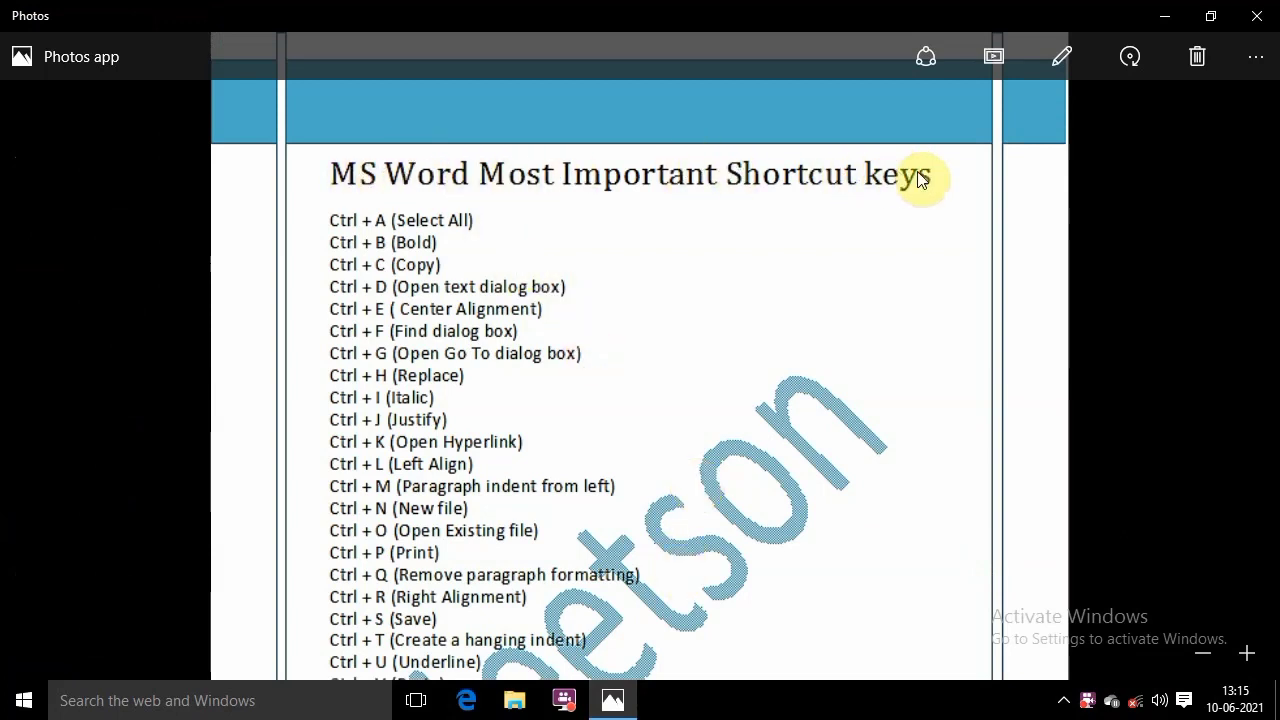
# Search Windows for 'winword' and launch Microsoft Office Word 2007 to a blank document
pyautogui.scroll(-2, 458, 338)
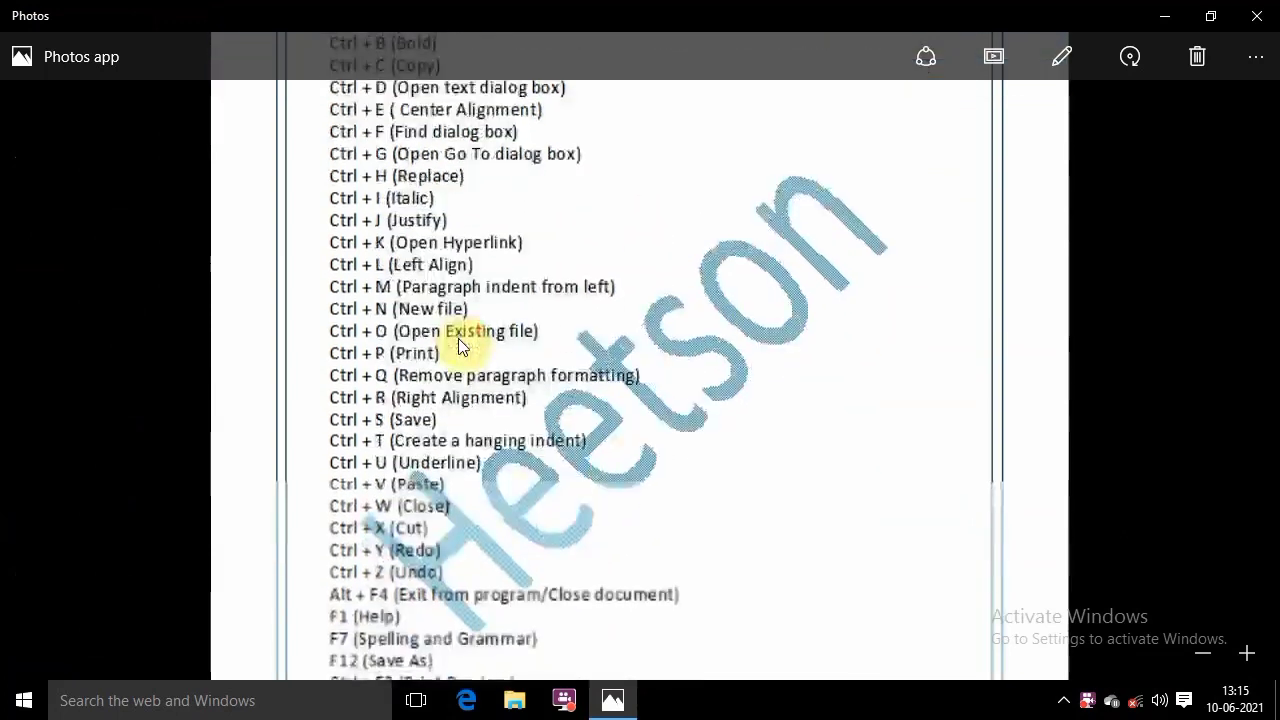
pyautogui.scroll(-2, 458, 338)
pyautogui.scroll(-1, 460, 345)
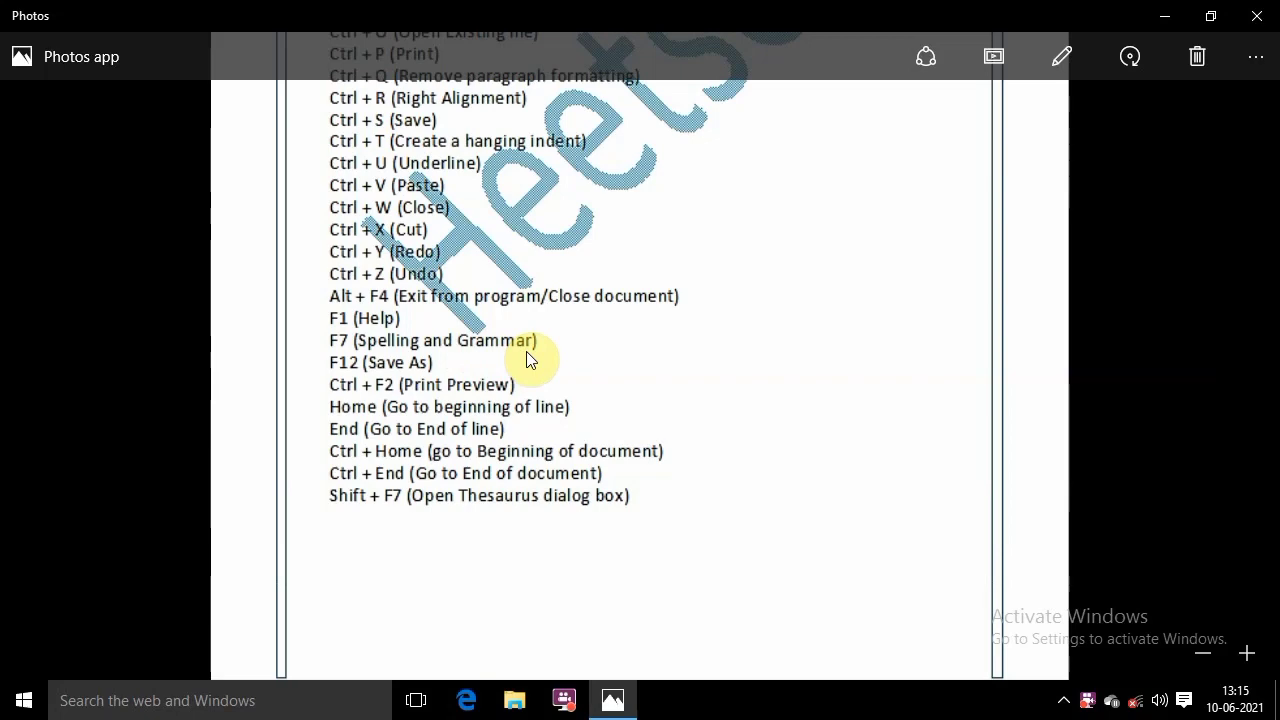
pyautogui.scroll(2, 558, 365)
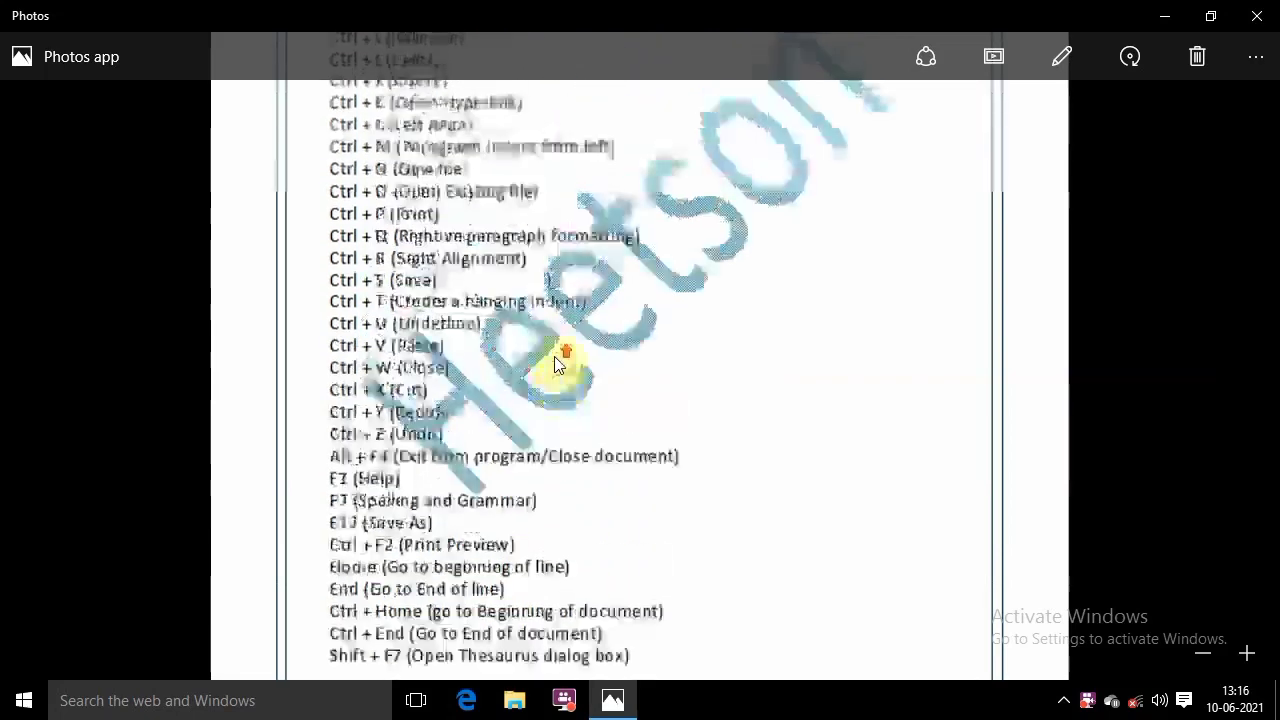
pyautogui.scroll(2, 558, 365)
pyautogui.scroll(1, 558, 365)
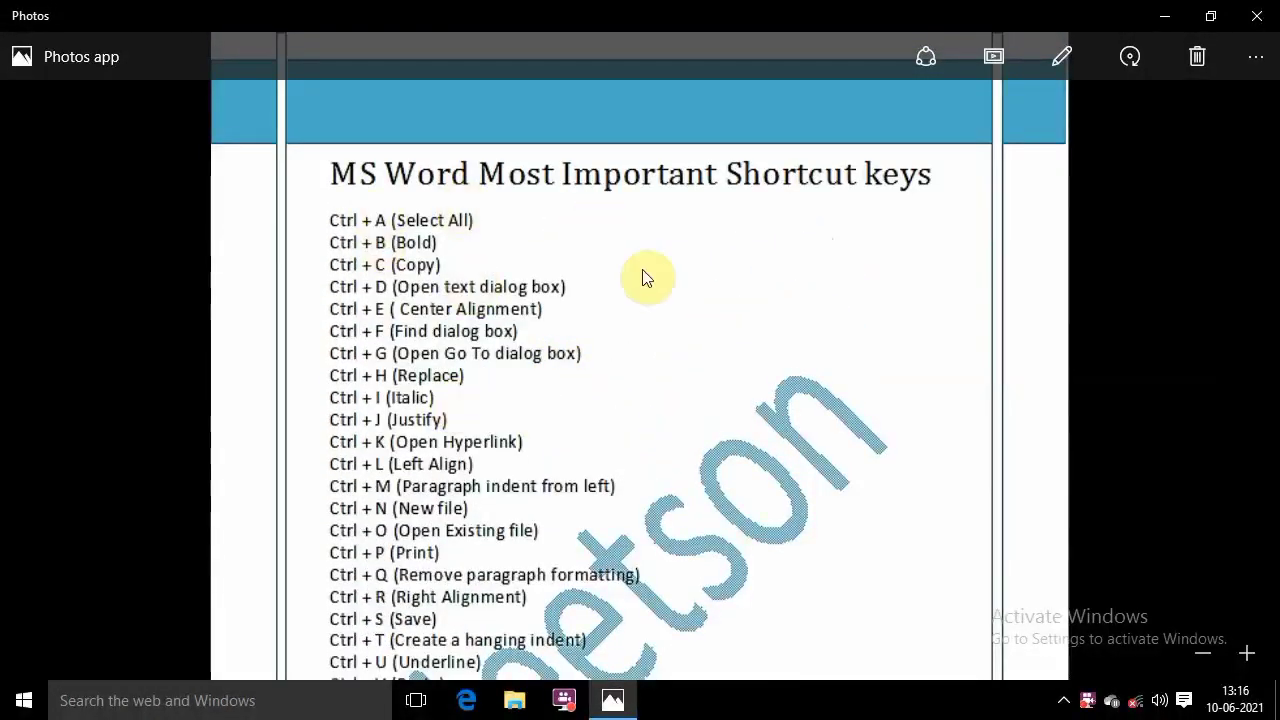
pyautogui.scroll(-1, 643, 280)
pyautogui.scroll(-3, 674, 251)
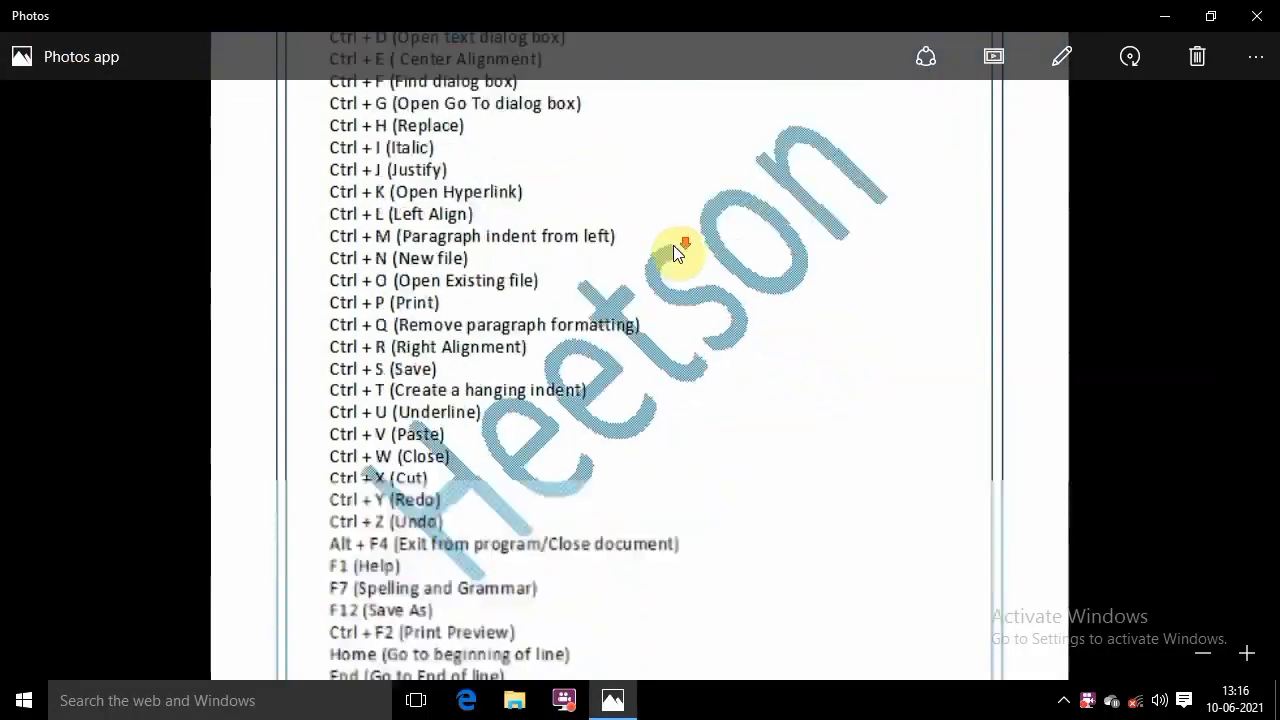
pyautogui.scroll(-3, 674, 251)
pyautogui.scroll(1, 680, 257)
pyautogui.scroll(4, 688, 286)
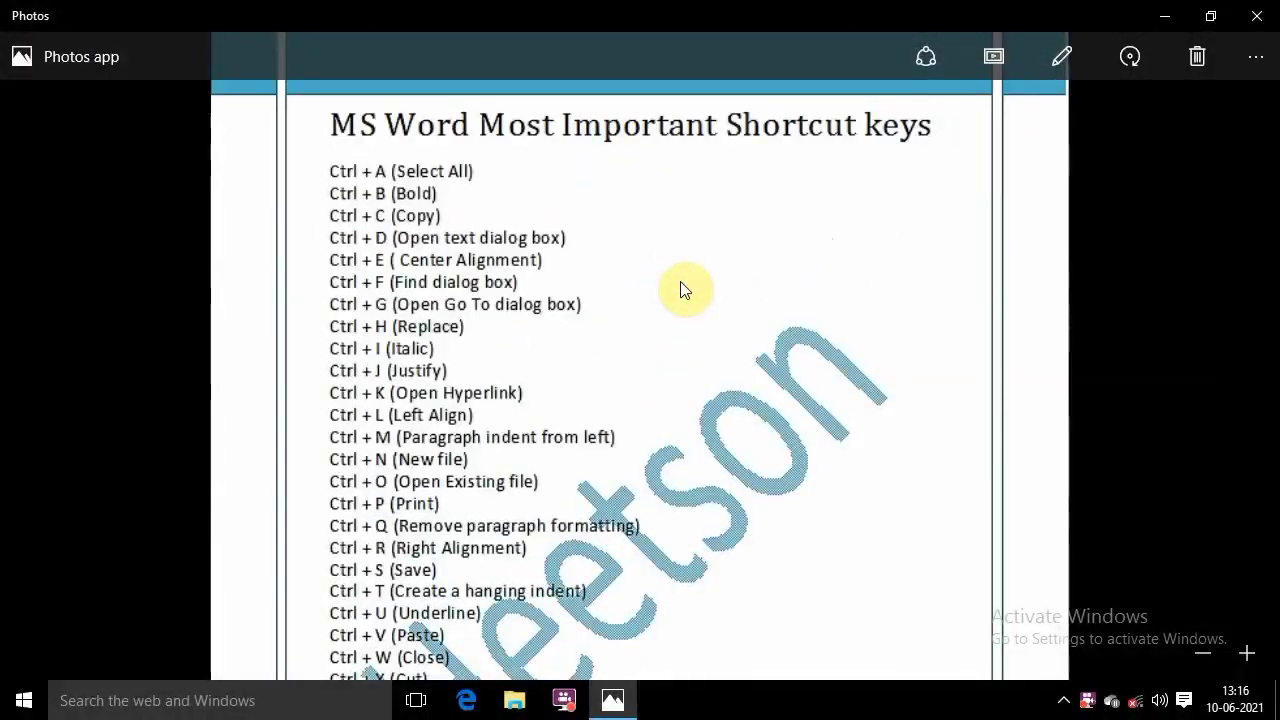
pyautogui.scroll(-1, 520, 230)
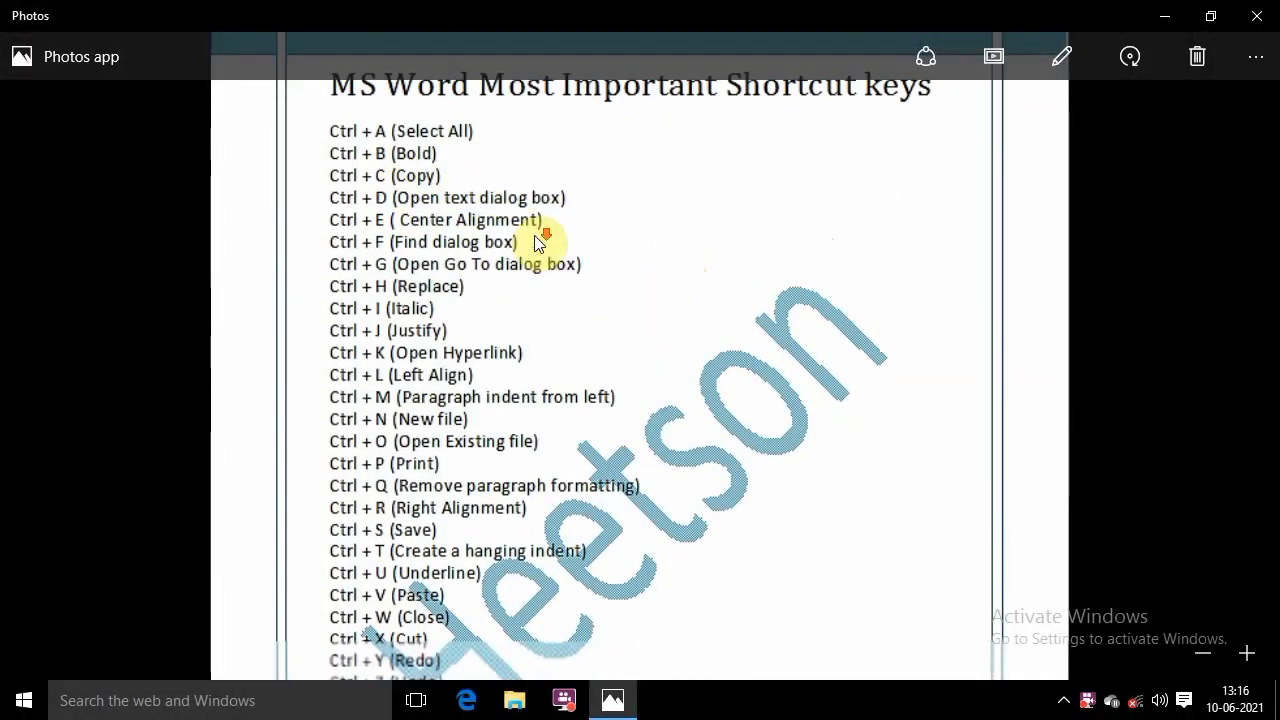
pyautogui.scroll(2, 680, 285)
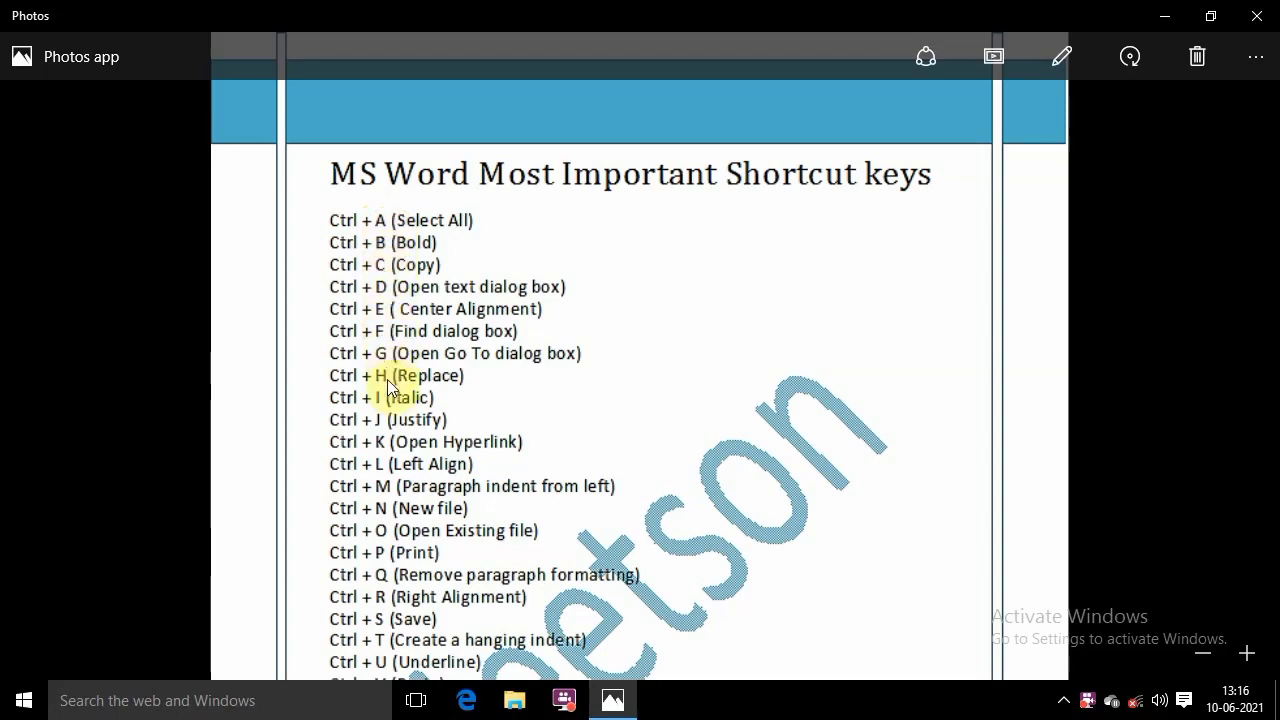
pyautogui.scroll(-3, 390, 470)
pyautogui.scroll(-2, 400, 580)
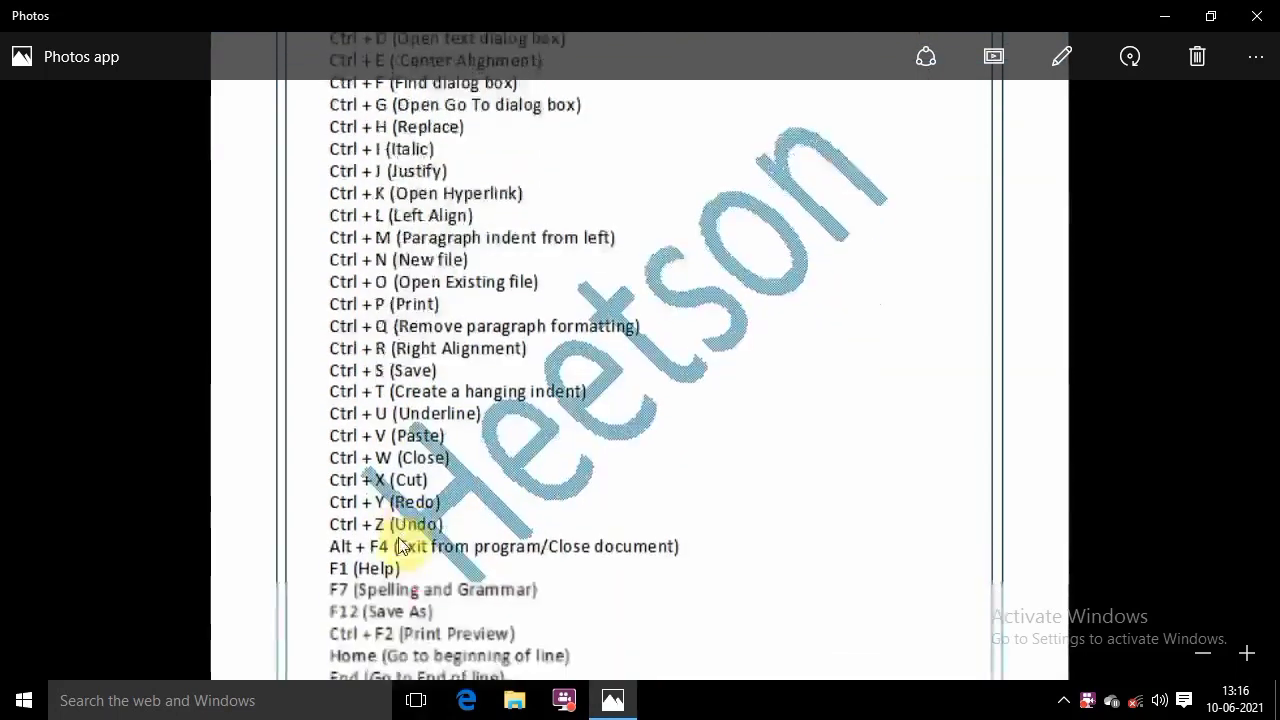
pyautogui.scroll(-1, 540, 480)
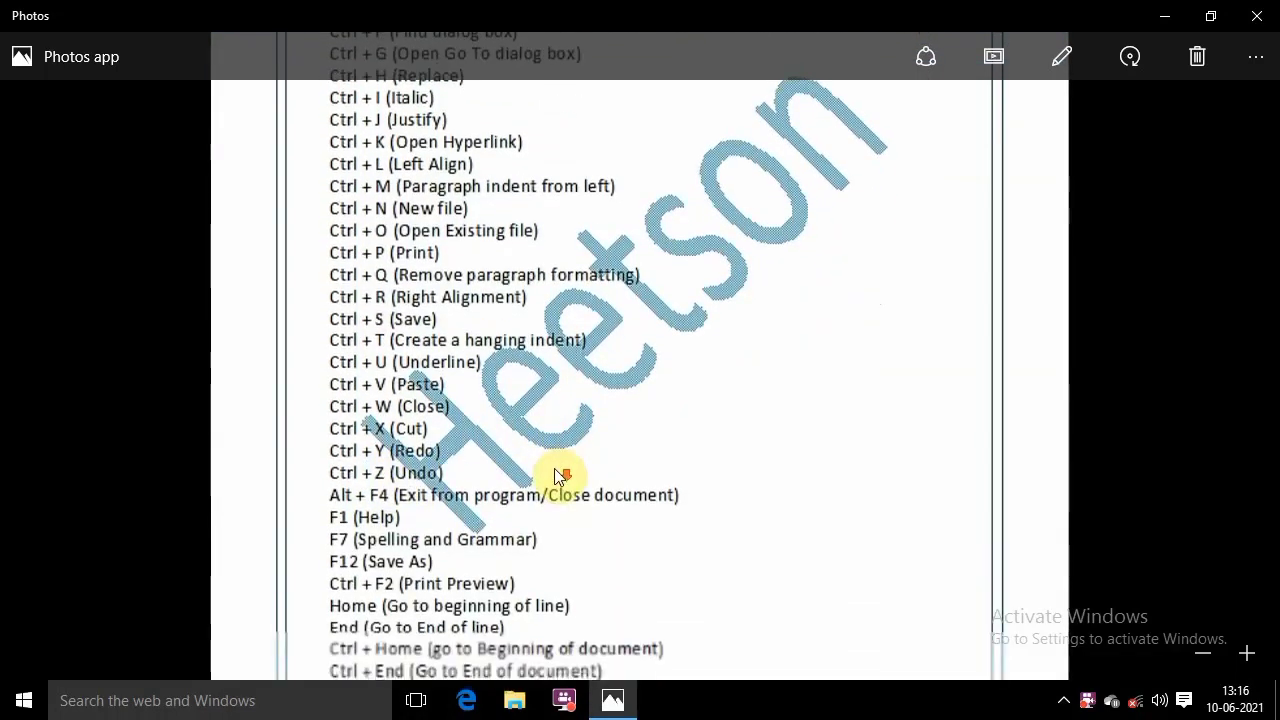
pyautogui.scroll(-2, 480, 434)
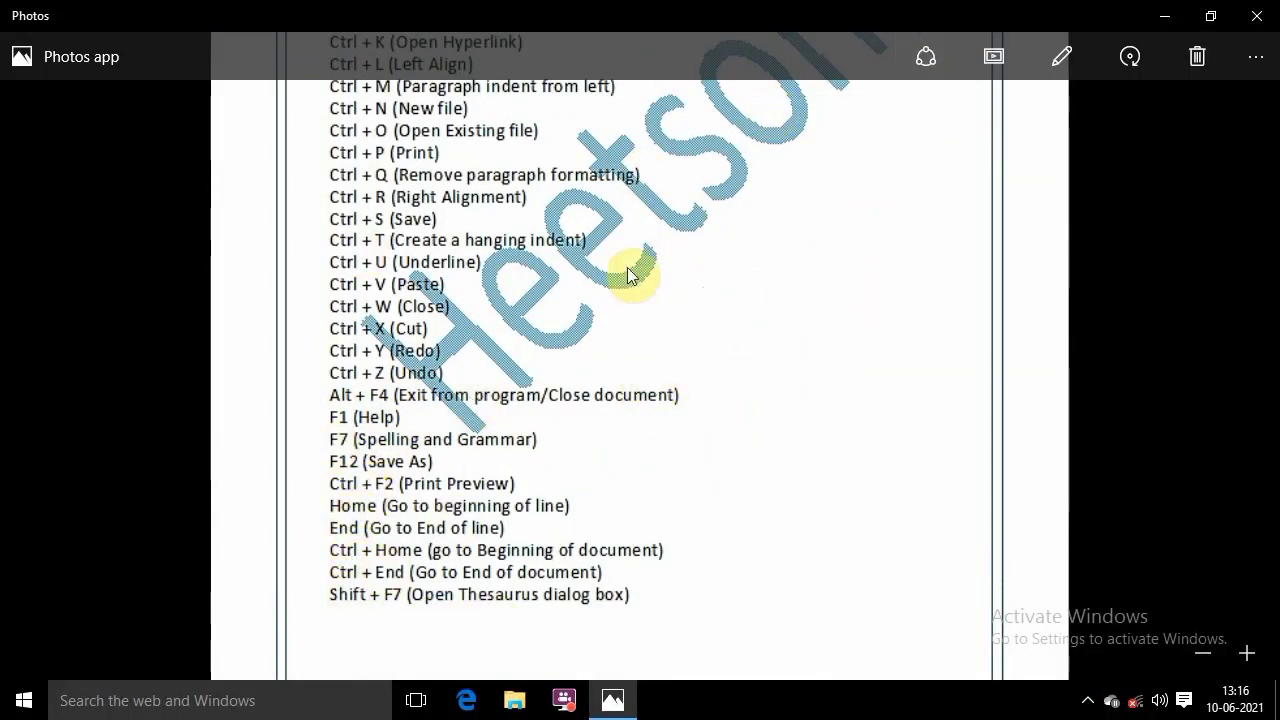
pyautogui.scroll(3, 650, 267)
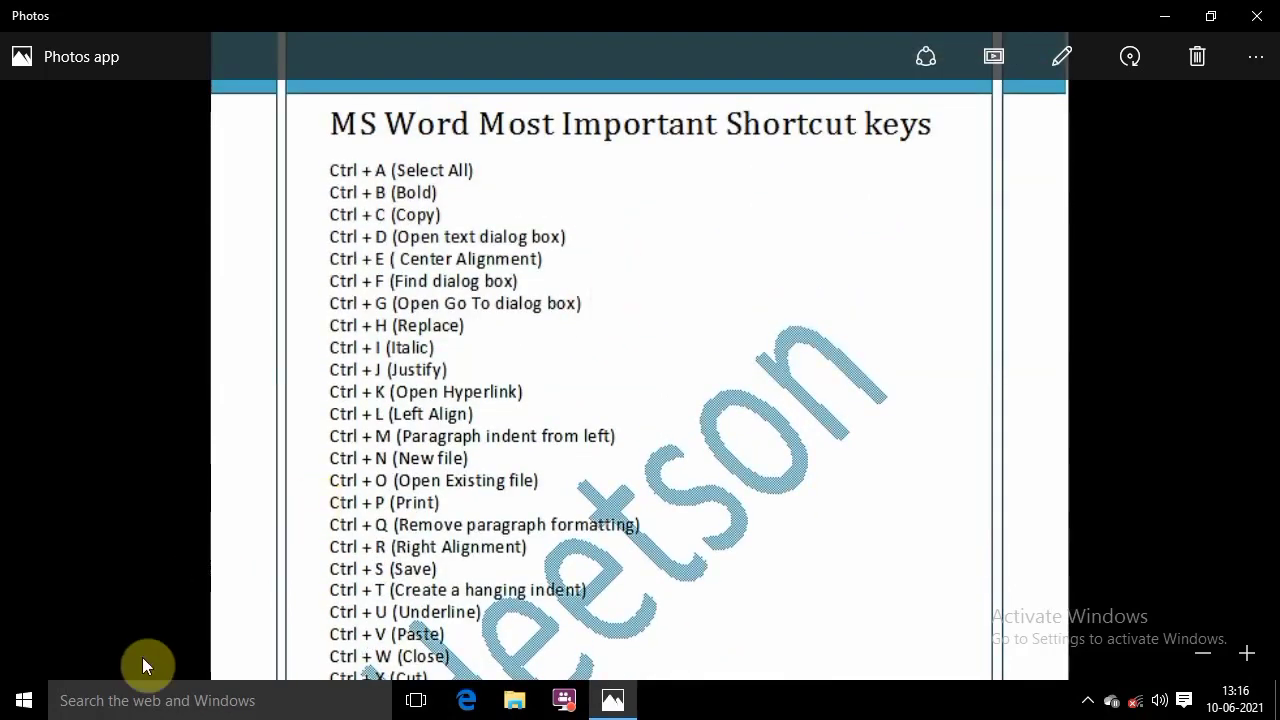
pyautogui.click(138, 700)
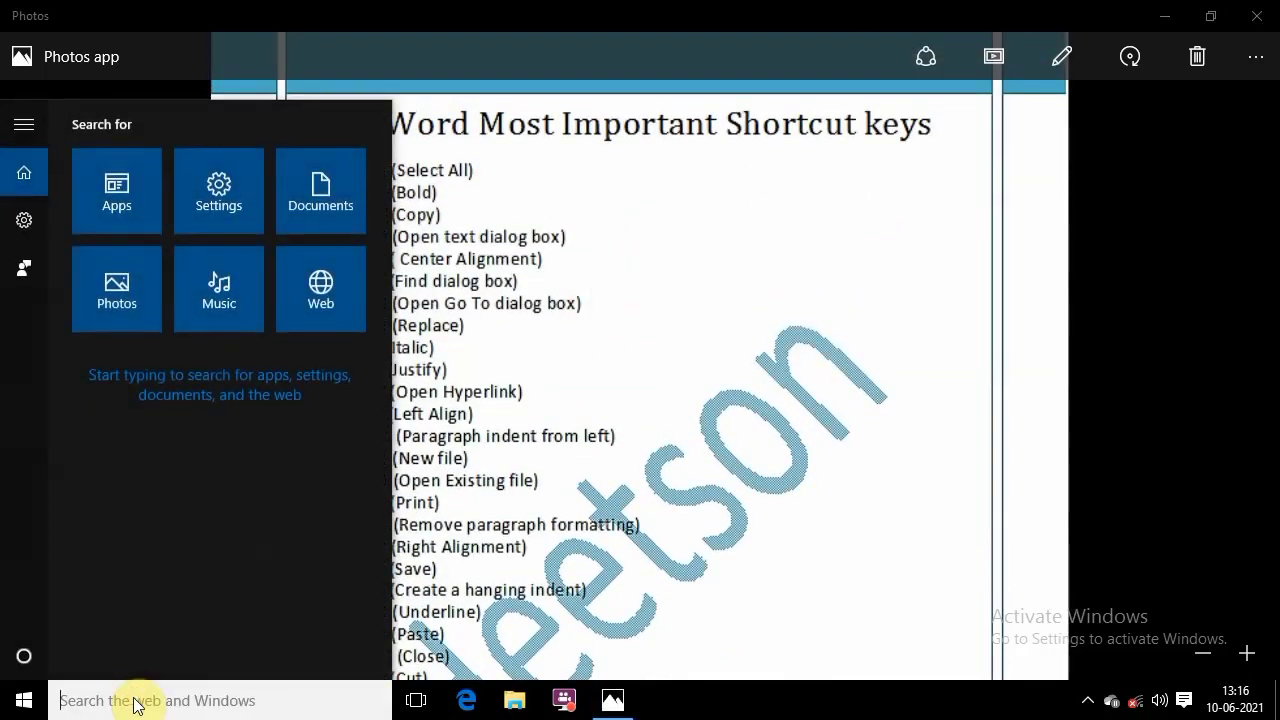
pyautogui.write('w')
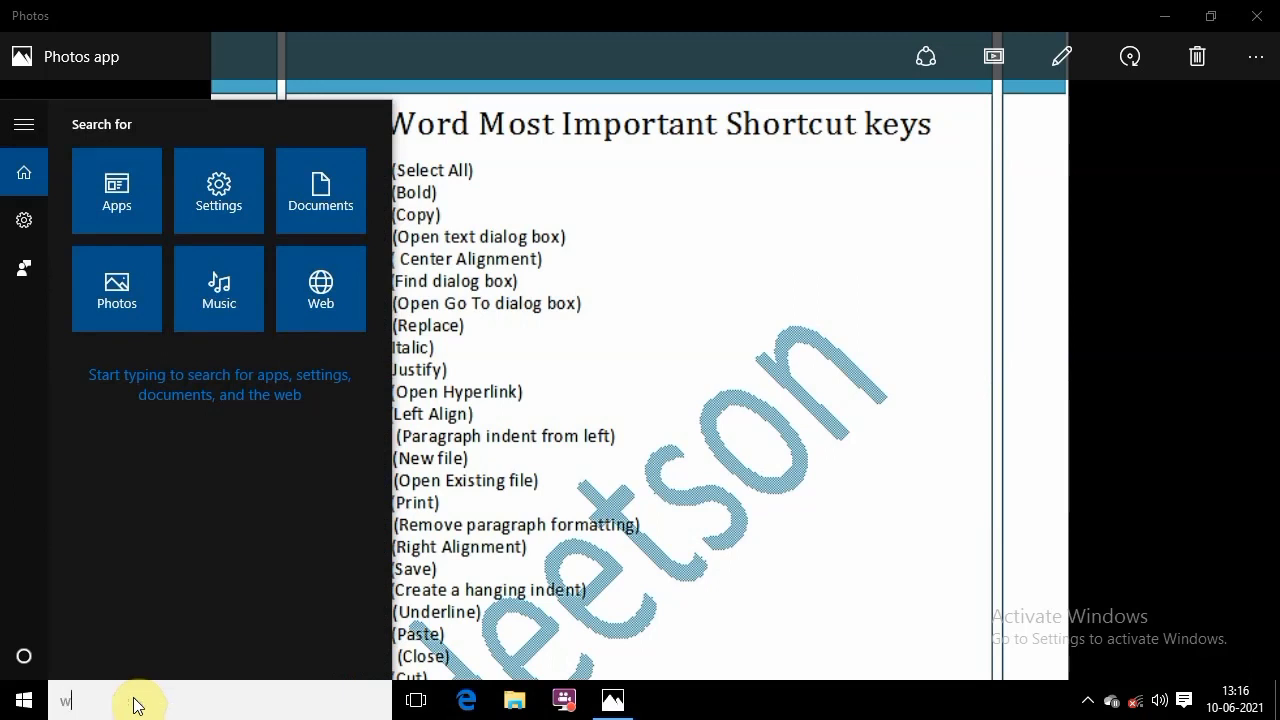
pyautogui.write('inword')
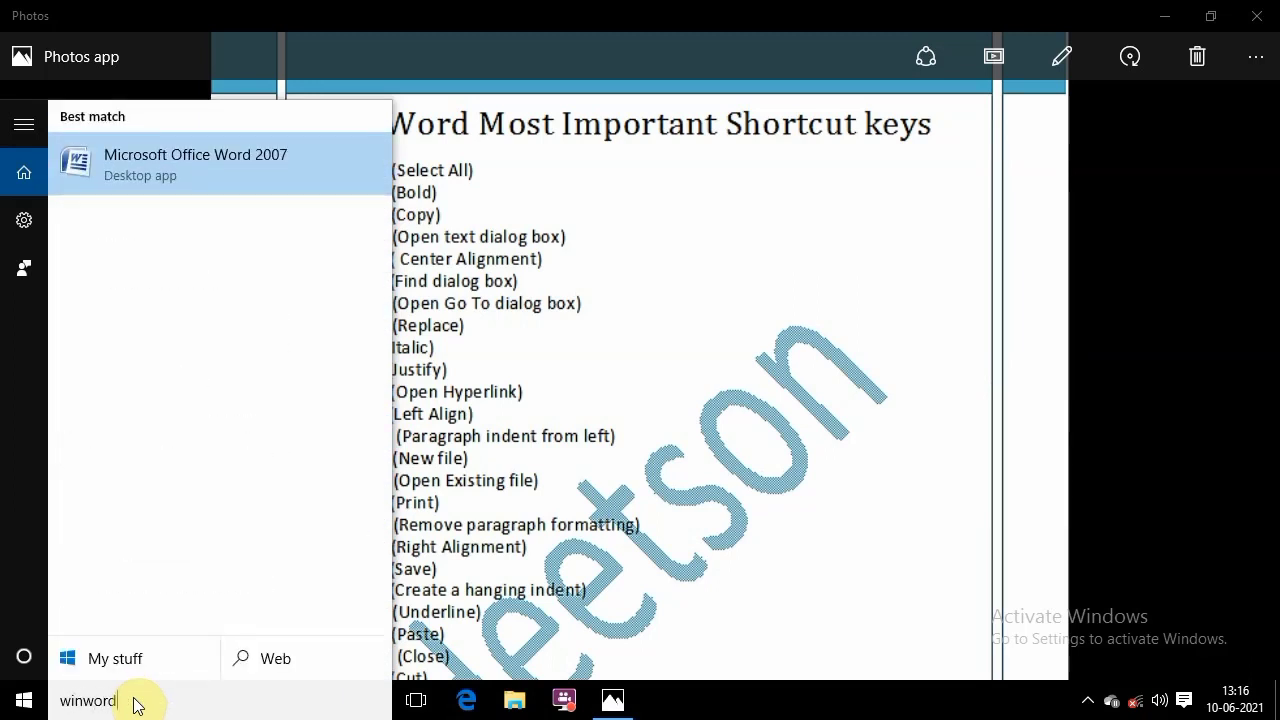
pyautogui.moveTo(175, 700); pyautogui.dragTo(62, 700)
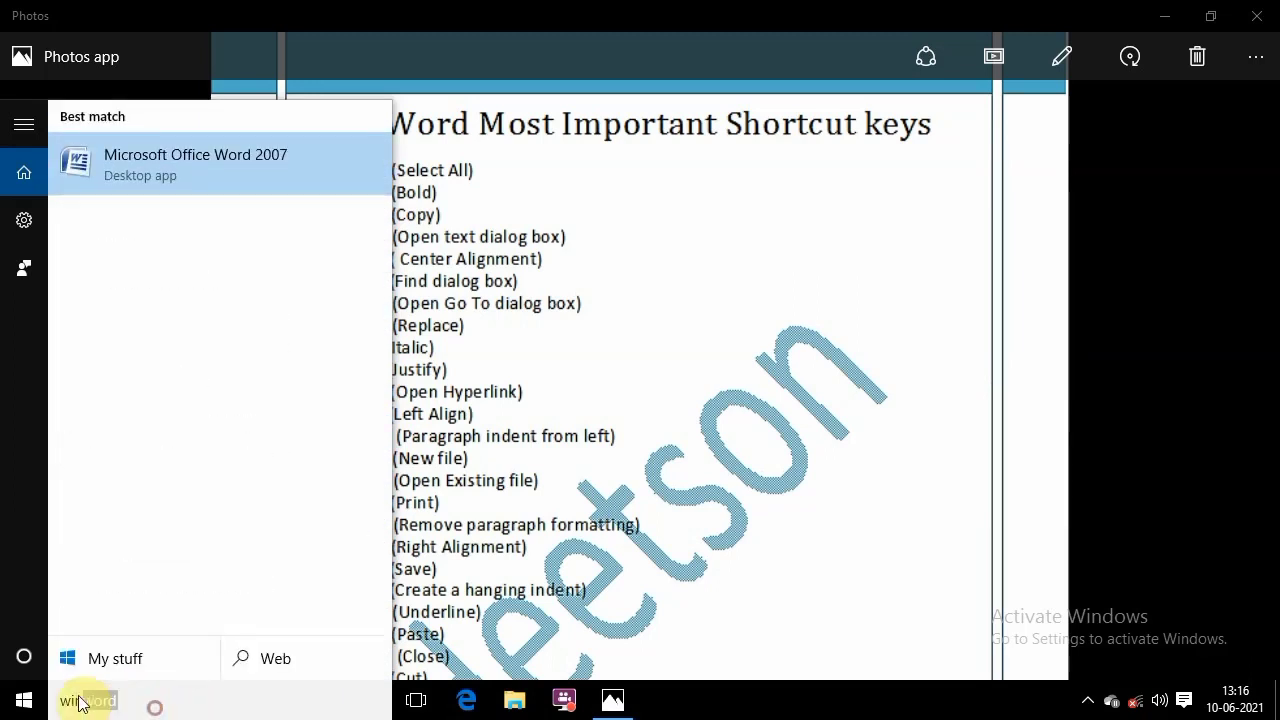
pyautogui.click(144, 703)
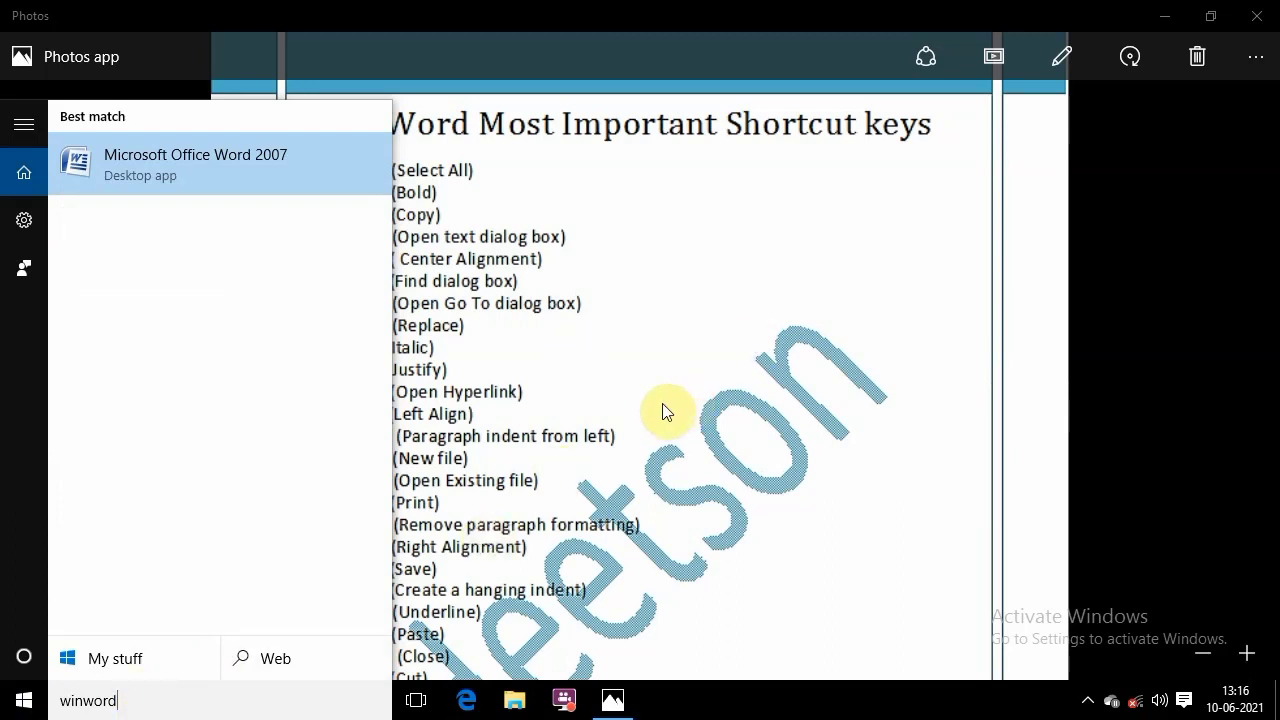
pyautogui.click(240, 176)
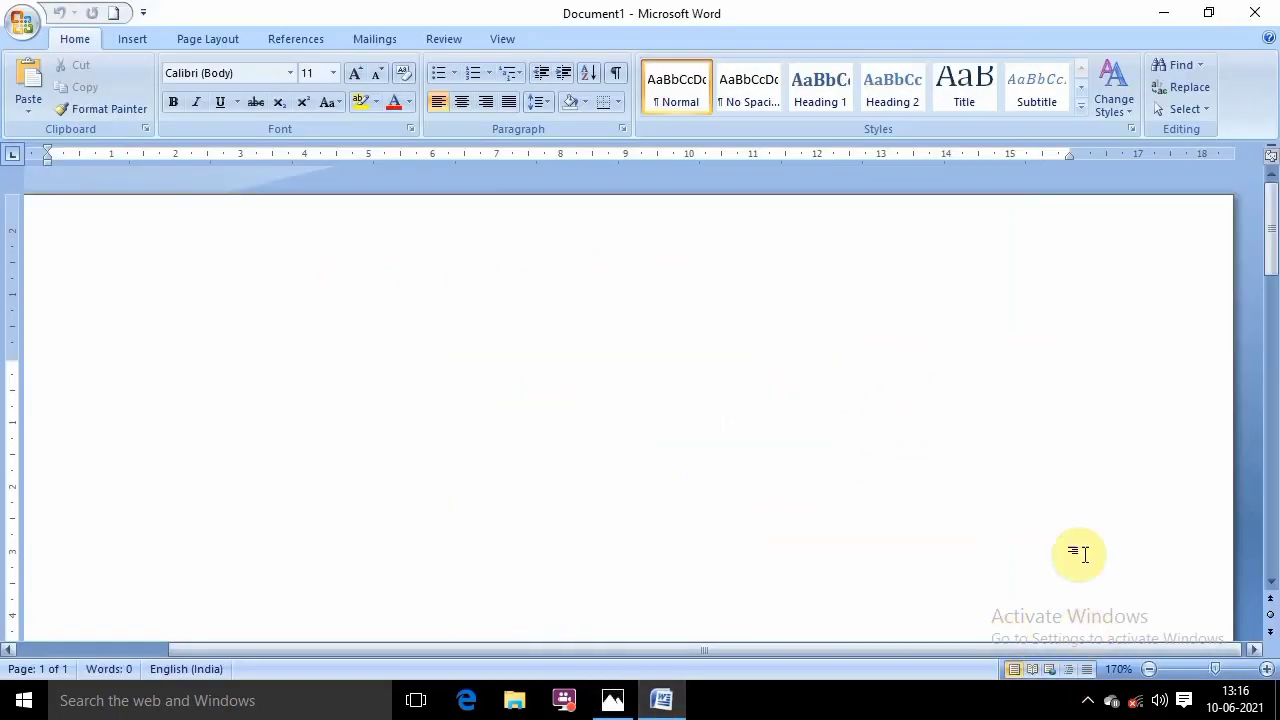
# Zoom the page view down to 100%
pyautogui.click(1150, 670)
pyautogui.click(1150, 670)
pyautogui.click(1150, 670)
pyautogui.click(1150, 670)
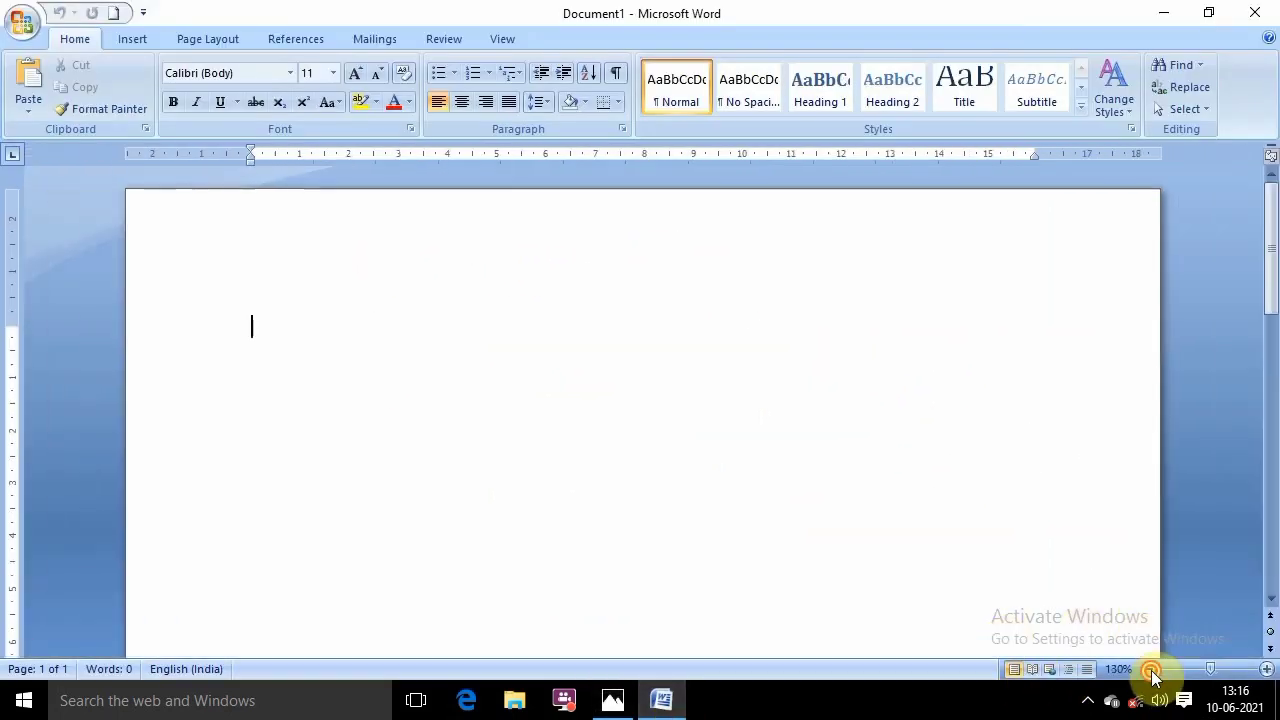
pyautogui.click(1150, 670)
pyautogui.click(1150, 670)
pyautogui.click(1150, 670)
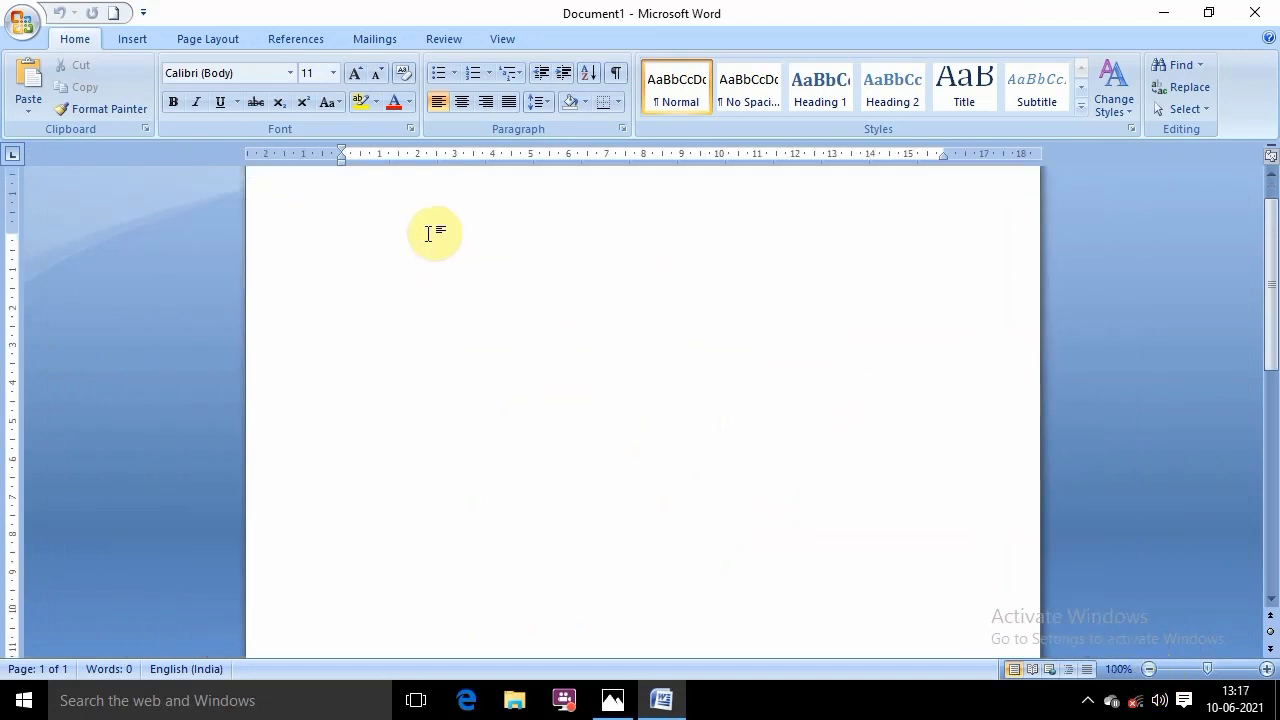
# Generate three sample paragraphs with =rand() and select all the text
pyautogui.write('=')
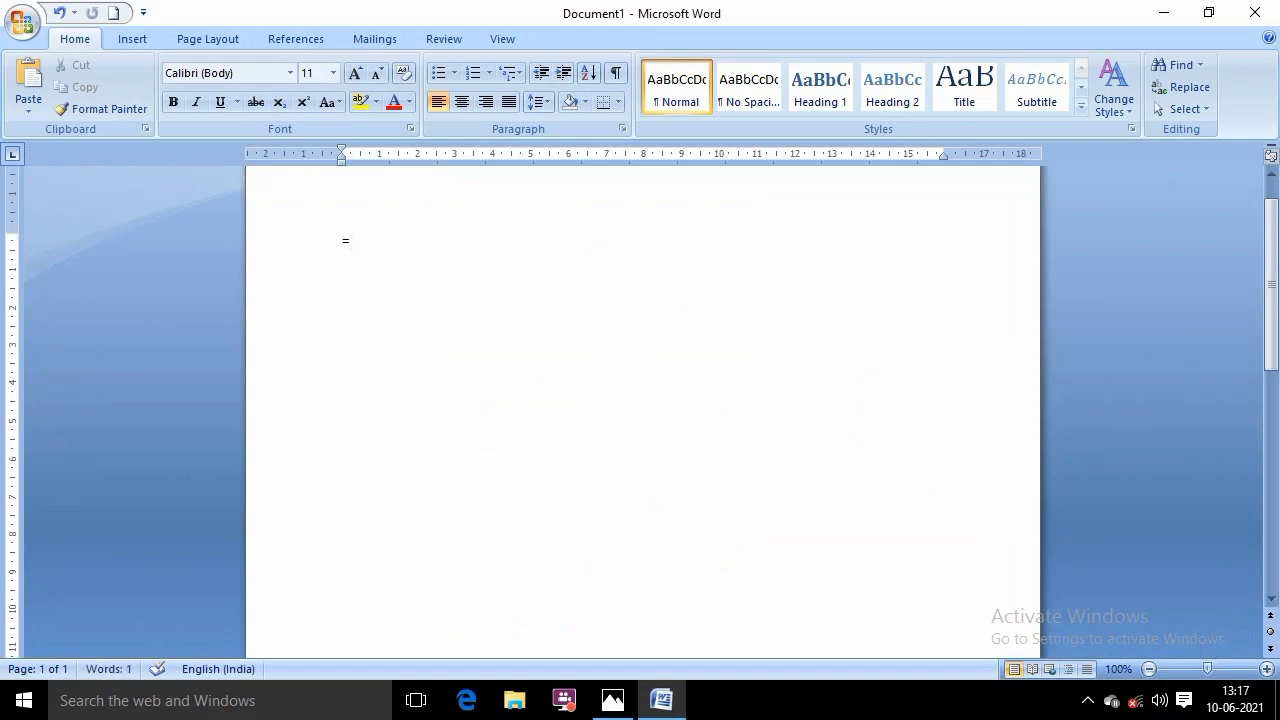
pyautogui.write('rand(')
pyautogui.press('Return')
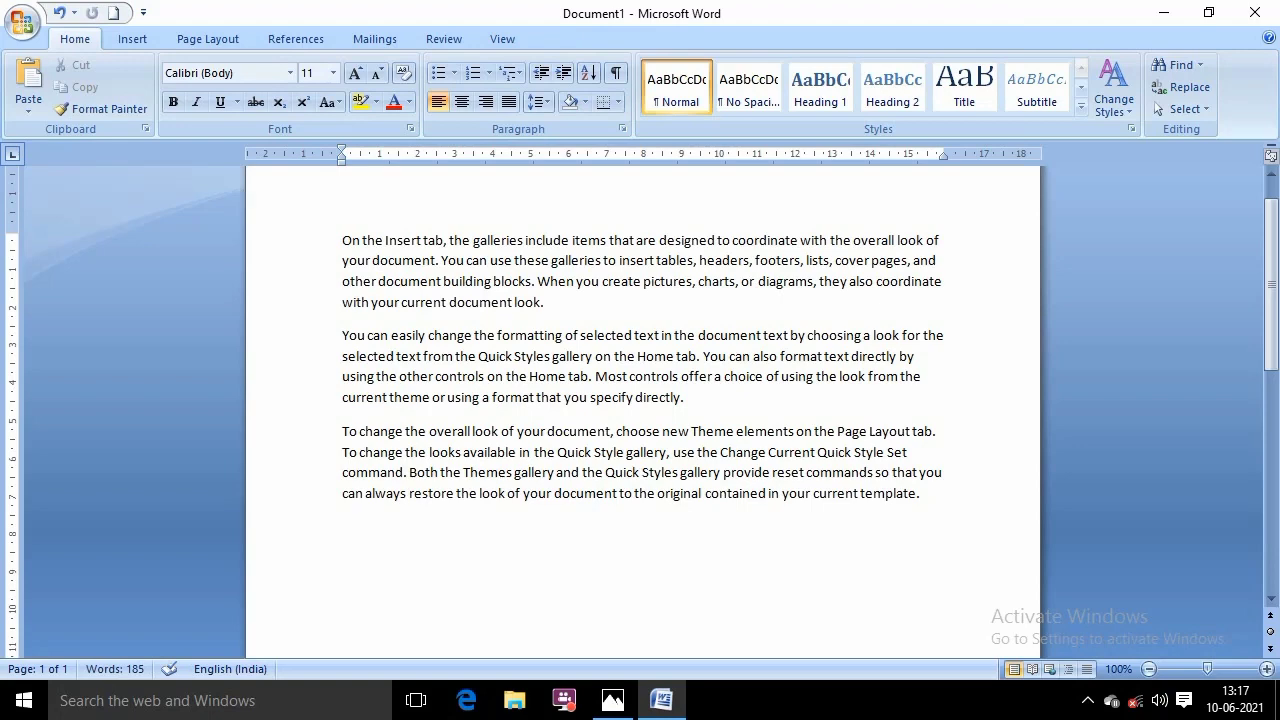
pyautogui.hotkey('ctrl', 'a')
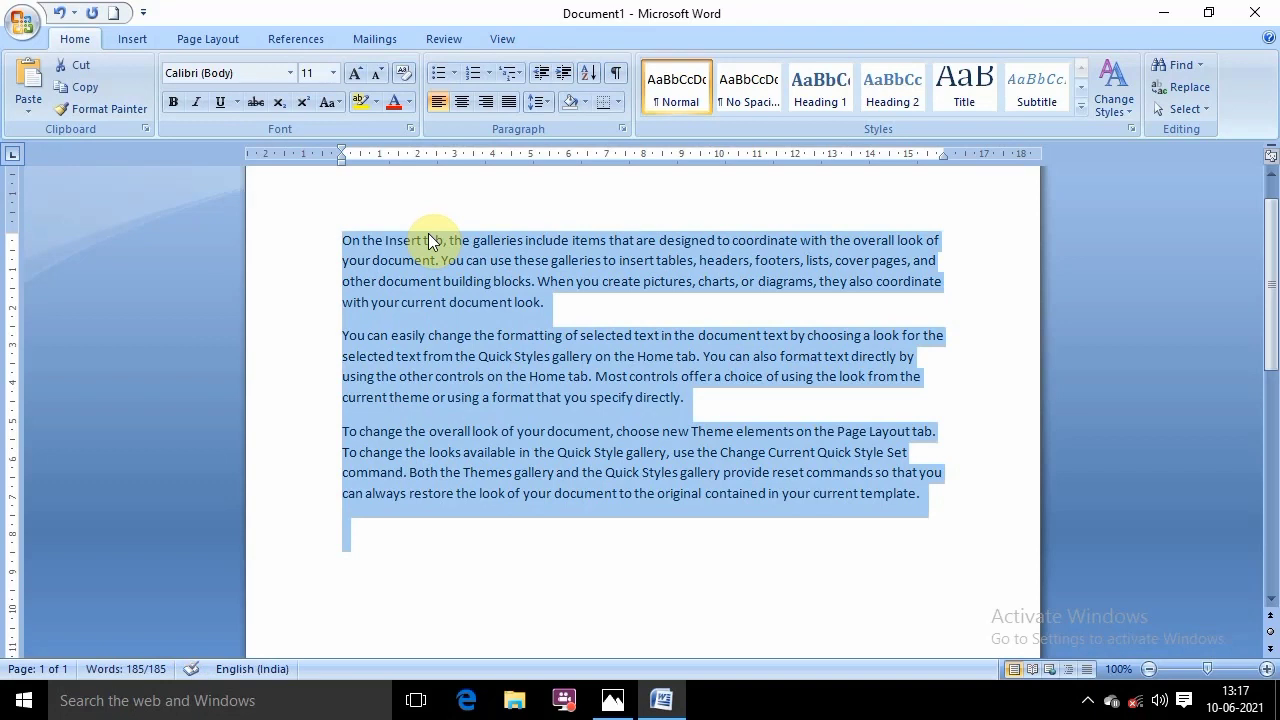
# Bold all three selected paragraphs with Ctrl+B, checking the shortcut-keys reference image
pyautogui.click(613, 700)
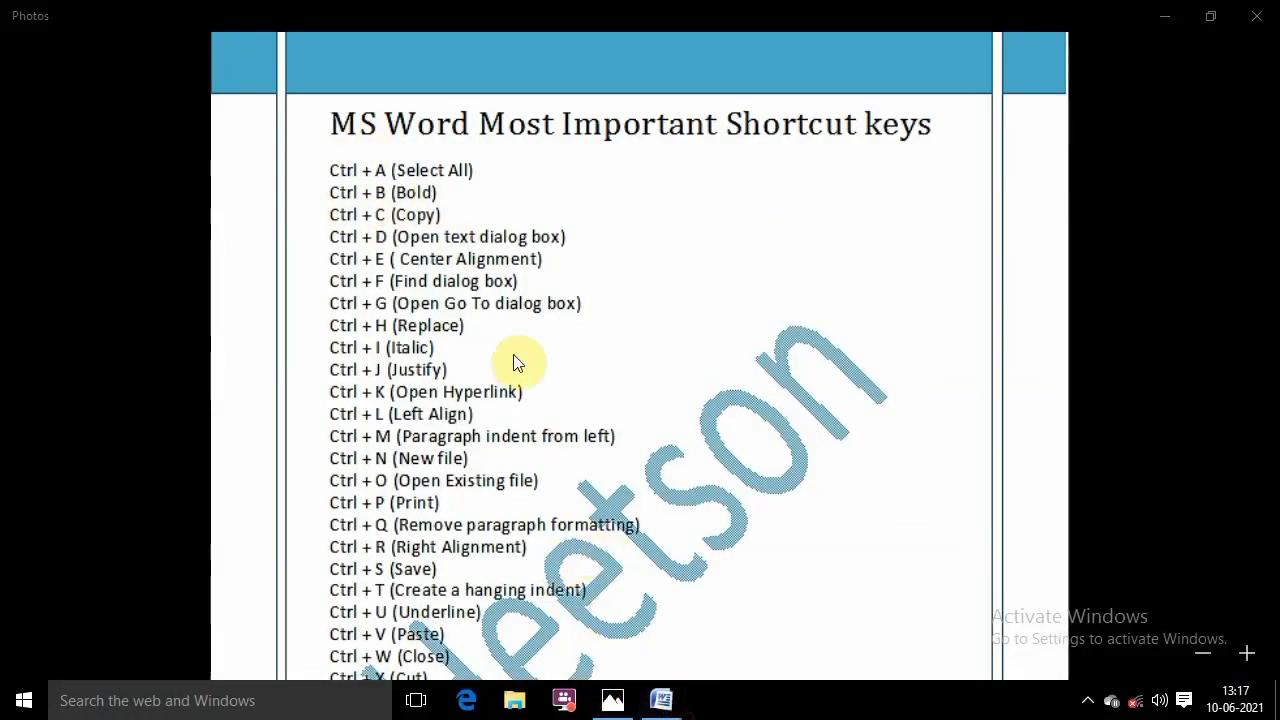
pyautogui.click(662, 700)
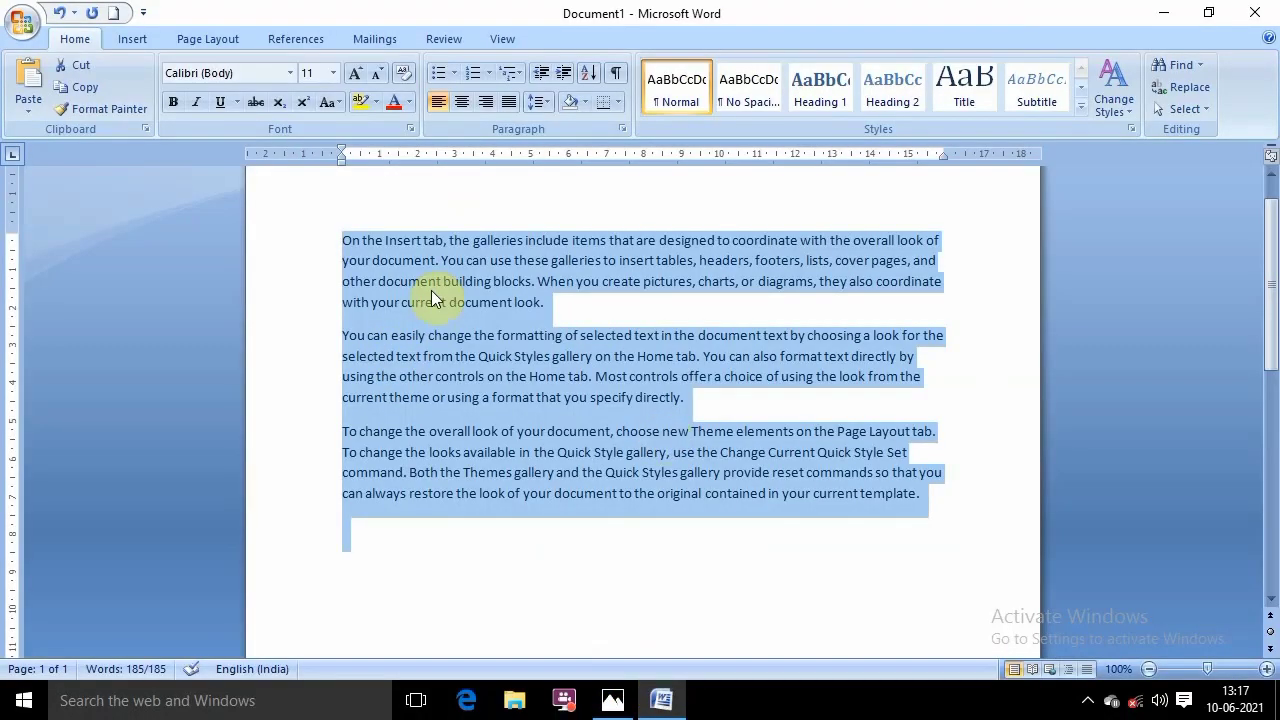
pyautogui.hotkey('ctrl', 'b')
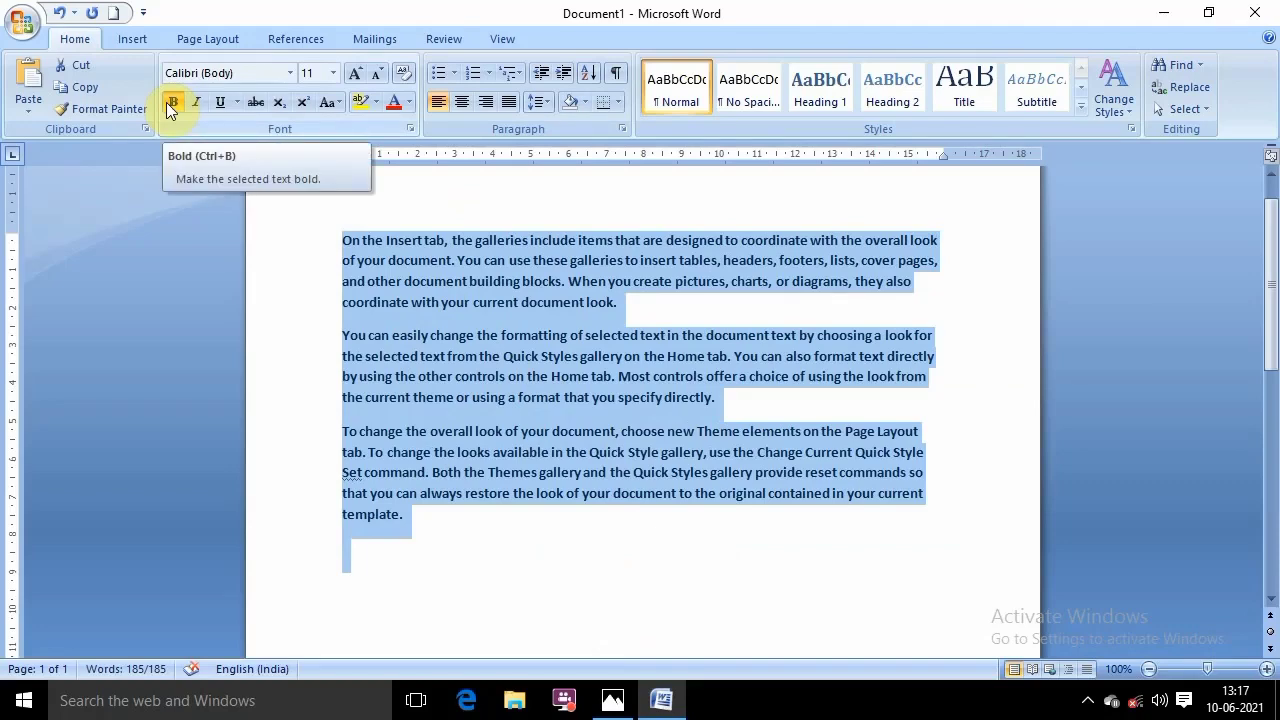
pyautogui.click(590, 472)
pyautogui.click(613, 700)
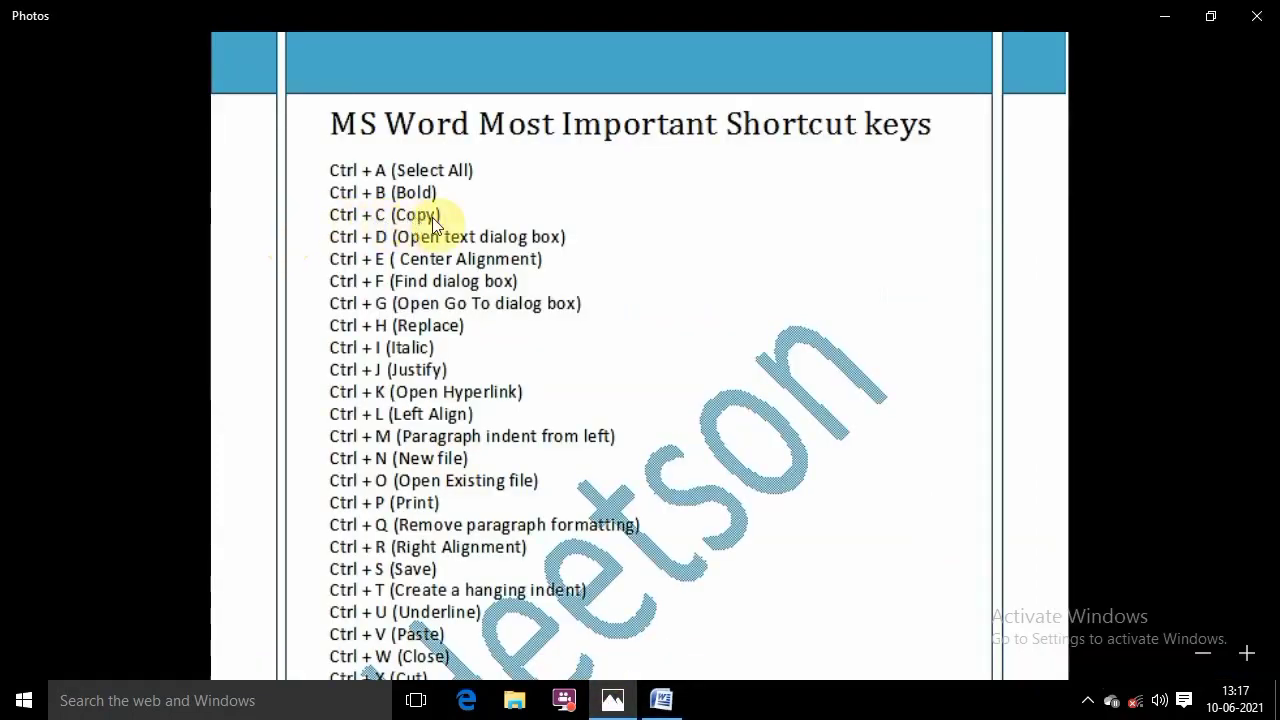
pyautogui.click(661, 703)
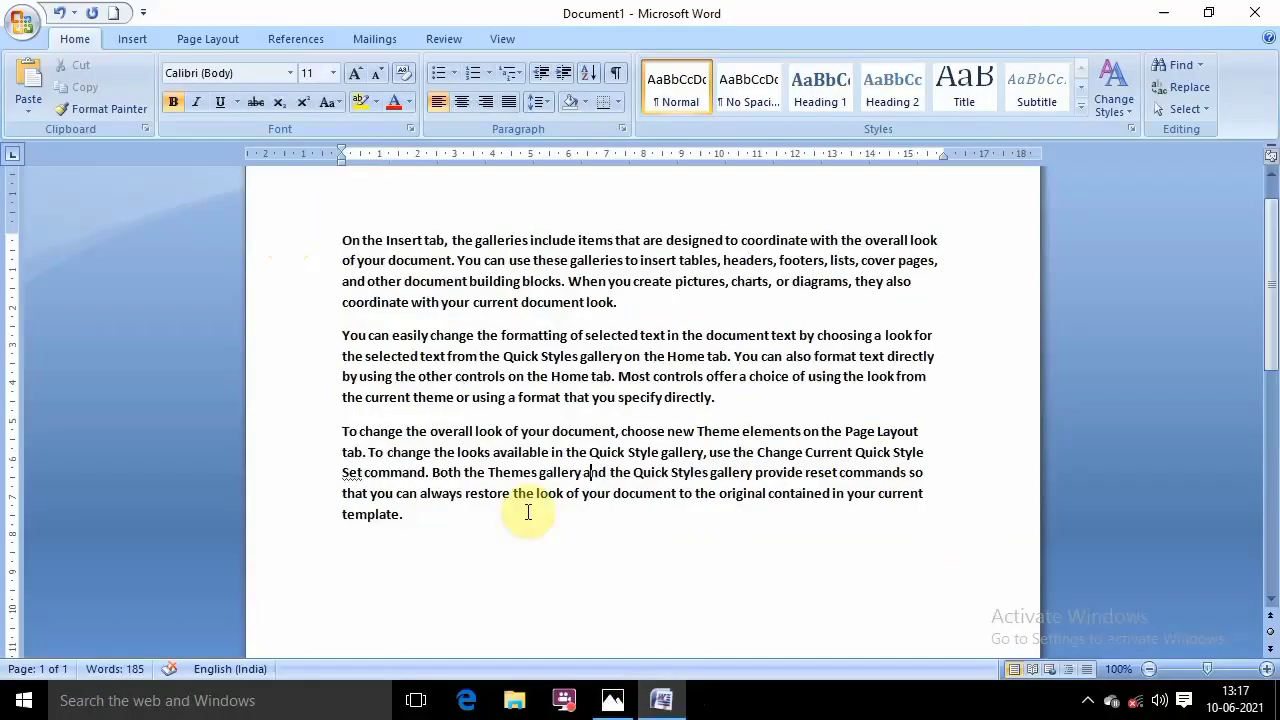
pyautogui.click(459, 517)
# Paste a second copy of the three paragraphs at the document's end, reaching 370 words
pyautogui.hotkey('ctrl', 'a')
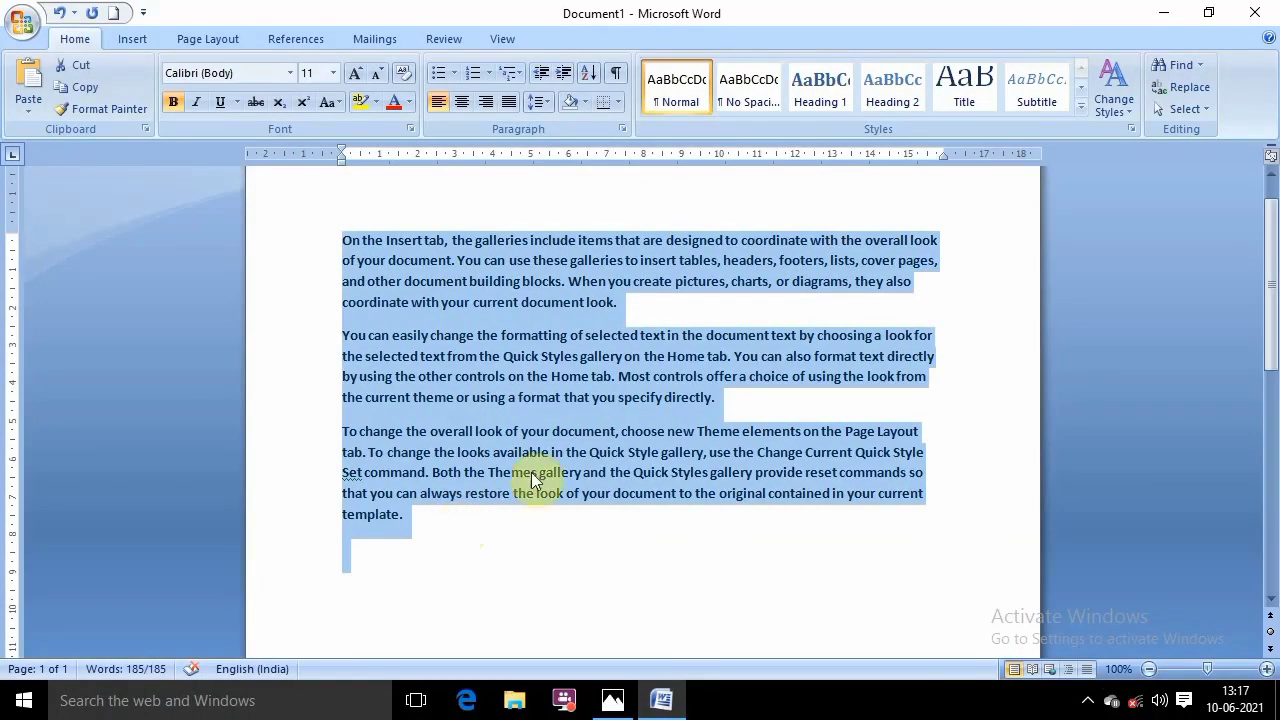
pyautogui.scroll(-2, 545, 480)
pyautogui.click(446, 476)
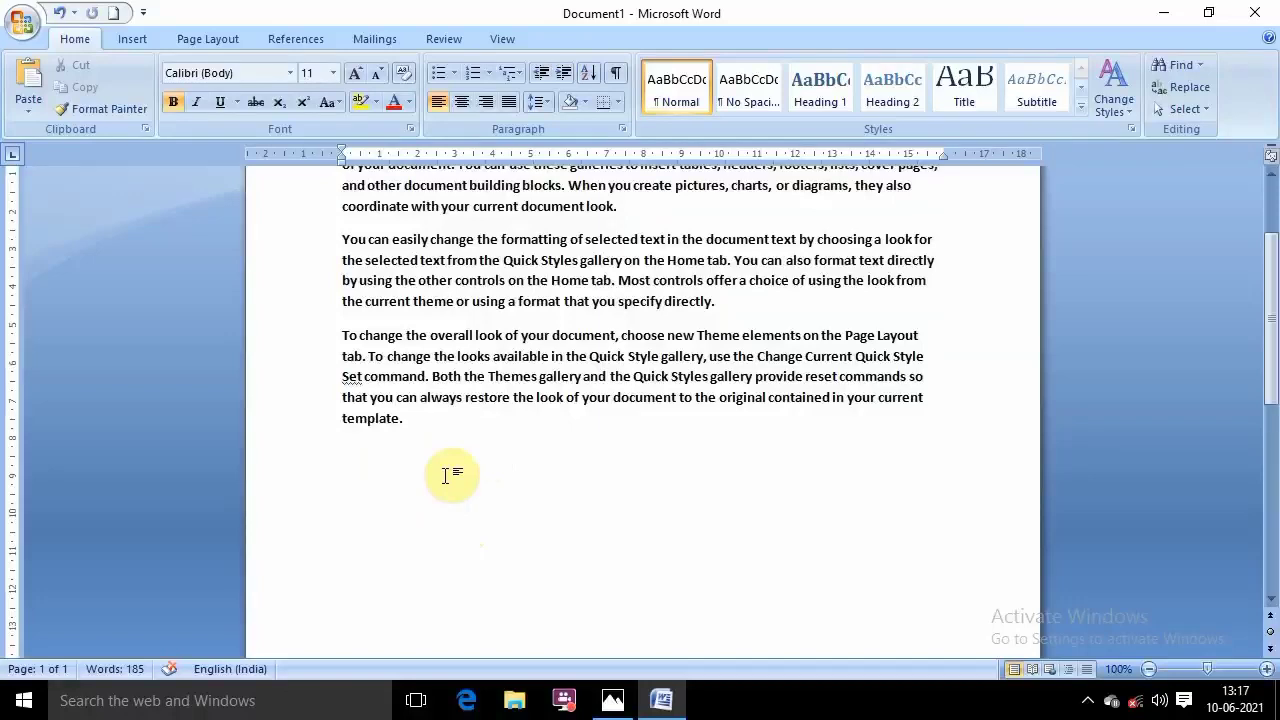
pyautogui.hotkey('ctrl', 'v')
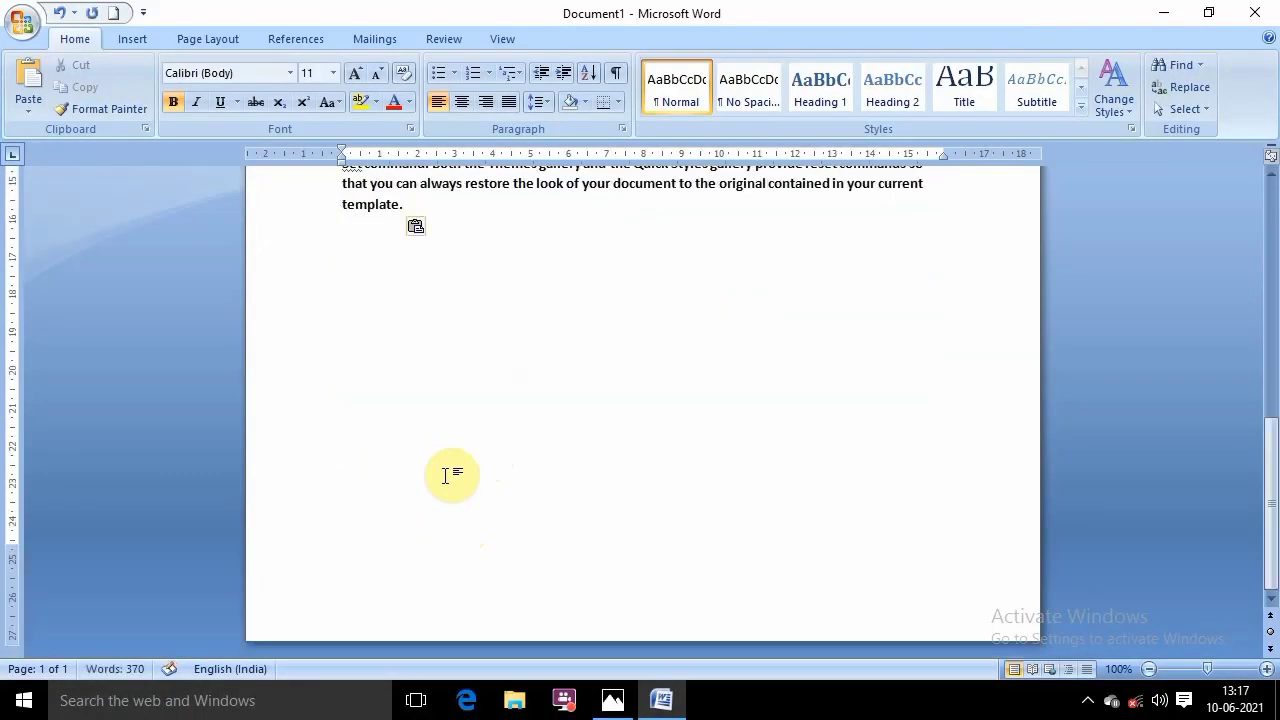
pyautogui.scroll(4, 500, 409)
pyautogui.scroll(1, 508, 411)
pyautogui.scroll(2, 450, 390)
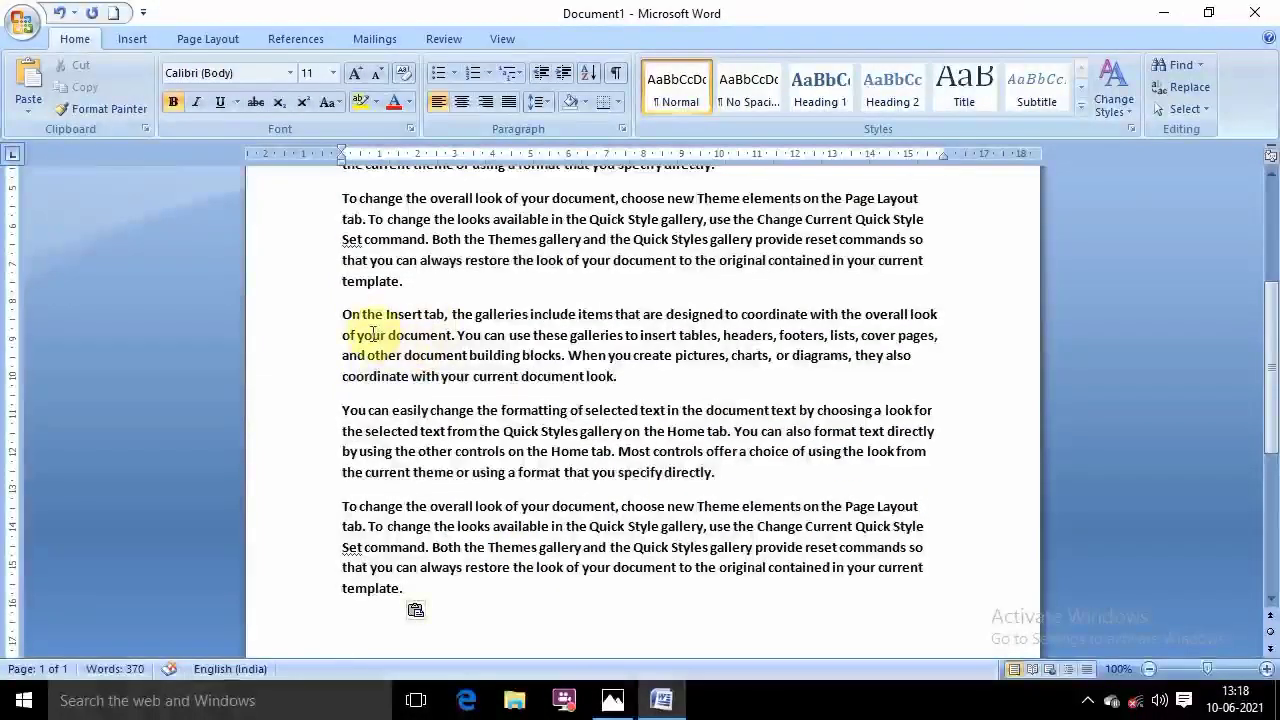
# Select the pasted copy, then place the caret after the first 'template.'
pyautogui.moveTo(340, 314); pyautogui.dragTo(457, 587)
pyautogui.scroll(3, 390, 365)
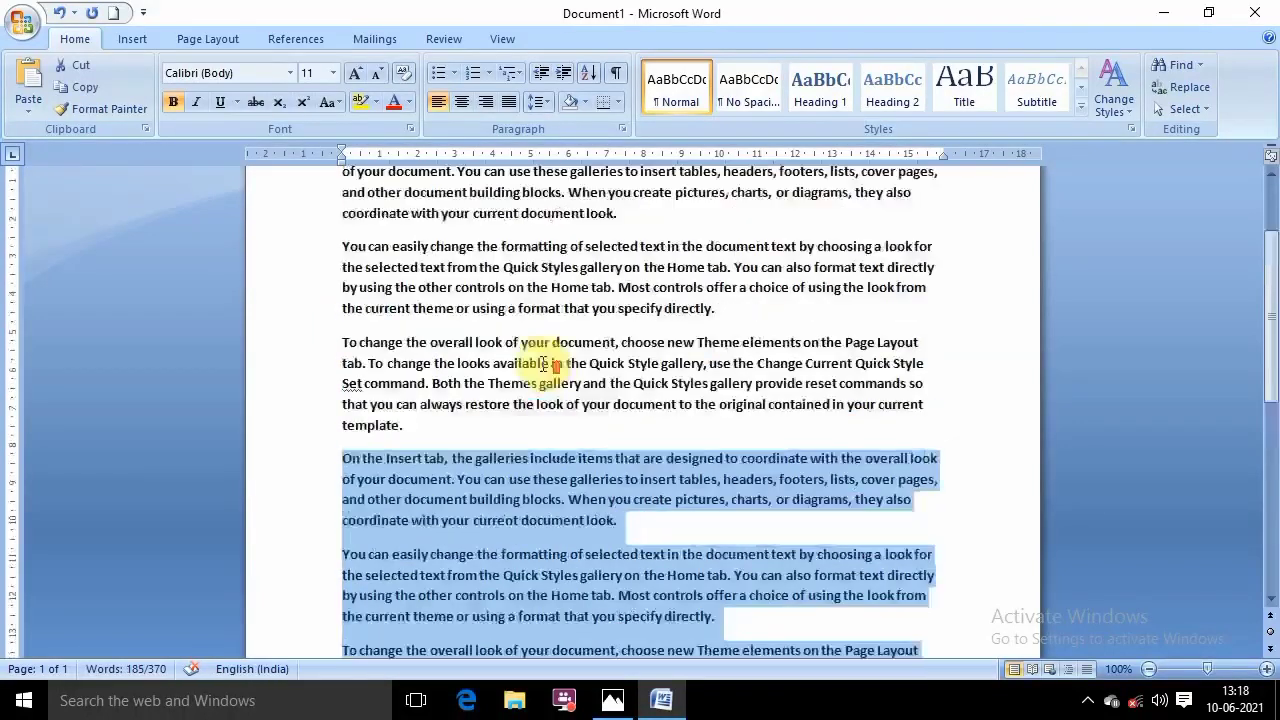
pyautogui.scroll(1, 450, 300)
pyautogui.scroll(-2, 640, 472)
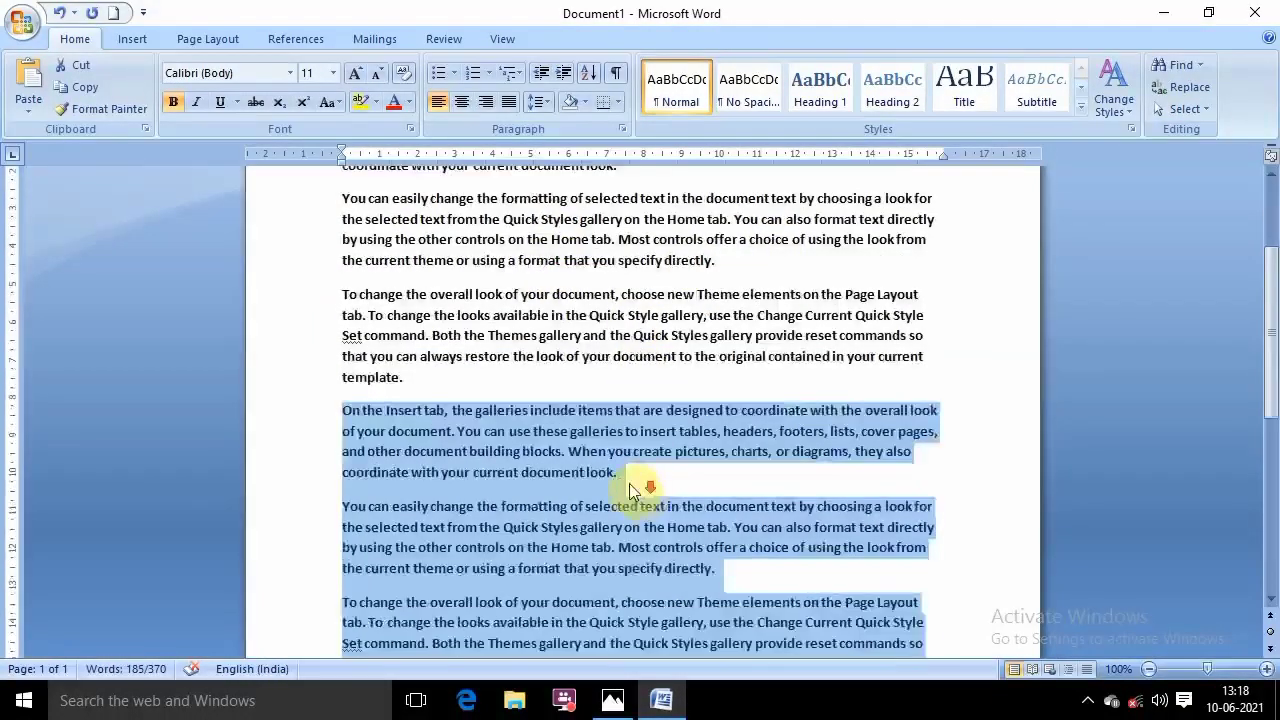
pyautogui.click(448, 391)
# Add a 'Ctrl +v' label on a new line after 'template.' and enlarge it to 20 pt
pyautogui.press('Return')
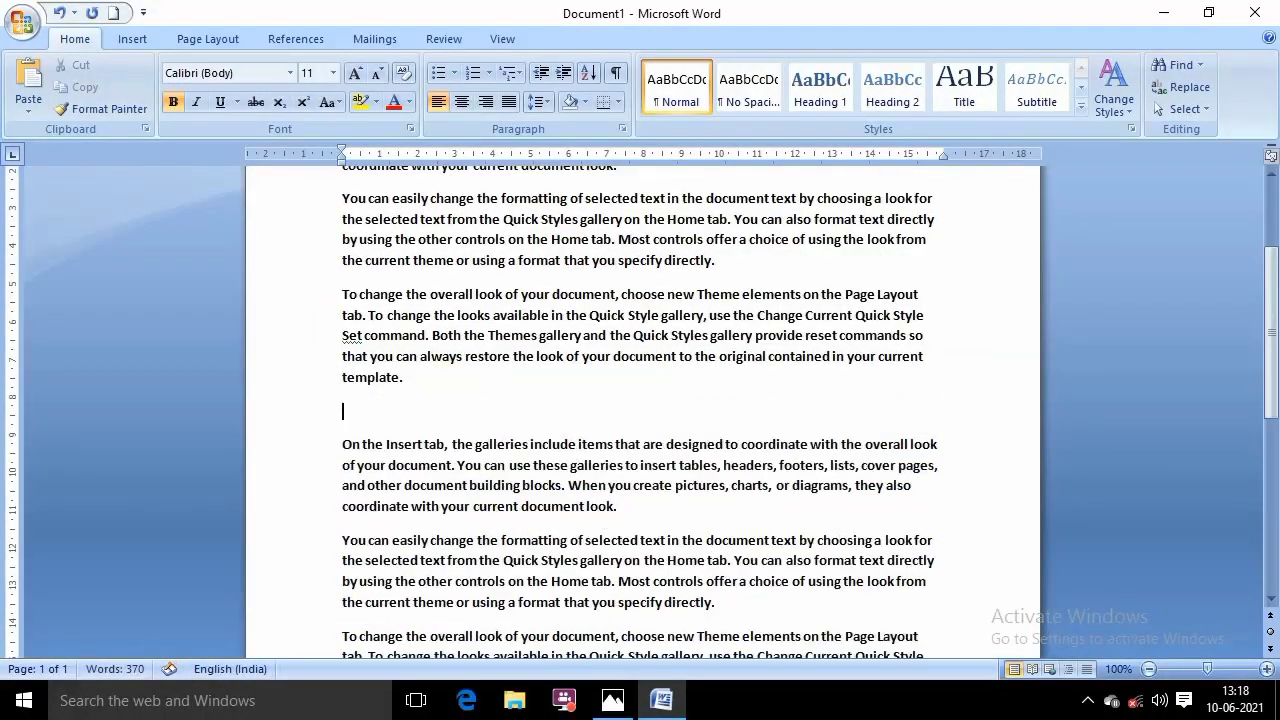
pyautogui.write('ct')
pyautogui.write(' +v')
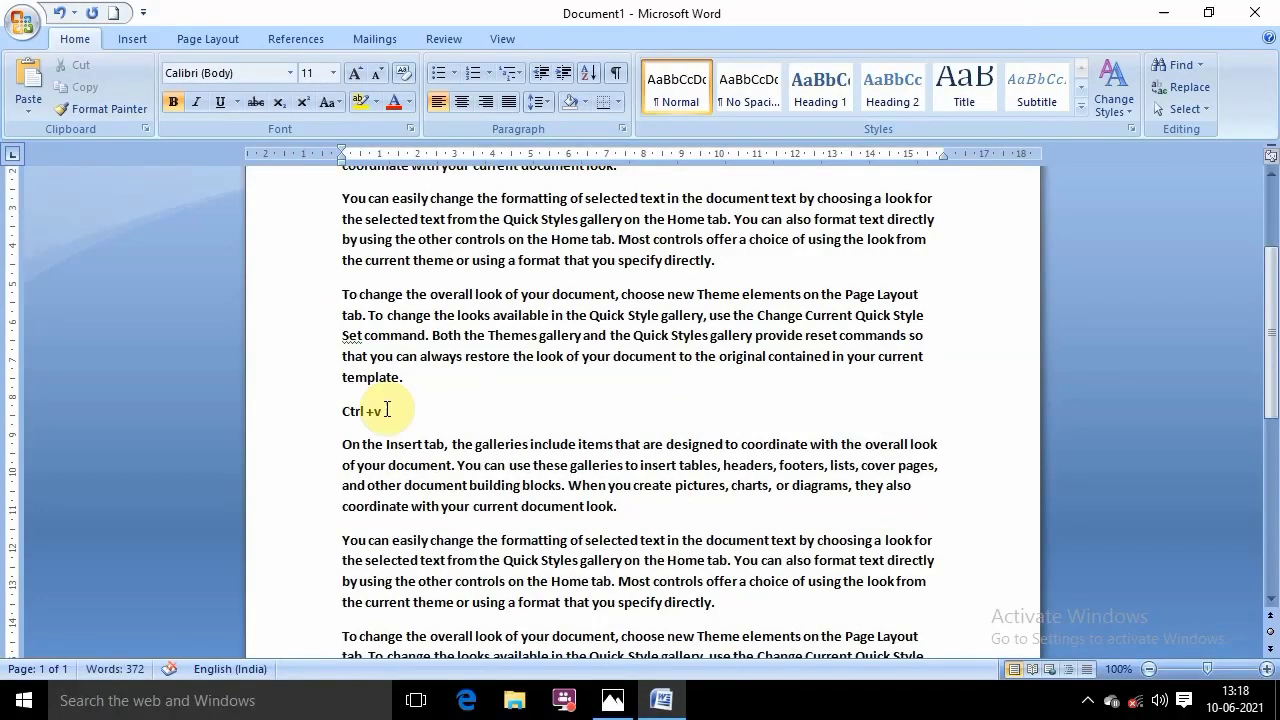
pyautogui.moveTo(390, 411); pyautogui.dragTo(322, 411)
pyautogui.click(458, 358)
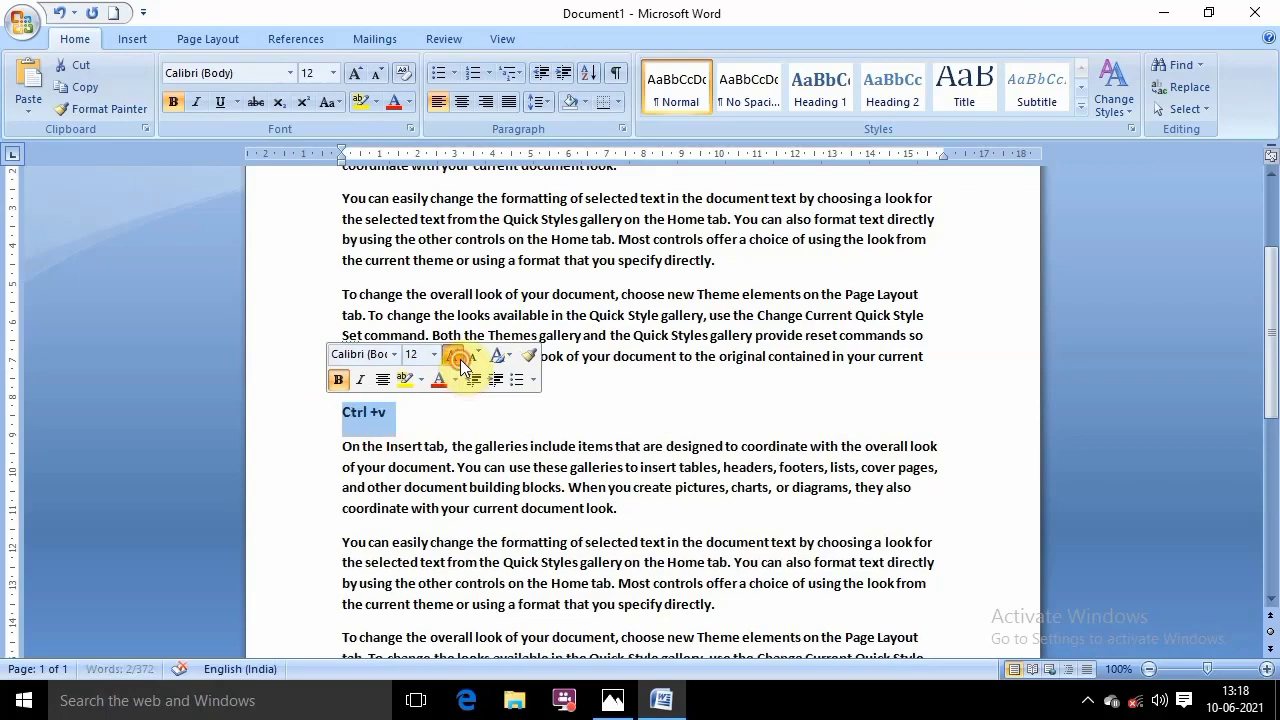
pyautogui.click(460, 358)
pyautogui.click(460, 358)
pyautogui.click(460, 358)
pyautogui.click(460, 358)
pyautogui.click(430, 468)
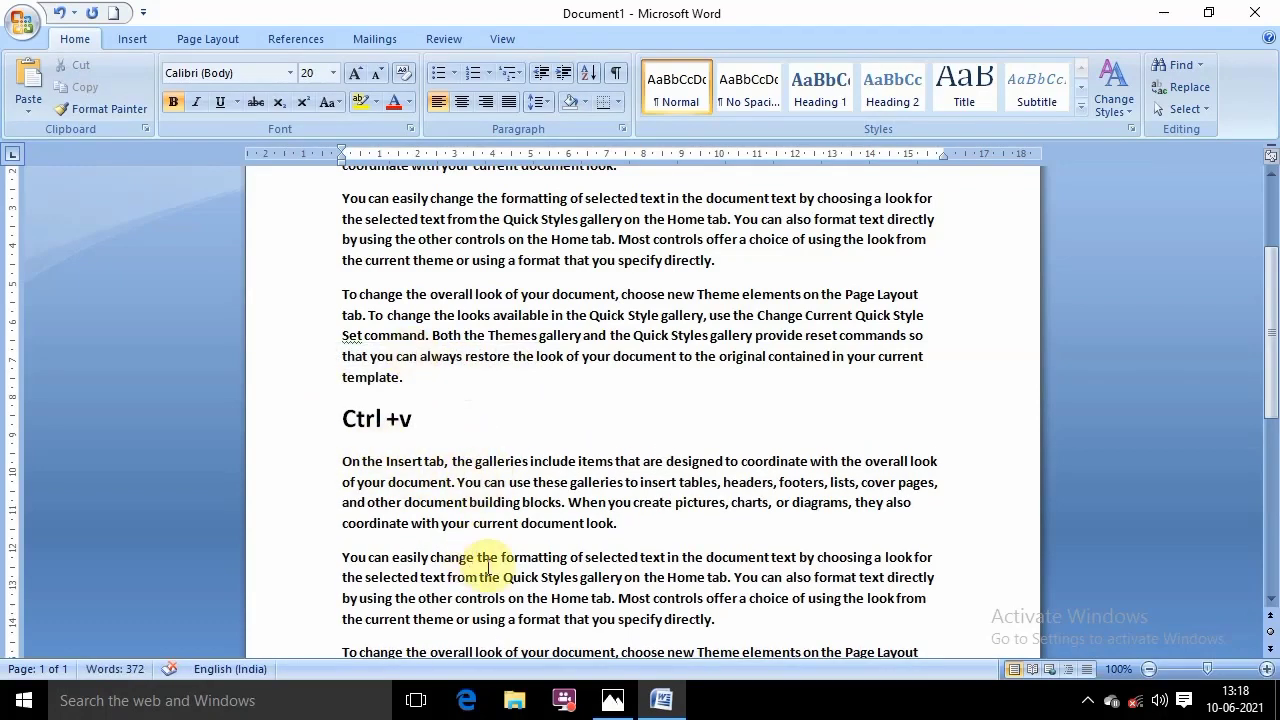
# Check the shortcut image, then delete the Ctrl +v label and its empty line
pyautogui.scroll(-2, 580, 480)
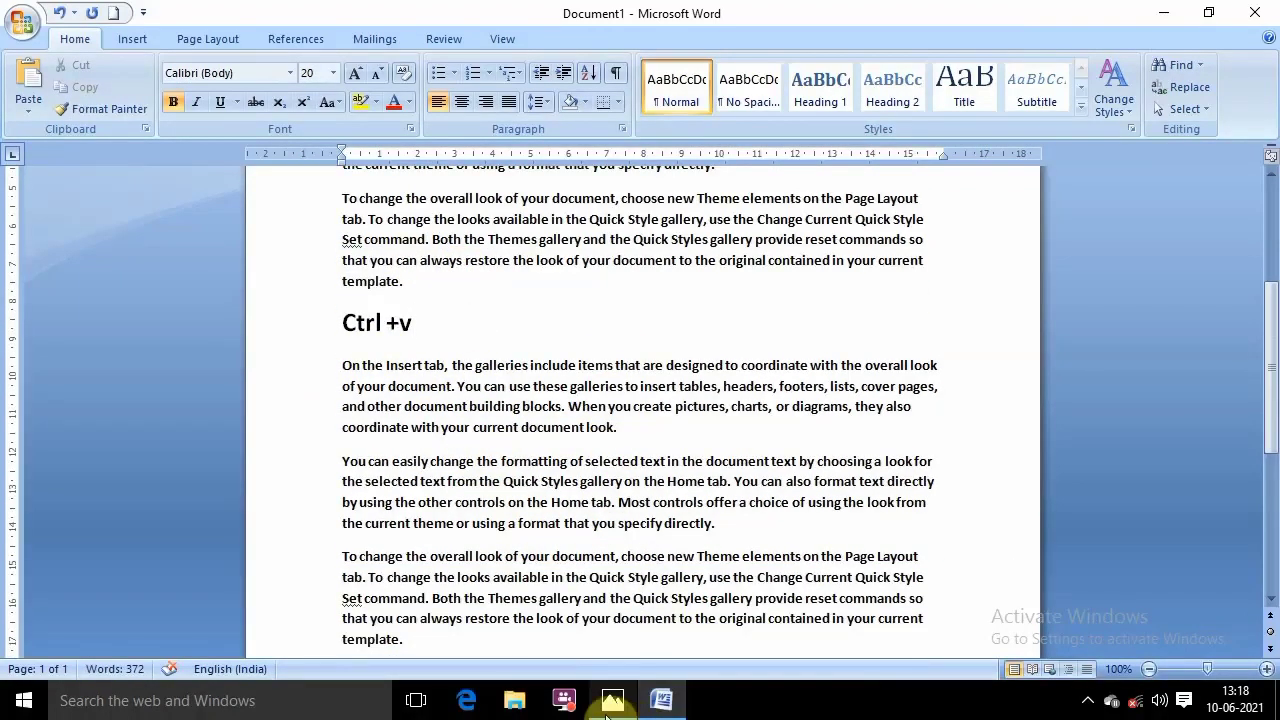
pyautogui.click(606, 716)
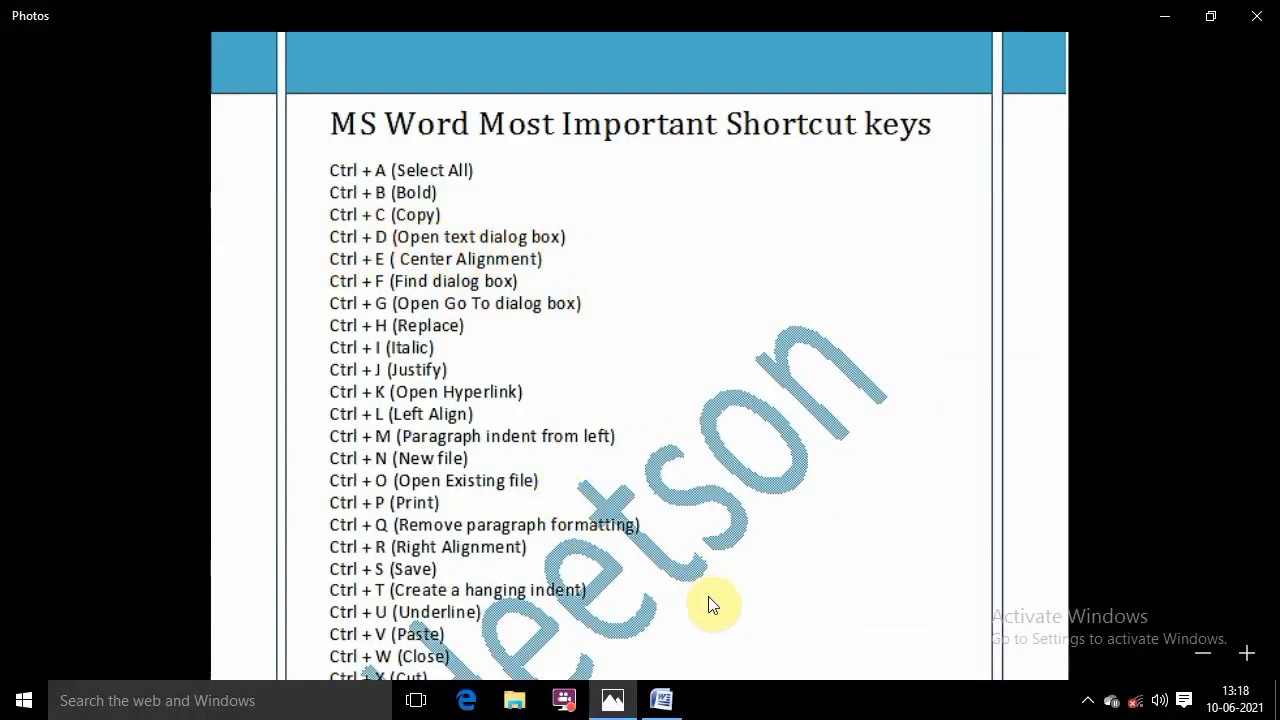
pyautogui.click(661, 700)
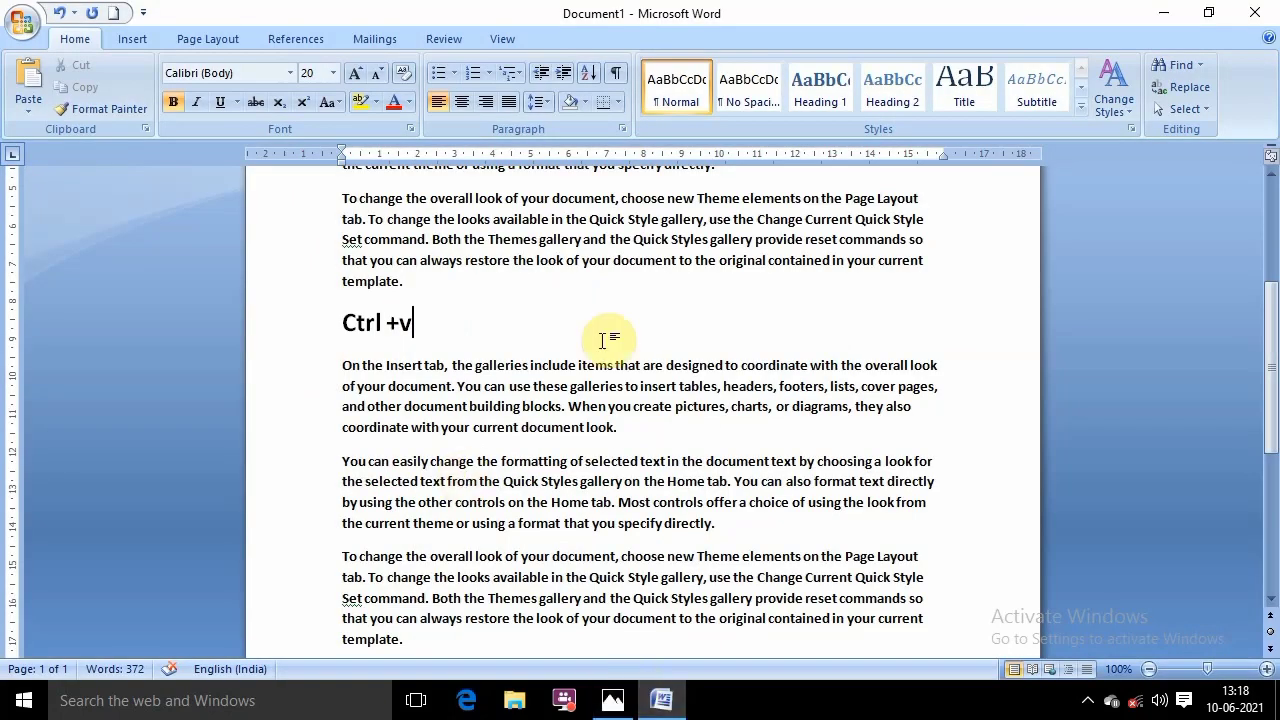
pyautogui.scroll(3, 605, 340)
pyautogui.moveTo(412, 514); pyautogui.dragTo(342, 525)
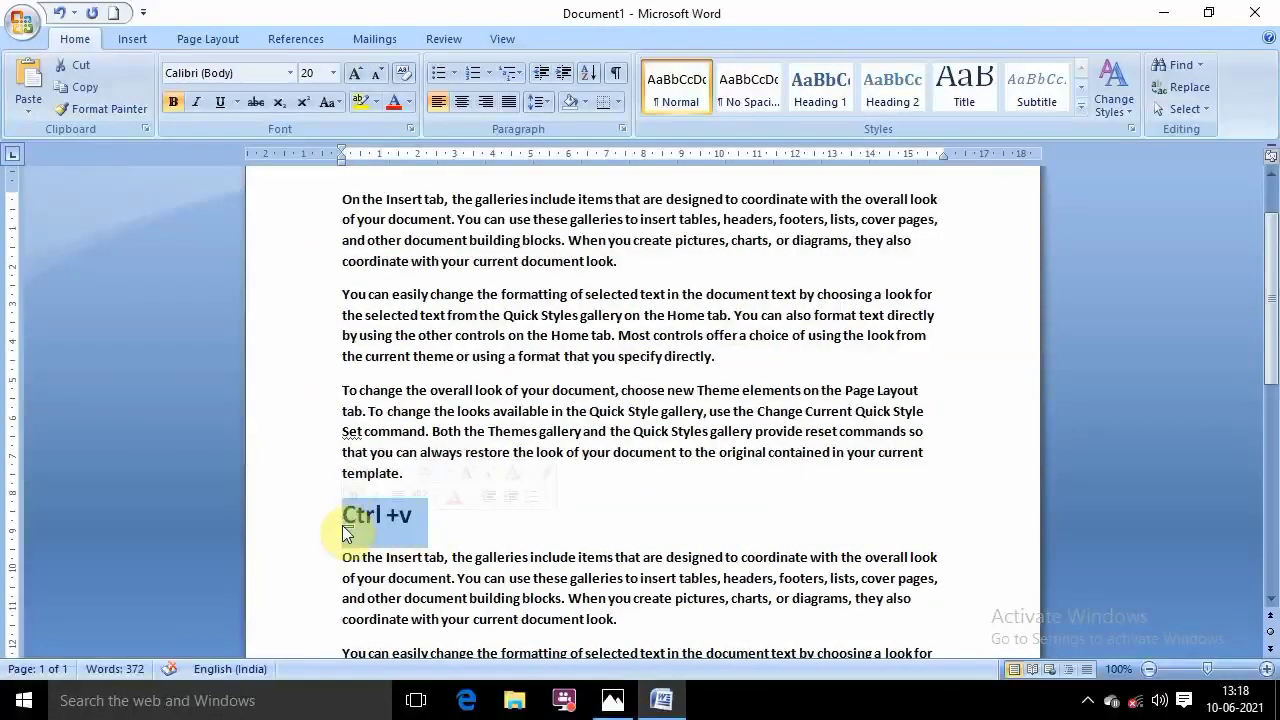
pyautogui.press('BackSpace')
pyautogui.press('BackSpace')
pyautogui.press('Return')
pyautogui.scroll(2, 612, 329)
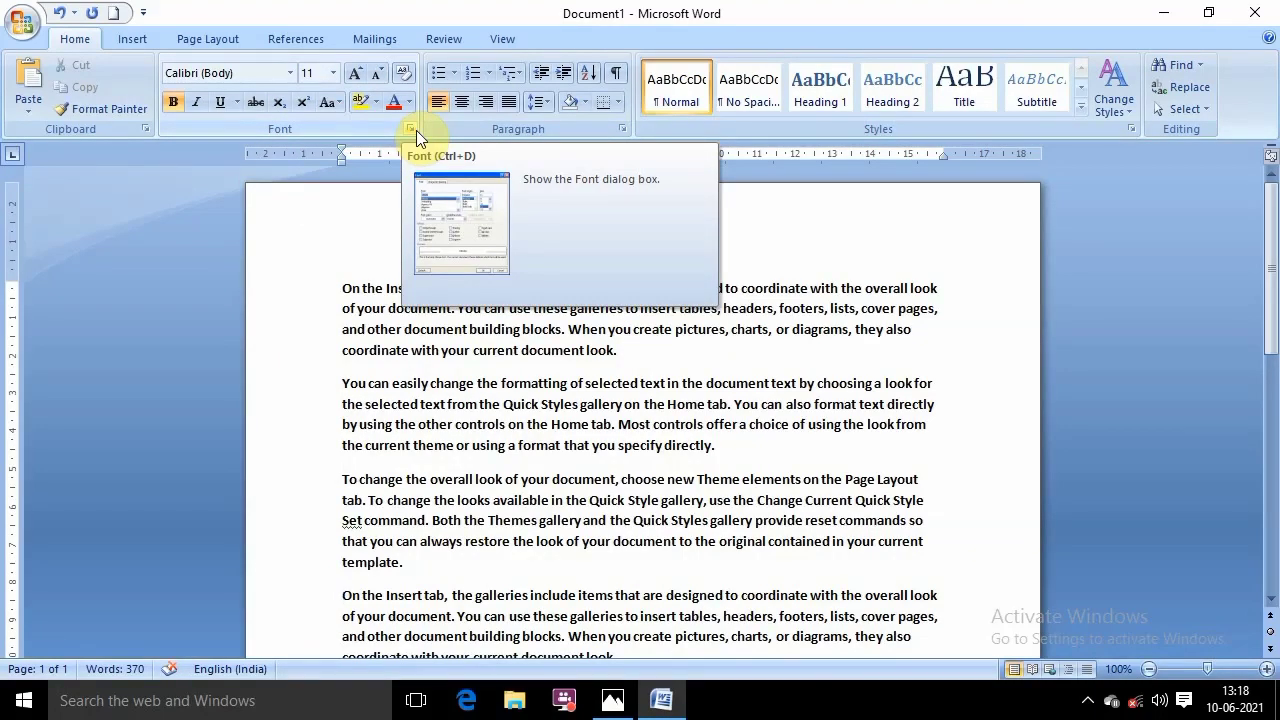
pyautogui.click(414, 127)
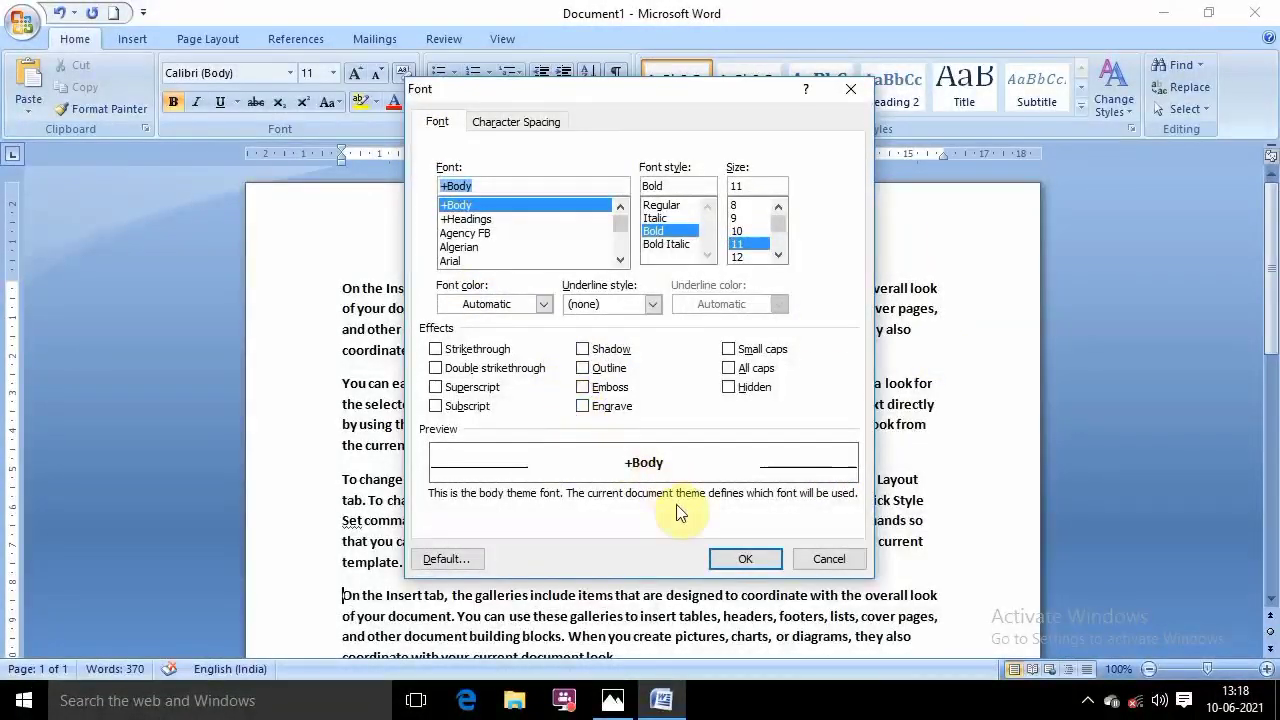
pyautogui.click(851, 89)
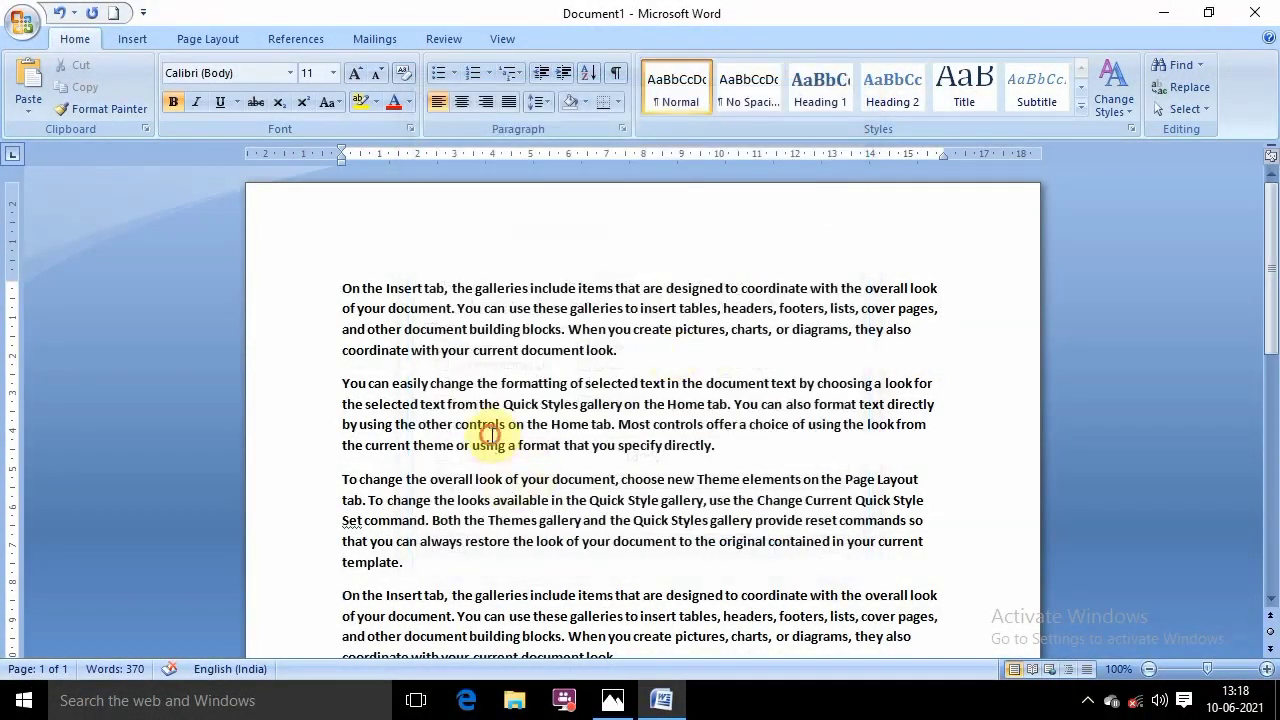
pyautogui.hotkey('ctrl', 'd')
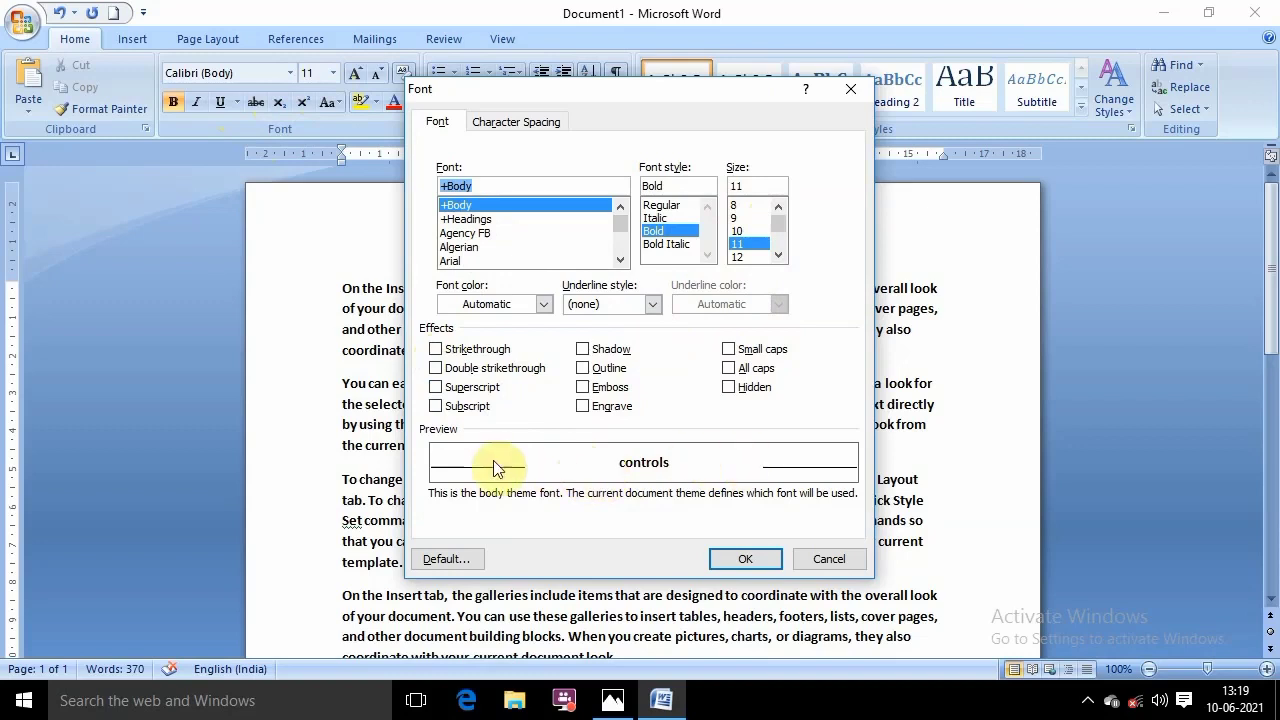
pyautogui.click(437, 368)
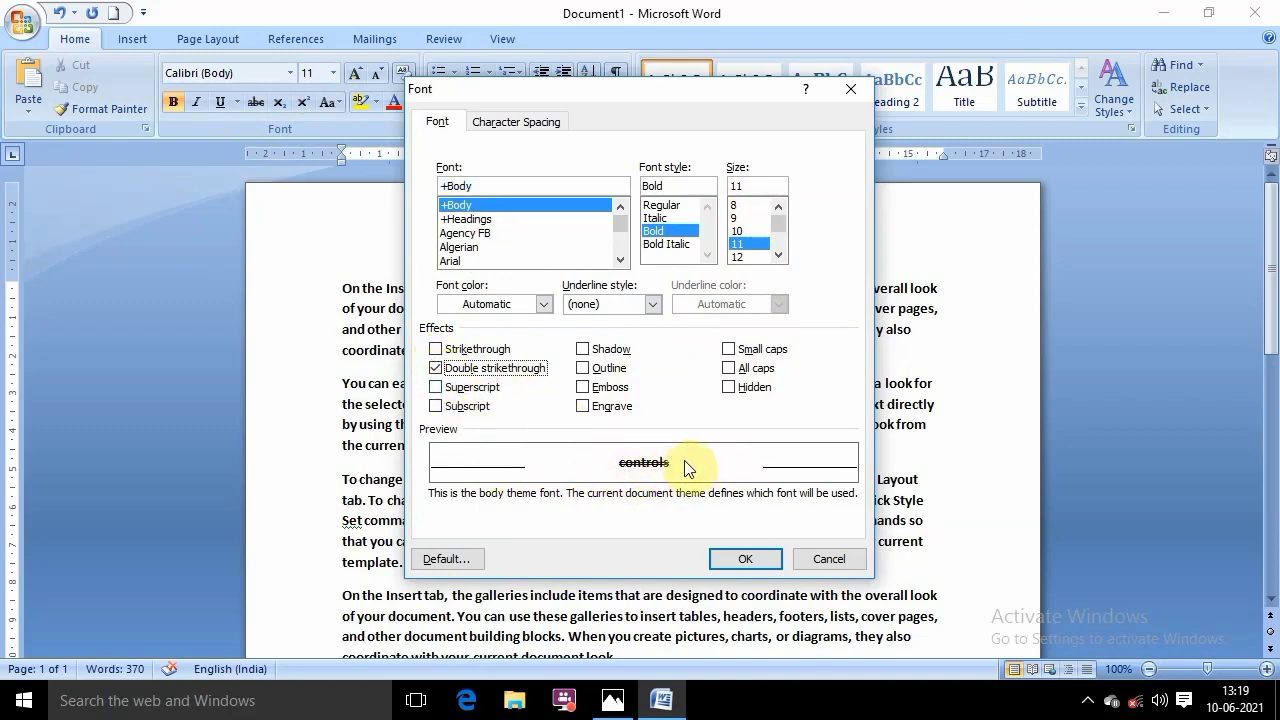
pyautogui.click(437, 368)
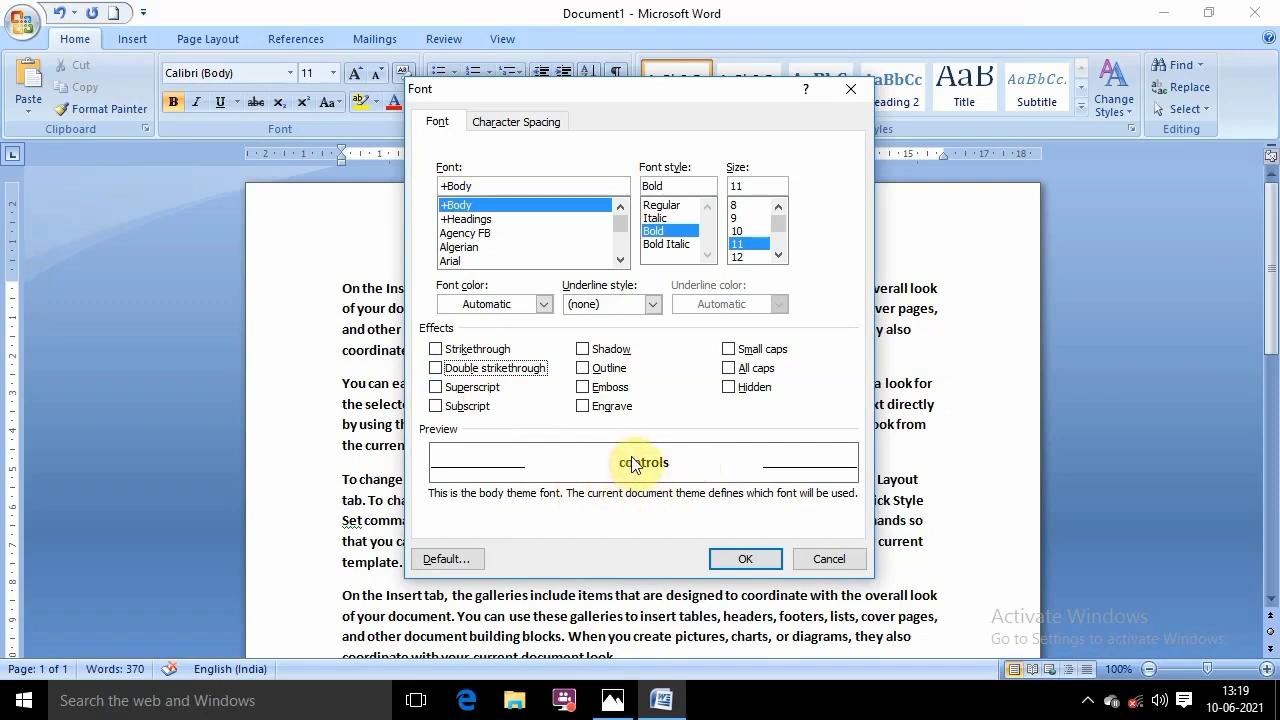
pyautogui.click(820, 558)
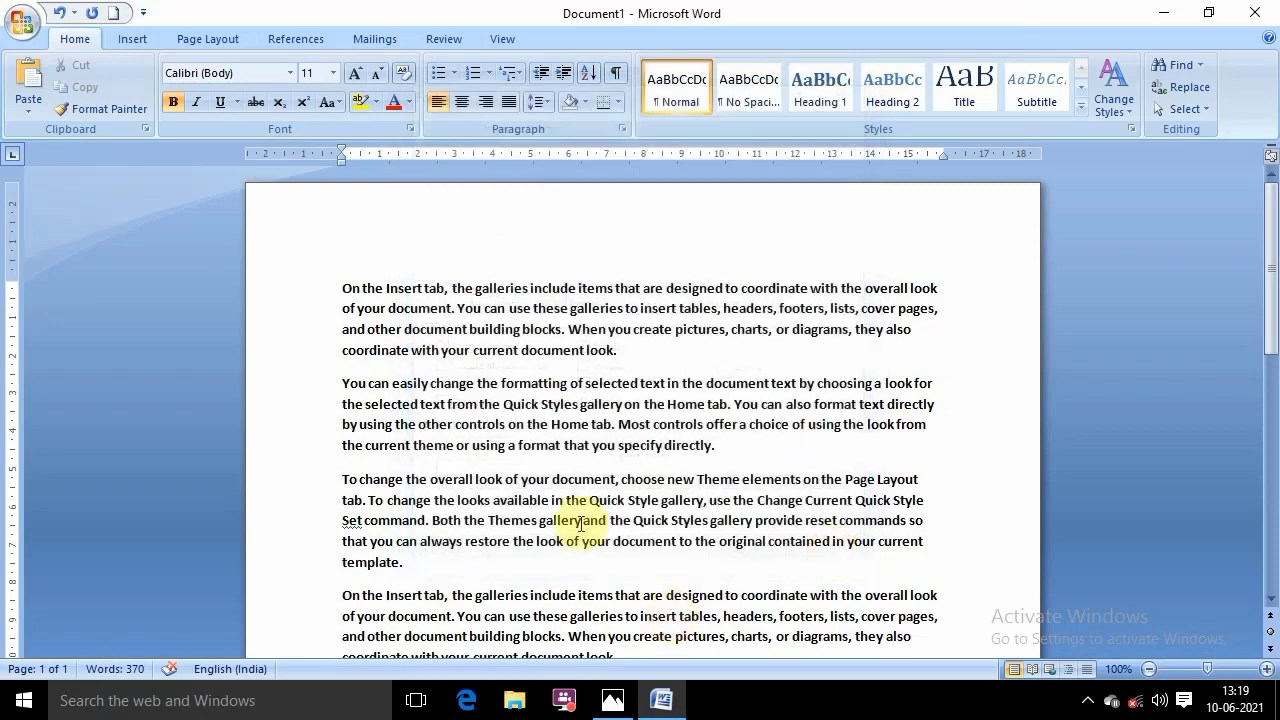
pyautogui.click(613, 700)
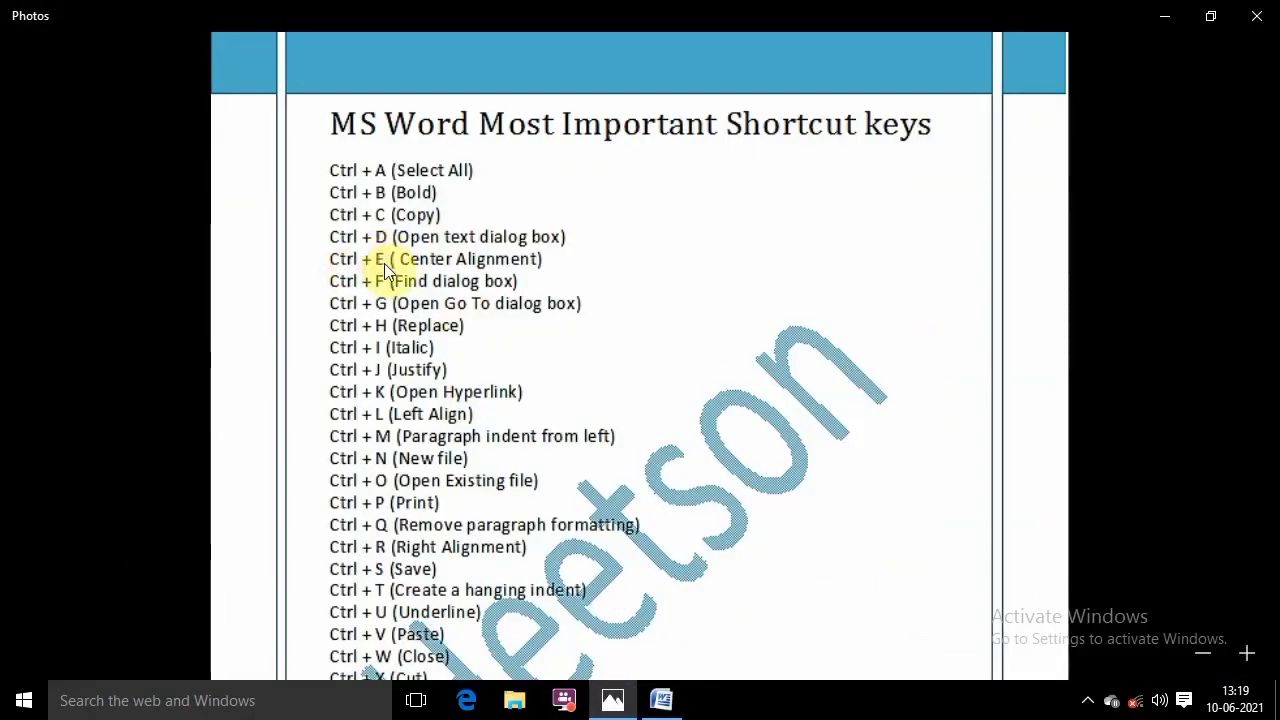
pyautogui.click(660, 699)
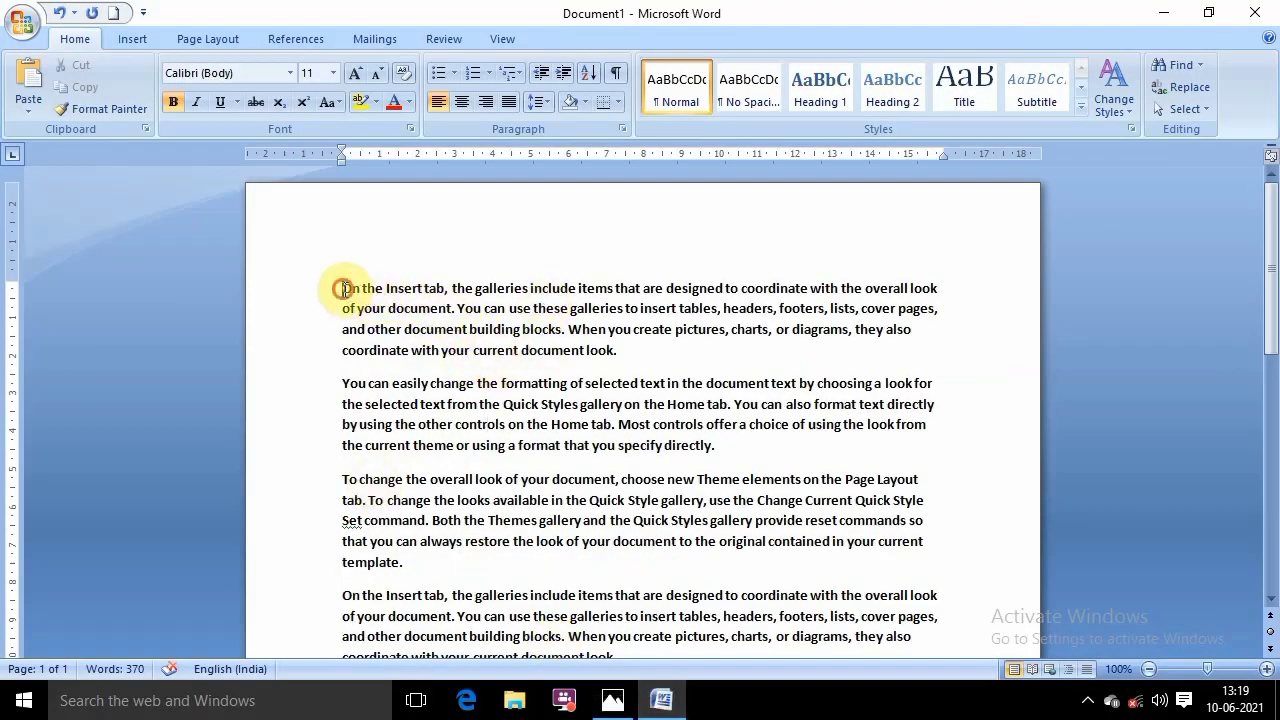
pyautogui.moveTo(342, 288); pyautogui.dragTo(621, 350)
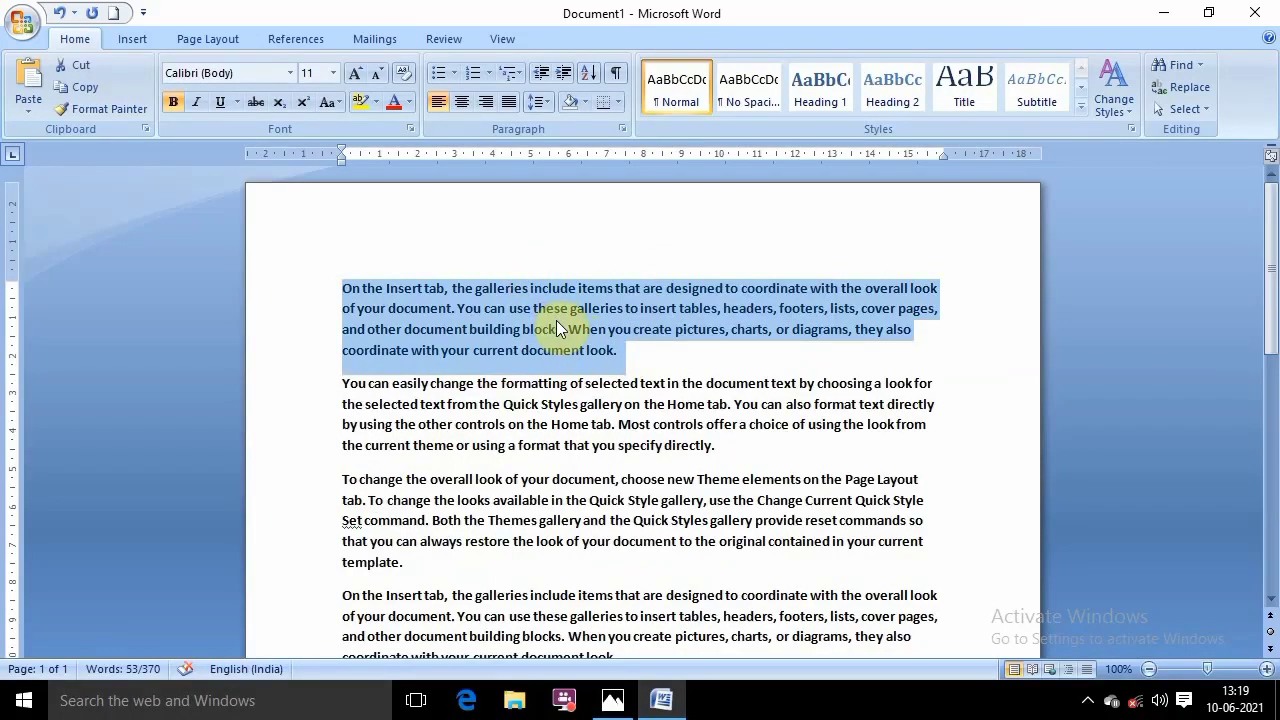
pyautogui.hotkey('ctrl', 'e')
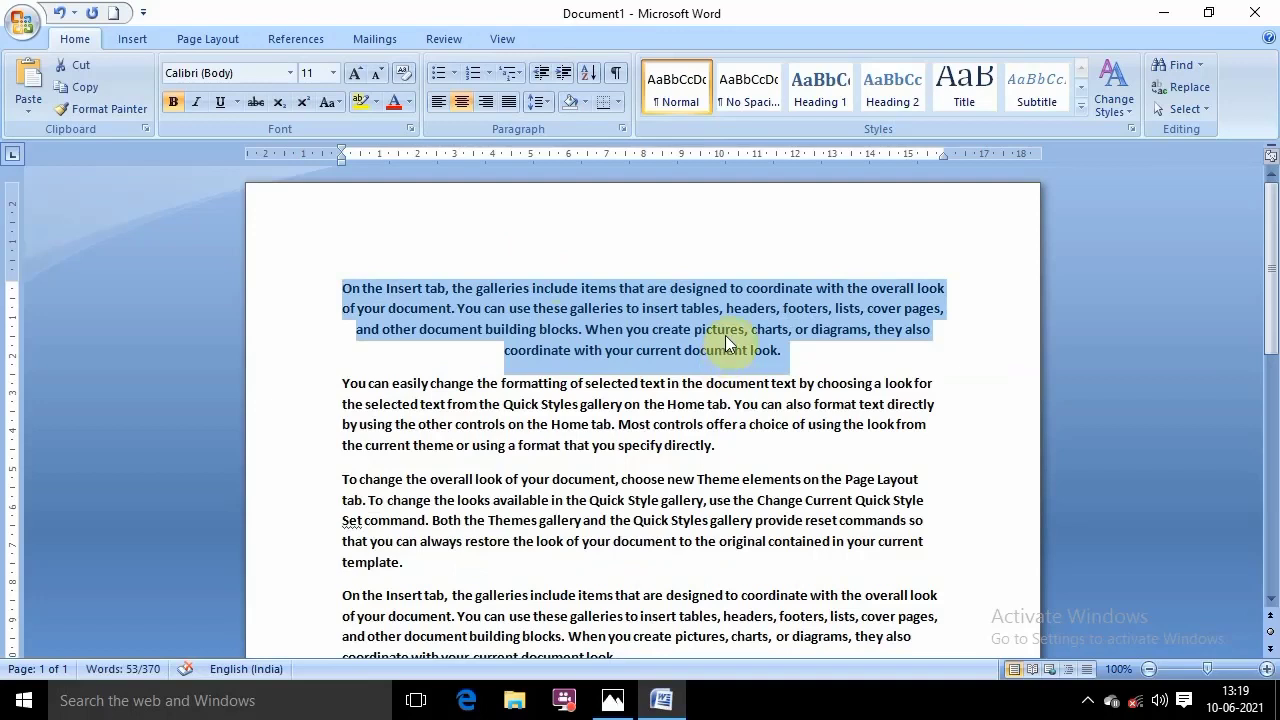
pyautogui.click(441, 100)
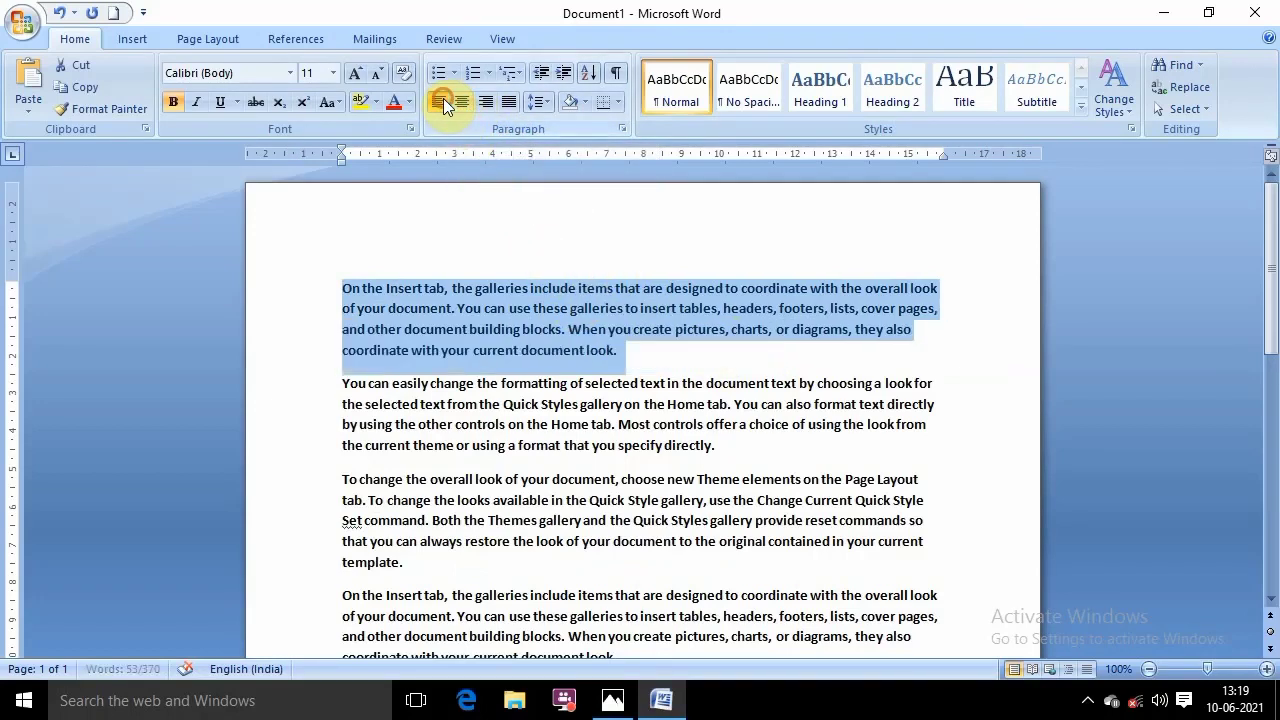
pyautogui.click(518, 350)
pyautogui.moveTo(620, 350); pyautogui.dragTo(353, 288)
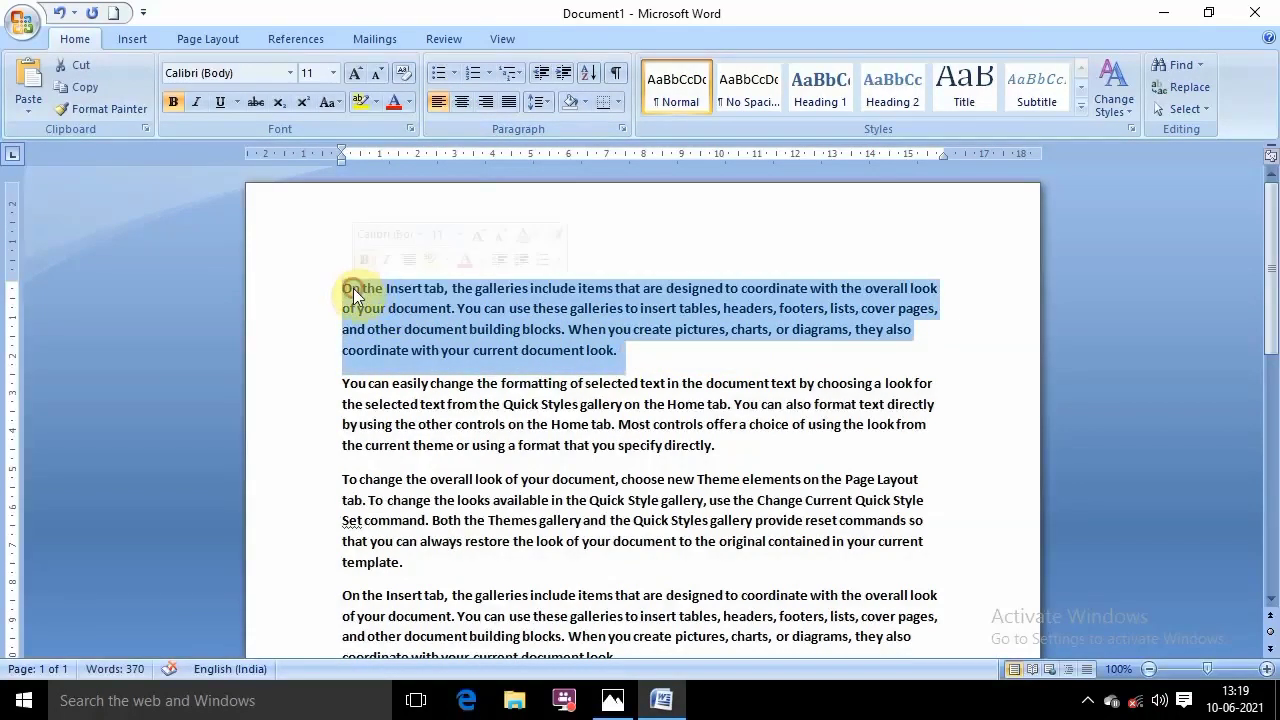
pyautogui.click(464, 100)
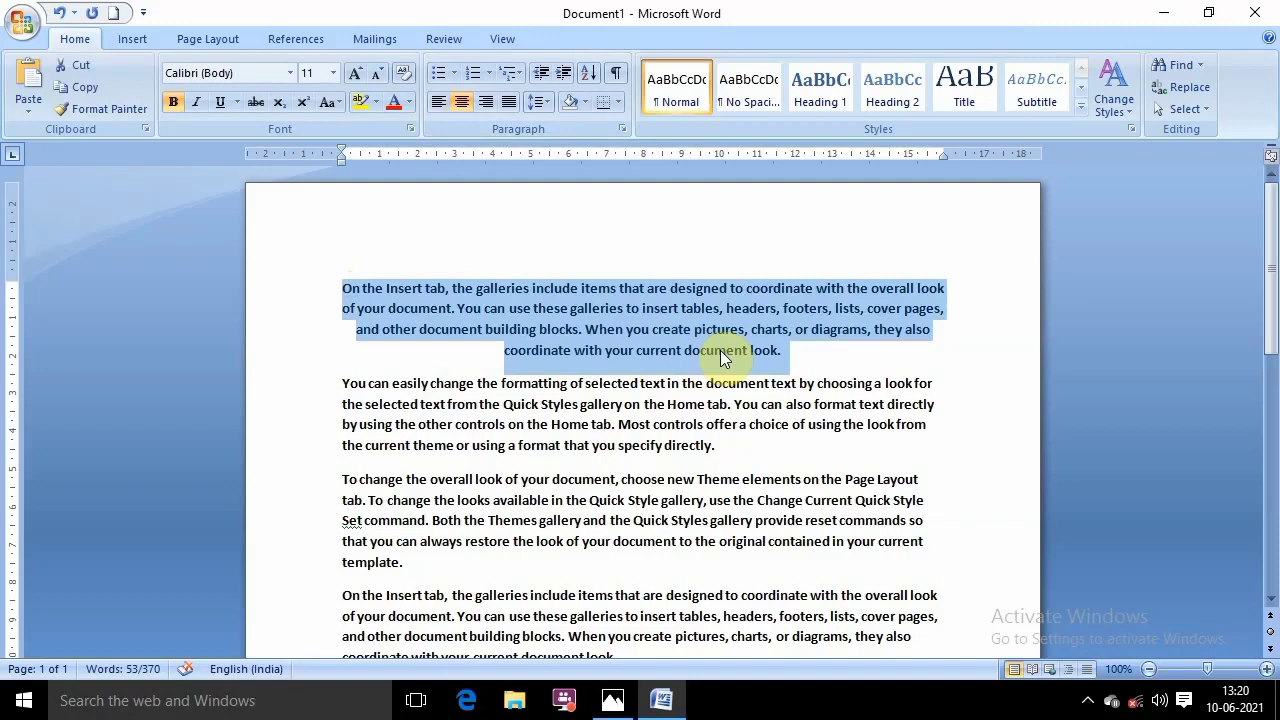
pyautogui.hotkey('ctrl', 'l')
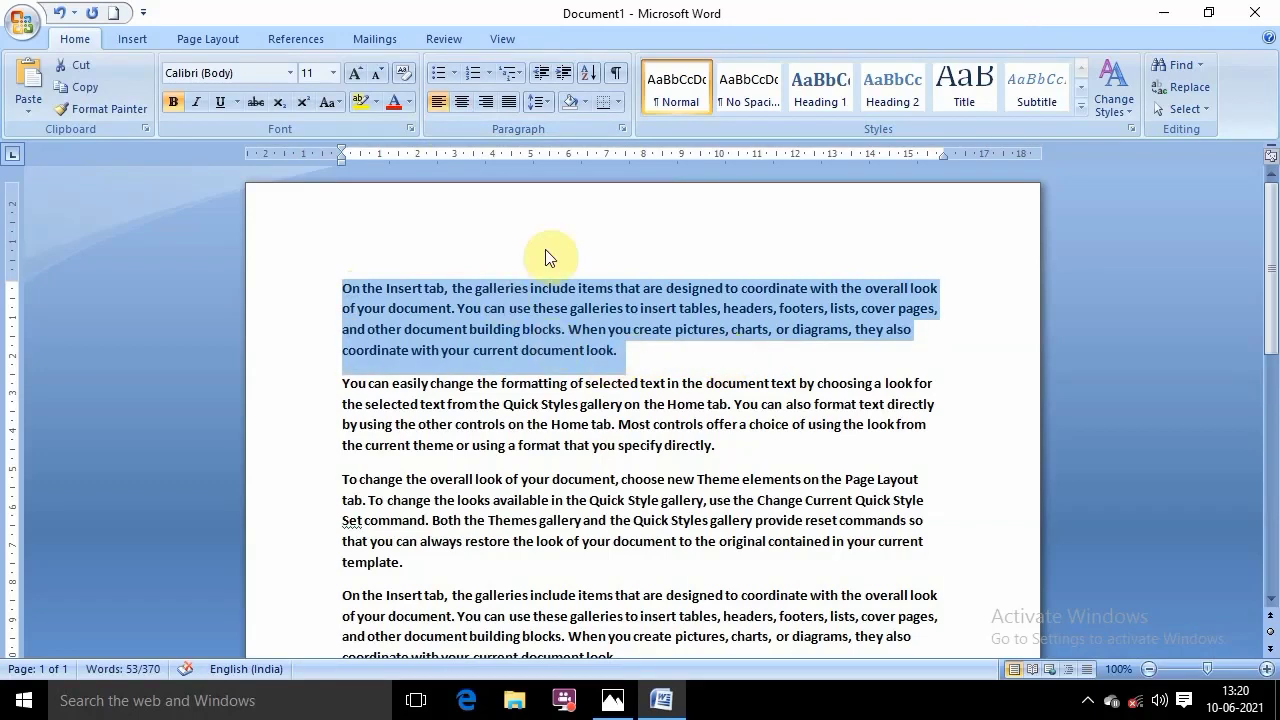
pyautogui.click(510, 318)
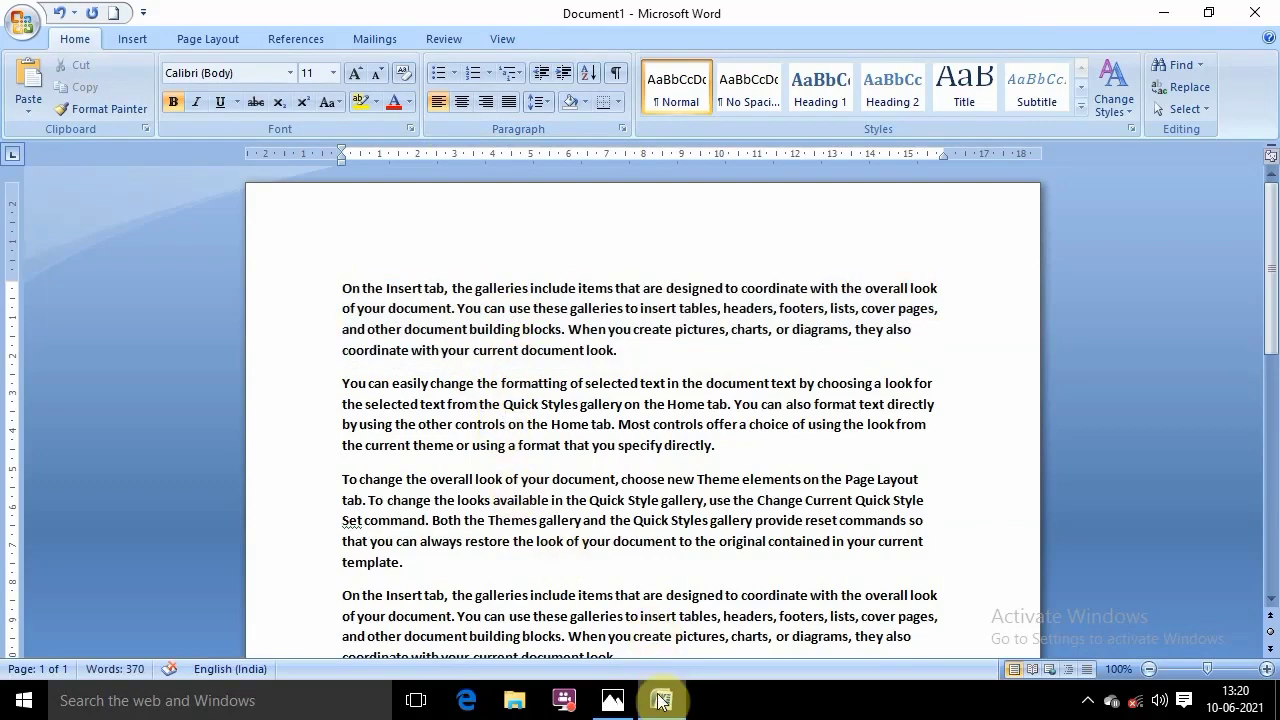
pyautogui.click(613, 700)
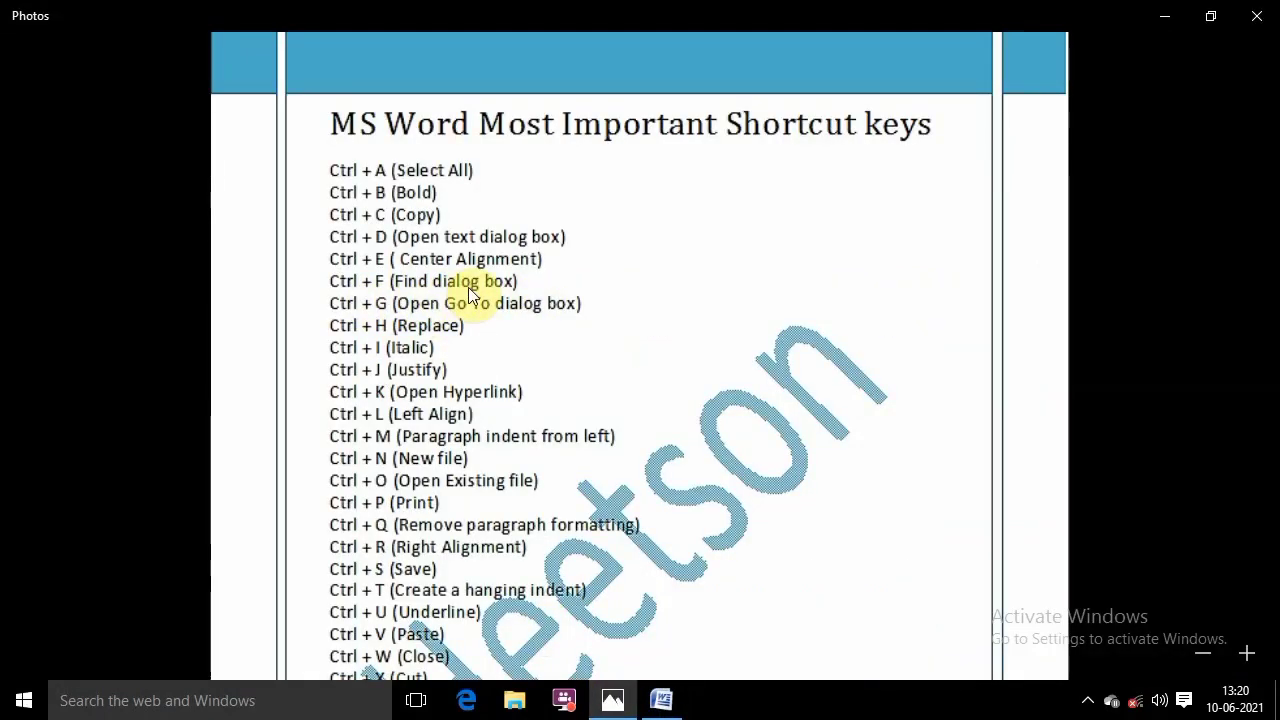
pyautogui.click(661, 700)
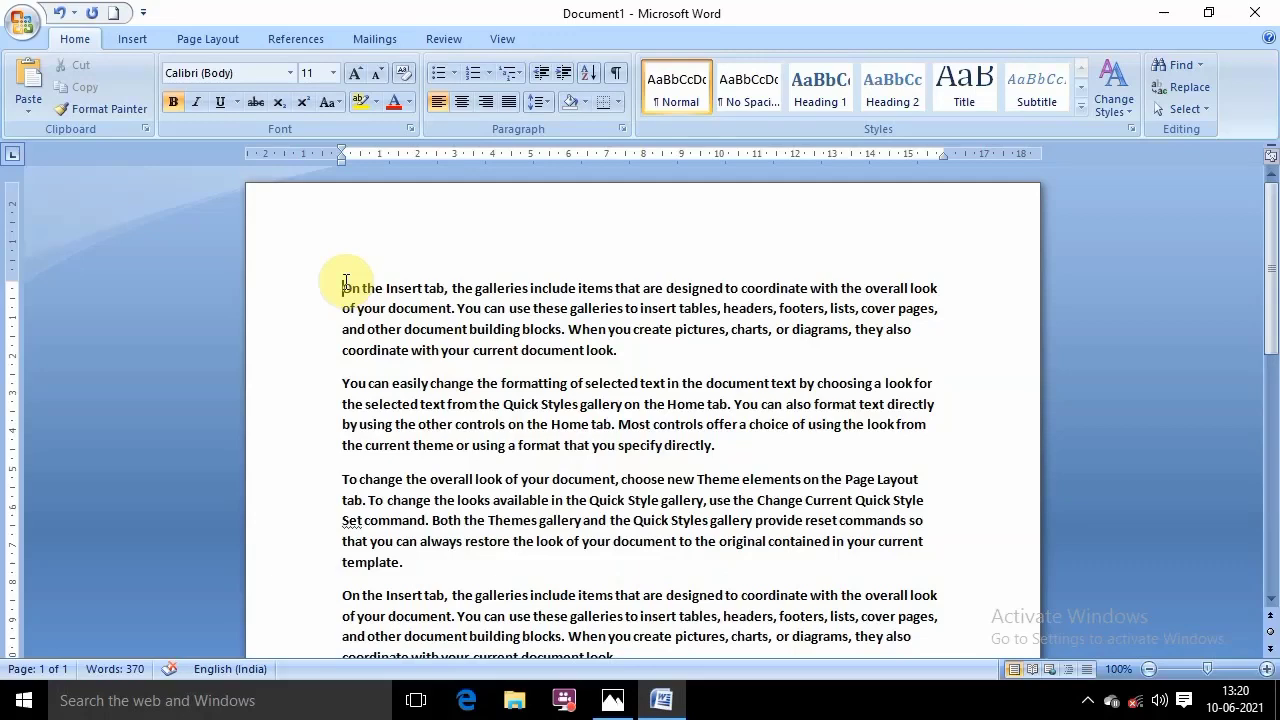
pyautogui.hotkey('ctrl', 'f')
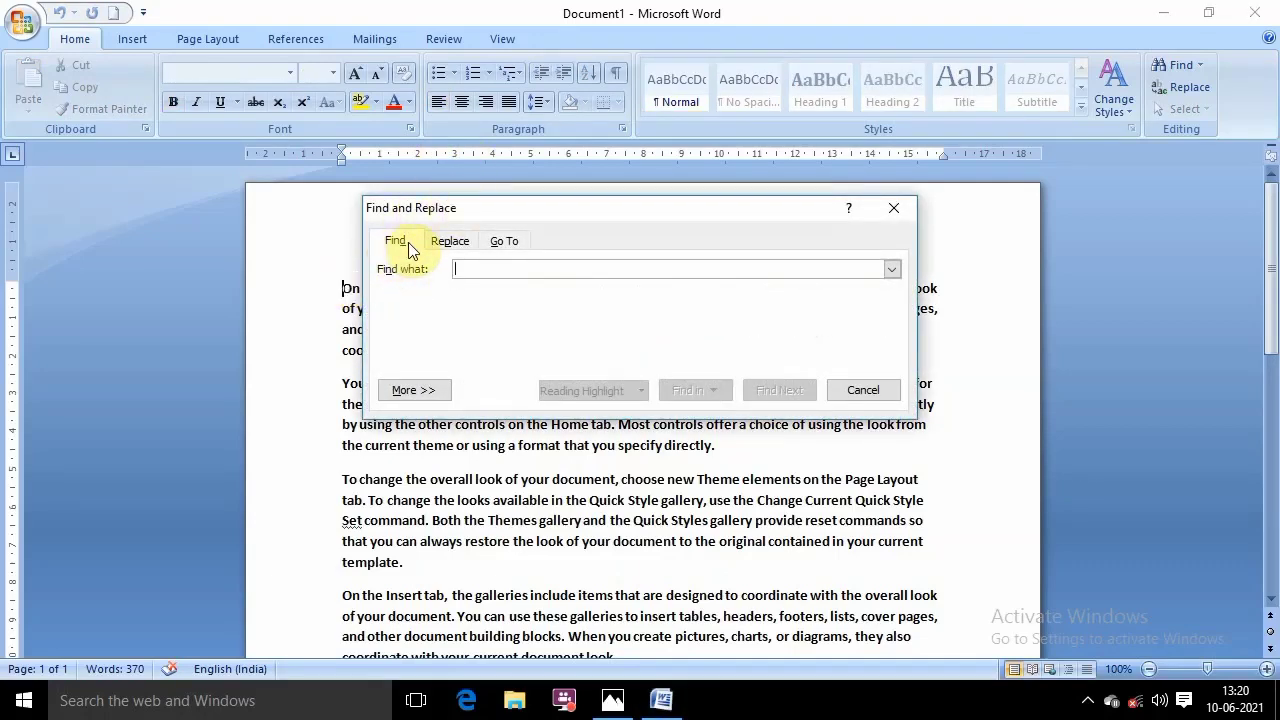
pyautogui.click(498, 269)
pyautogui.write('home')
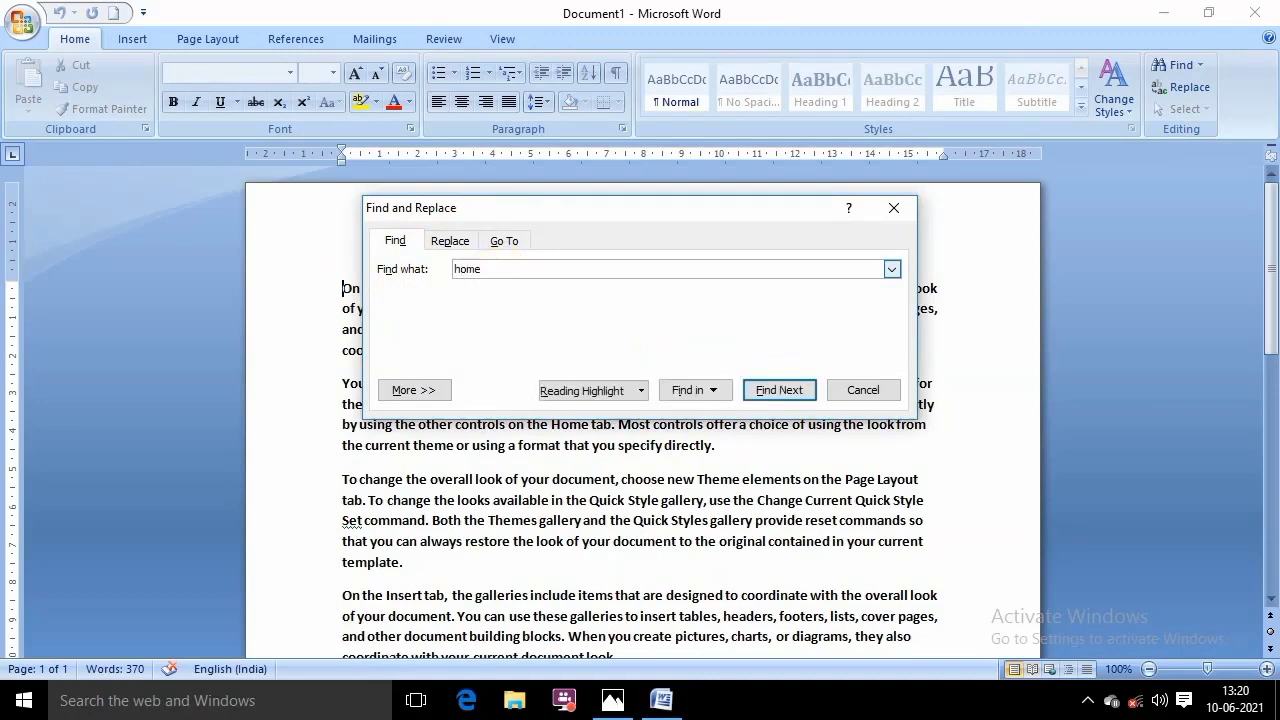
pyautogui.click(781, 384)
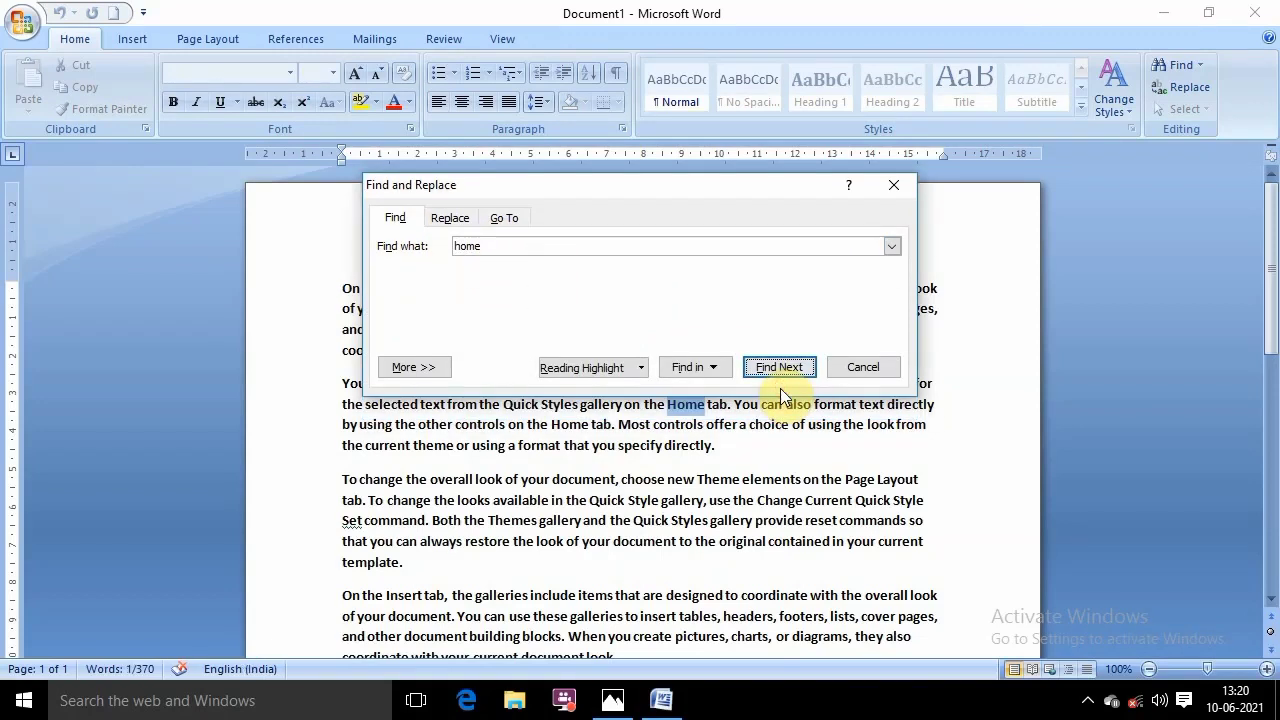
pyautogui.click(697, 210)
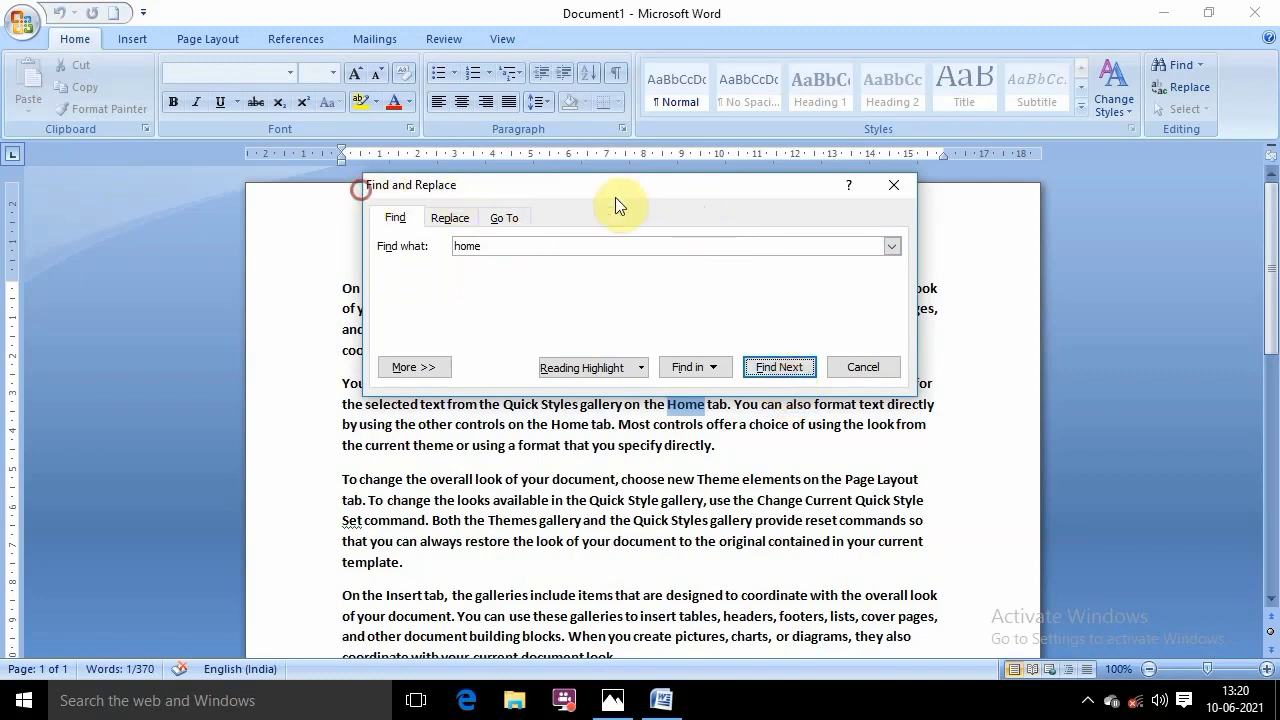
pyautogui.moveTo(615, 197); pyautogui.dragTo(231, 122)
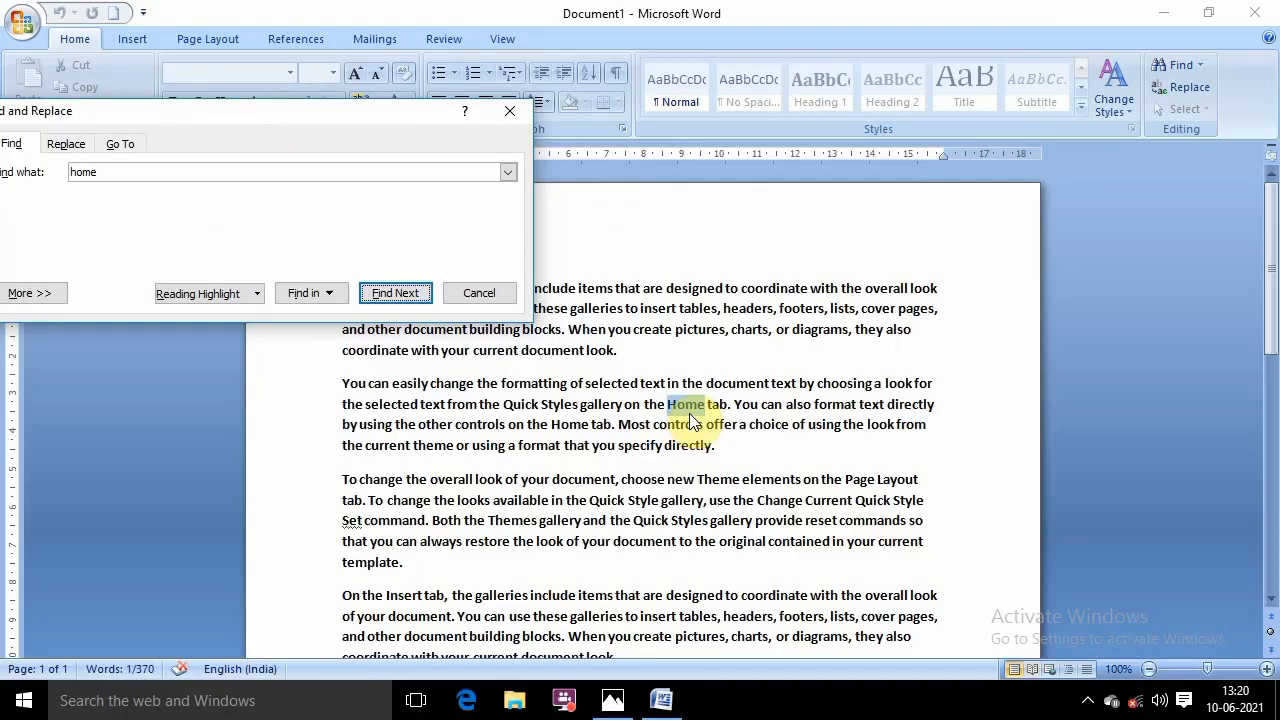
pyautogui.click(405, 296)
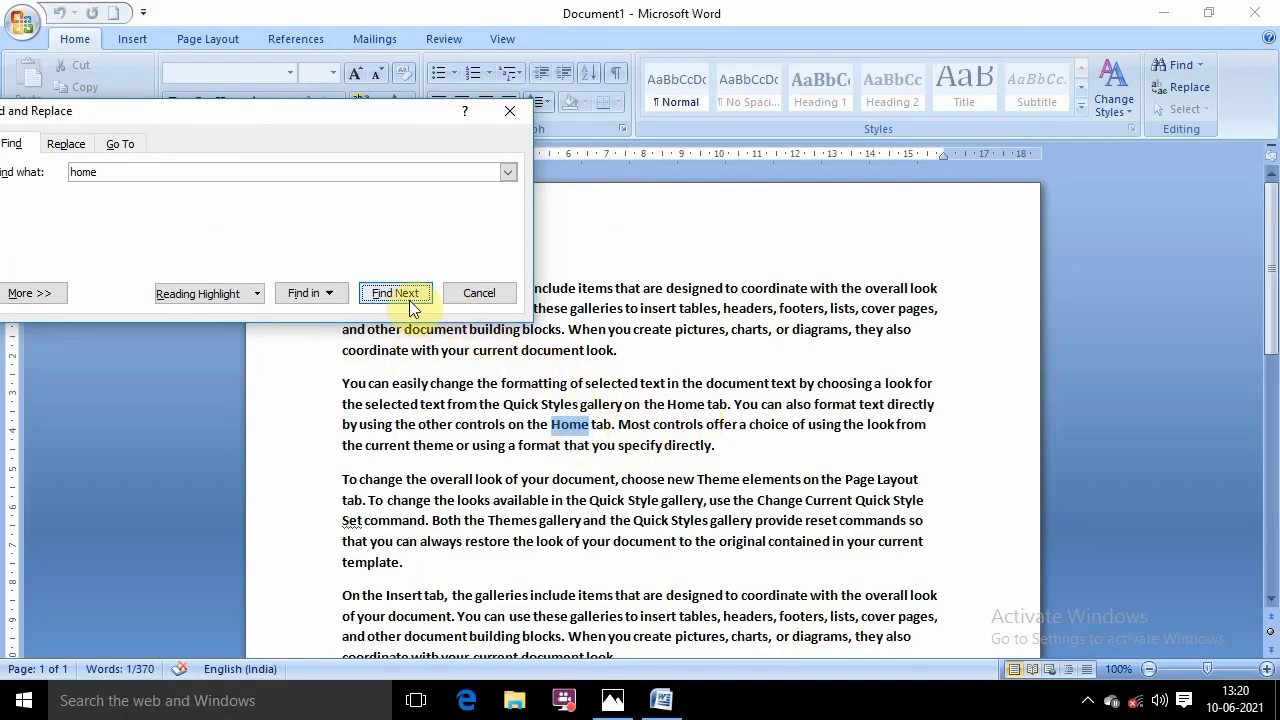
pyautogui.click(403, 295)
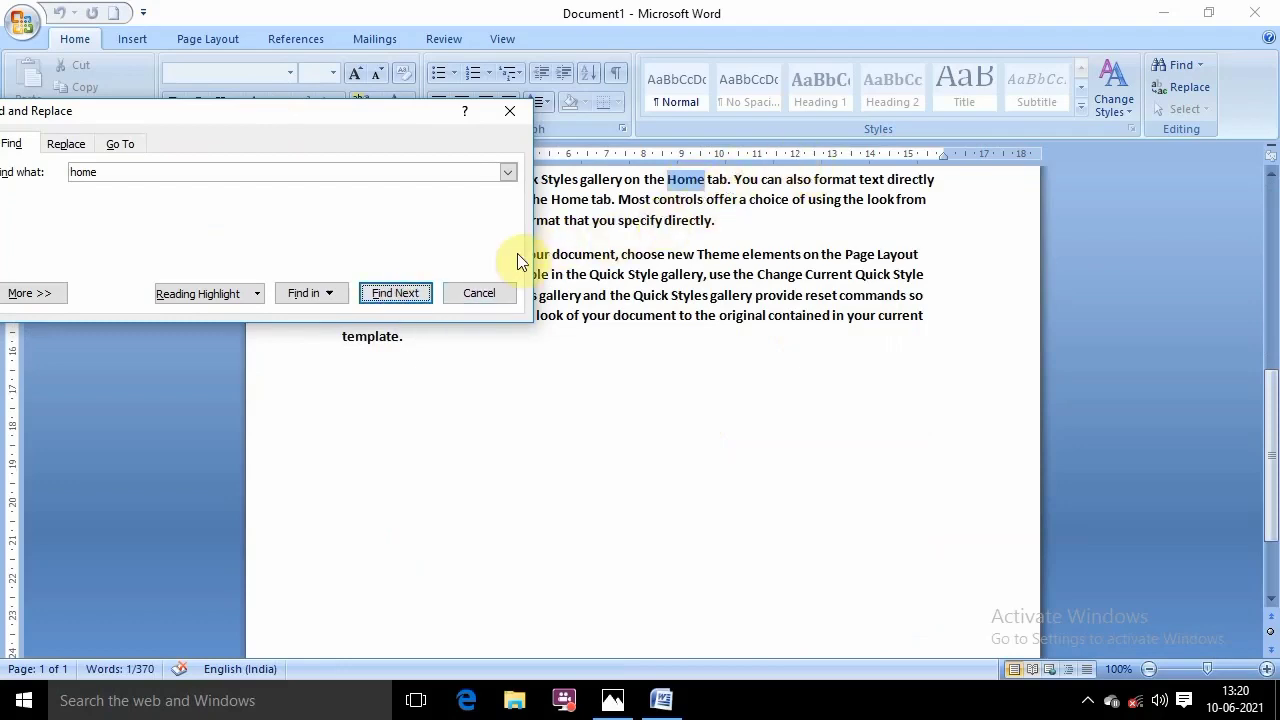
pyautogui.click(409, 295)
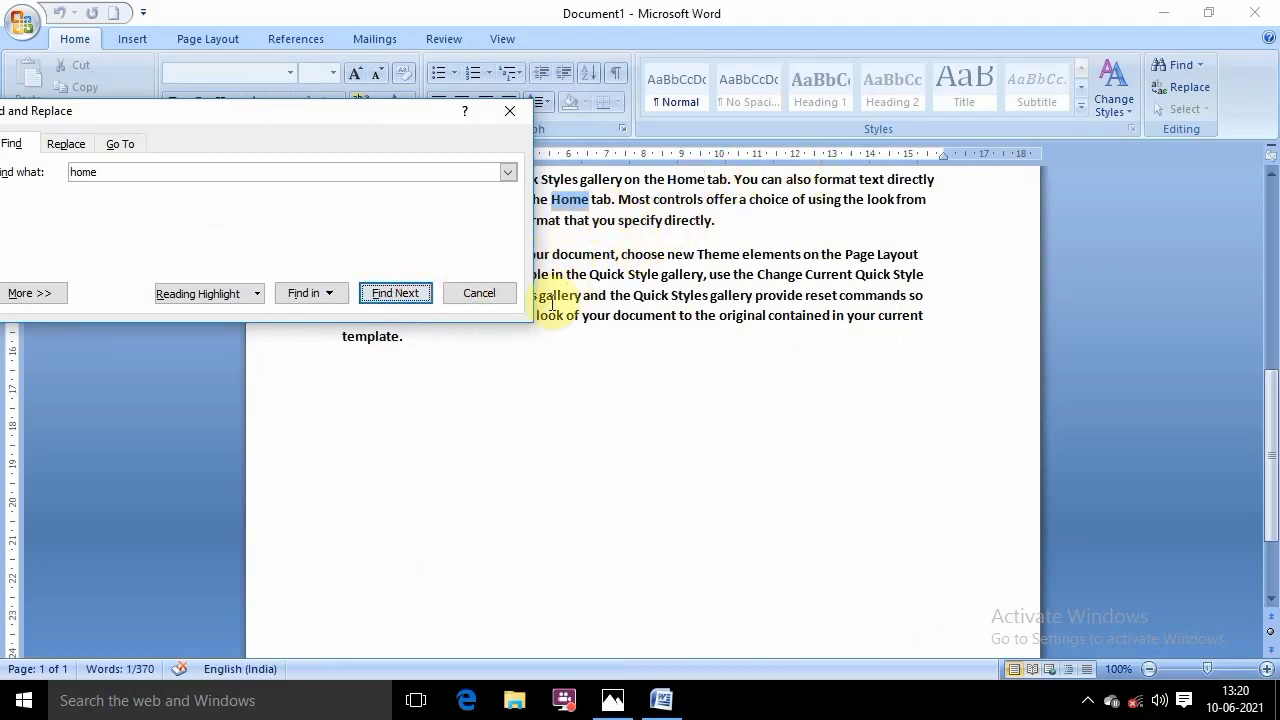
pyautogui.click(511, 113)
pyautogui.scroll(6, 771, 343)
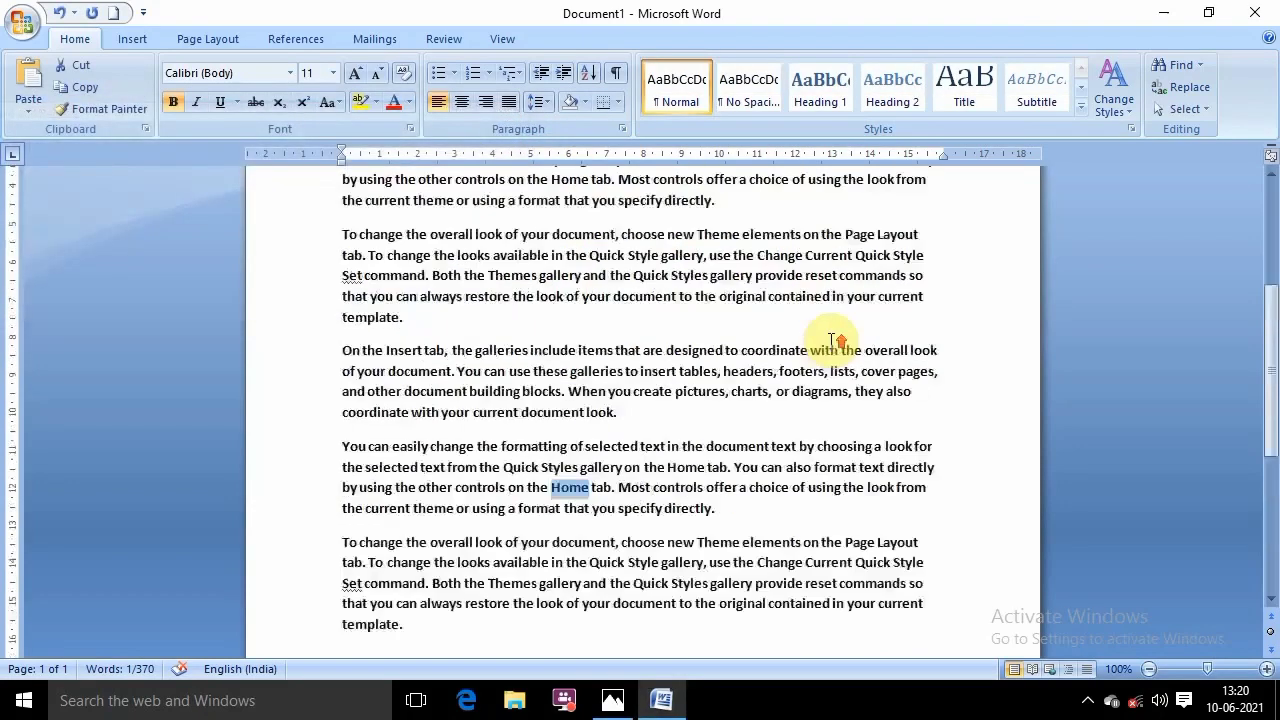
pyautogui.scroll(2, 776, 432)
pyautogui.scroll(2, 770, 430)
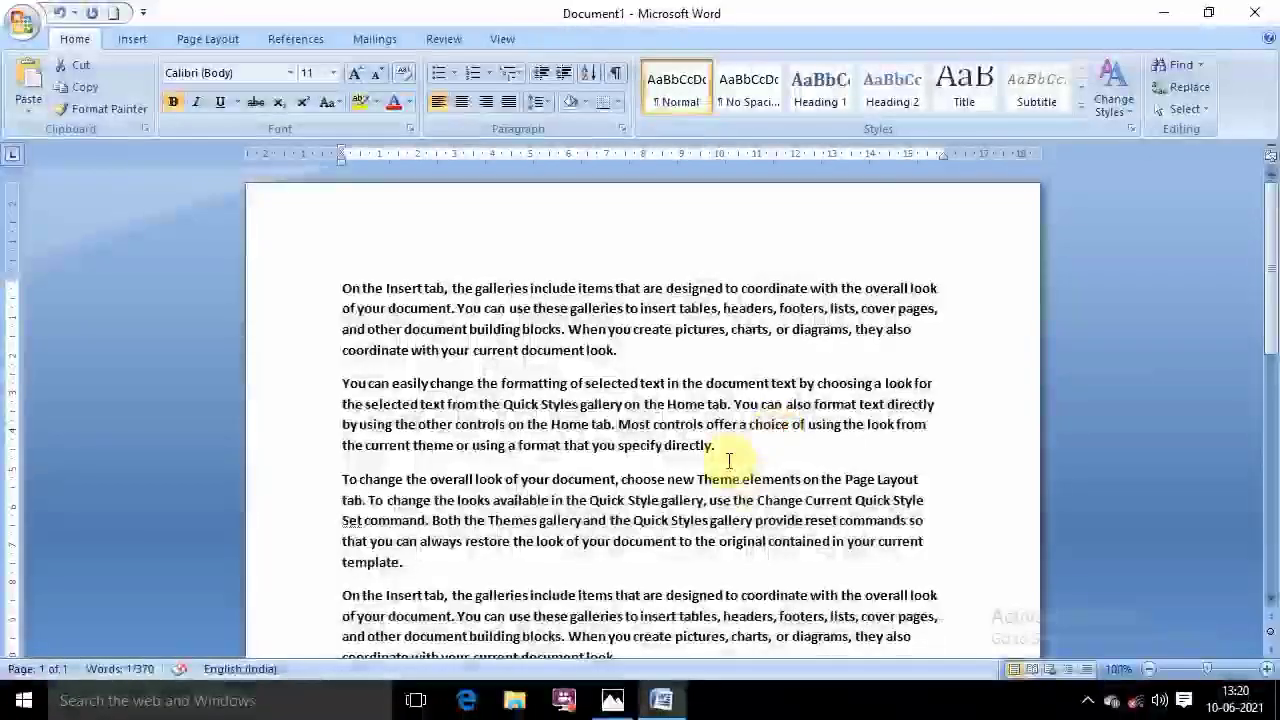
# Check the shortcut image, then open Go To with Ctrl+G and move the dialog aside
pyautogui.click(613, 700)
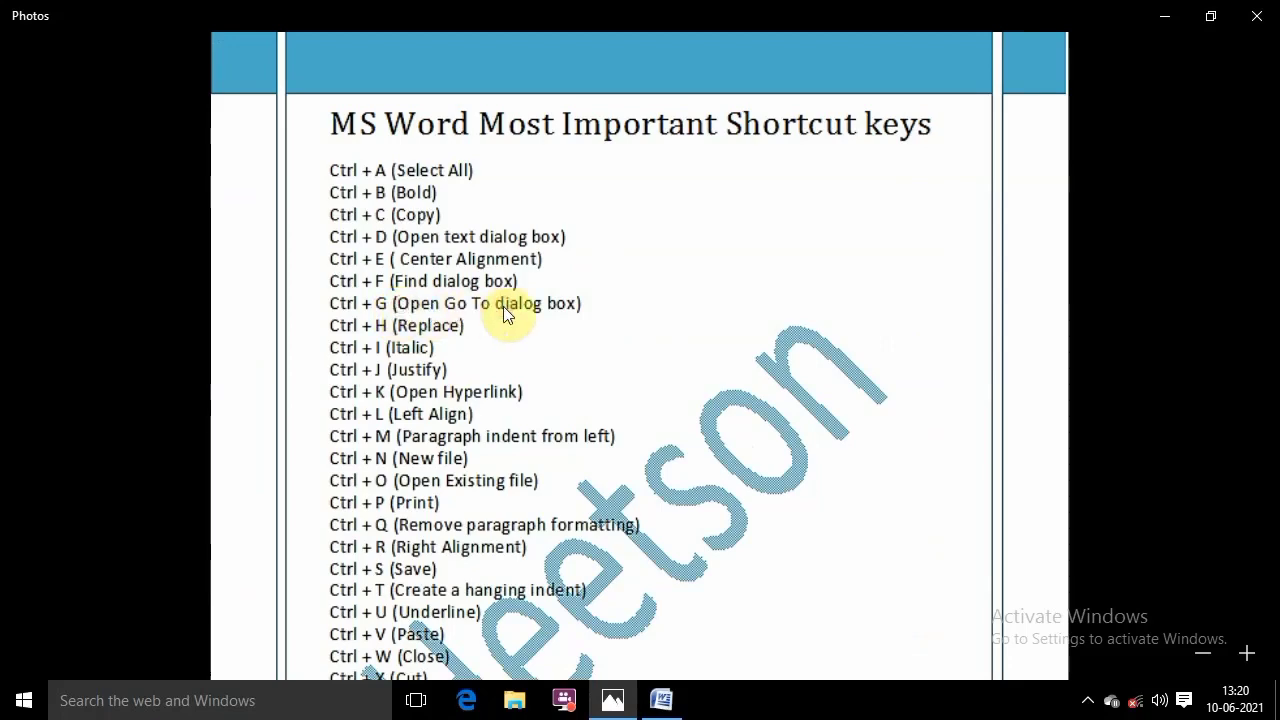
pyautogui.click(661, 700)
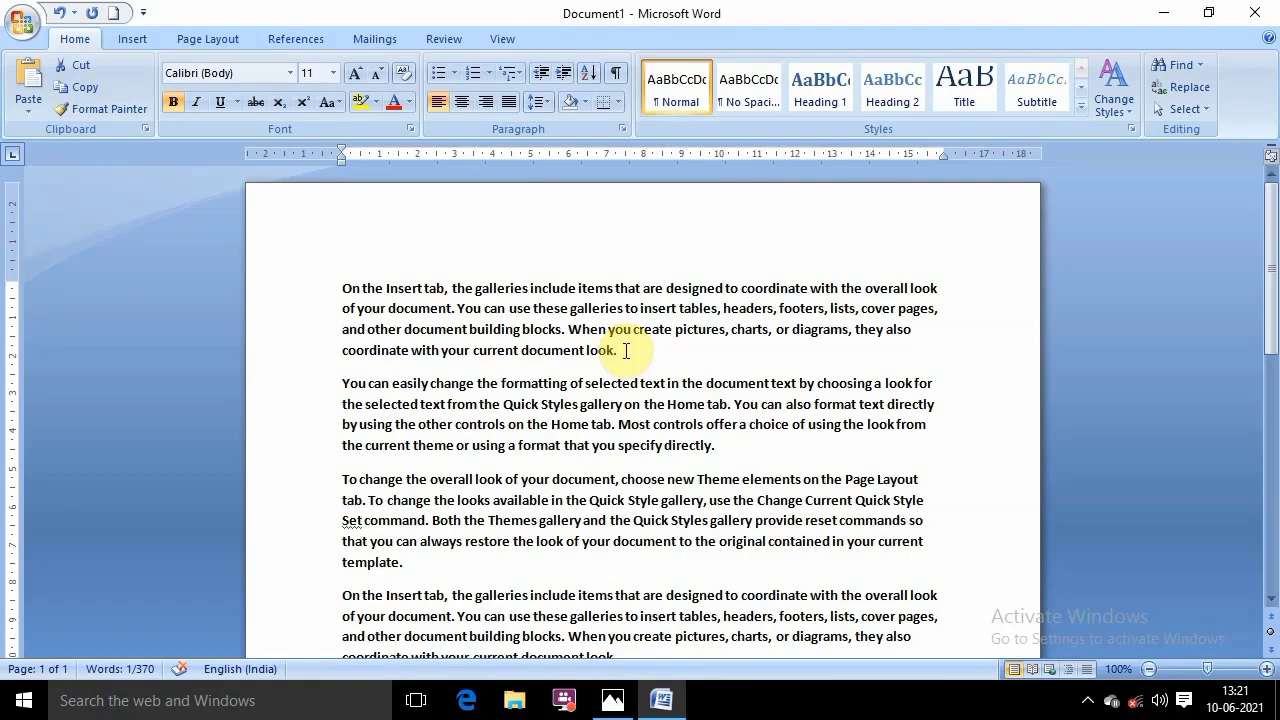
pyautogui.hotkey('ctrl', 'g')
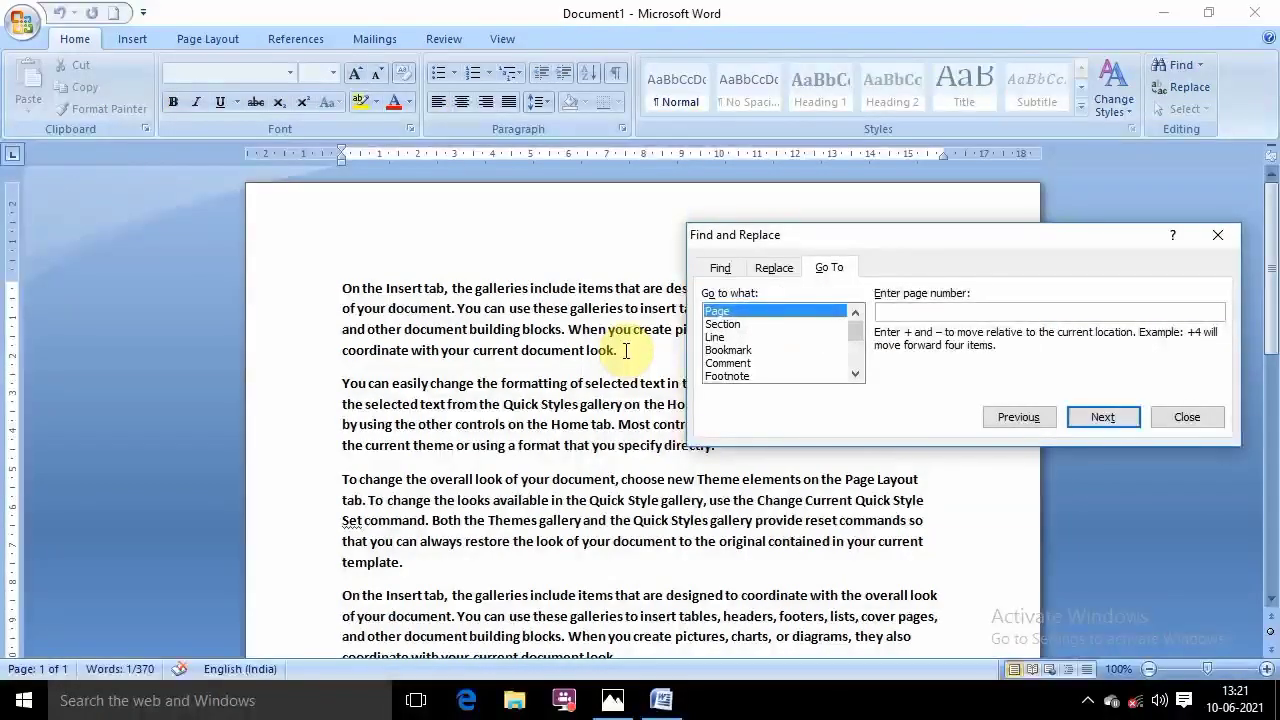
pyautogui.click(719, 268)
pyautogui.click(829, 268)
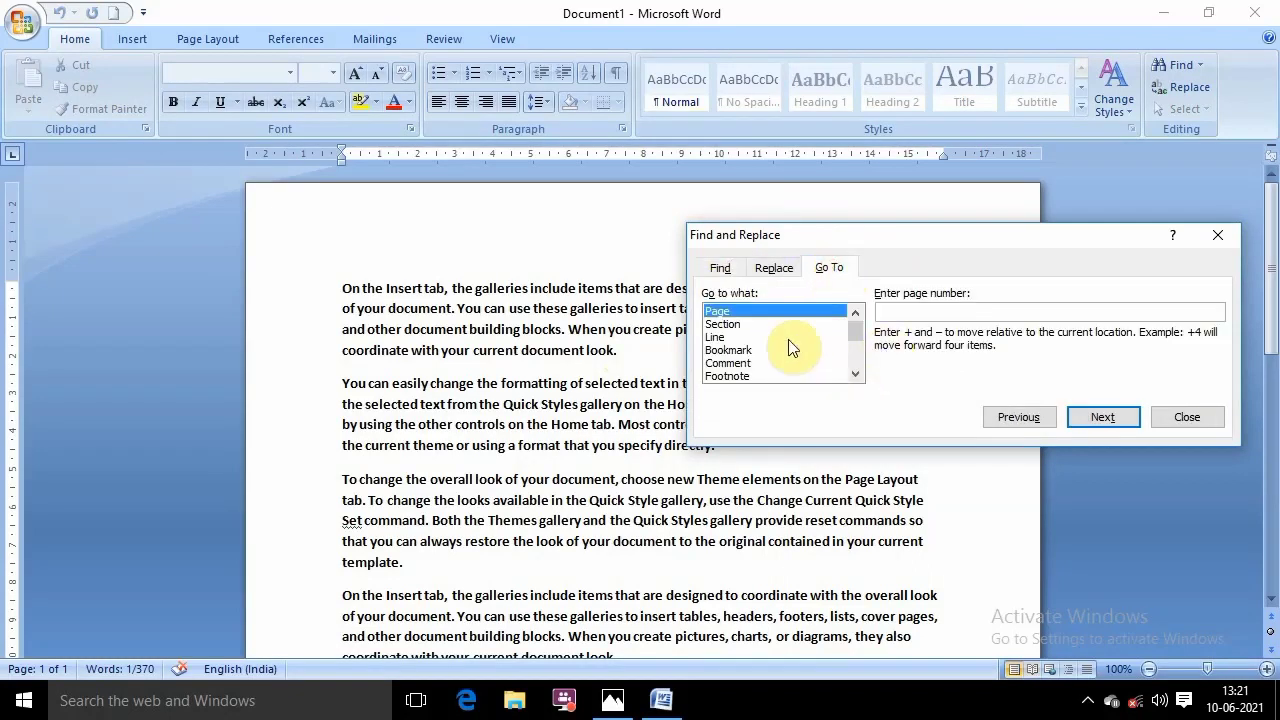
pyautogui.moveTo(967, 235); pyautogui.dragTo(677, 180)
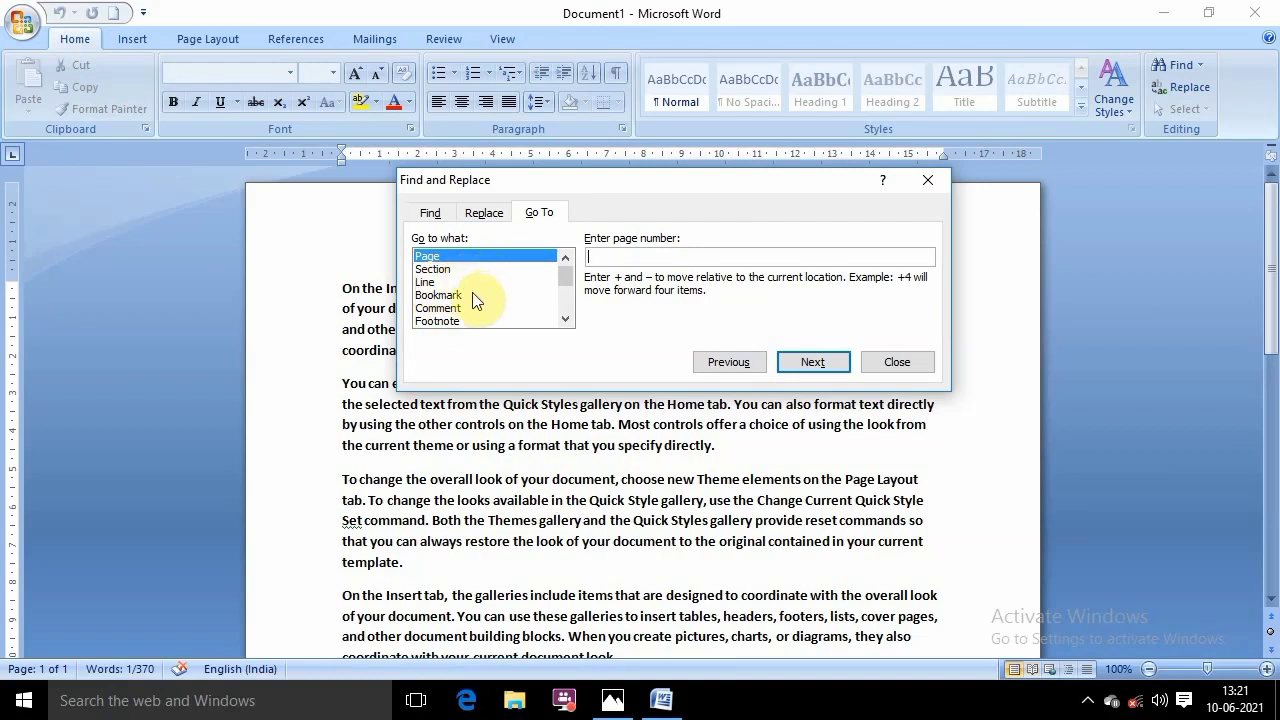
pyautogui.scroll(-1, 487, 300)
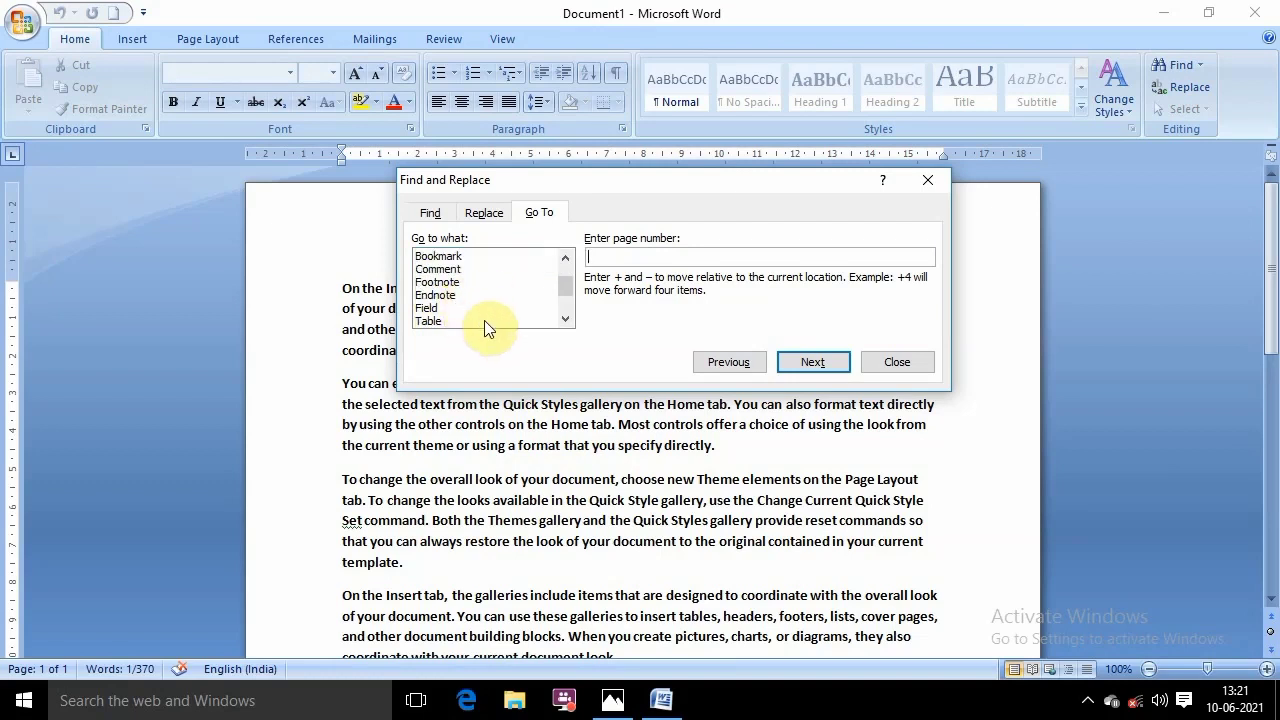
pyautogui.scroll(1, 478, 318)
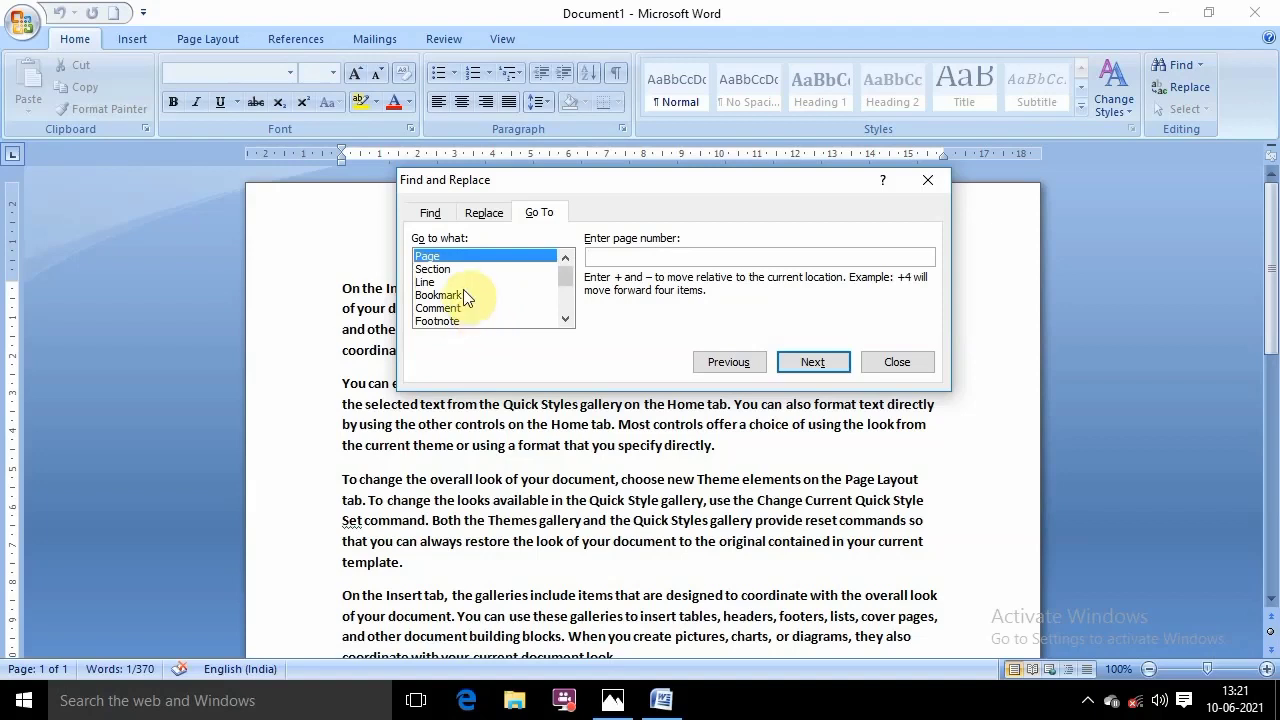
# Jump the document to line 15 using Go to what: Line
pyautogui.click(440, 283)
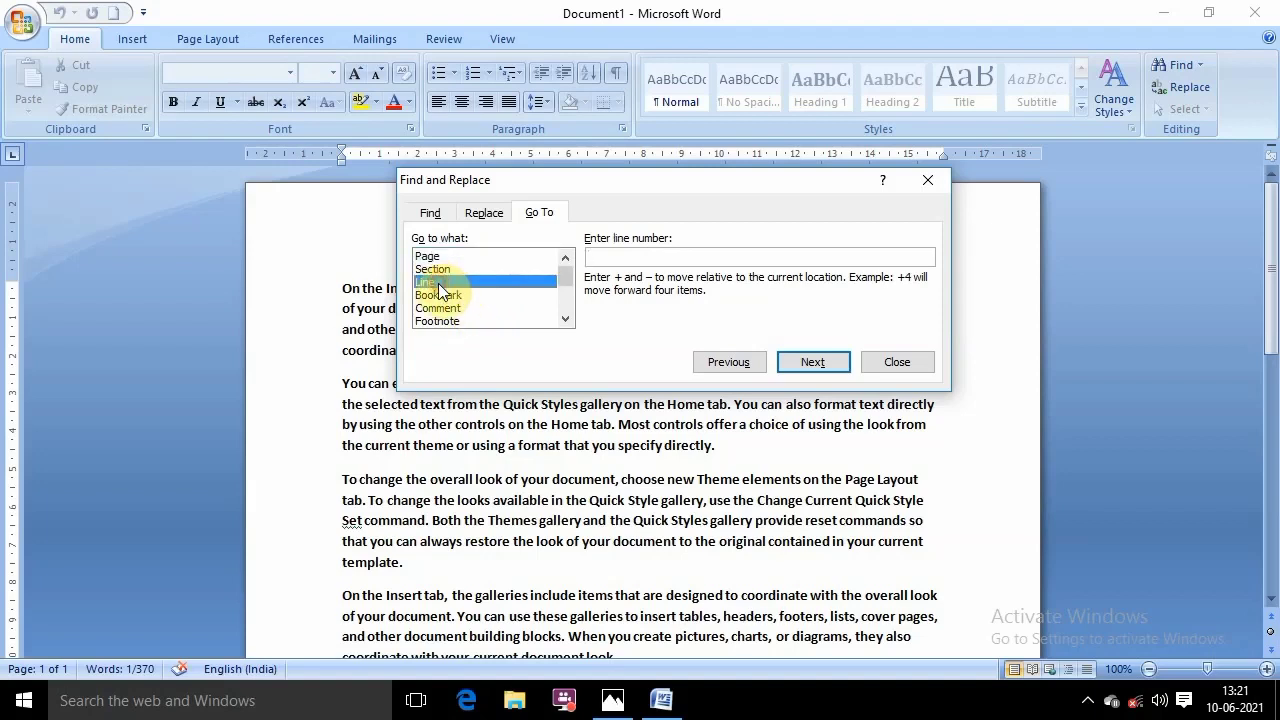
pyautogui.click(627, 256)
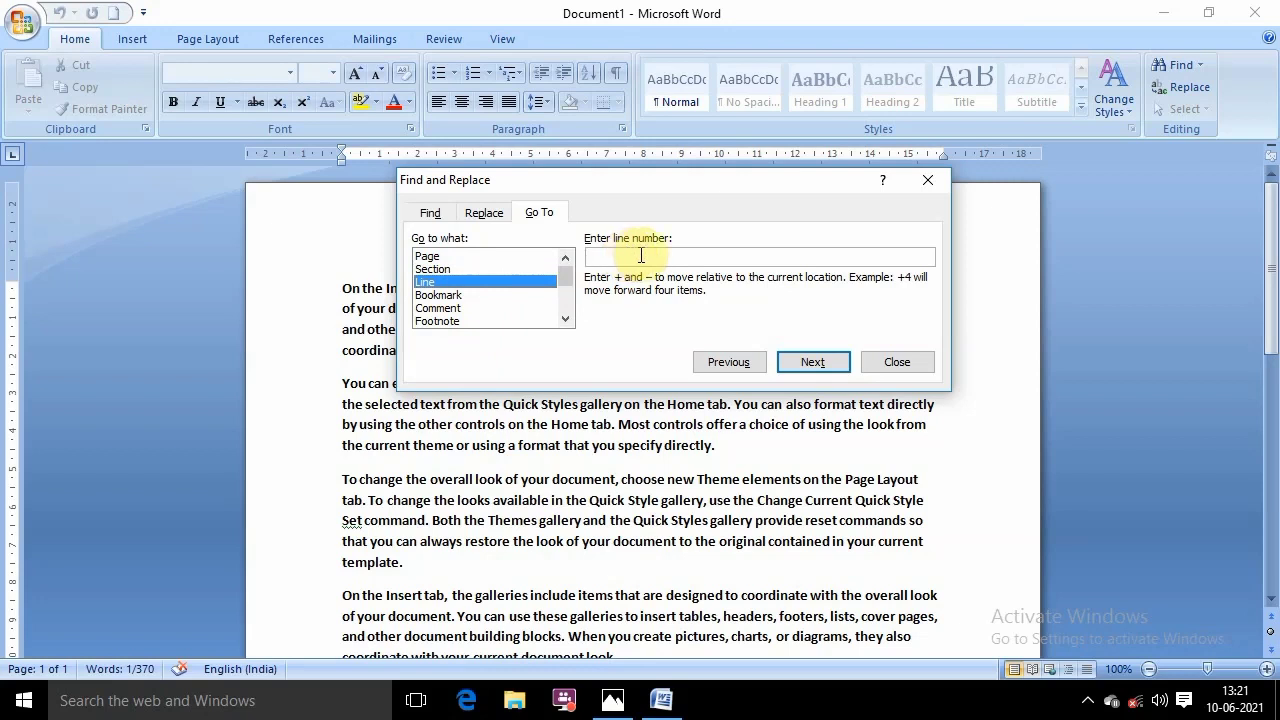
pyautogui.write('15')
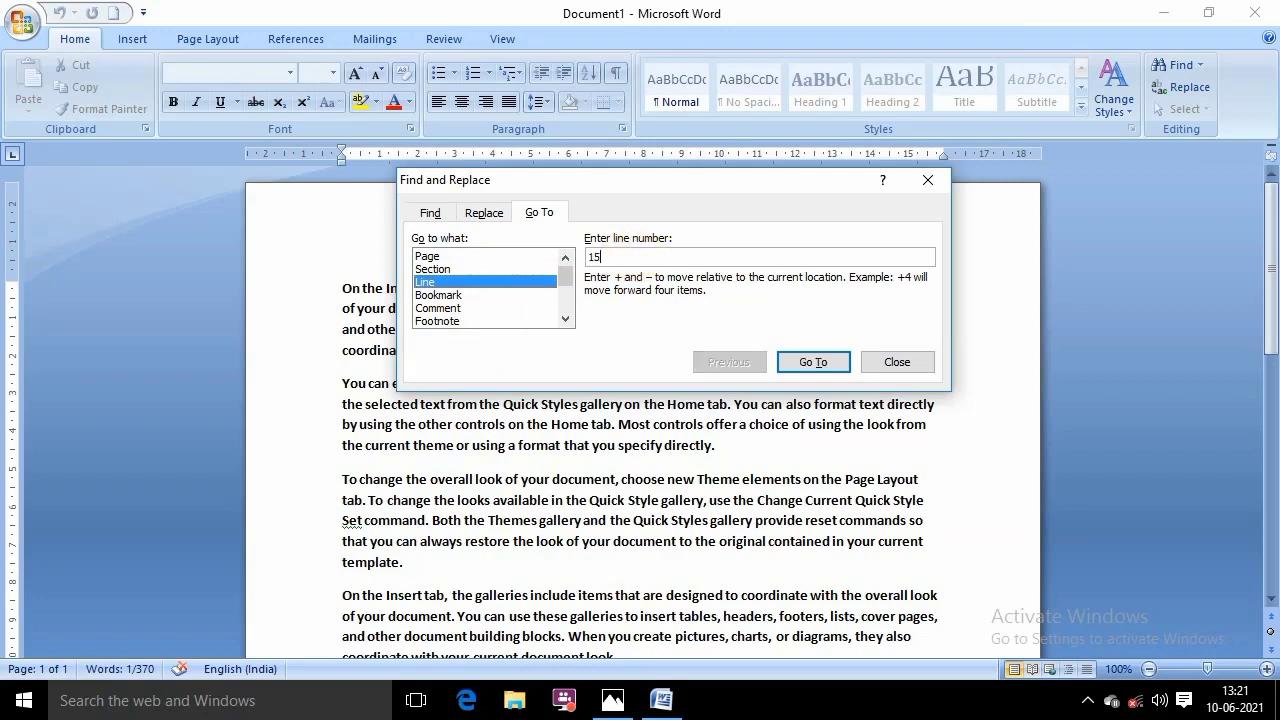
pyautogui.click(812, 362)
pyautogui.moveTo(665, 190)
pyautogui.mouseDown()
pyautogui.moveTo(758, 430)
pyautogui.moveTo(768, 424)
pyautogui.mouseUp()
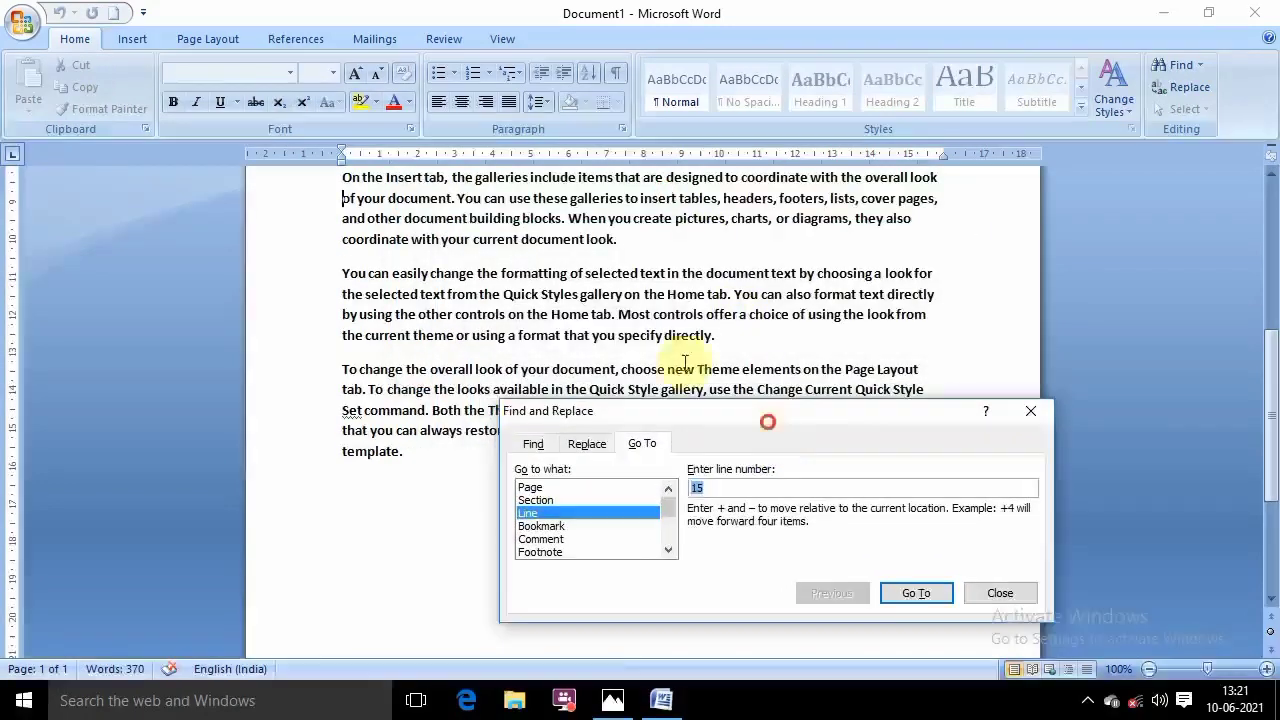
# Select and deselect the opening paragraphs, then jump to line 15 again
pyautogui.click(343, 202)
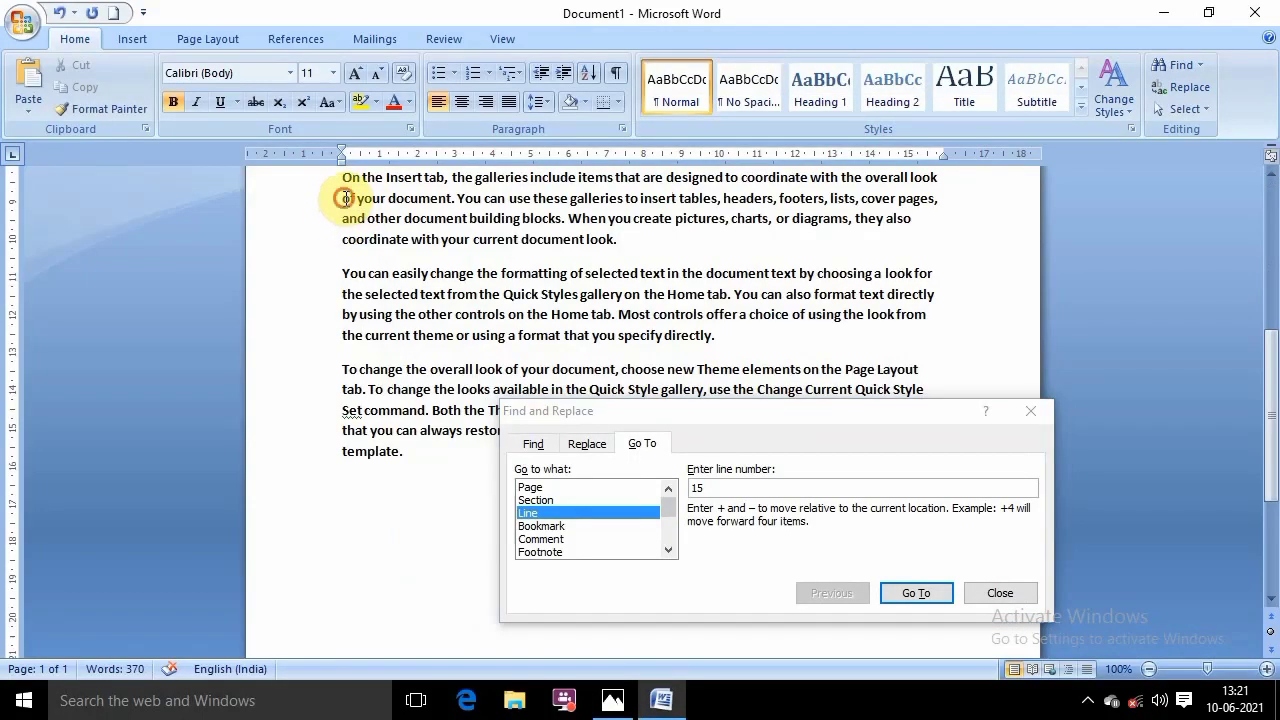
pyautogui.moveTo(343, 198); pyautogui.dragTo(452, 198)
pyautogui.scroll(5, 557, 250)
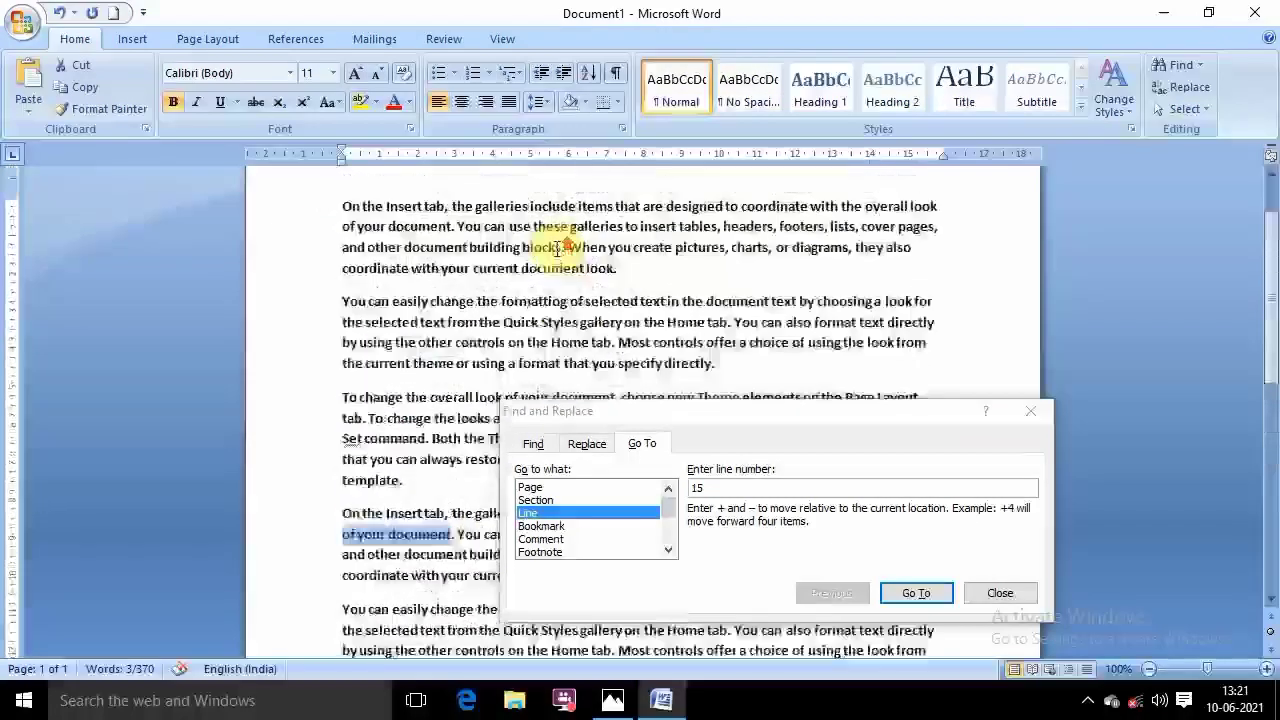
pyautogui.scroll(1, 557, 250)
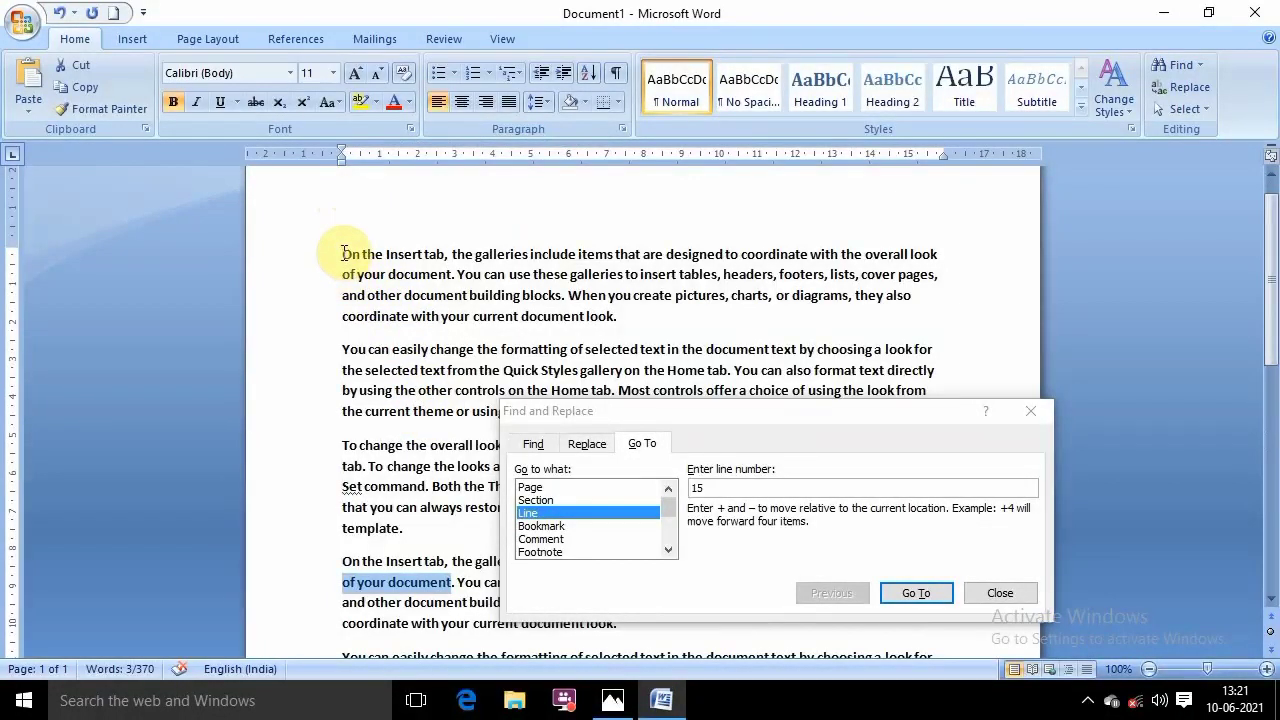
pyautogui.moveTo(343, 253)
pyautogui.mouseDown()
pyautogui.moveTo(400, 316)
pyautogui.moveTo(425, 462)
pyautogui.moveTo(395, 488)
pyautogui.moveTo(430, 510)
pyautogui.moveTo(423, 563)
pyautogui.moveTo(436, 583)
pyautogui.mouseUp()
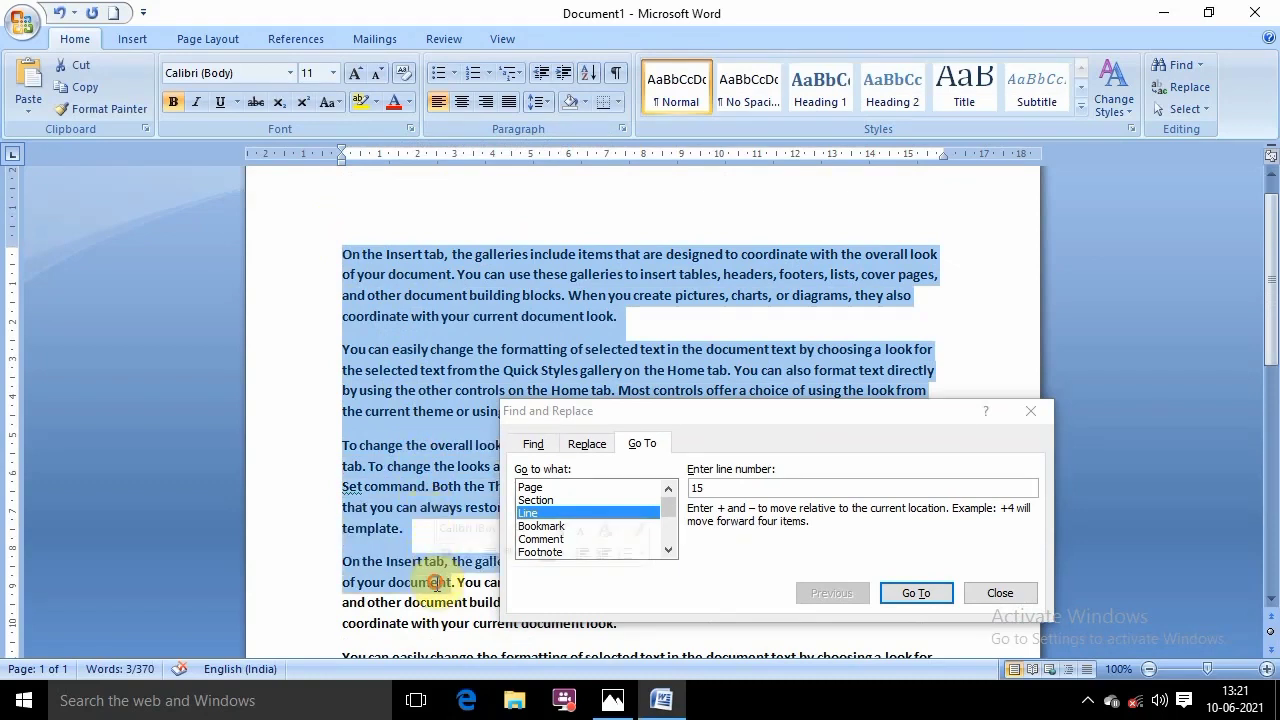
pyautogui.click(345, 590)
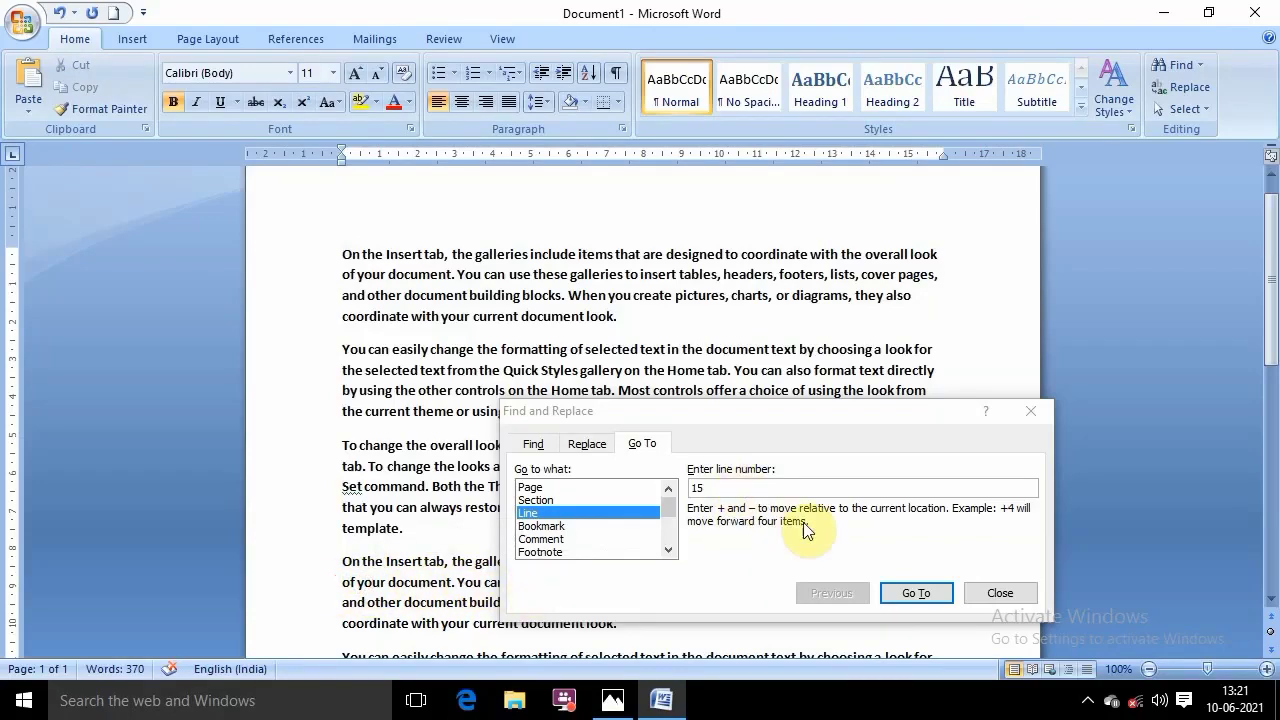
pyautogui.click(916, 593)
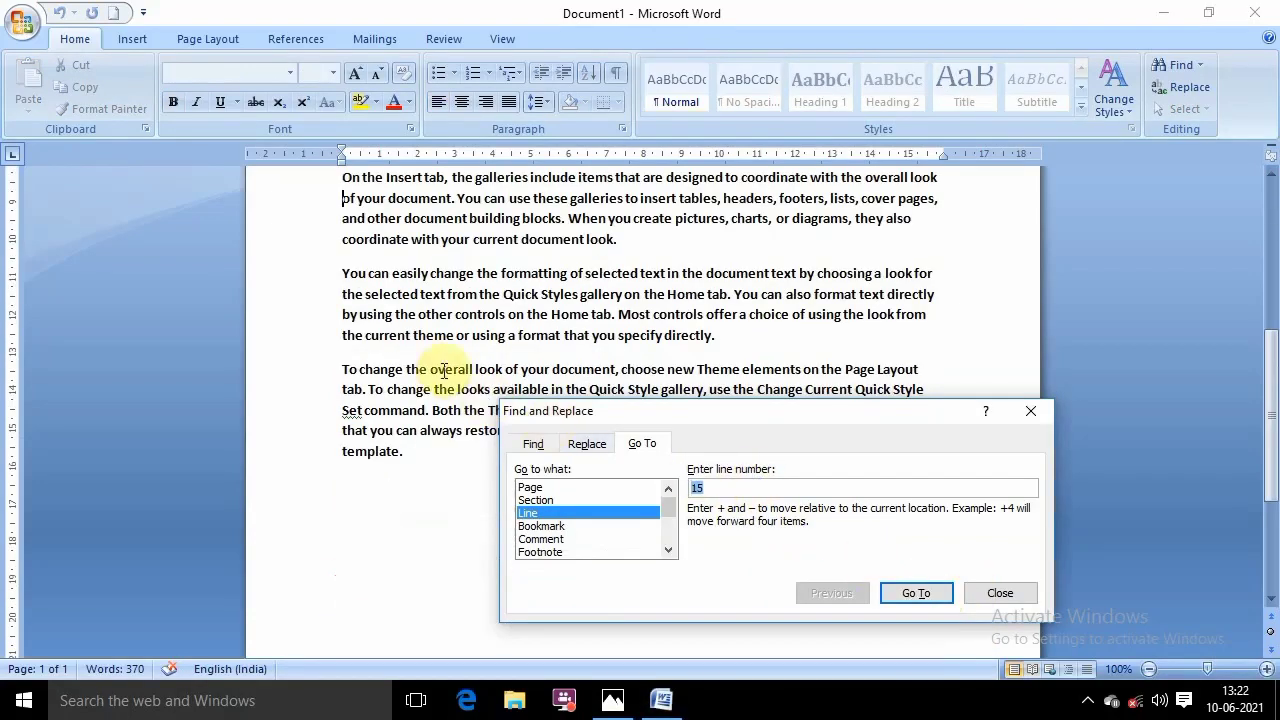
pyautogui.click(346, 198)
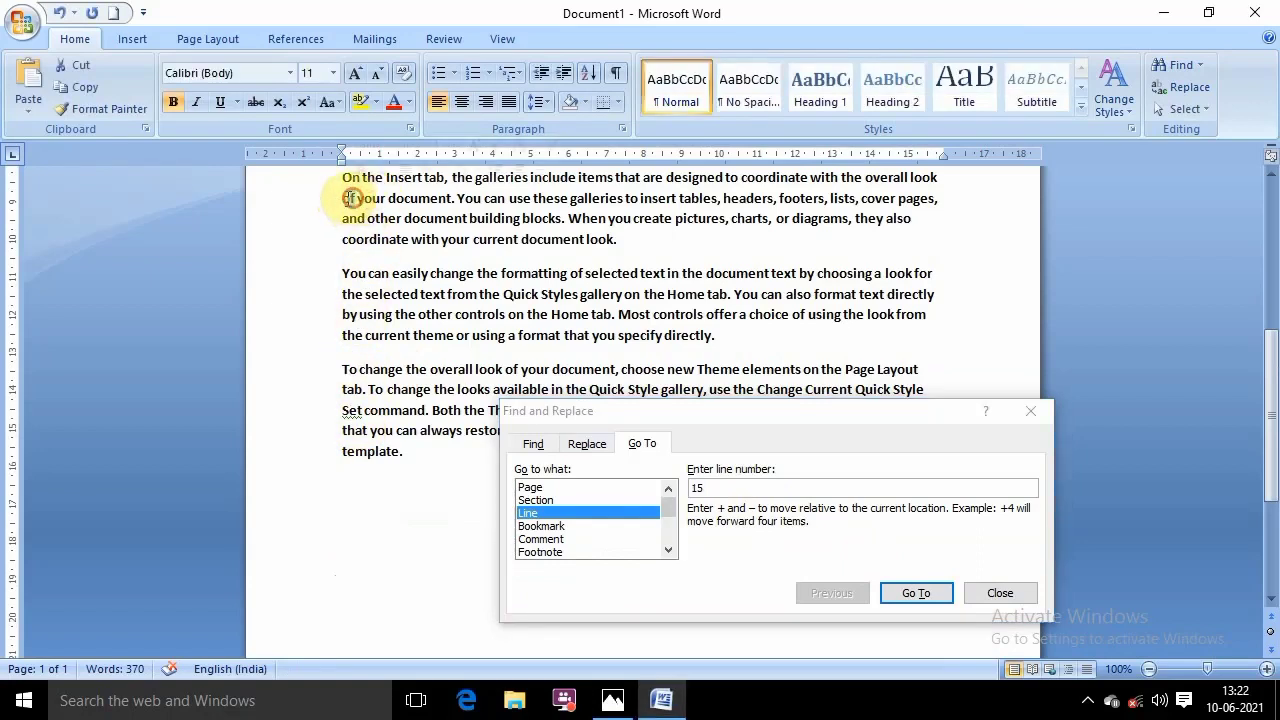
pyautogui.click(416, 198)
pyautogui.scroll(-1, 577, 510)
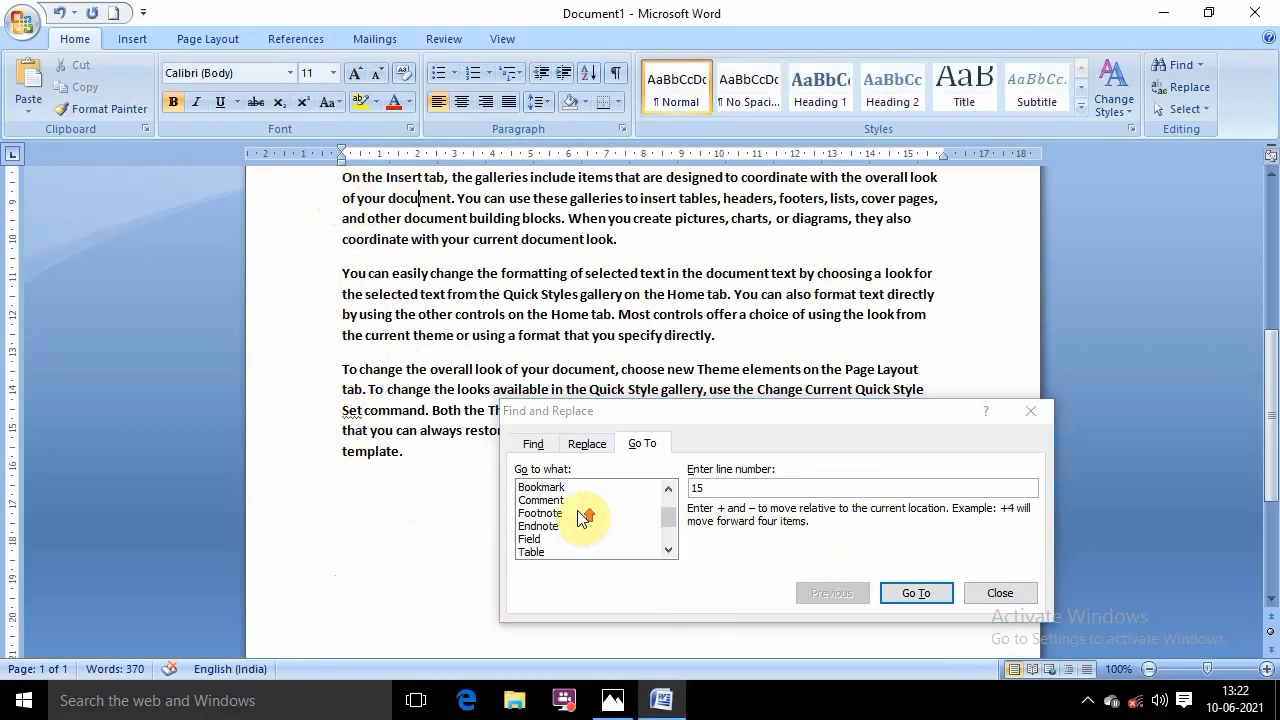
pyautogui.scroll(1, 577, 510)
pyautogui.click(558, 487)
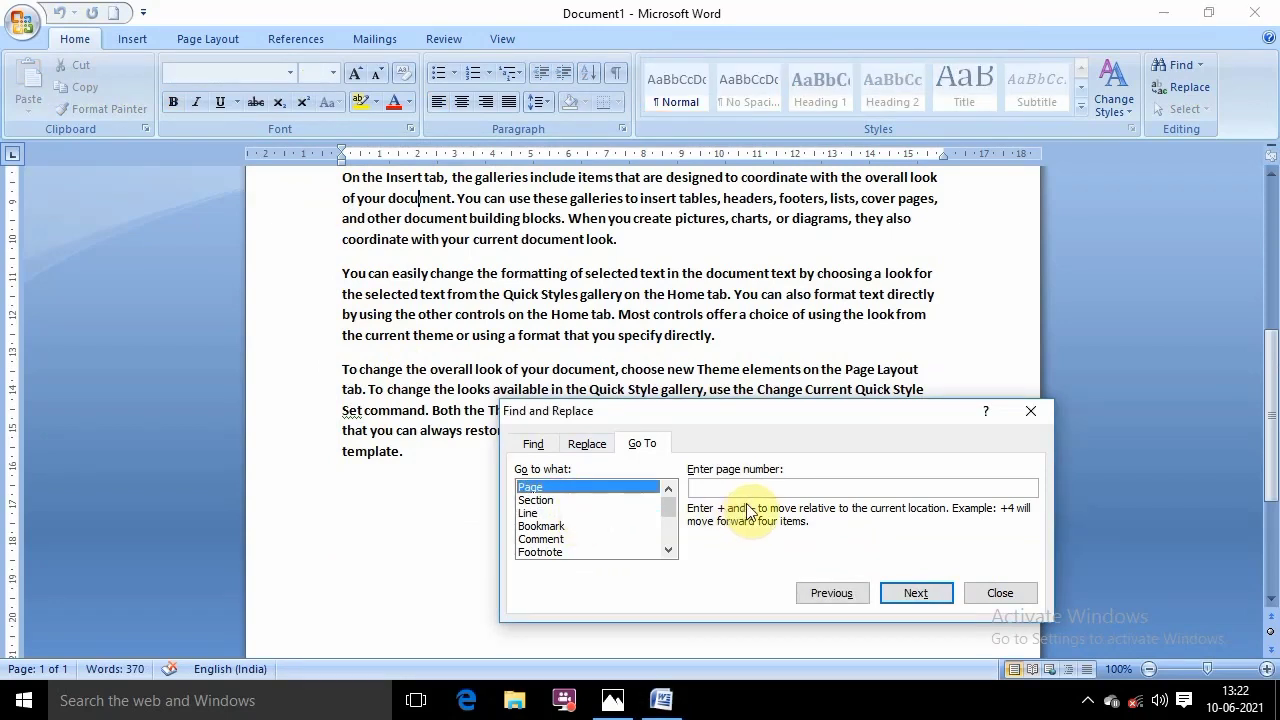
# Set Go to what to Bookmark, glancing at Insert's bookmark commands and the shortcut image
pyautogui.click(568, 513)
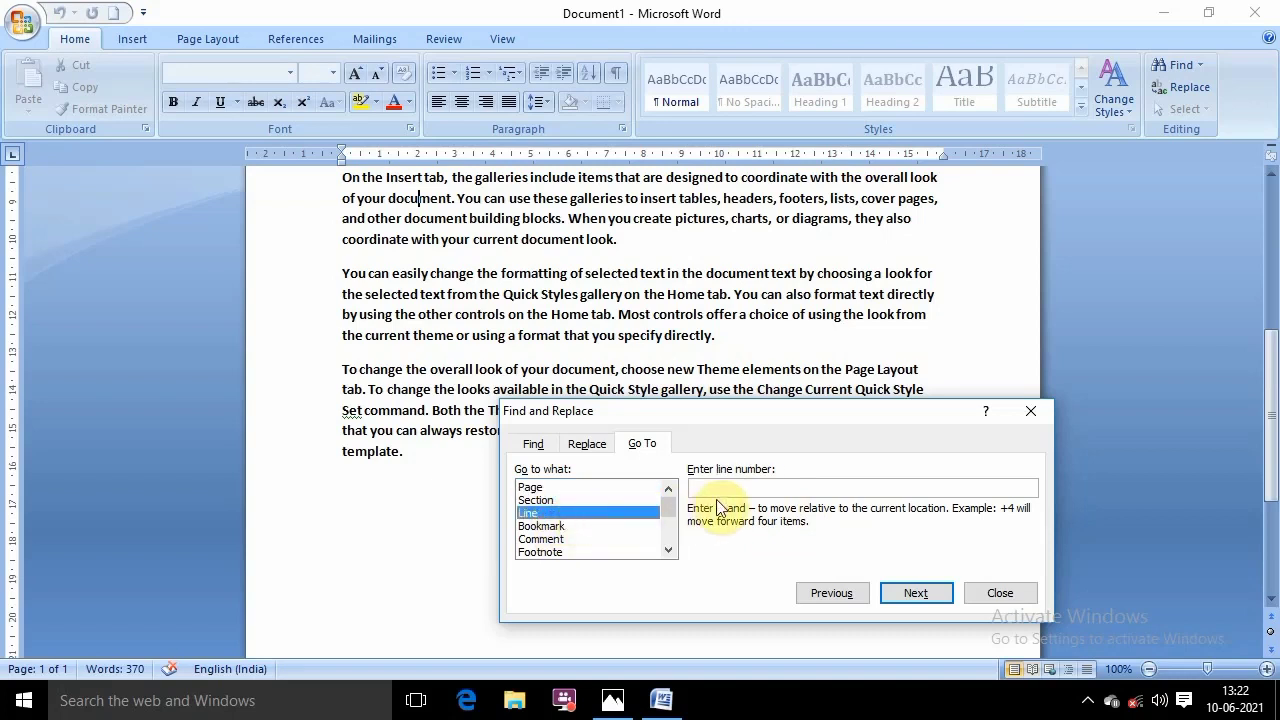
pyautogui.click(565, 527)
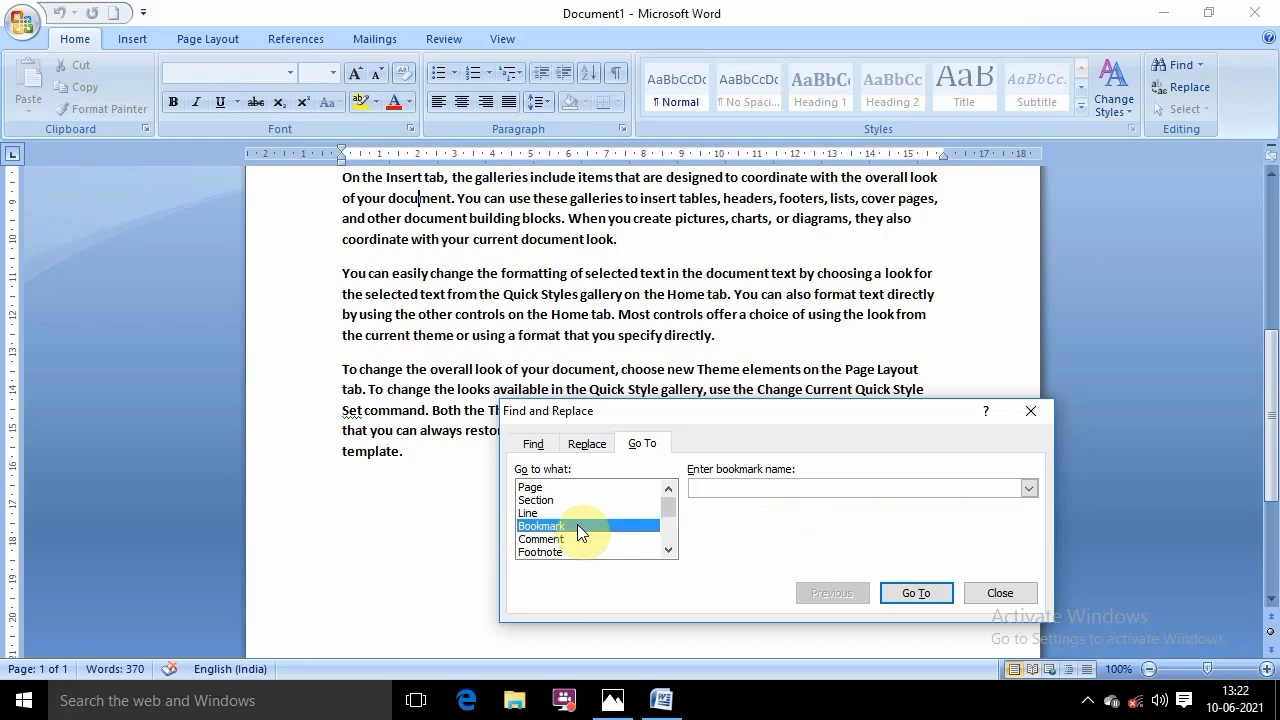
pyautogui.click(132, 38)
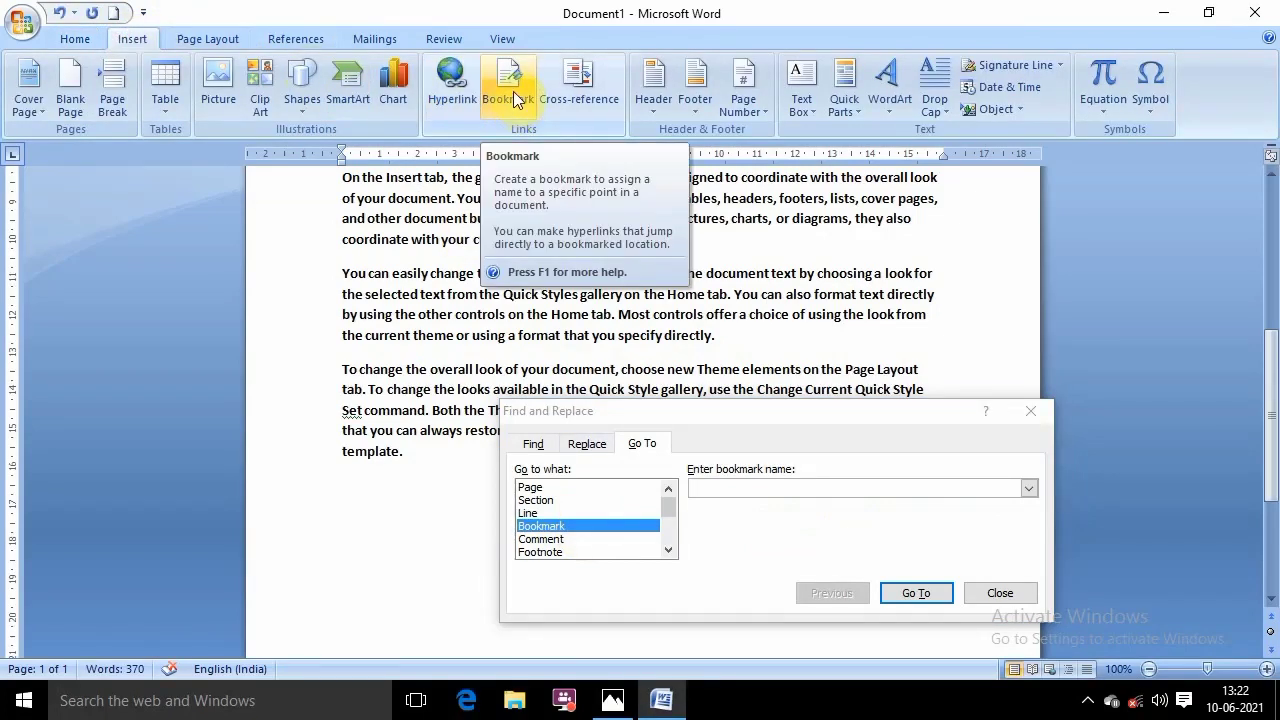
pyautogui.click(730, 487)
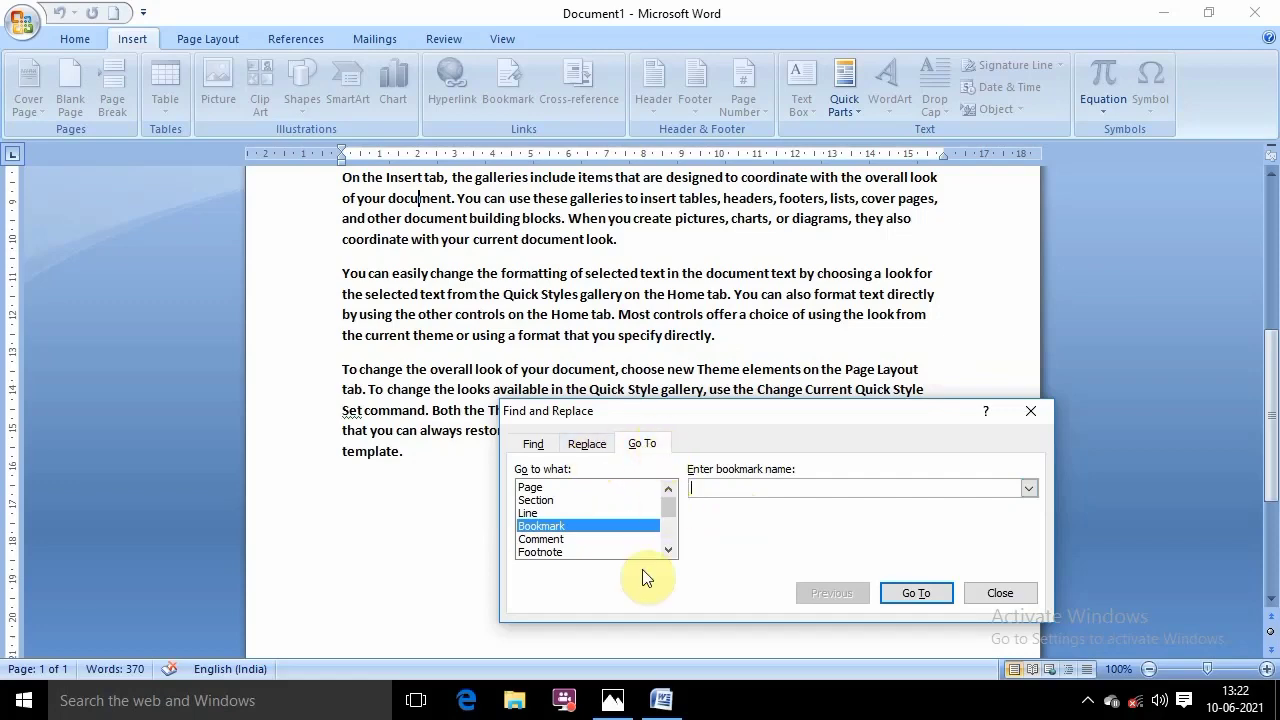
pyautogui.click(613, 700)
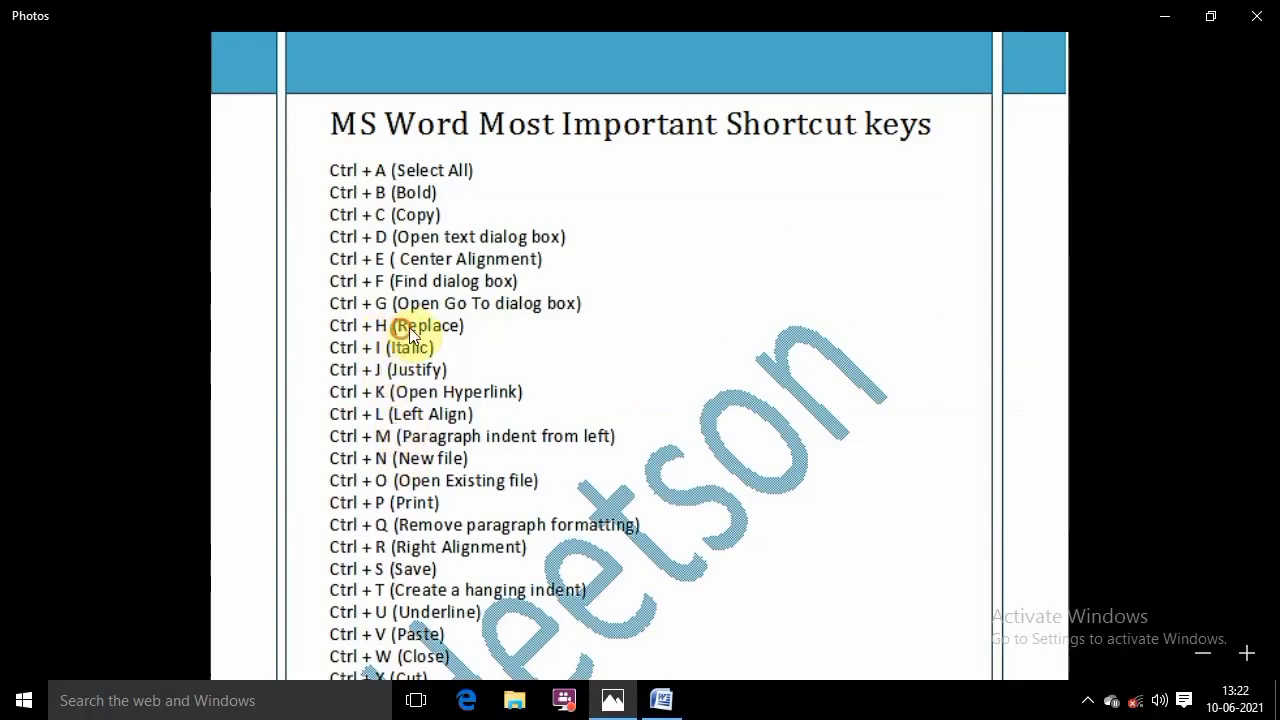
pyautogui.click(661, 700)
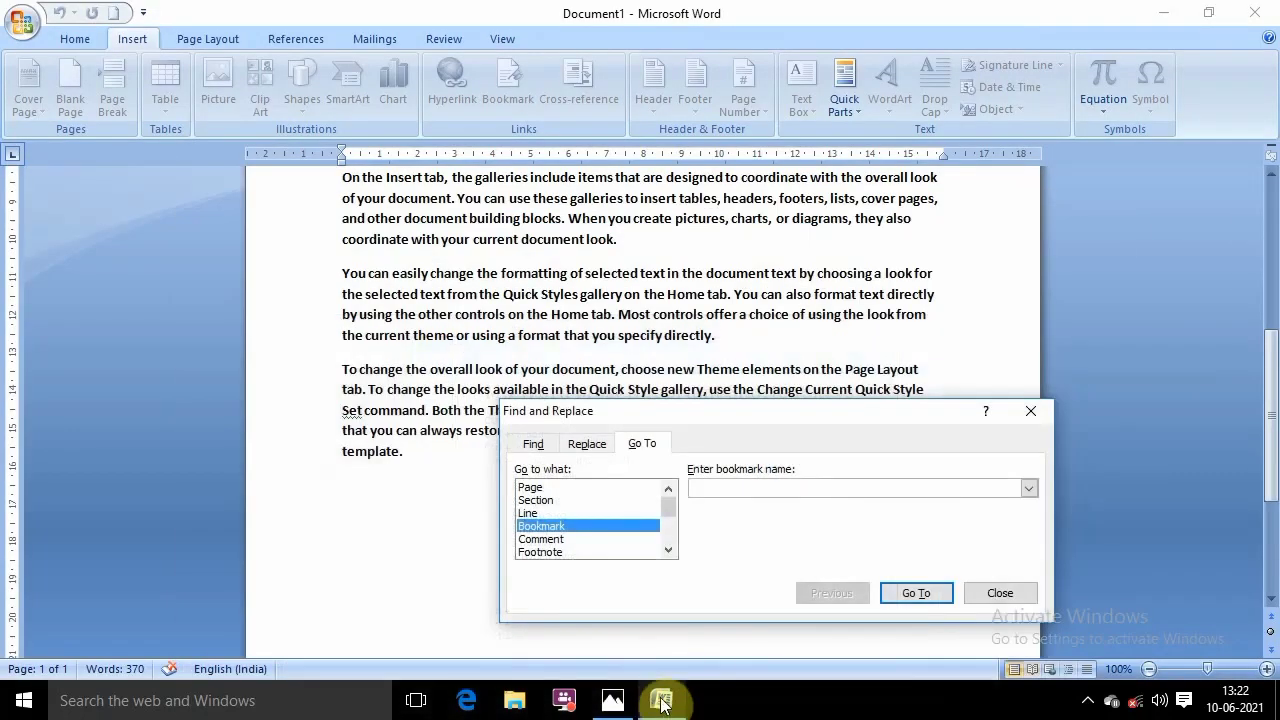
# On the Replace tab, set Find what to 'Home' and Replace with to 'SONU'
pyautogui.click(522, 444)
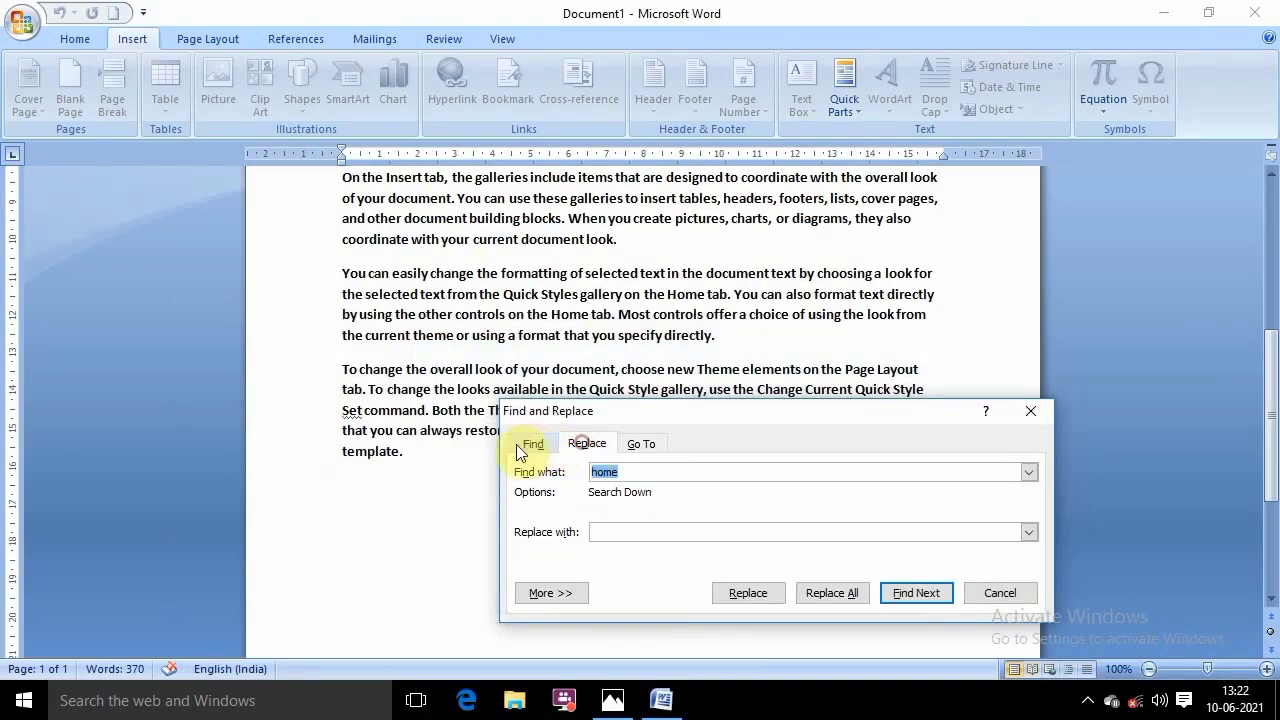
pyautogui.click(641, 444)
pyautogui.click(587, 444)
pyautogui.click(532, 444)
pyautogui.click(641, 444)
pyautogui.click(589, 444)
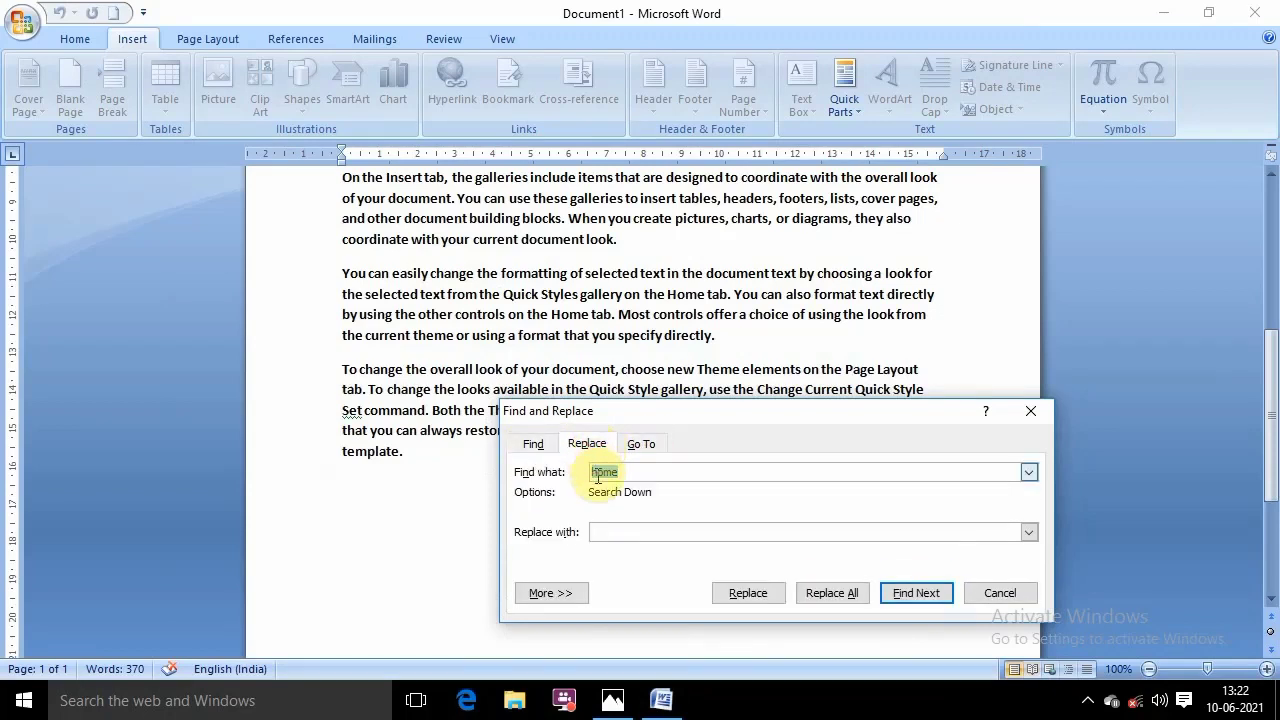
pyautogui.moveTo(632, 473); pyautogui.dragTo(586, 476)
pyautogui.click(617, 474)
pyautogui.press('BackSpace')
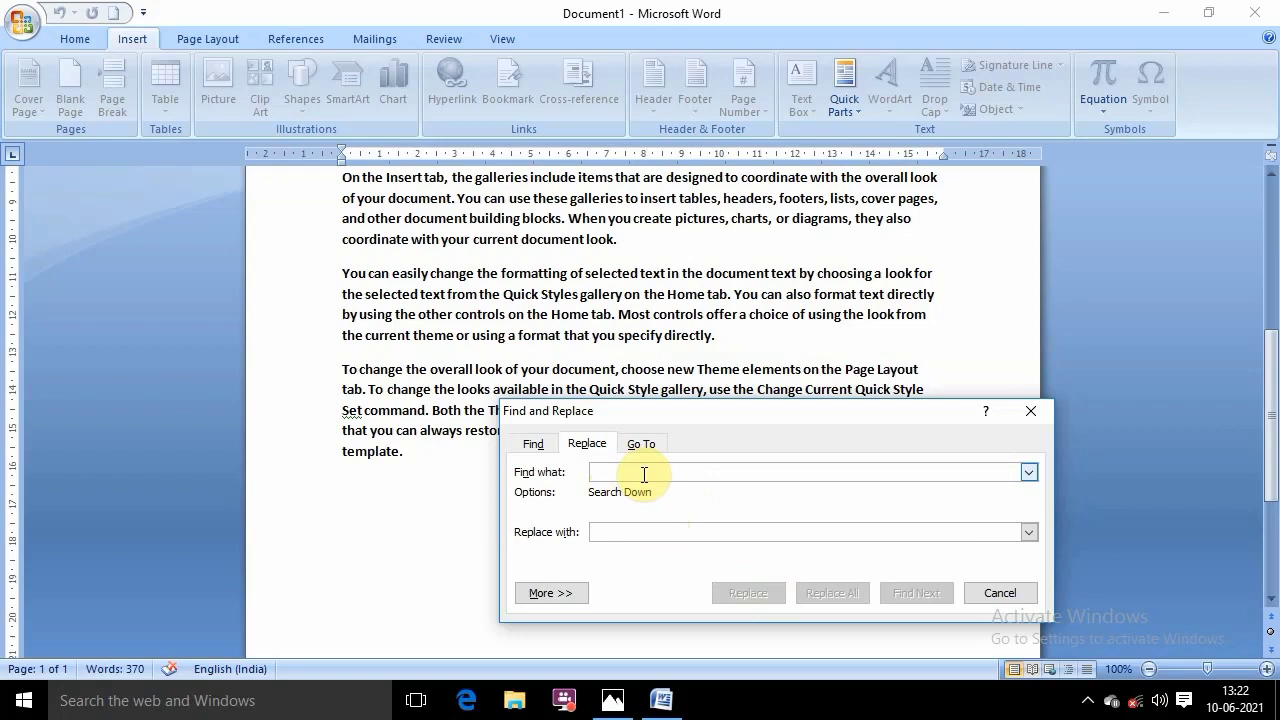
pyautogui.write('Home')
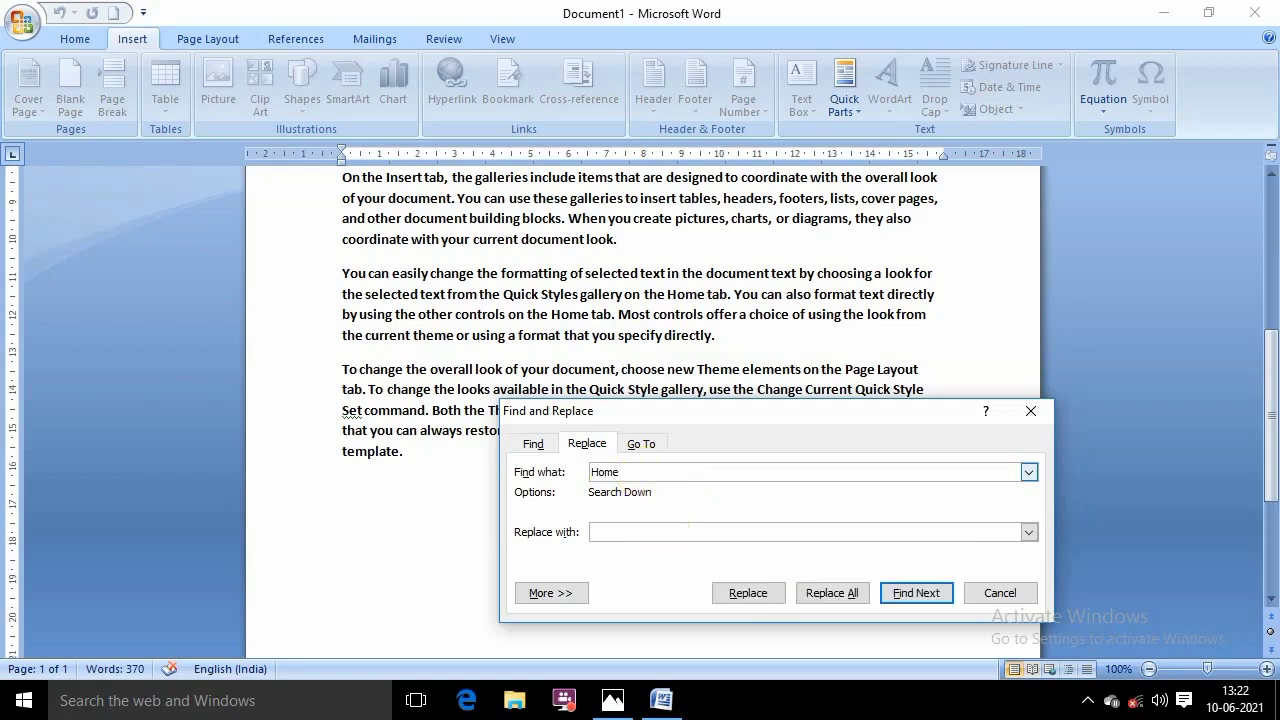
pyautogui.moveTo(629, 472); pyautogui.dragTo(591, 474)
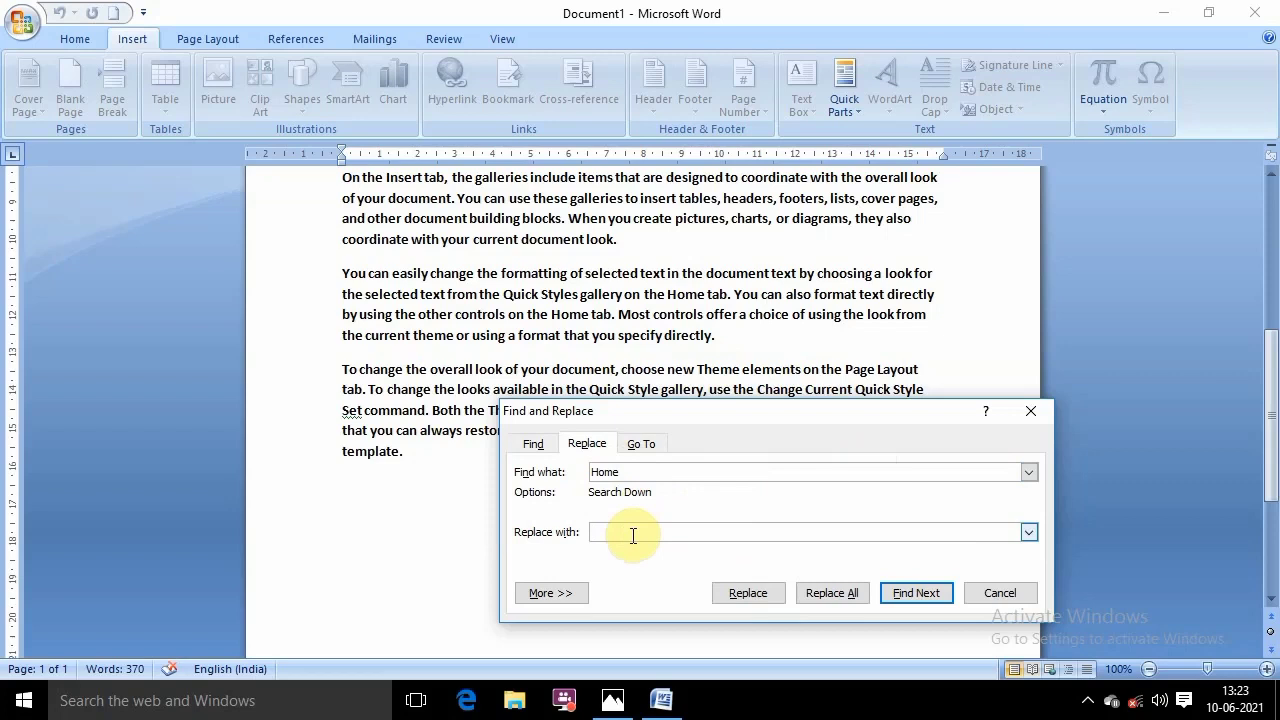
pyautogui.write('SONU')
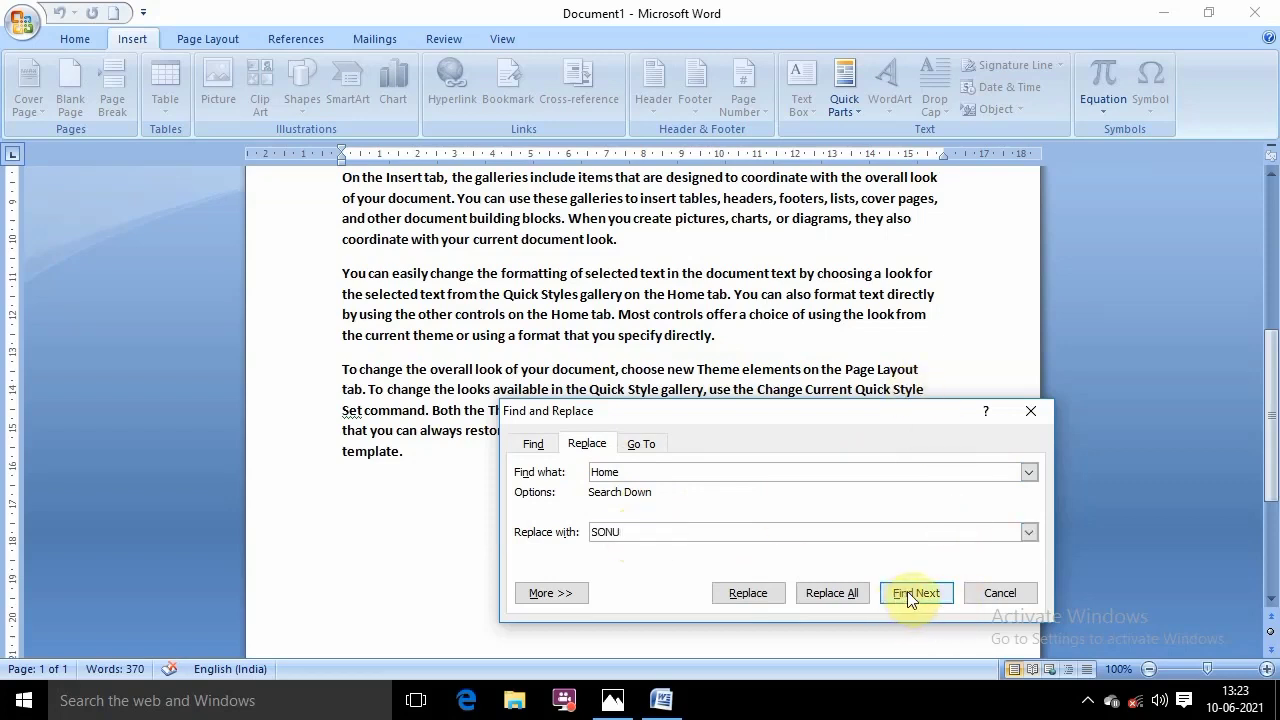
# Replace all four occurrences, confirm the prompts, and verify no 'Home' remains
pyautogui.click(835, 593)
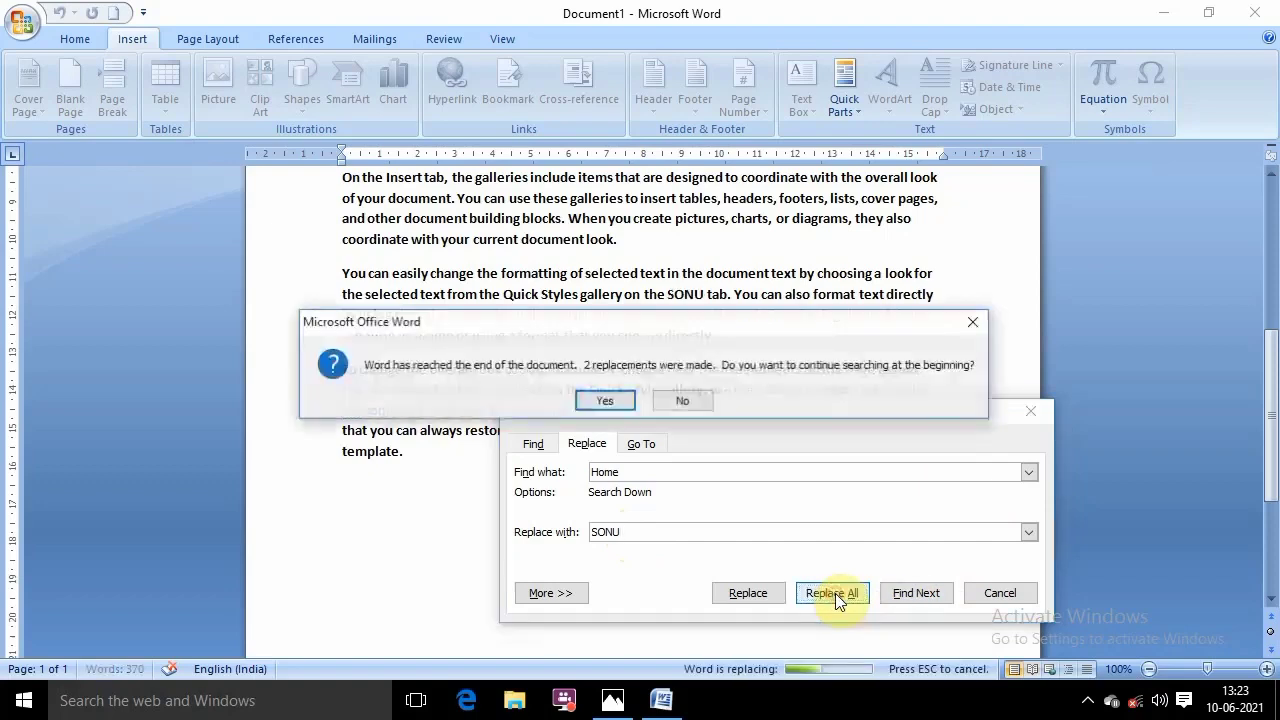
pyautogui.click(603, 404)
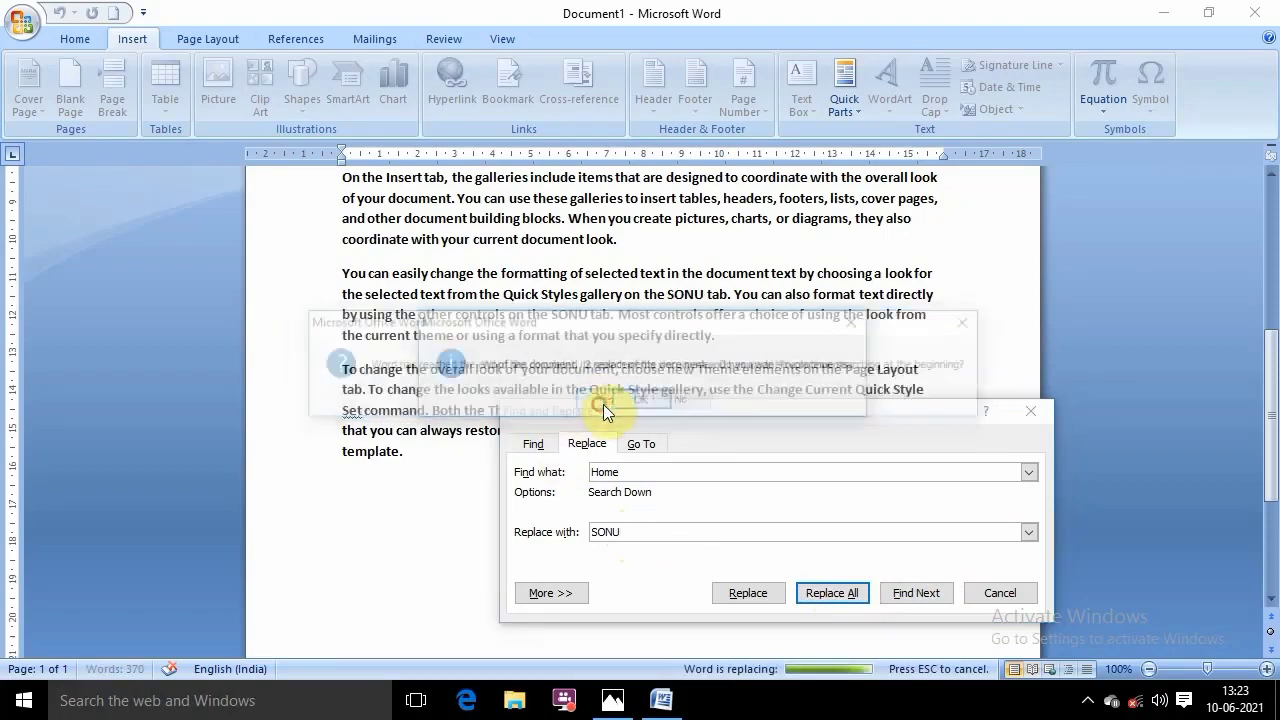
pyautogui.click(642, 400)
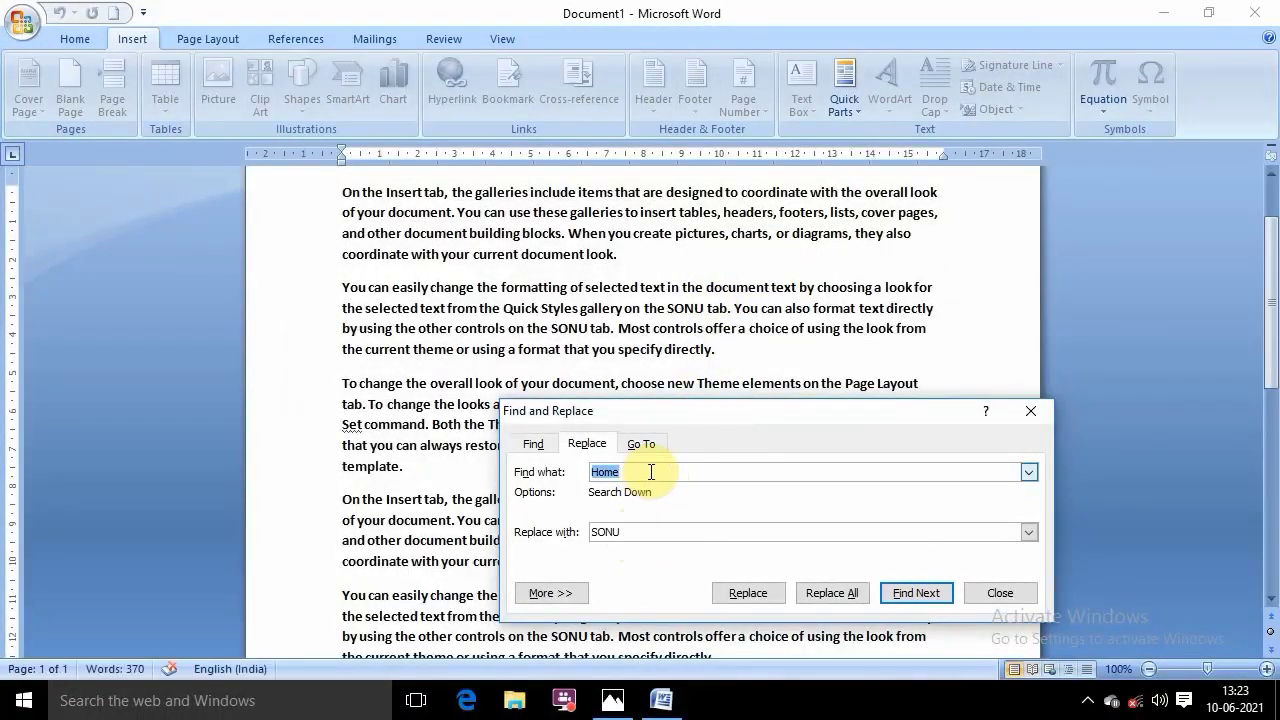
pyautogui.click(912, 593)
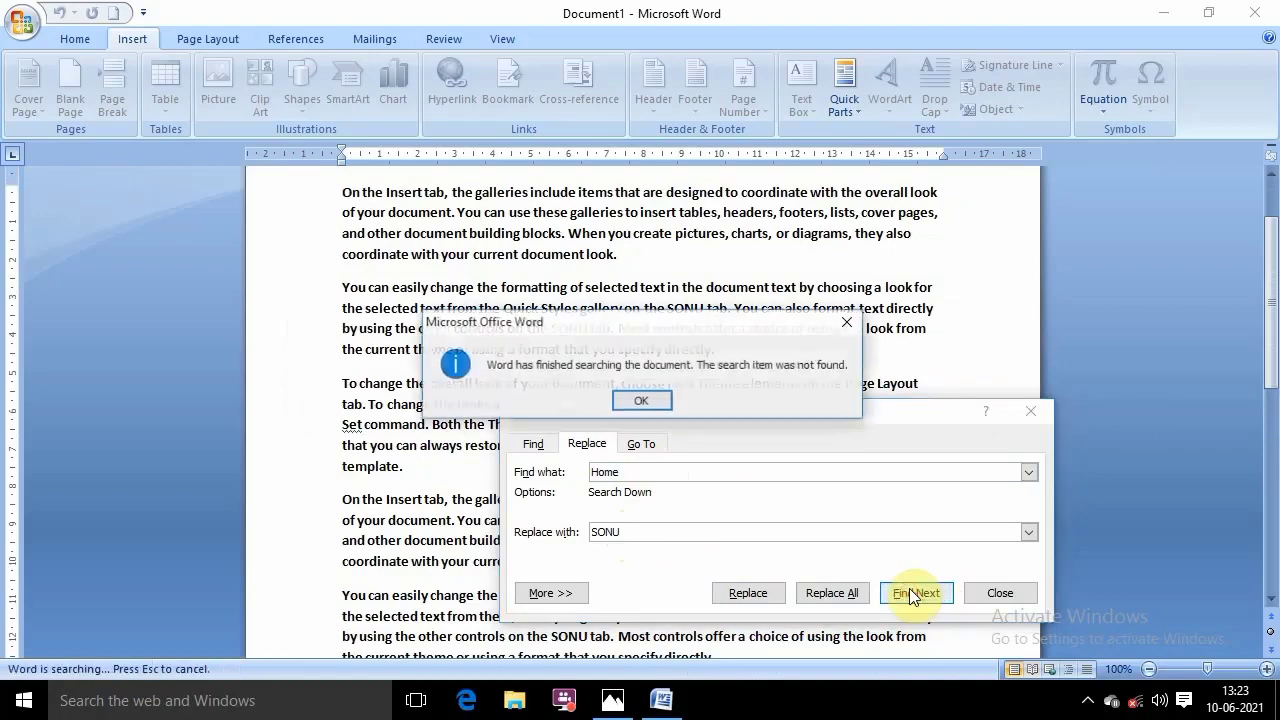
pyautogui.click(848, 322)
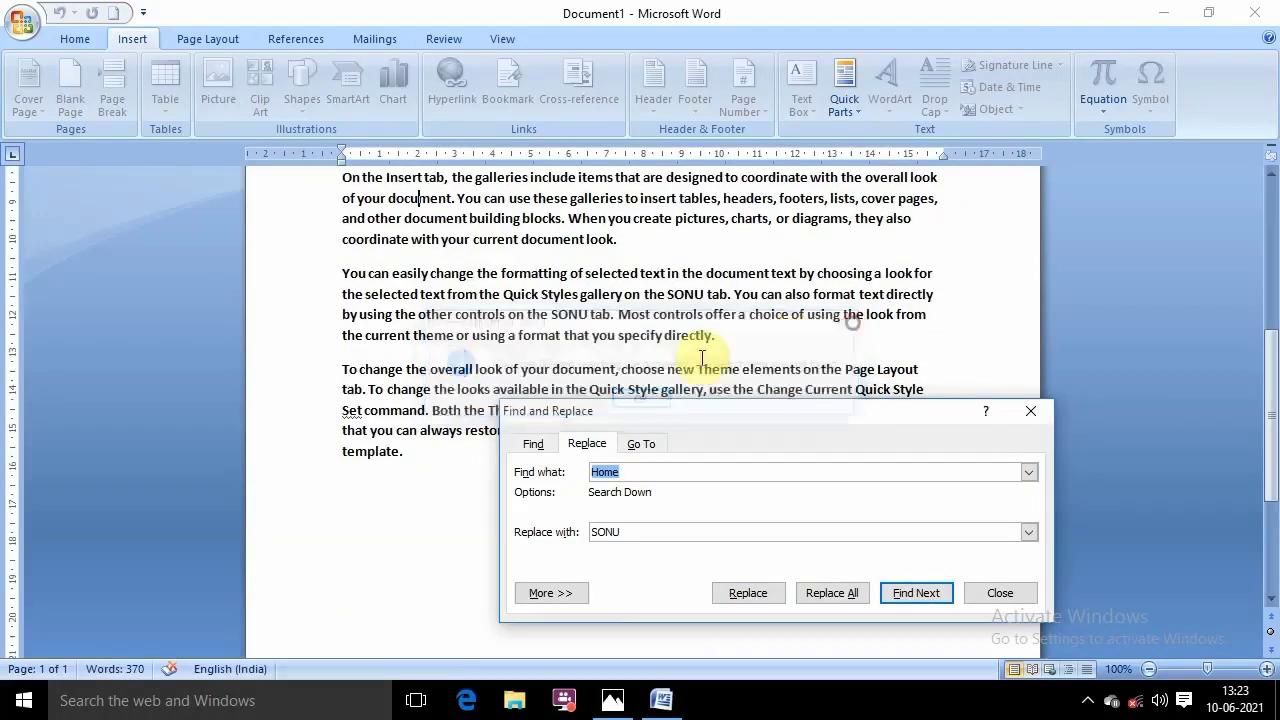
pyautogui.click(533, 443)
# Confirm 'Home' is gone, then search for 'sonu' and step through its matches
pyautogui.click(910, 593)
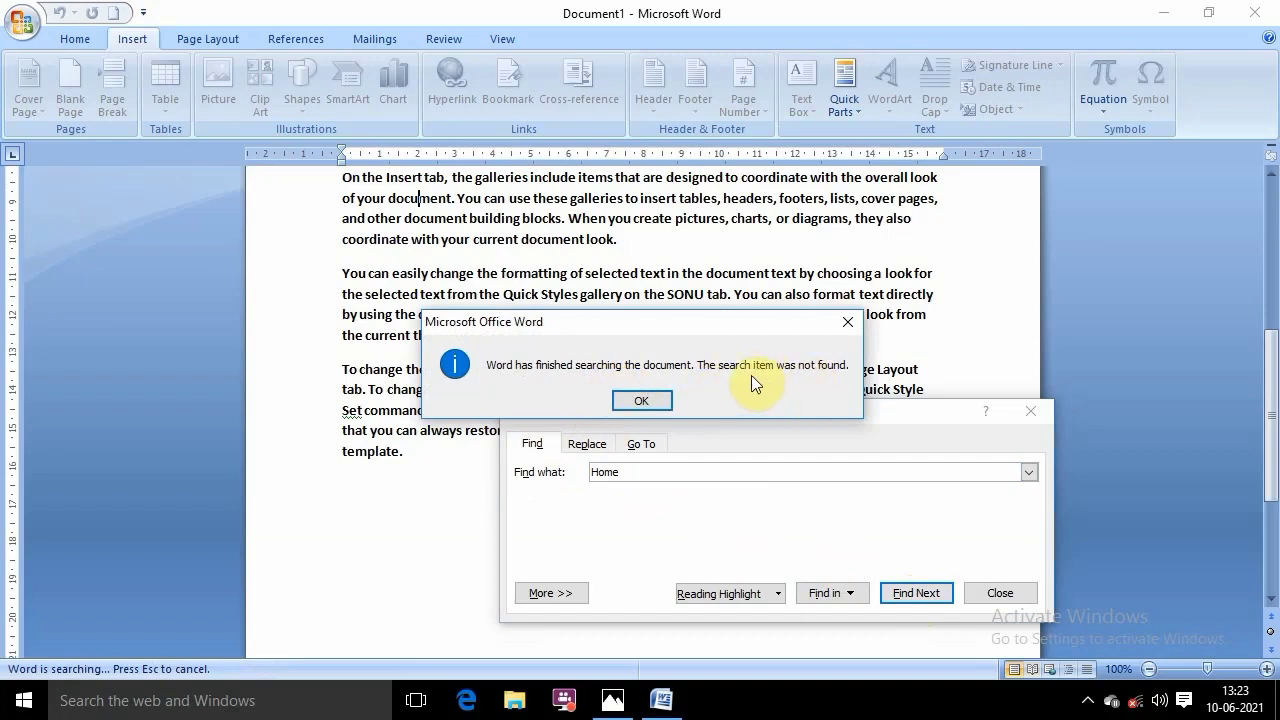
pyautogui.click(645, 401)
pyautogui.write('sonu')
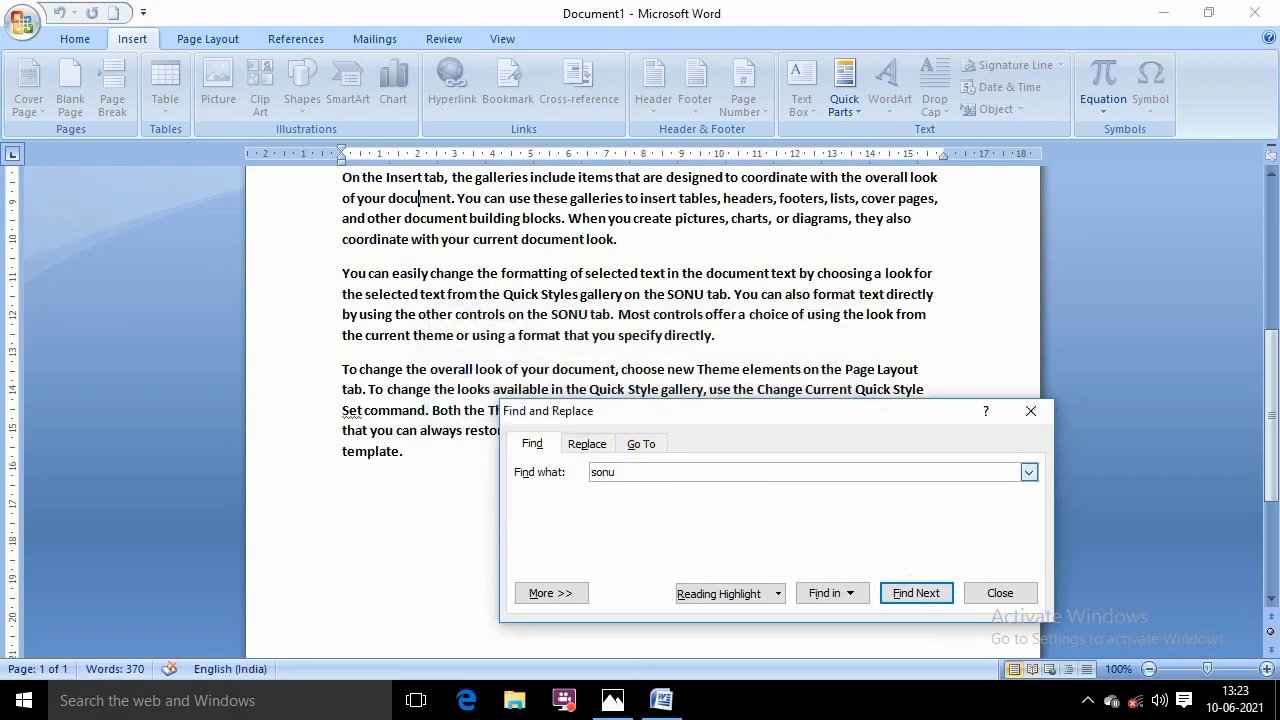
pyautogui.press('Return')
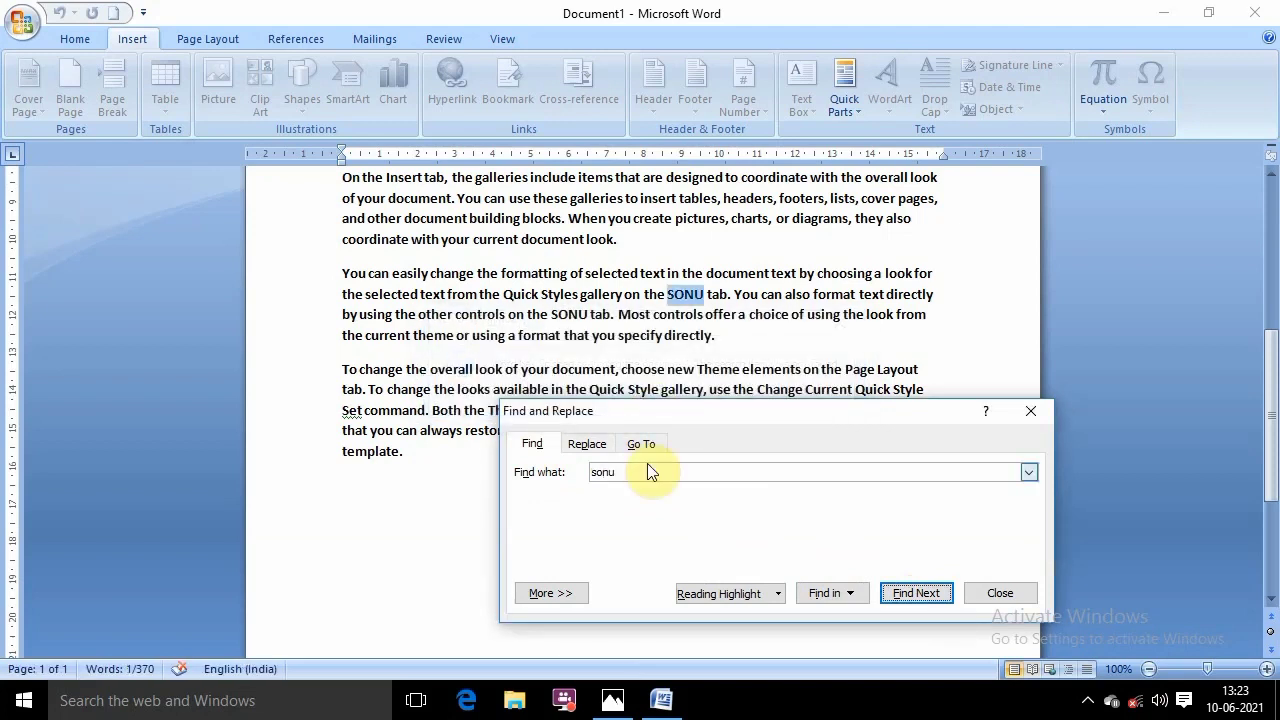
pyautogui.click(916, 593)
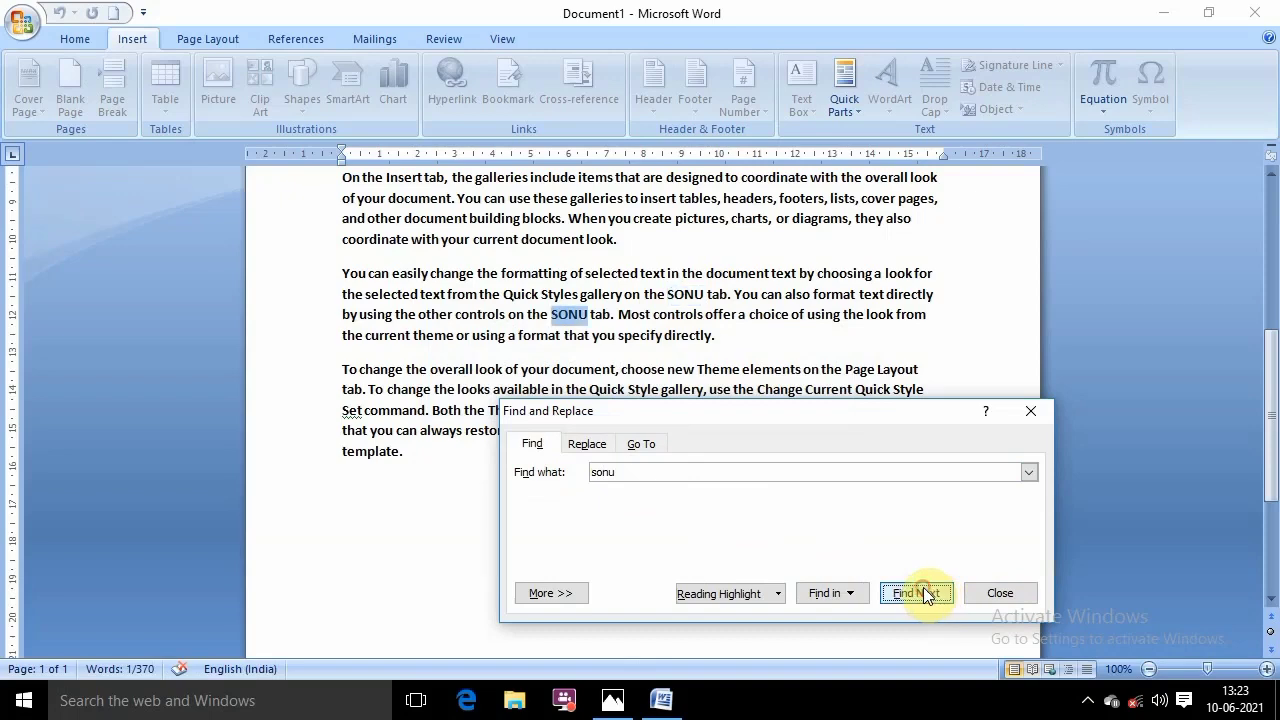
pyautogui.click(916, 593)
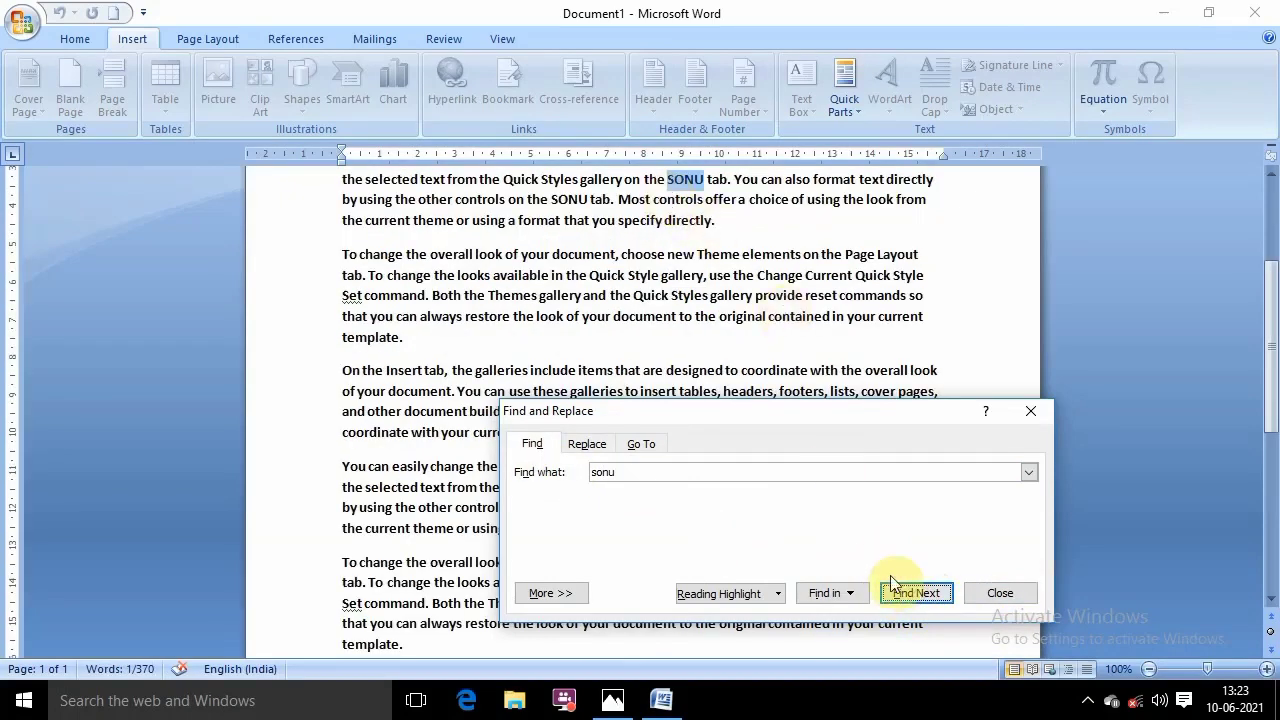
# Review the Replace tab and shortcut image, then close the Find and Replace dialog
pyautogui.click(562, 199)
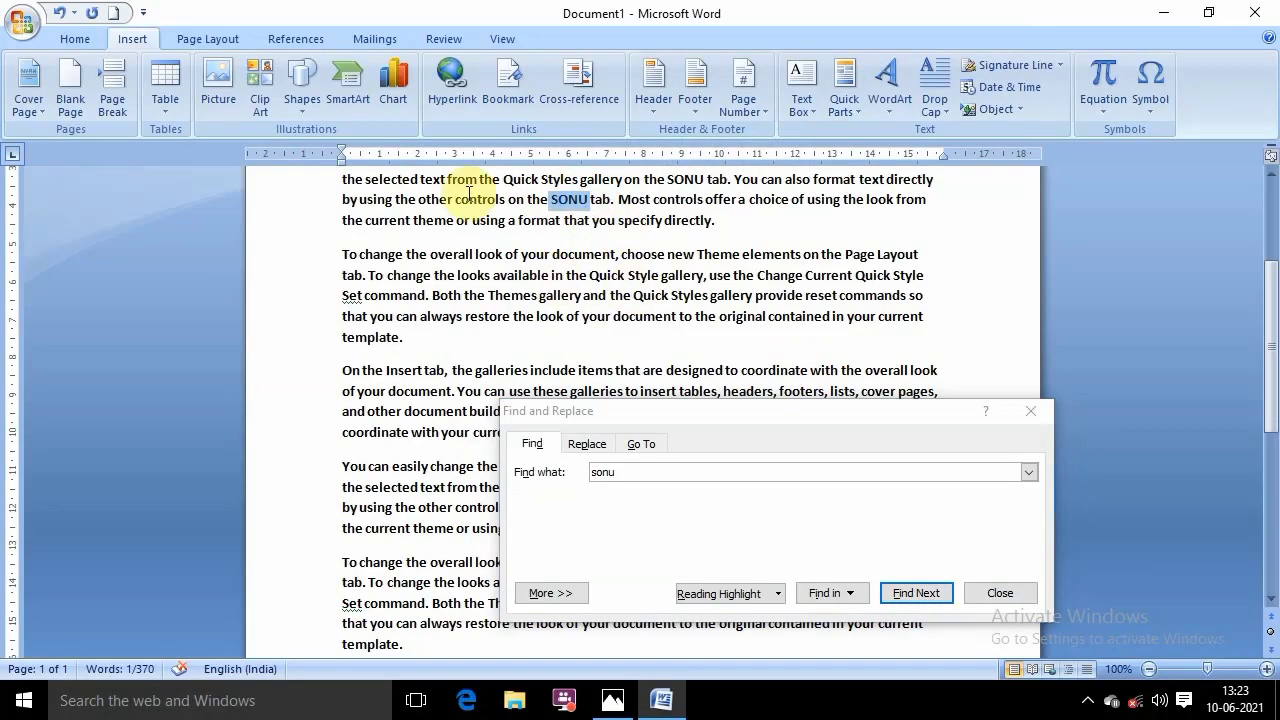
pyautogui.doubleClick(587, 473)
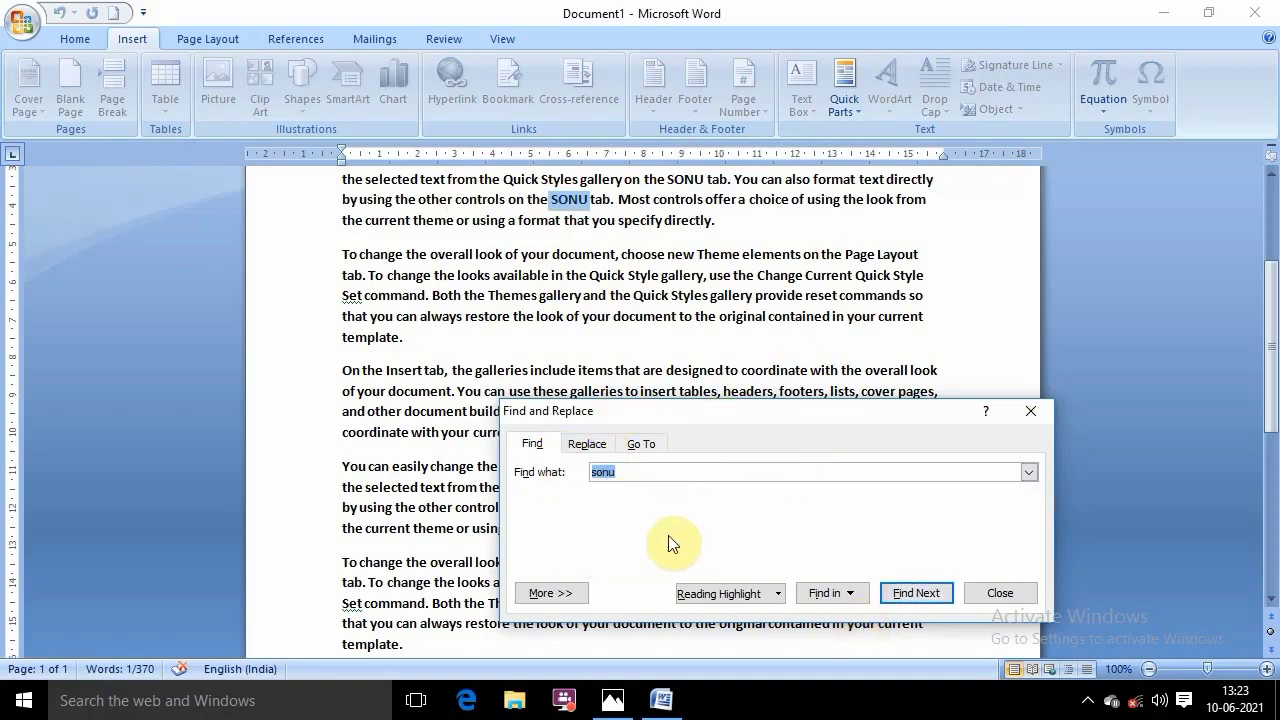
pyautogui.click(640, 443)
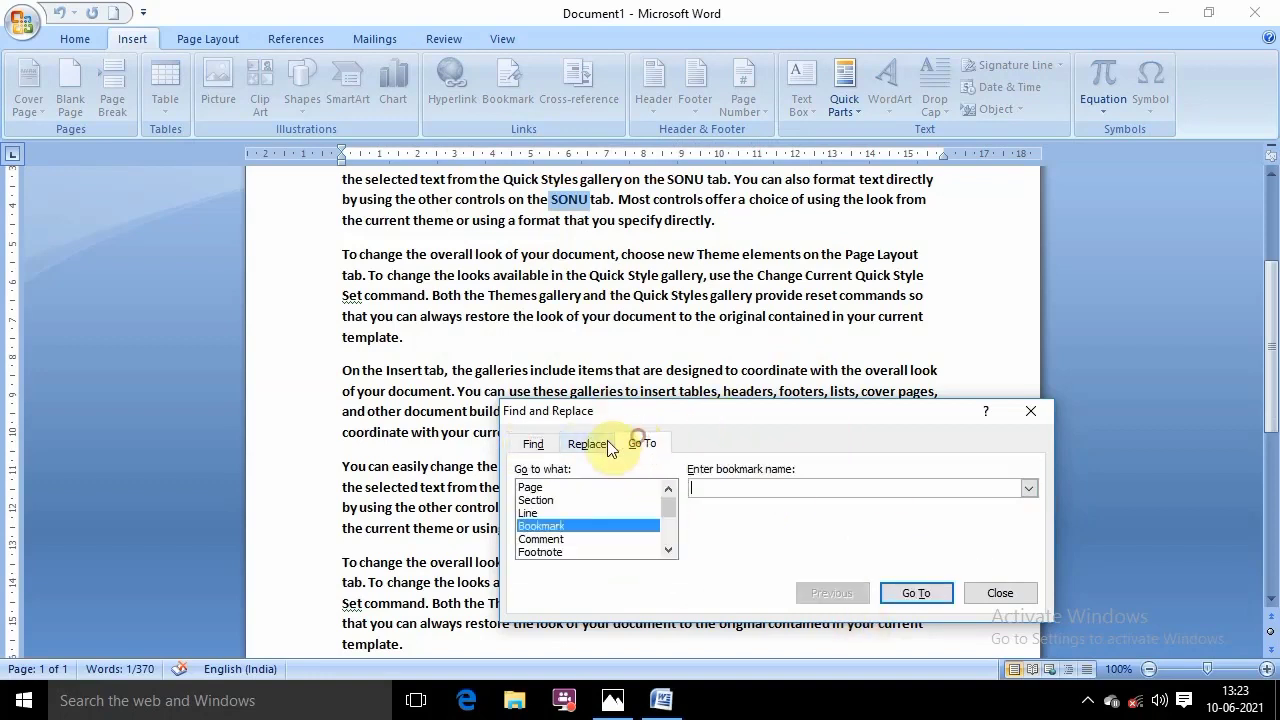
pyautogui.click(586, 443)
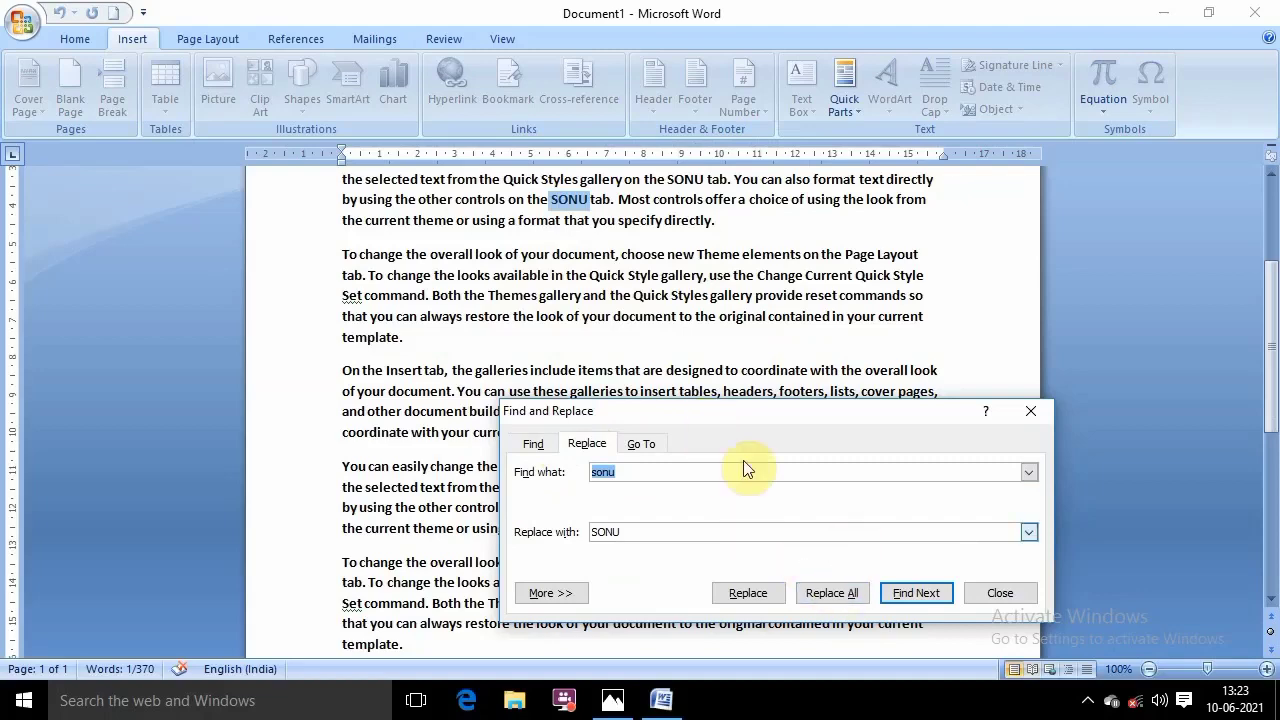
pyautogui.click(627, 709)
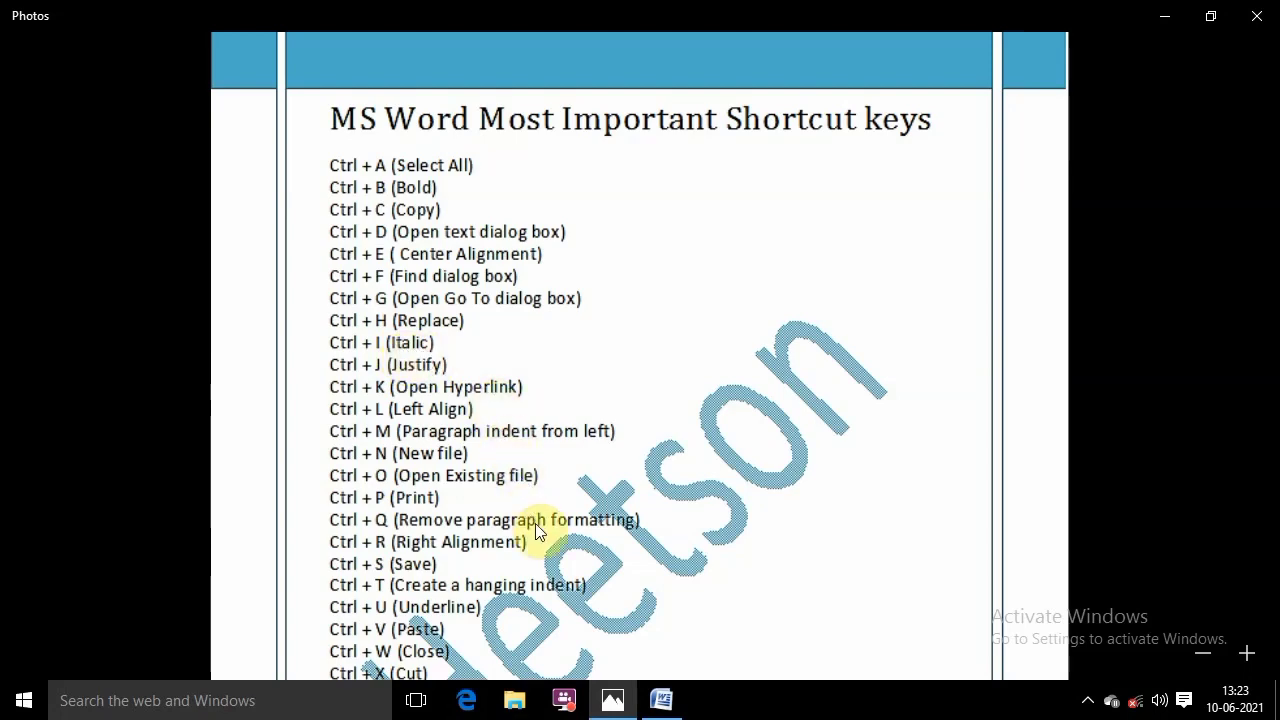
pyautogui.click(665, 688)
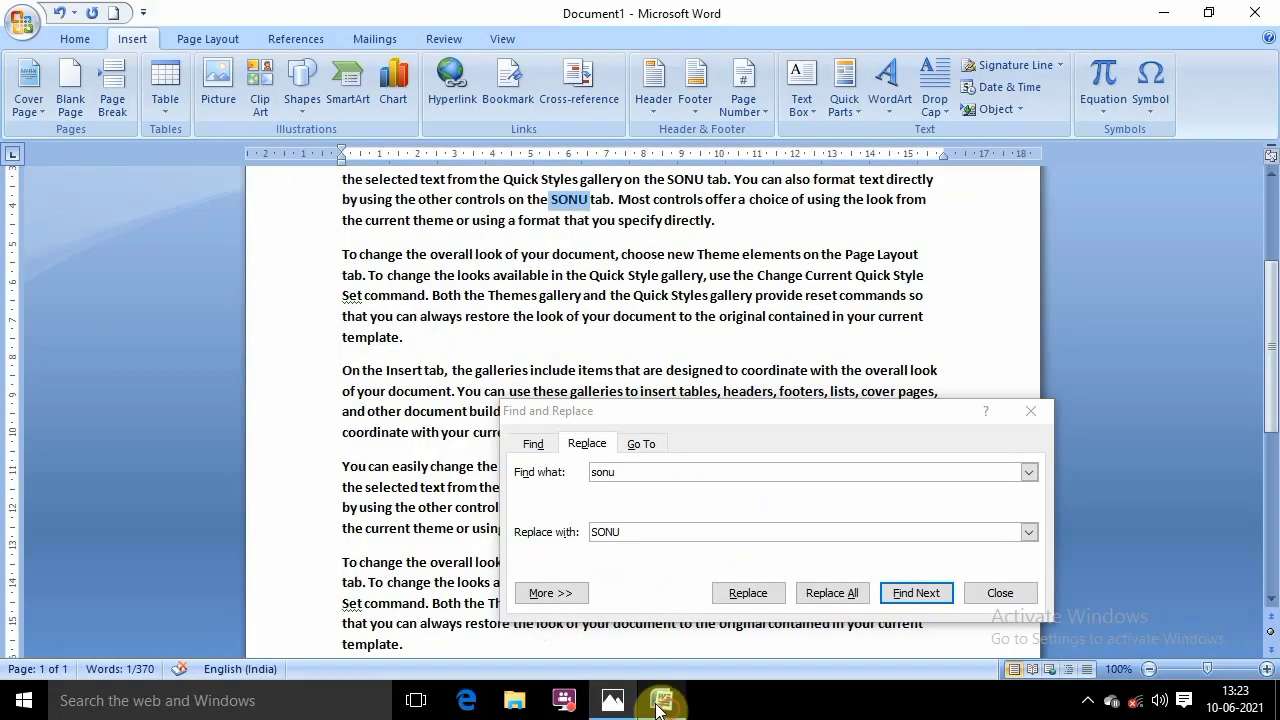
pyautogui.click(1033, 413)
# Italicize the whole first paragraph with Ctrl+I
pyautogui.click(451, 296)
pyautogui.scroll(4, 371, 274)
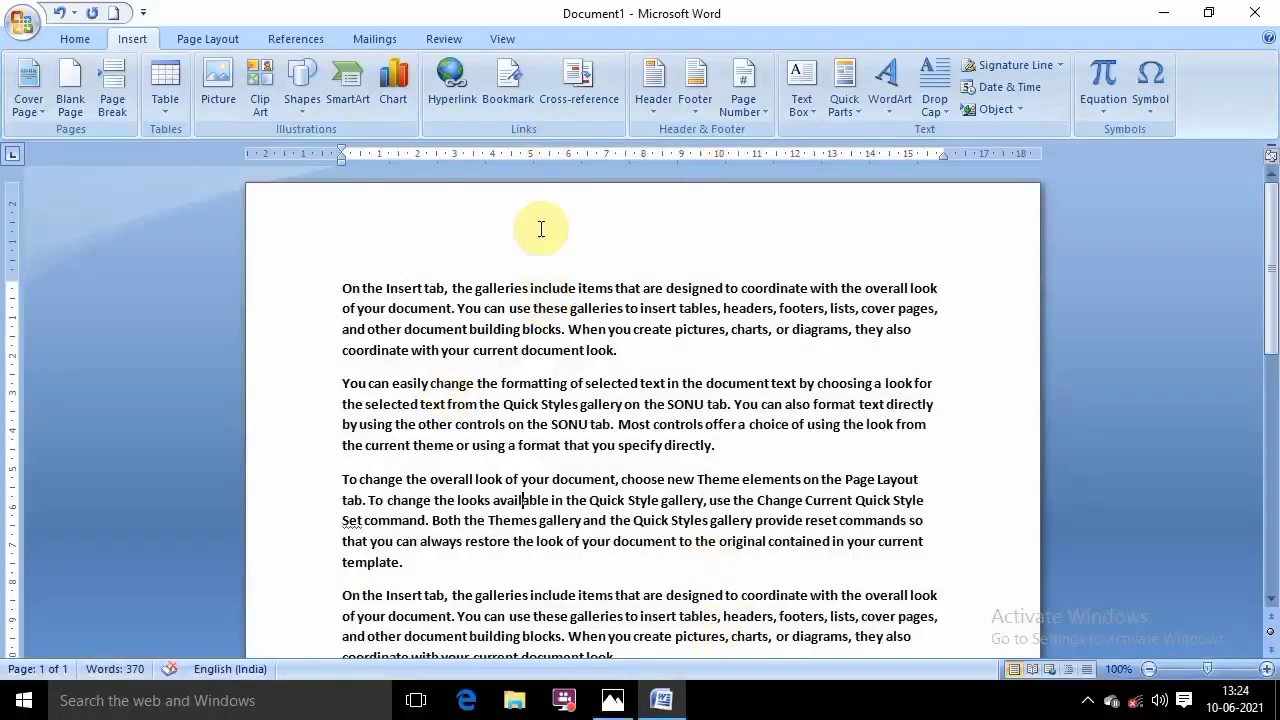
pyautogui.moveTo(342, 288); pyautogui.dragTo(618, 350)
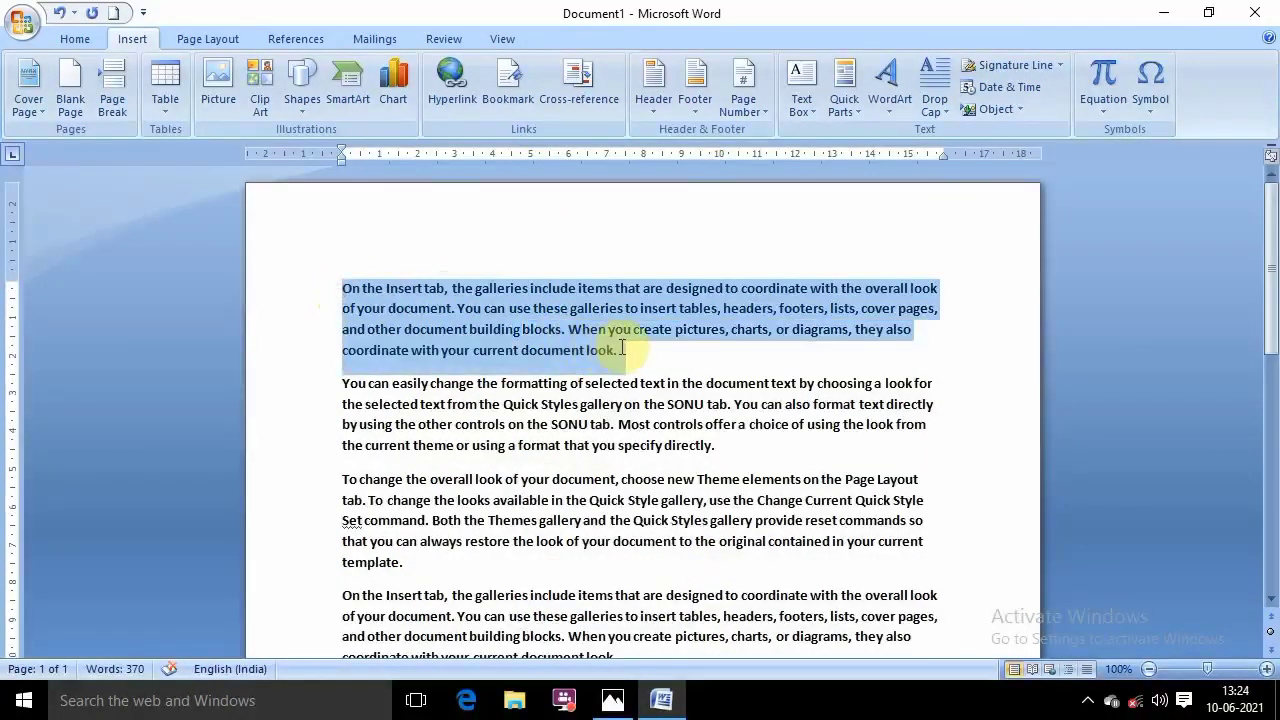
pyautogui.click(74, 40)
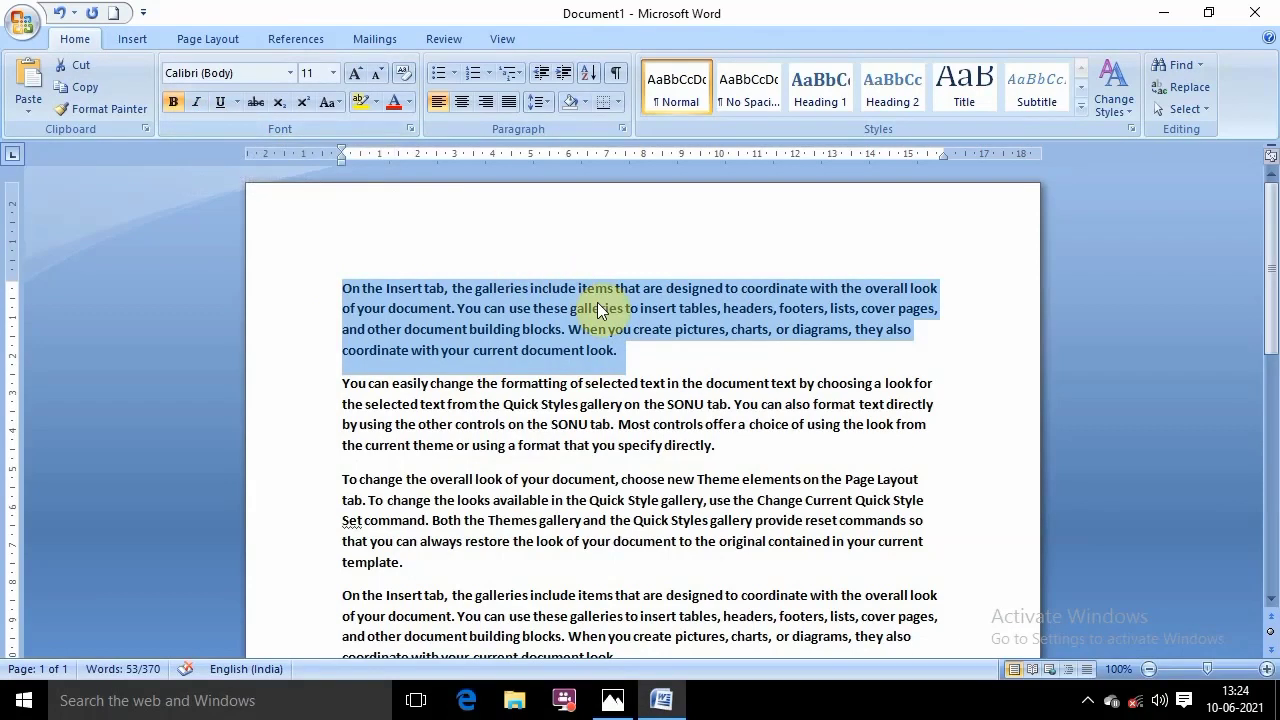
pyautogui.hotkey('ctrl', 'i')
pyautogui.click(748, 394)
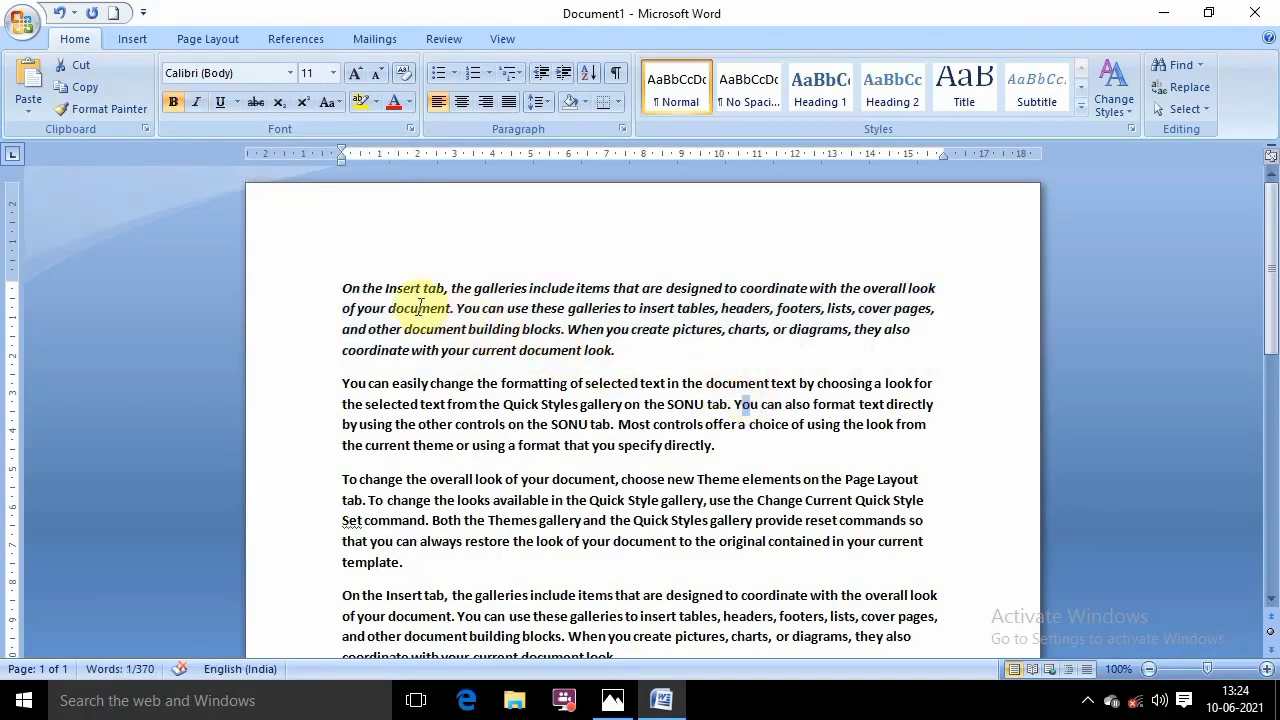
pyautogui.moveTo(342, 288)
pyautogui.mouseDown()
pyautogui.moveTo(615, 340)
pyautogui.moveTo(643, 362)
pyautogui.moveTo(350, 290)
pyautogui.mouseUp()
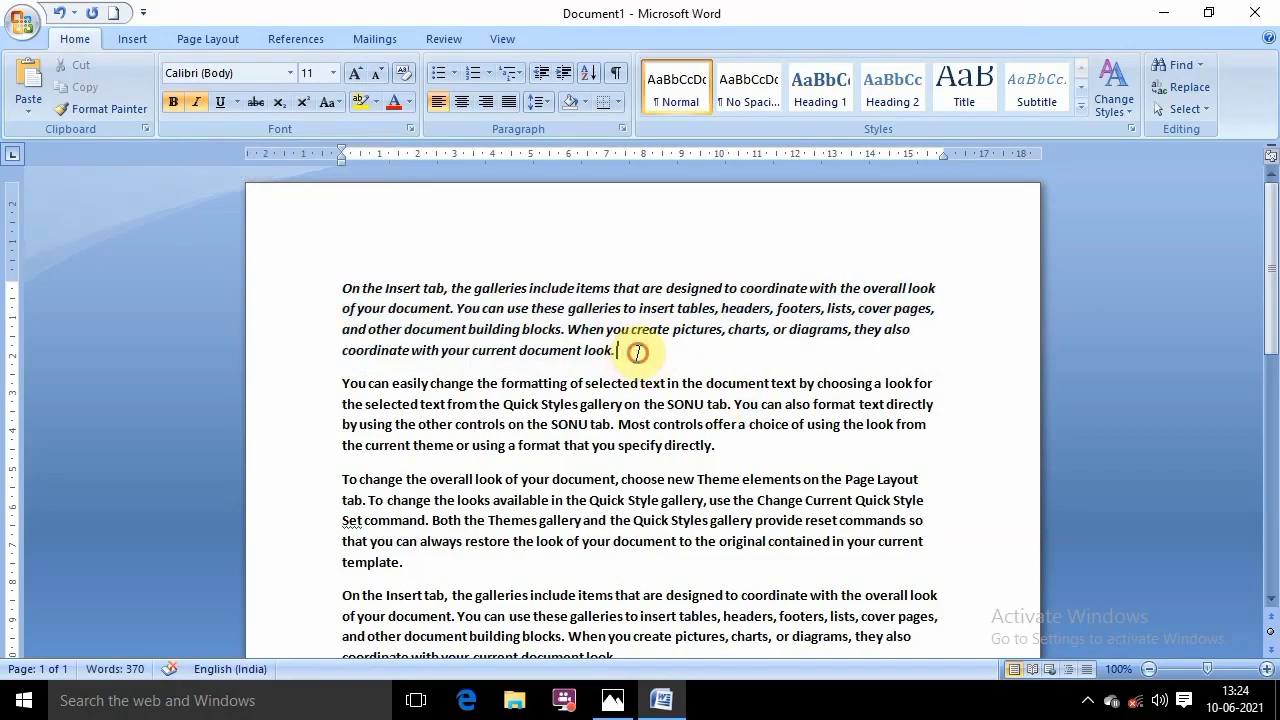
pyautogui.click(355, 293)
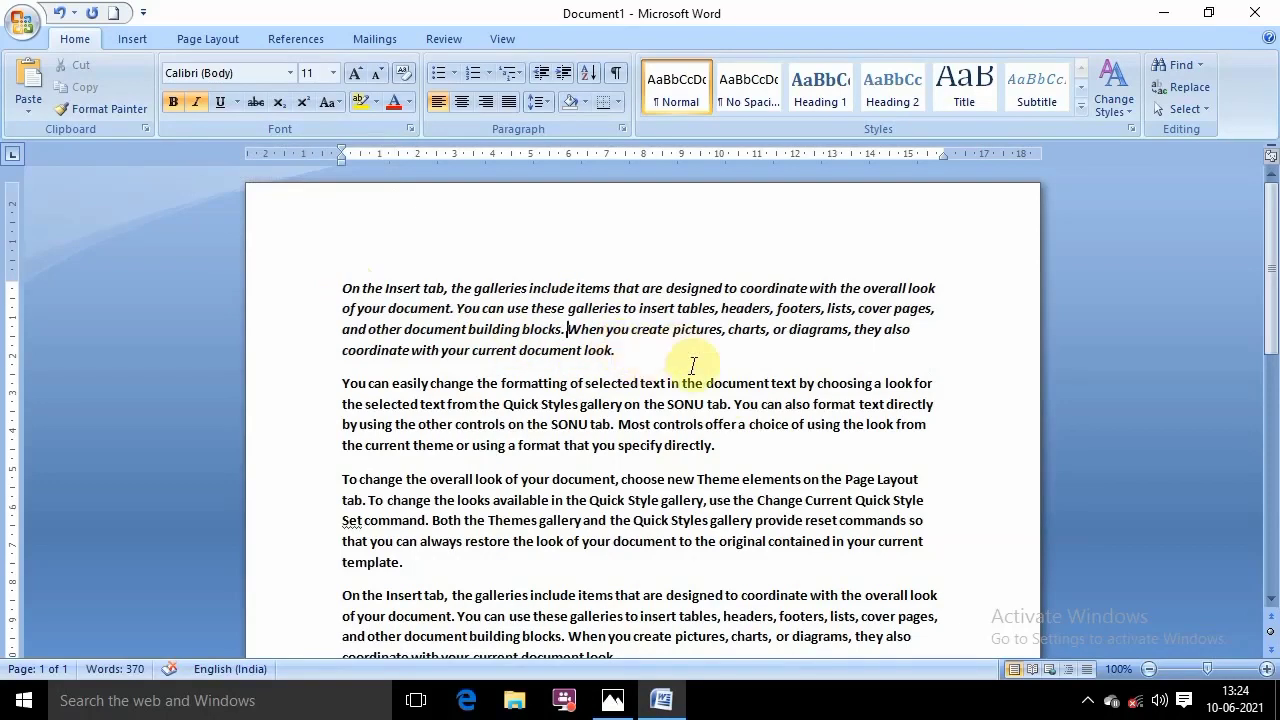
# Glance at the notification area and the shortcut-keys image, then return to Word
pyautogui.click(1088, 700)
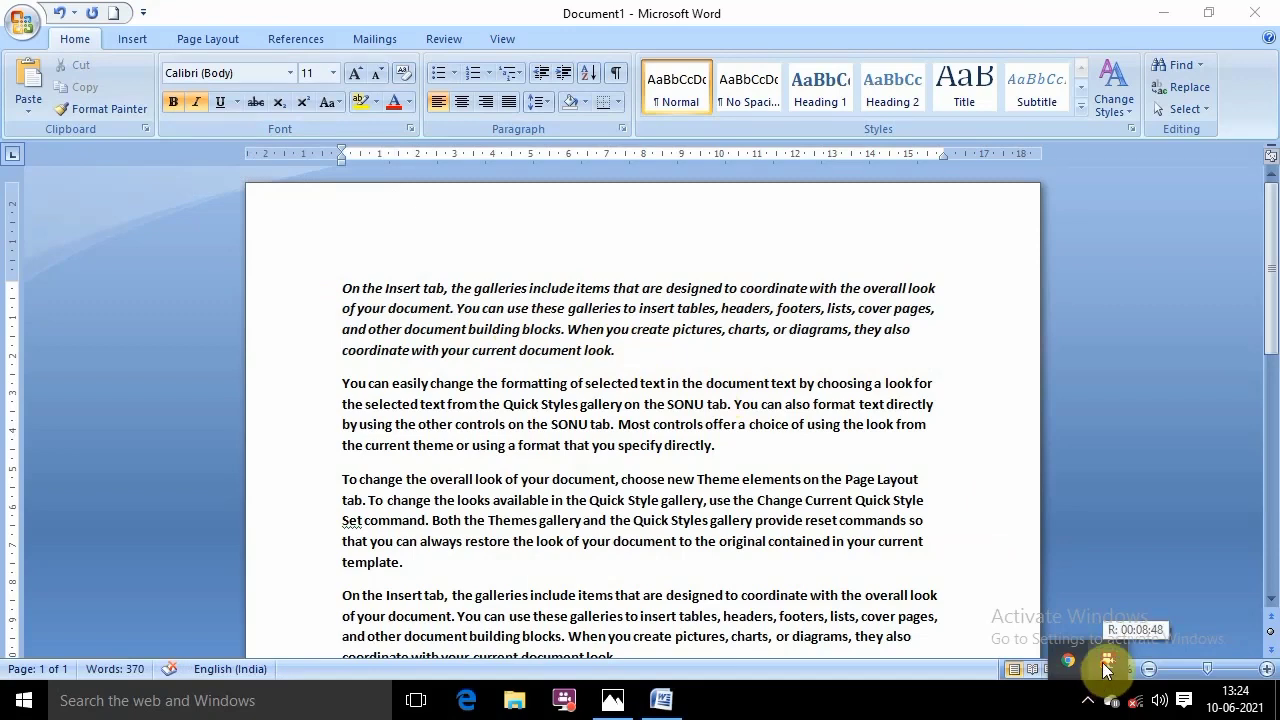
pyautogui.click(1106, 668)
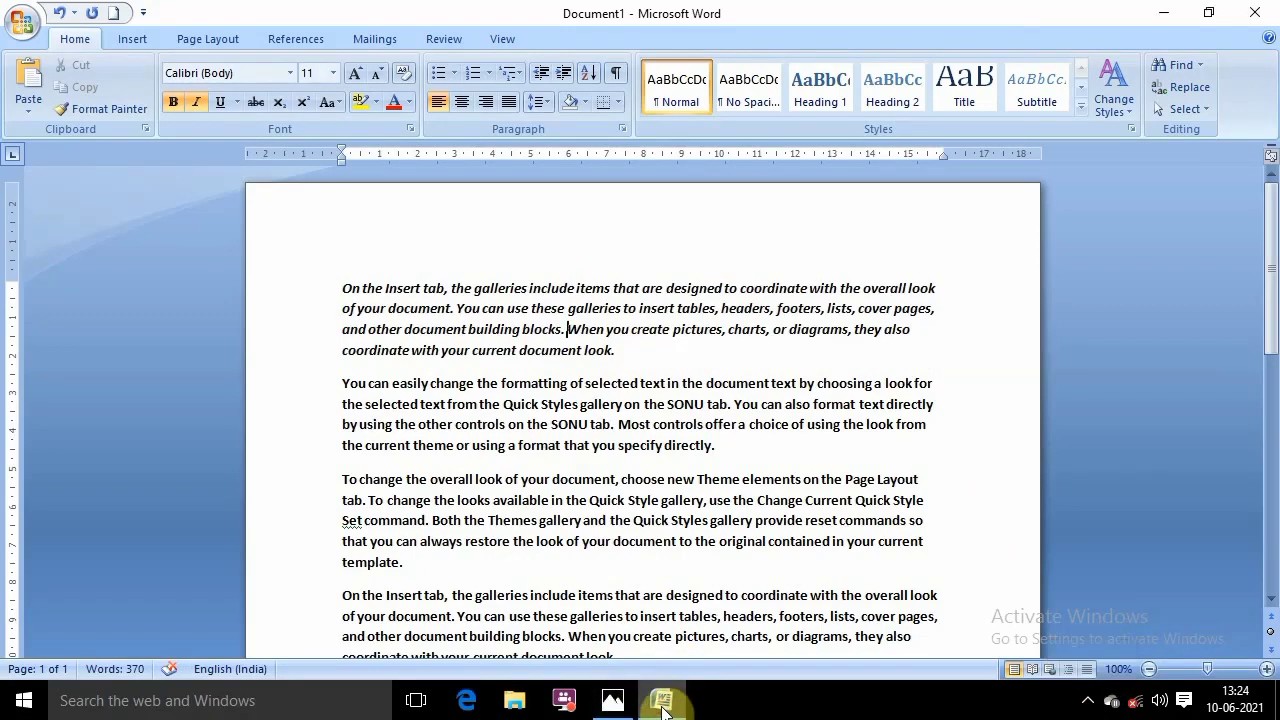
pyautogui.click(597, 708)
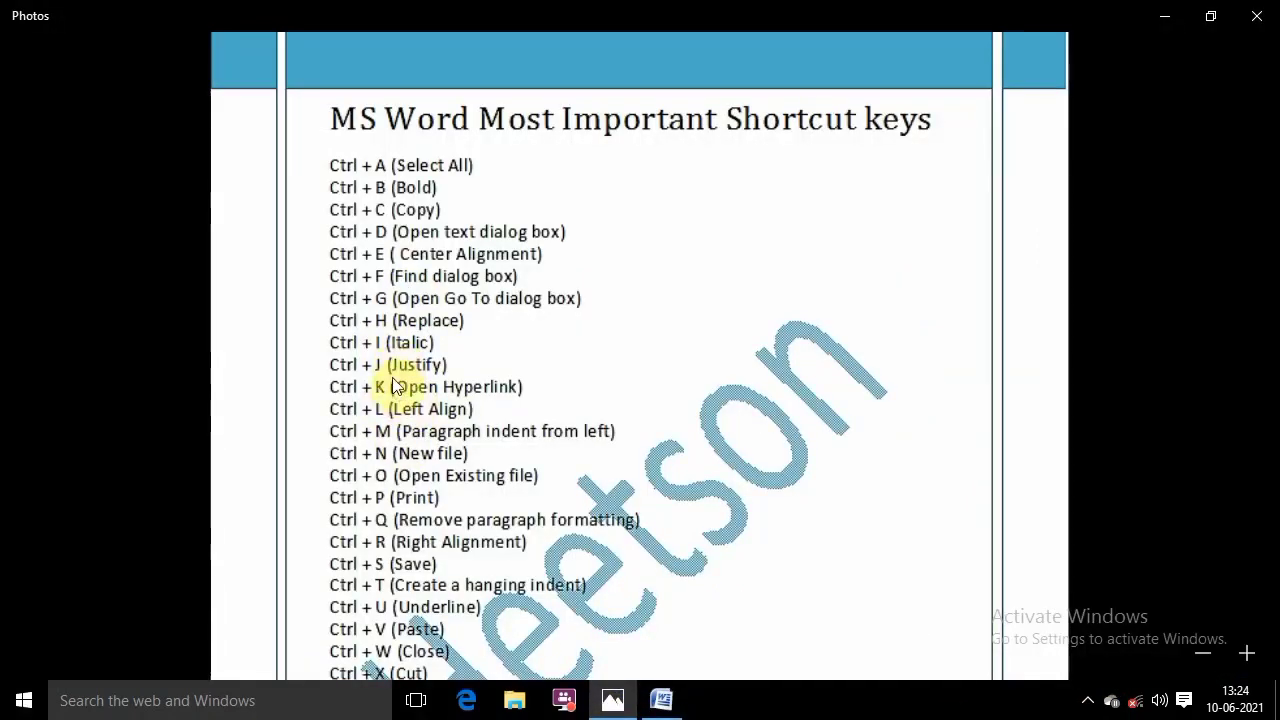
pyautogui.click(661, 700)
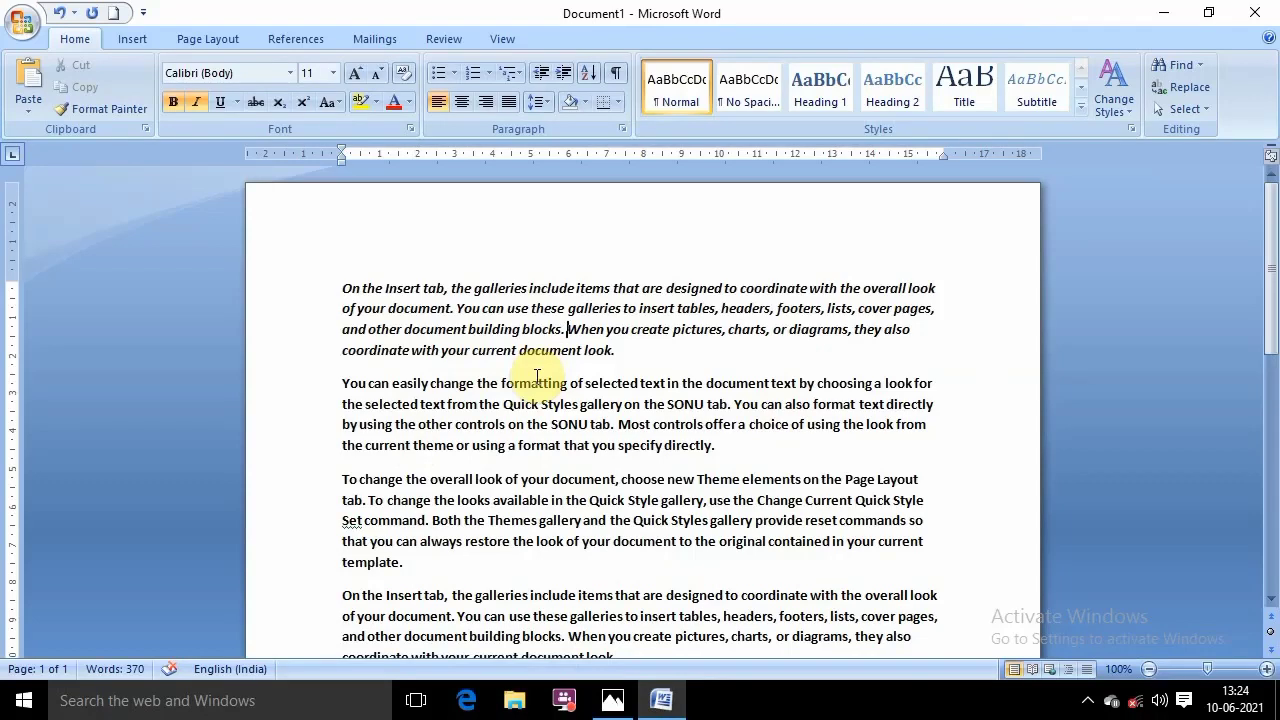
pyautogui.click(340, 290)
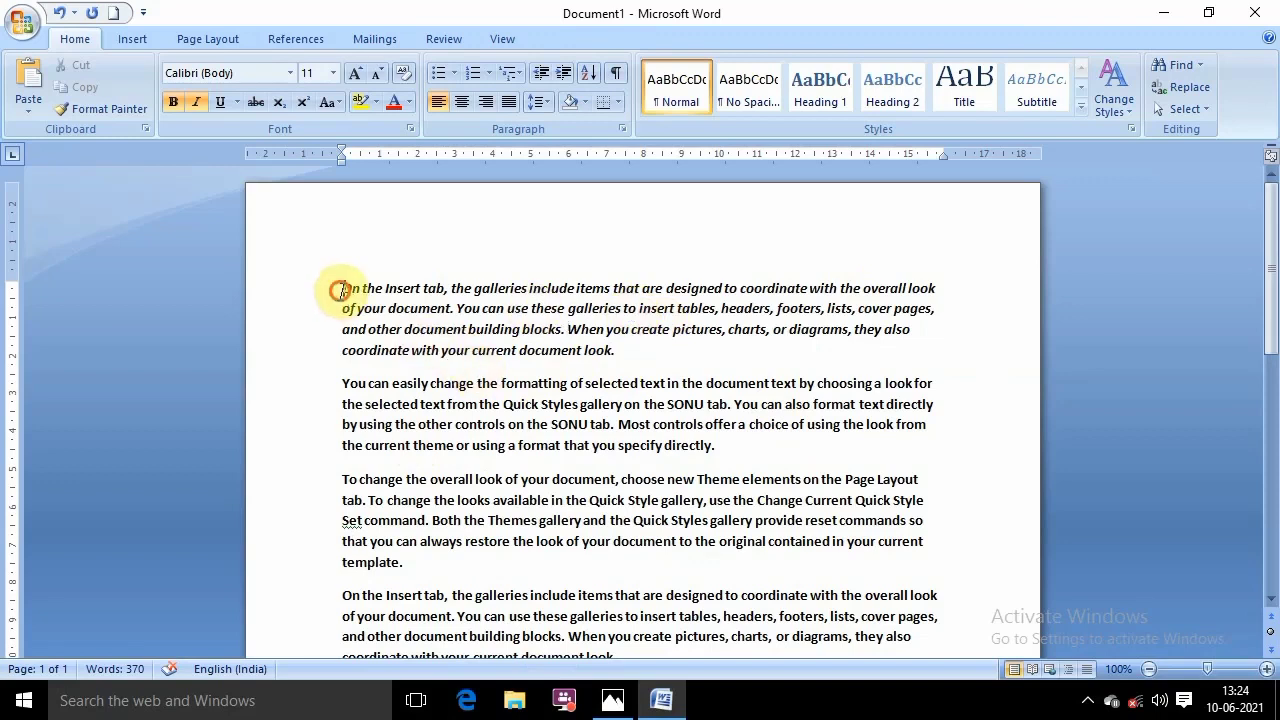
pyautogui.tripleClick(340, 290)
pyautogui.moveTo(455, 404); pyautogui.dragTo(508, 424)
pyautogui.click(342, 388)
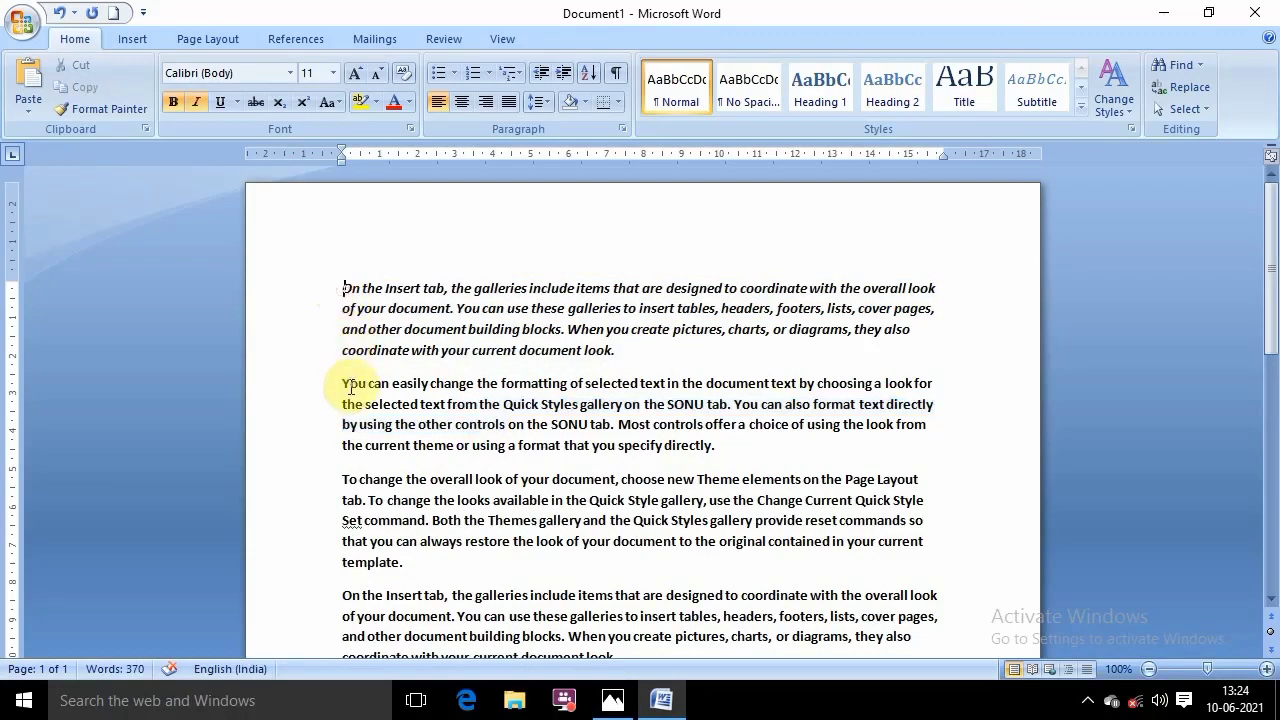
pyautogui.click(333, 488)
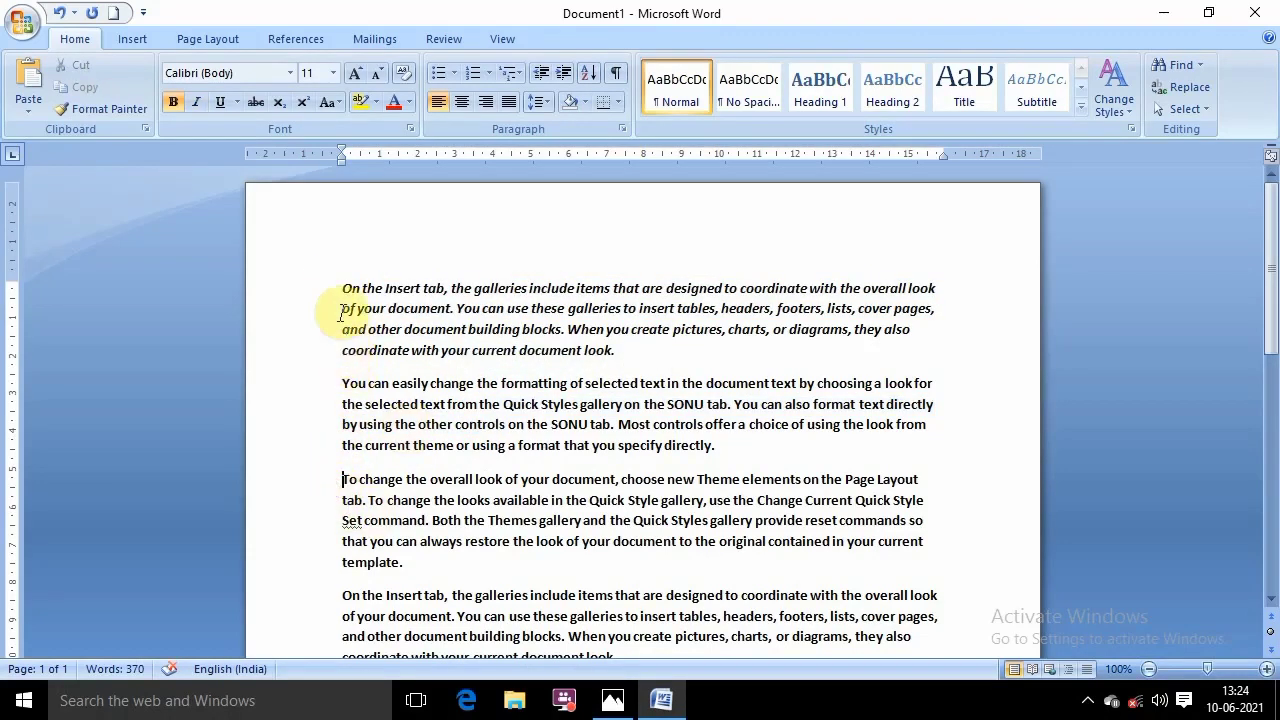
pyautogui.moveTo(342, 288); pyautogui.dragTo(633, 351)
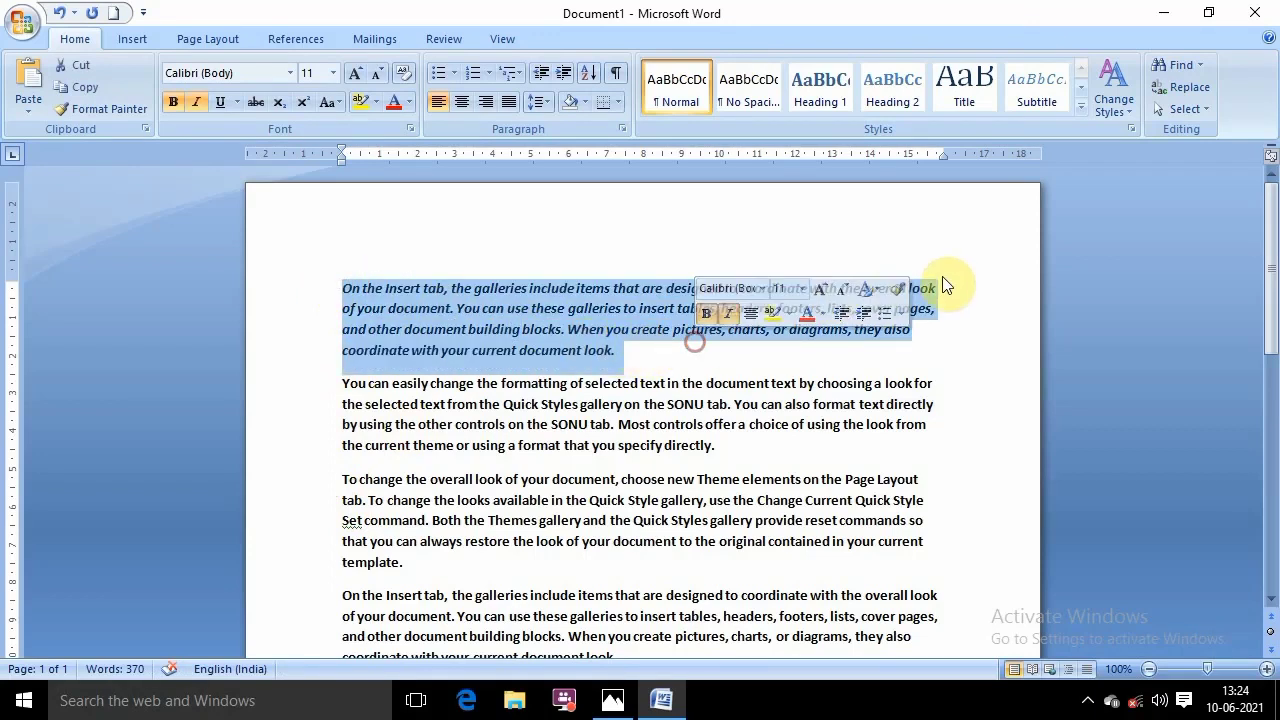
pyautogui.moveTo(939, 288); pyautogui.dragTo(940, 310)
pyautogui.click(934, 400)
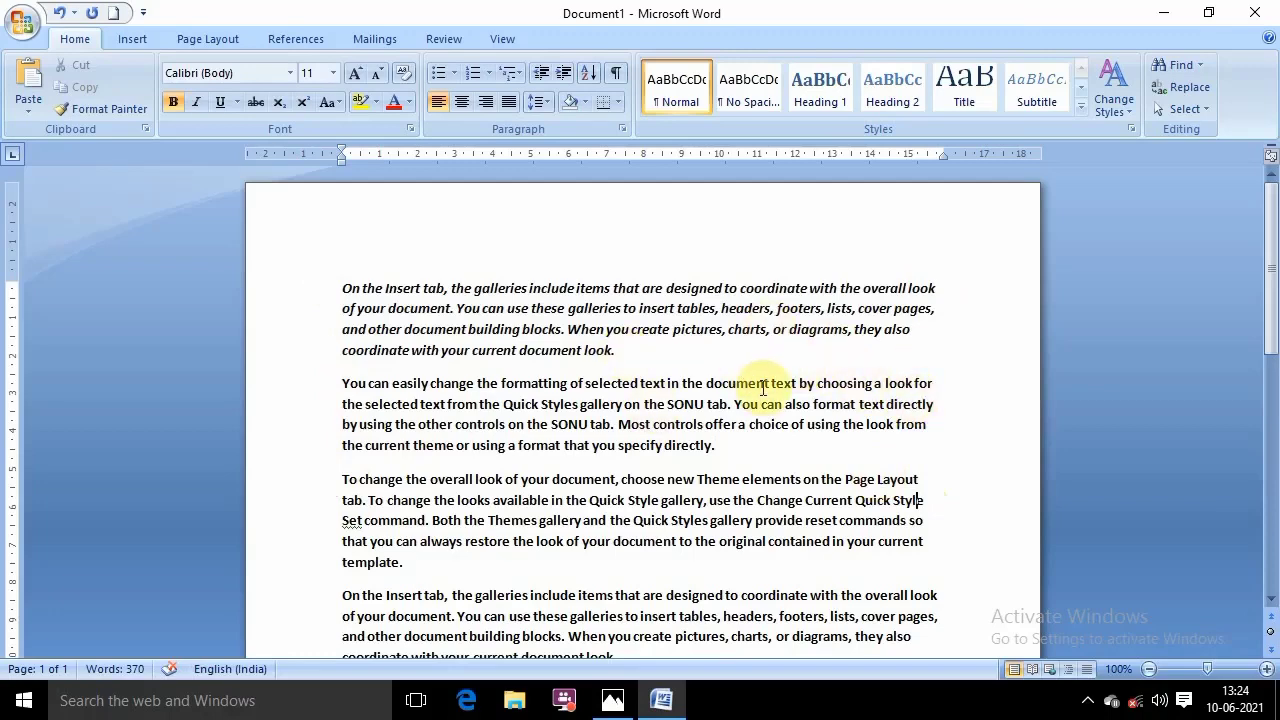
pyautogui.scroll(-1, 765, 389)
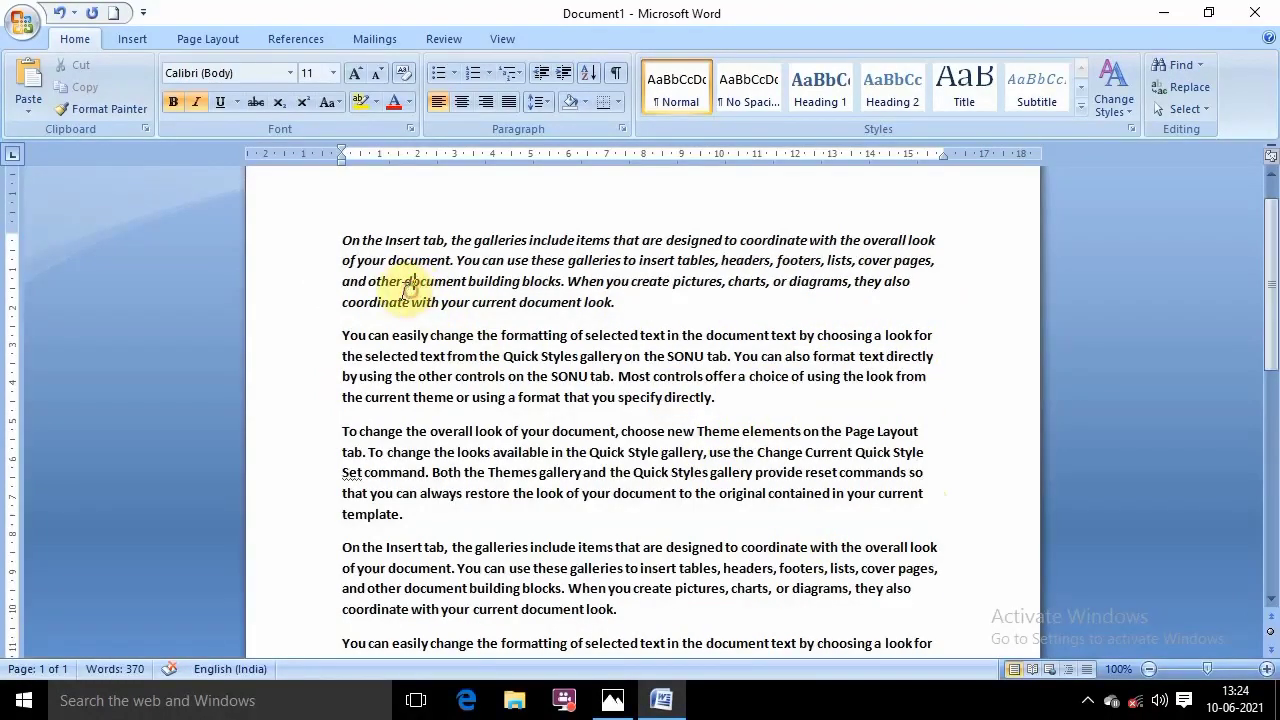
# Select all 370 words of sample text and justify every paragraph with Ctrl+J
pyautogui.hotkey('ctrl', 'a')
pyautogui.scroll(-3, 737, 344)
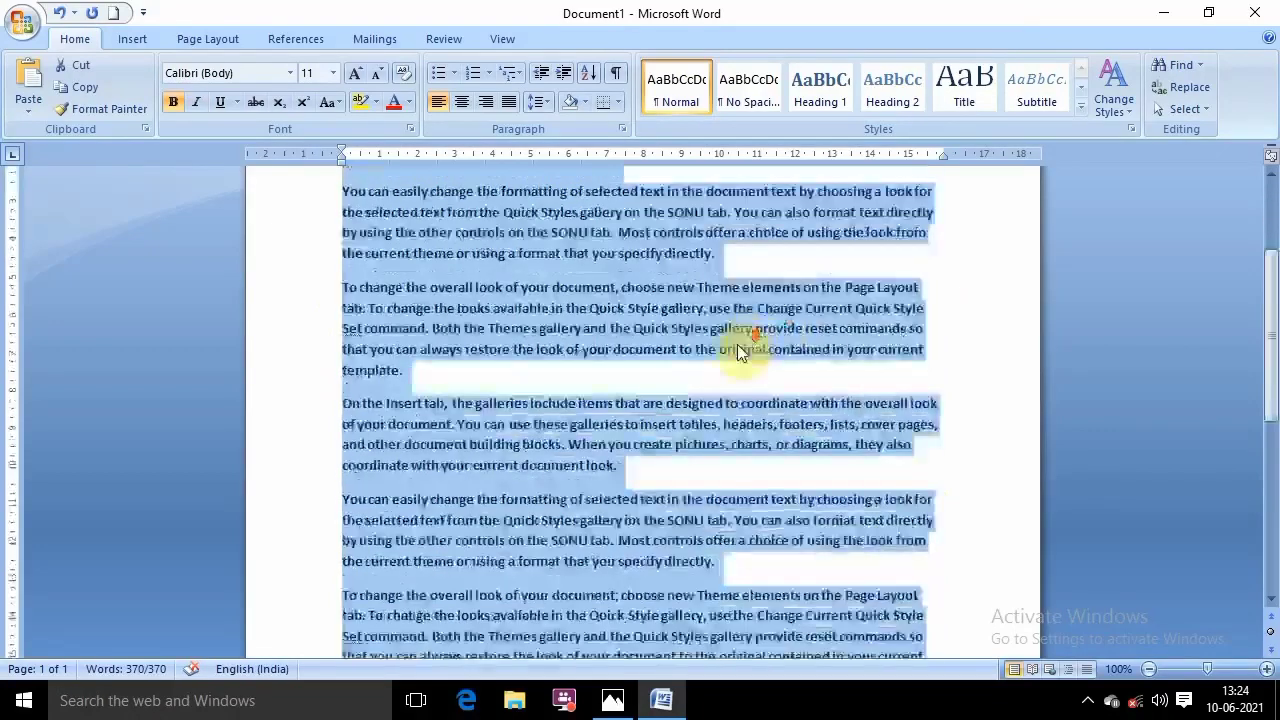
pyautogui.scroll(-1, 737, 357)
pyautogui.scroll(5, 737, 357)
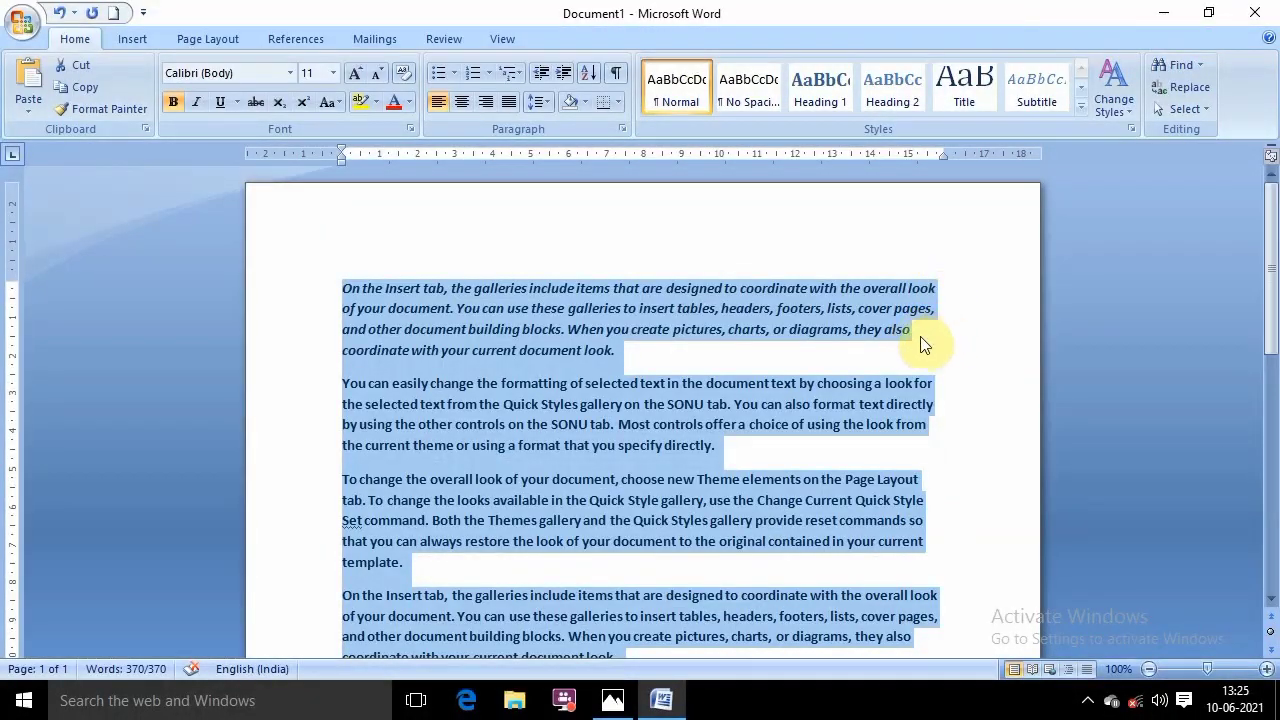
pyautogui.scroll(-1, 933, 460)
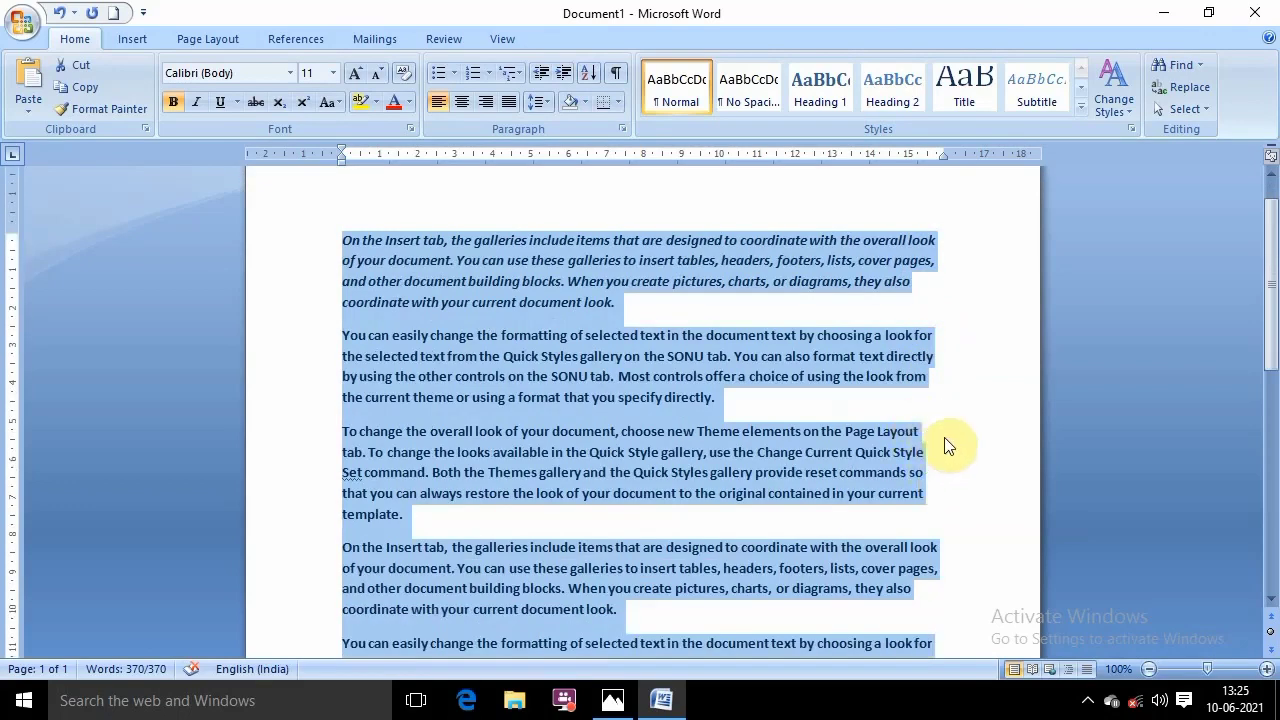
pyautogui.scroll(-2, 955, 500)
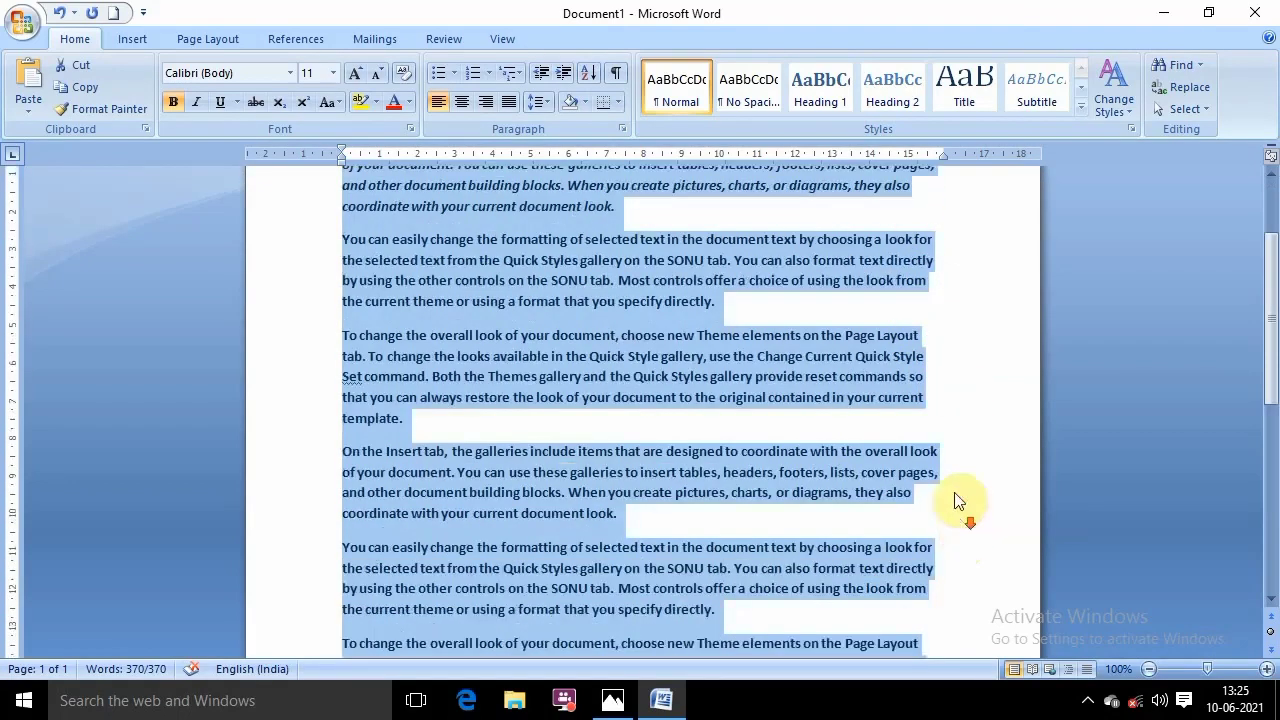
pyautogui.scroll(3, 920, 560)
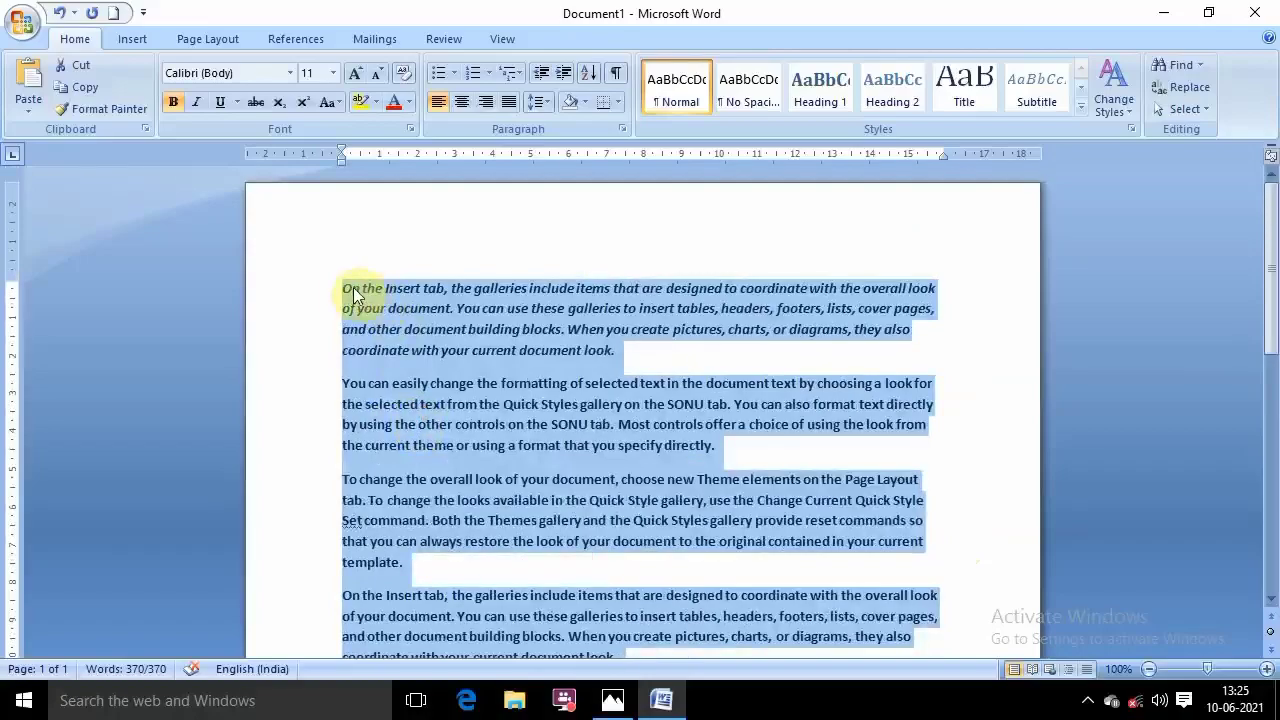
pyautogui.scroll(-5, 650, 350)
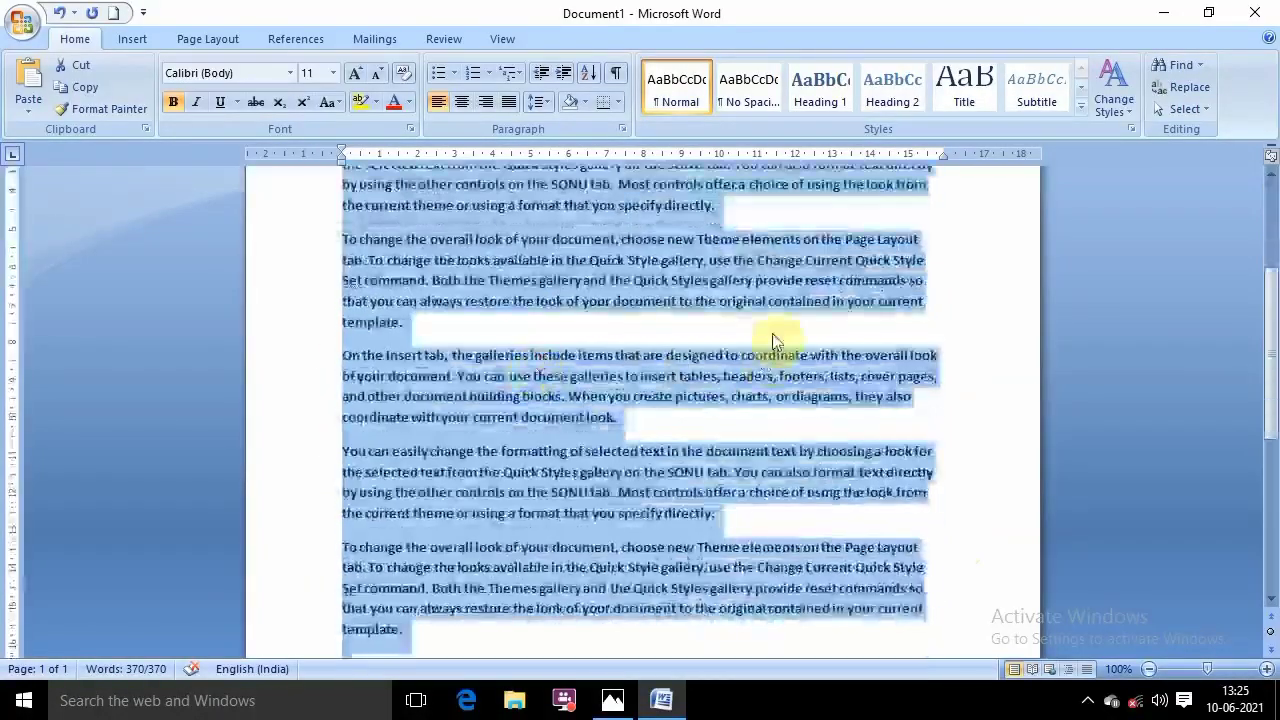
pyautogui.scroll(4, 925, 265)
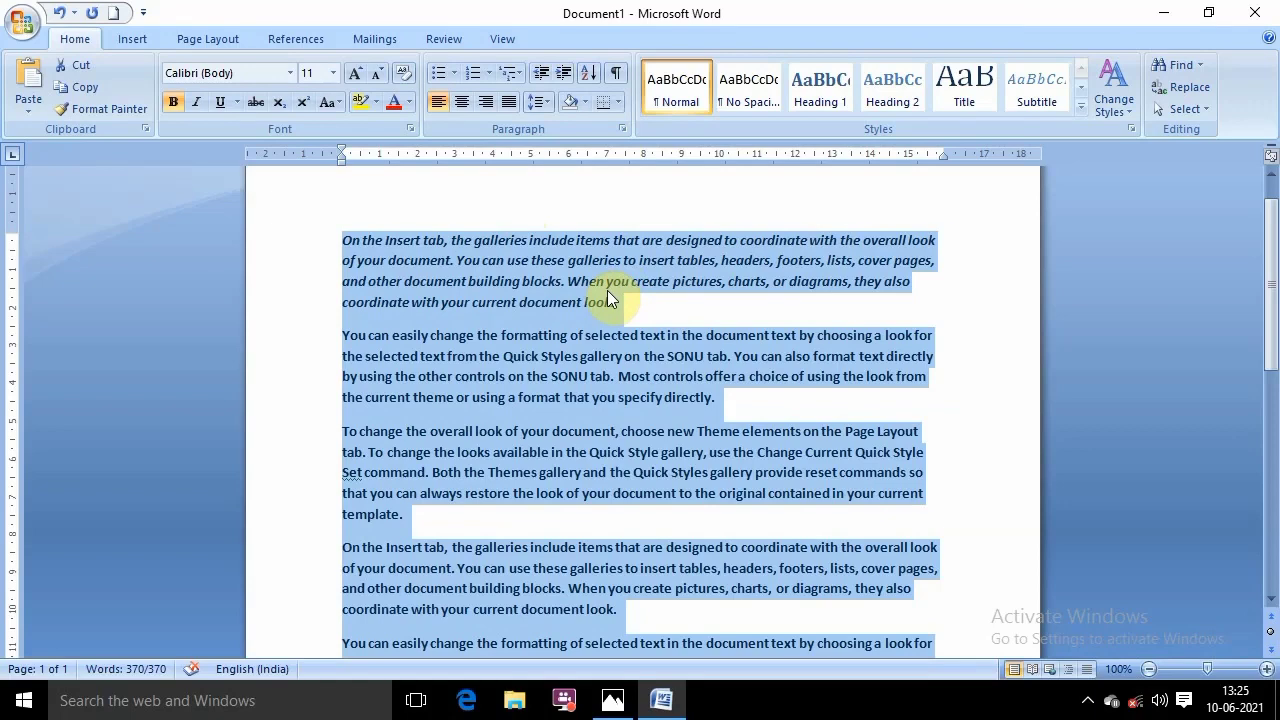
pyautogui.hotkey('ctrl', 'j')
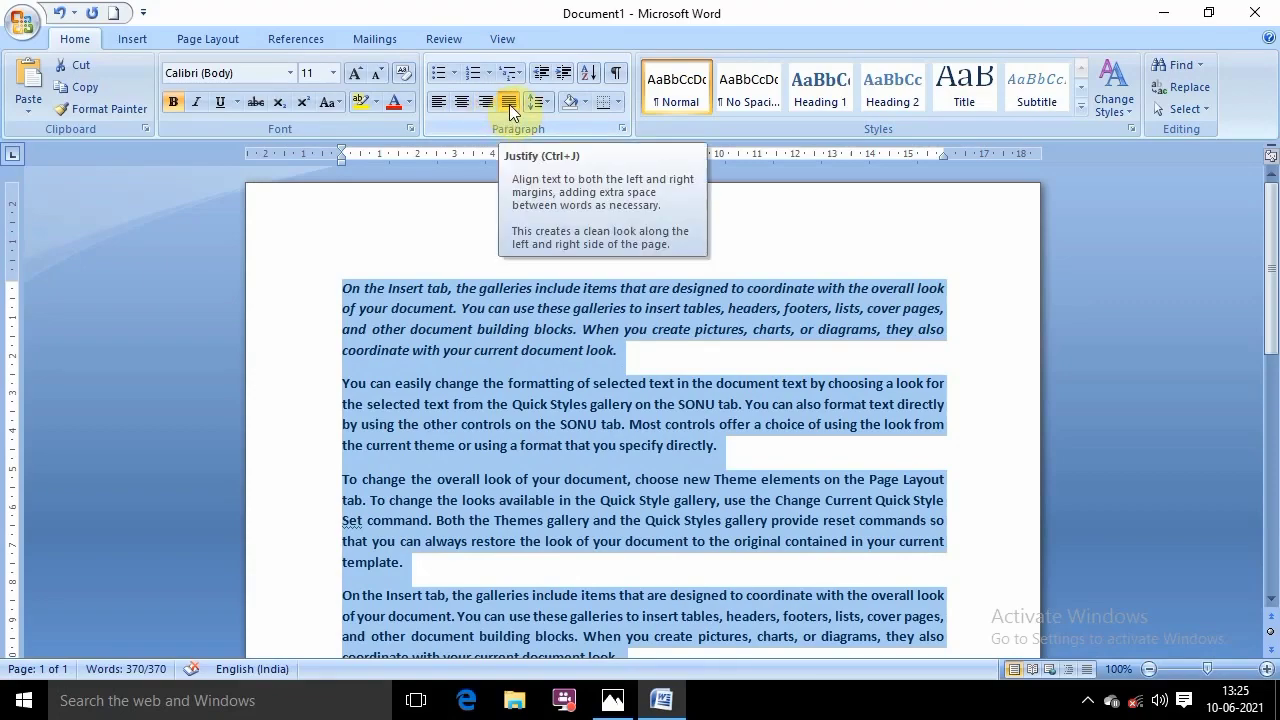
pyautogui.scroll(-5, 950, 440)
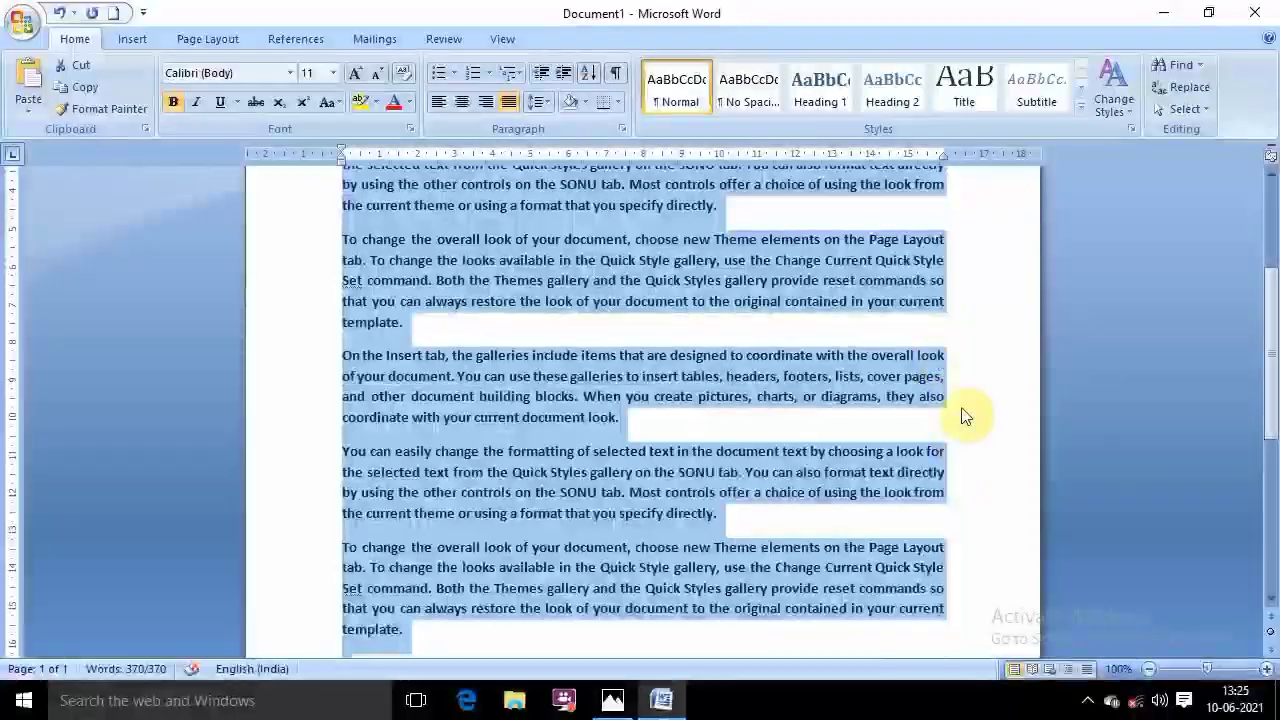
pyautogui.scroll(5, 955, 435)
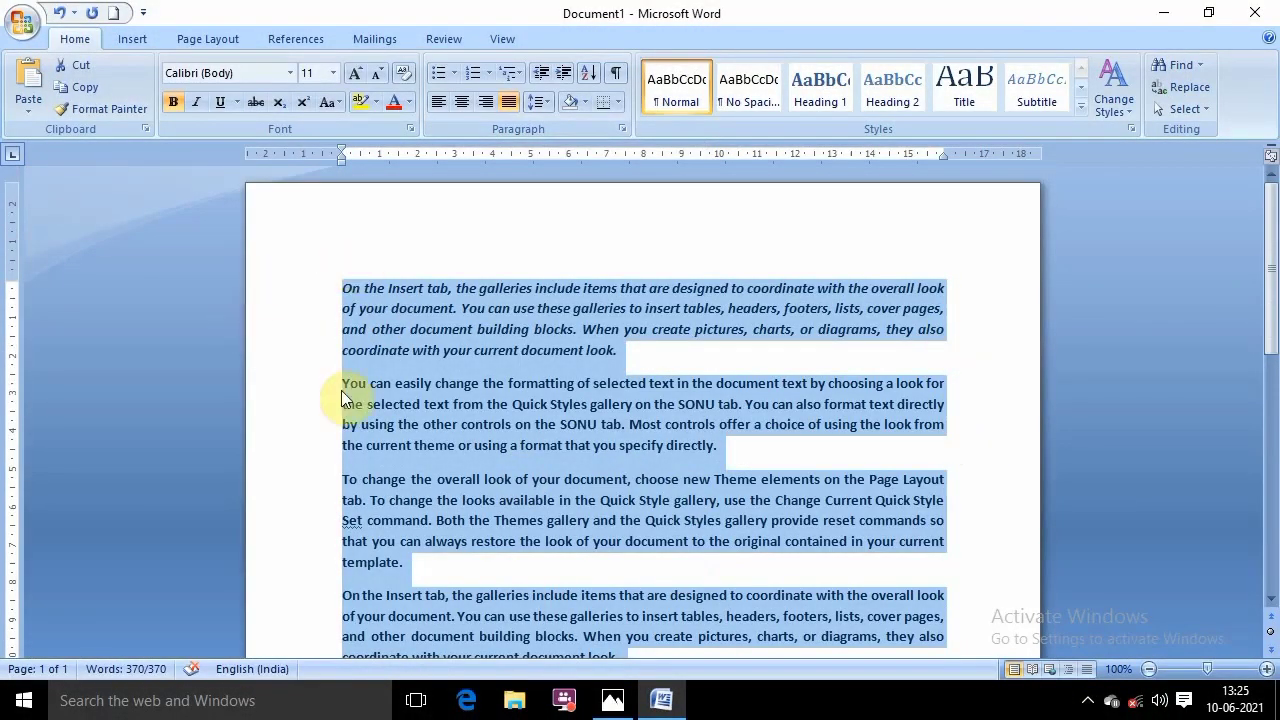
pyautogui.click(612, 700)
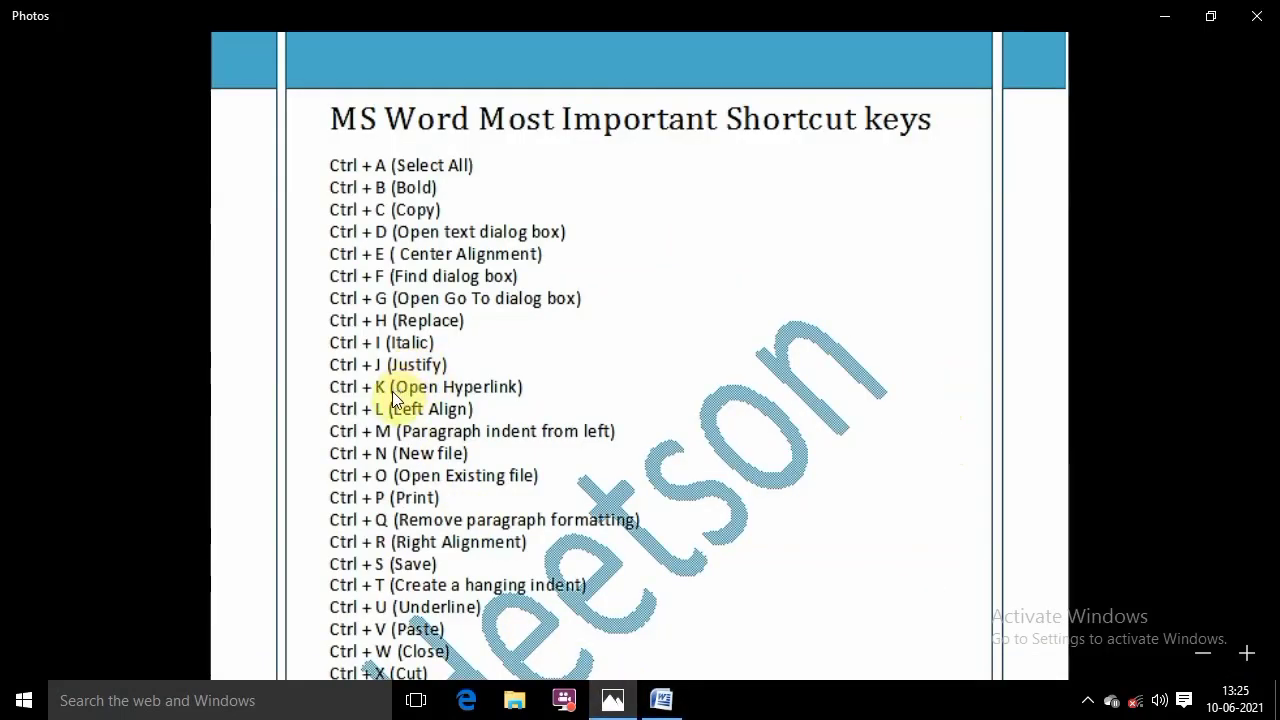
pyautogui.click(660, 700)
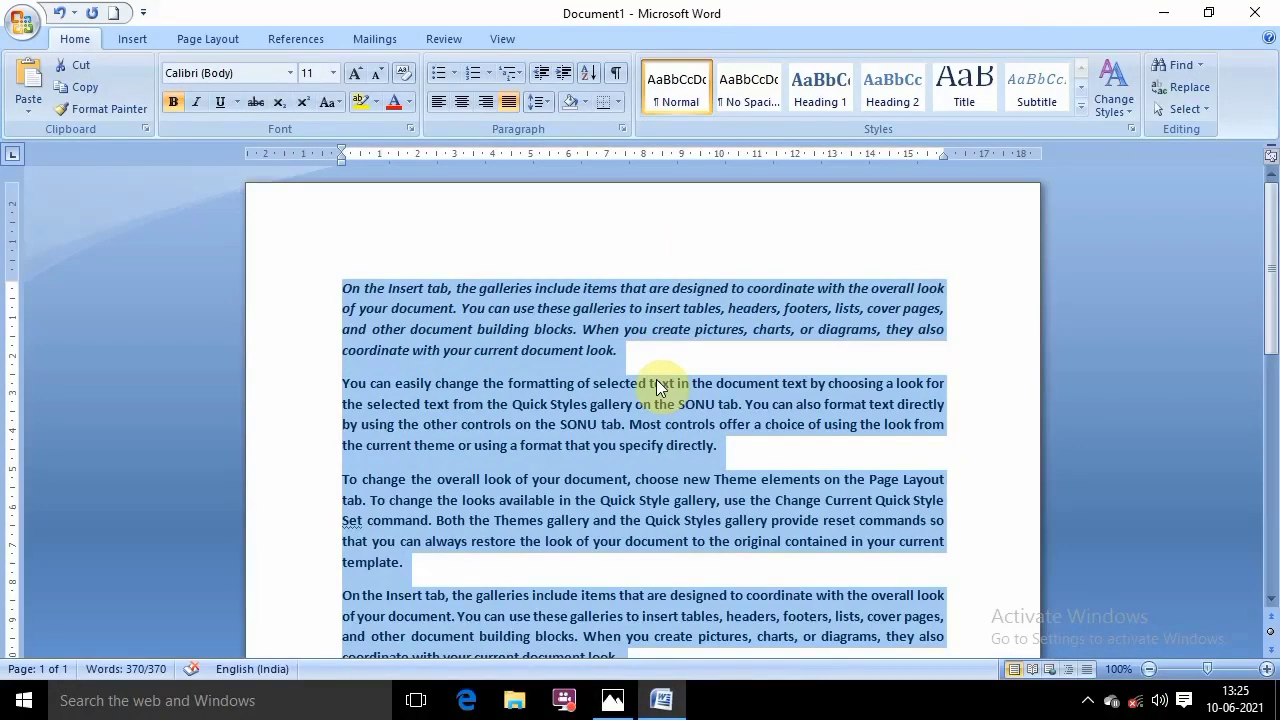
# Insert an empty line after the first paragraph and open Insert Hyperlink with Ctrl+K
pyautogui.click(650, 385)
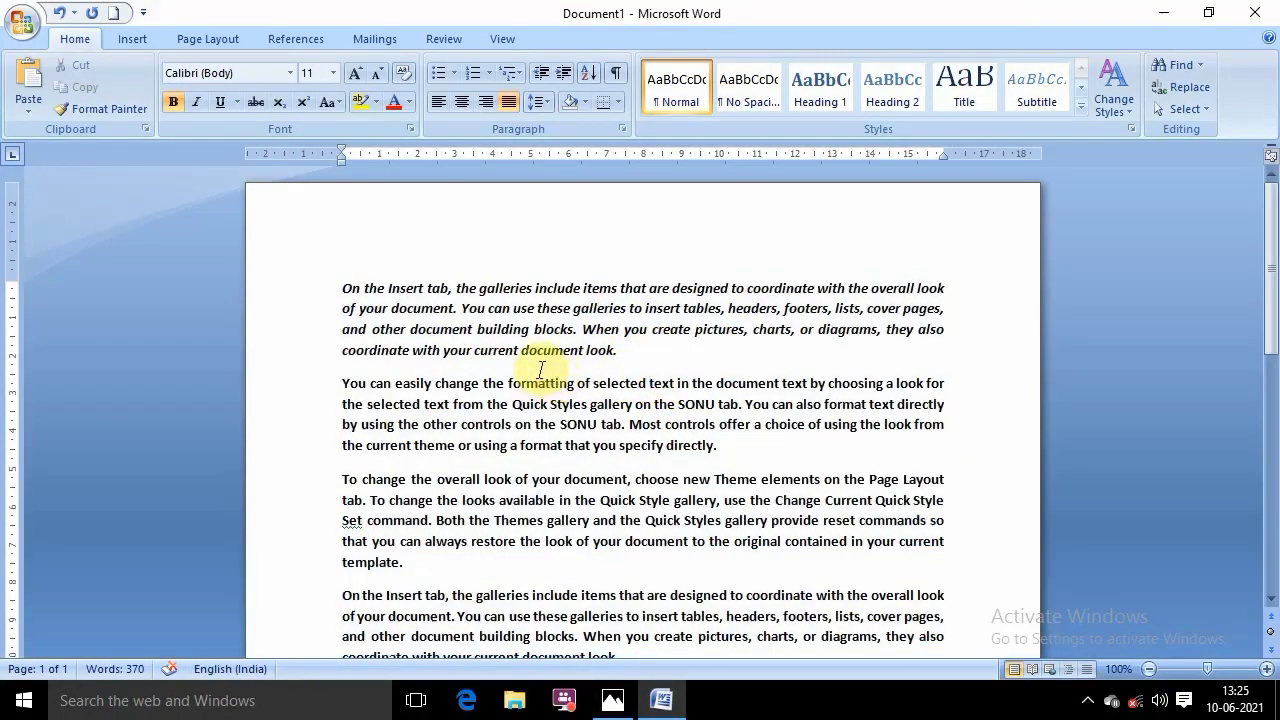
pyautogui.click(132, 38)
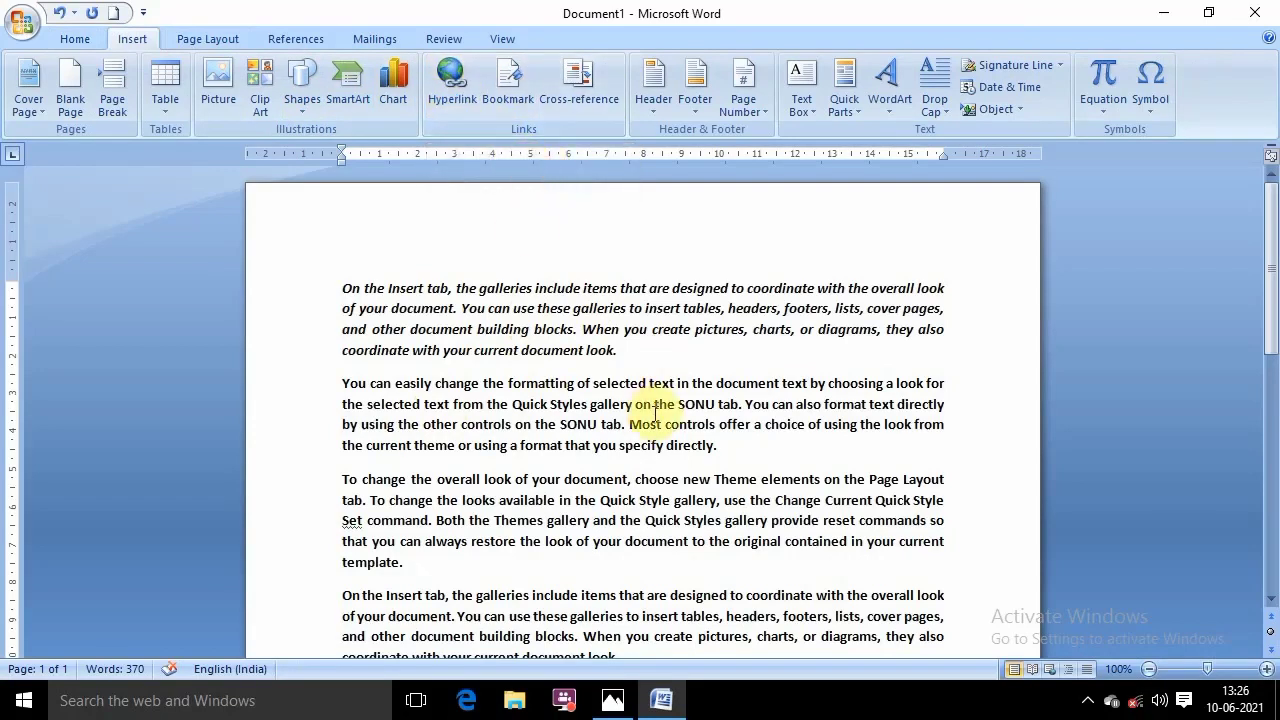
pyautogui.click(641, 422)
pyautogui.press('Return')
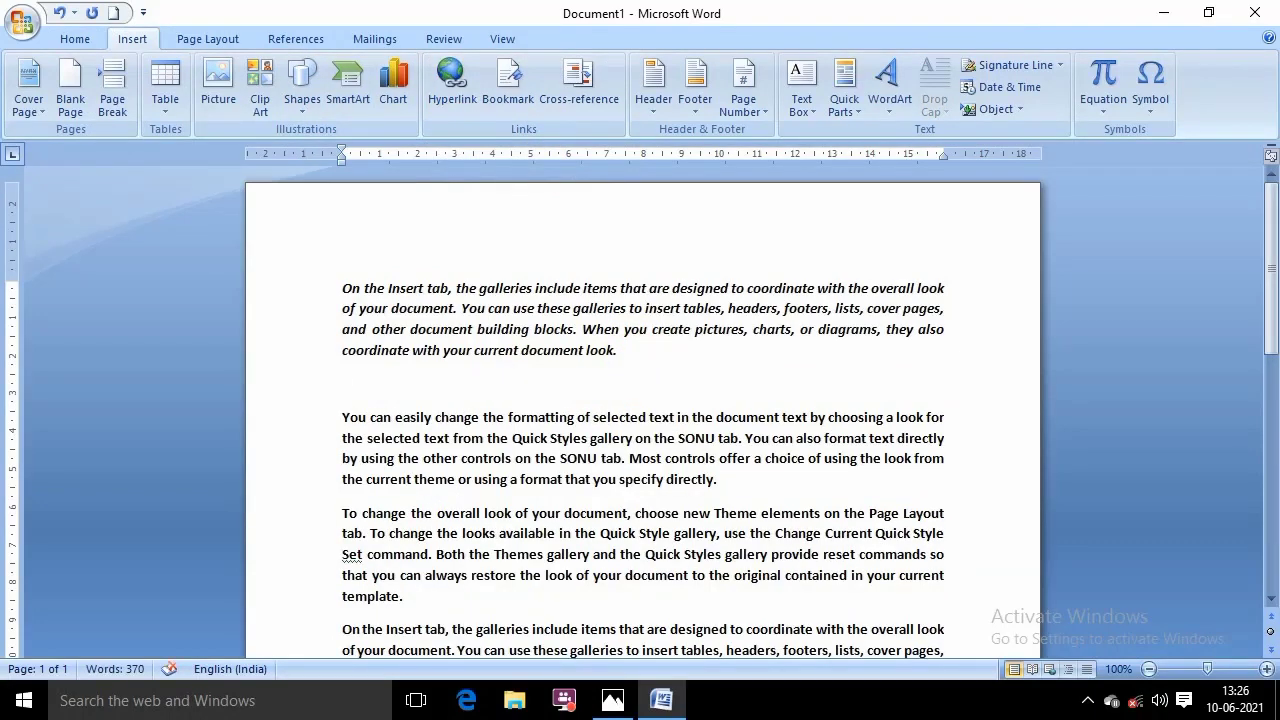
pyautogui.hotkey('ctrl', 'k')
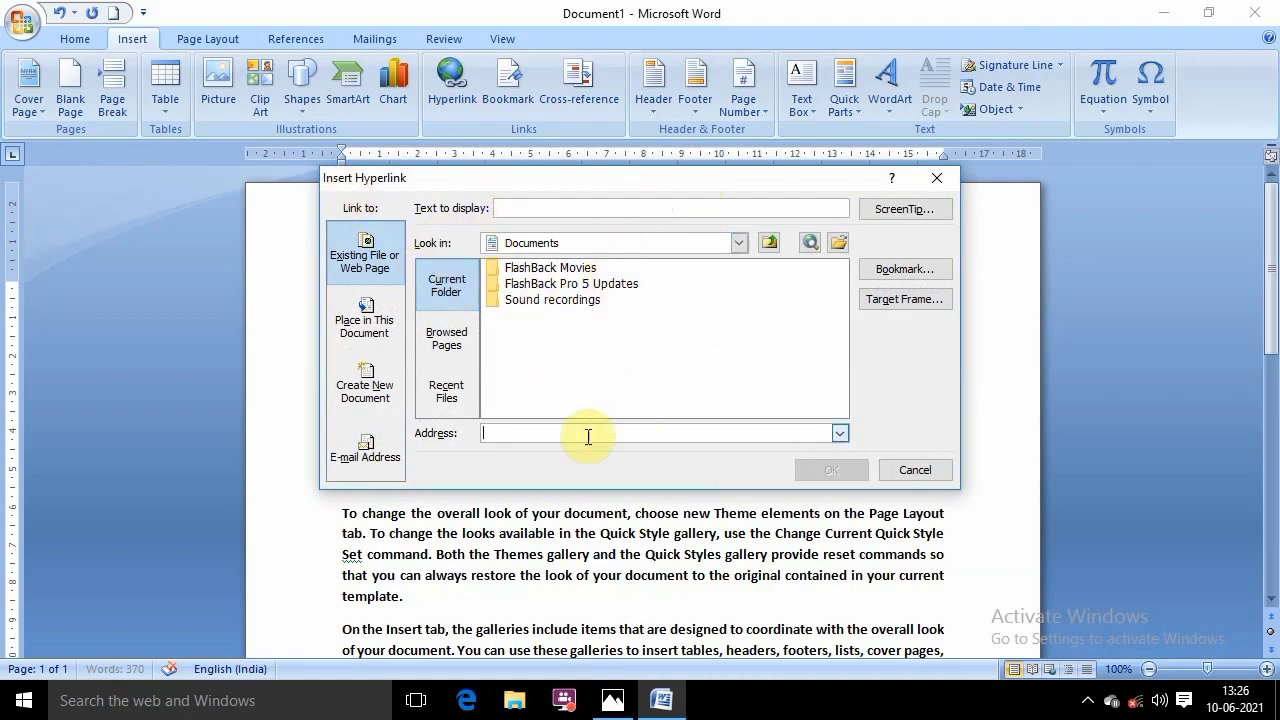
# Clear the prefilled FlashBack Movies address from the hyperlink's address field
pyautogui.click(840, 433)
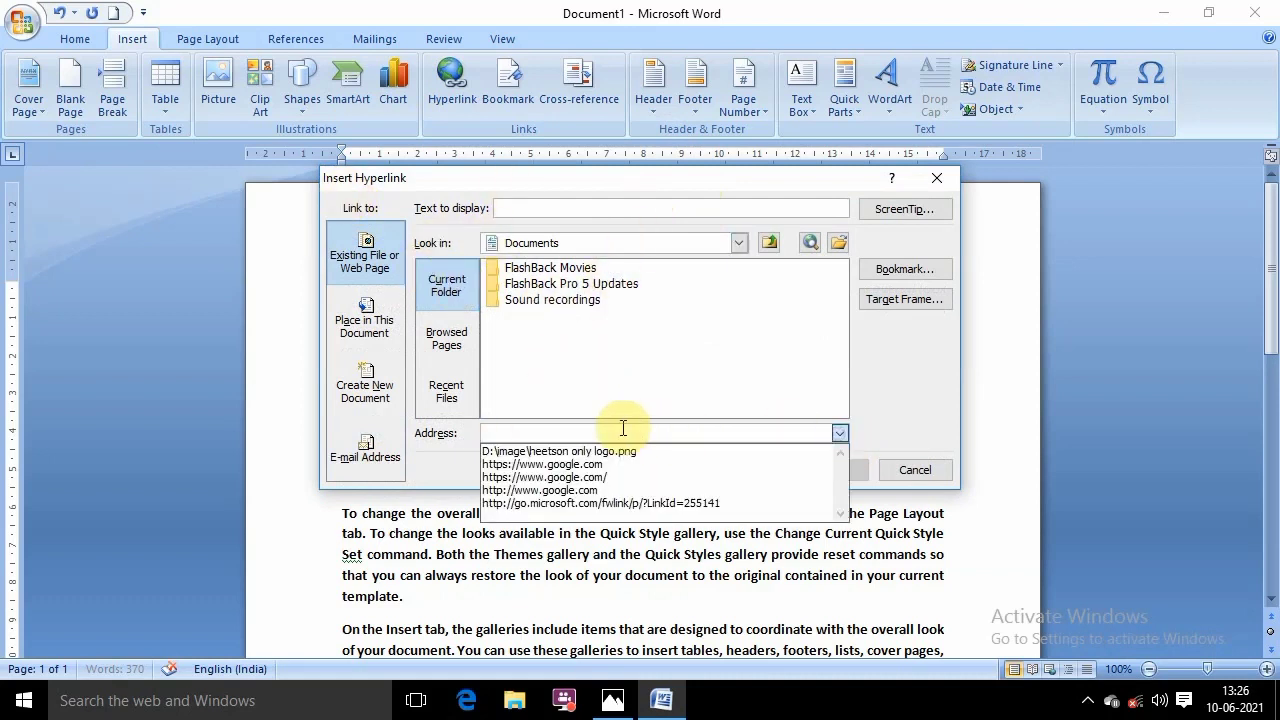
pyautogui.click(637, 366)
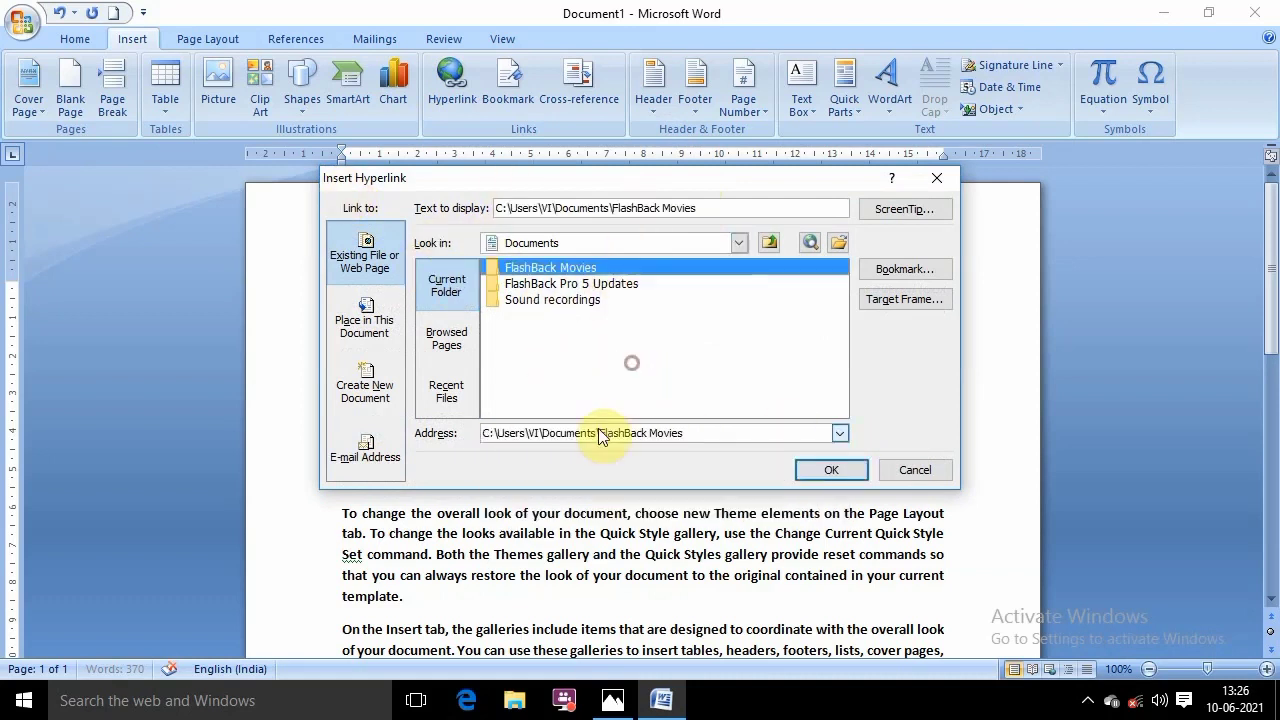
pyautogui.click(688, 434)
pyautogui.moveTo(686, 435); pyautogui.dragTo(471, 439)
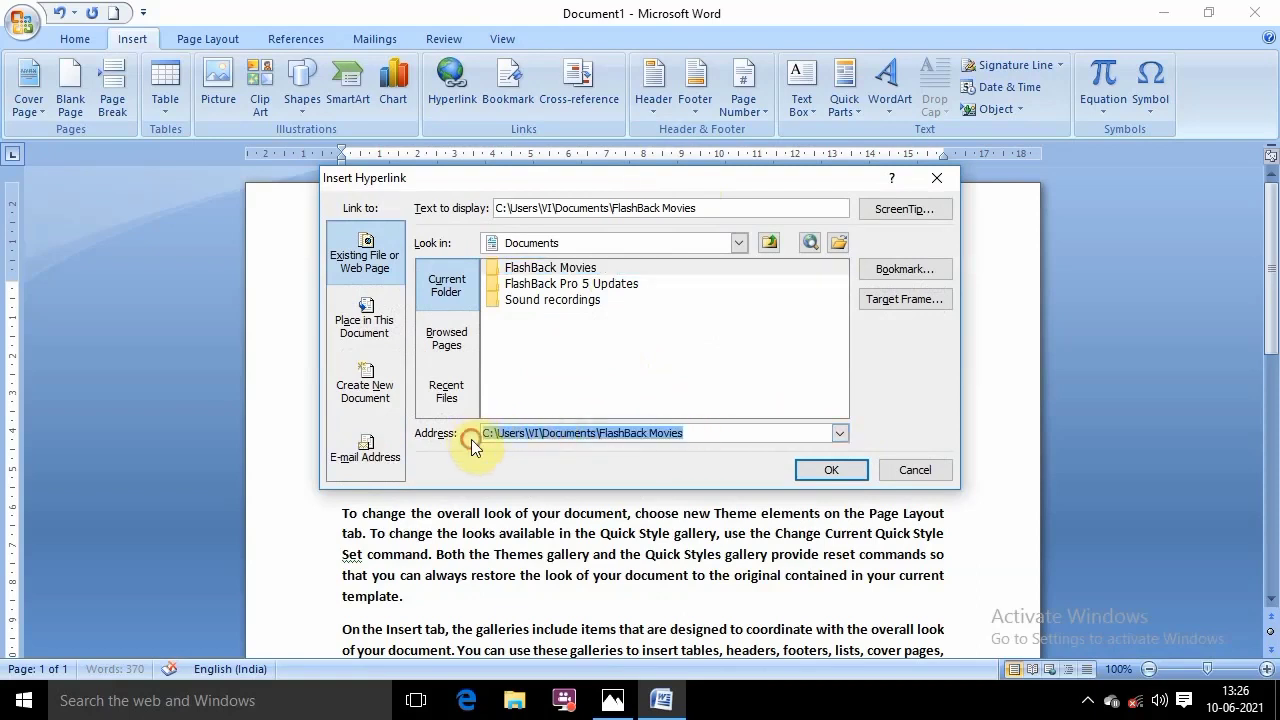
pyautogui.press('BackSpace')
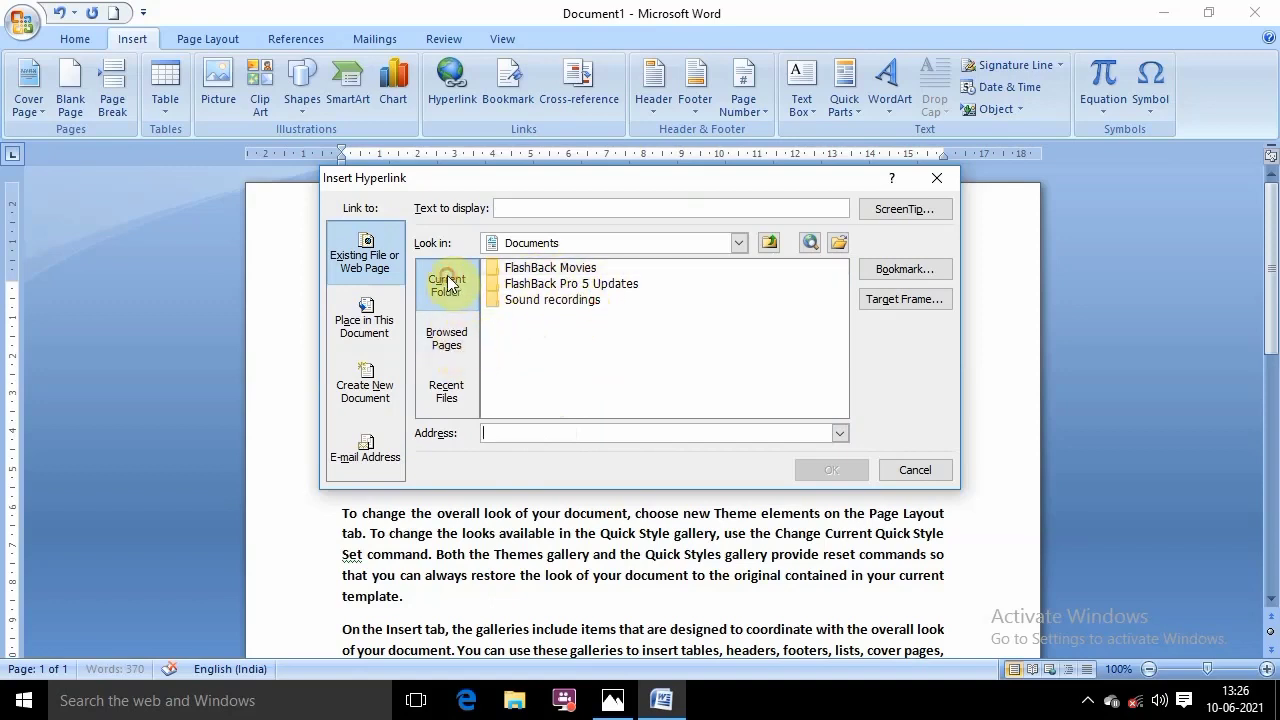
# Browse the Documents and FlashBack folders looking for the link target
pyautogui.click(461, 346)
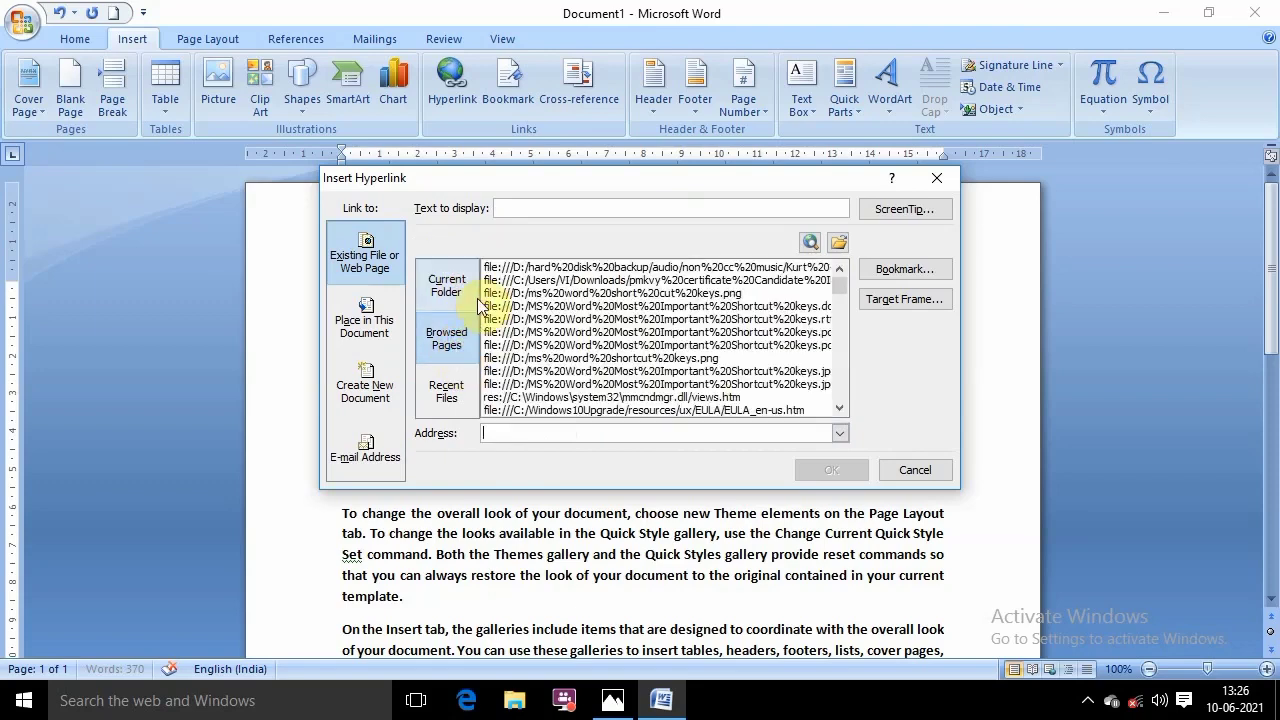
pyautogui.click(446, 285)
pyautogui.click(738, 243)
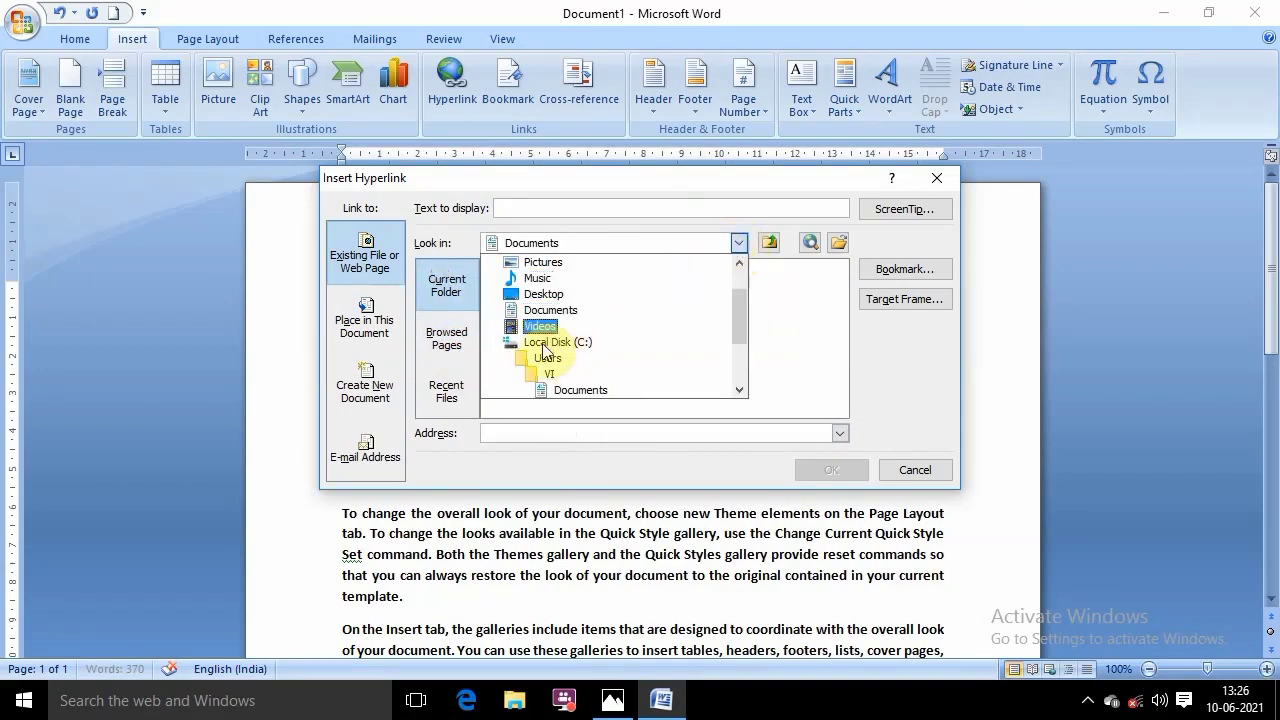
pyautogui.click(800, 351)
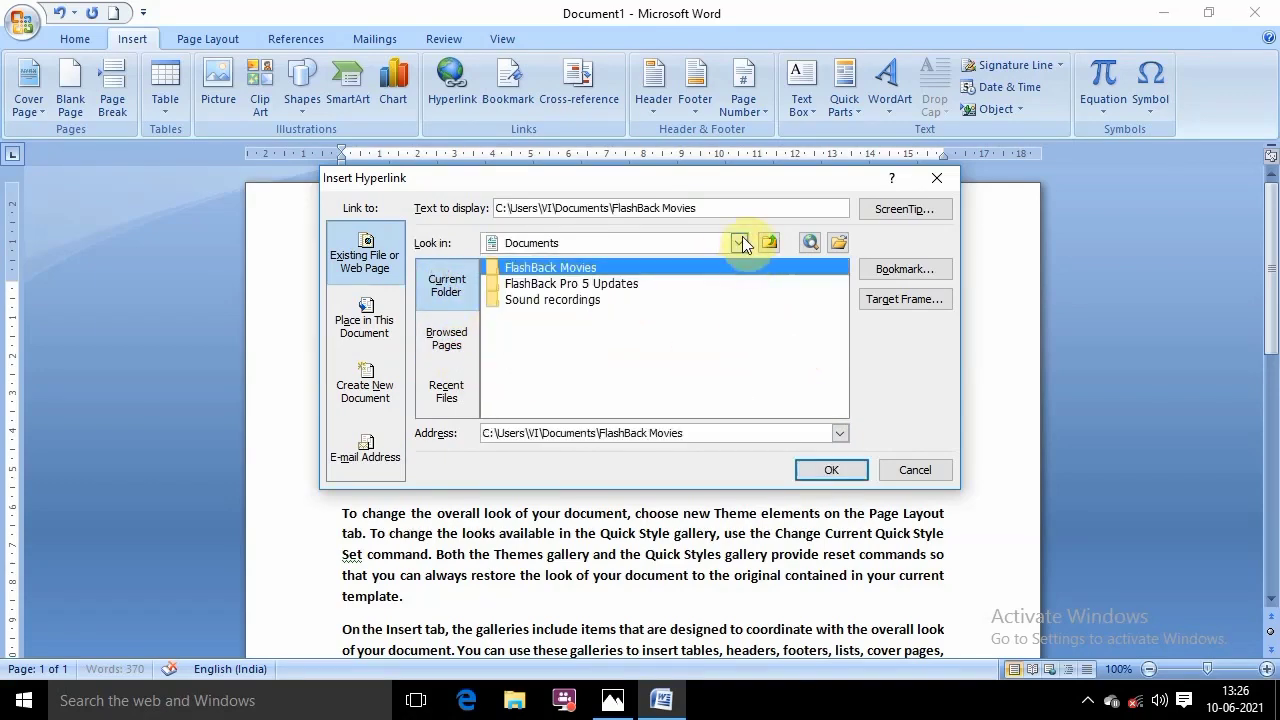
pyautogui.click(742, 243)
pyautogui.click(784, 308)
pyautogui.click(611, 285)
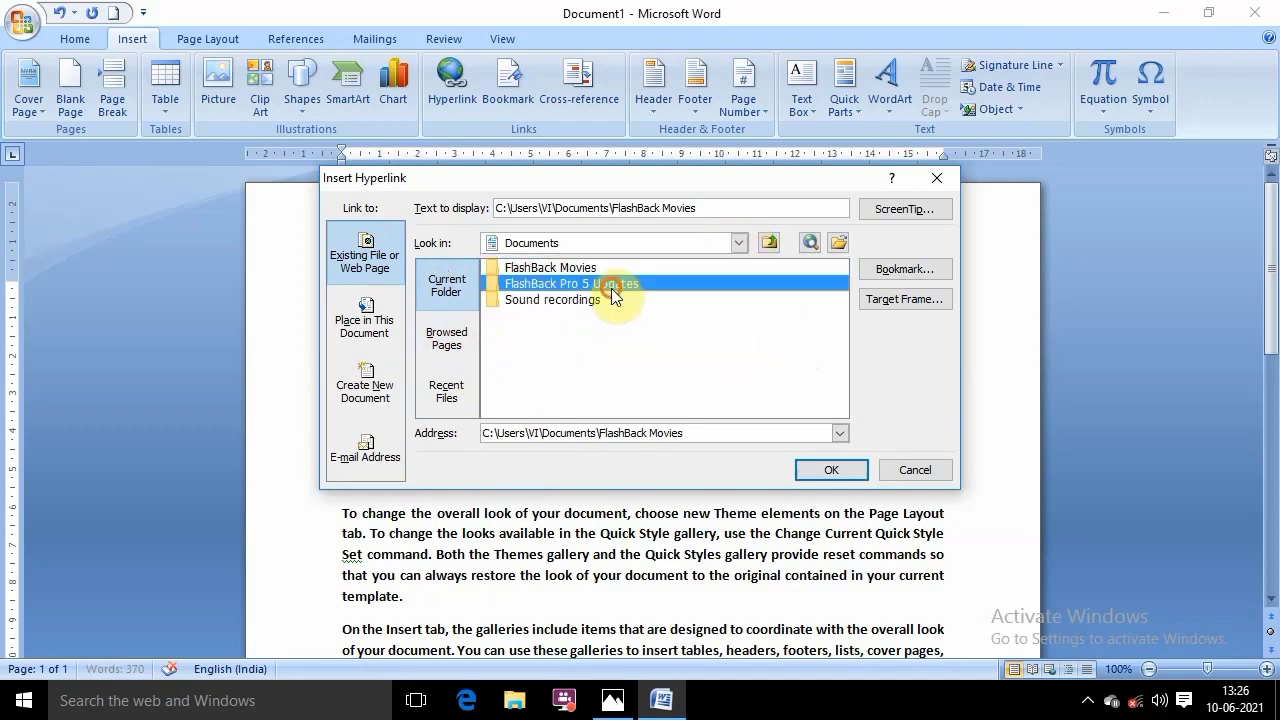
pyautogui.click(605, 300)
pyautogui.click(590, 267)
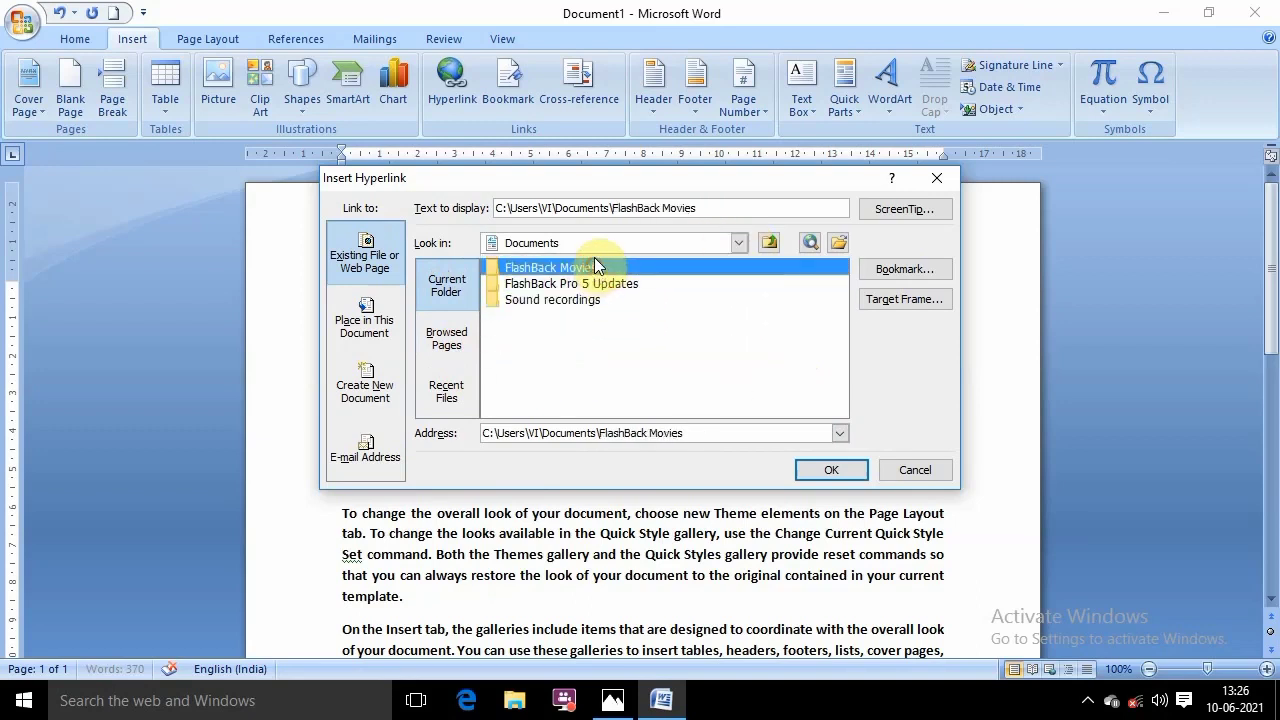
# Go to Downloads, pick the PMKVY certificate PDF and insert it as a link
pyautogui.click(740, 242)
pyautogui.scroll(-1, 640, 365)
pyautogui.scroll(-1, 640, 365)
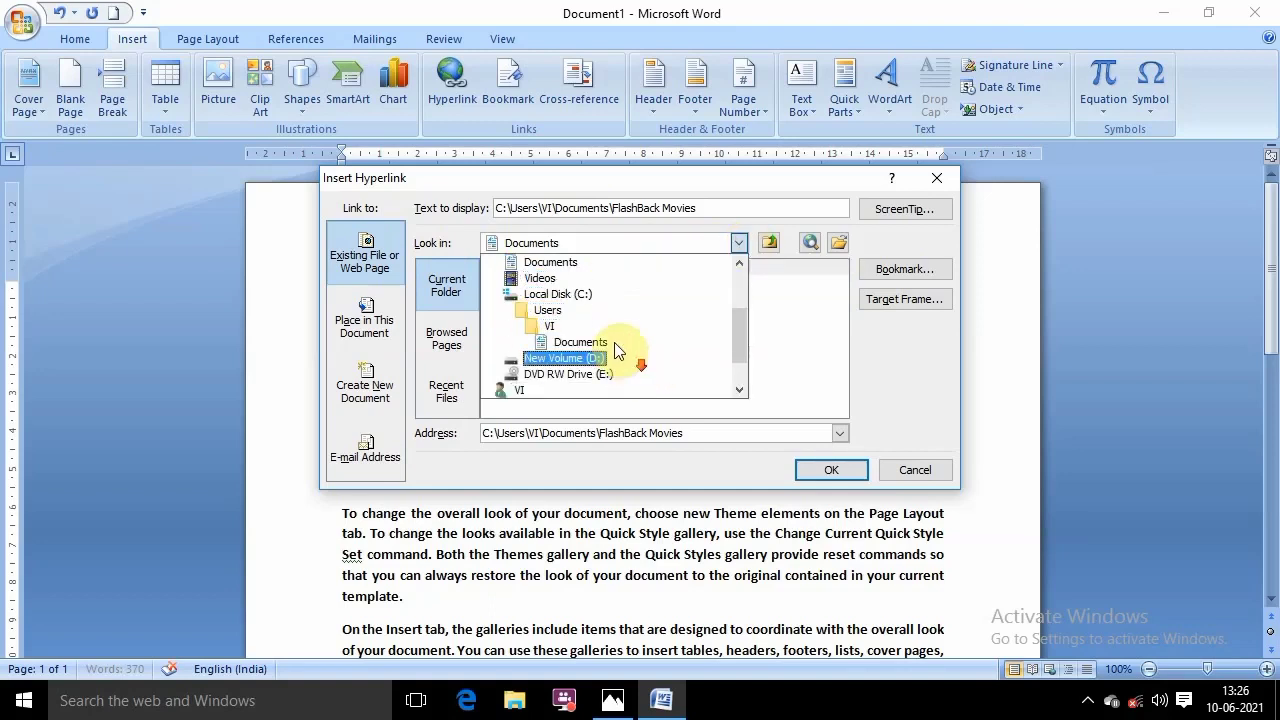
pyautogui.click(560, 358)
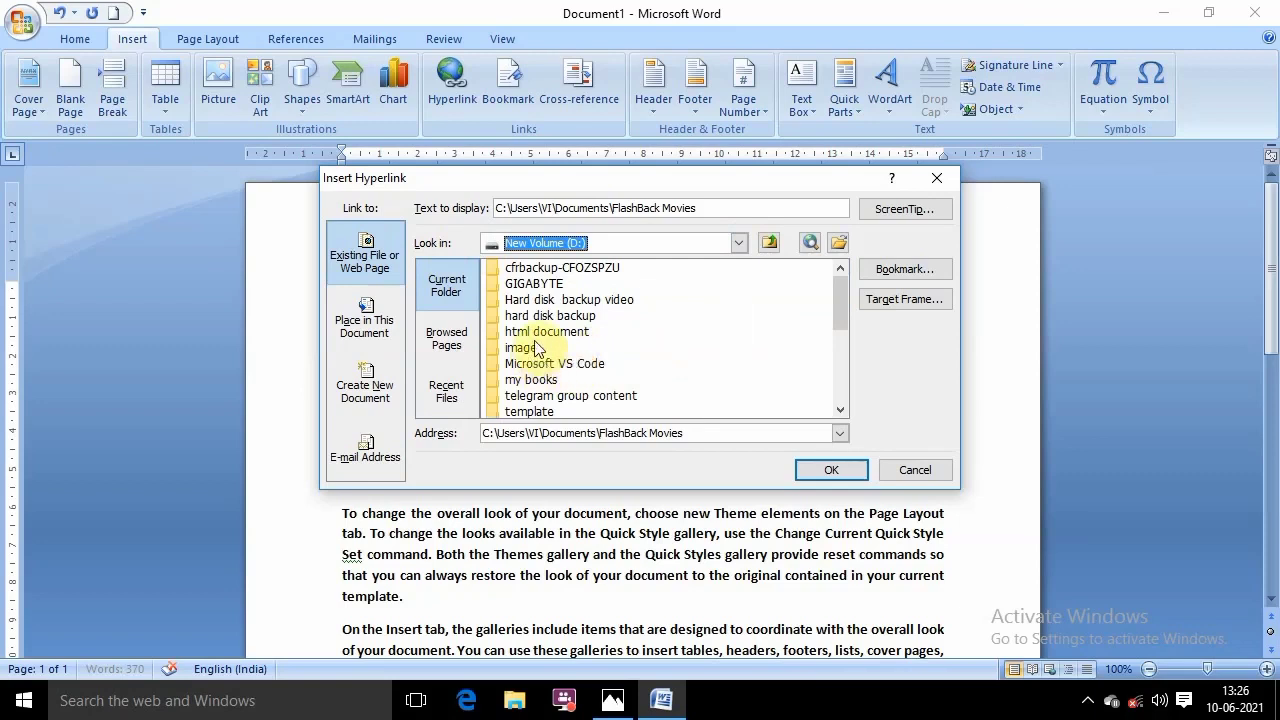
pyautogui.click(738, 243)
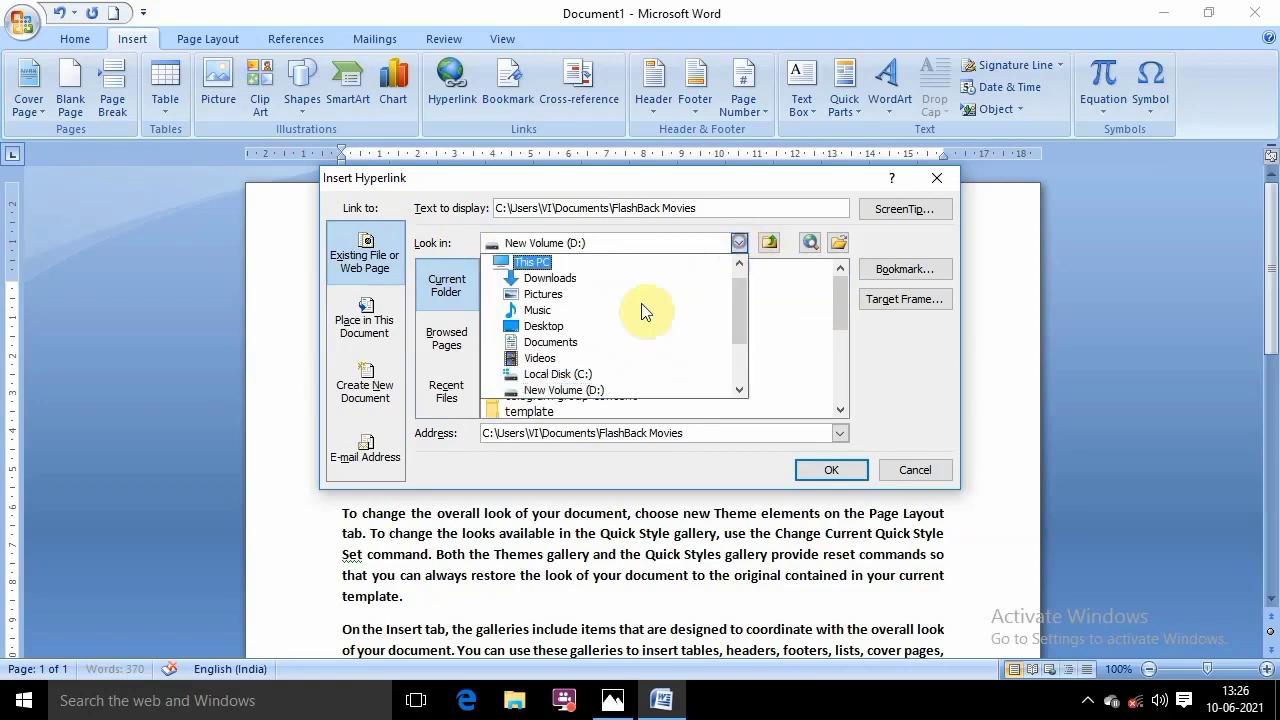
pyautogui.click(548, 294)
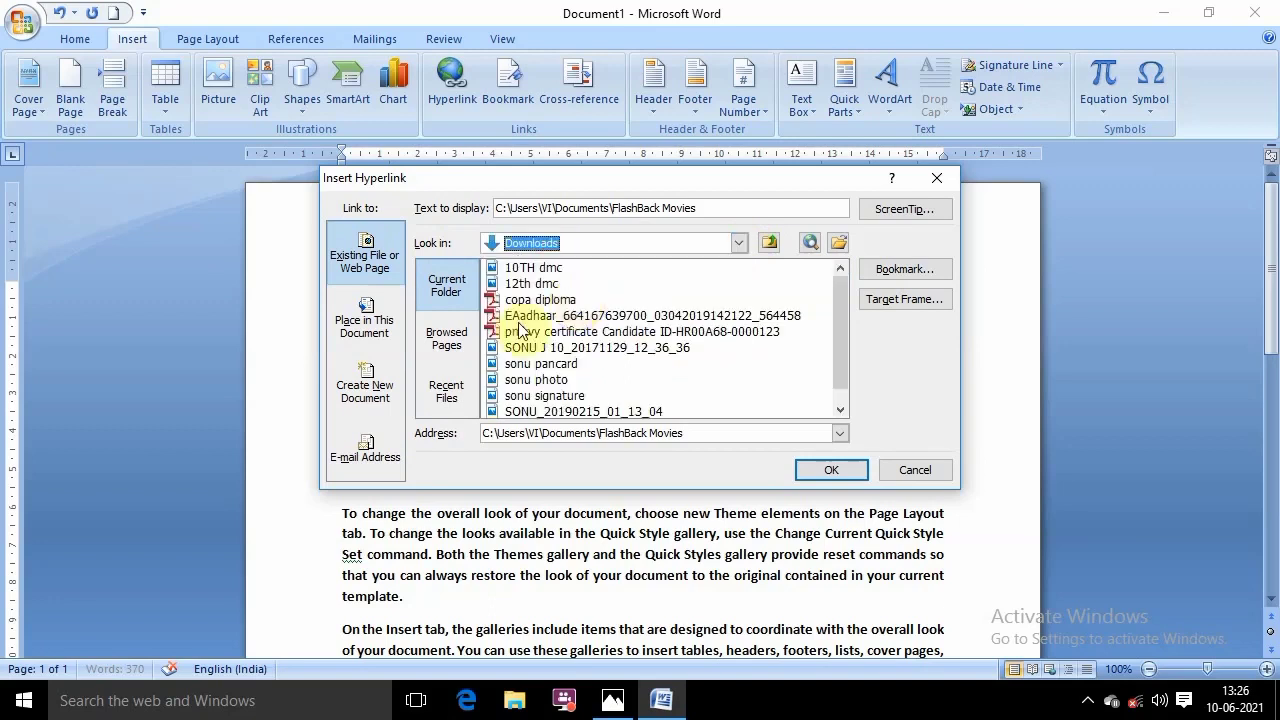
pyautogui.click(600, 333)
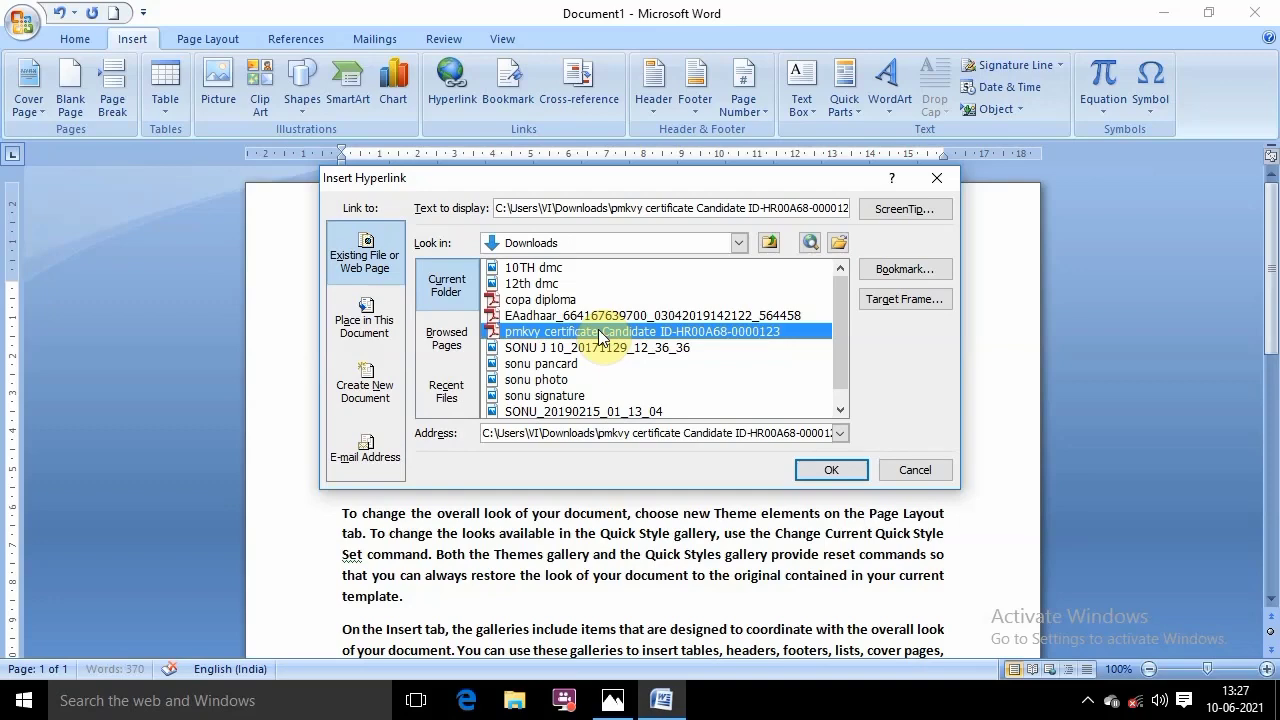
pyautogui.click(829, 469)
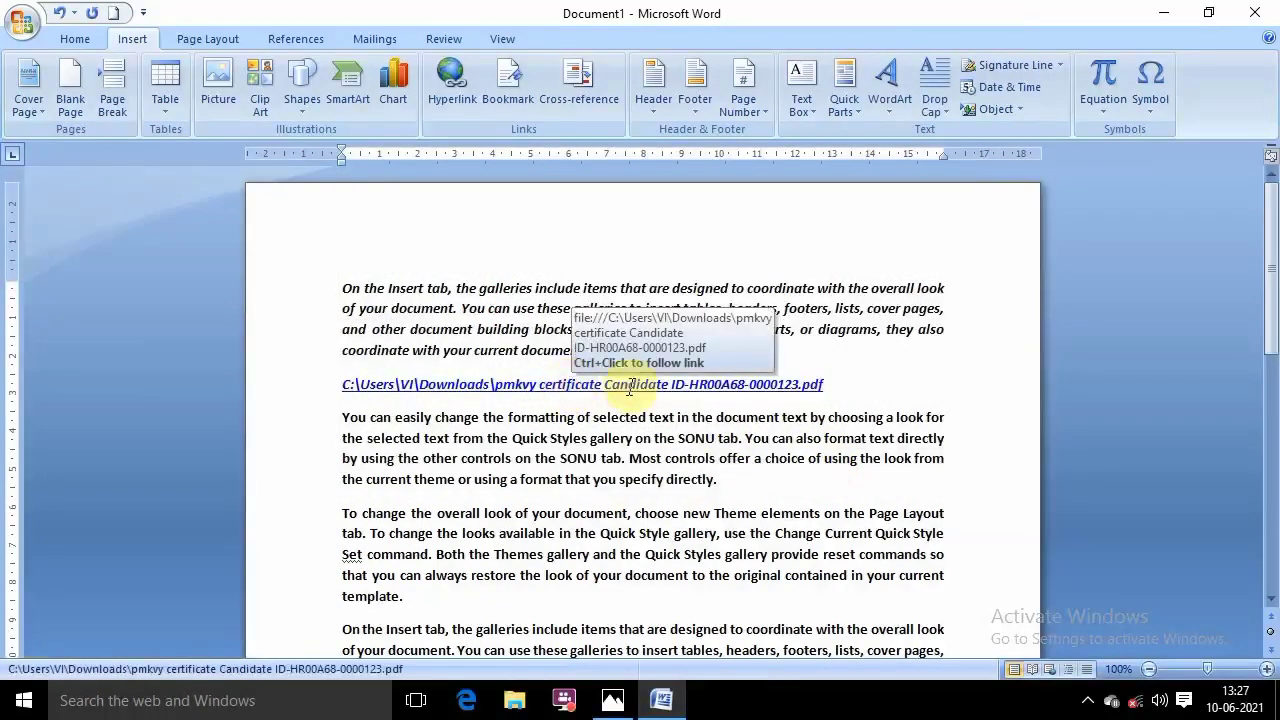
# Delete the inserted file-path link and leave an empty line in its place
pyautogui.moveTo(847, 385); pyautogui.dragTo(342, 390)
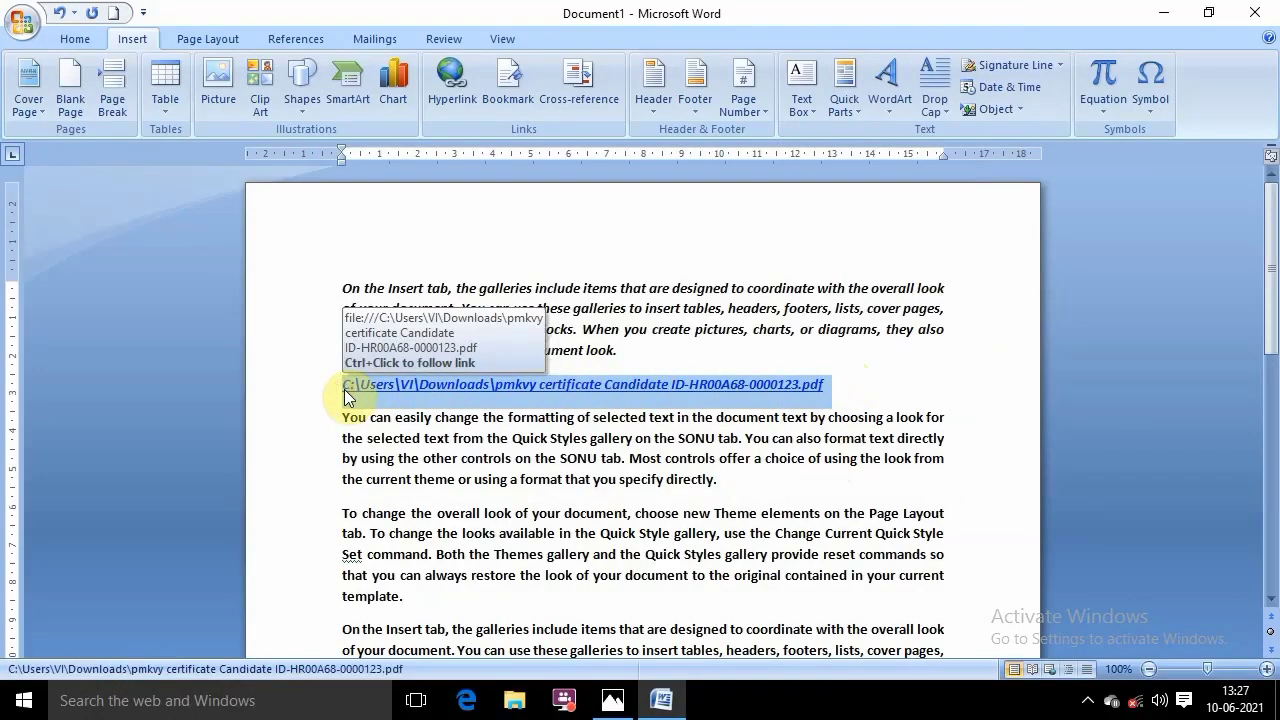
pyautogui.press('Delete')
pyautogui.press('Return')
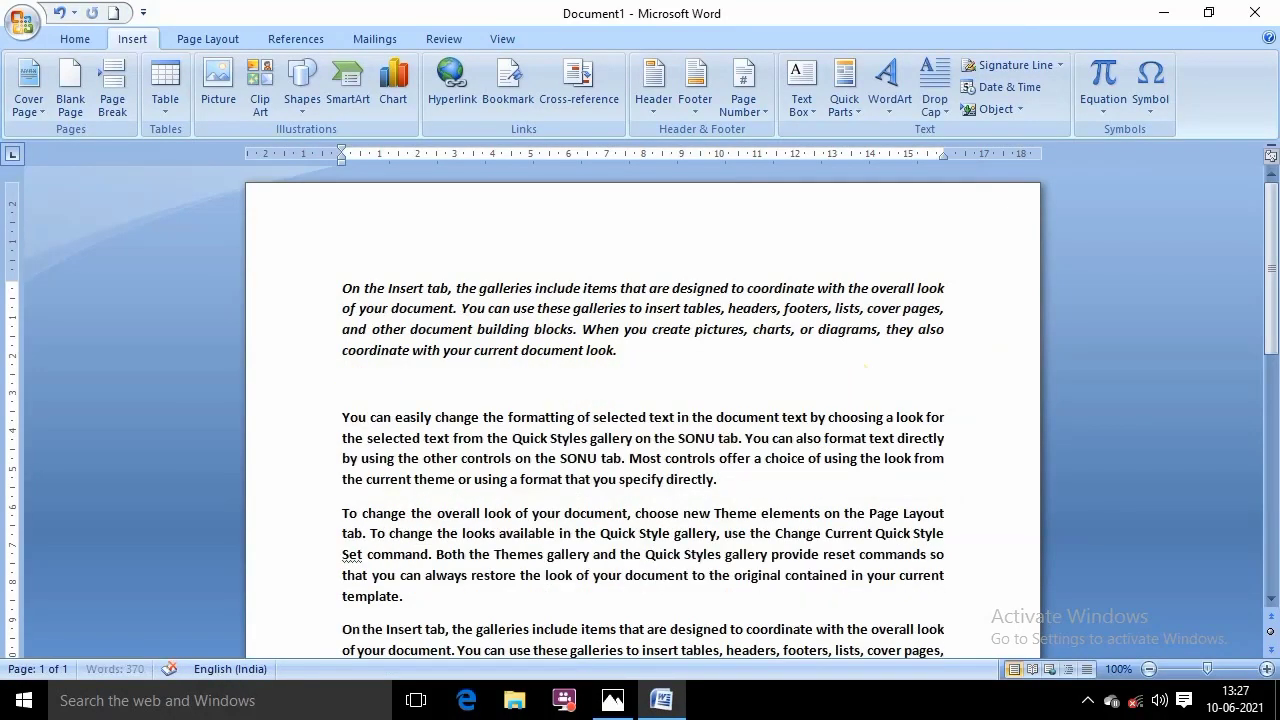
# Start a new hyperlink targeting the PMKVY certificate PDF in Downloads
pyautogui.hotkey('ctrl', 'k')
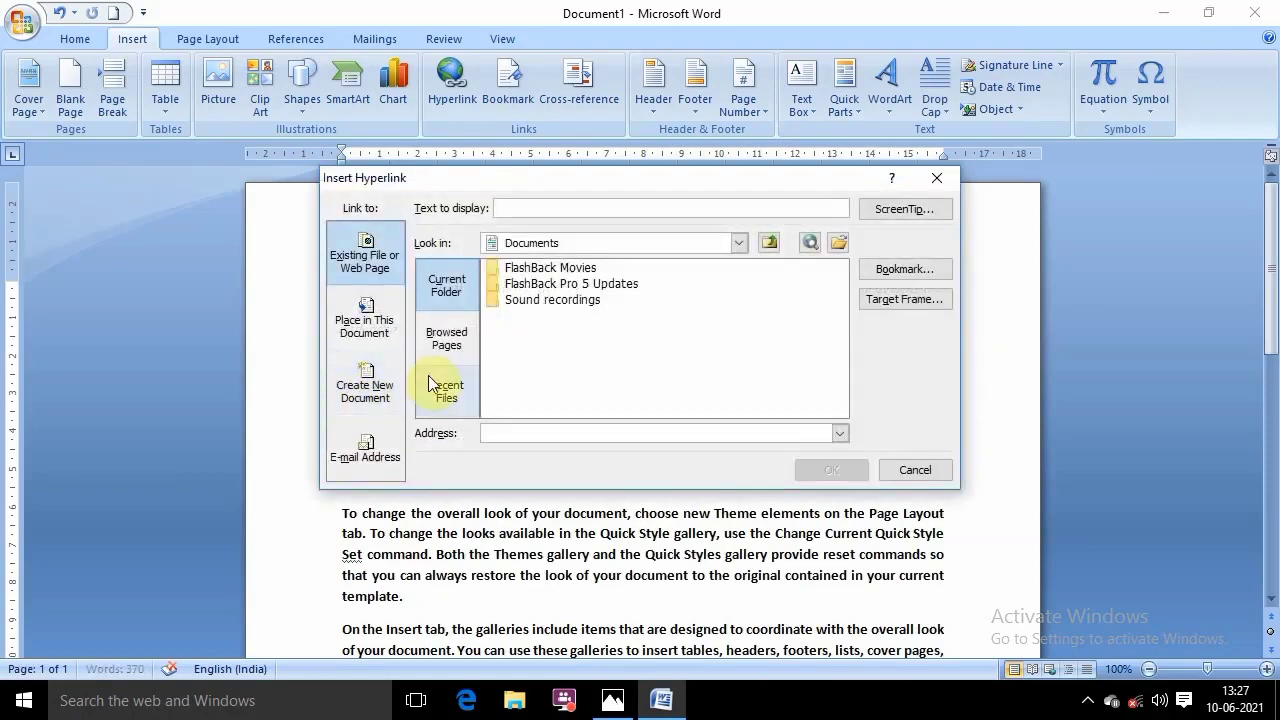
pyautogui.click(737, 243)
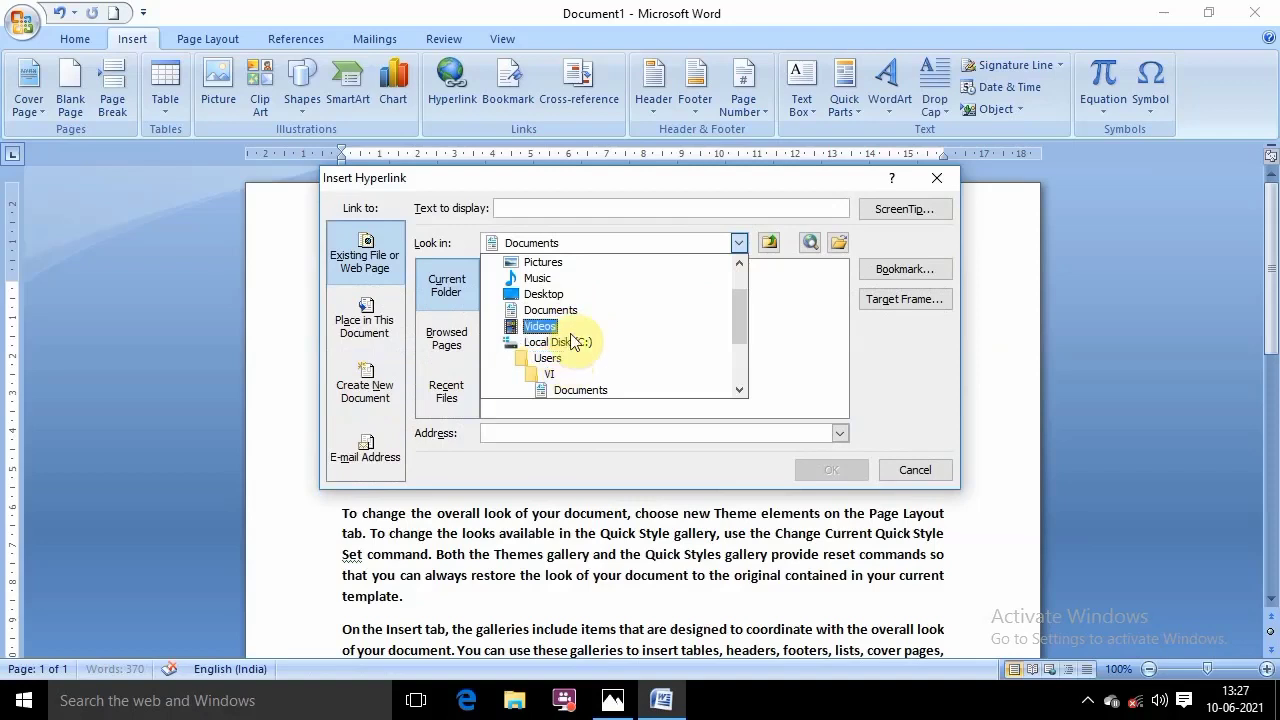
pyautogui.scroll(1, 568, 330)
pyautogui.click(549, 278)
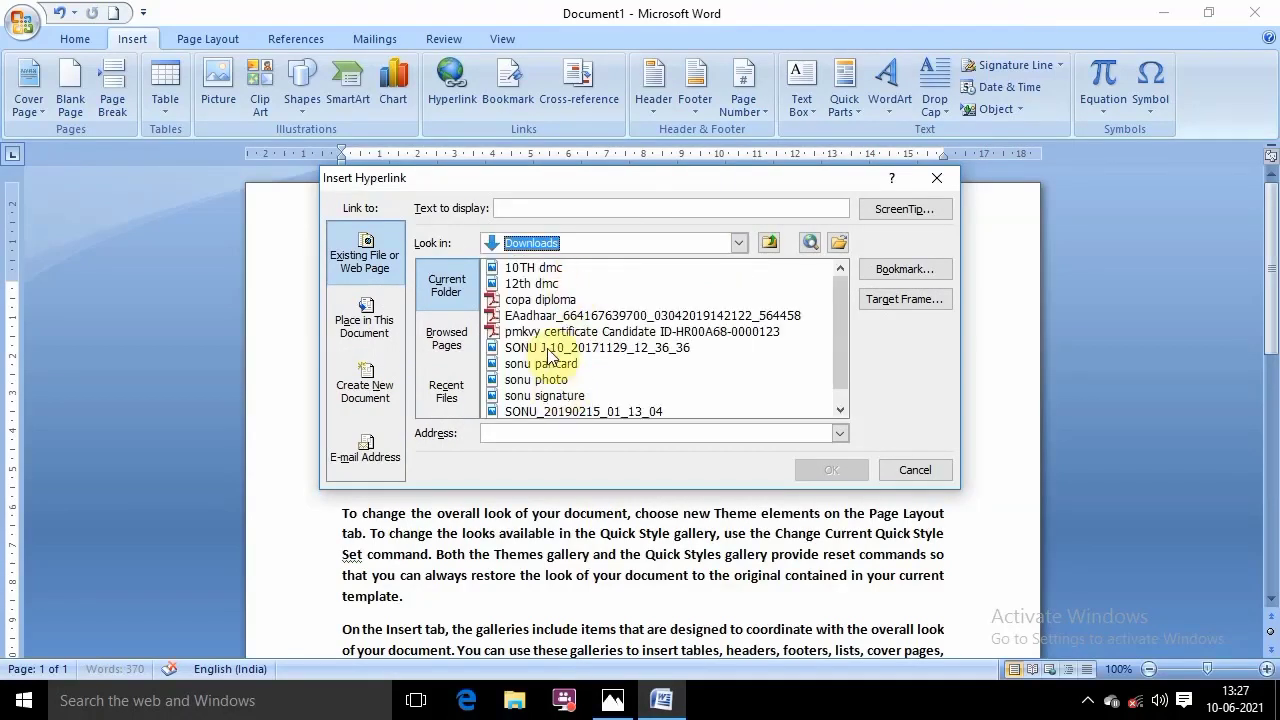
pyautogui.click(575, 333)
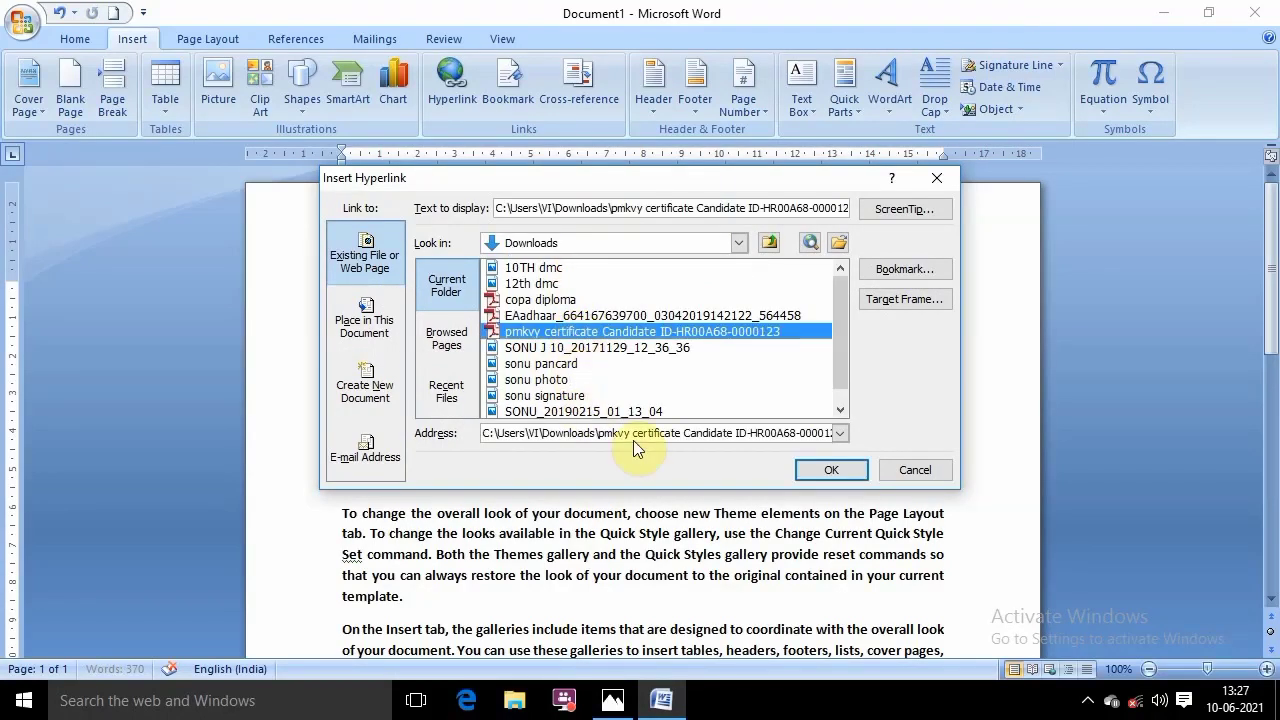
pyautogui.click(594, 434)
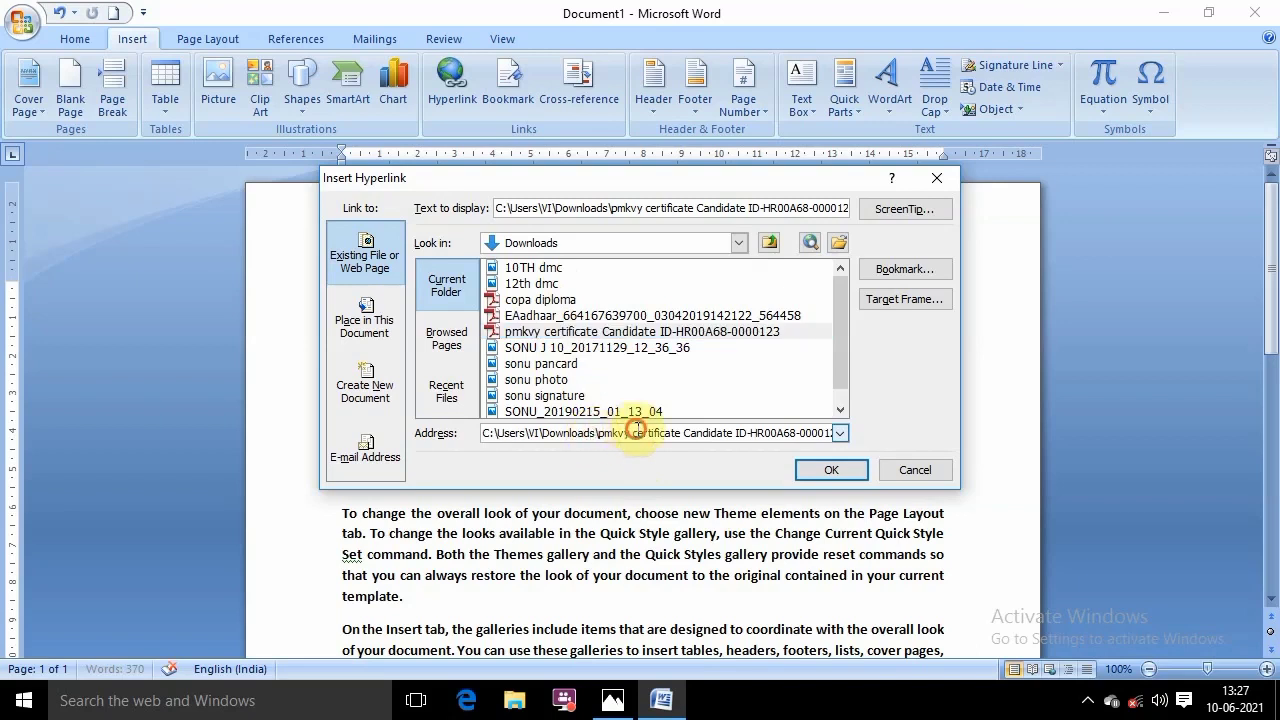
# Set the link's display text to the PMKVY diploma title and insert it
pyautogui.click(630, 207)
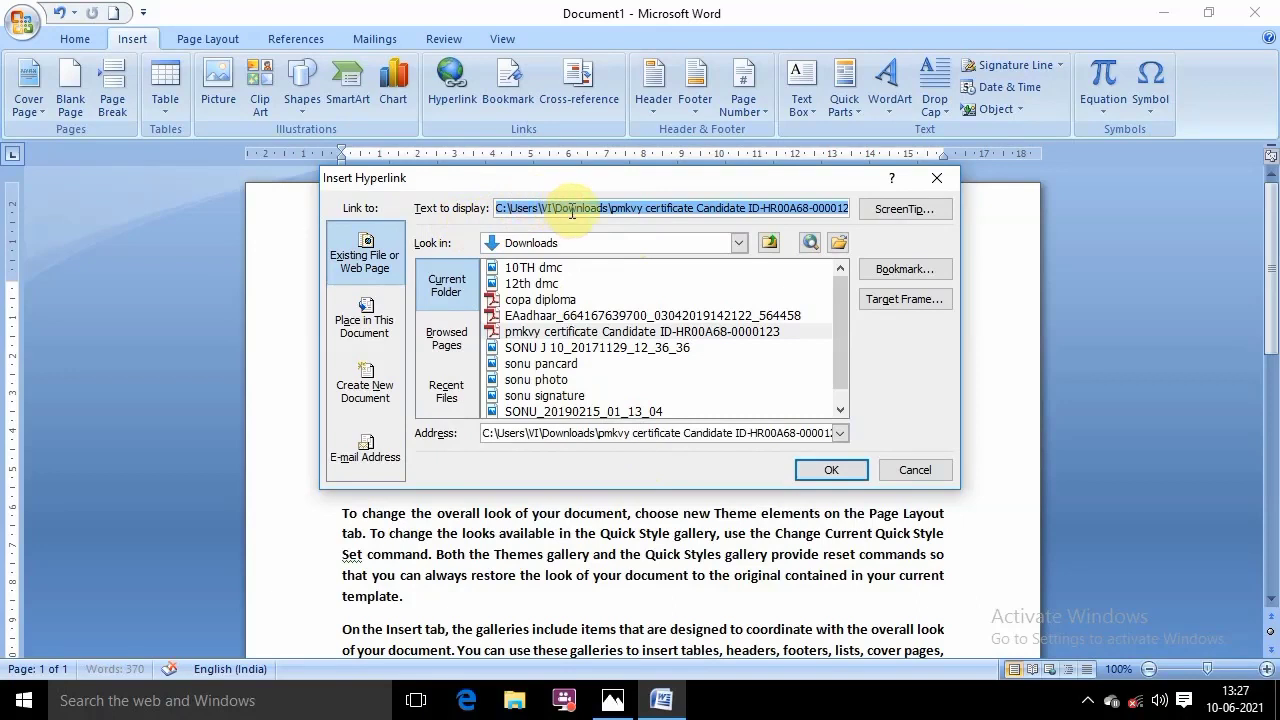
pyautogui.write('SONU Diploma PMKVY')
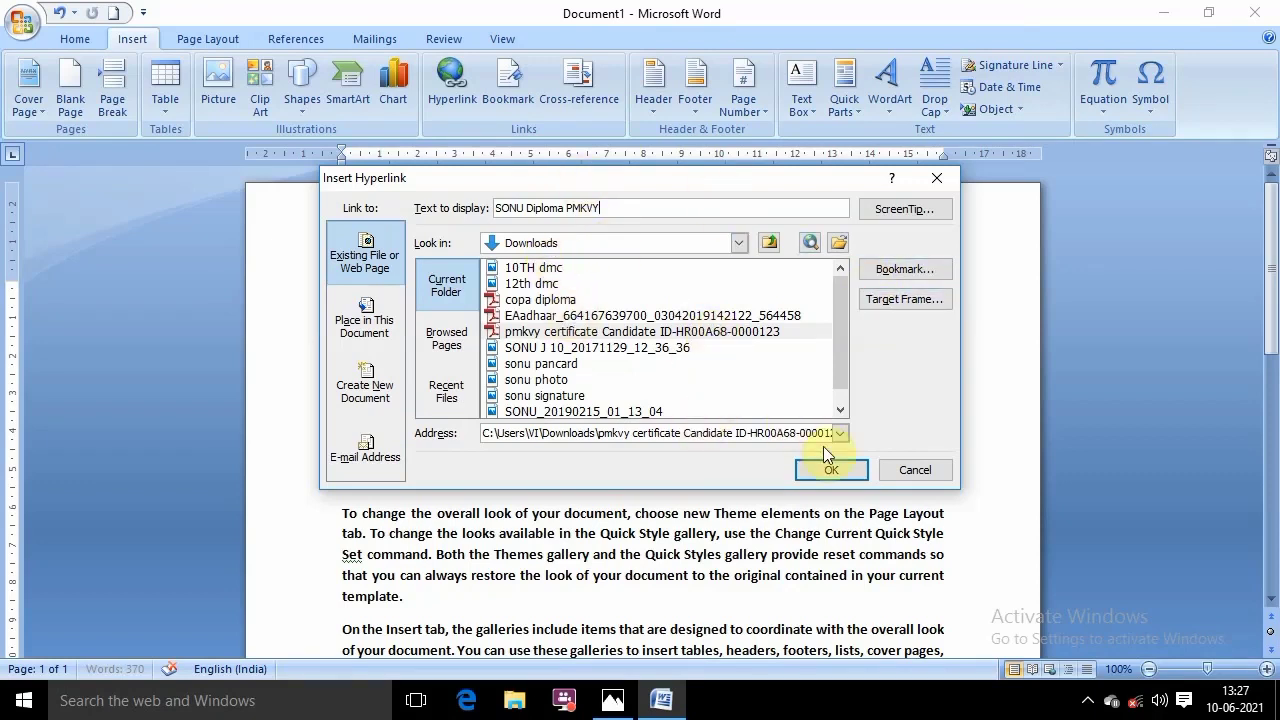
pyautogui.moveTo(500, 208); pyautogui.dragTo(600, 208)
pyautogui.click(598, 434)
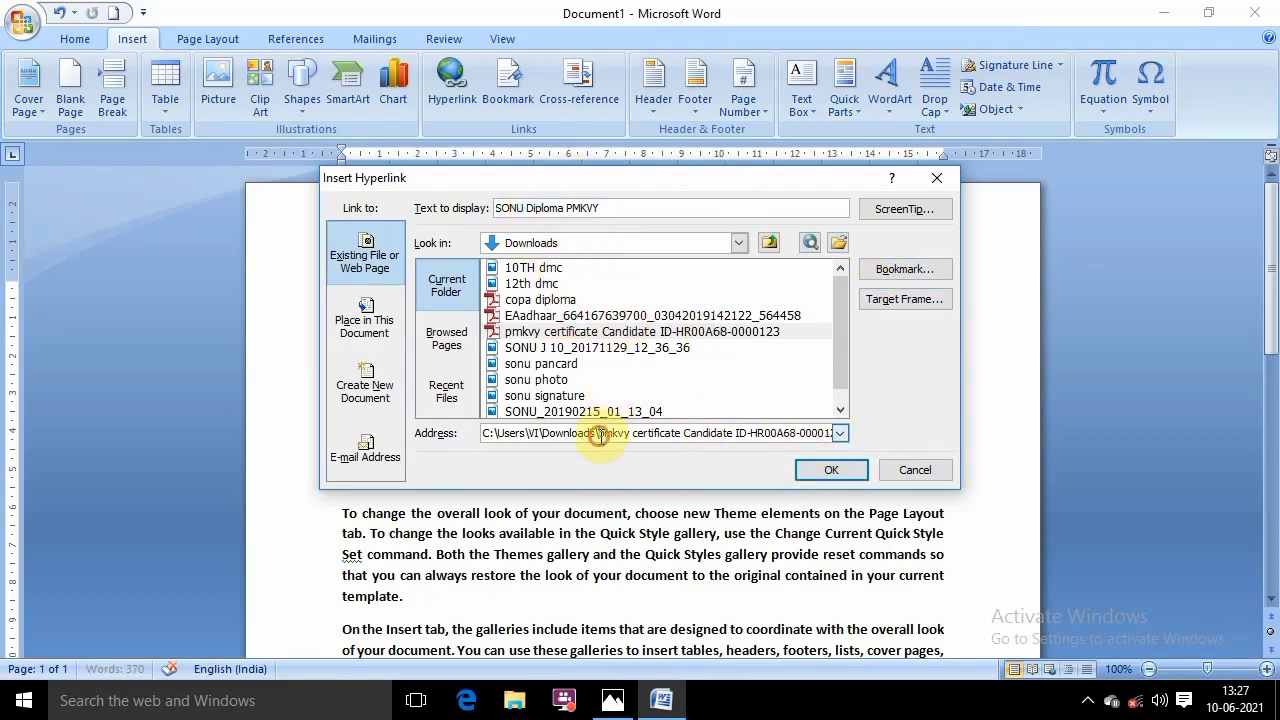
pyautogui.moveTo(598, 434); pyautogui.dragTo(510, 434)
pyautogui.click(537, 434)
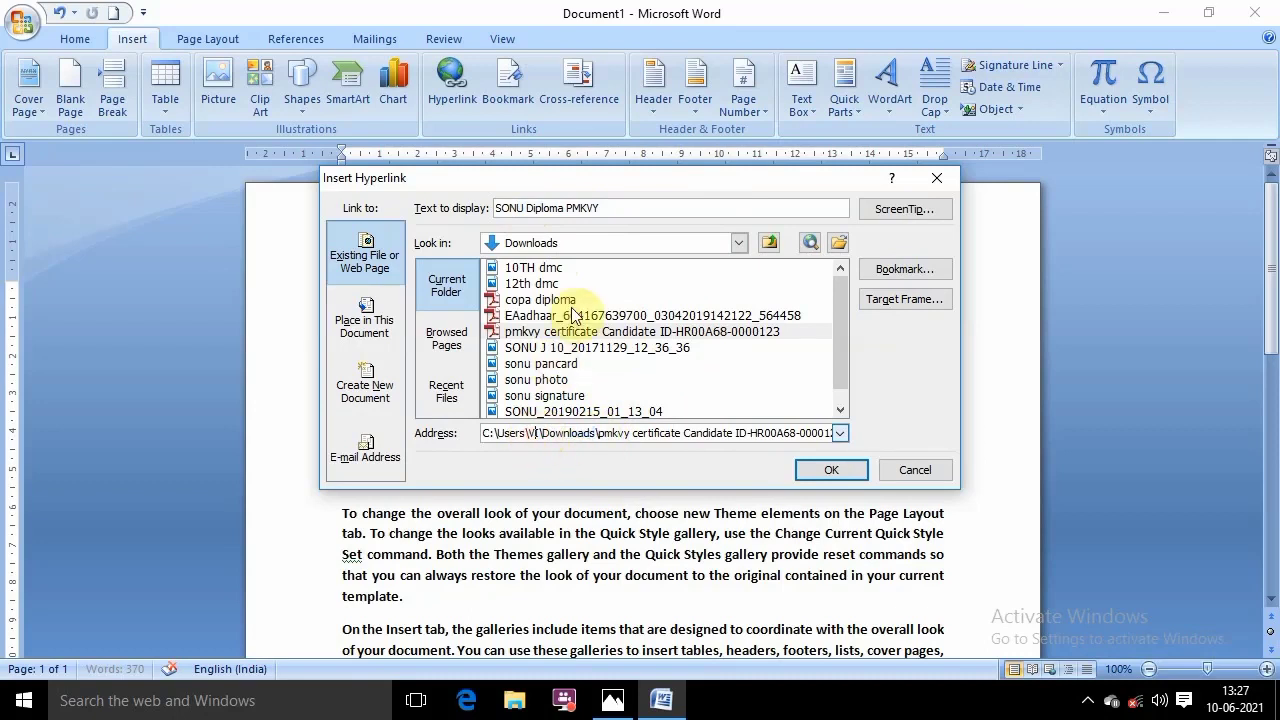
pyautogui.click(827, 472)
# Put the diploma link on its own line and Ctrl+click it to open the certificate PDF
pyautogui.press('Return')
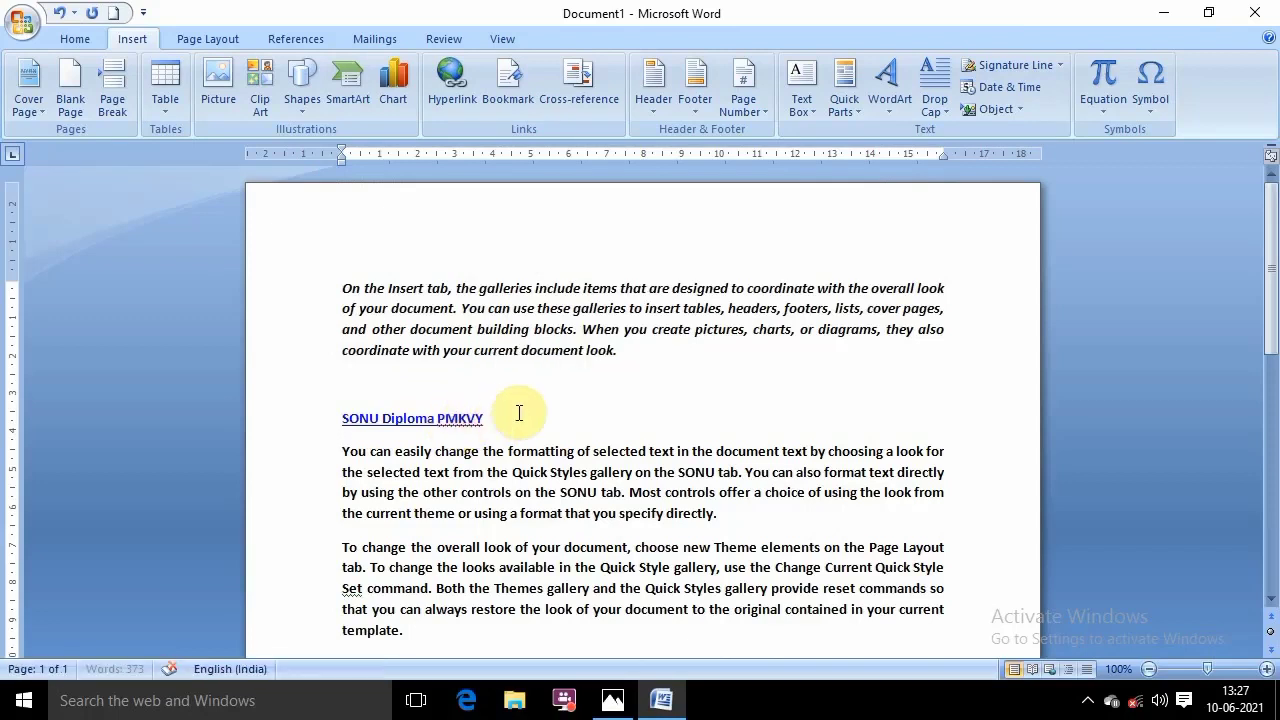
pyautogui.click(515, 412)
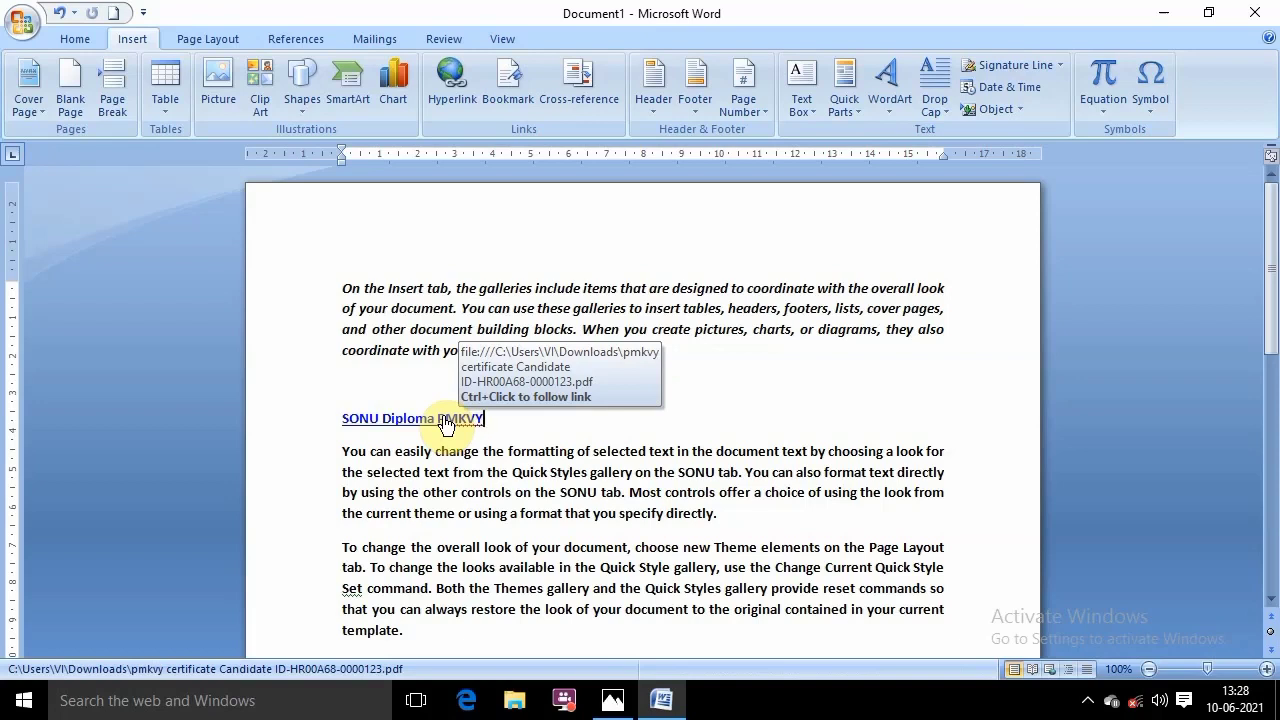
pyautogui.keyDown('ctrl'); pyautogui.click(445, 423); pyautogui.keyUp('ctrl')
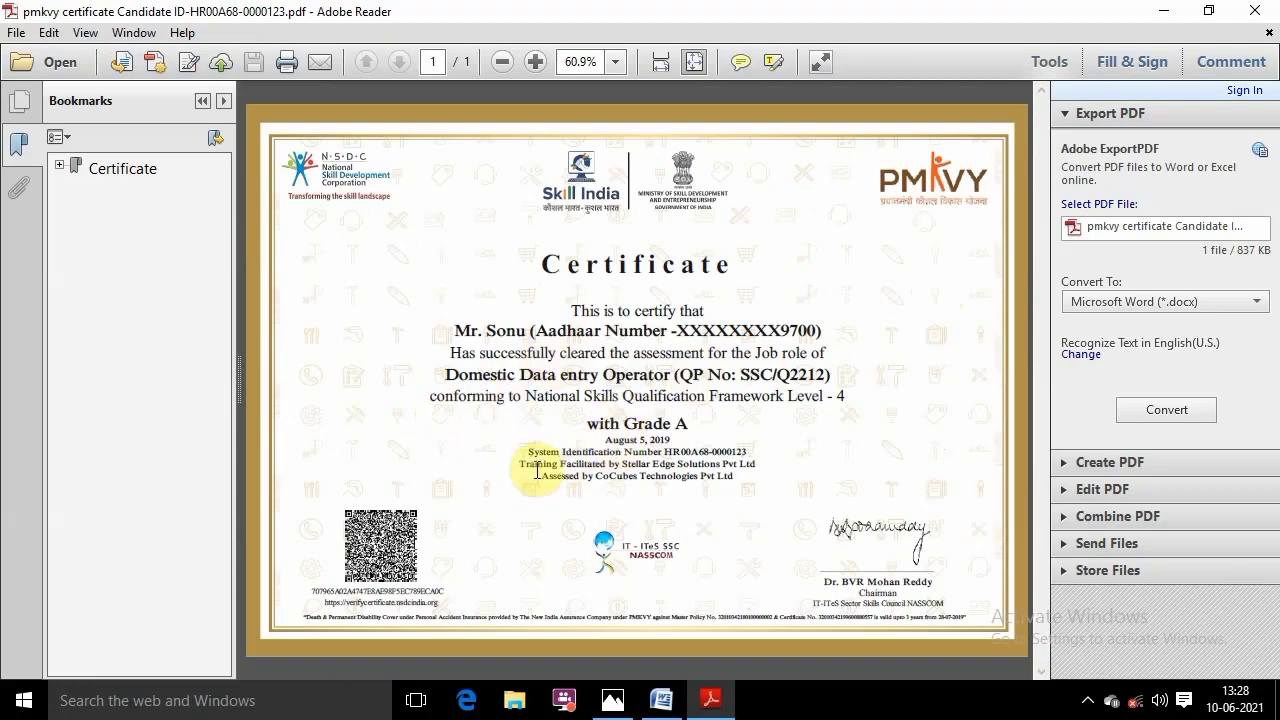
# Select the Grade A text on the certificate, then close Adobe Reader
pyautogui.doubleClick(621, 424)
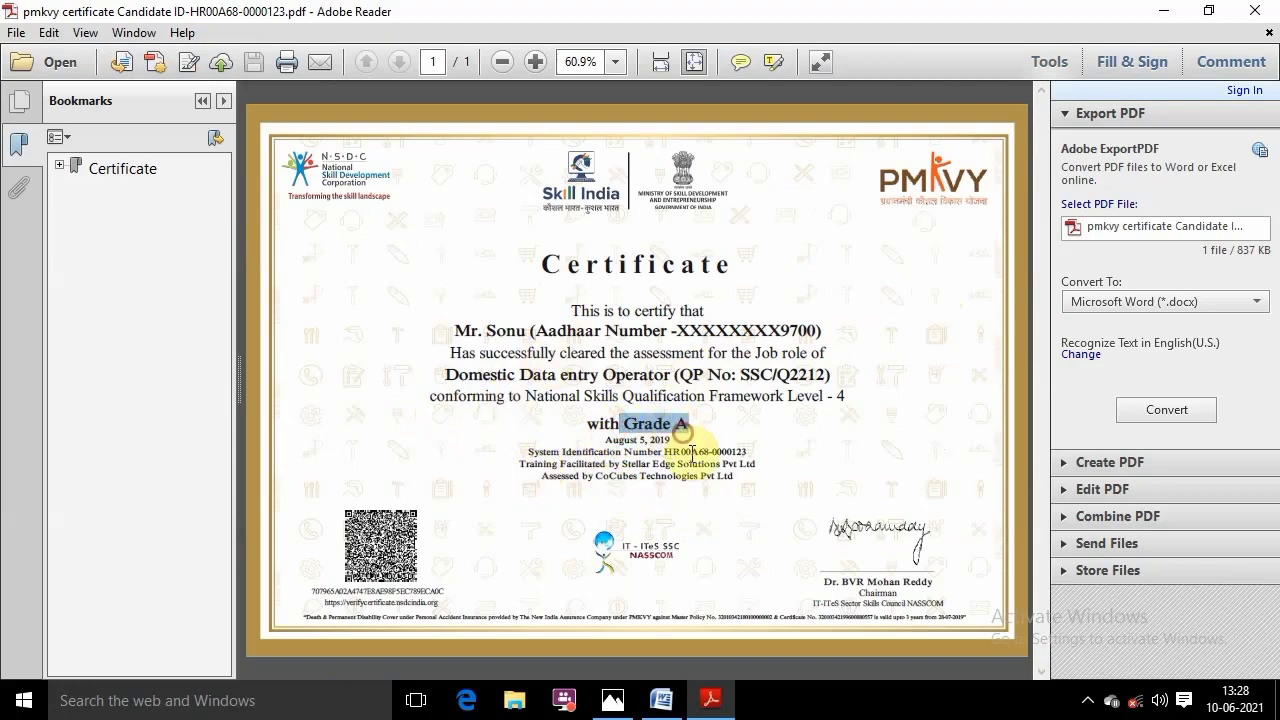
pyautogui.click(1263, 12)
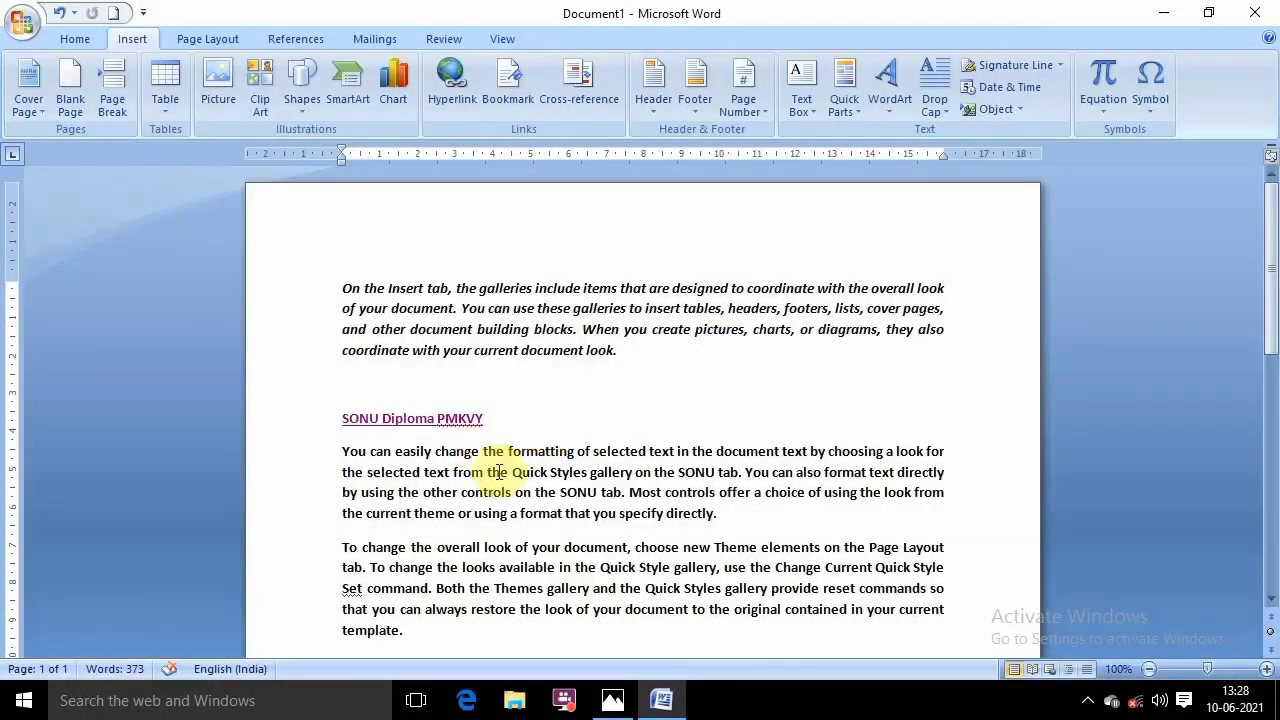
# Back in Word's Home tab, right-align the first italic paragraph, then revert it to left
pyautogui.click(613, 700)
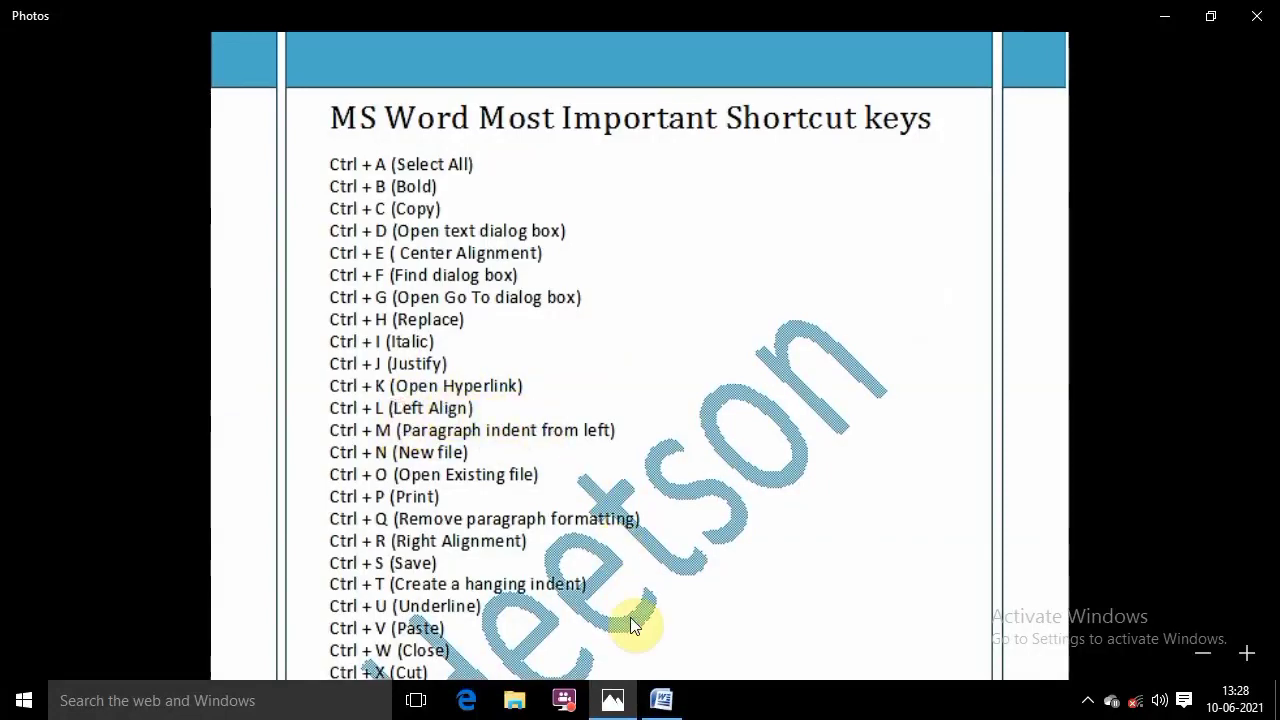
pyautogui.click(660, 700)
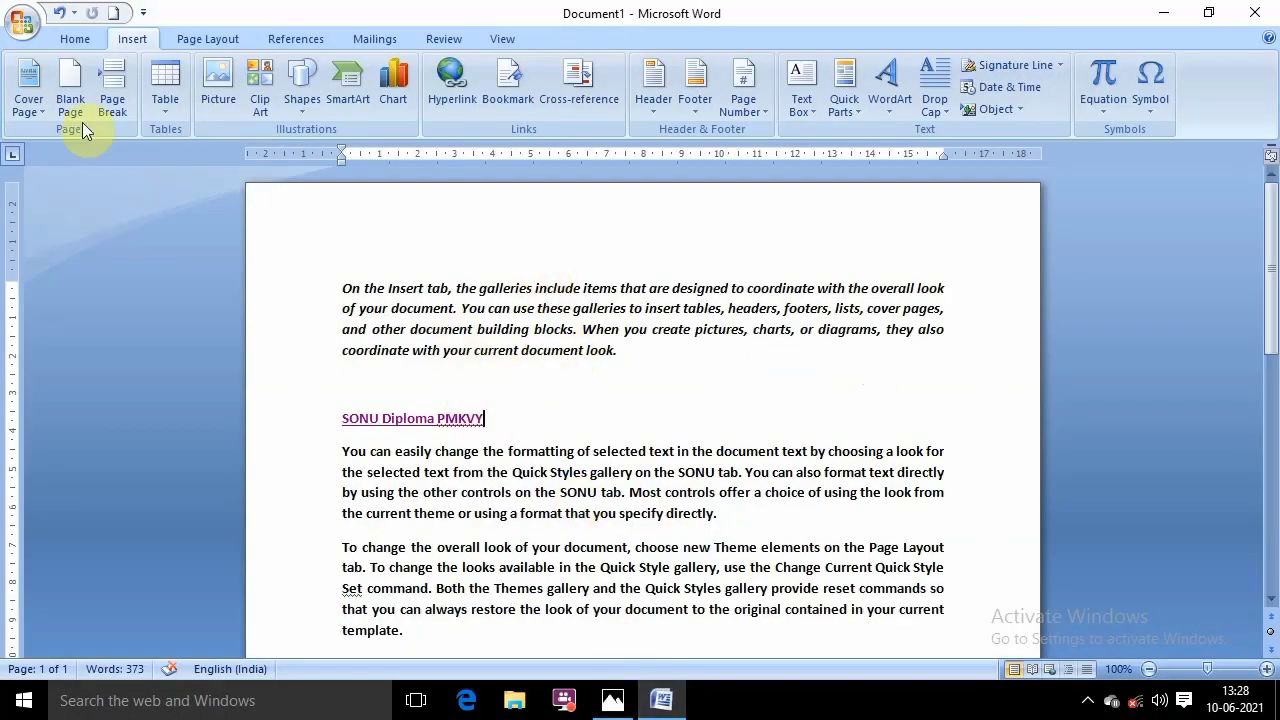
pyautogui.click(77, 38)
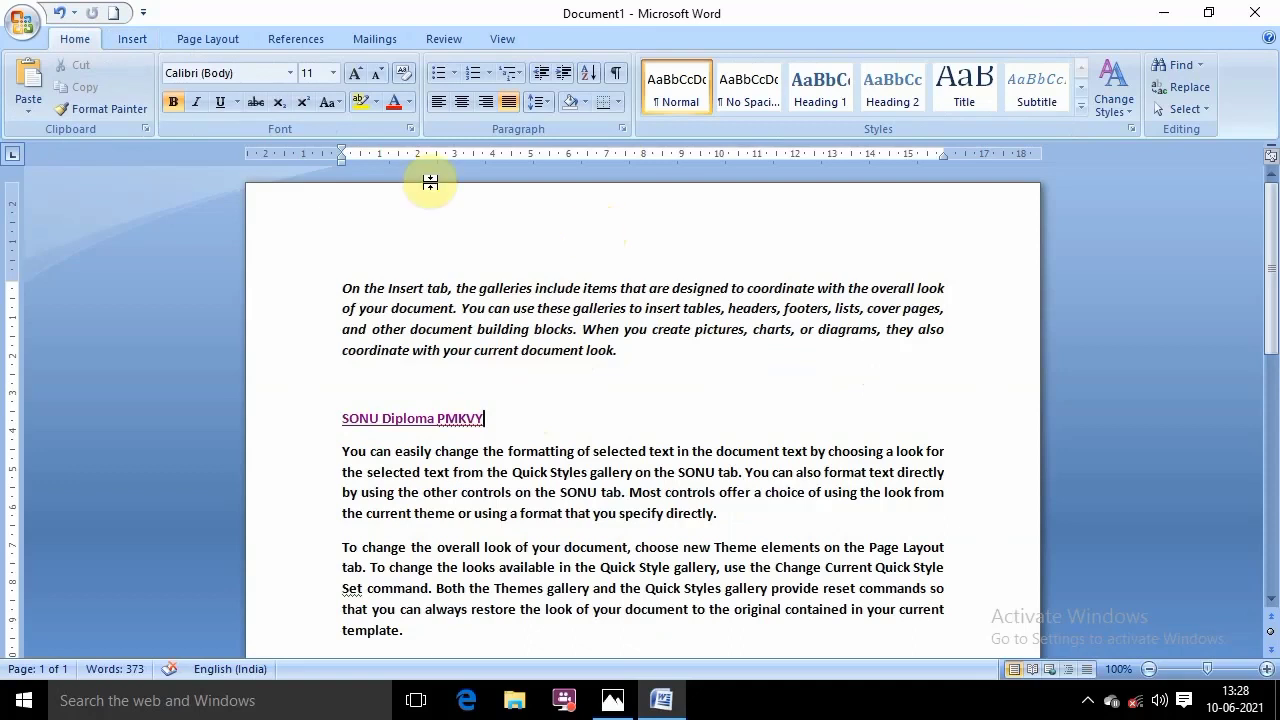
pyautogui.moveTo(617, 352); pyautogui.dragTo(366, 287)
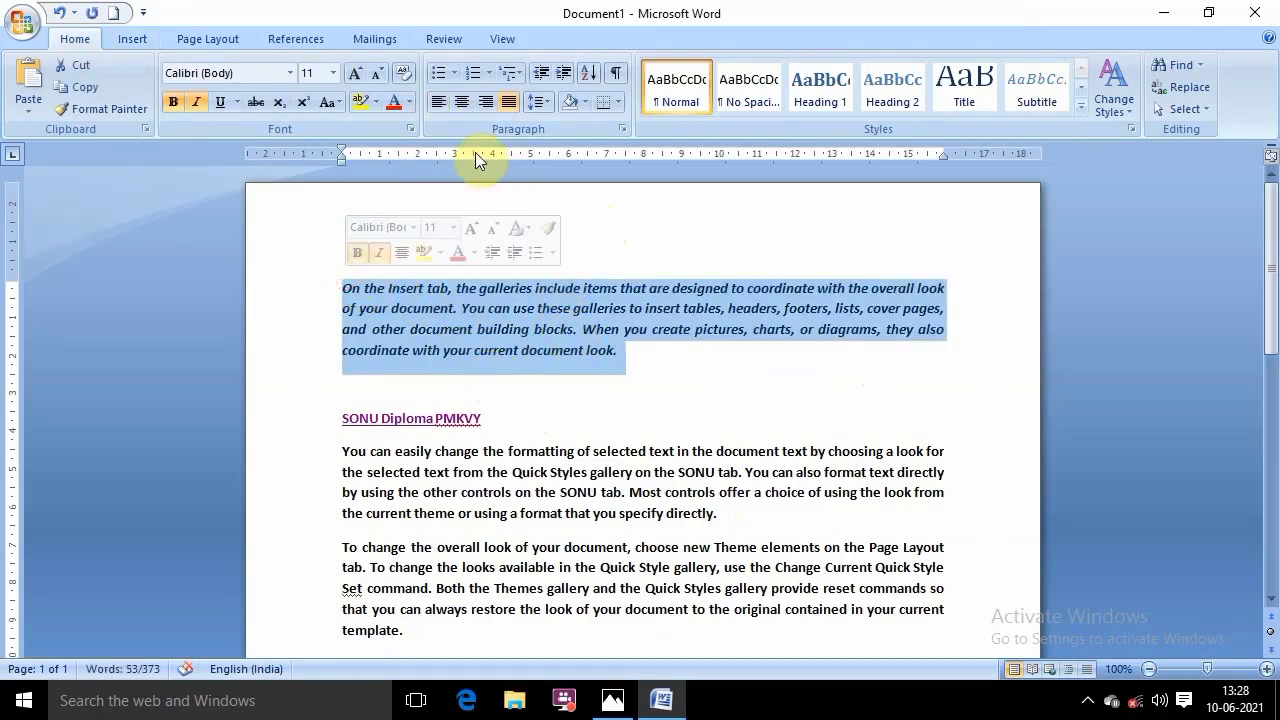
pyautogui.click(484, 103)
pyautogui.click(651, 430)
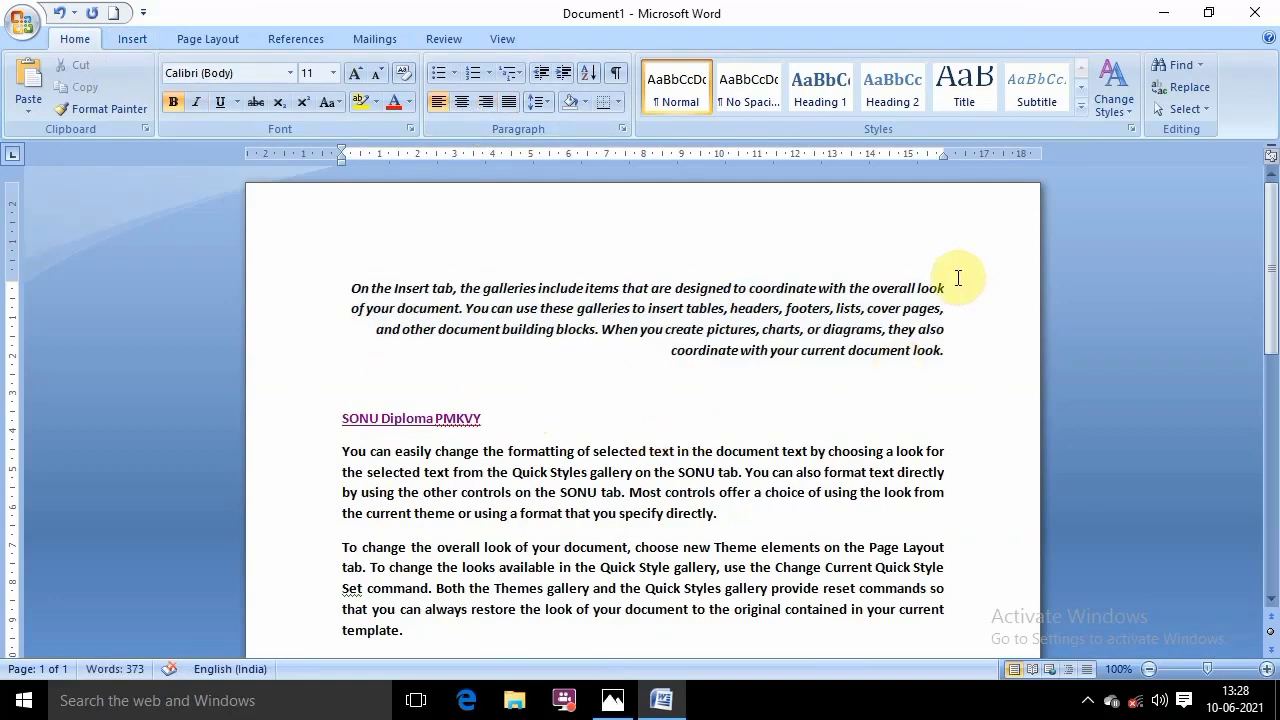
pyautogui.moveTo(950, 287); pyautogui.dragTo(506, 317)
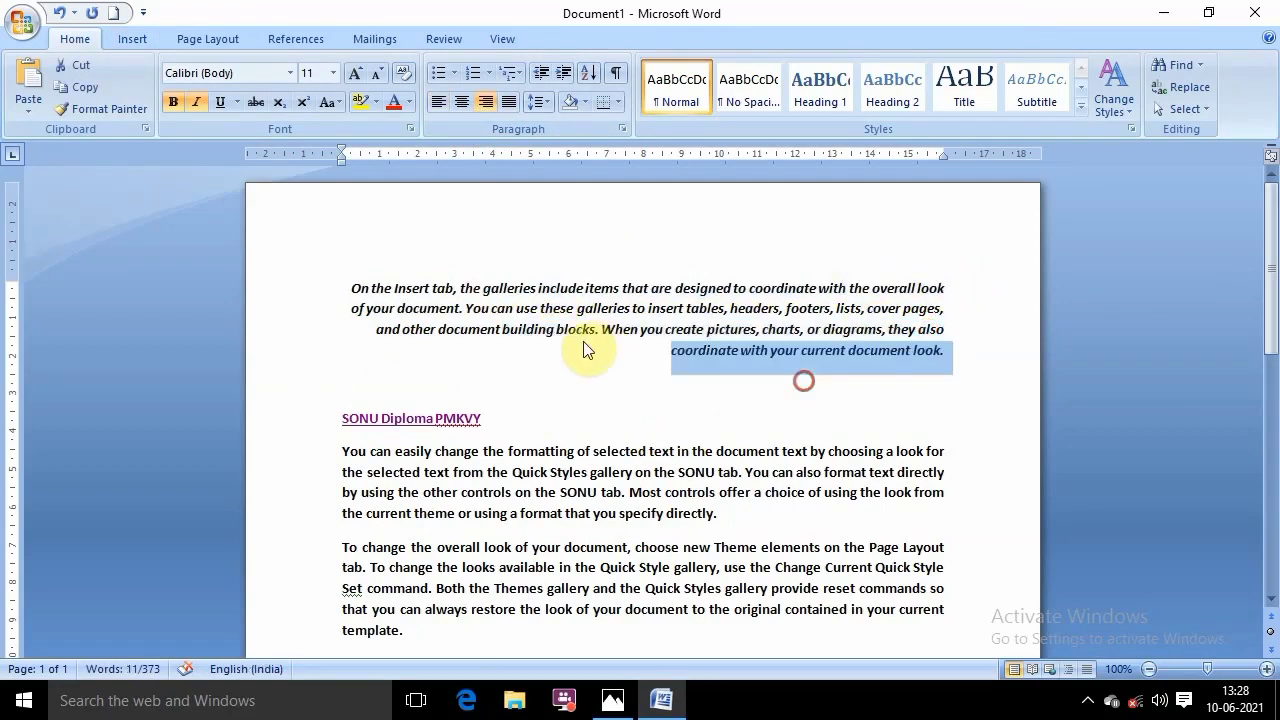
pyautogui.moveTo(804, 380)
pyautogui.mouseDown()
pyautogui.moveTo(963, 347)
pyautogui.moveTo(356, 298)
pyautogui.mouseUp()
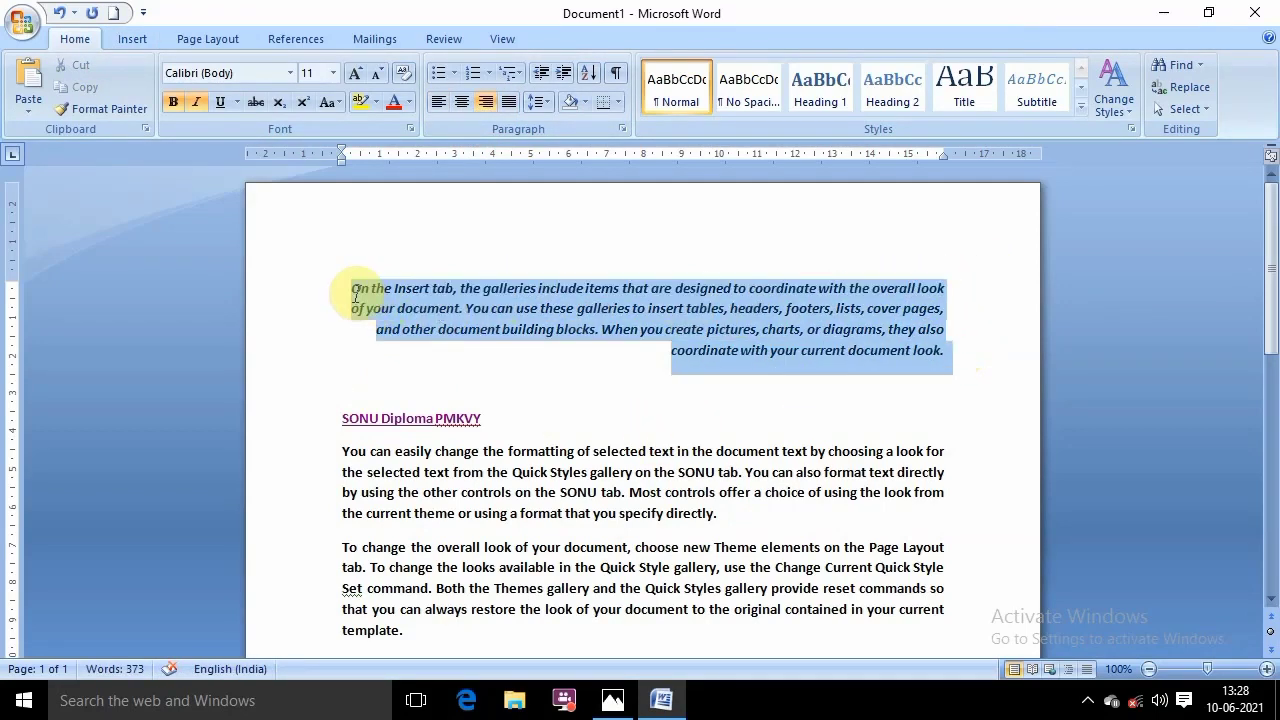
pyautogui.hotkey('ctrl', 'l')
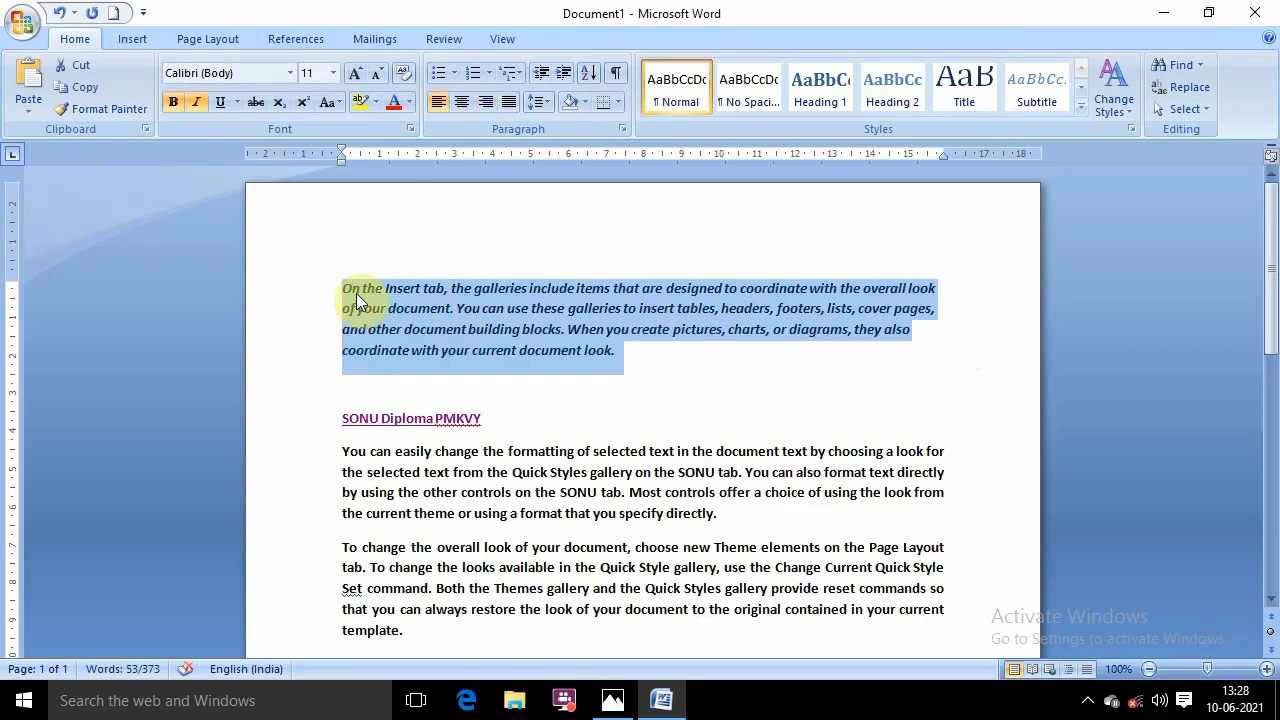
pyautogui.click(338, 285)
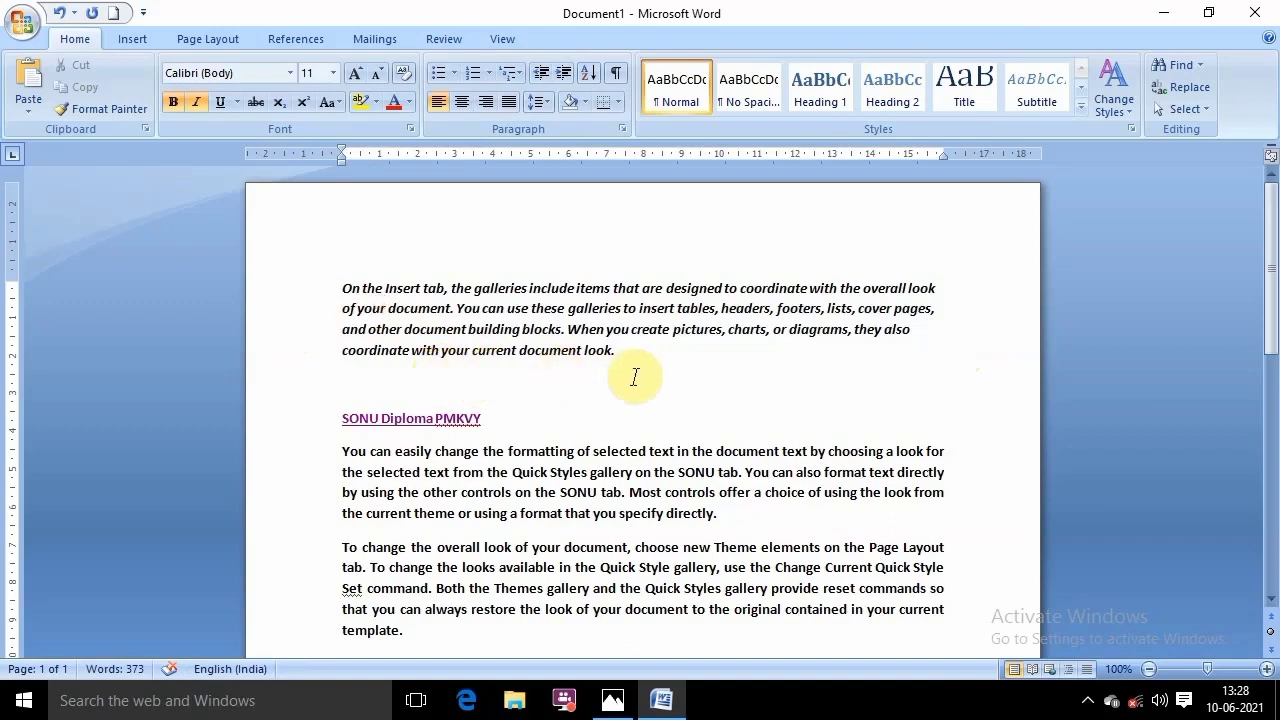
# Right-align the first italic paragraph and type 'jfljdlfjldjfld' on a new line below it
pyautogui.moveTo(615, 357); pyautogui.dragTo(340, 285)
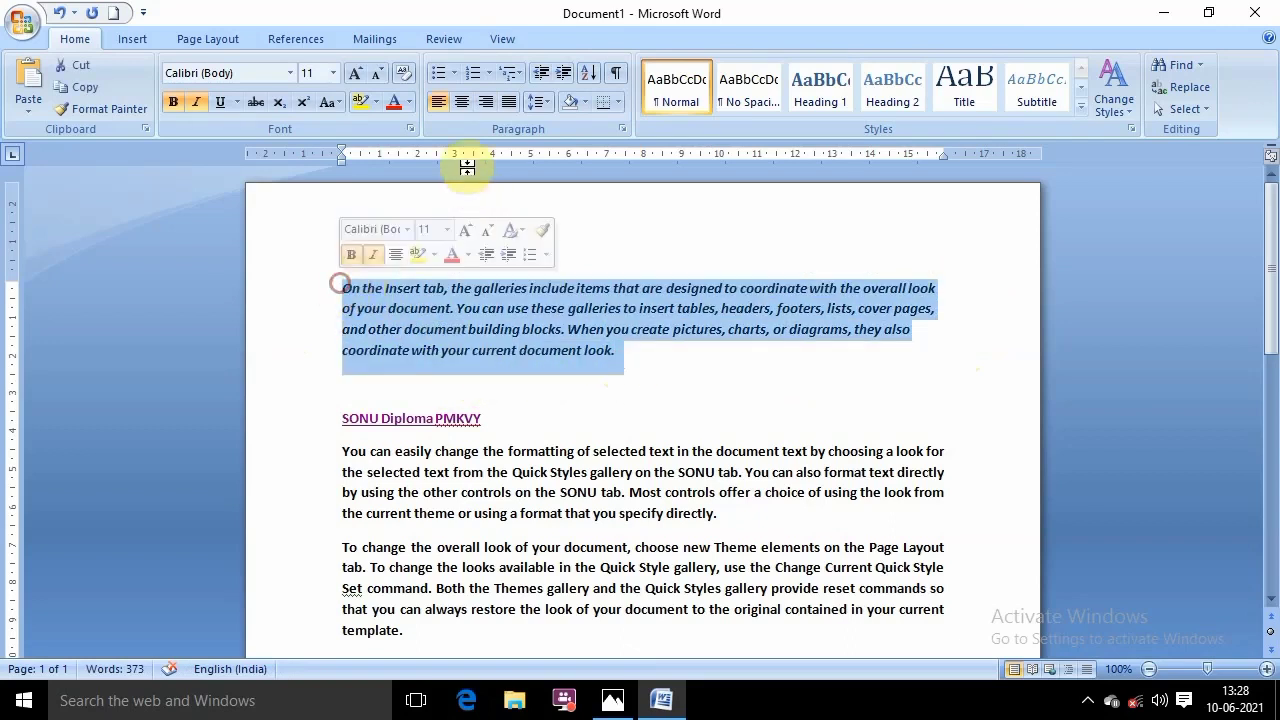
pyautogui.click(485, 101)
pyautogui.click(960, 348)
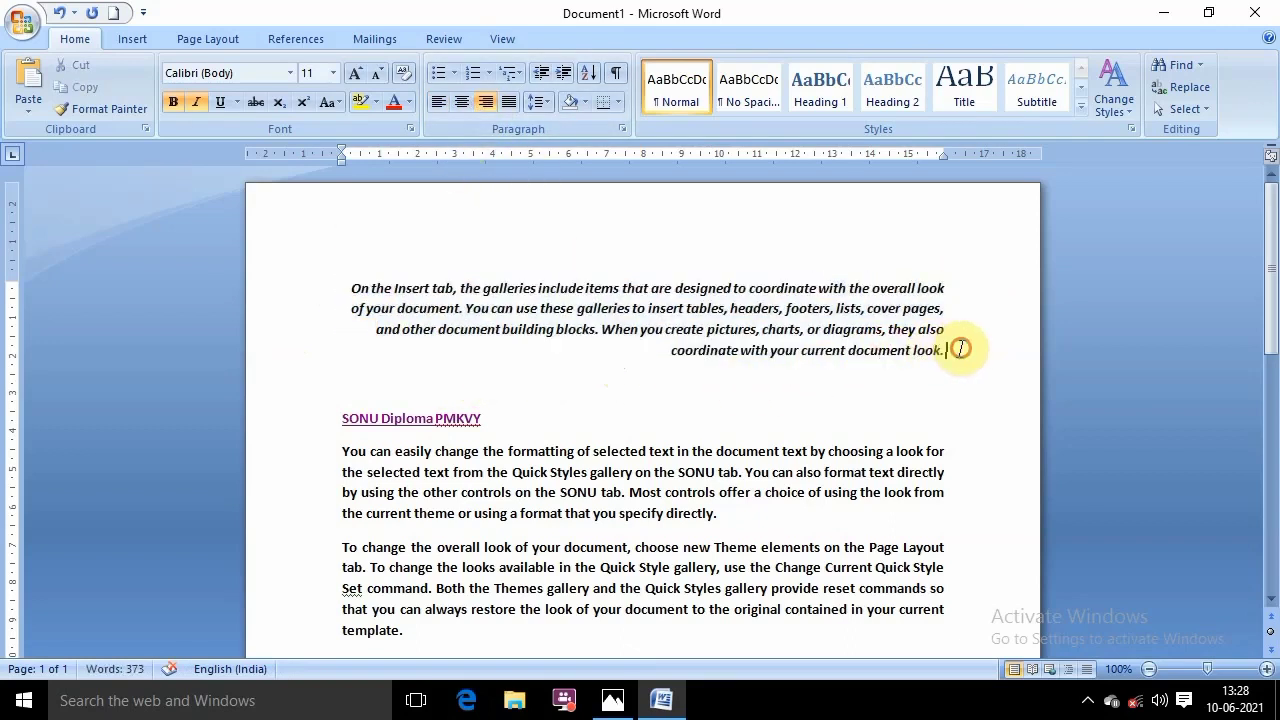
pyautogui.press('Return')
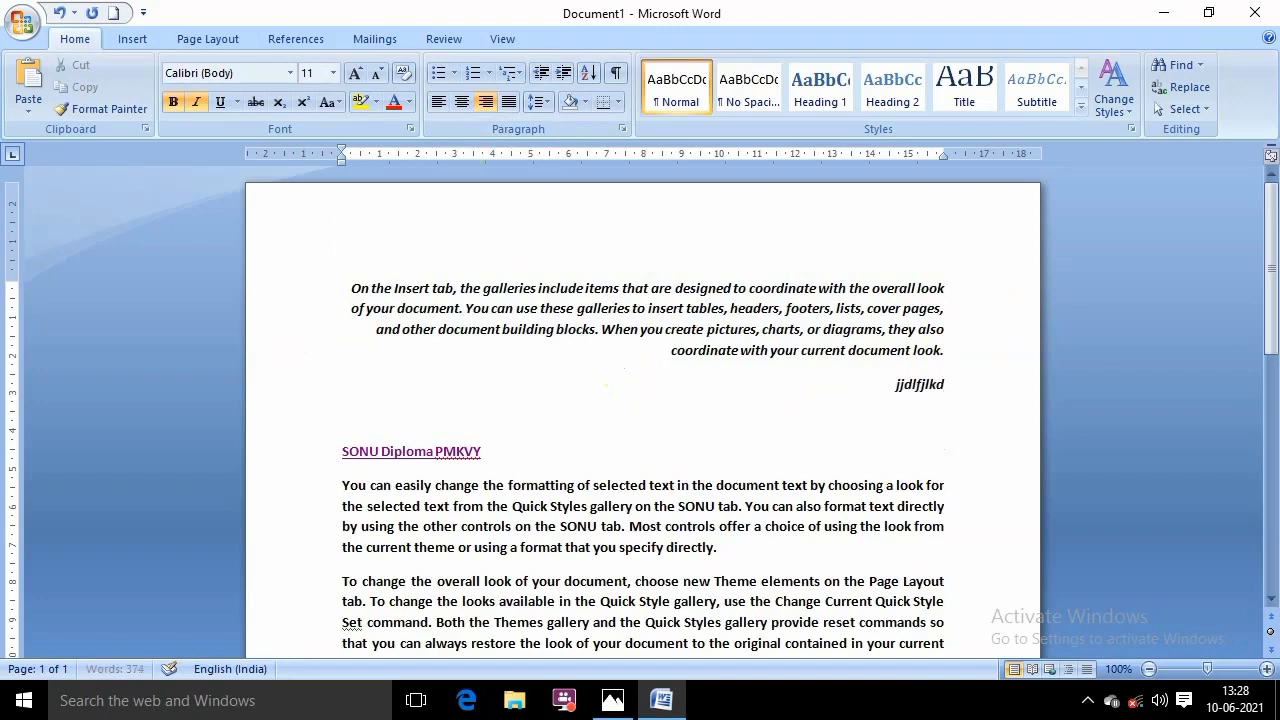
pyautogui.write('jfljdlfjldjfld')
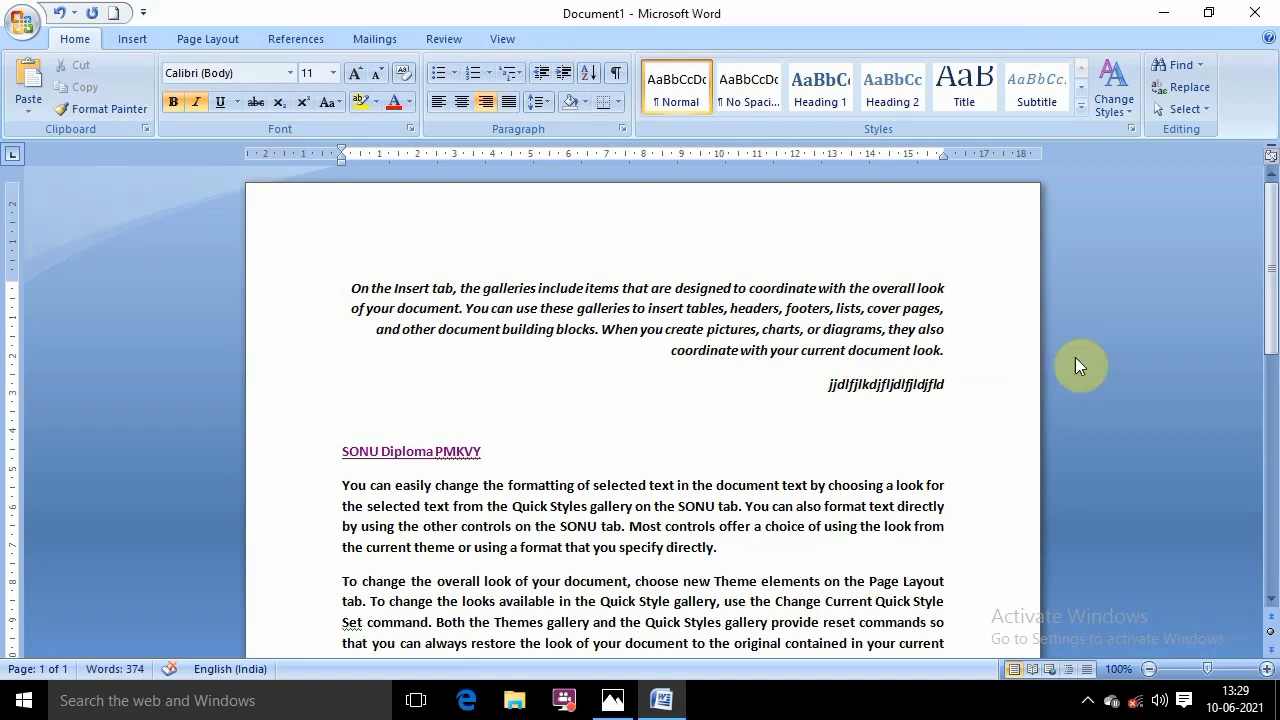
# Left-align the first paragraph and its letter line, then start another line below
pyautogui.moveTo(950, 384); pyautogui.dragTo(357, 268)
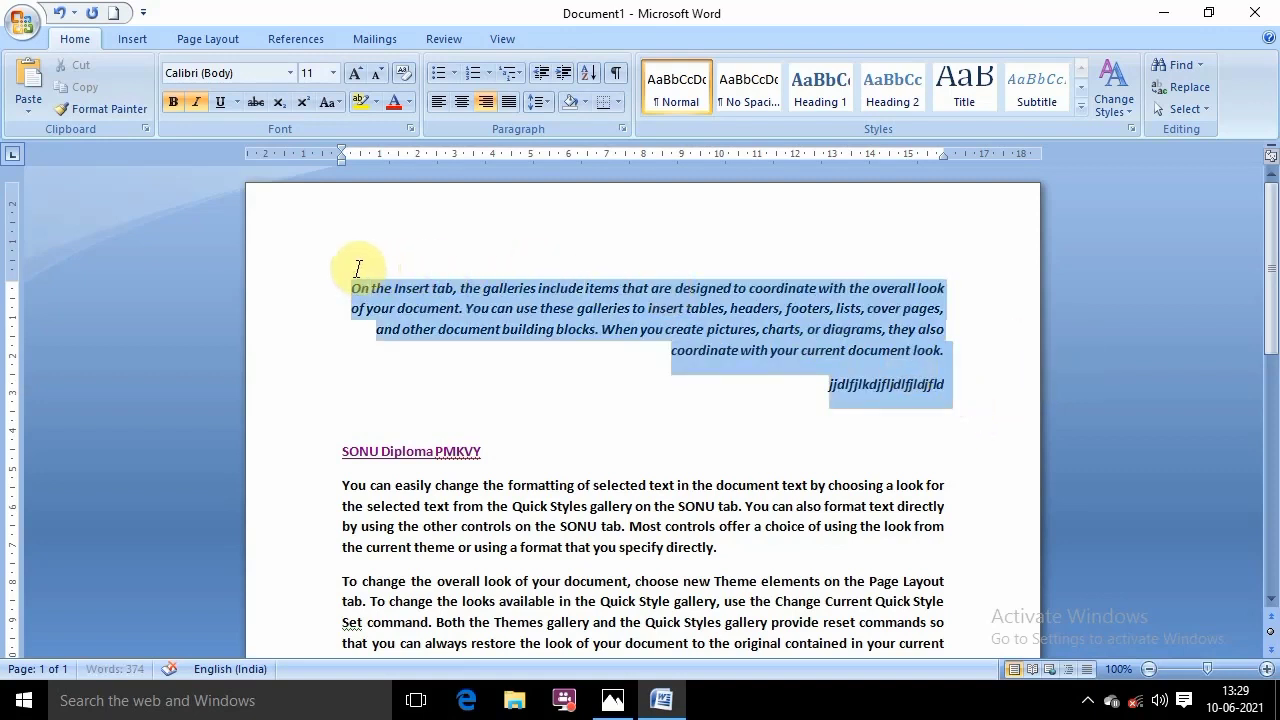
pyautogui.click(436, 104)
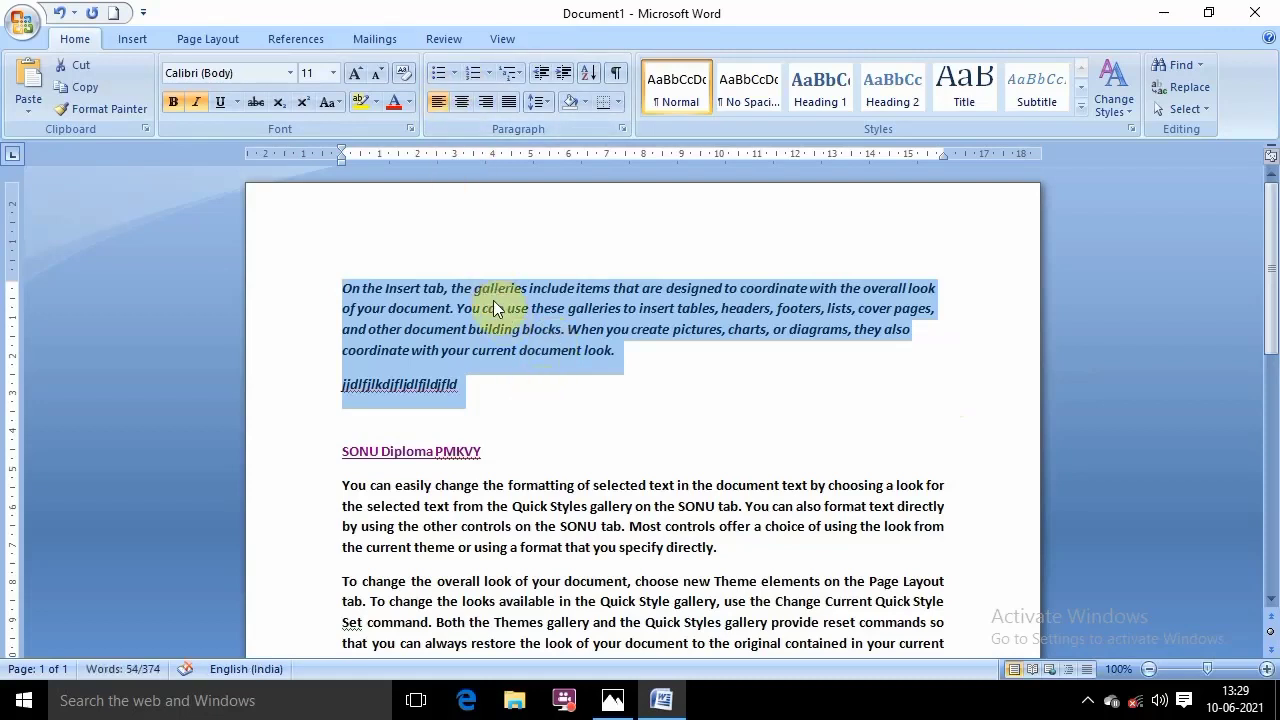
pyautogui.click(516, 396)
pyautogui.press('Return')
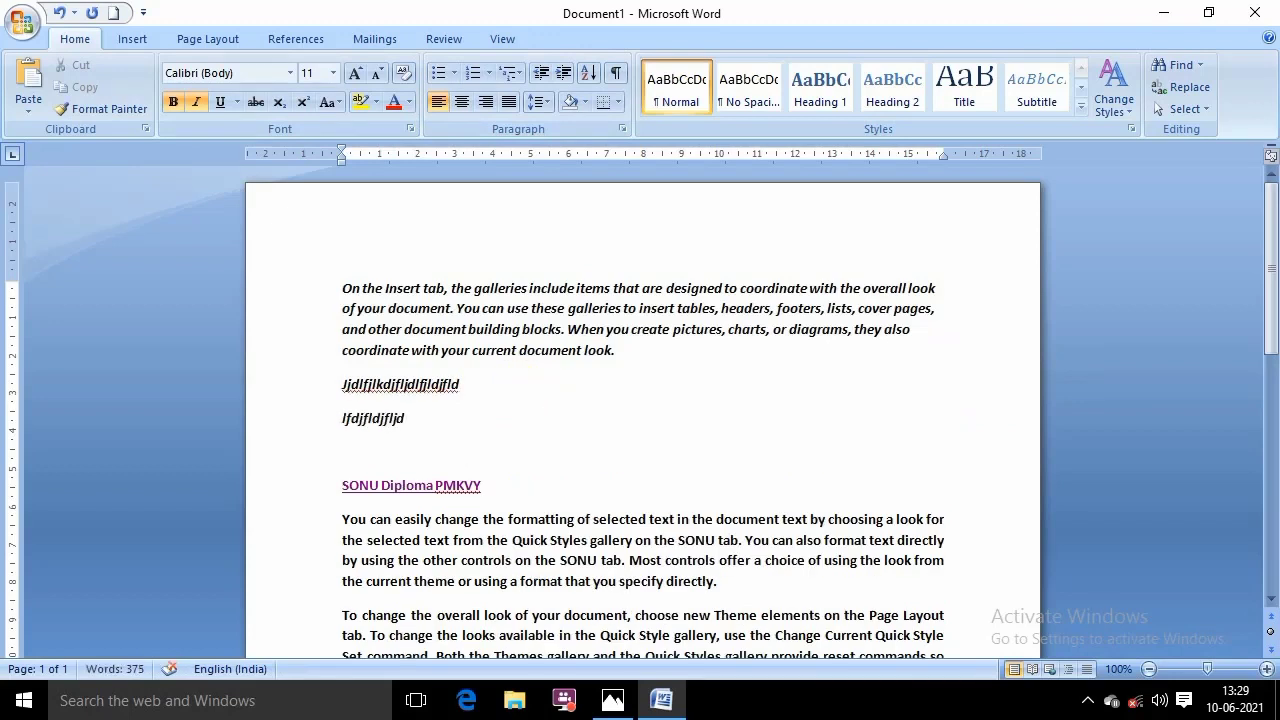
# Right-align the second random-letter line, then view the shortcut-key chart in Photos
pyautogui.click(530, 402)
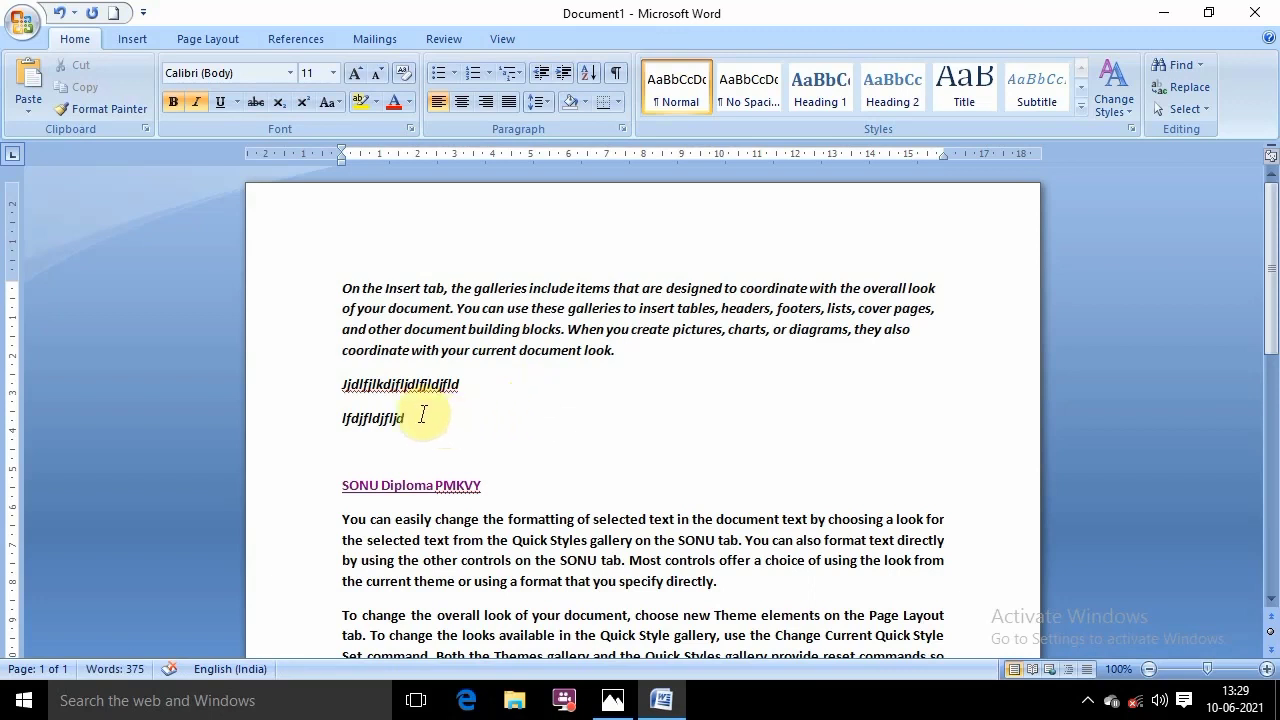
pyautogui.moveTo(417, 414); pyautogui.dragTo(305, 410)
pyautogui.click(377, 424)
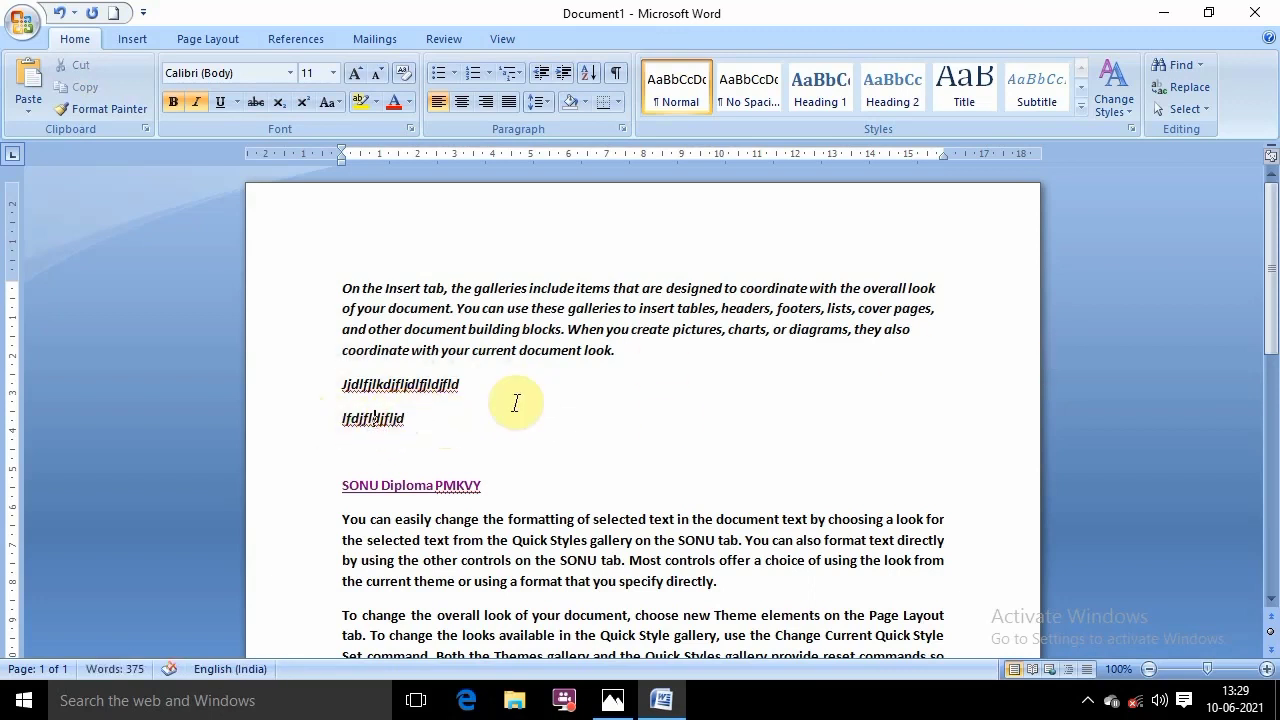
pyautogui.click(485, 101)
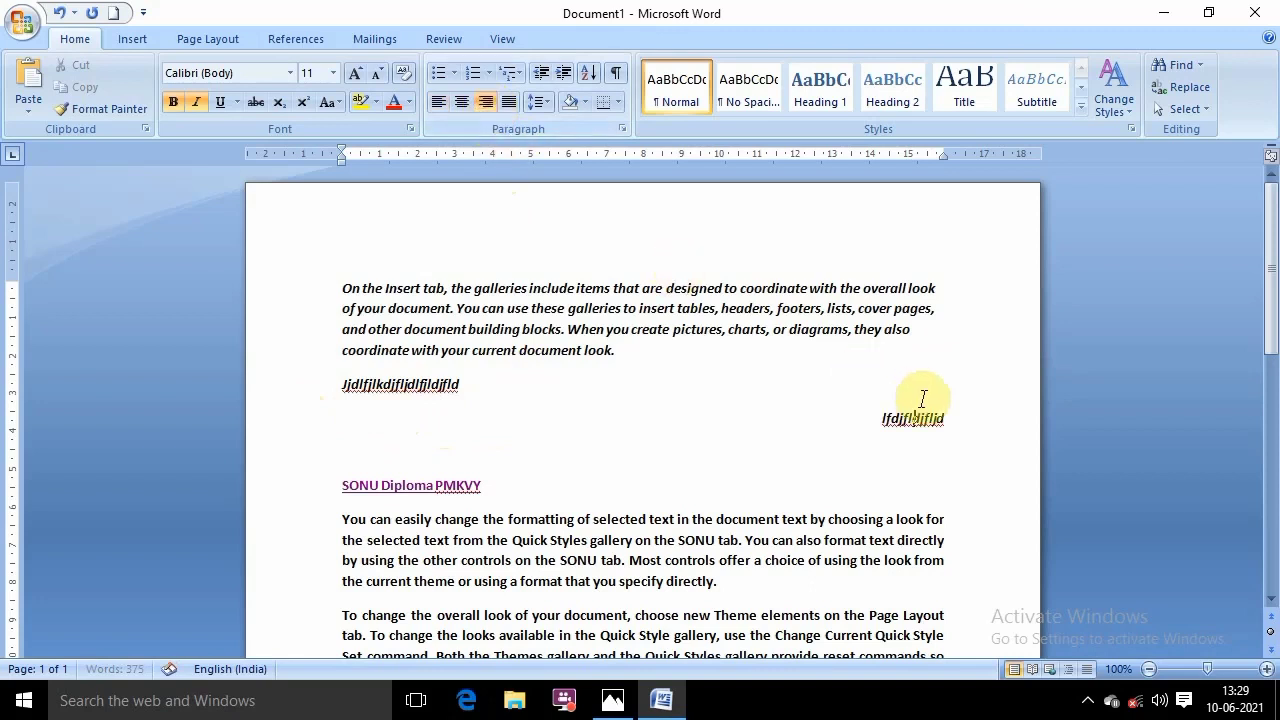
pyautogui.moveTo(957, 418); pyautogui.dragTo(852, 416)
pyautogui.click(963, 420)
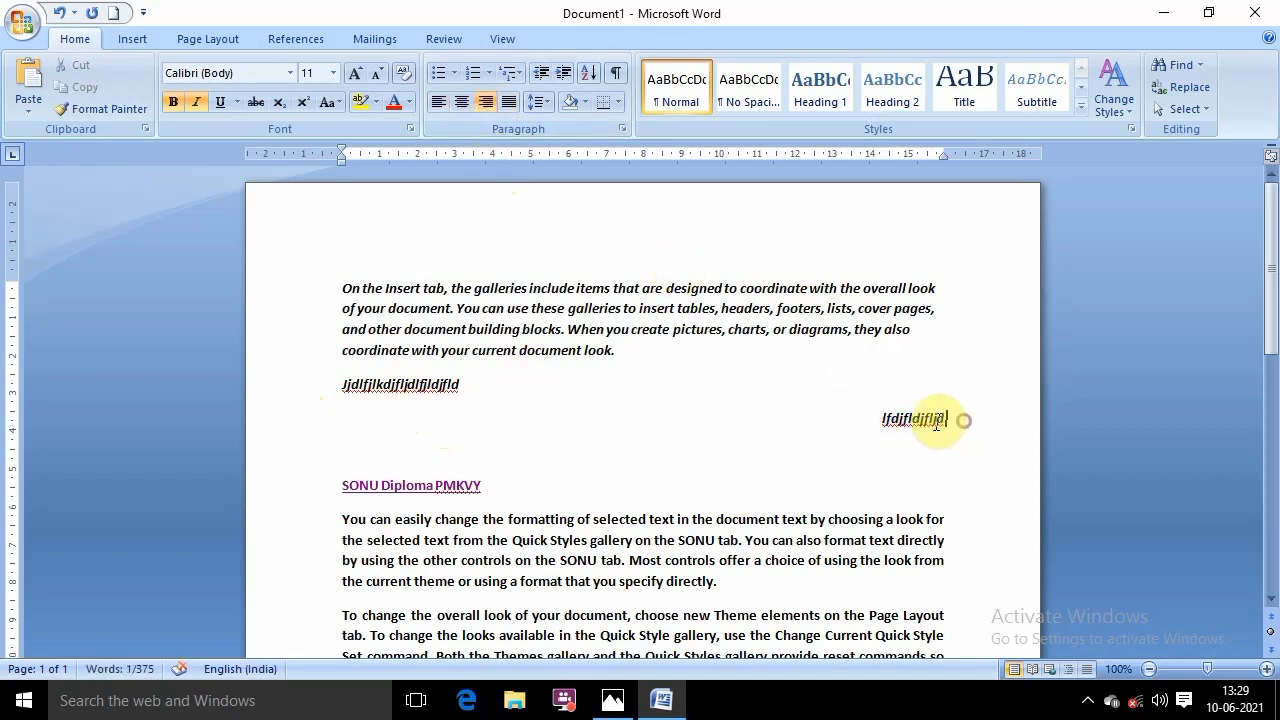
pyautogui.moveTo(953, 420); pyautogui.dragTo(882, 428)
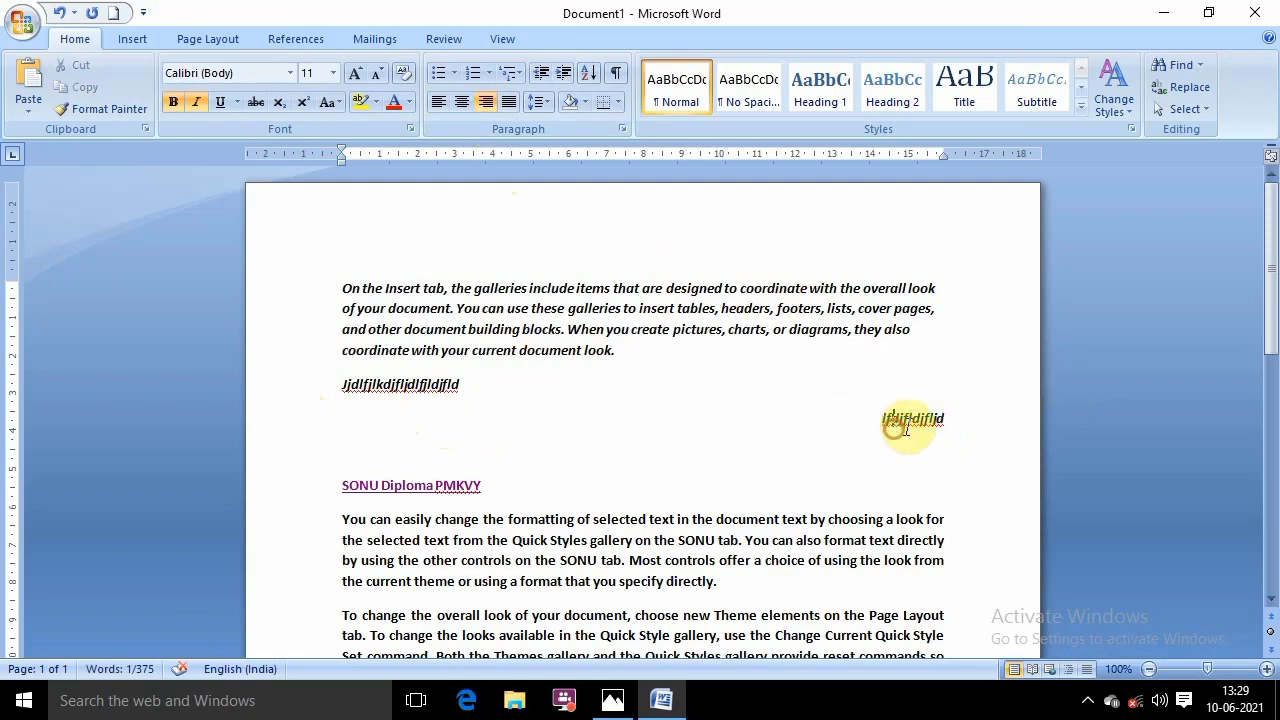
pyautogui.click(940, 420)
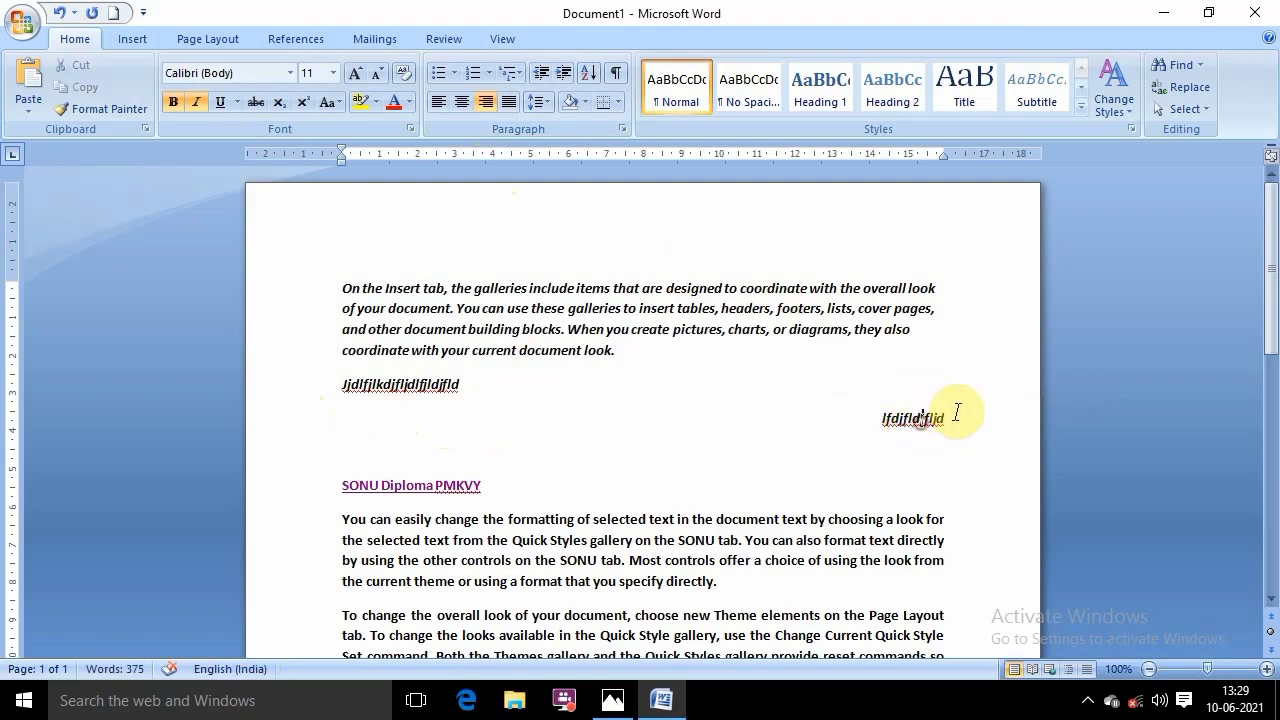
pyautogui.click(613, 700)
# Scroll down the MS Word shortcut-key list in Photos and switch back to Word
pyautogui.scroll(-1, 430, 410)
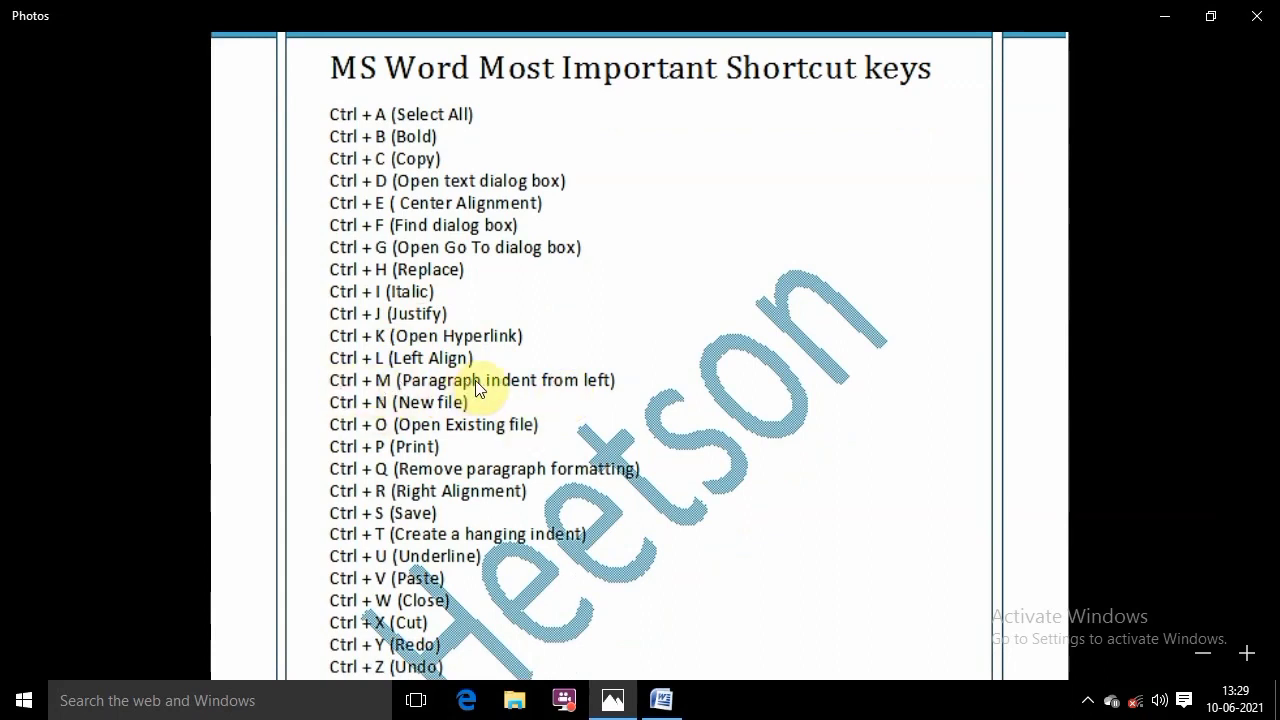
pyautogui.click(661, 700)
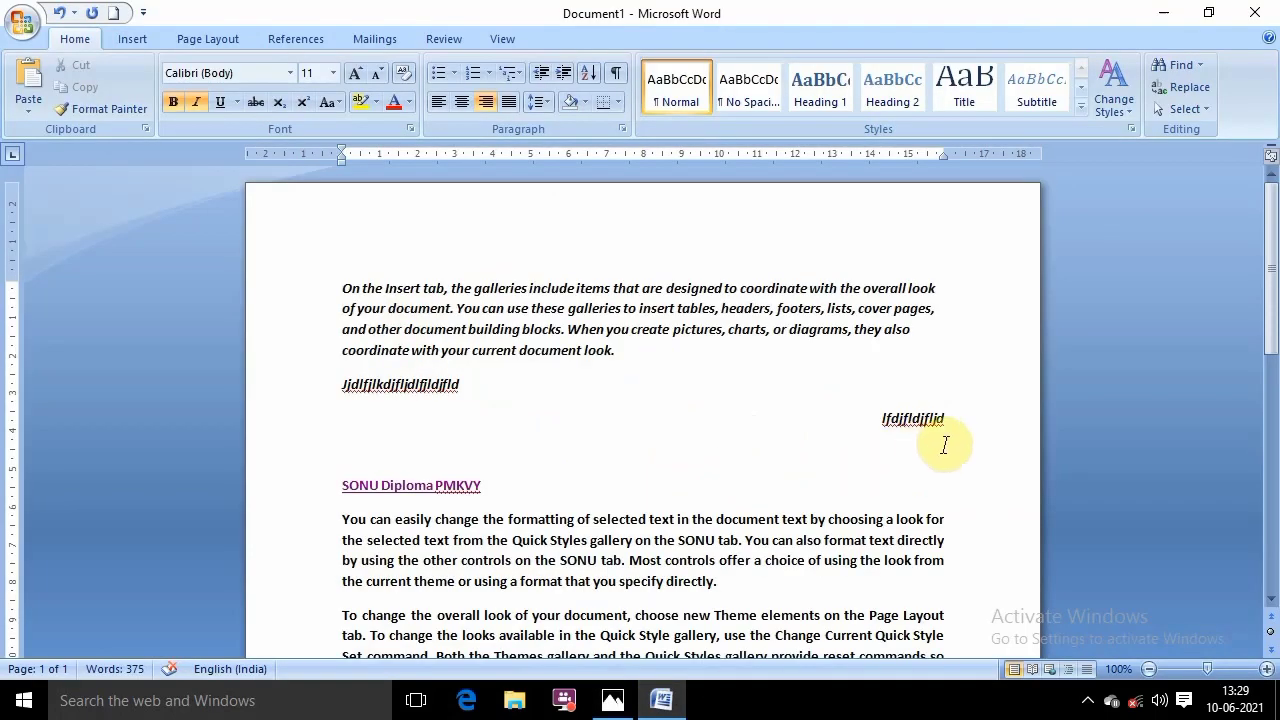
pyautogui.moveTo(946, 420); pyautogui.dragTo(343, 288)
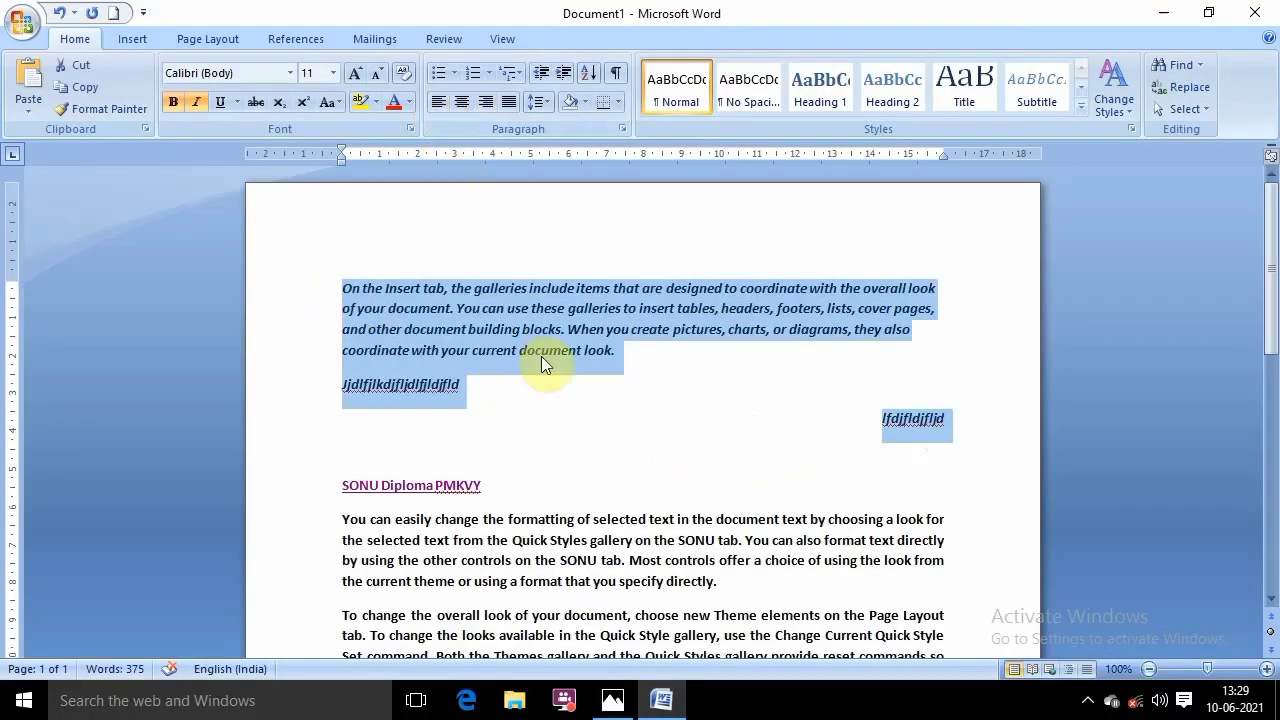
pyautogui.hotkey('ctrl', 'l')
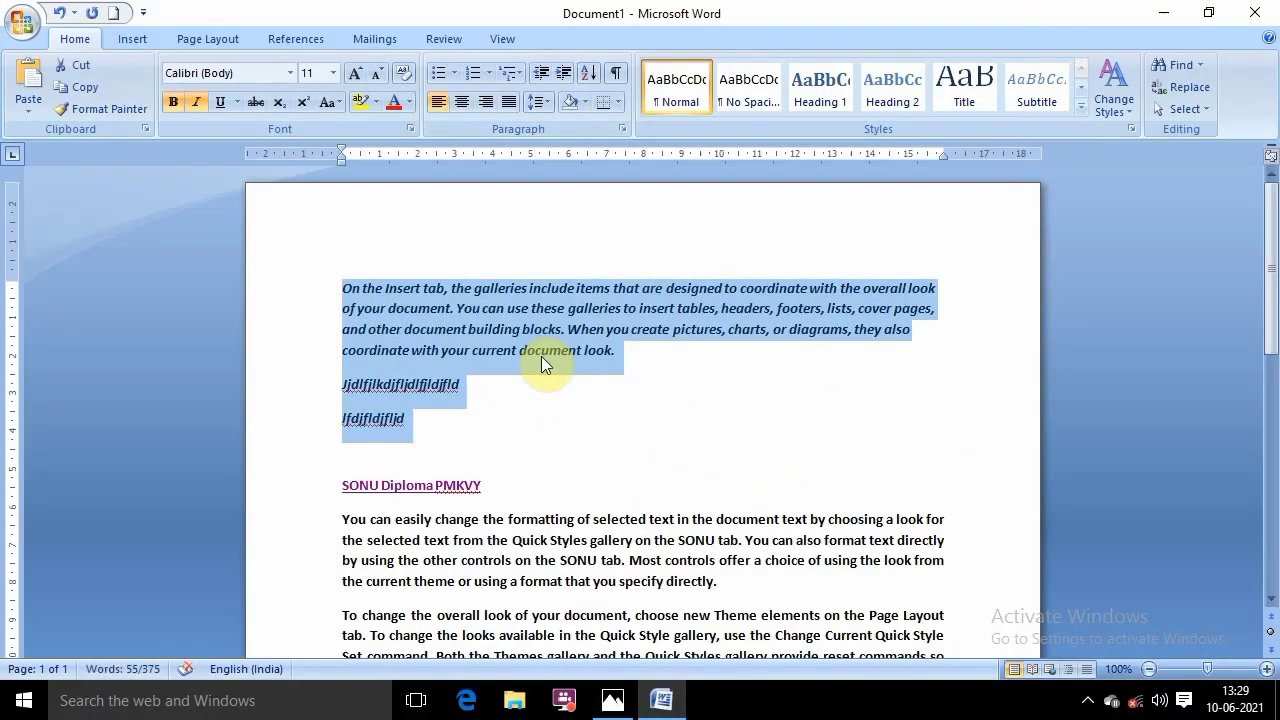
pyautogui.click(541, 356)
pyautogui.moveTo(429, 420); pyautogui.dragTo(333, 390)
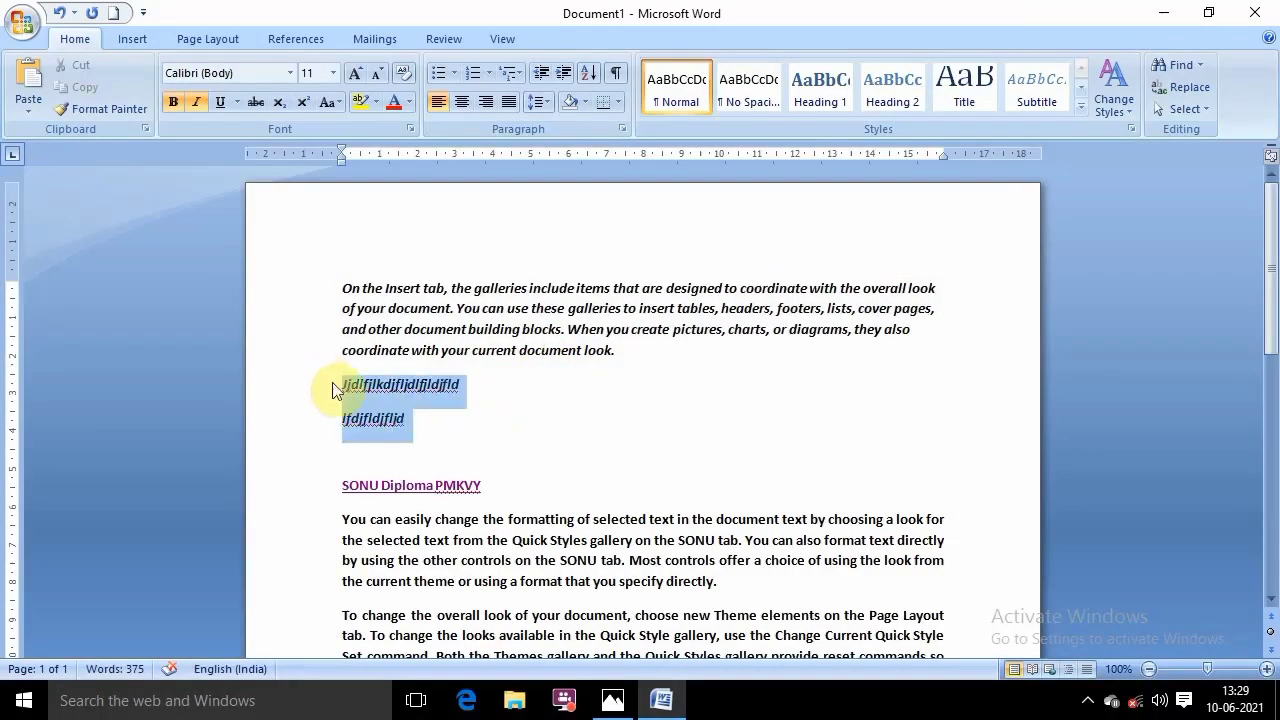
pyautogui.press('Delete')
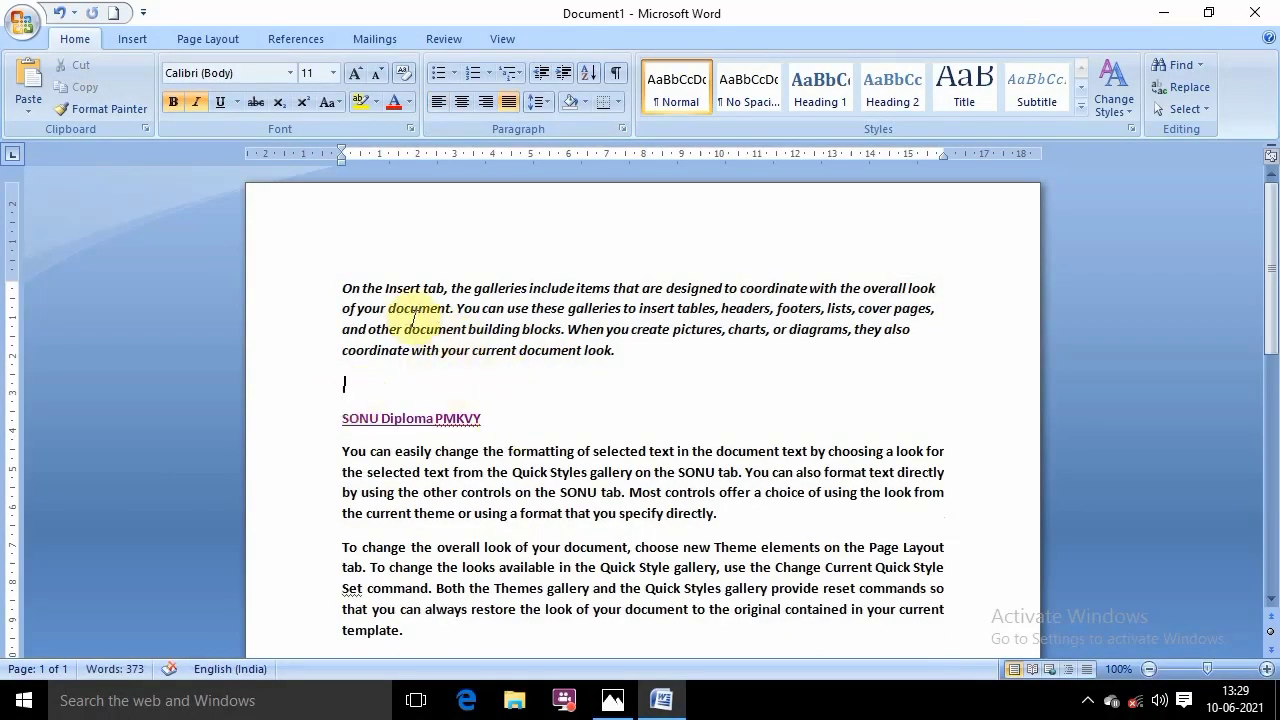
pyautogui.click(398, 296)
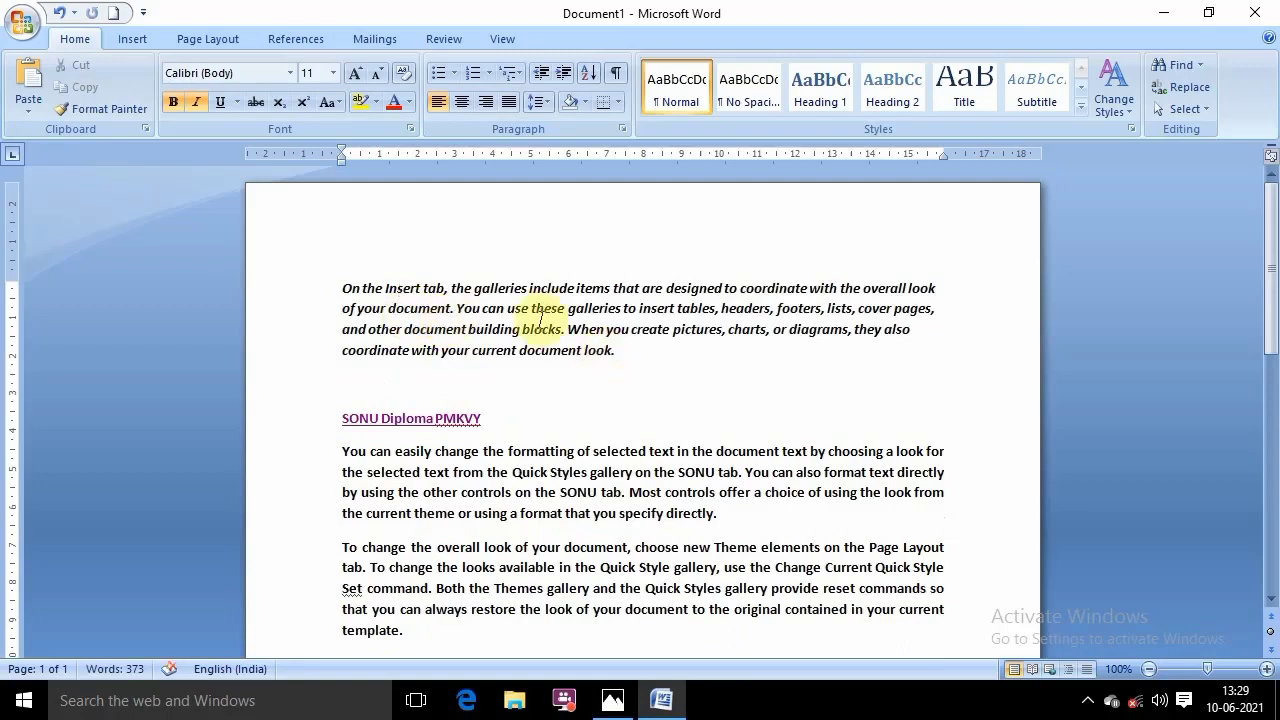
pyautogui.click(642, 307)
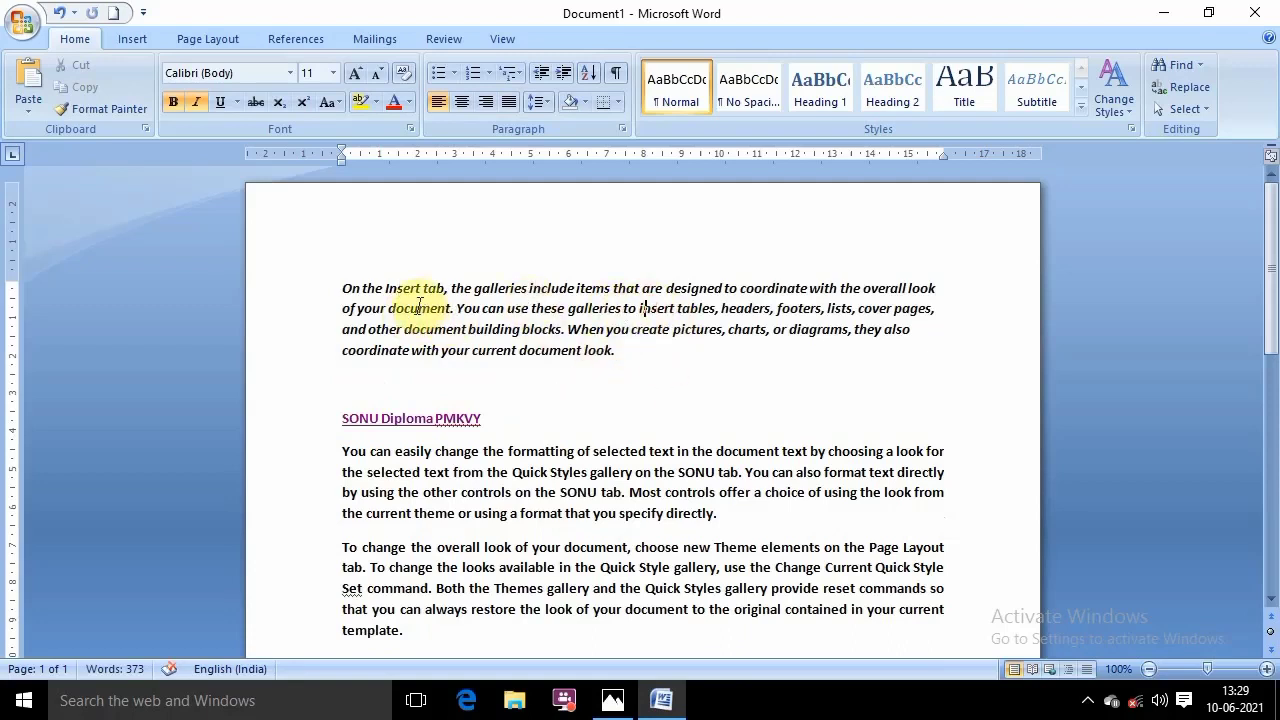
pyautogui.tripleClick(500, 338)
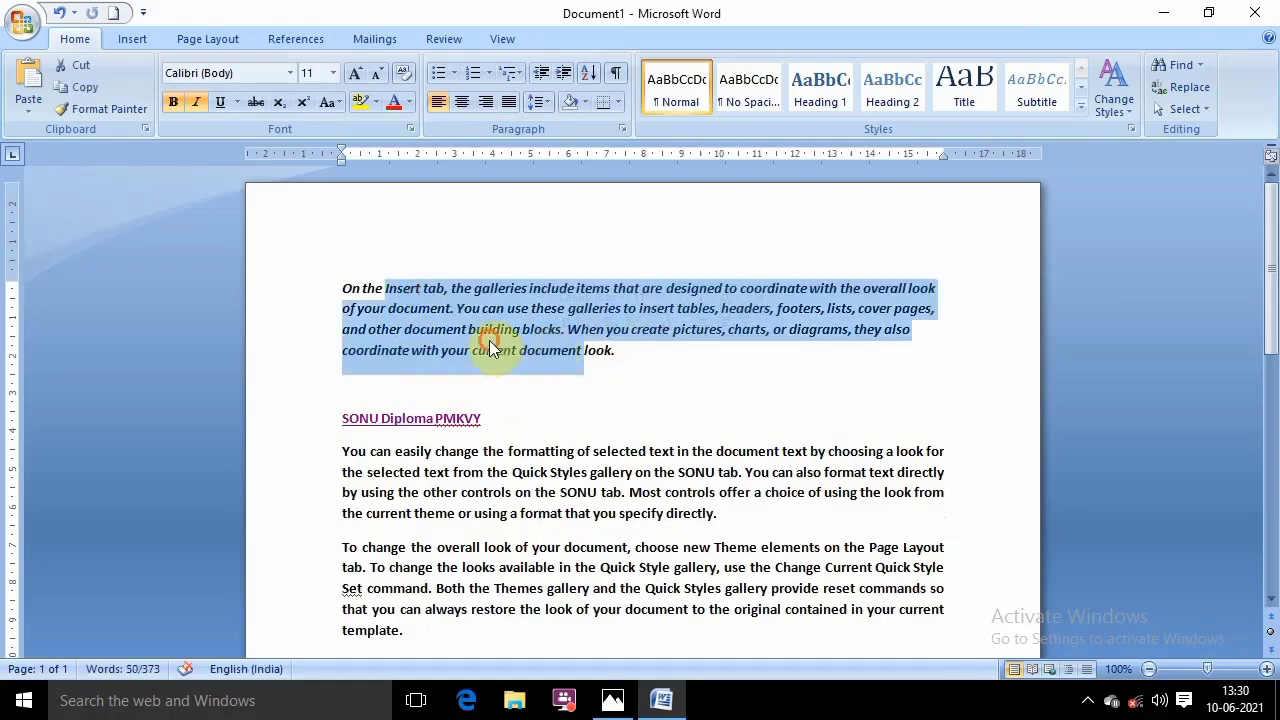
pyautogui.click(488, 335)
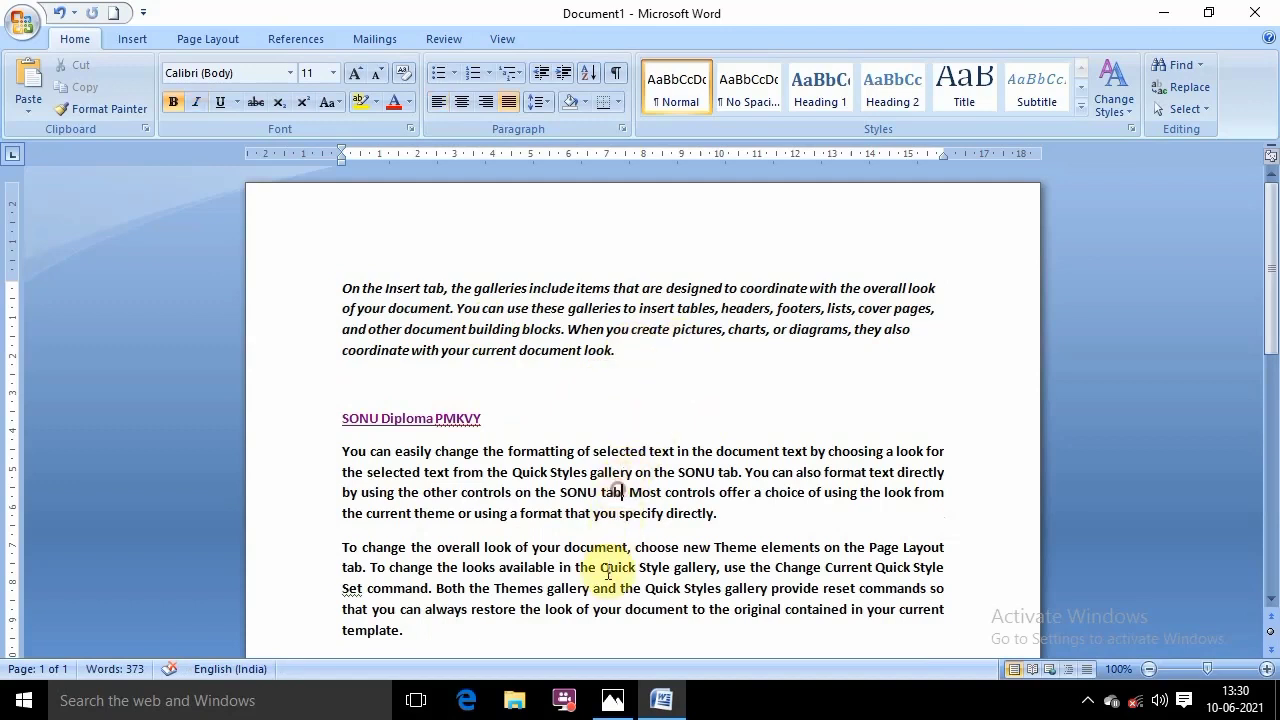
pyautogui.click(578, 433)
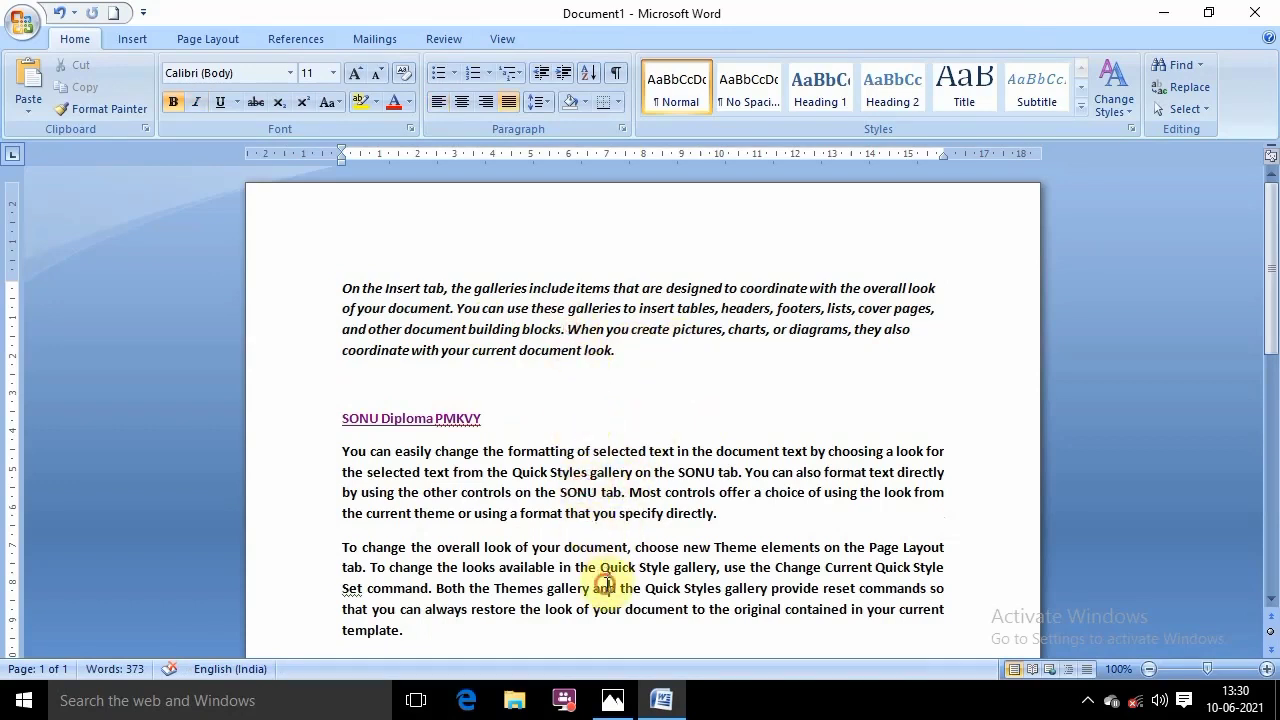
pyautogui.click(562, 311)
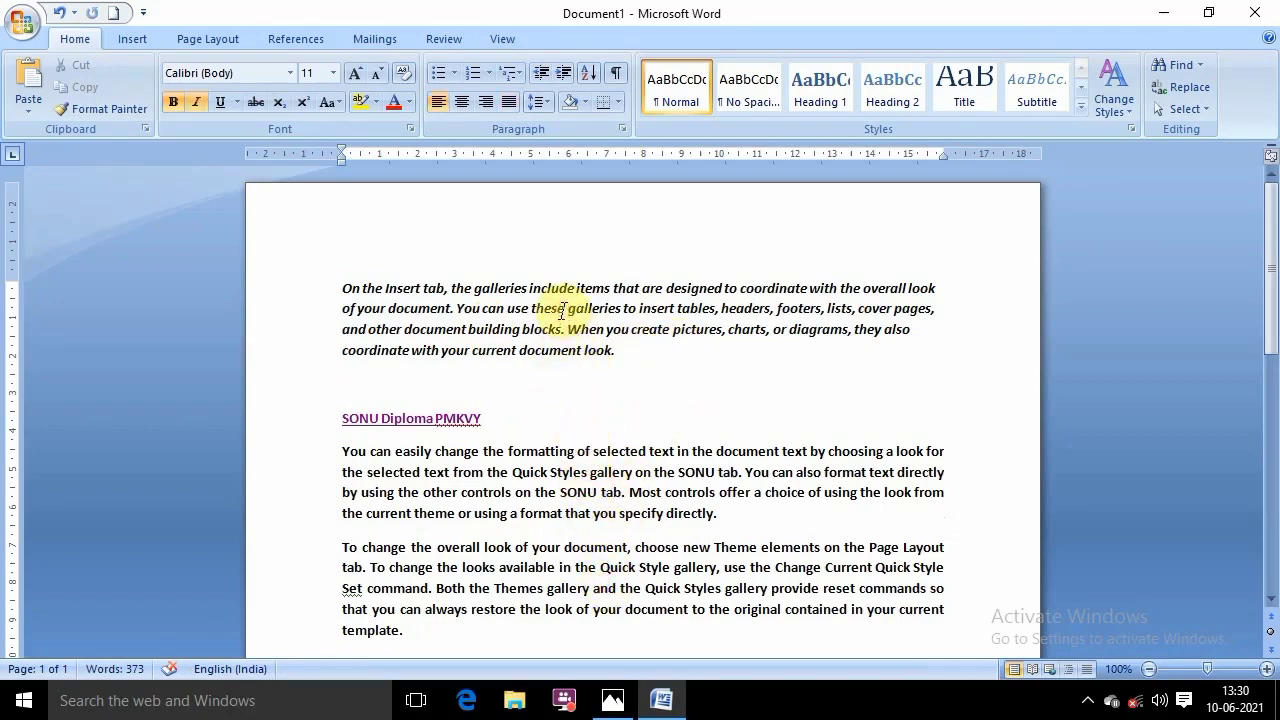
# Split the italic paragraph after 'headers,' with new text 'Dljfldjflid', resetting indents to the margin
pyautogui.hotkey('ctrl', 'm')
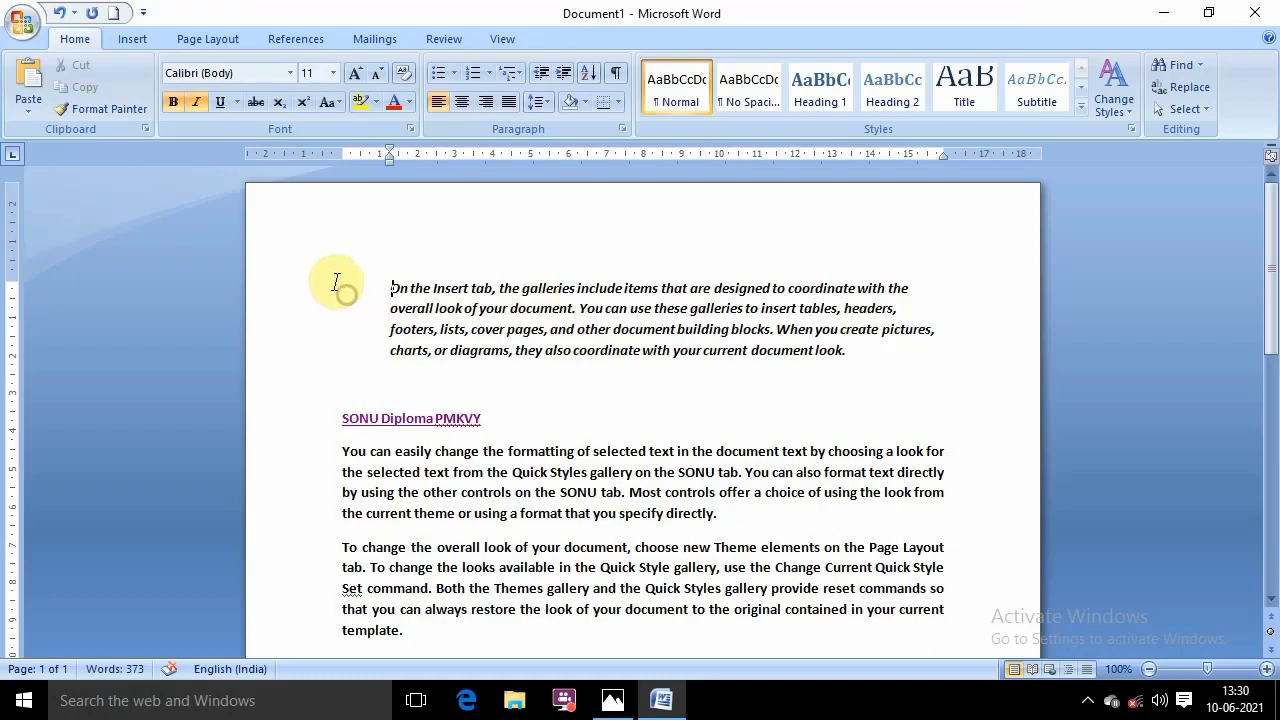
pyautogui.click(917, 311)
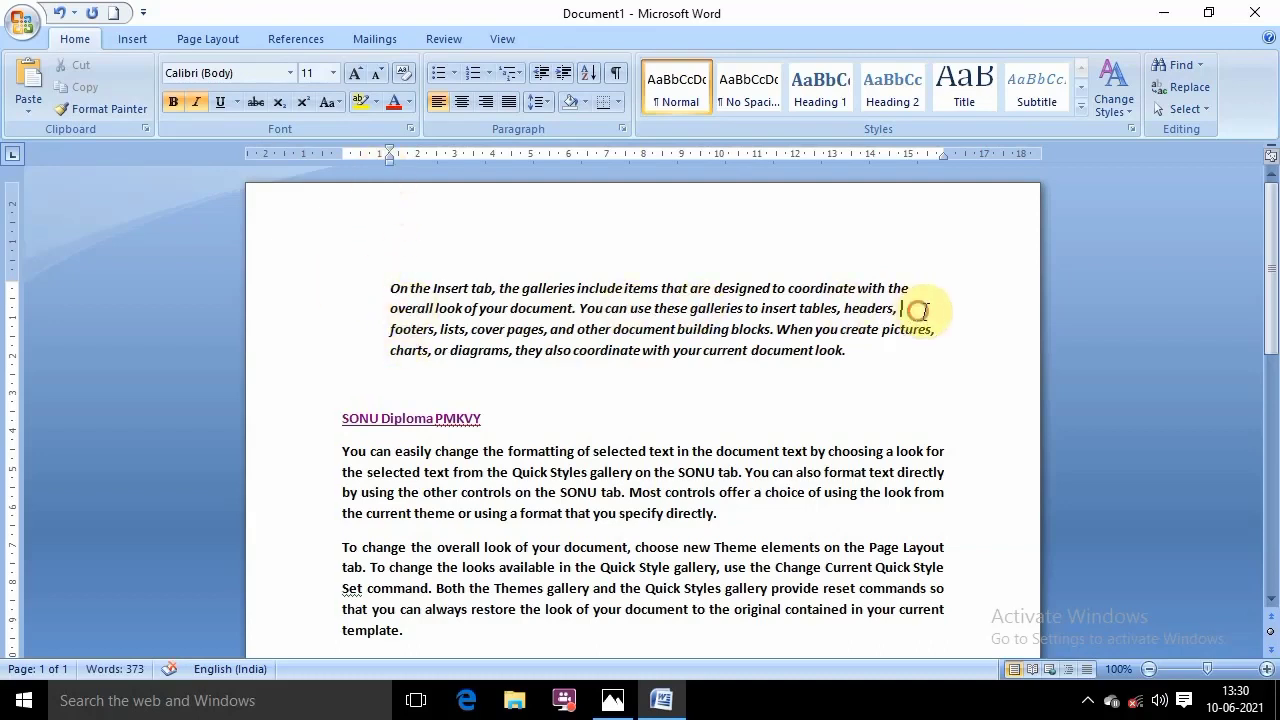
pyautogui.press('Return')
pyautogui.write('Dljfldjflid')
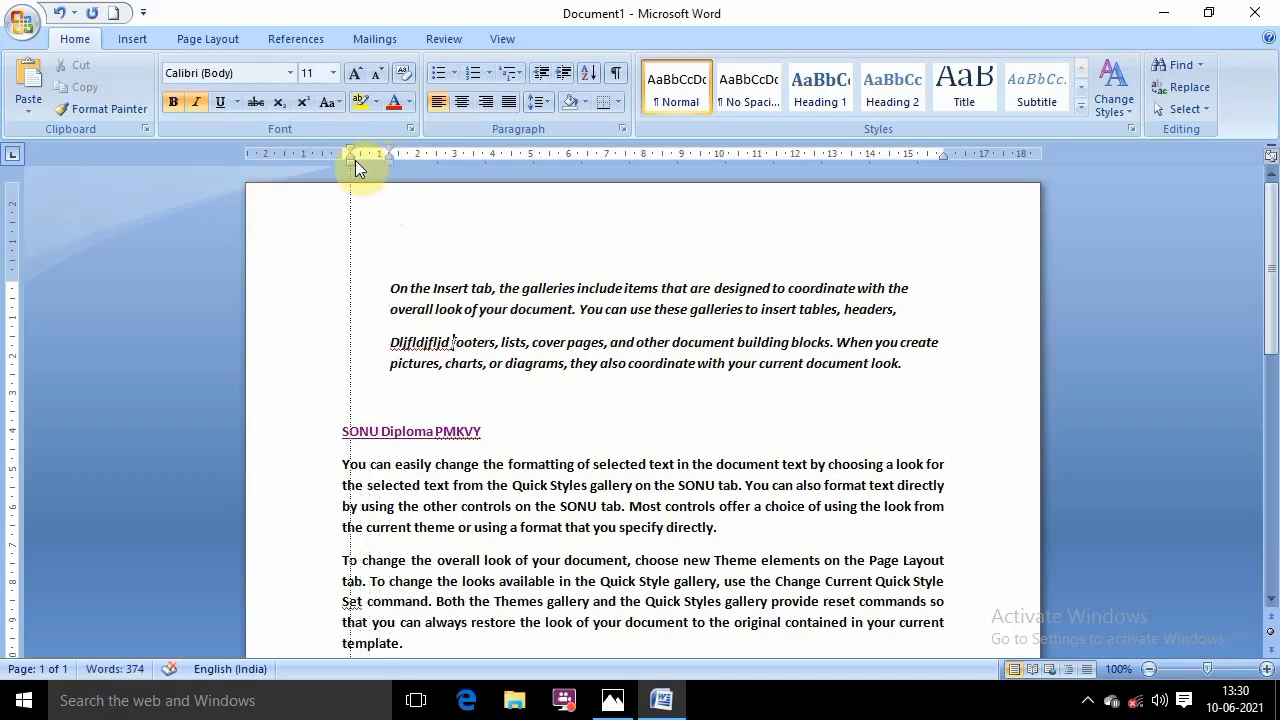
pyautogui.moveTo(343, 160); pyautogui.dragTo(341, 160)
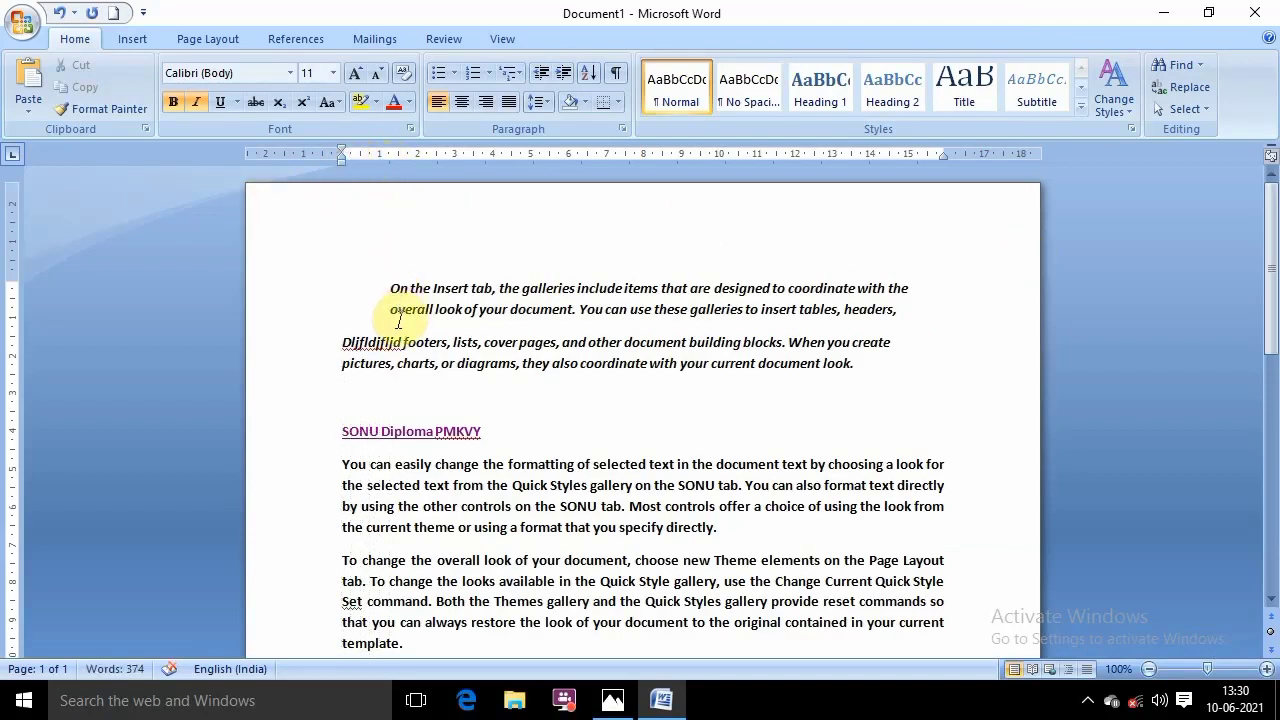
pyautogui.moveTo(390, 288); pyautogui.dragTo(895, 311)
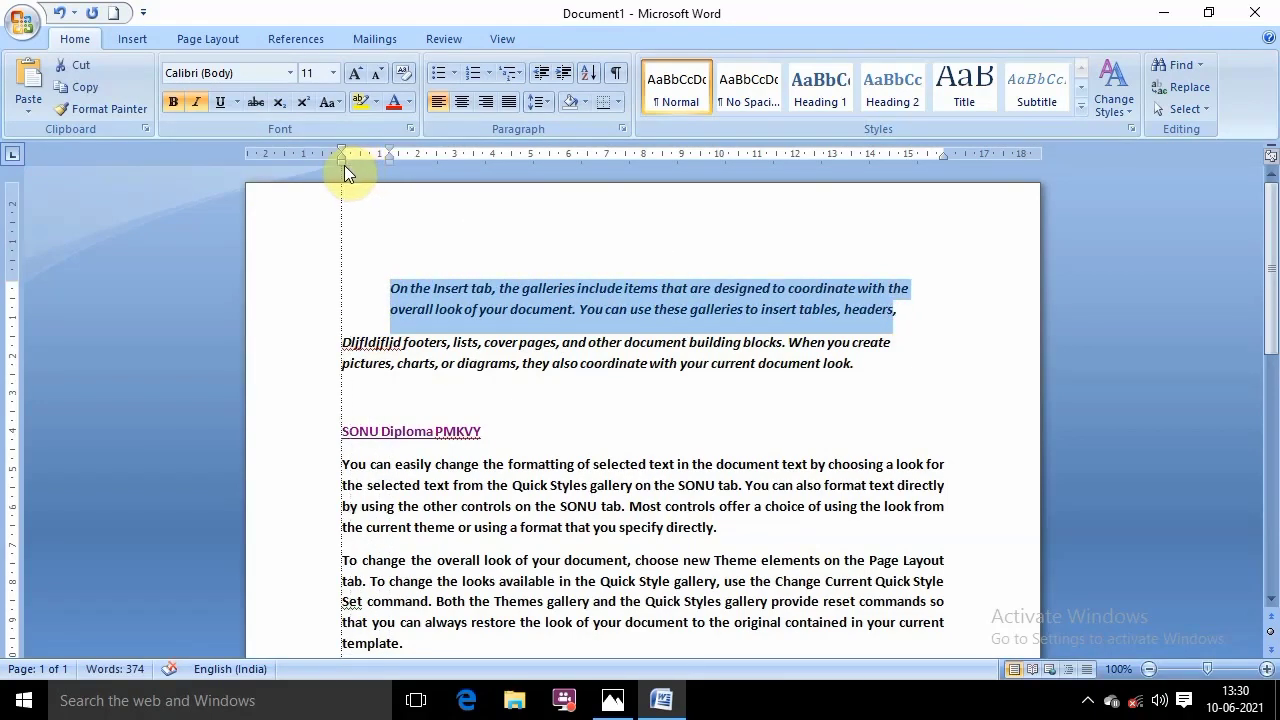
pyautogui.moveTo(344, 165); pyautogui.dragTo(343, 165)
pyautogui.click(518, 309)
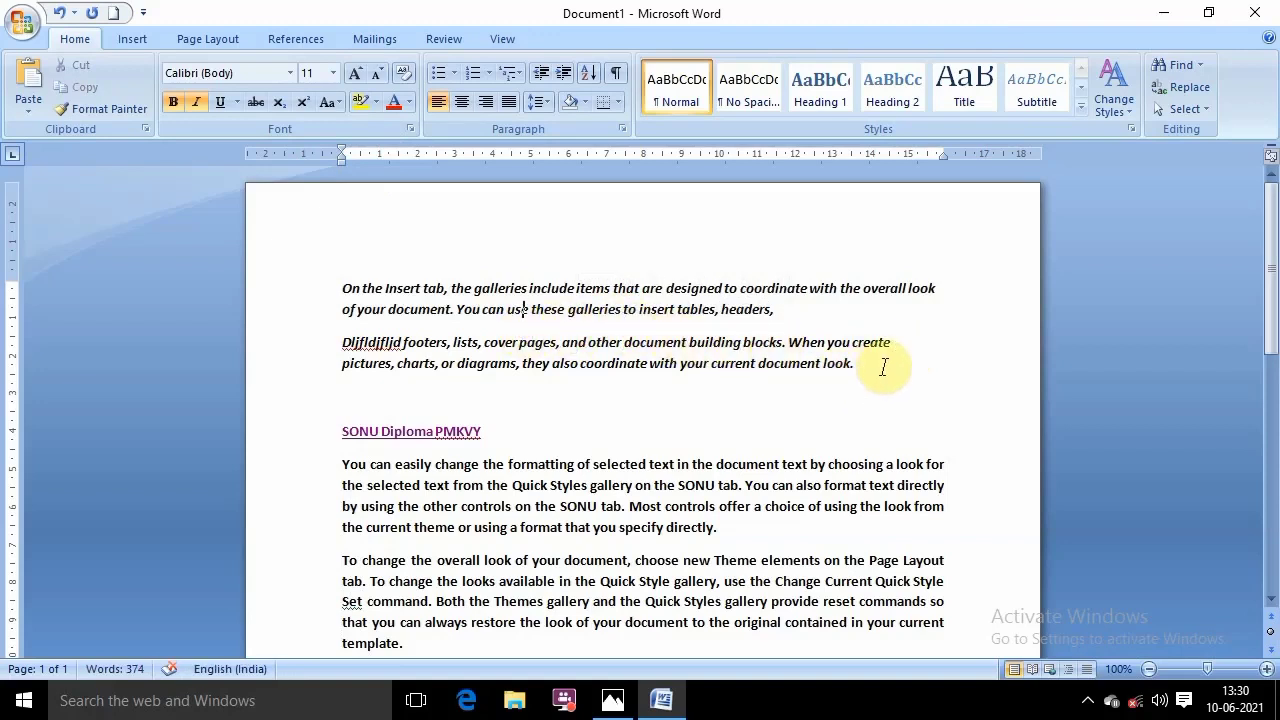
# Indent both italic paragraphs and the 'You can easily change paragraph' paragraph with Ctrl+M
pyautogui.moveTo(869, 361); pyautogui.dragTo(342, 288)
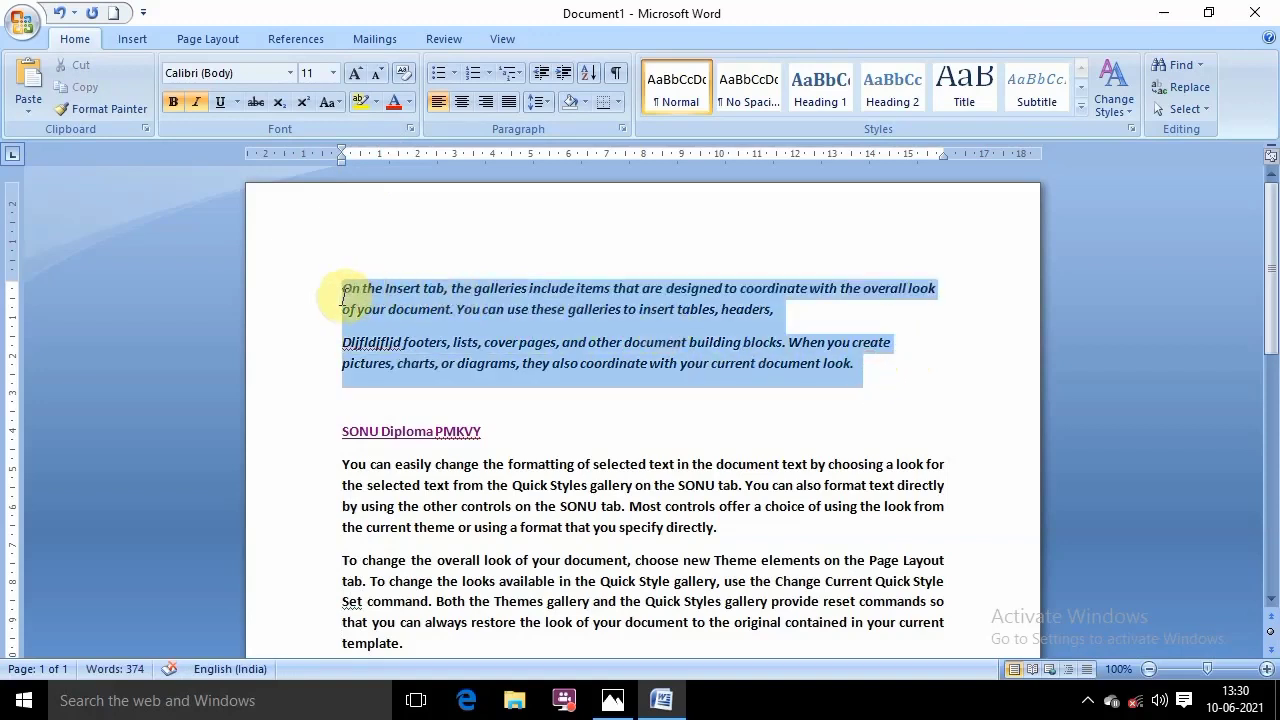
pyautogui.hotkey('ctrl', 'm')
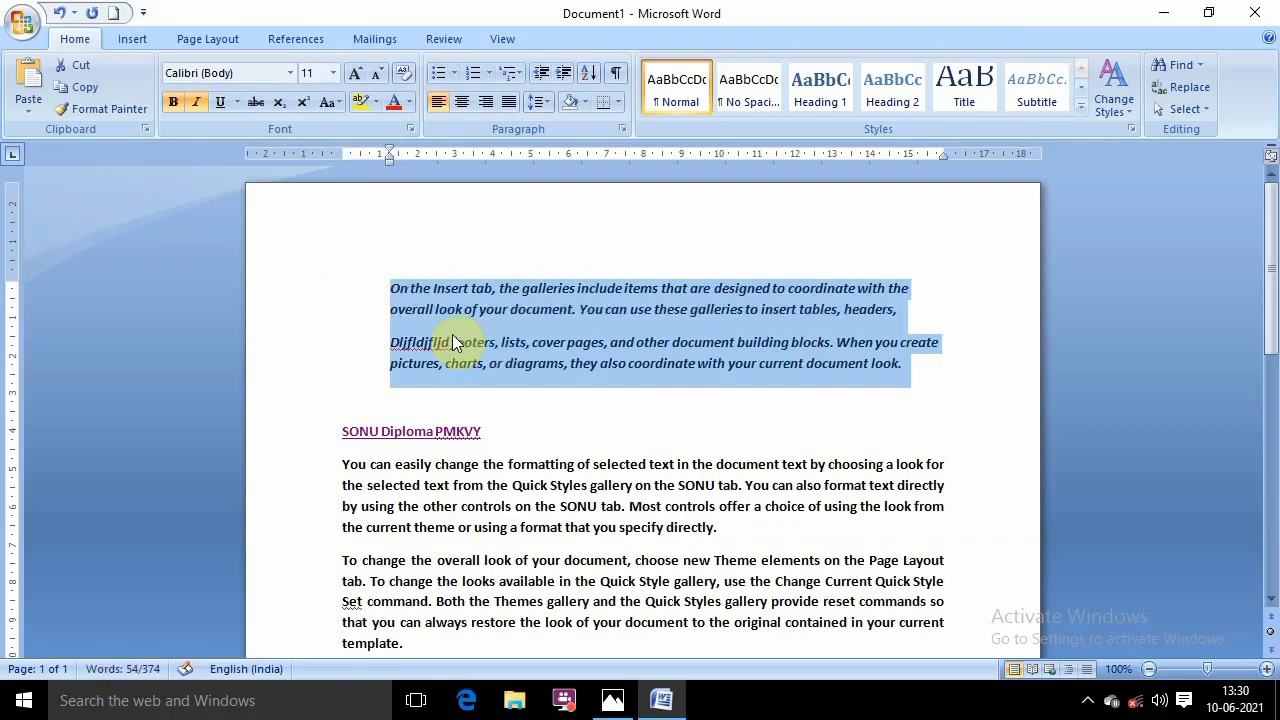
pyautogui.click(545, 523)
pyautogui.click(541, 311)
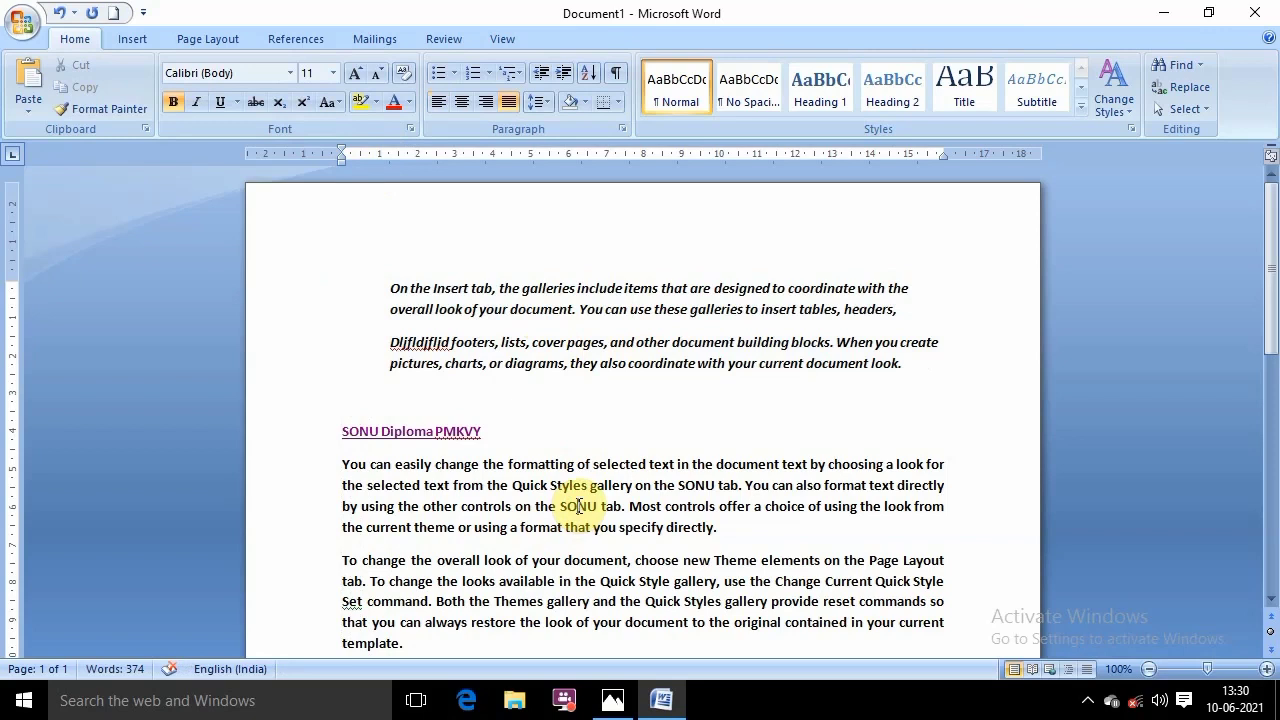
pyautogui.hotkey('ctrl', 'm')
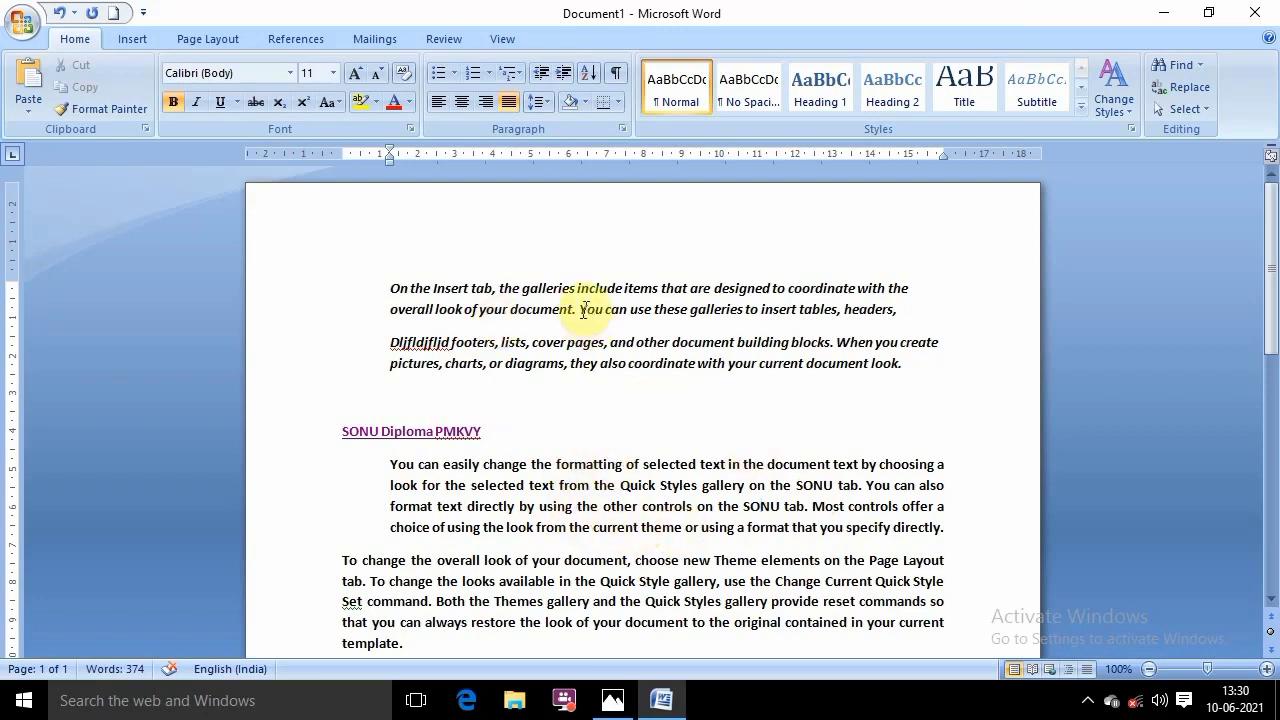
pyautogui.moveTo(579, 309); pyautogui.dragTo(735, 342)
pyautogui.click(643, 497)
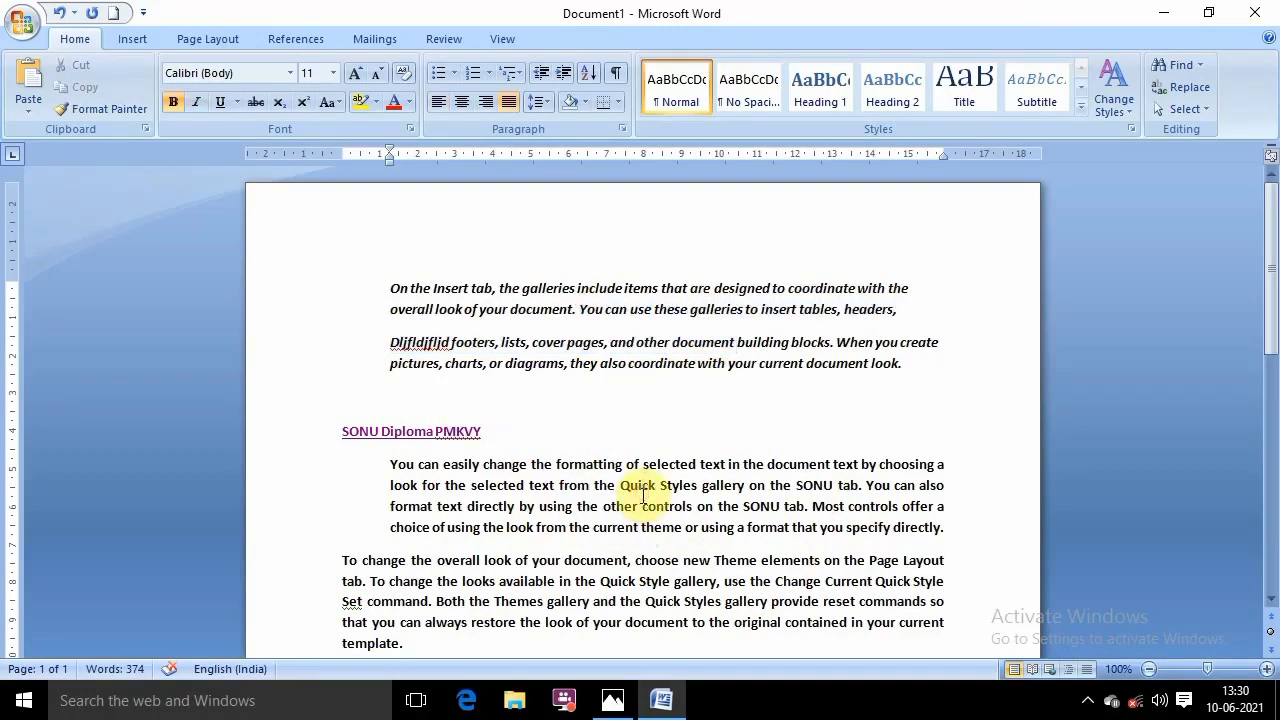
pyautogui.click(613, 700)
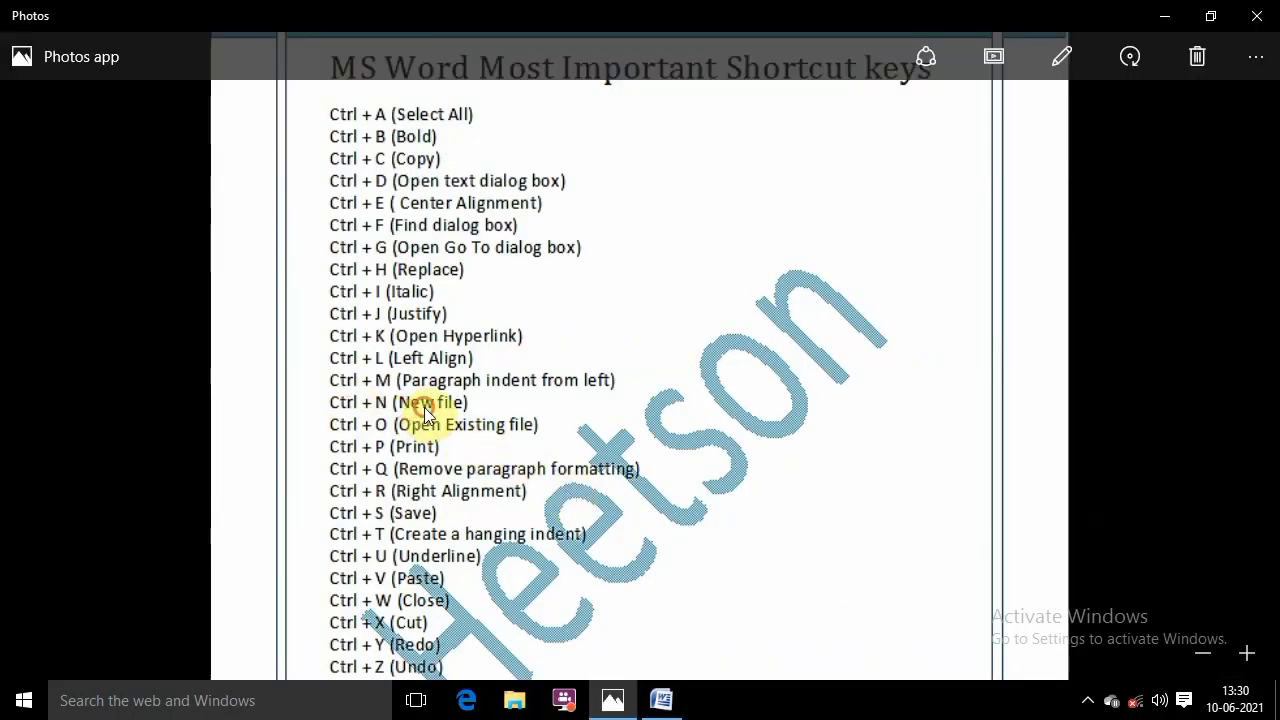
pyautogui.click(661, 700)
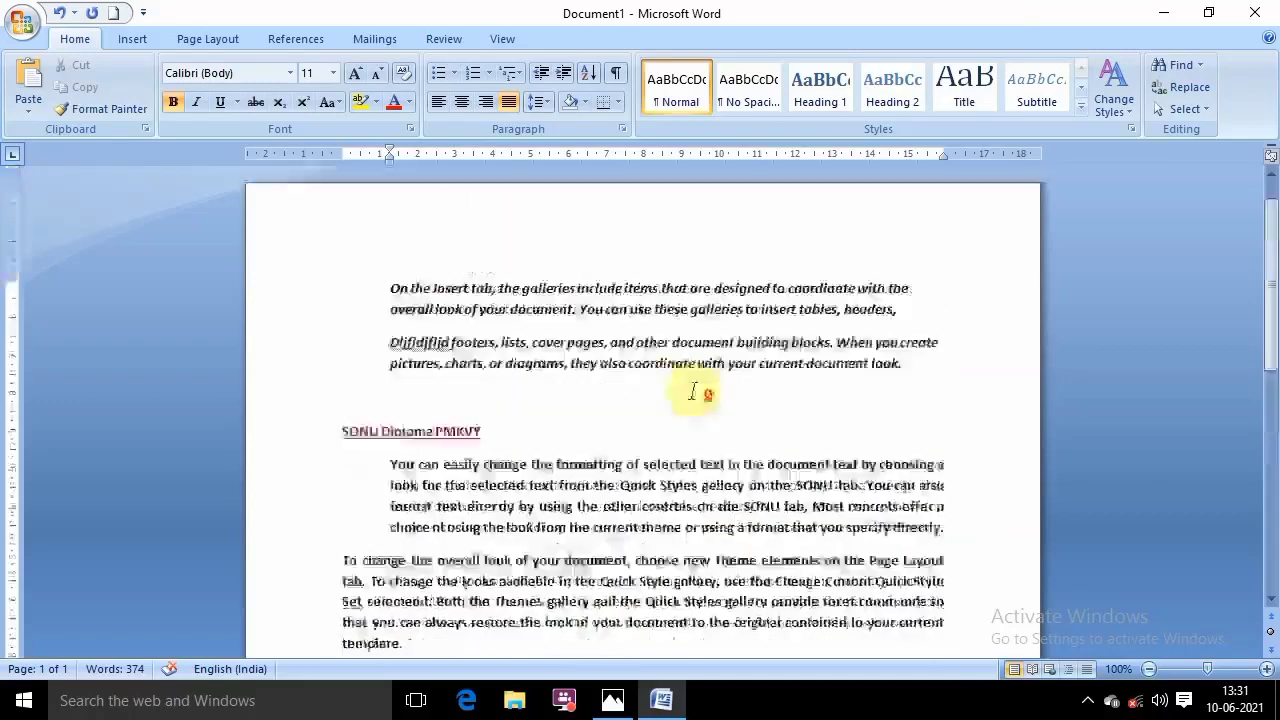
pyautogui.hotkey('ctrl', 'n')
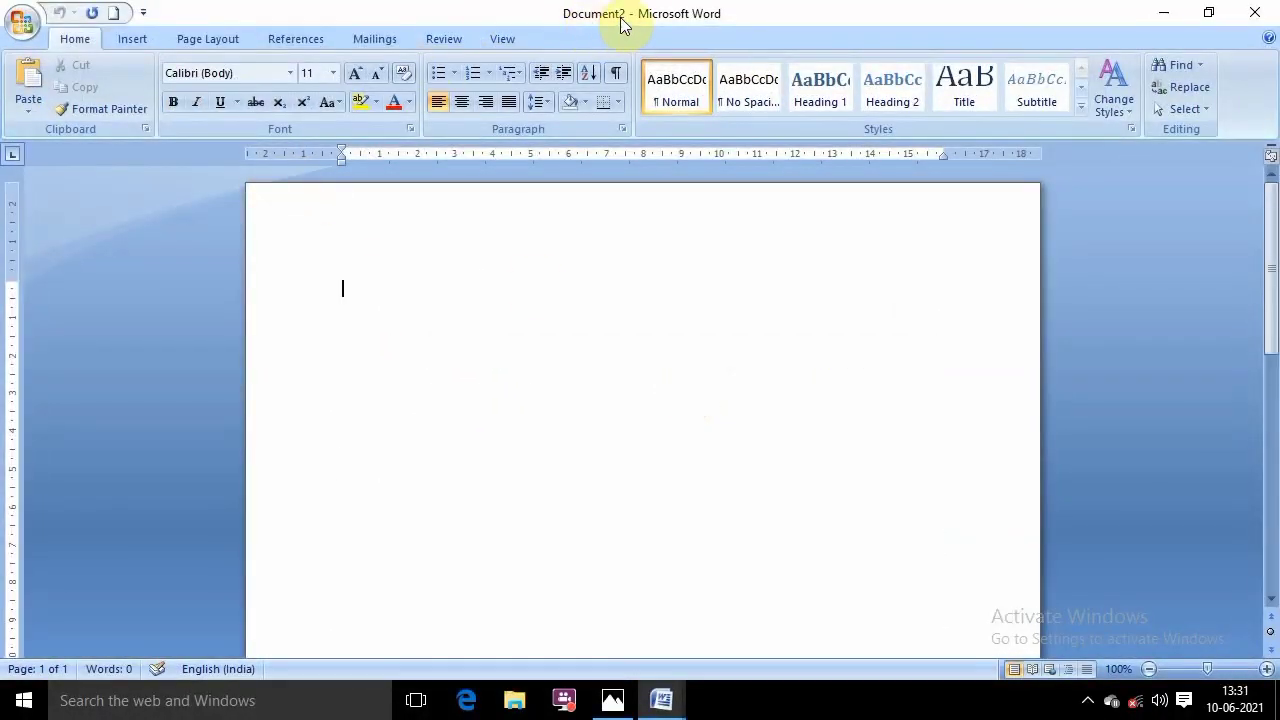
pyautogui.click(1218, 13)
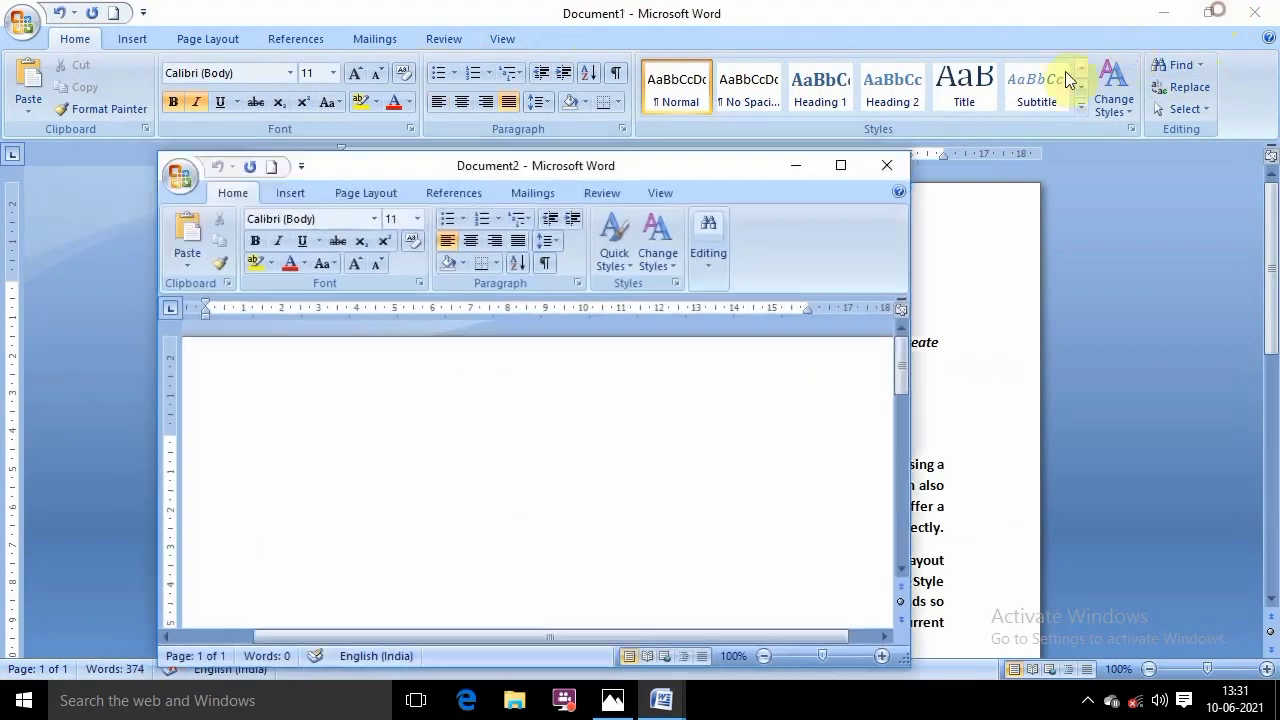
pyautogui.moveTo(681, 172); pyautogui.dragTo(469, 191)
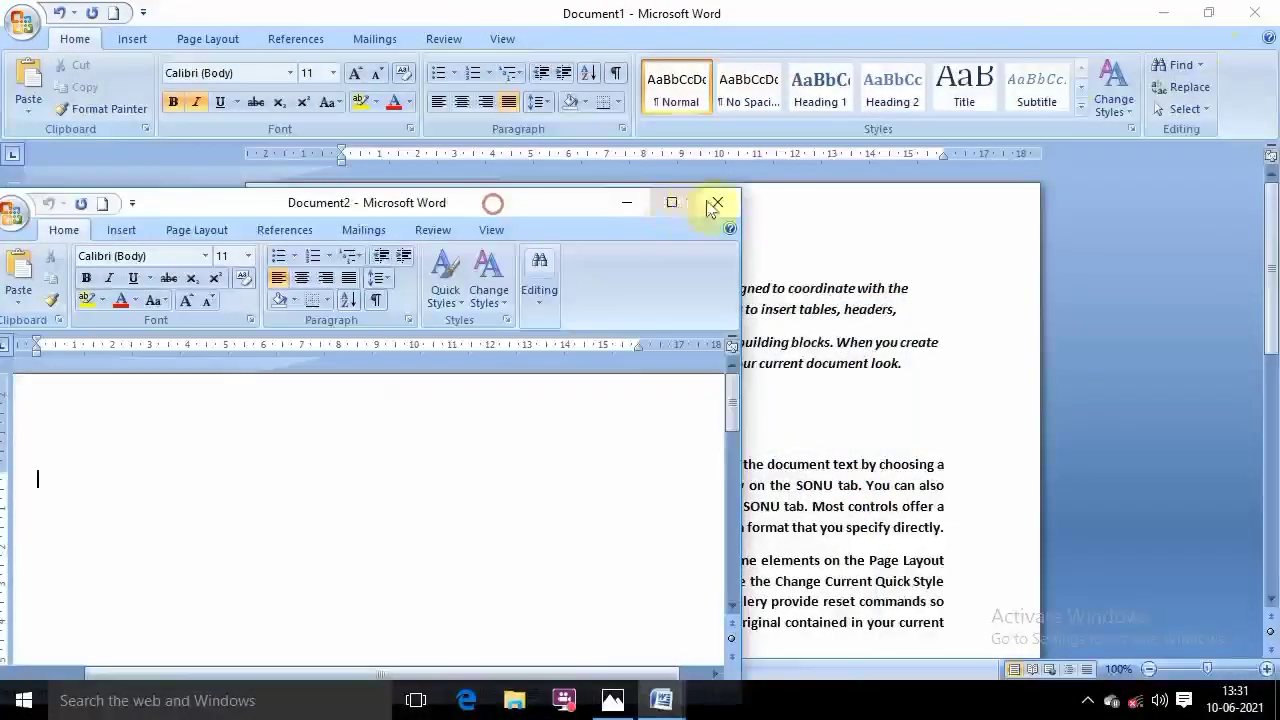
pyautogui.click(711, 199)
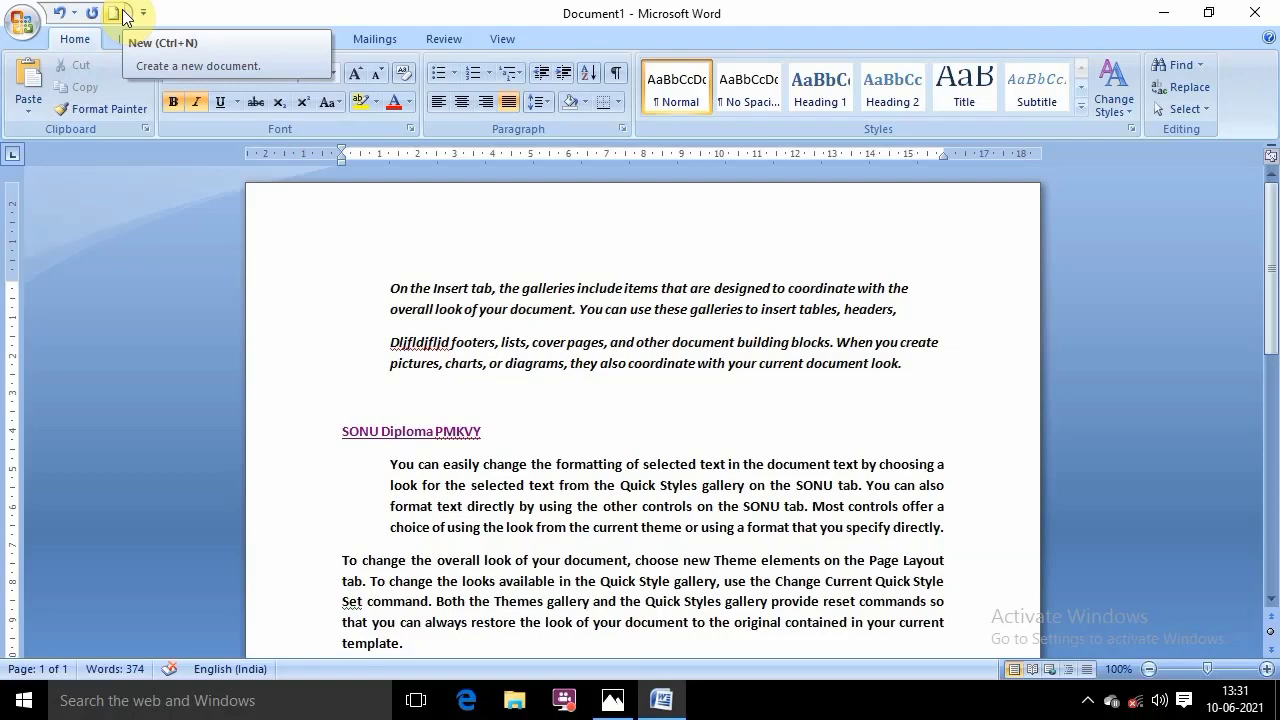
pyautogui.click(612, 700)
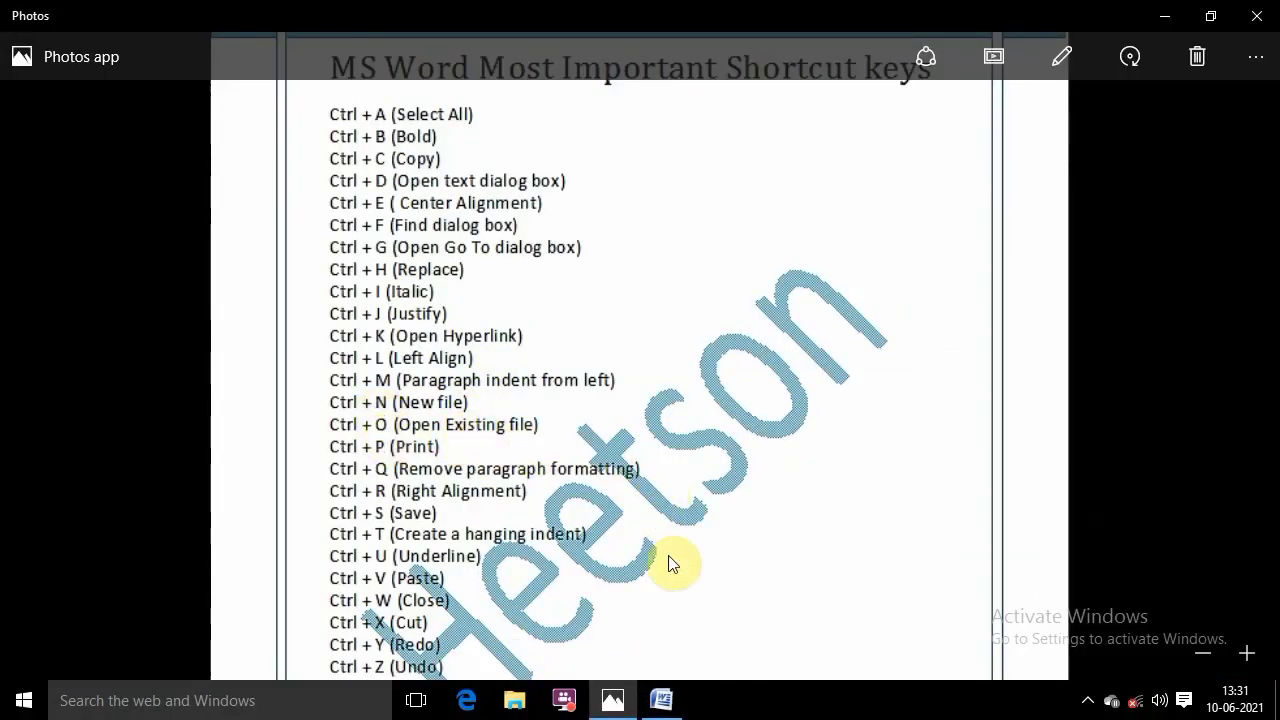
# Return to the formatted document and bring up the Open dialog with Ctrl+O, showing the Documents folder
pyautogui.click(660, 702)
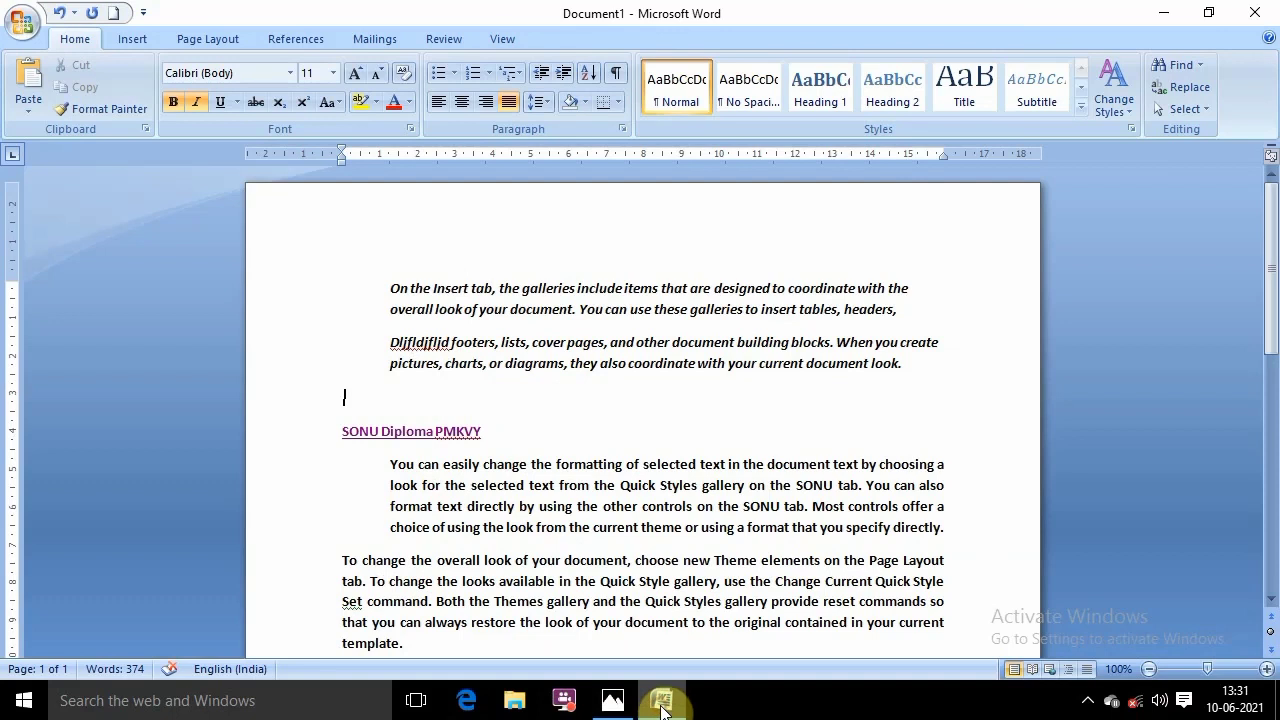
pyautogui.click(821, 389)
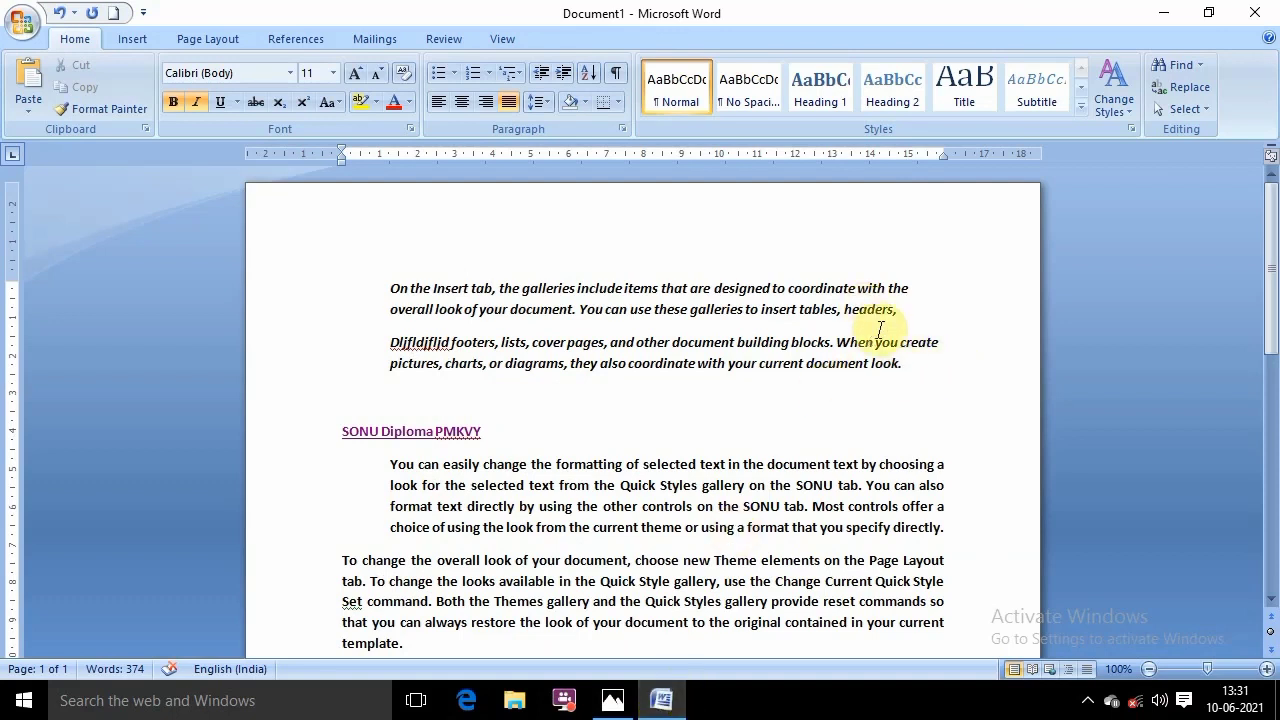
pyautogui.click(22, 24)
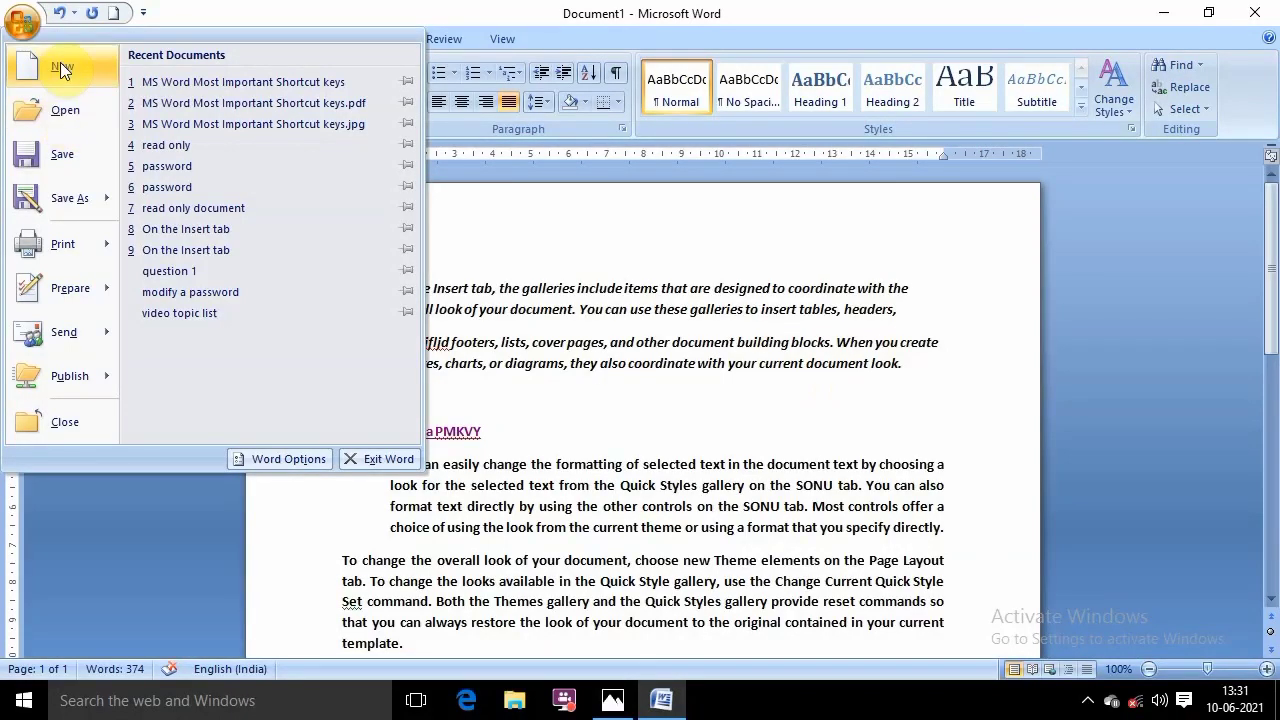
pyautogui.moveTo(68, 199)
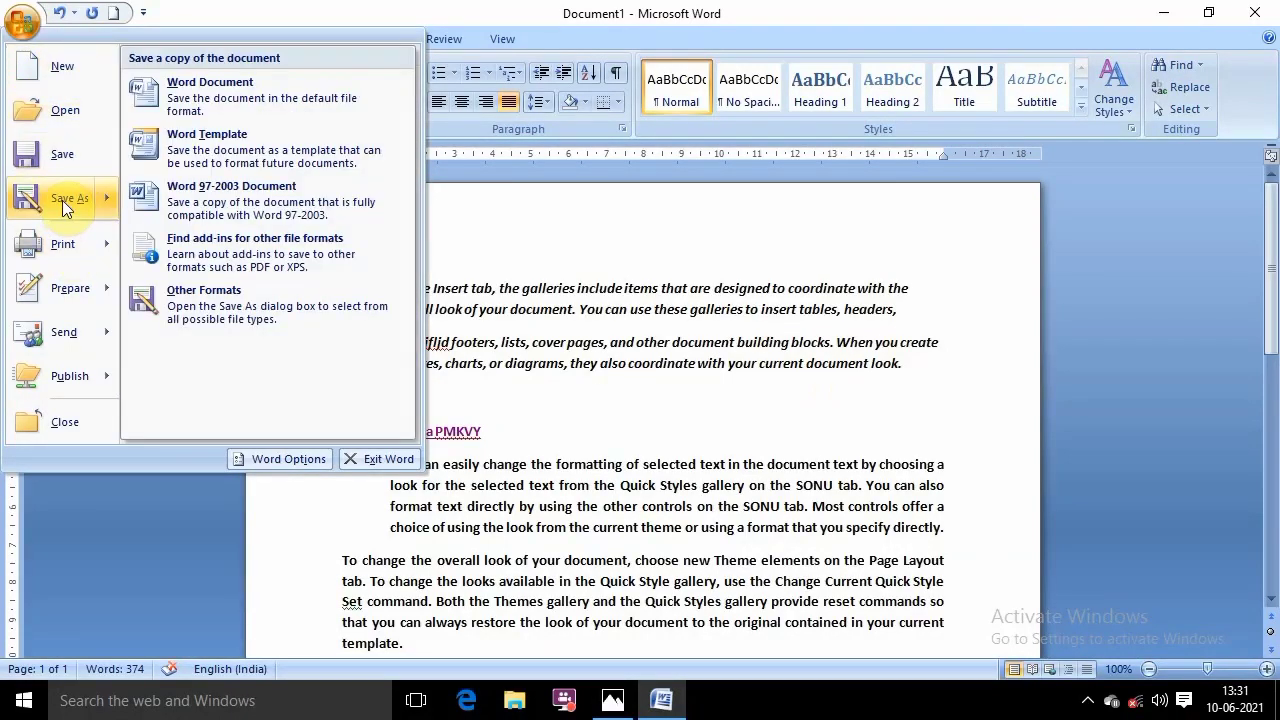
pyautogui.click(636, 214)
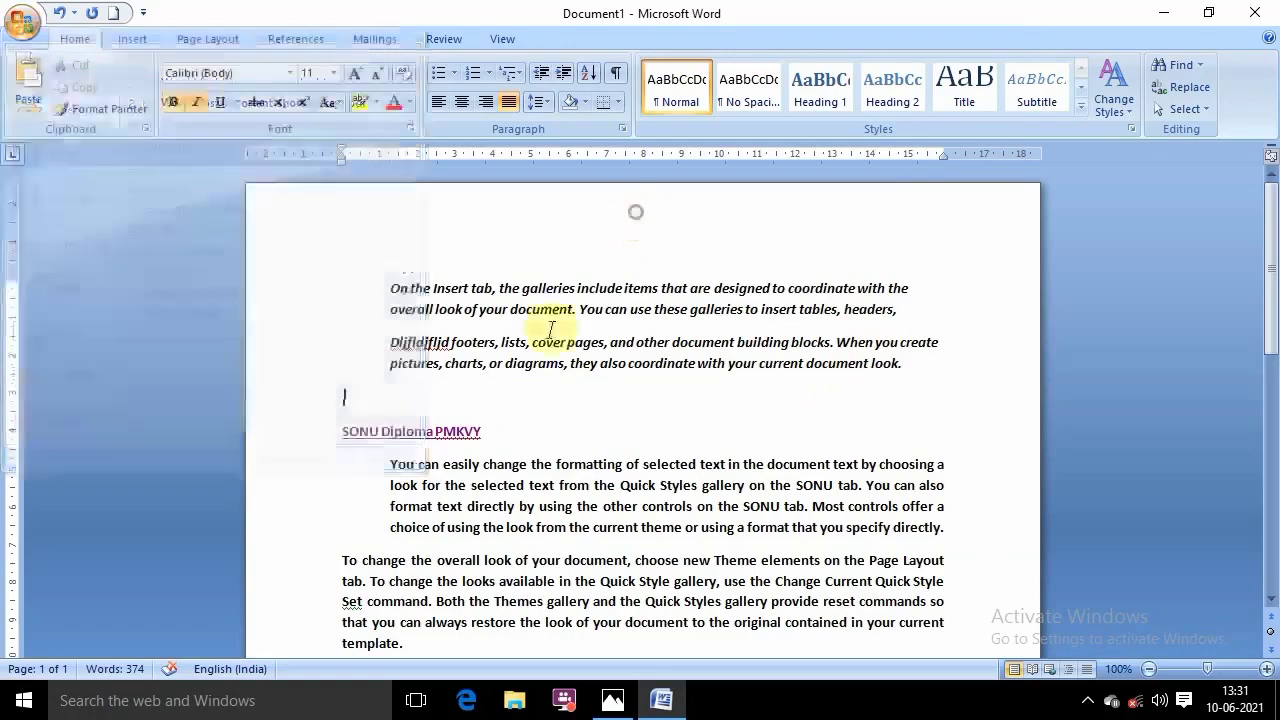
pyautogui.click(540, 342)
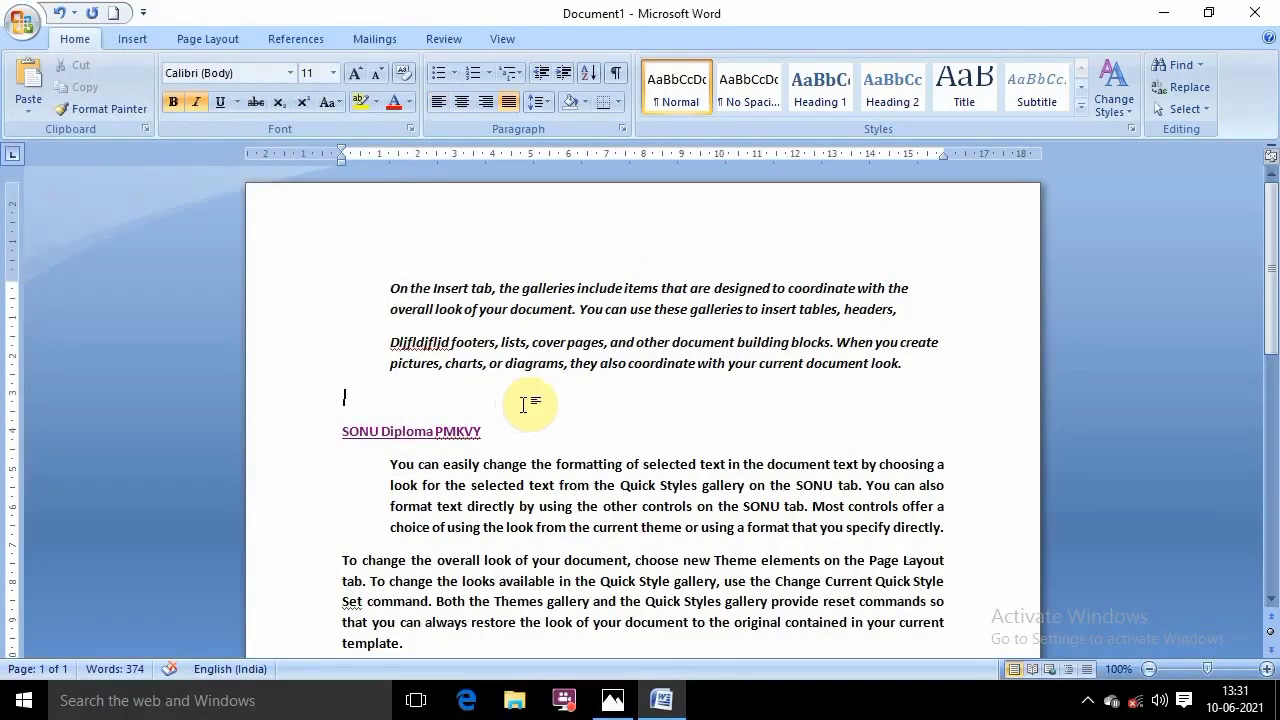
pyautogui.hotkey('ctrl', 'o')
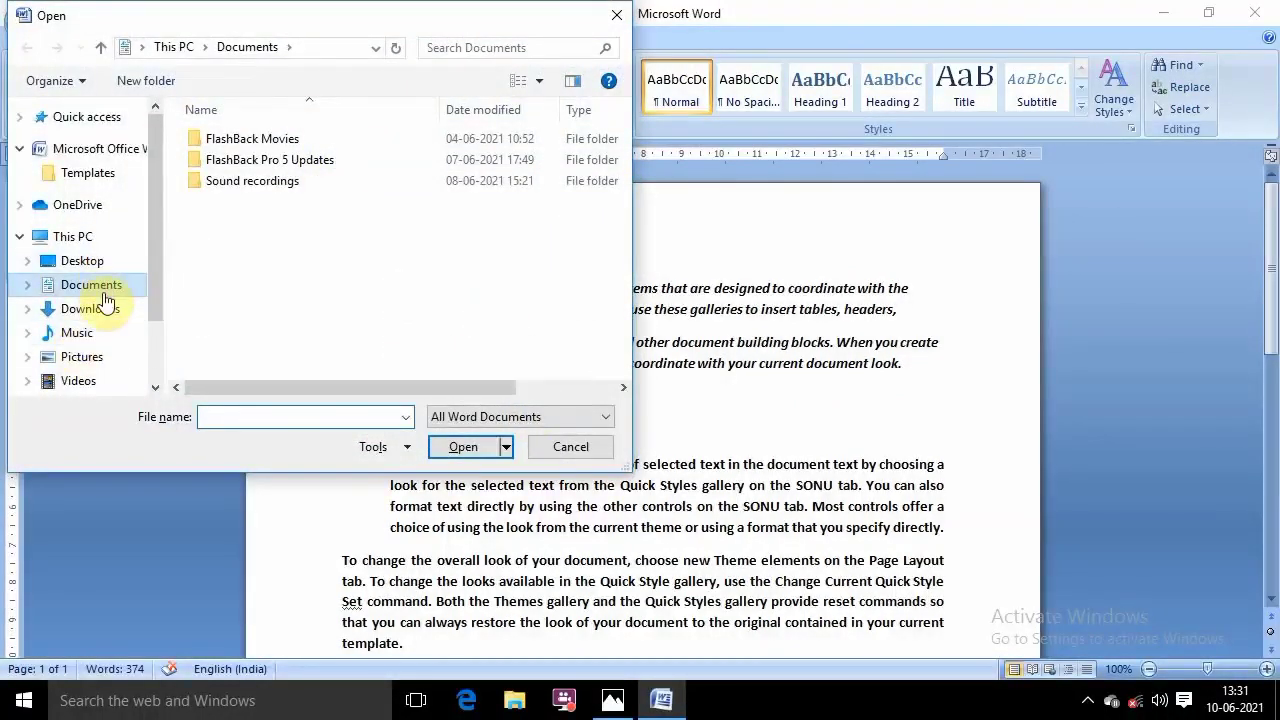
# Open 'MS Word Most Important Shortcut keys' from New Volume (D:)
pyautogui.moveTo(158, 236); pyautogui.dragTo(160, 262)
pyautogui.click(118, 366)
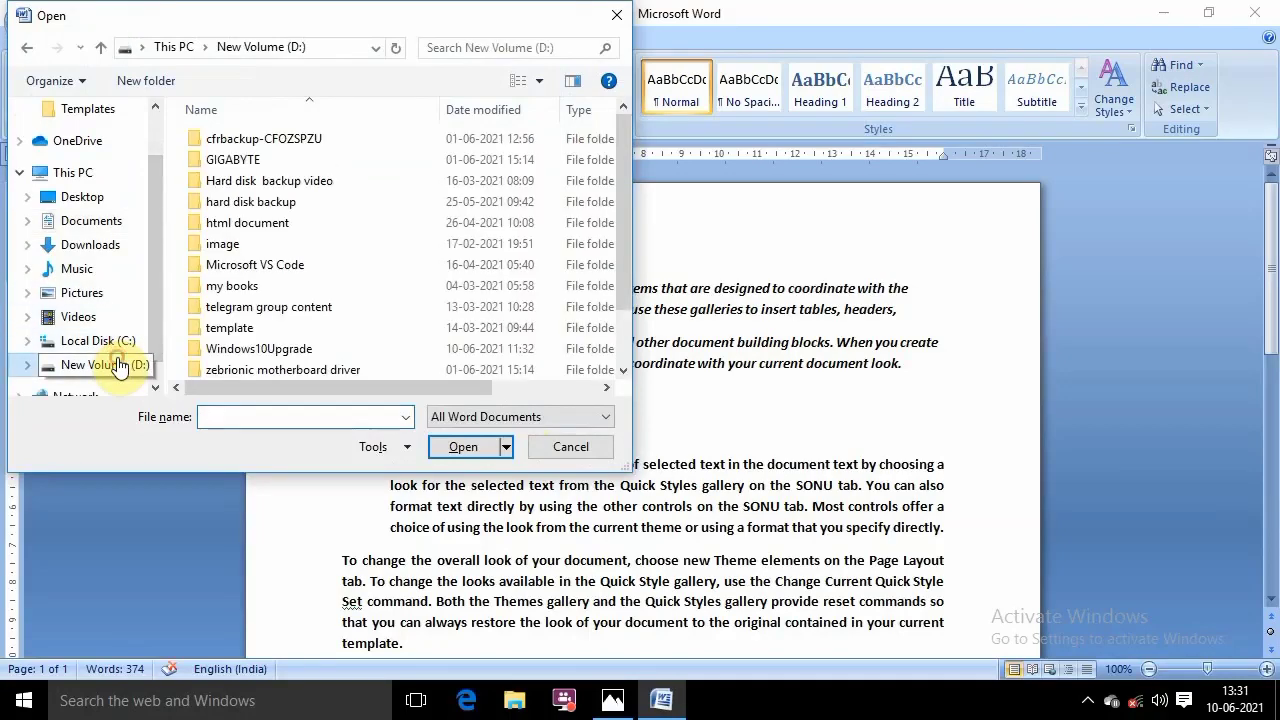
pyautogui.moveTo(622, 175); pyautogui.dragTo(634, 220)
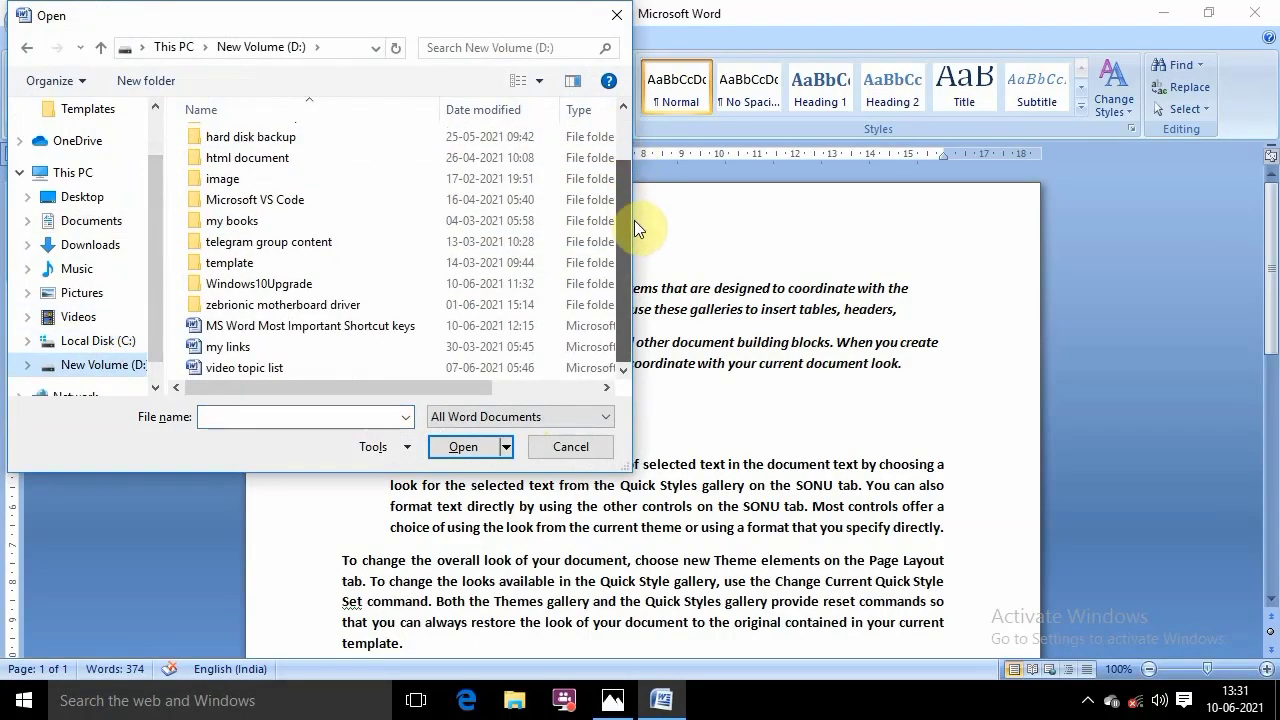
pyautogui.doubleClick(308, 334)
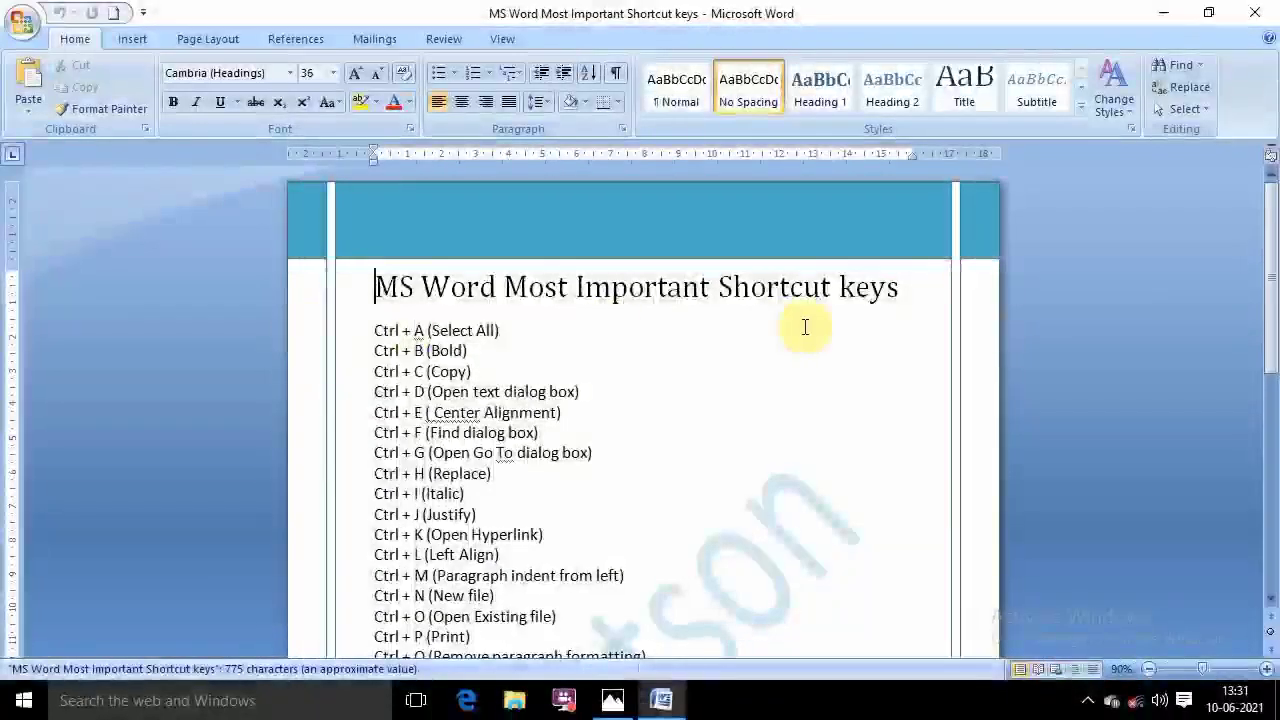
# Scroll through the shortcut list, highlighting the Ctrl+Q through Ctrl+U lines, then deselect them
pyautogui.scroll(-4, 808, 326)
pyautogui.scroll(-5, 810, 327)
pyautogui.scroll(3, 528, 337)
pyautogui.moveTo(506, 402); pyautogui.dragTo(500, 343)
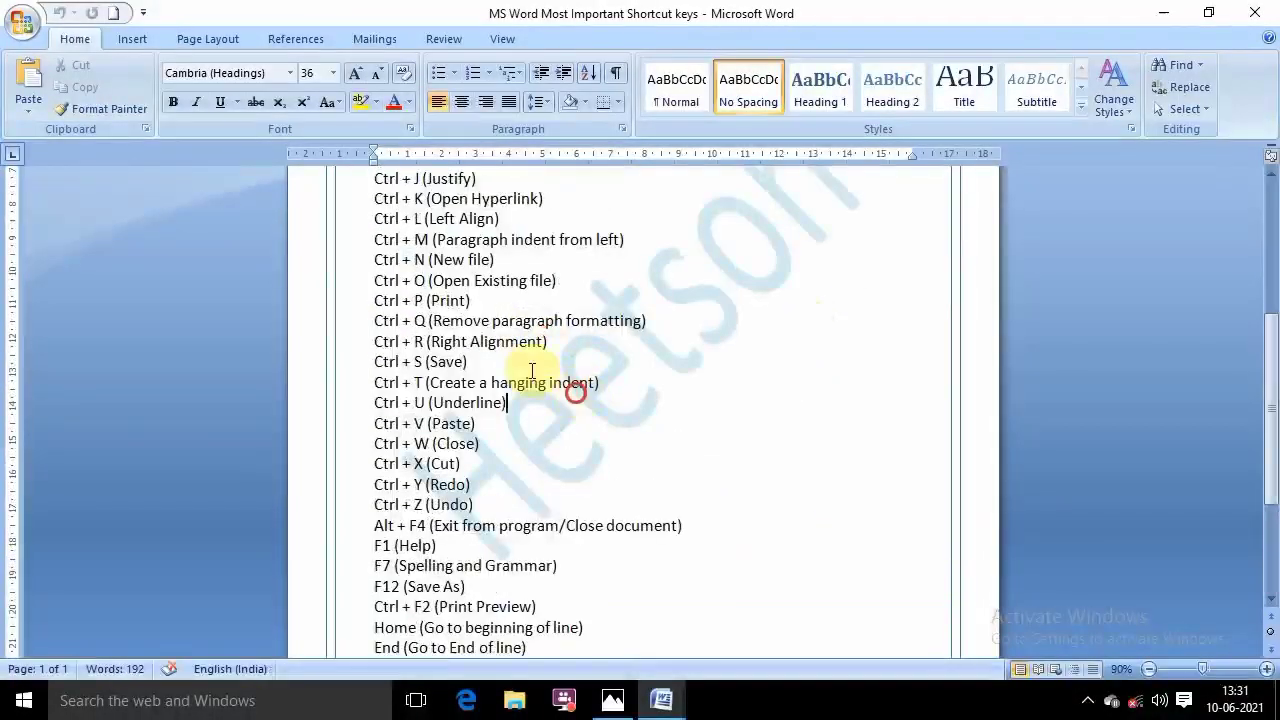
pyautogui.scroll(-4, 563, 337)
pyautogui.scroll(3, 571, 351)
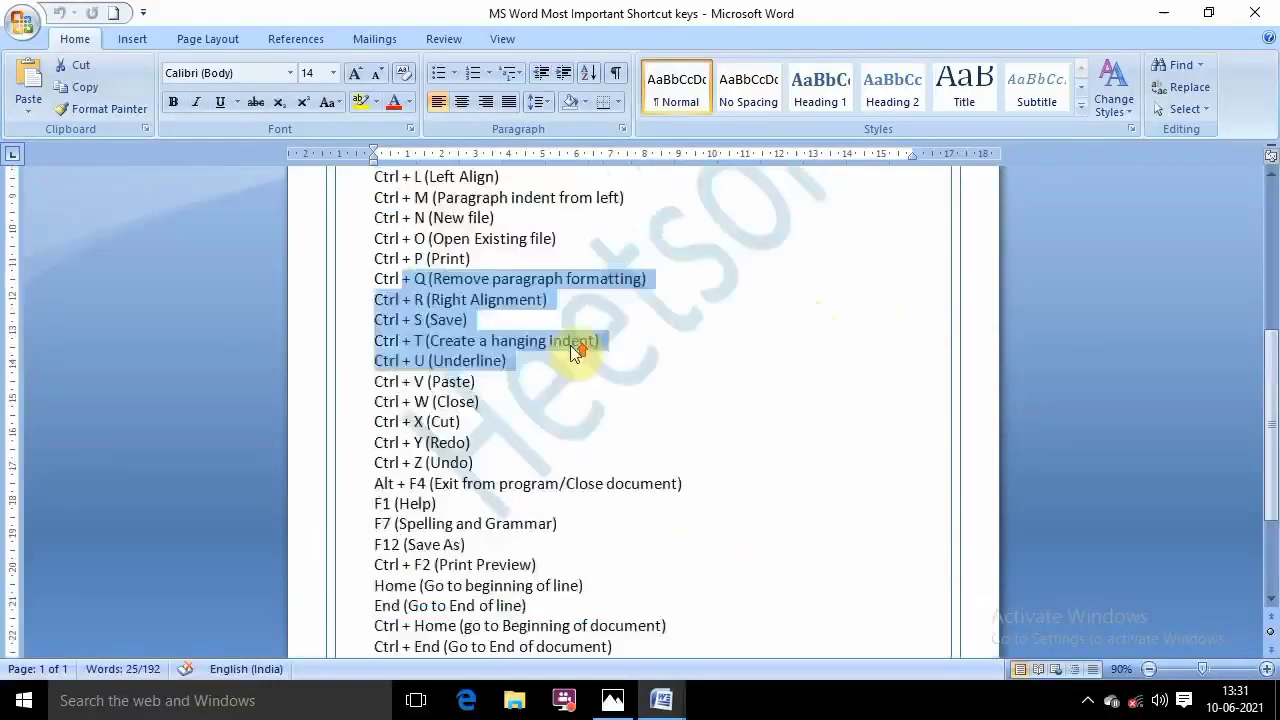
pyautogui.scroll(4, 455, 360)
pyautogui.scroll(2, 455, 360)
pyautogui.click(549, 389)
# Highlight the Ctrl + P (Print) line, then clear the selection
pyautogui.scroll(-3, 583, 331)
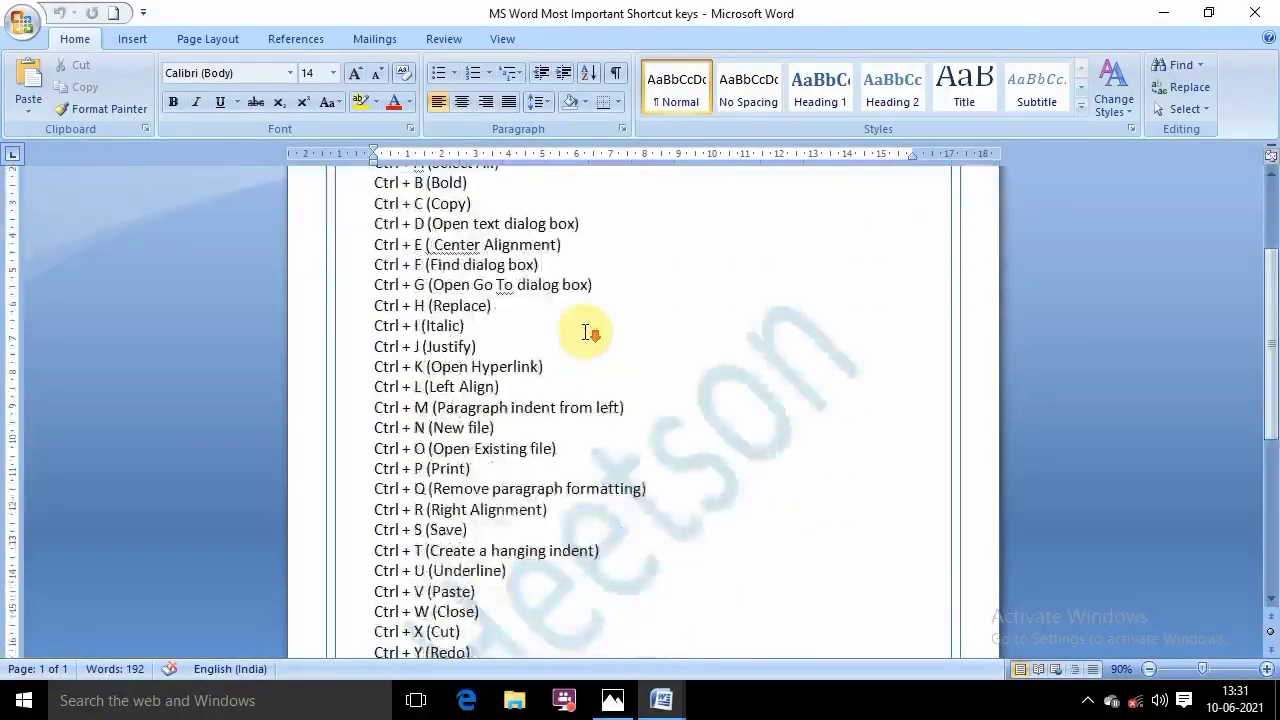
pyautogui.scroll(-3, 586, 331)
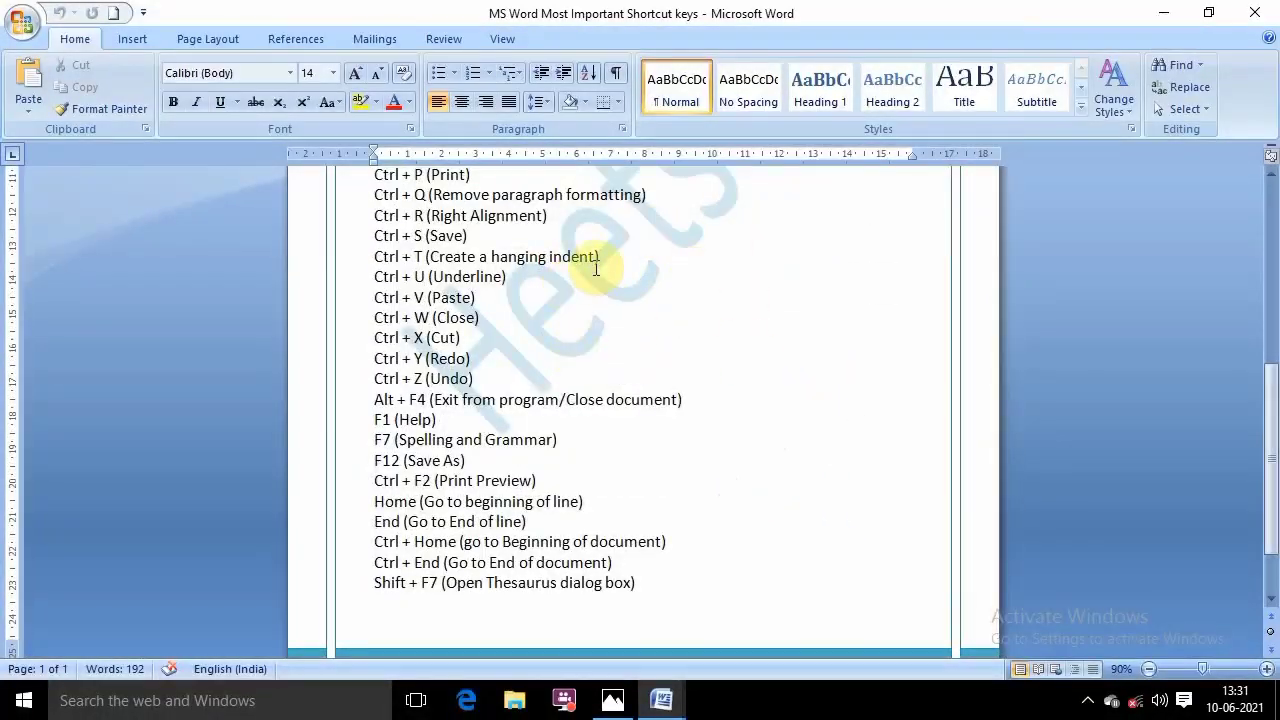
pyautogui.scroll(3, 558, 345)
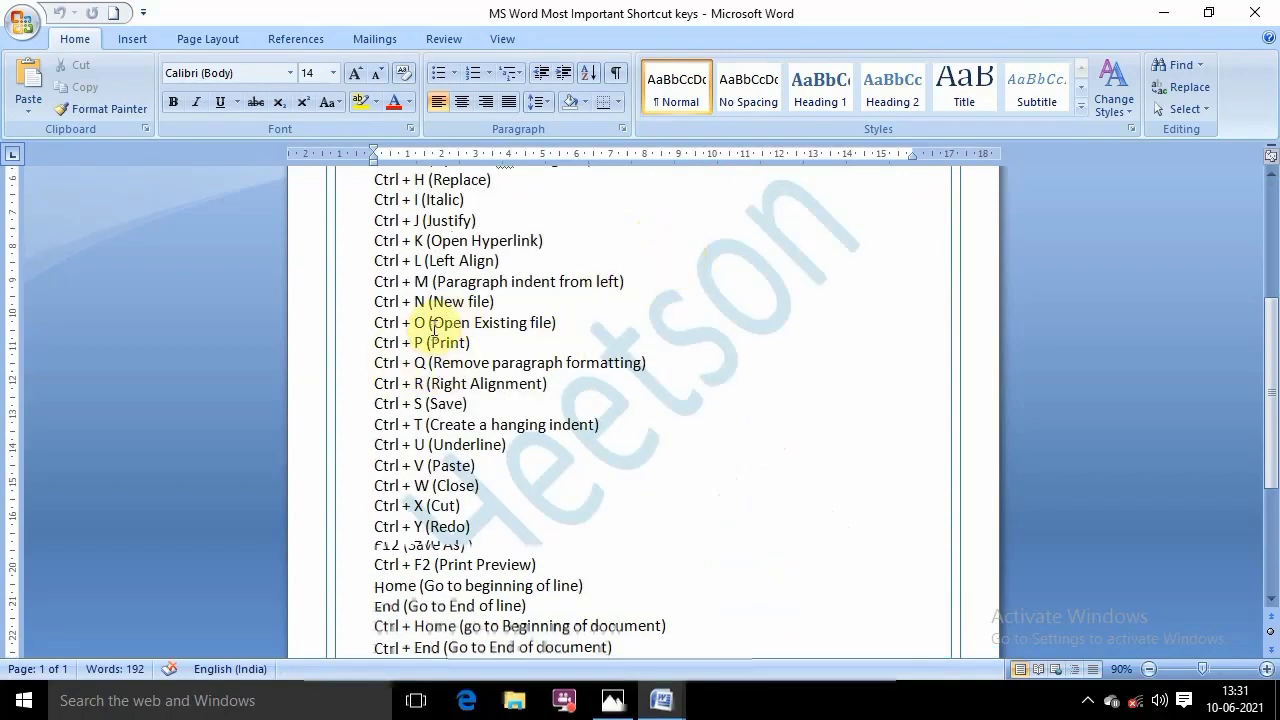
pyautogui.click(528, 340)
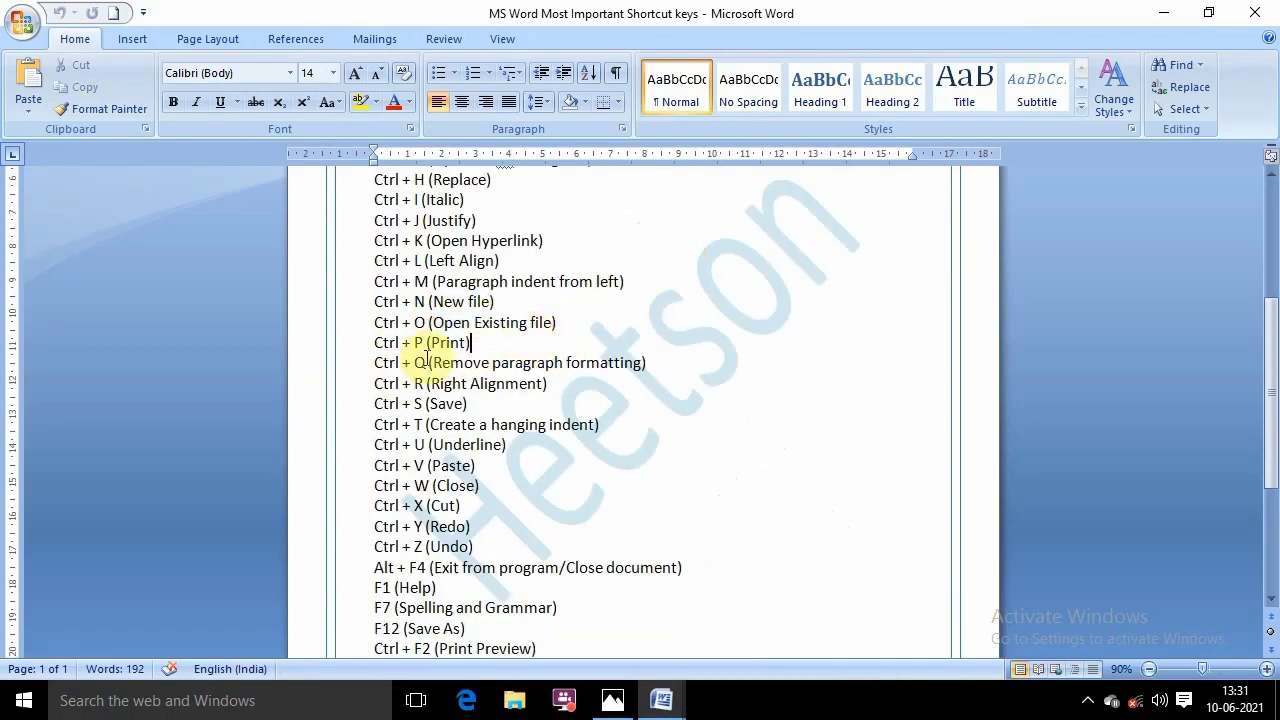
pyautogui.moveTo(380, 342); pyautogui.dragTo(472, 343)
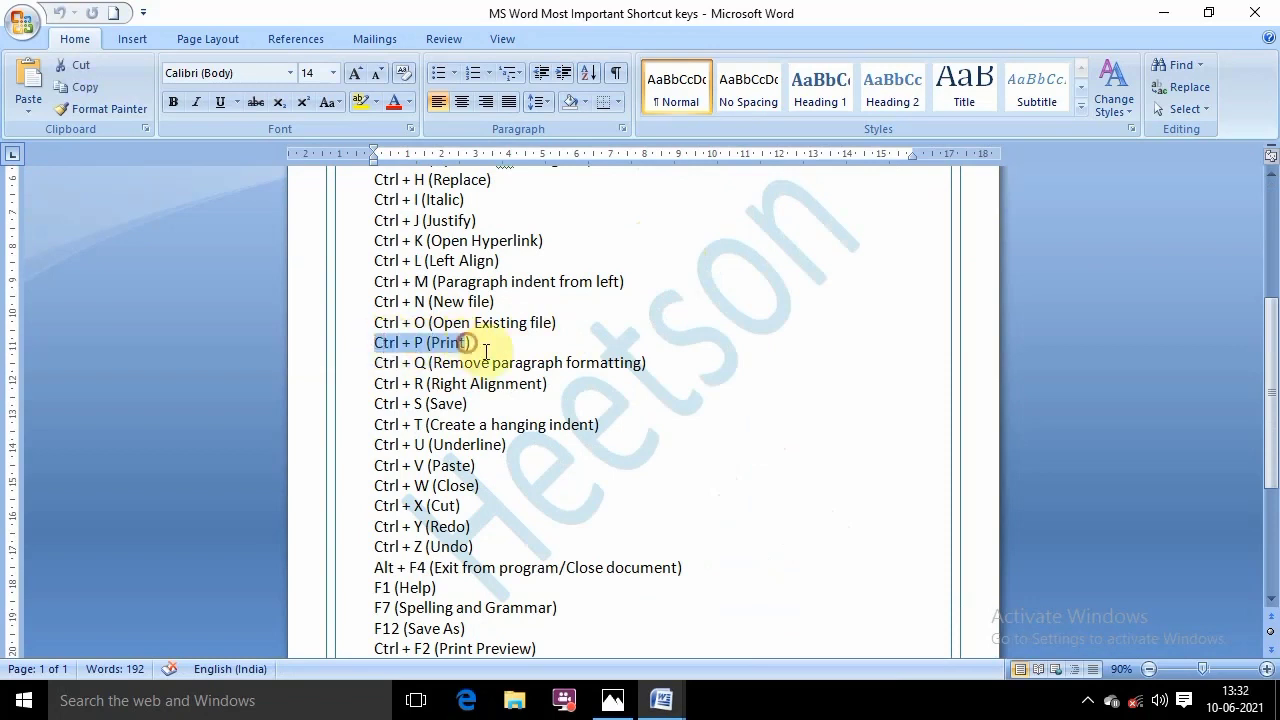
pyautogui.click(484, 352)
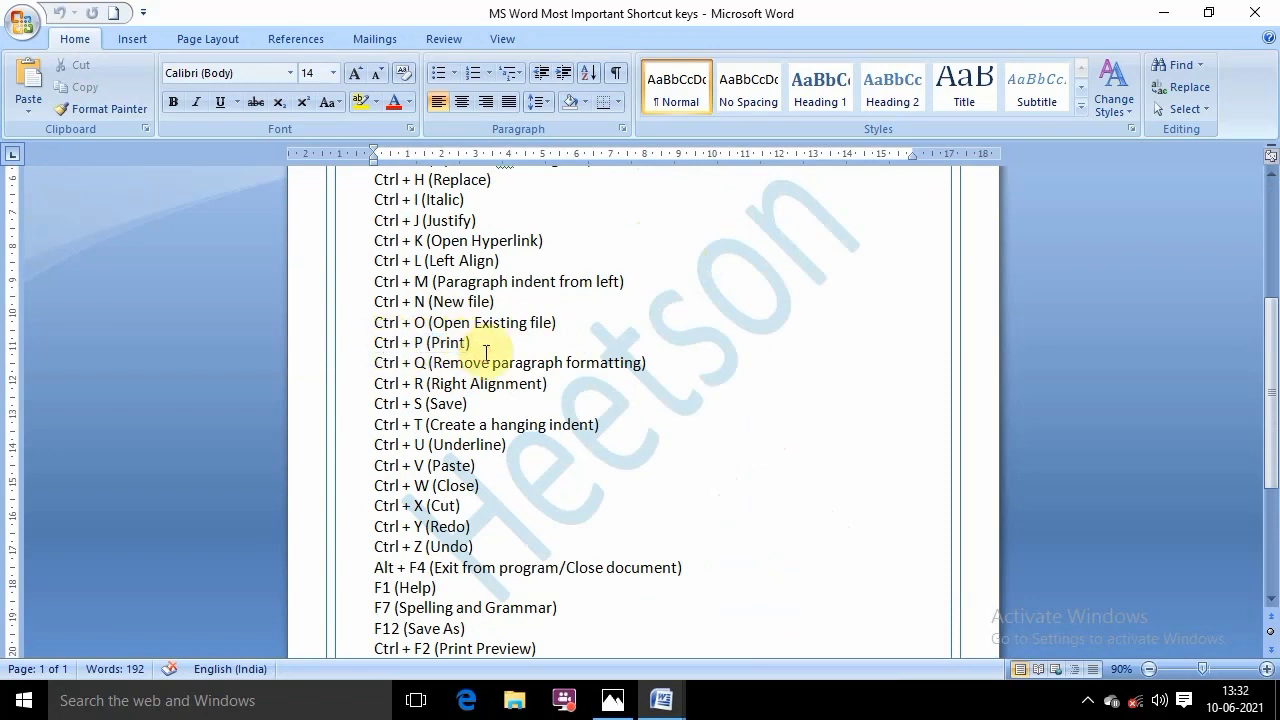
pyautogui.hotkey('ctrl', 'p')
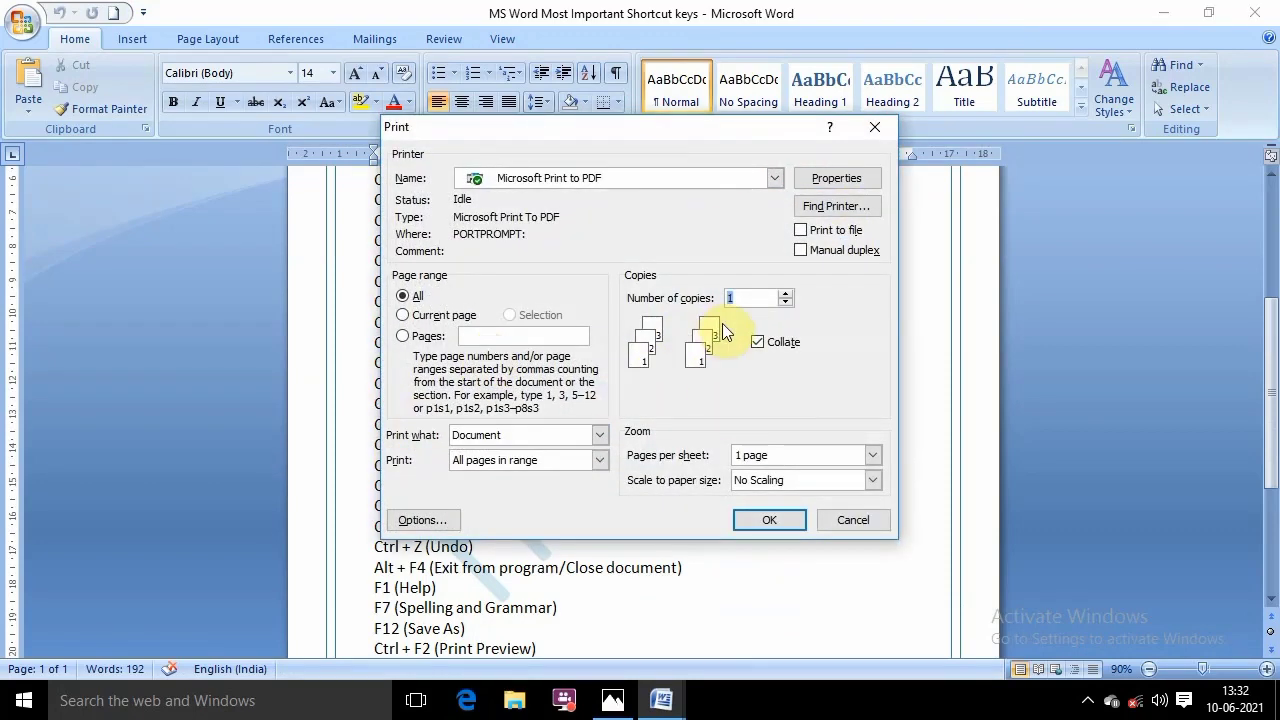
pyautogui.click(520, 180)
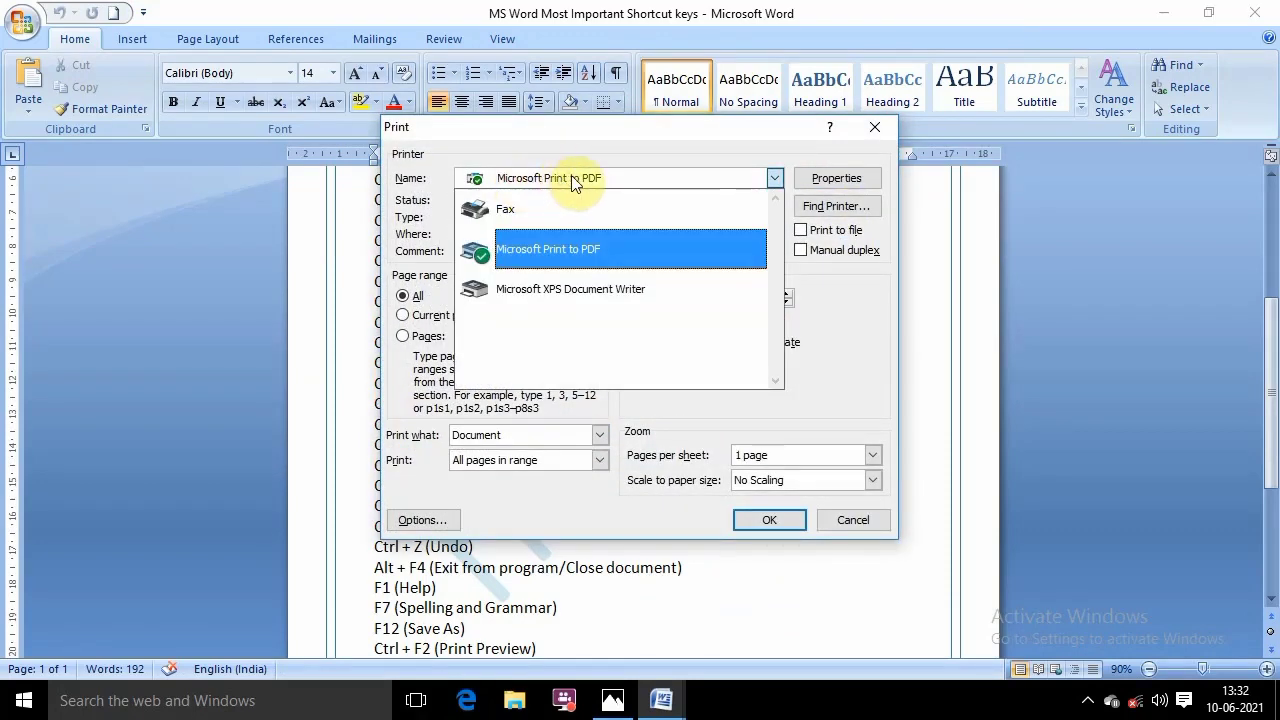
pyautogui.click(617, 250)
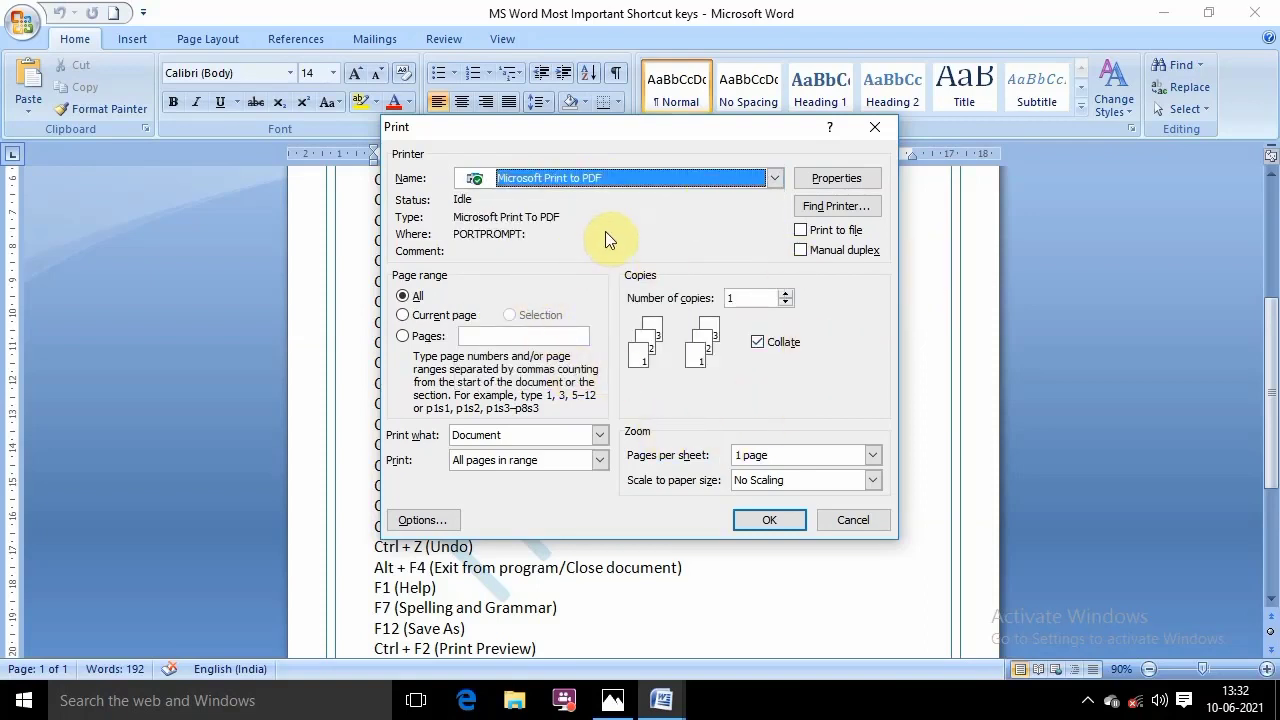
pyautogui.click(773, 180)
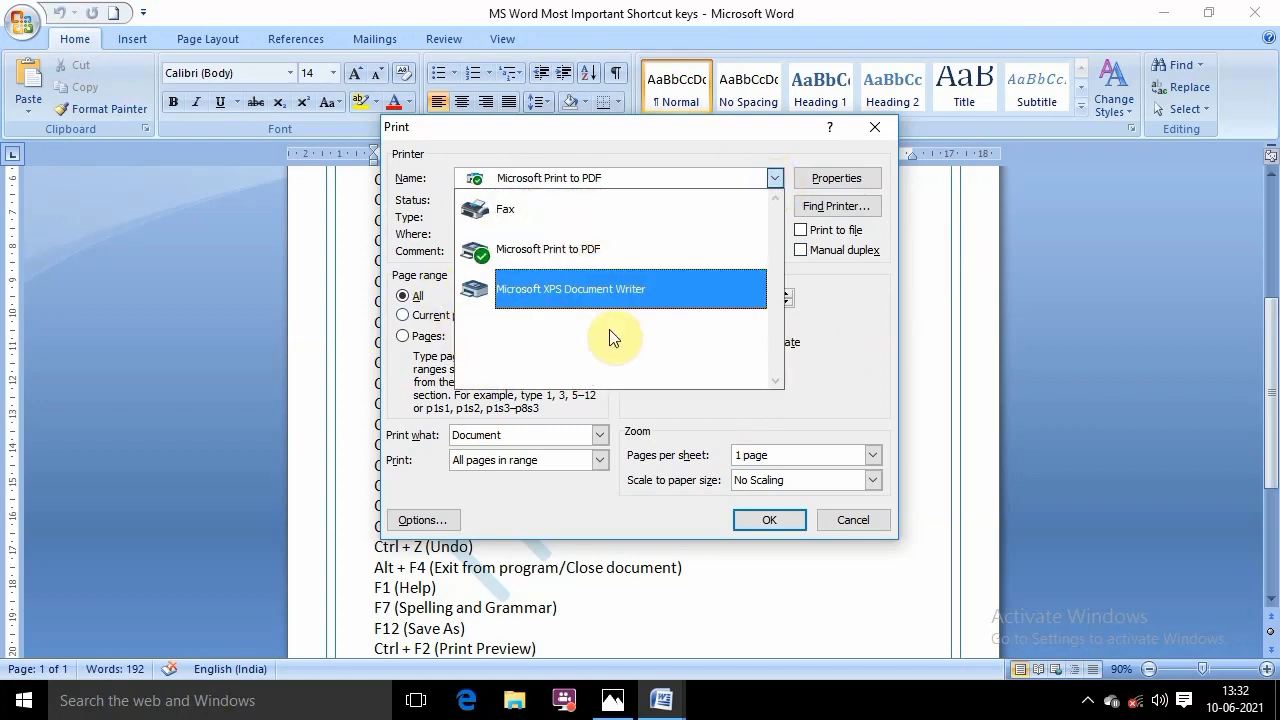
pyautogui.click(570, 248)
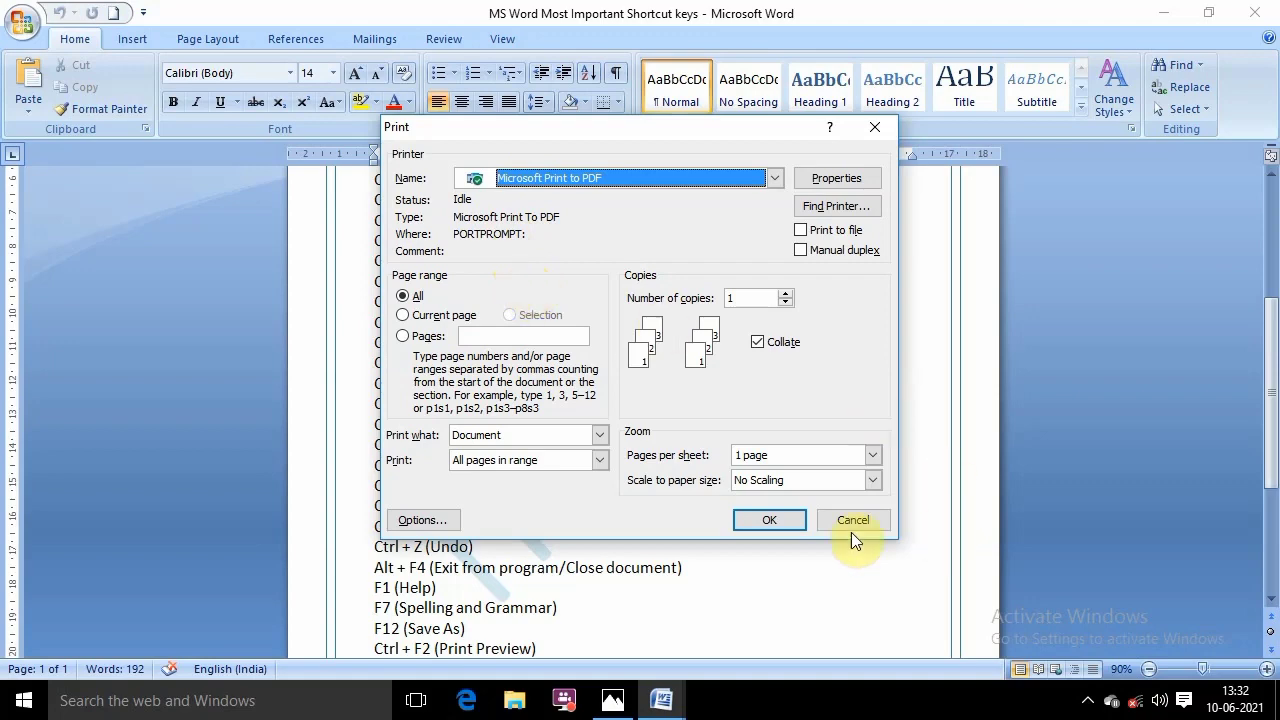
pyautogui.click(874, 127)
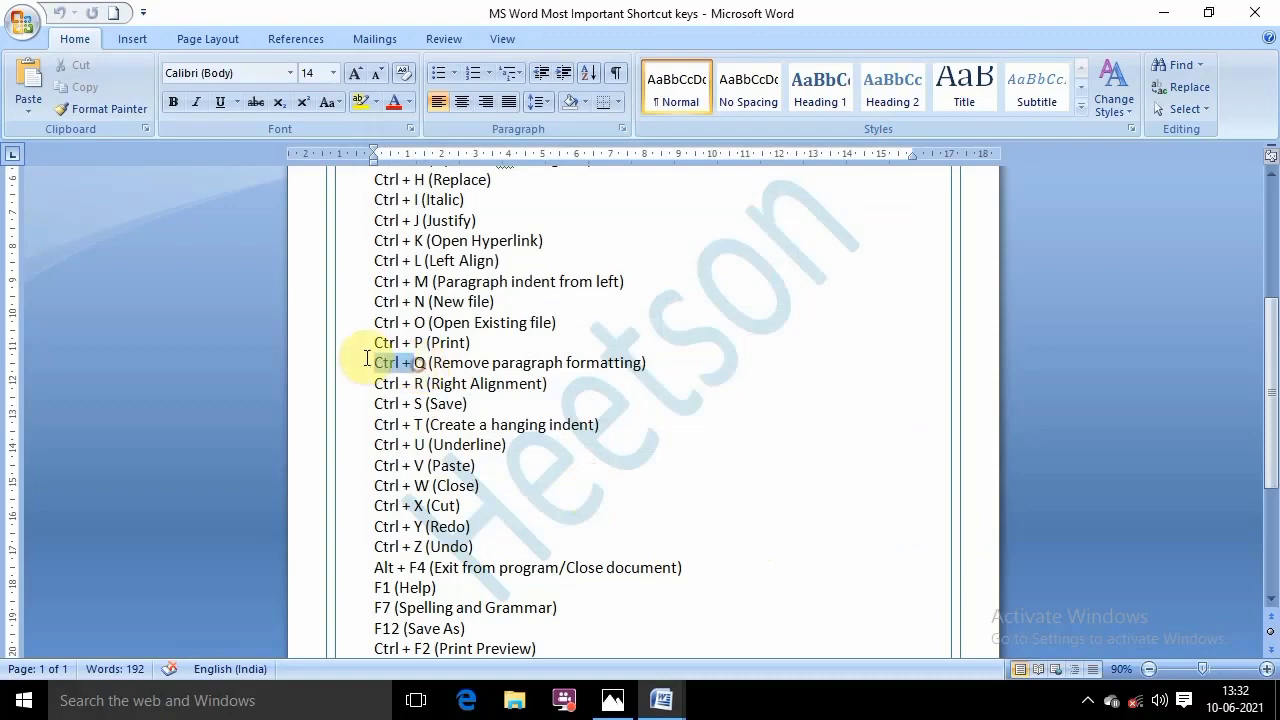
pyautogui.moveTo(376, 362); pyautogui.dragTo(652, 362)
pyautogui.click(421, 362)
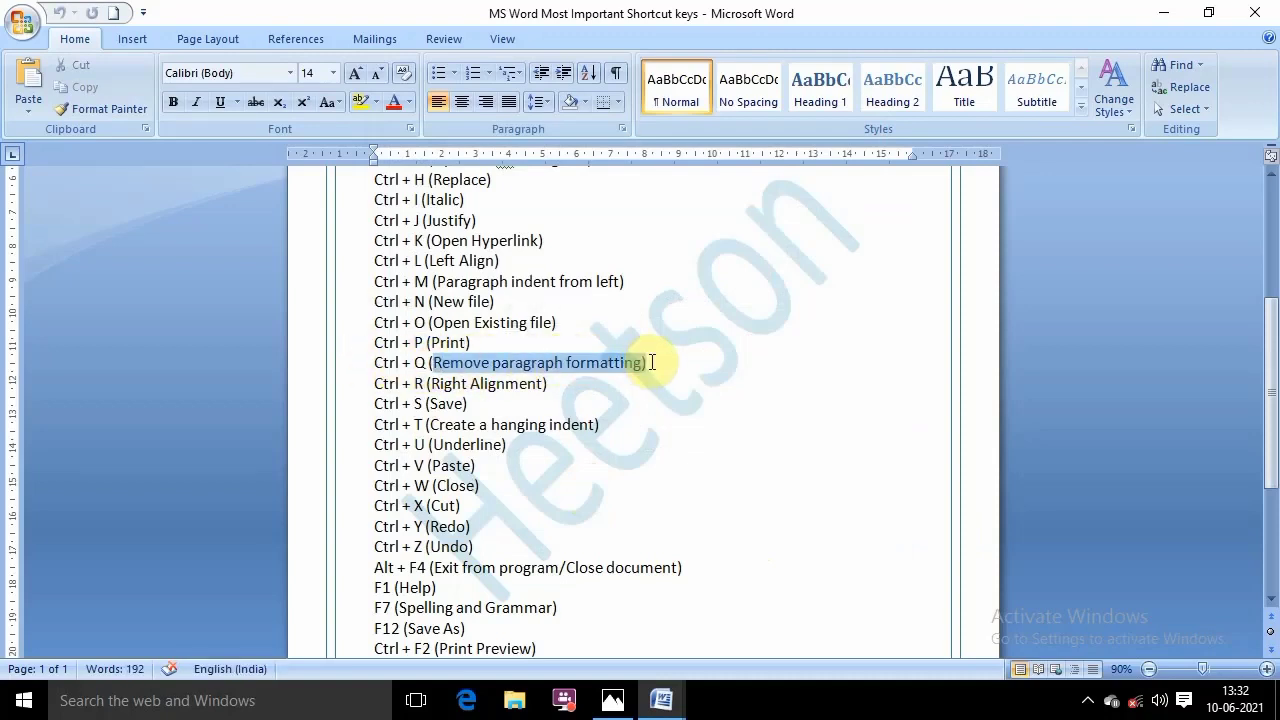
# Close the shortcut list, then delete the italic block, SONU Diploma PMKVY heading and indented paragraph from Document1
pyautogui.click(588, 368)
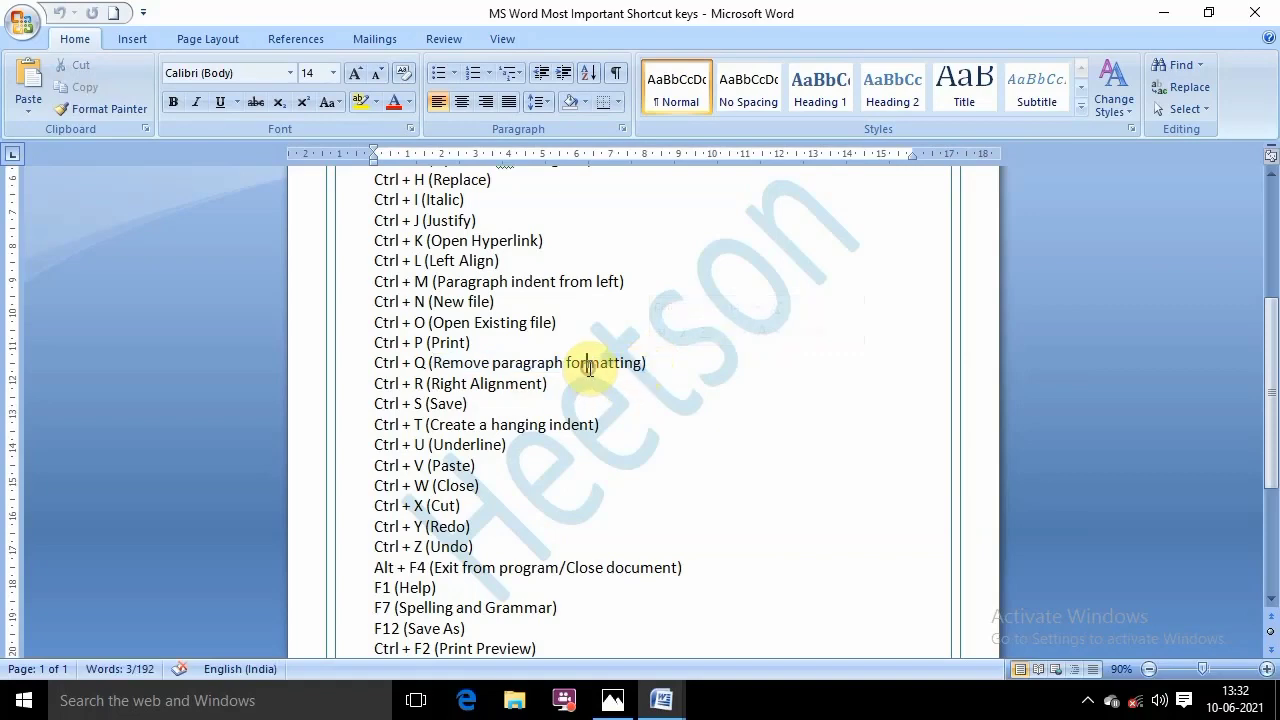
pyautogui.click(1254, 13)
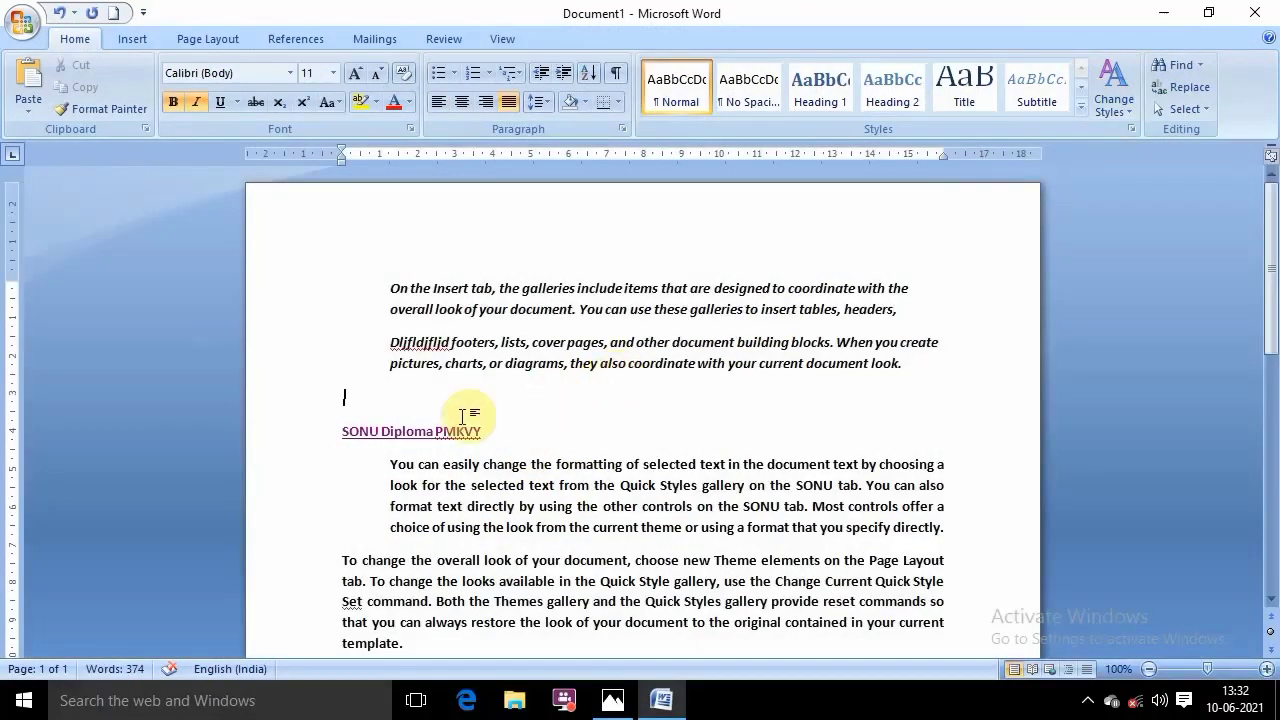
pyautogui.moveTo(514, 431)
pyautogui.mouseDown()
pyautogui.moveTo(374, 309)
pyautogui.moveTo(371, 277)
pyautogui.mouseUp()
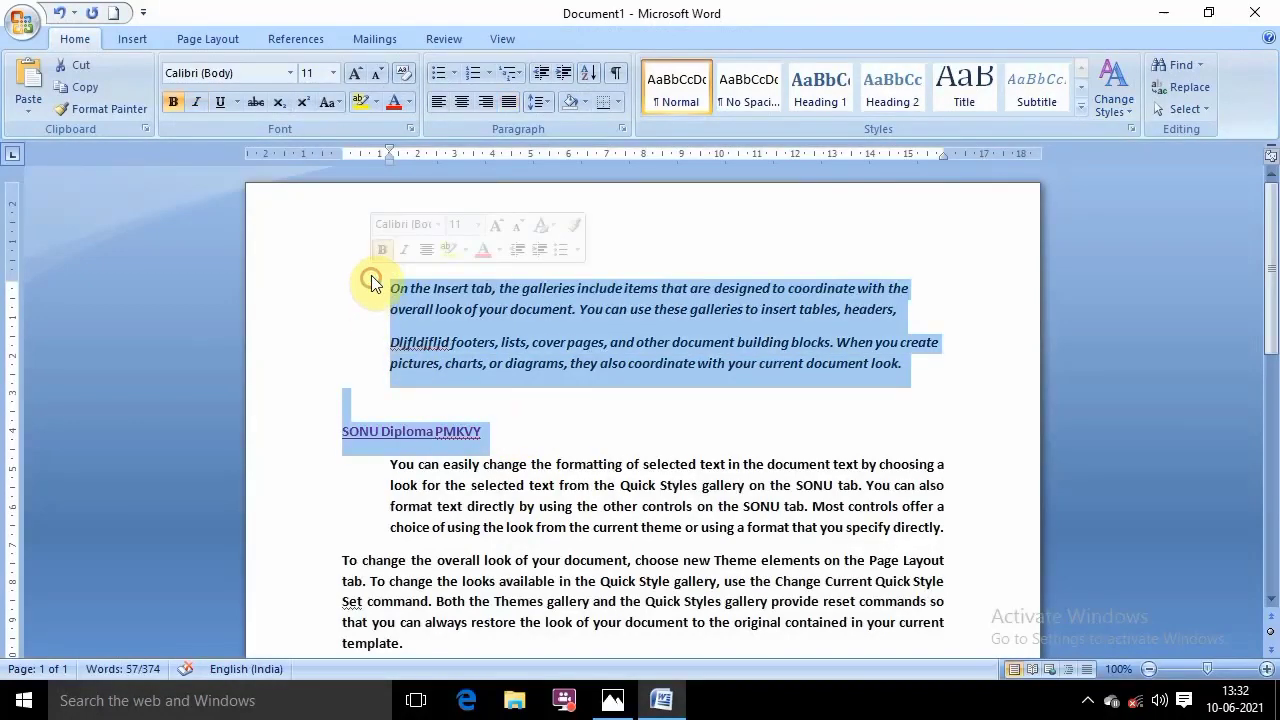
pyautogui.press('Delete')
pyautogui.moveTo(944, 350)
pyautogui.mouseDown()
pyautogui.moveTo(528, 251)
pyautogui.moveTo(394, 237)
pyautogui.mouseUp()
pyautogui.press('Delete')
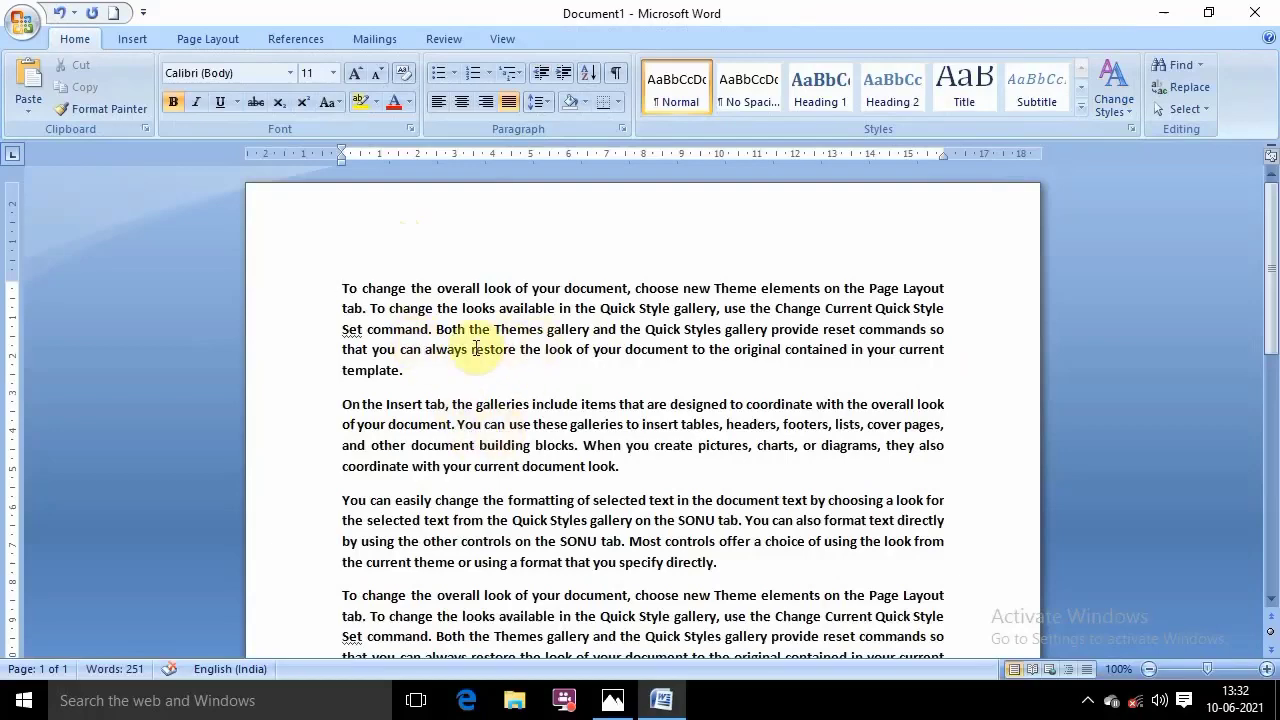
# Remove bold from all text in Document1
pyautogui.hotkey('ctrl', 'a')
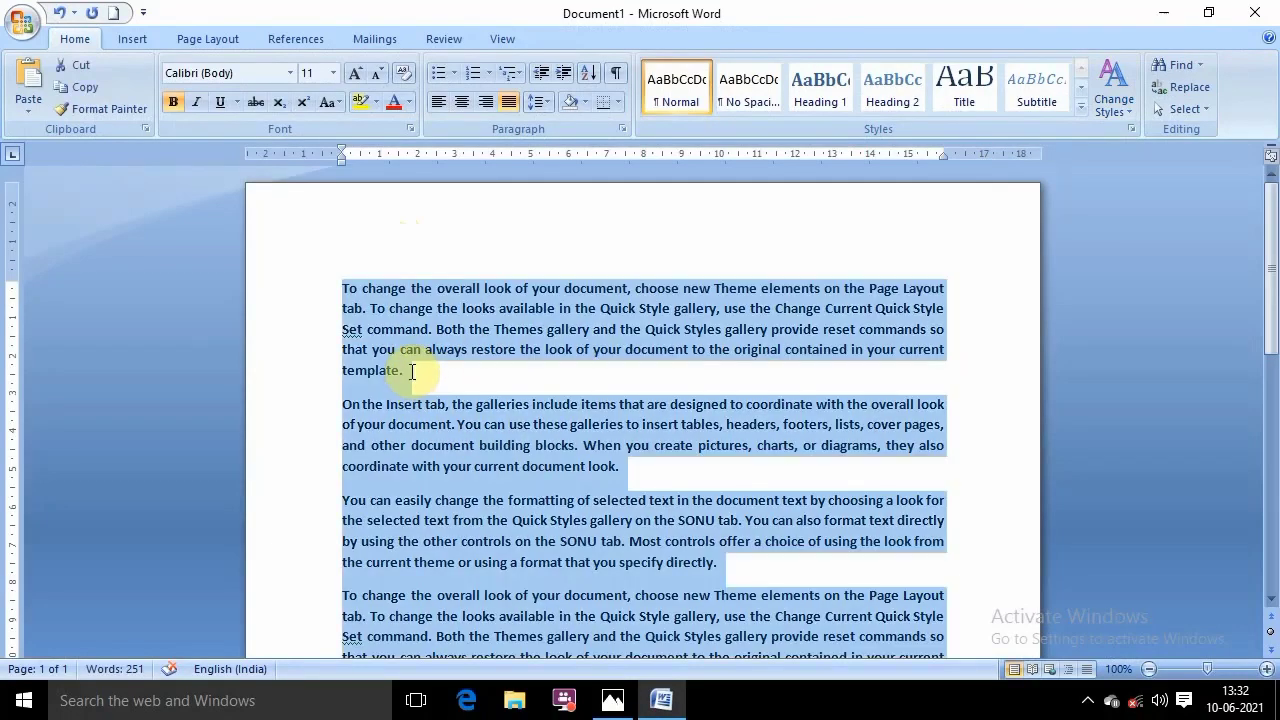
pyautogui.click(173, 102)
pyautogui.click(454, 333)
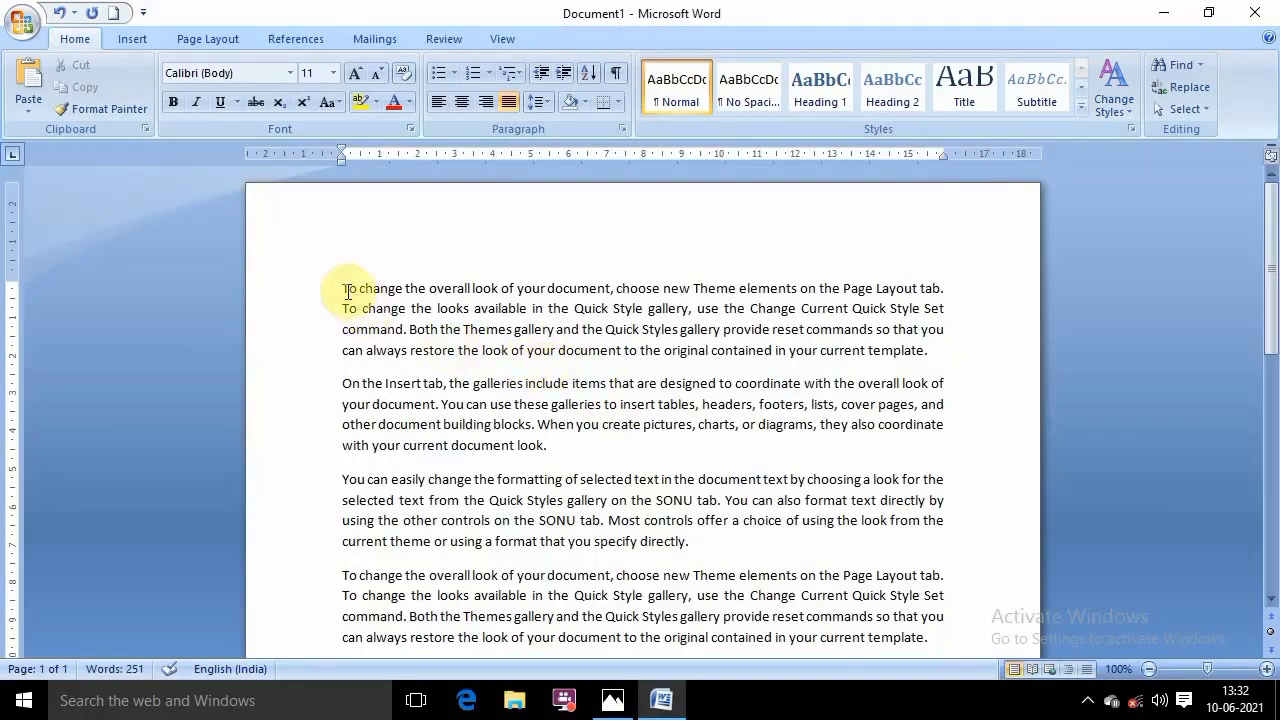
# Give the first paragraph beige shading, 1.5 line spacing and centre alignment
pyautogui.moveTo(341, 288); pyautogui.dragTo(929, 350)
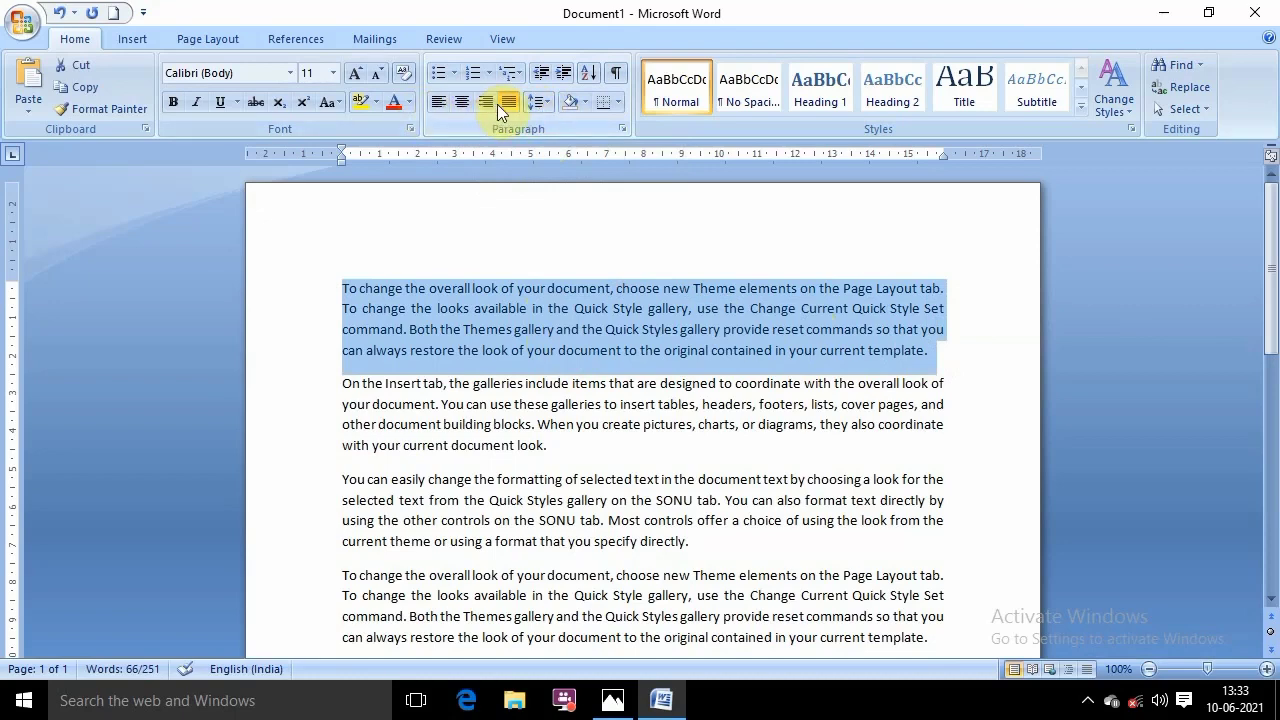
pyautogui.click(584, 102)
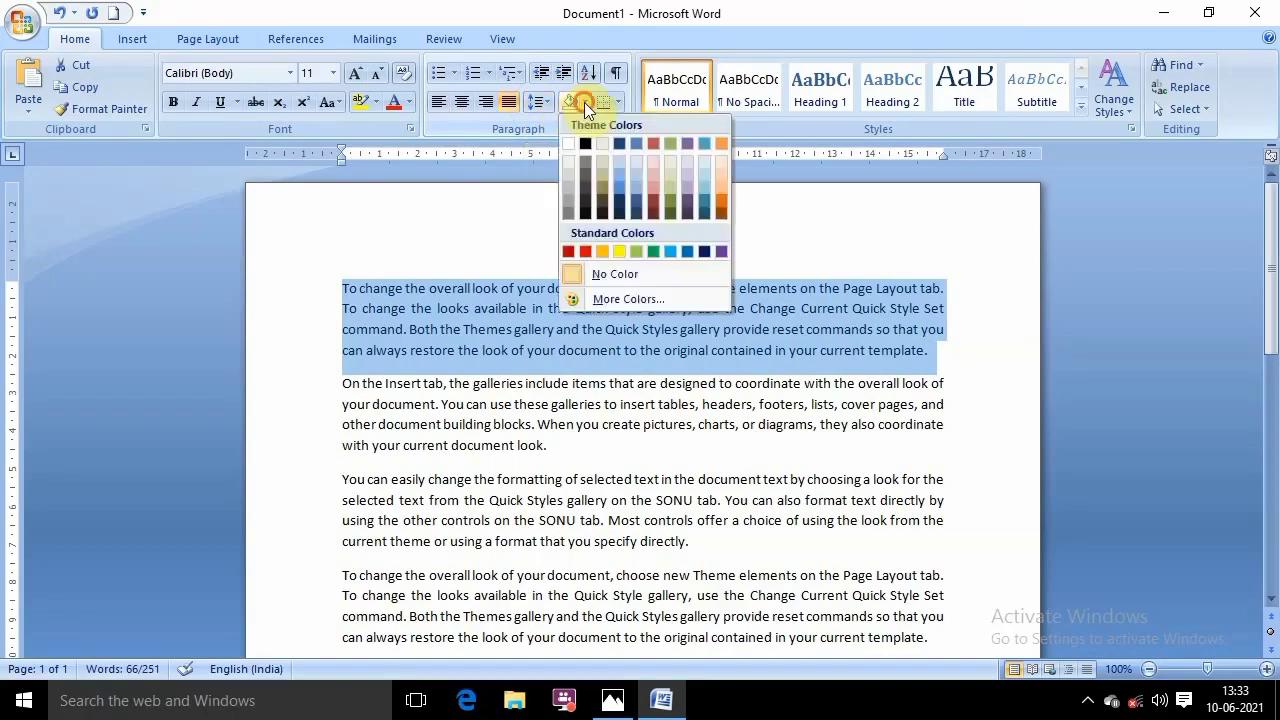
pyautogui.click(608, 162)
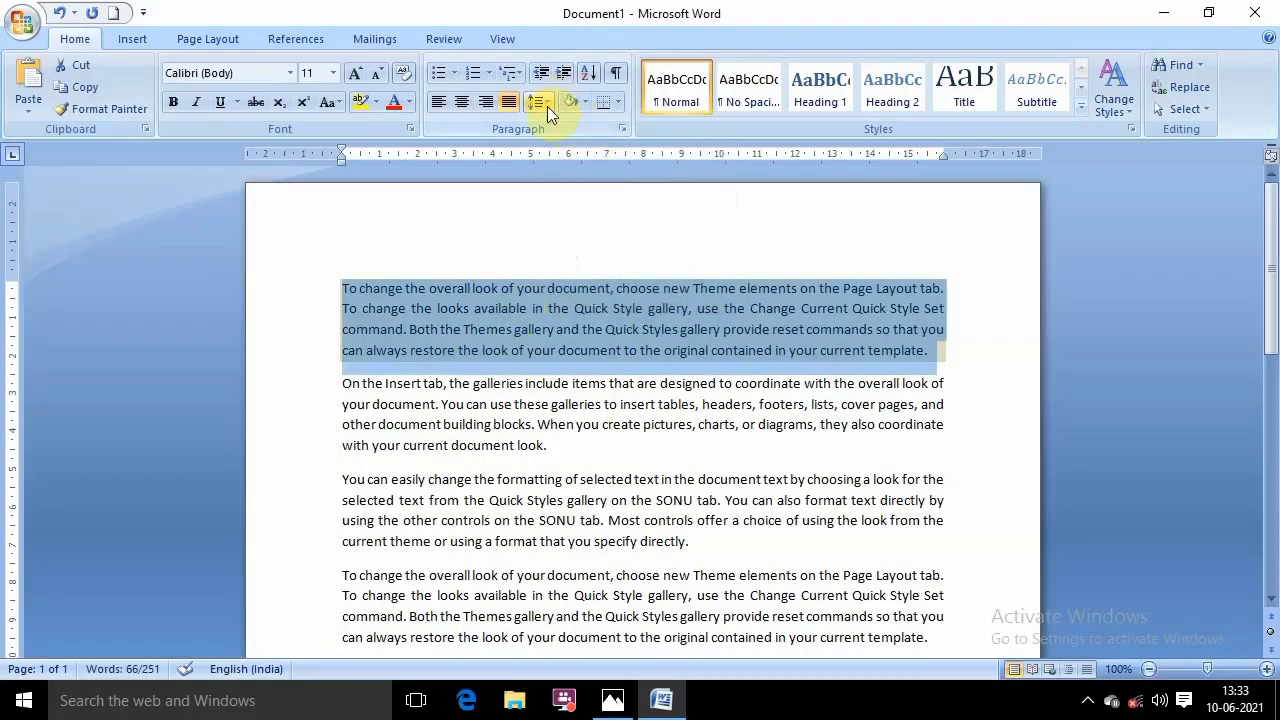
pyautogui.click(543, 103)
pyautogui.click(580, 170)
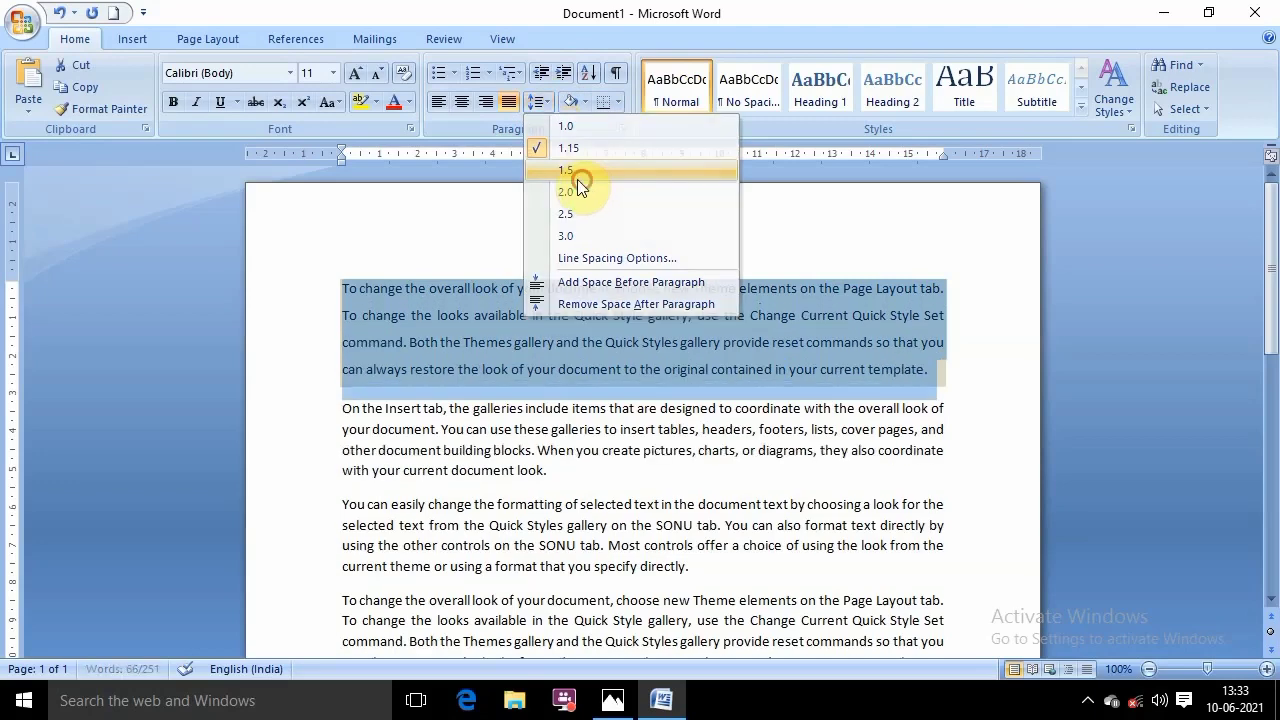
pyautogui.click(465, 101)
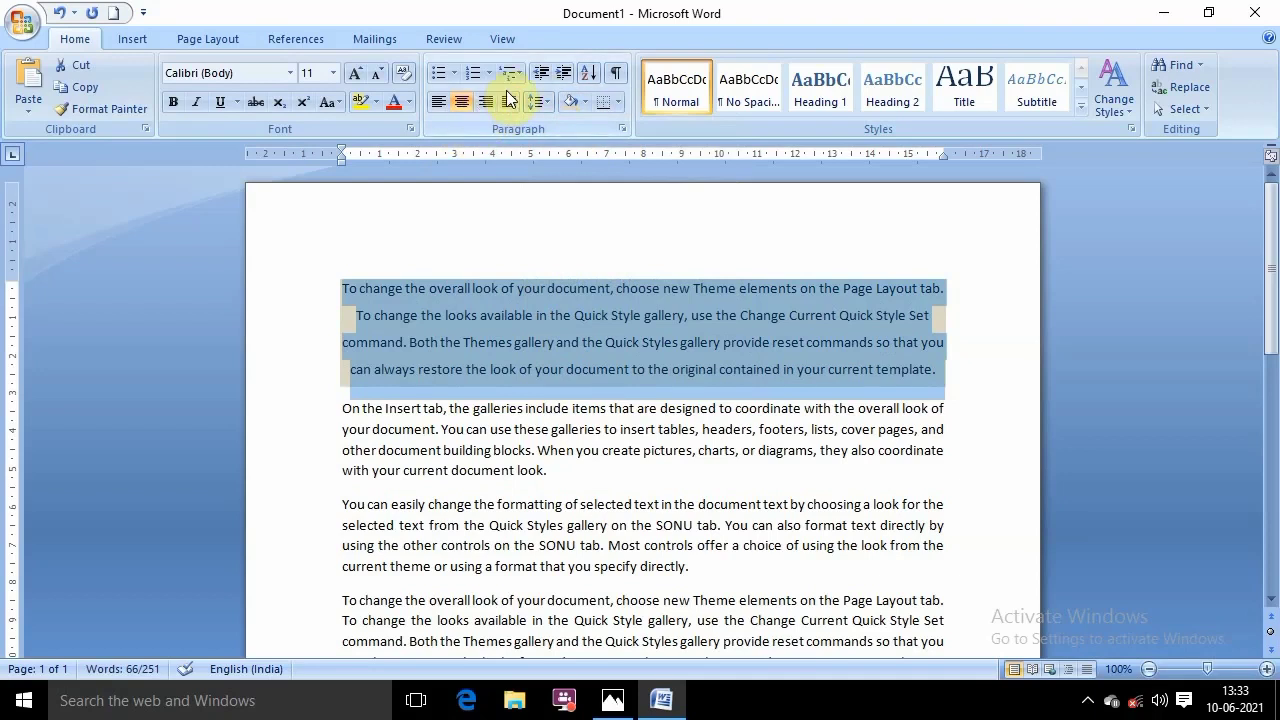
pyautogui.click(608, 334)
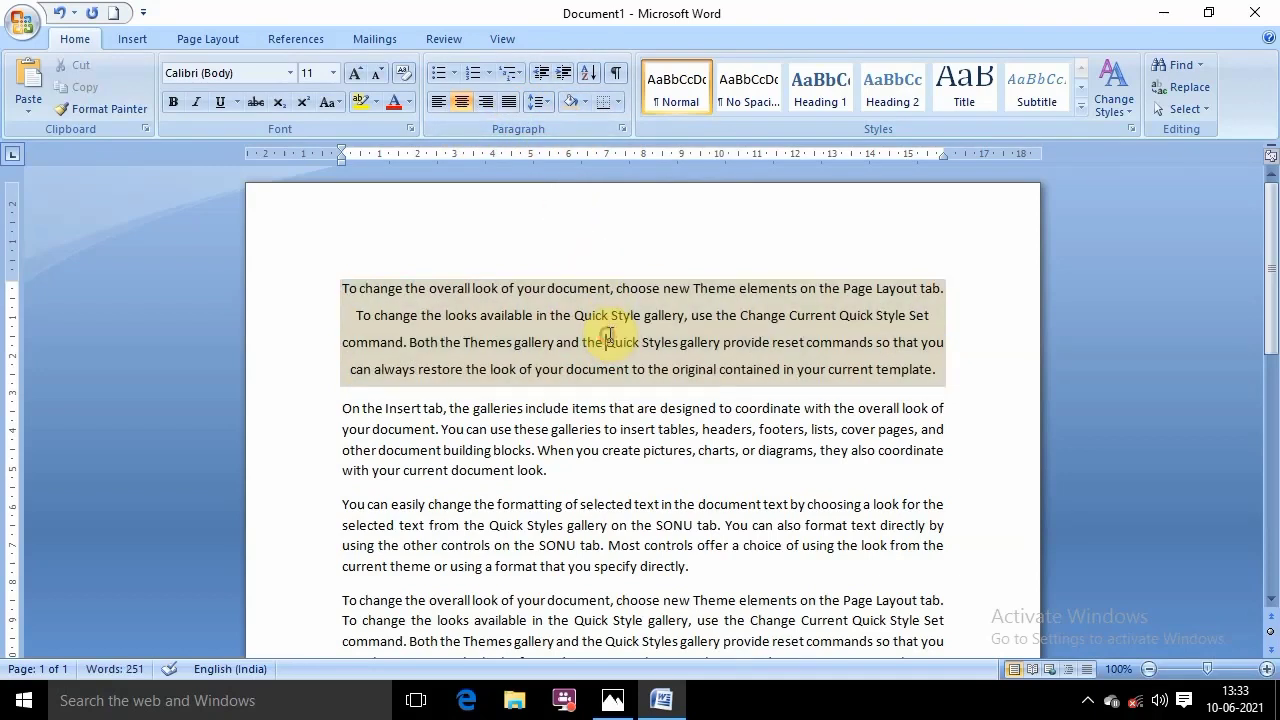
pyautogui.click(669, 369)
# Clear the first paragraph's formatting with Ctrl+Q, back to left-aligned single spacing
pyautogui.moveTo(942, 372); pyautogui.dragTo(342, 288)
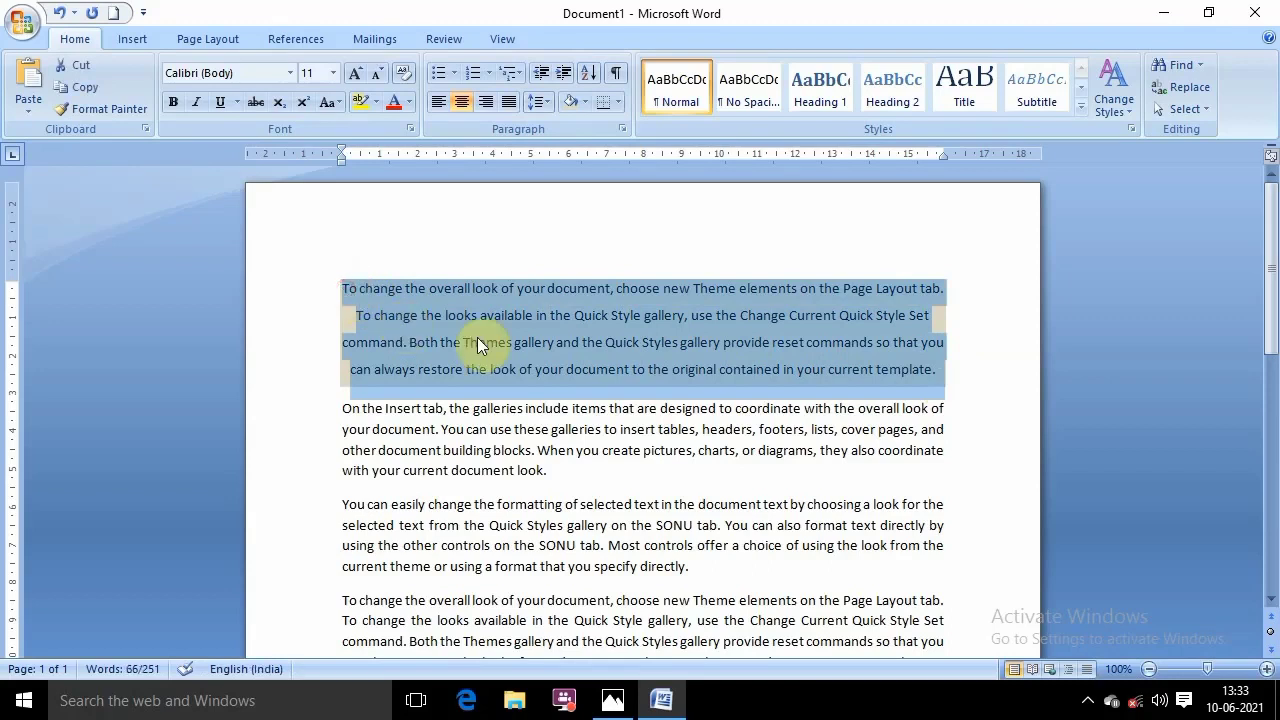
pyautogui.hotkey('ctrl', 'q')
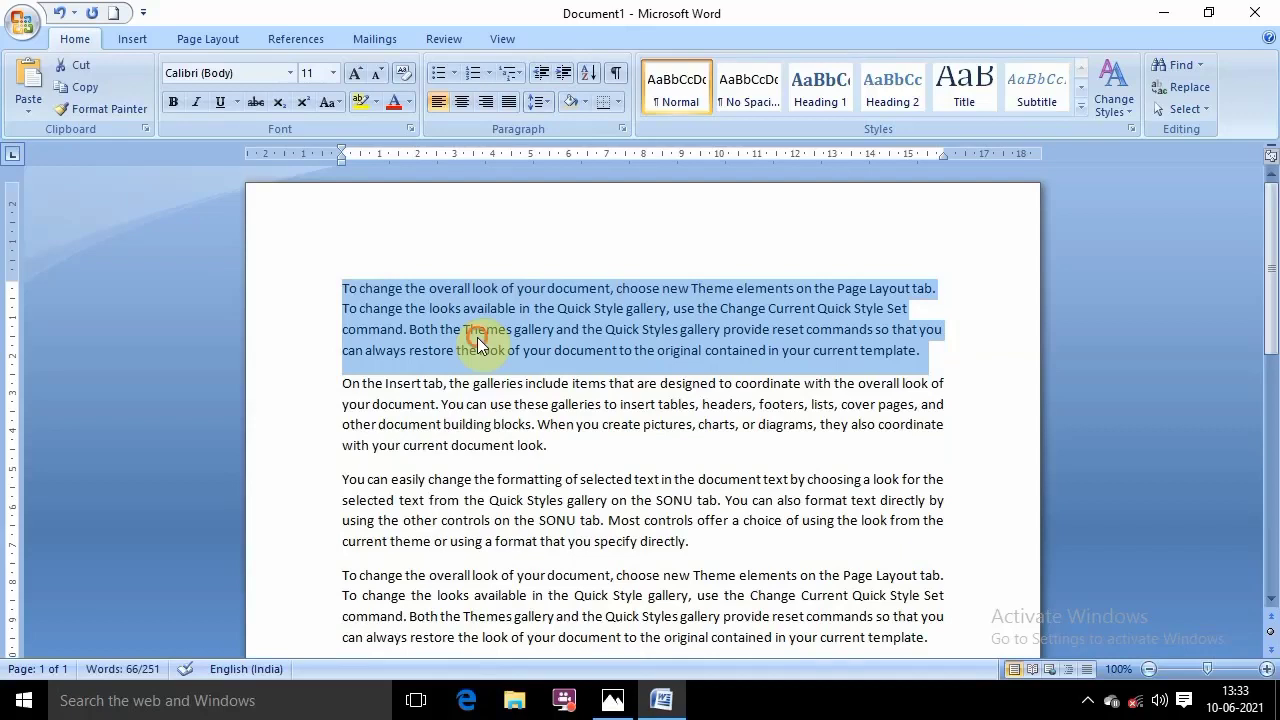
pyautogui.click(477, 338)
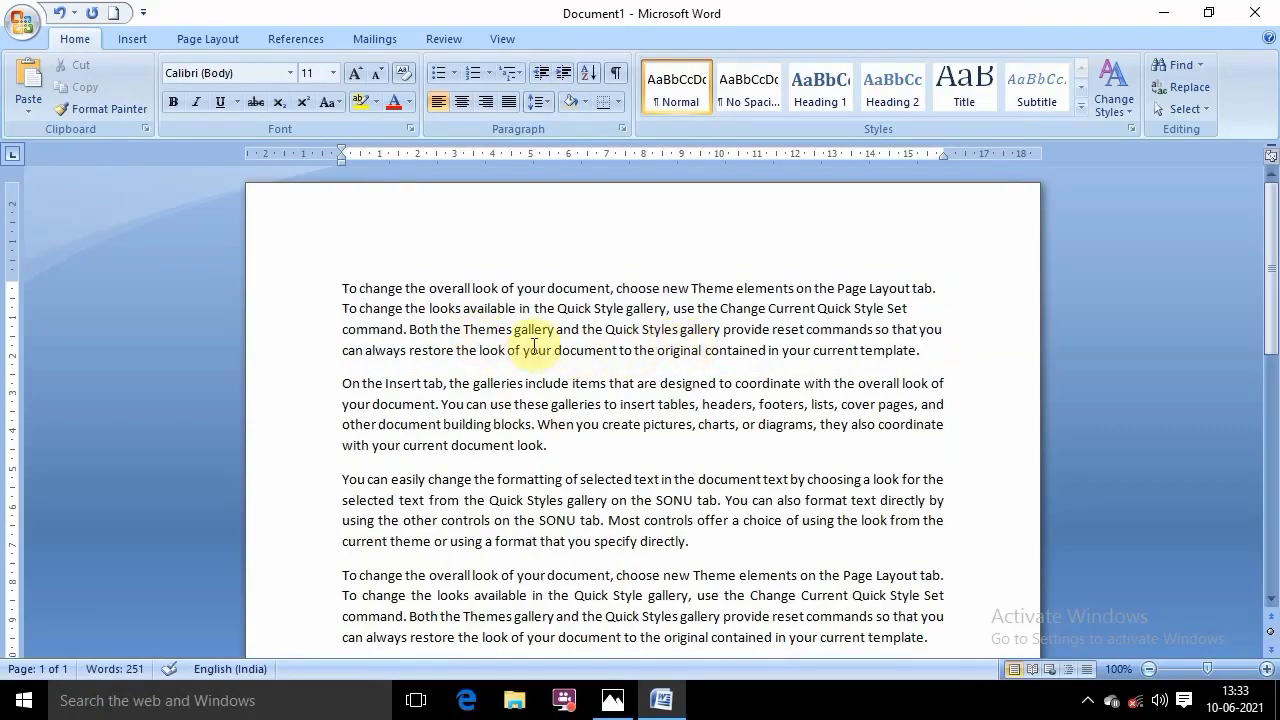
pyautogui.moveTo(342, 288); pyautogui.dragTo(461, 310)
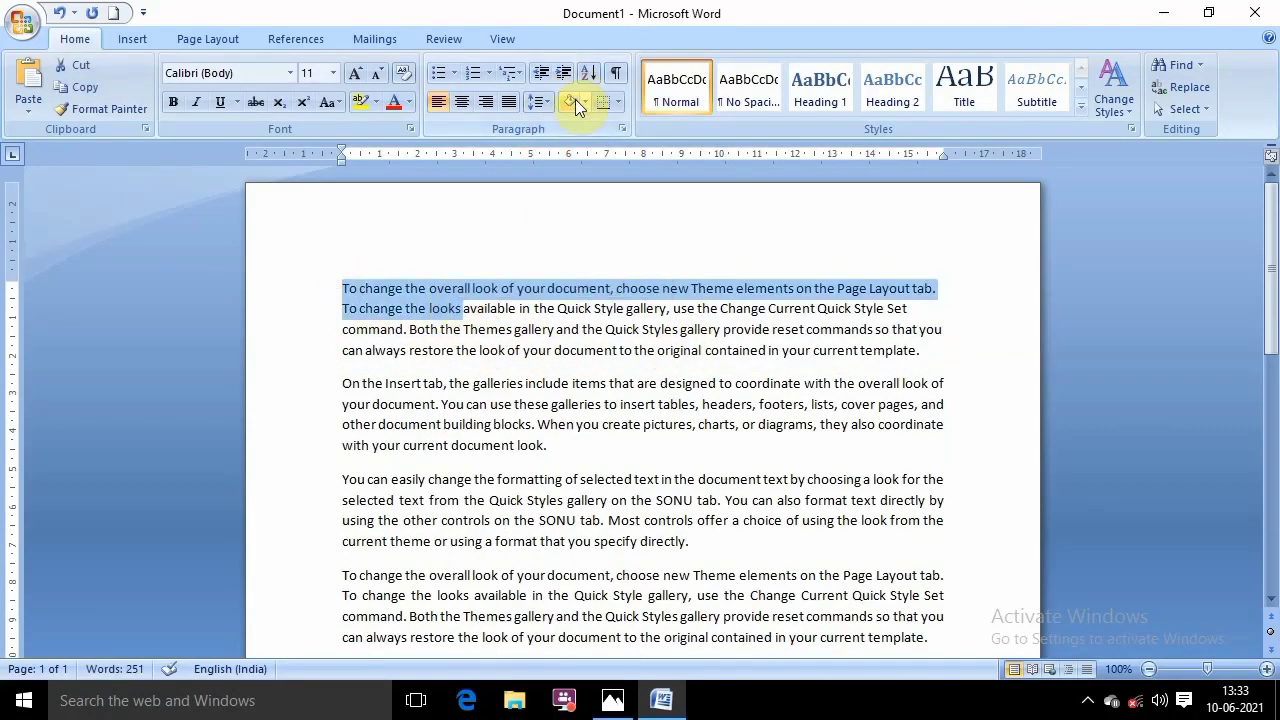
# Bold the opening paragraph's text through 'Both the Themes gallery and the'
pyautogui.click(576, 310)
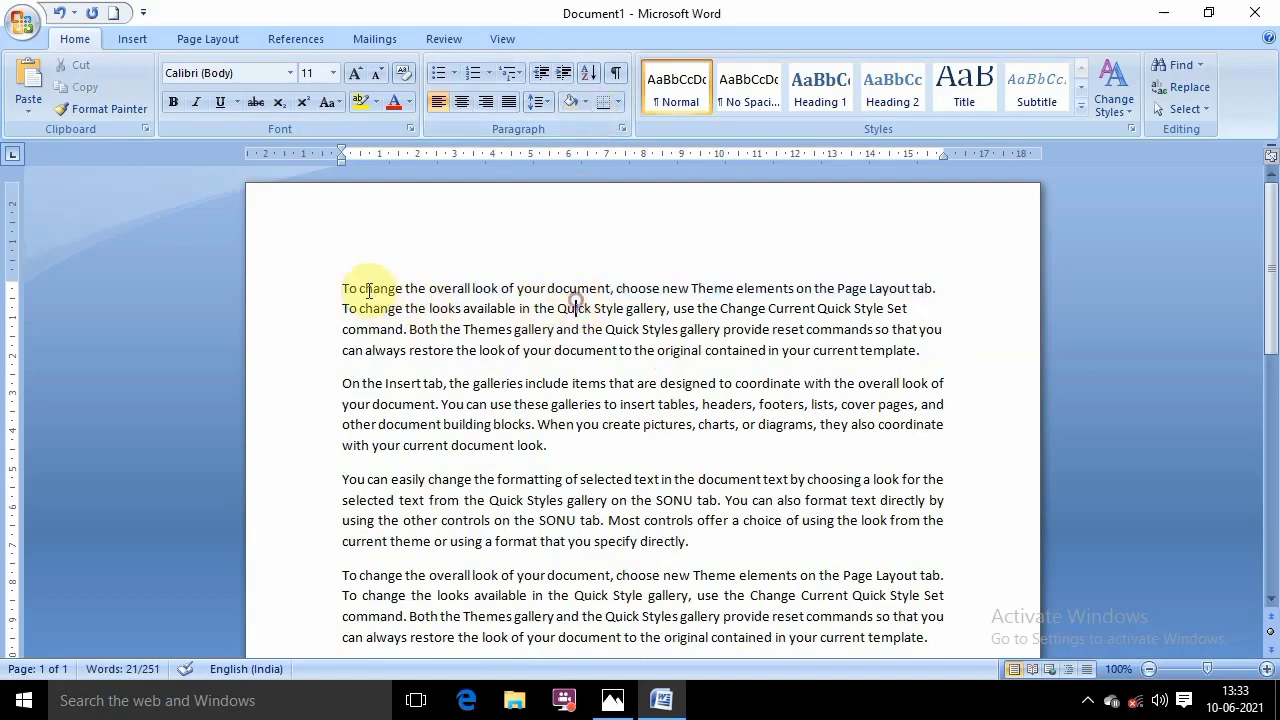
pyautogui.moveTo(343, 288); pyautogui.dragTo(923, 342)
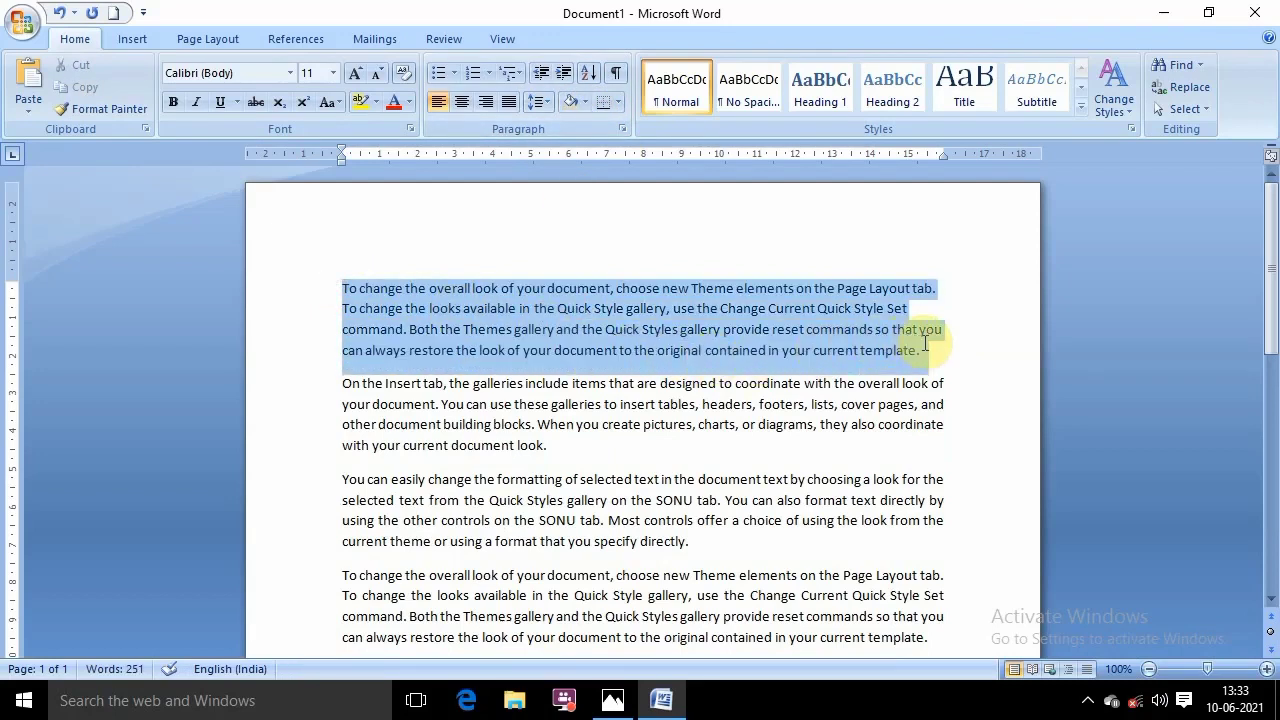
pyautogui.click(578, 288)
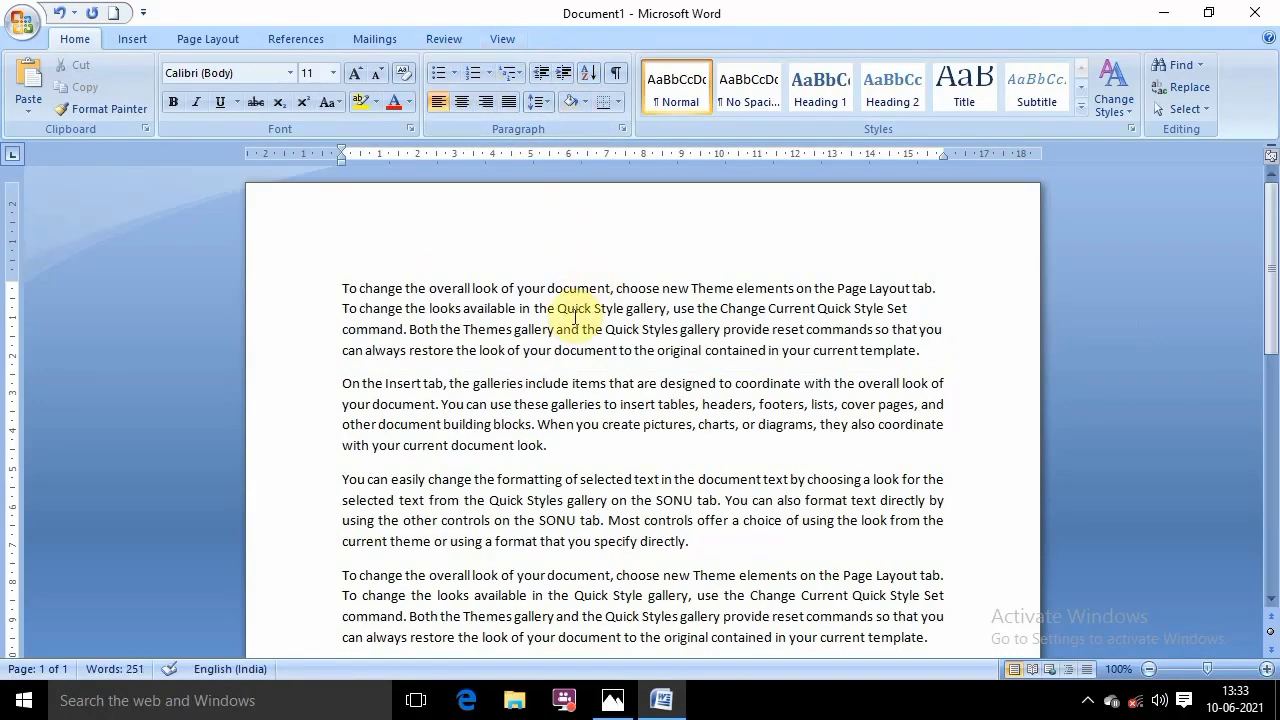
pyautogui.moveTo(341, 288); pyautogui.dragTo(600, 330)
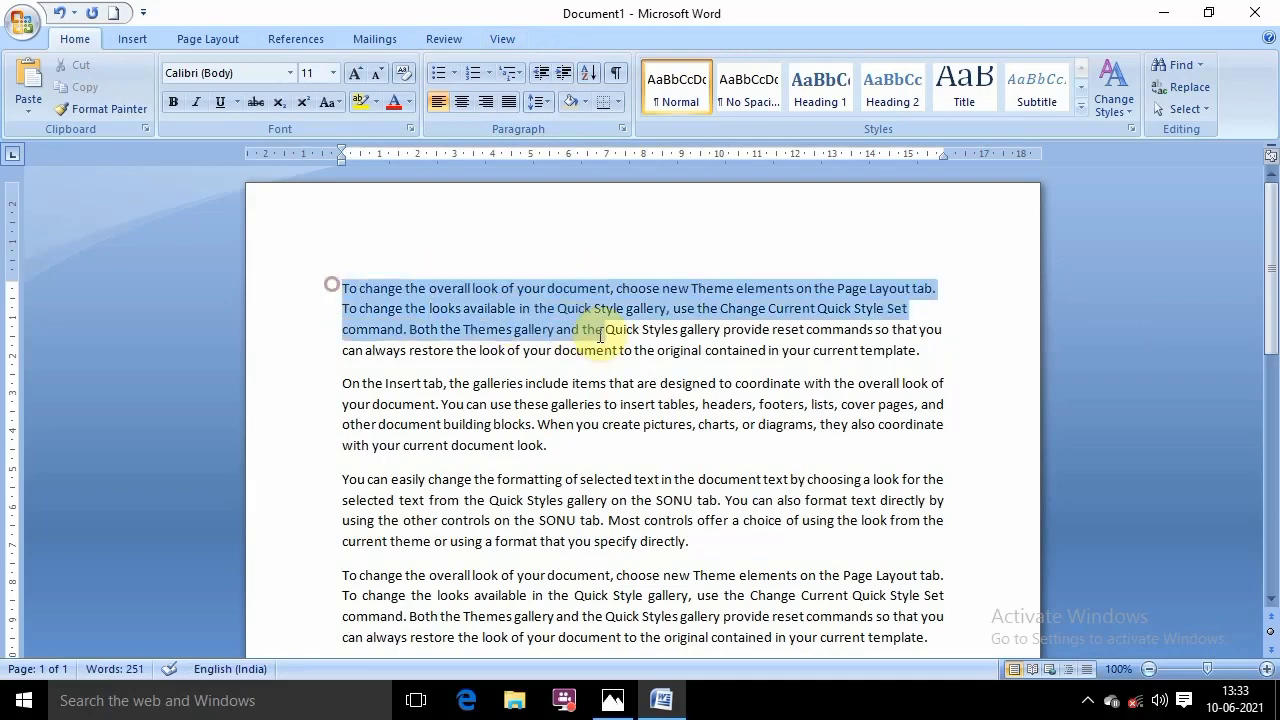
pyautogui.click(172, 101)
pyautogui.click(553, 328)
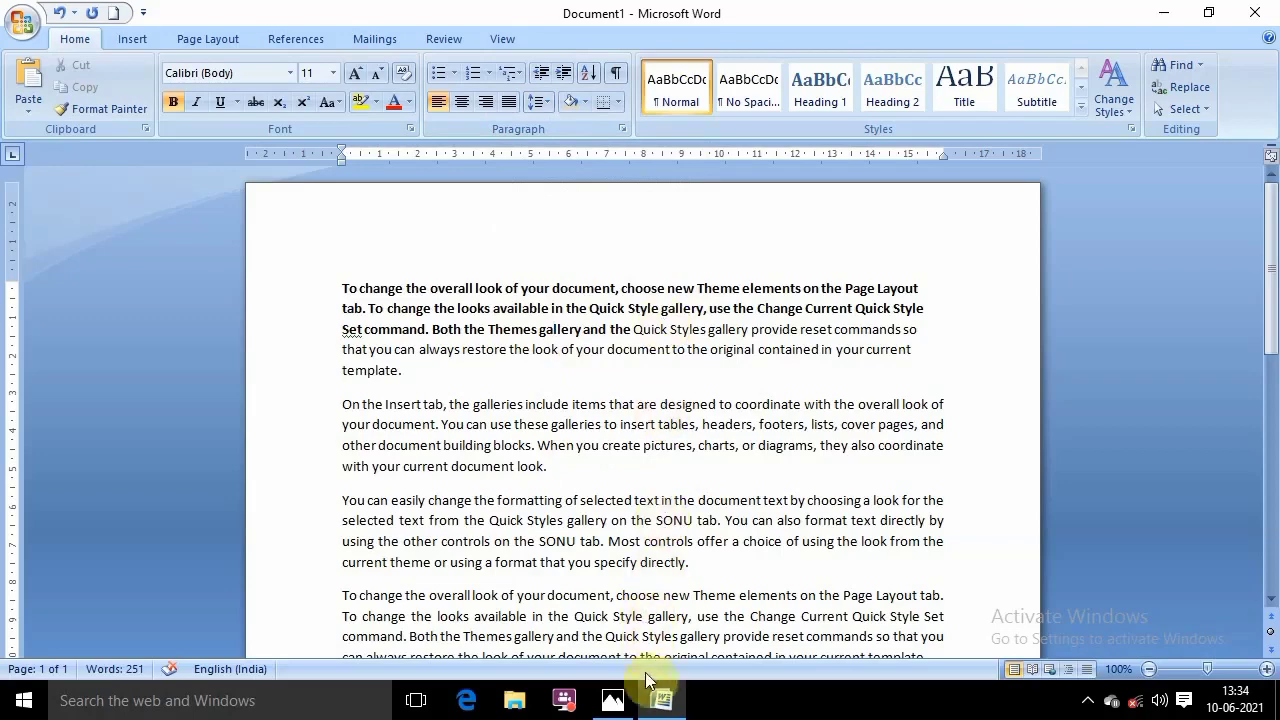
pyautogui.click(620, 700)
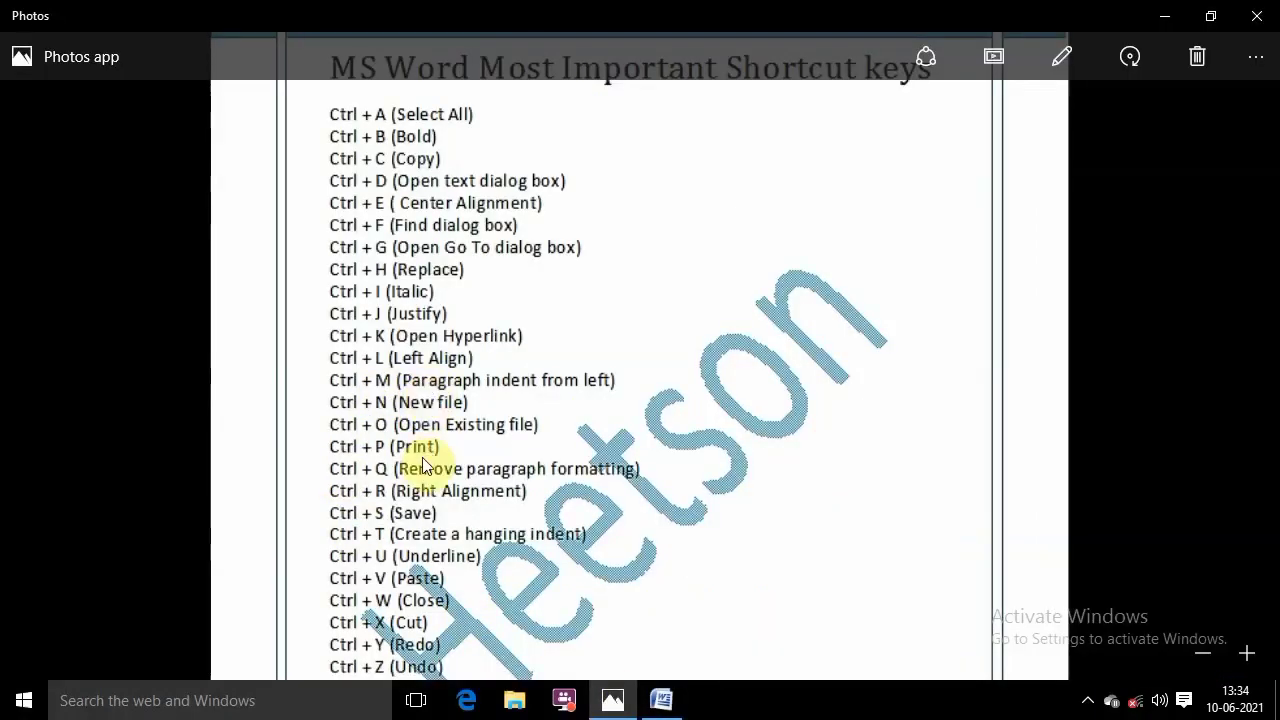
pyautogui.moveTo(510, 480)
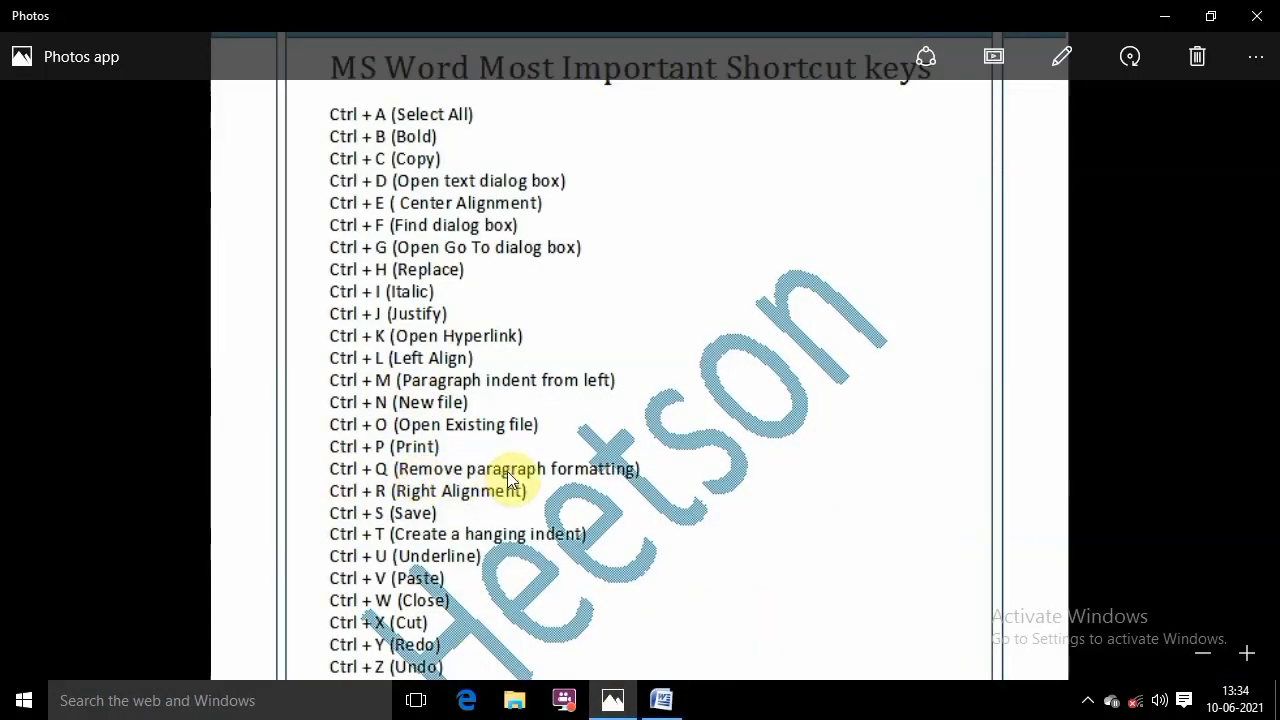
pyautogui.click(664, 700)
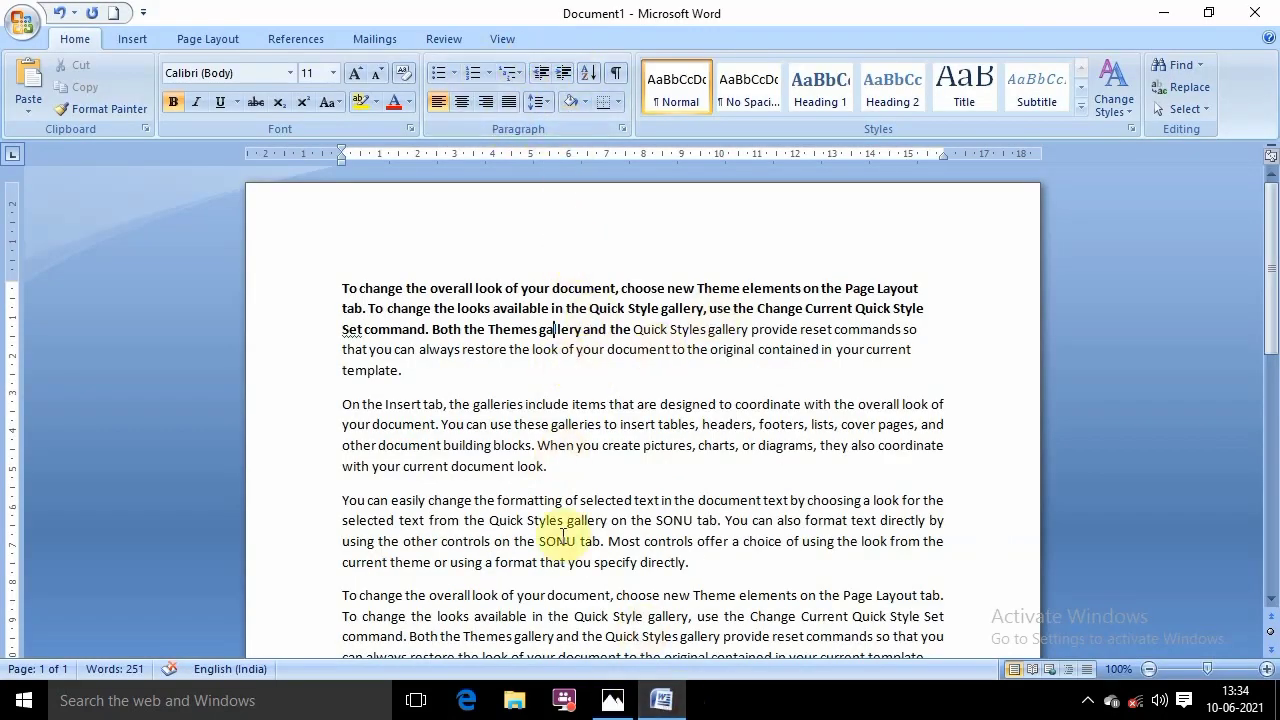
pyautogui.click(612, 700)
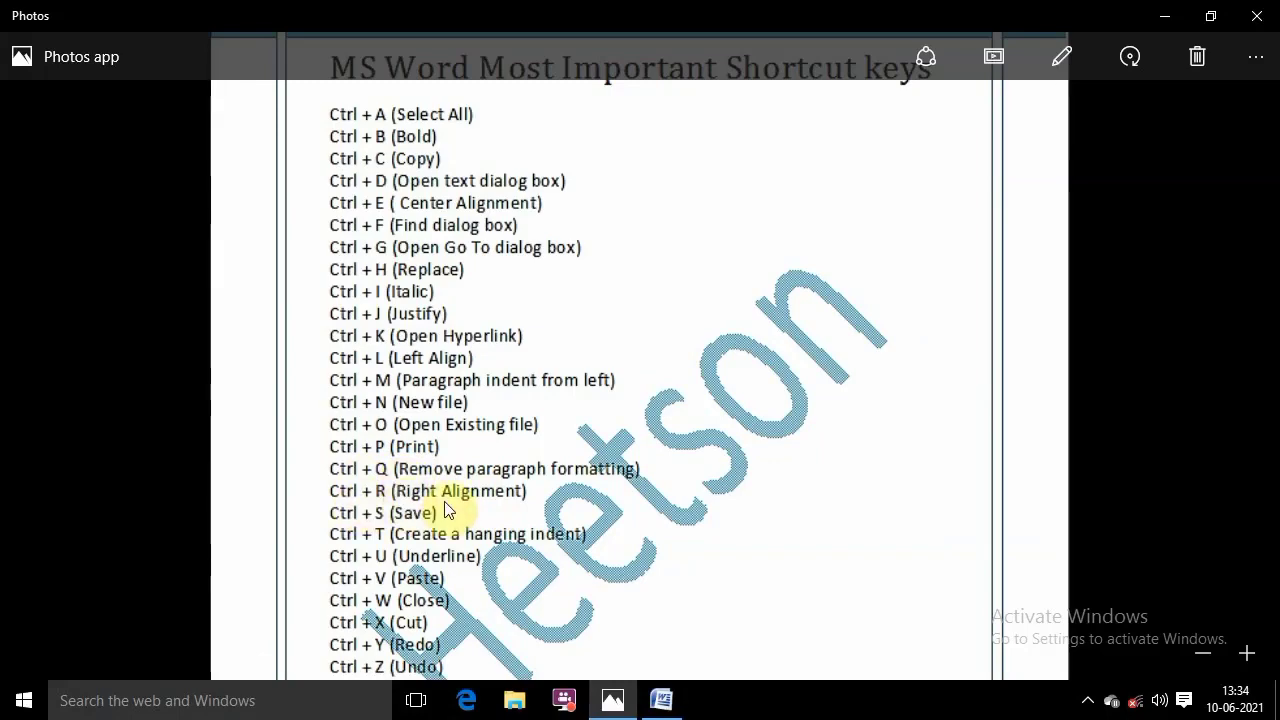
pyautogui.click(661, 700)
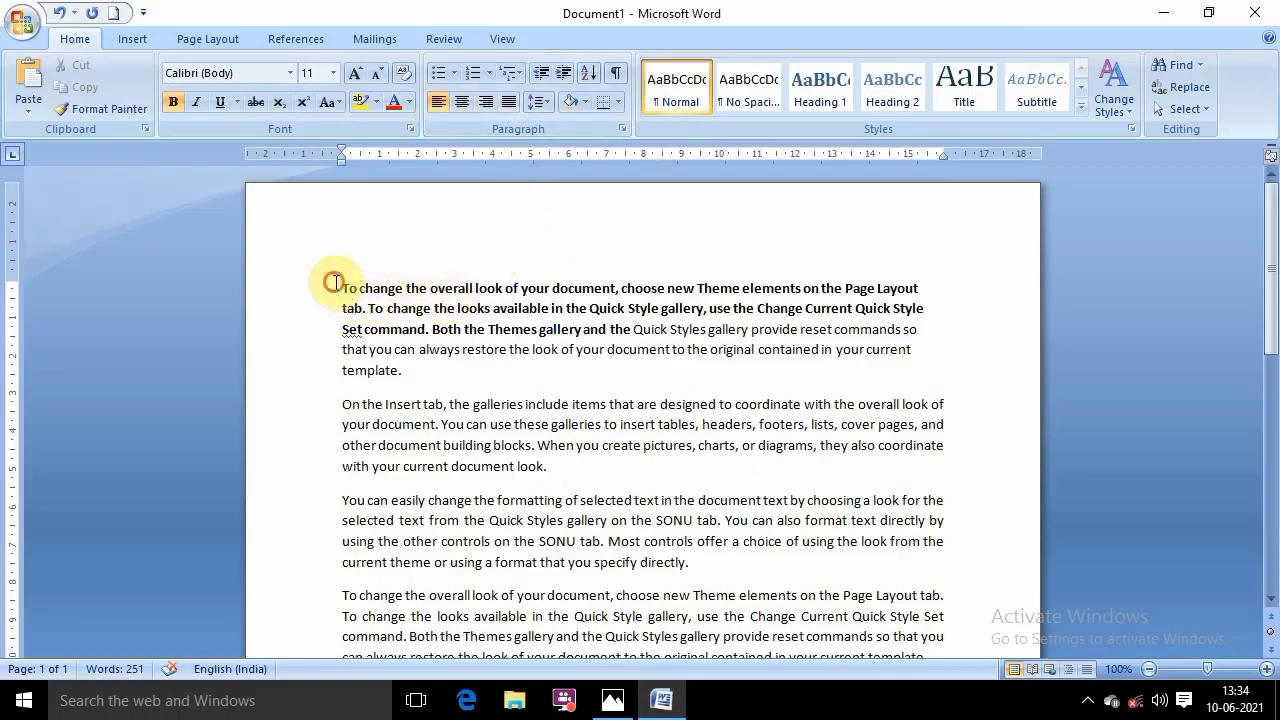
# Right-align the first paragraph, return it to left alignment, and check the shortcut-keys image
pyautogui.moveTo(338, 288); pyautogui.dragTo(413, 367)
pyautogui.click(486, 103)
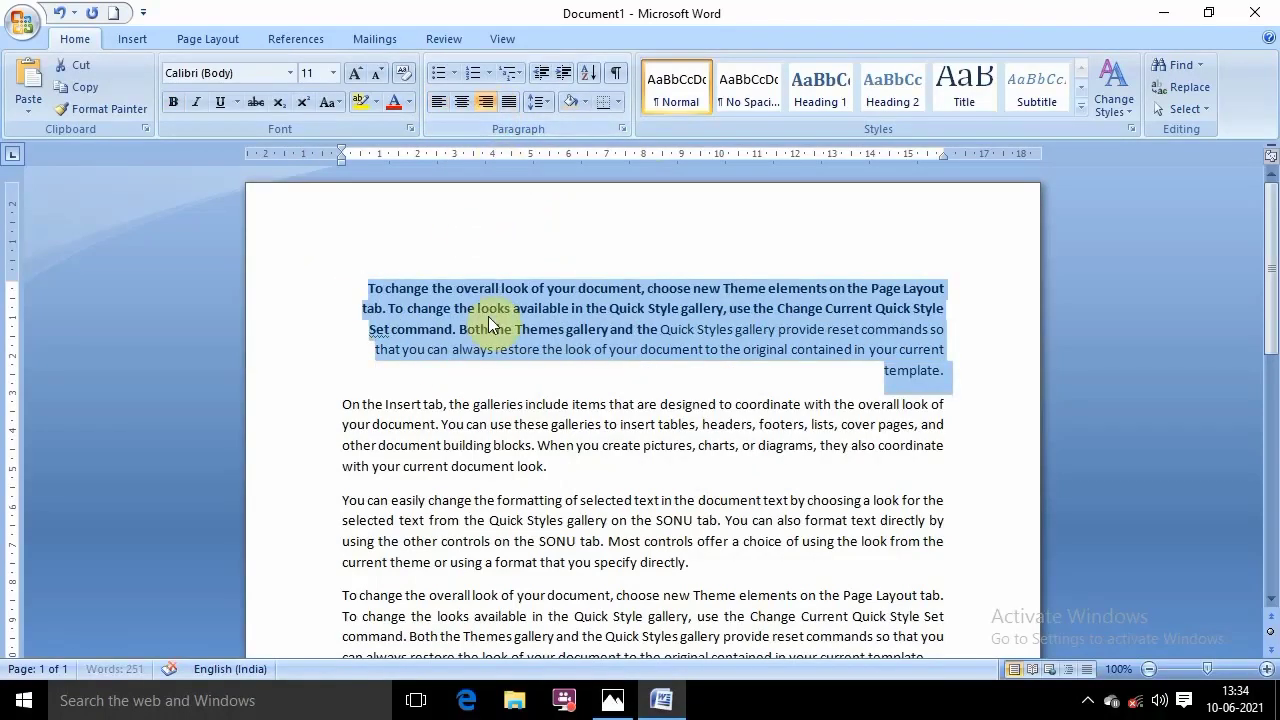
pyautogui.click(486, 101)
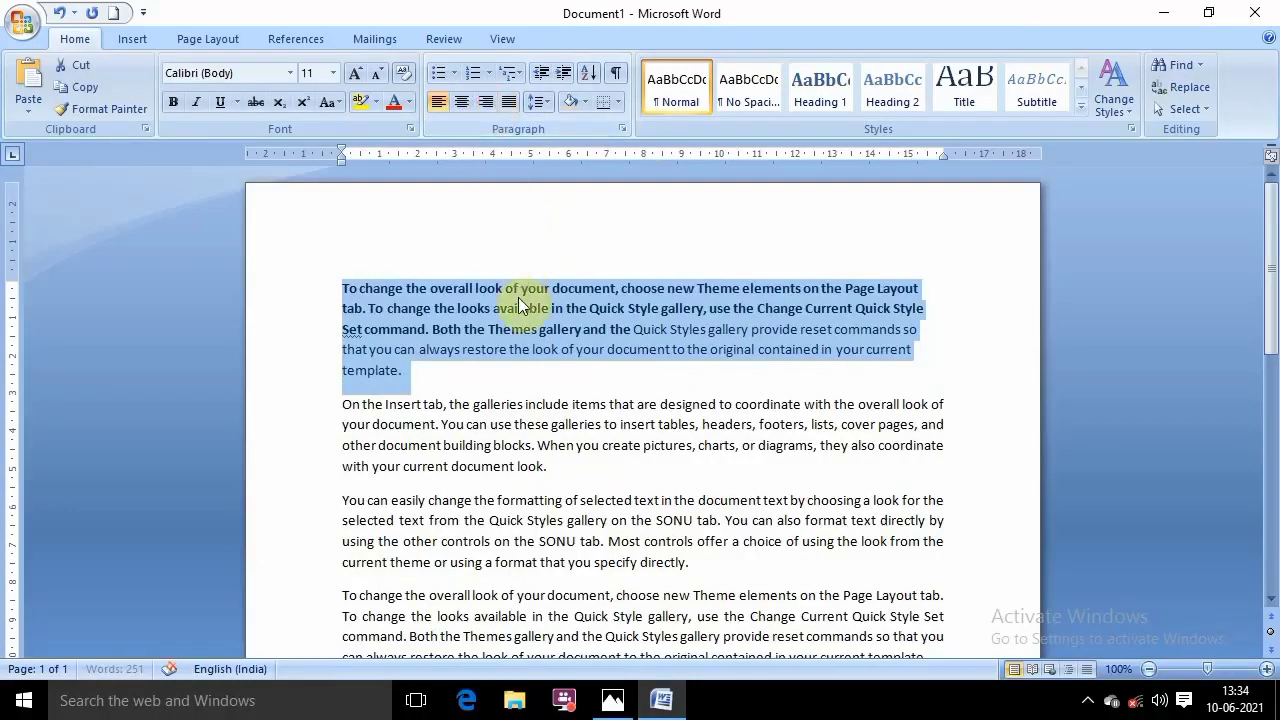
pyautogui.hotkey('ctrl', 'r')
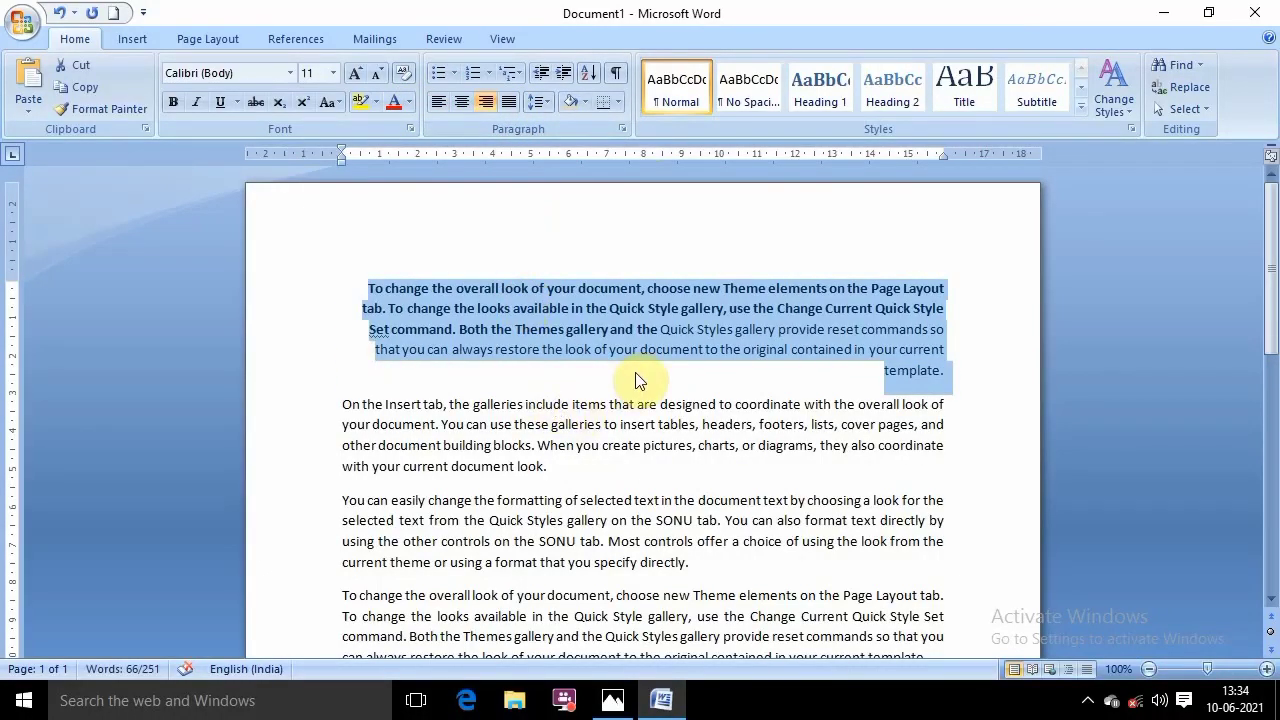
pyautogui.hotkey('ctrl', 'l')
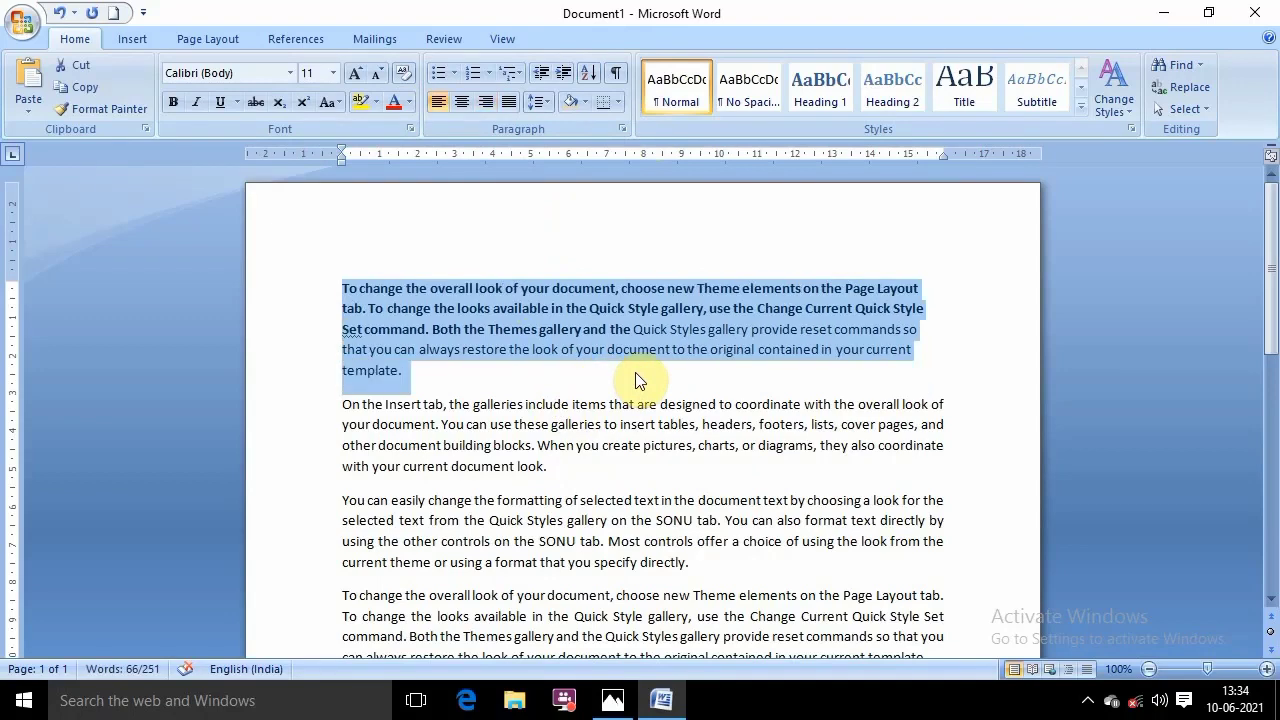
pyautogui.click(637, 380)
pyautogui.click(613, 700)
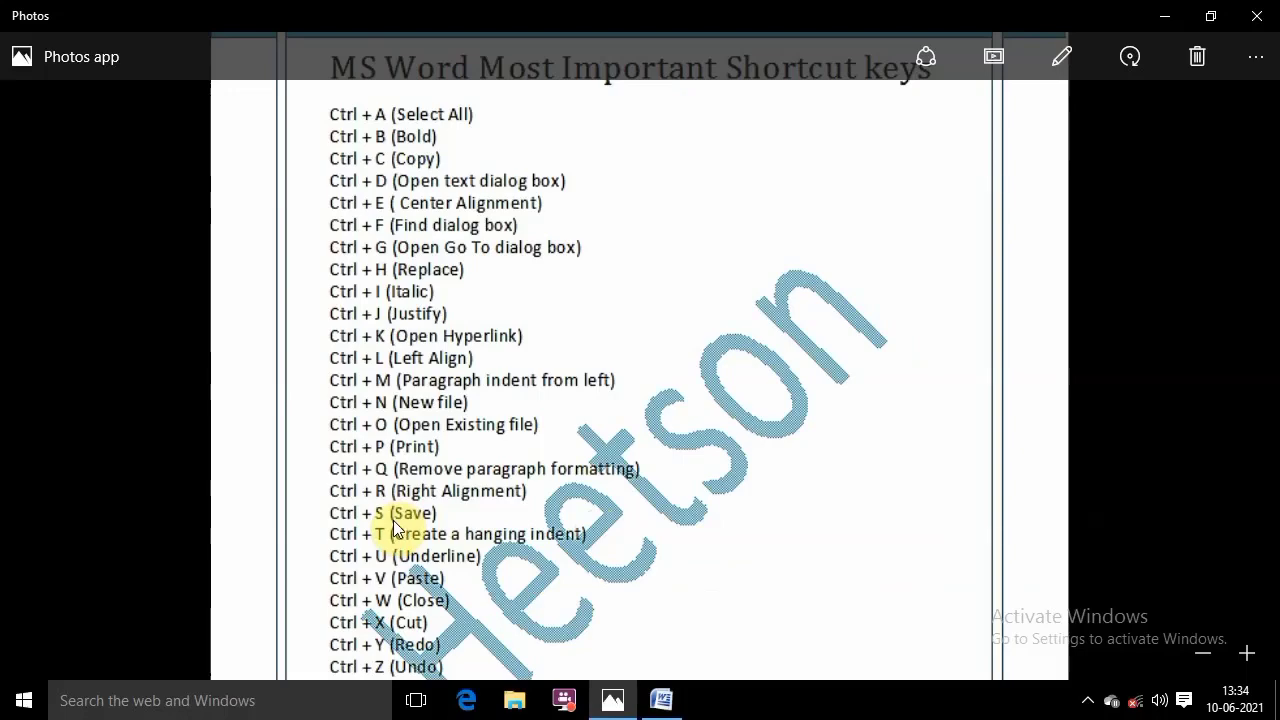
pyautogui.click(676, 706)
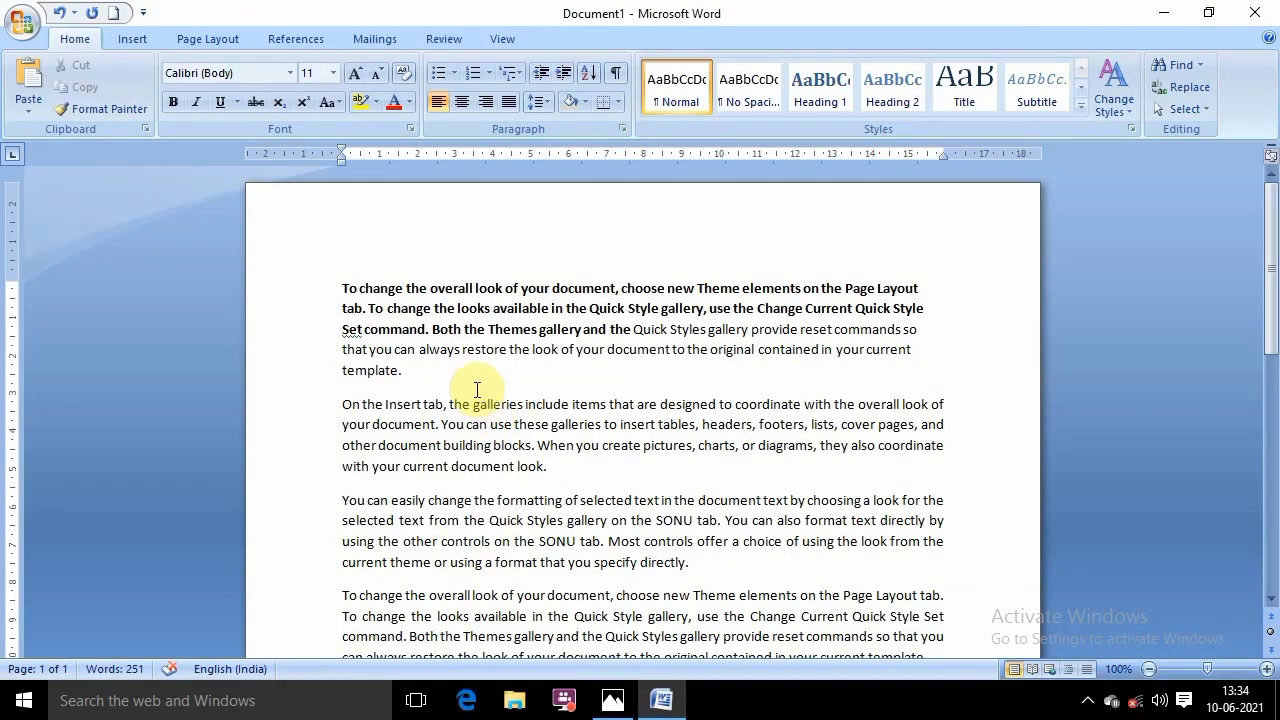
# Create a new document filled with three =rand() sample paragraphs
pyautogui.hotkey('ctrl', 'n')
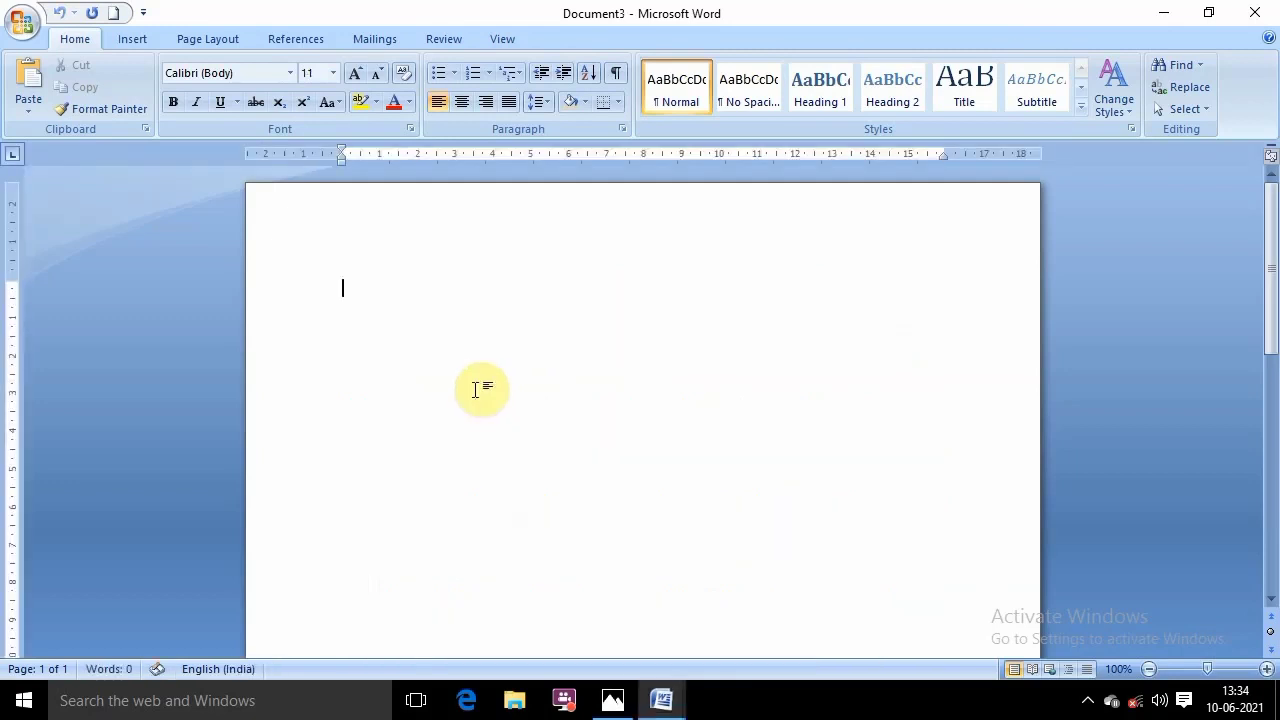
pyautogui.write('=')
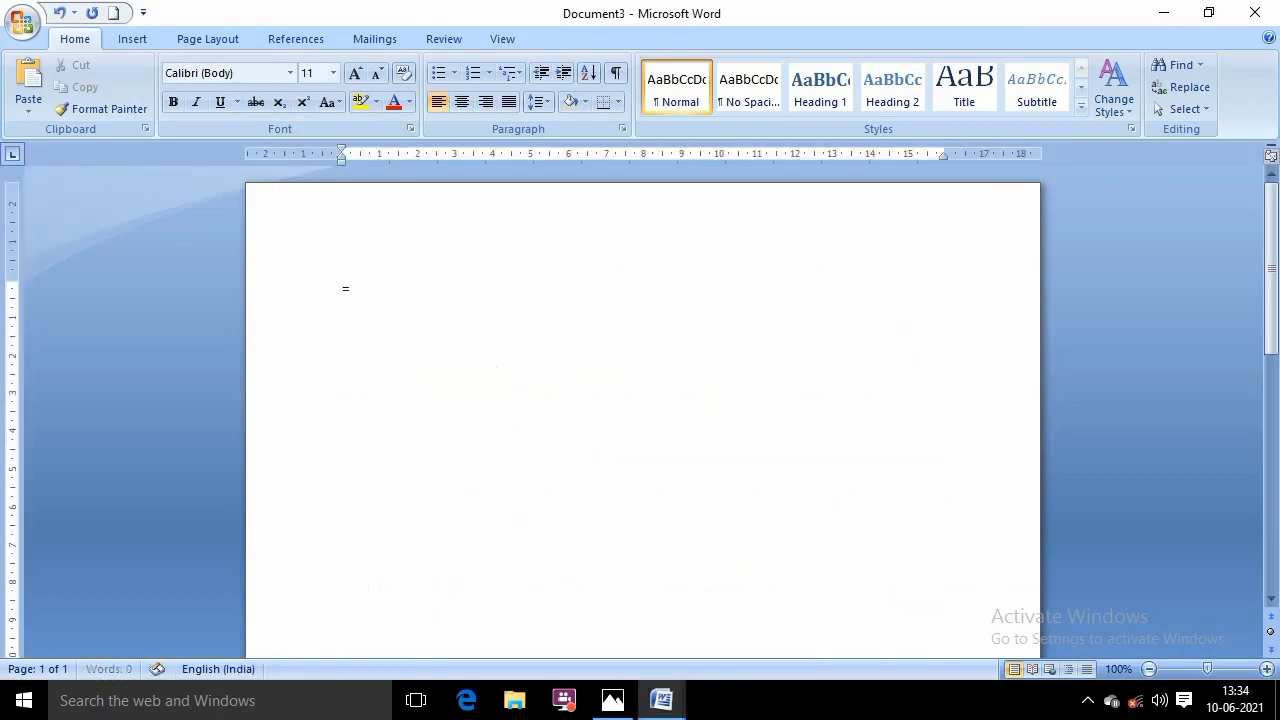
pyautogui.write('rand(')
pyautogui.press('Return')
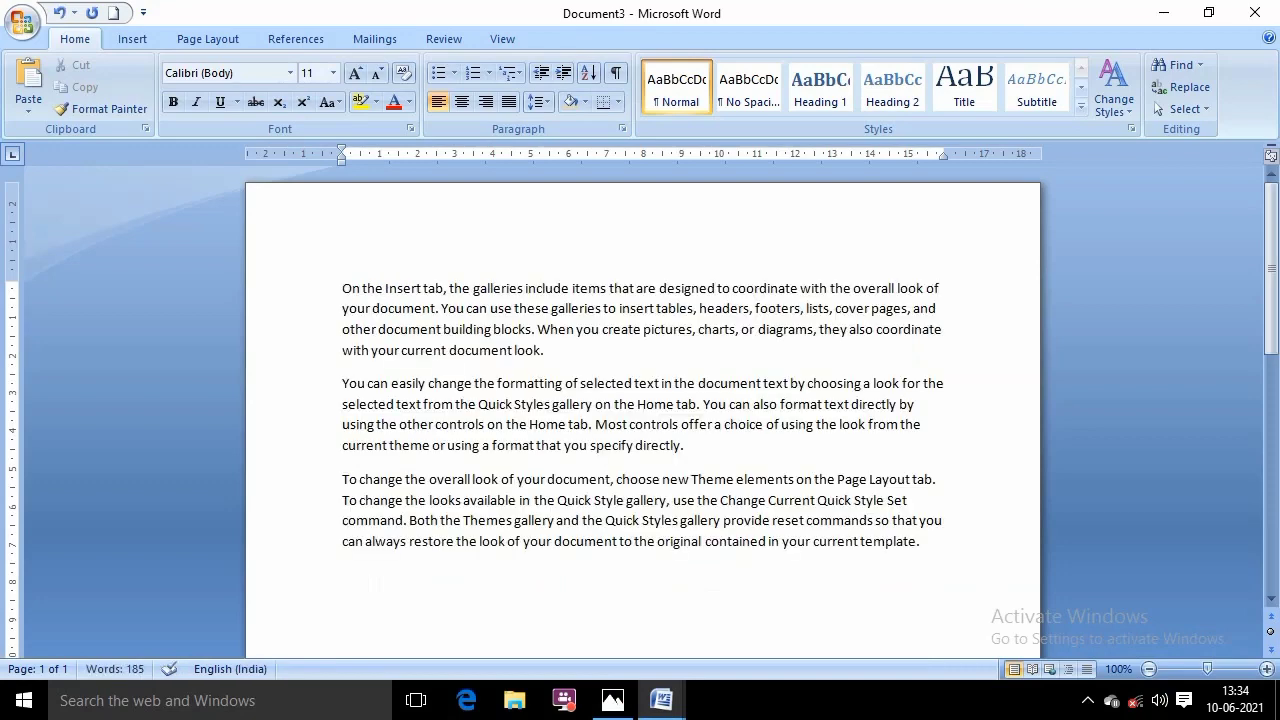
# Bring up the Save As dialog on New Volume (D:)
pyautogui.hotkey('ctrl', 's')
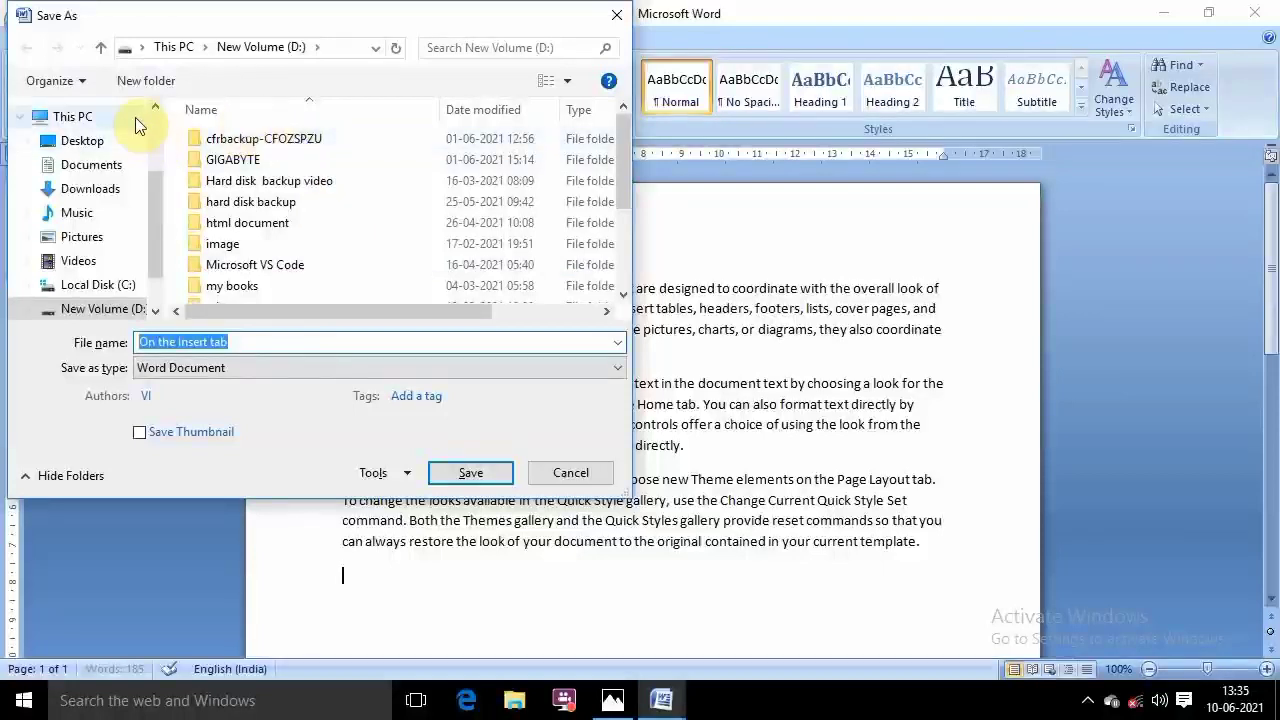
pyautogui.moveTo(161, 206)
pyautogui.mouseDown()
pyautogui.moveTo(162, 241)
pyautogui.moveTo(158, 220)
pyautogui.mouseUp()
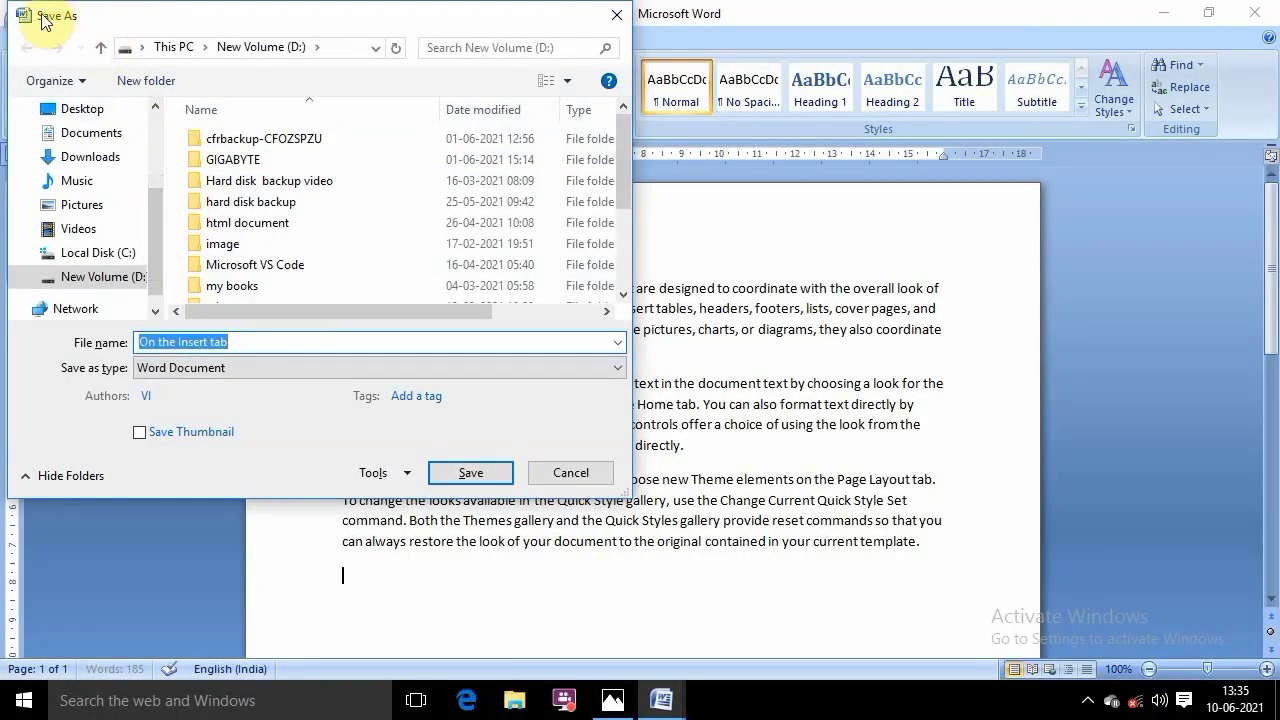
pyautogui.moveTo(79, 19); pyautogui.dragTo(98, 23)
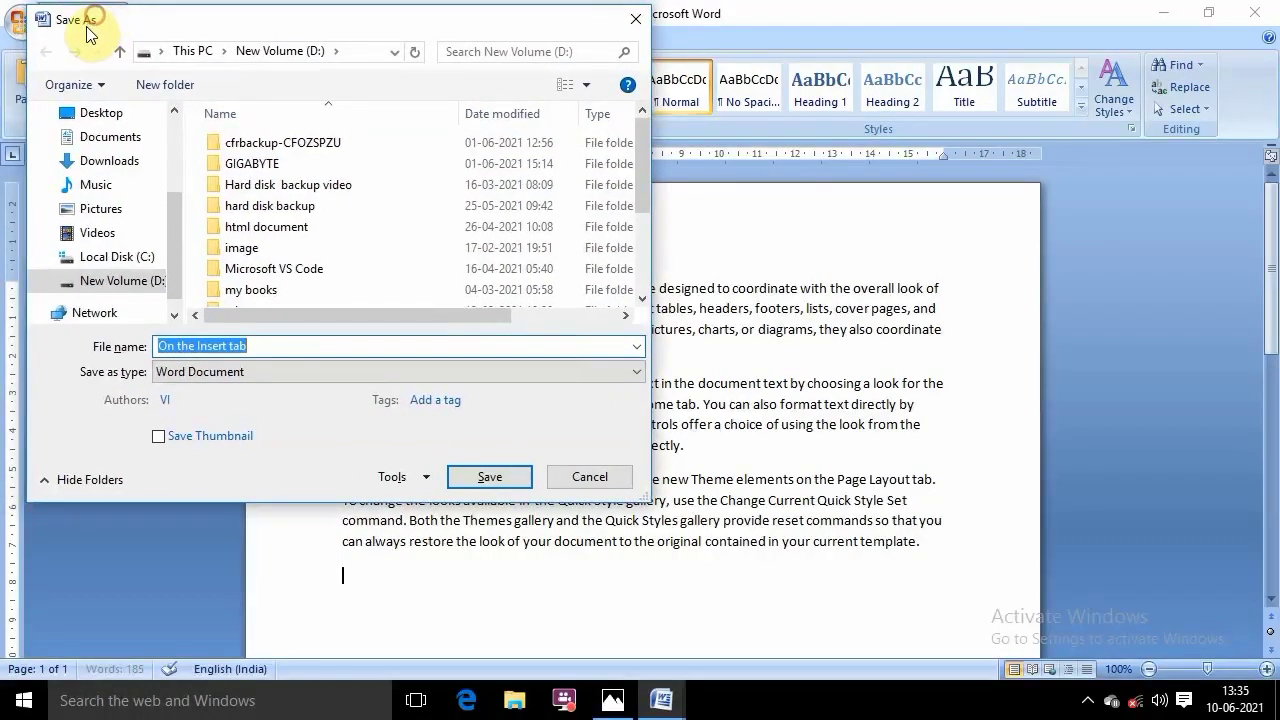
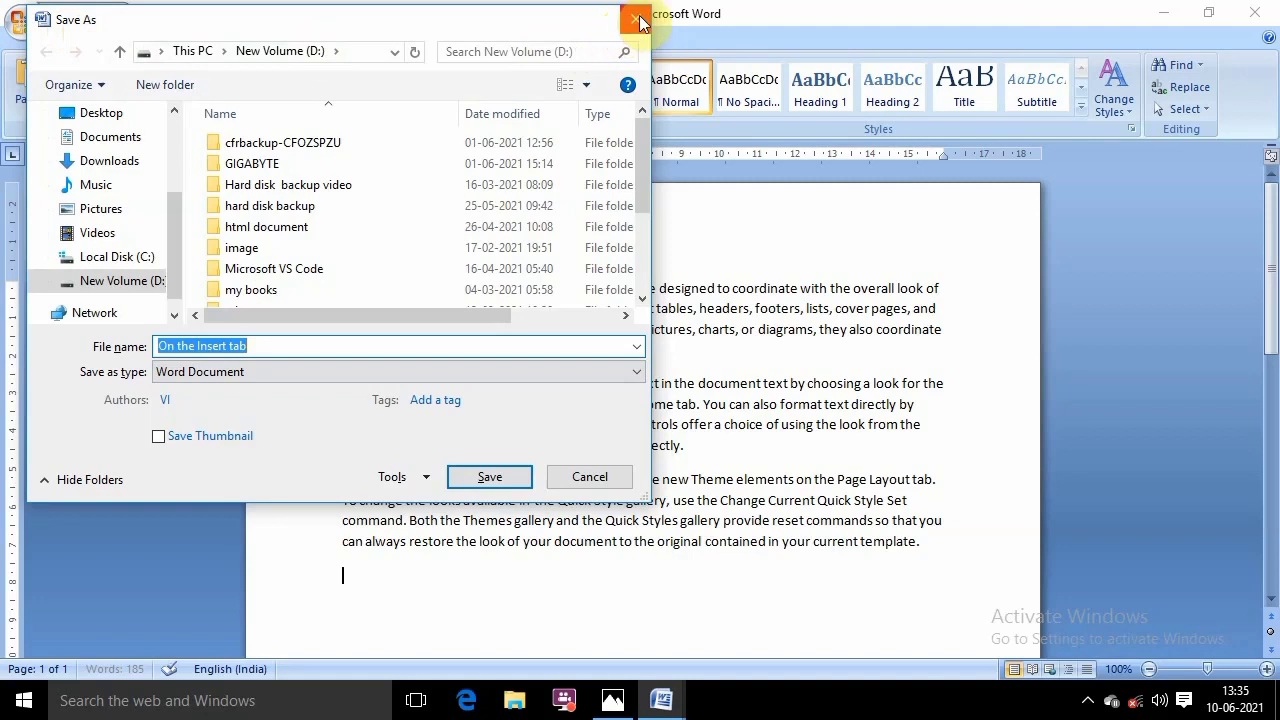
# Review the Save as type list and keep Word Document as the file type
pyautogui.click(285, 347)
pyautogui.click(339, 374)
pyautogui.click(339, 374)
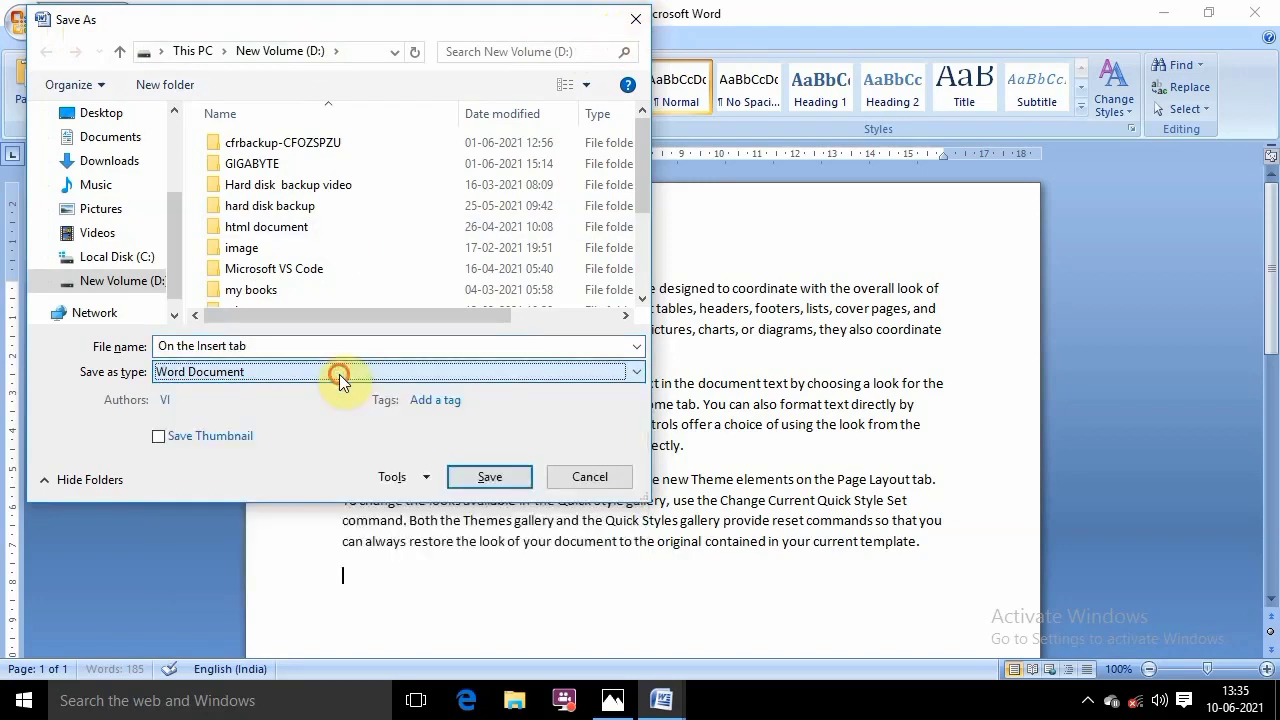
pyautogui.click(339, 374)
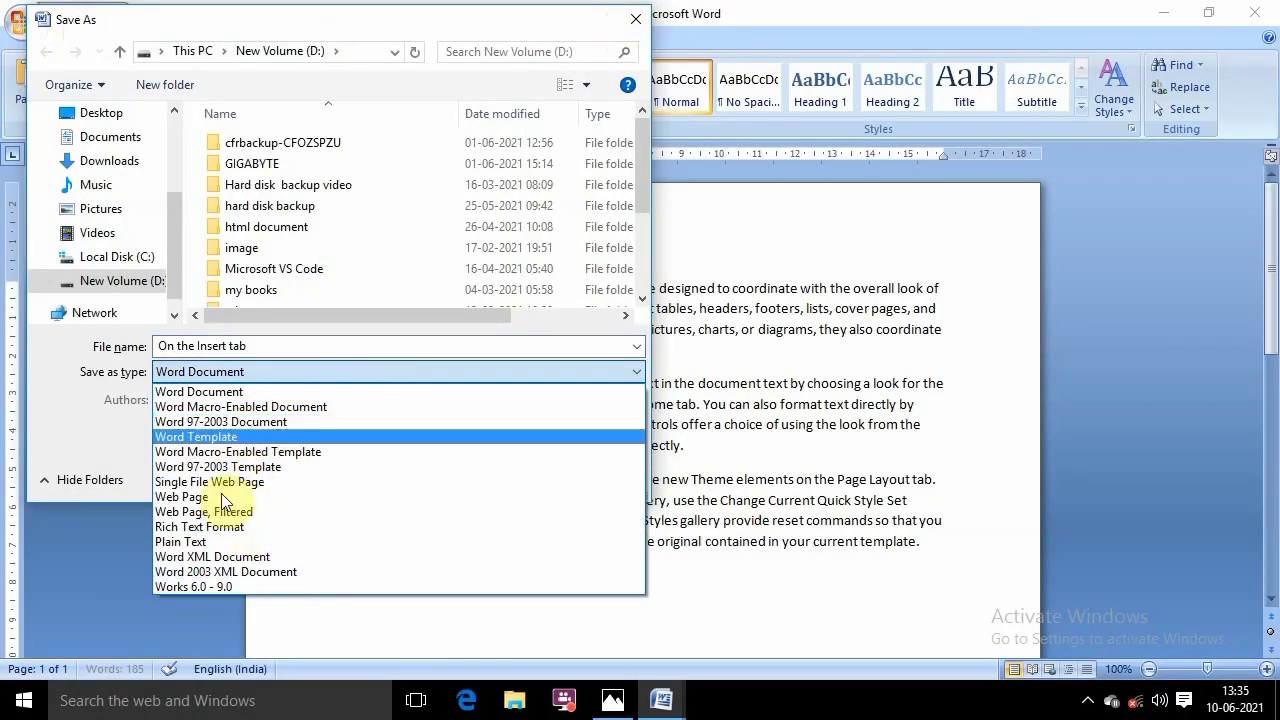
pyautogui.click(275, 373)
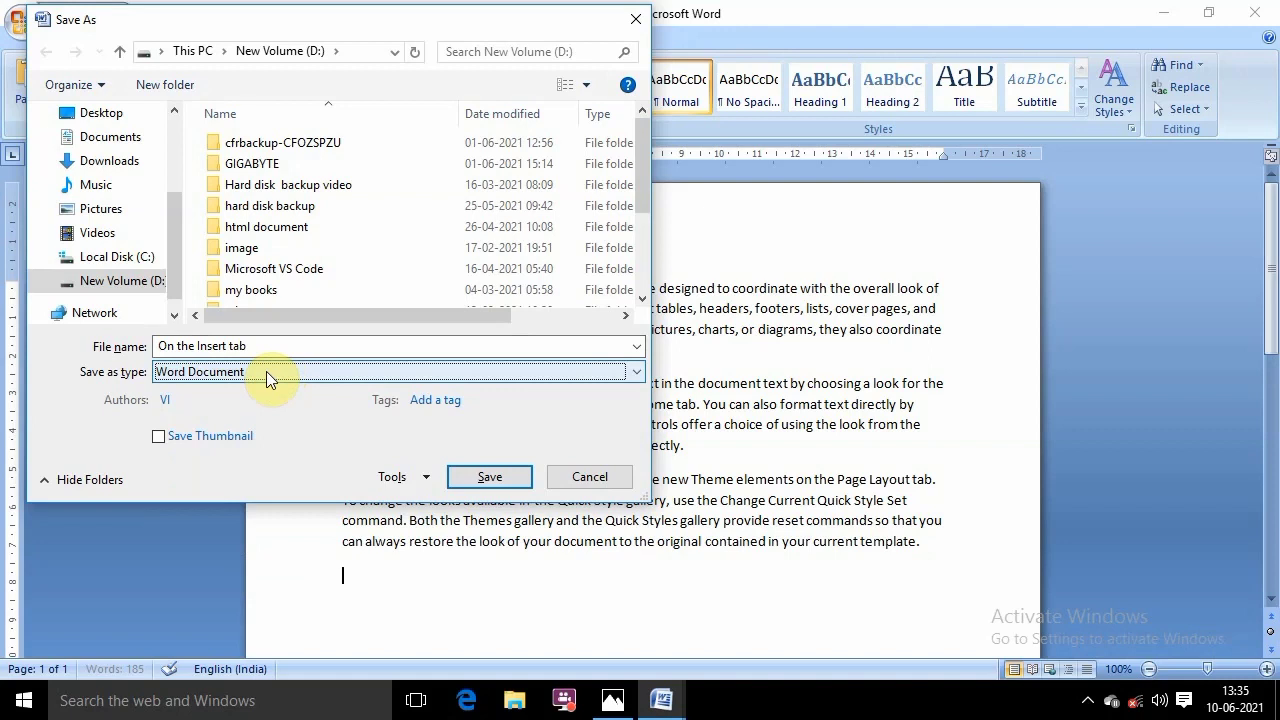
pyautogui.click(266, 371)
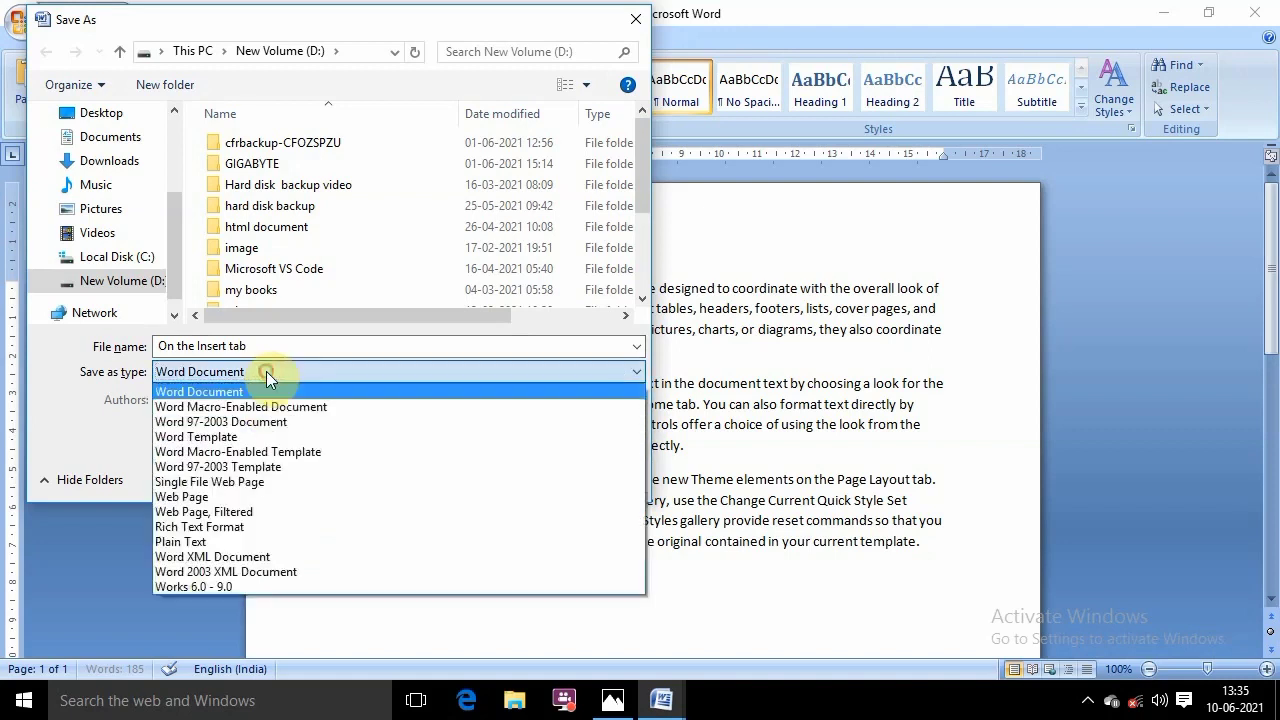
pyautogui.click(266, 371)
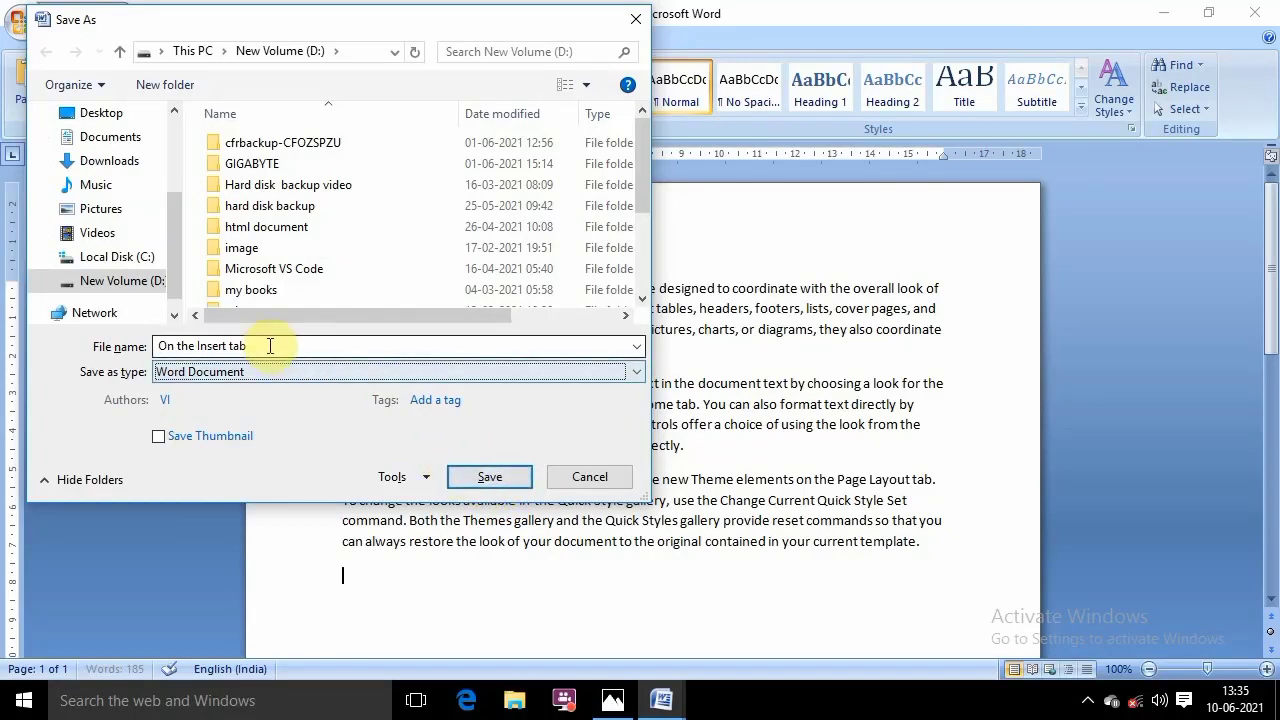
# Replace the file name with xyz and save the document
pyautogui.moveTo(270, 346); pyautogui.dragTo(150, 352)
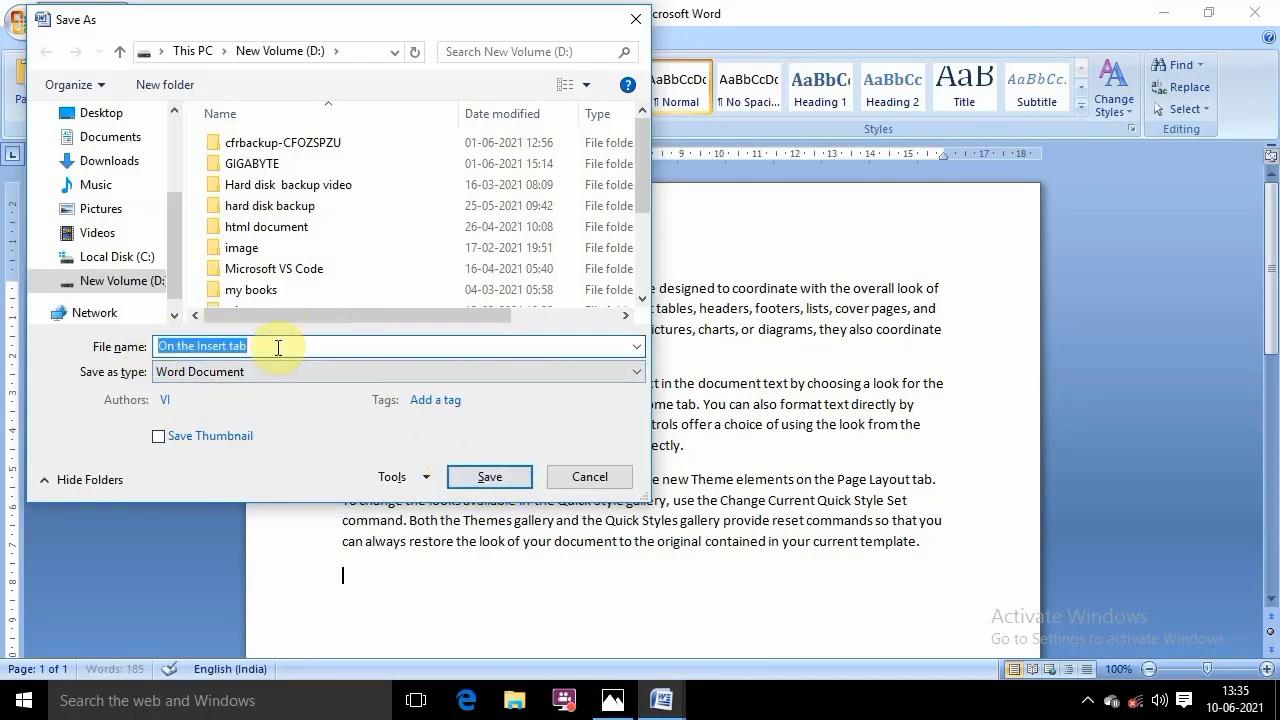
pyautogui.write('xyz')
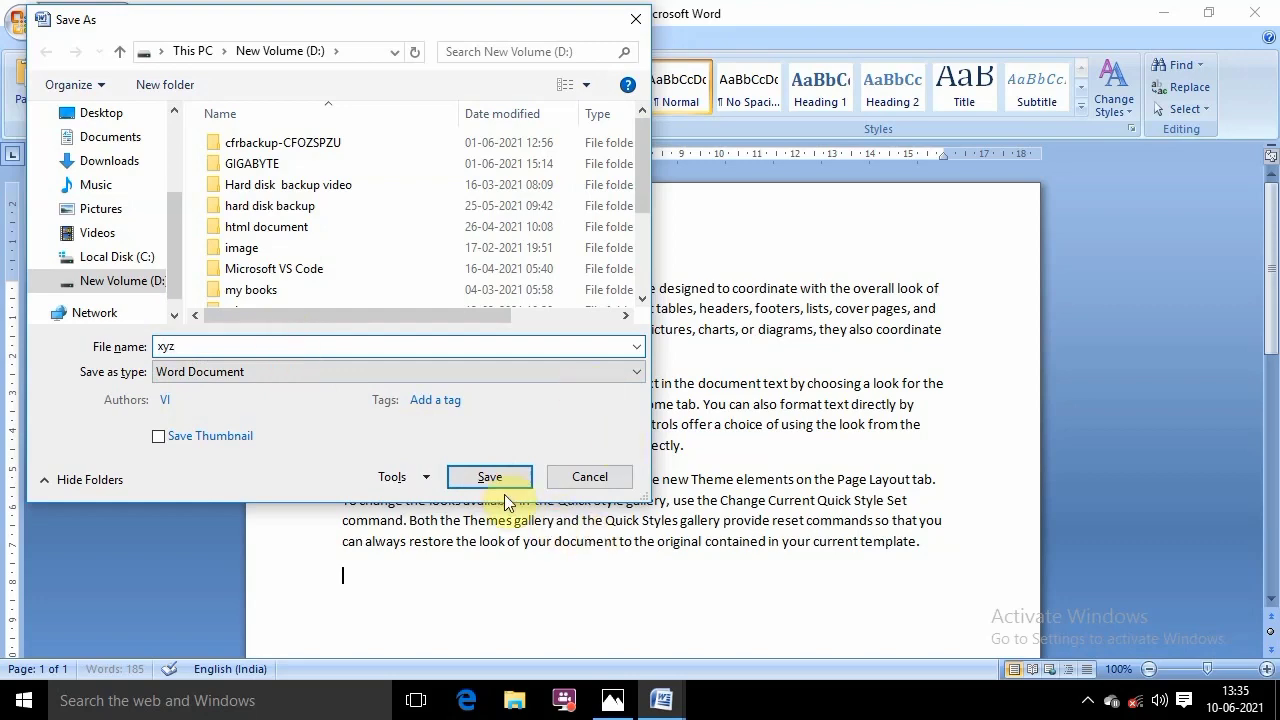
pyautogui.click(495, 480)
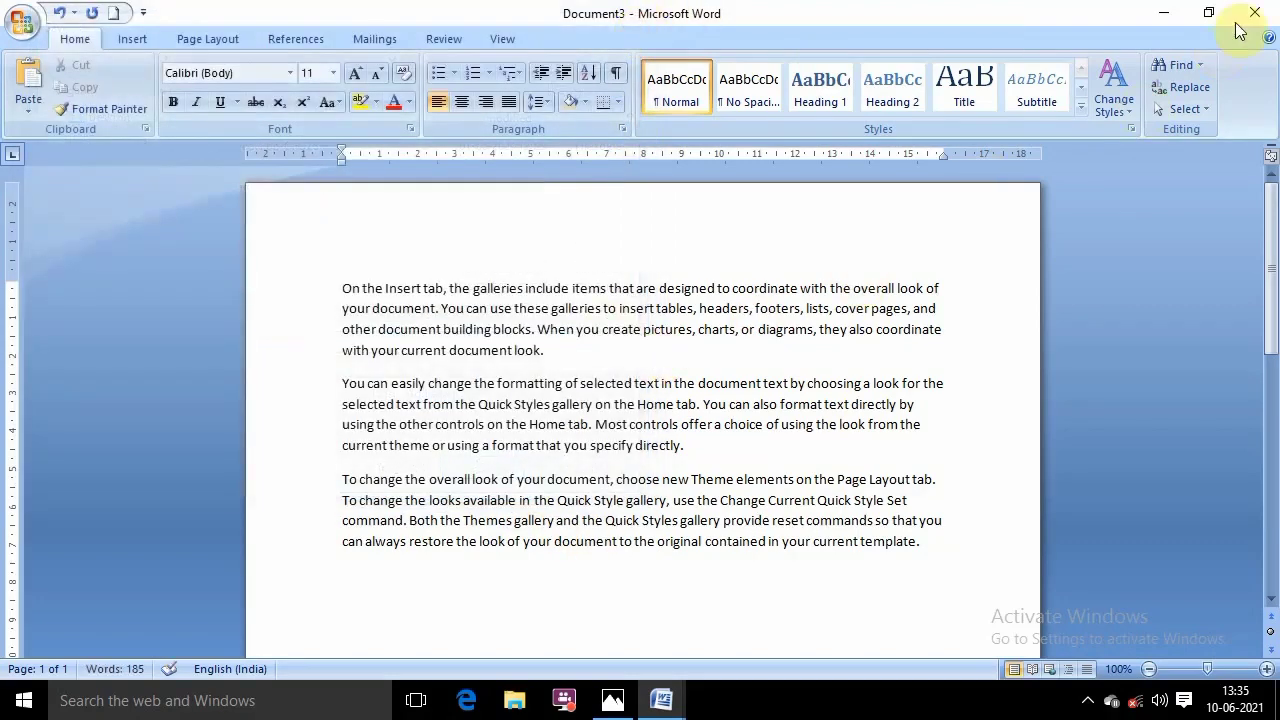
# Close Document3 without saving, glance at the shortcut-keys image in Photos, and return to Word
pyautogui.click(1254, 13)
pyautogui.click(637, 403)
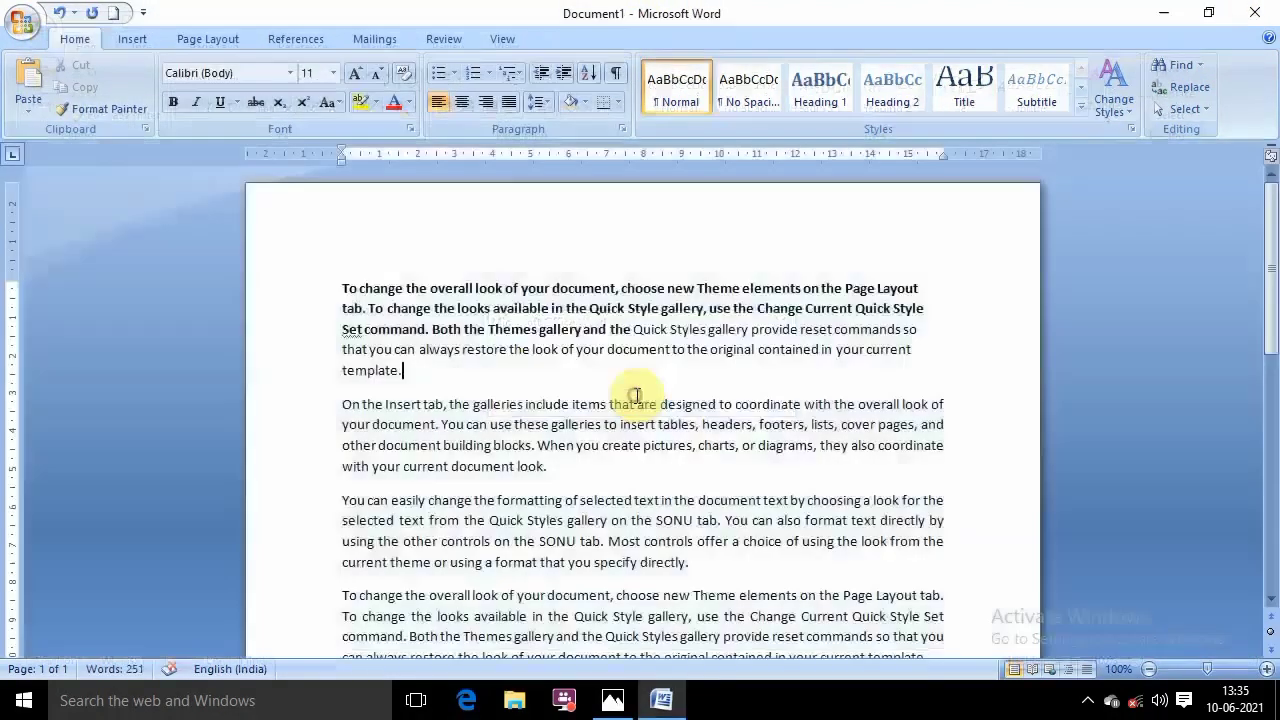
pyautogui.click(613, 705)
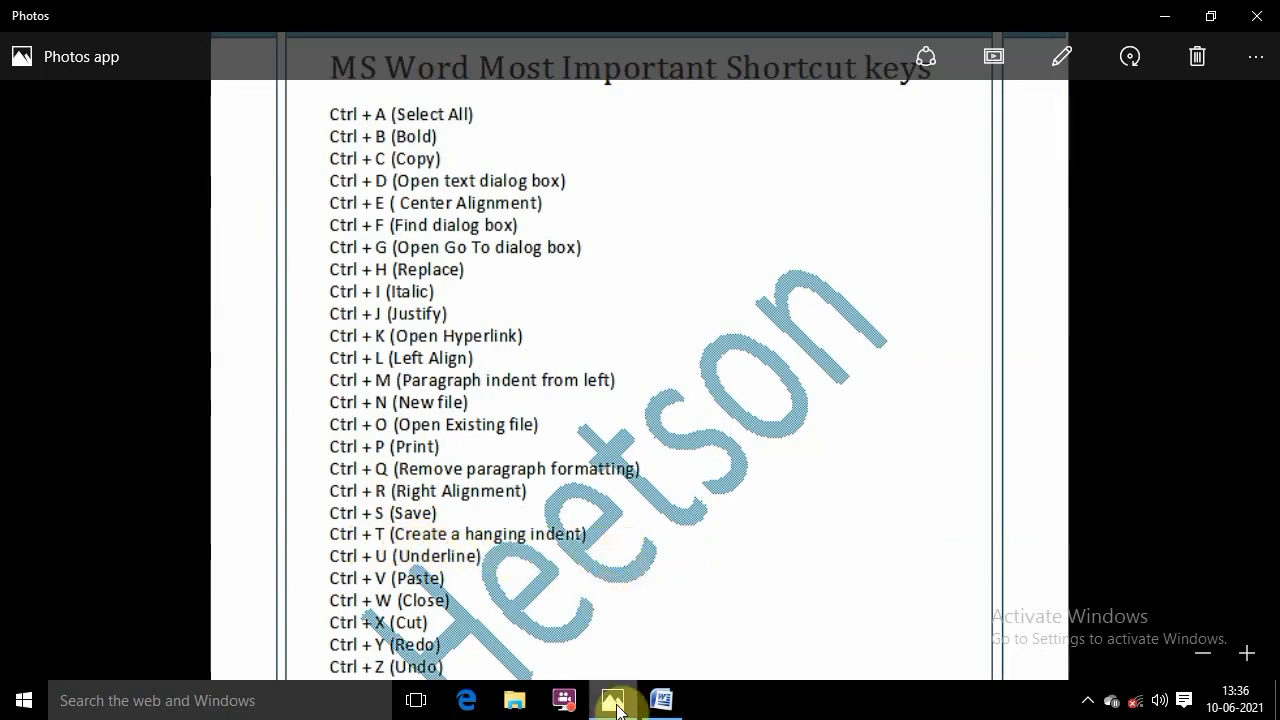
pyautogui.click(661, 700)
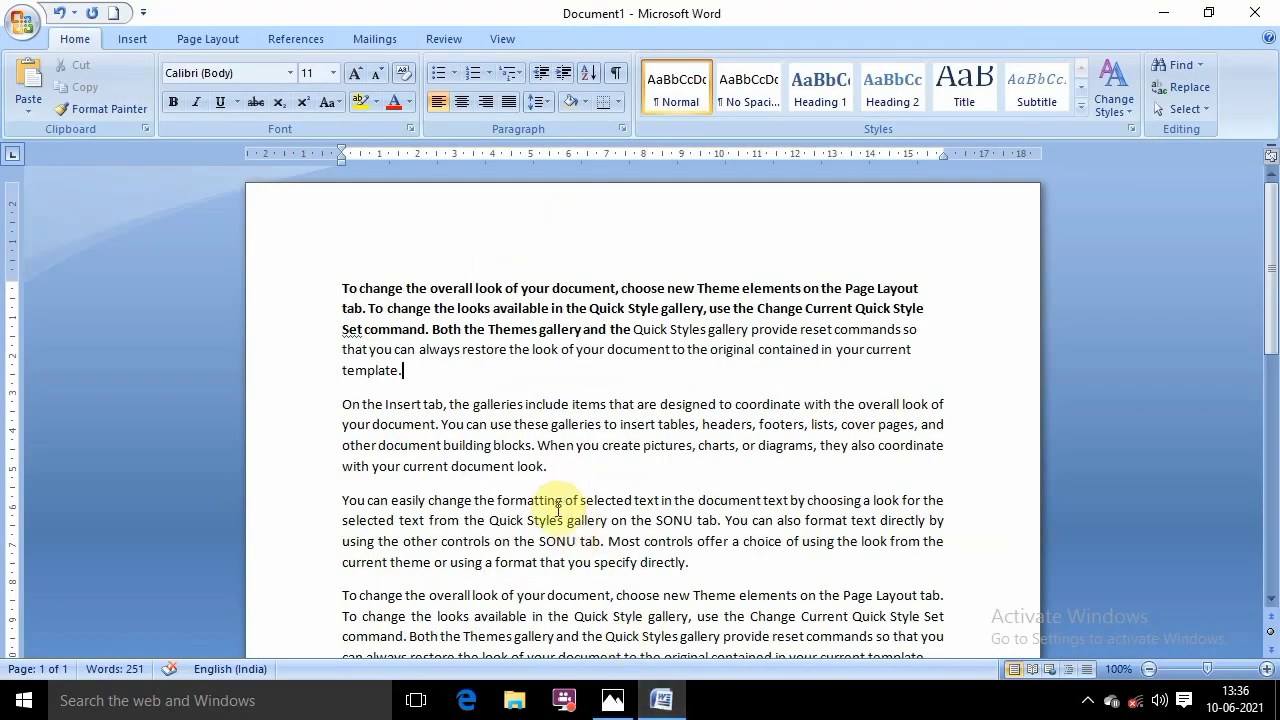
# Apply a Ctrl+T hanging indent to Document1's first paragraph and inspect its first and indented lines
pyautogui.moveTo(349, 292); pyautogui.dragTo(423, 375)
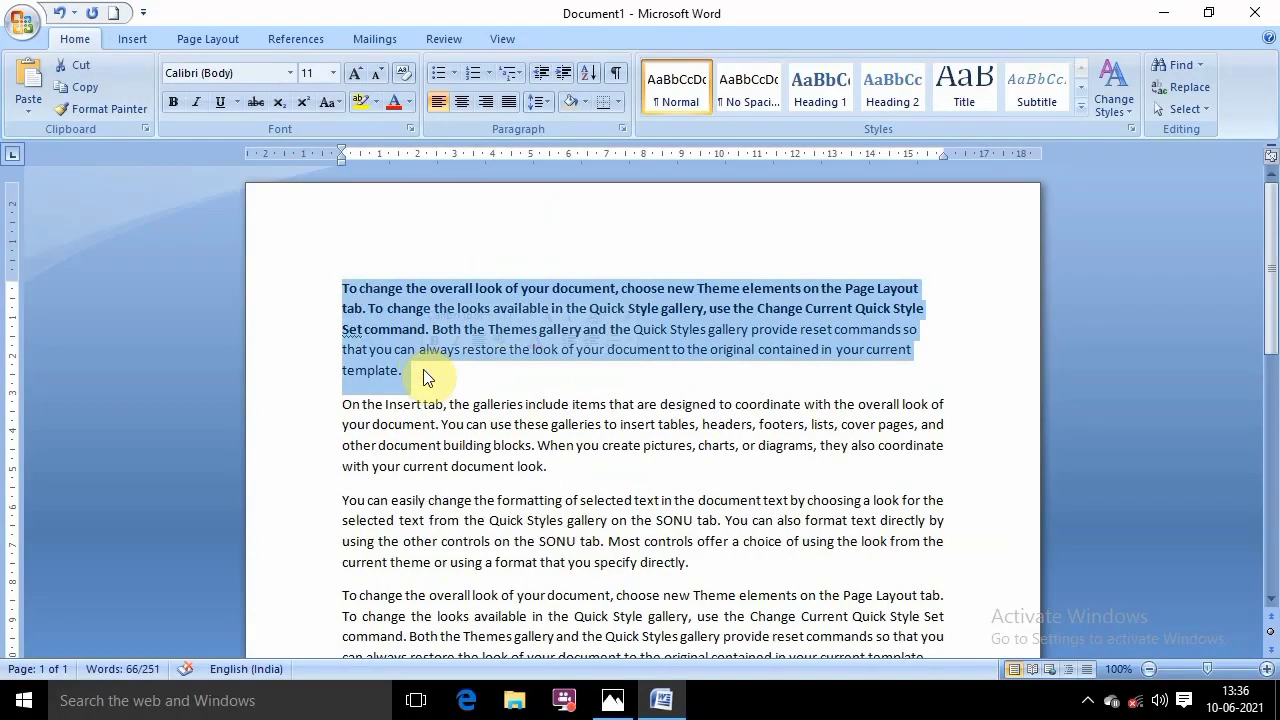
pyautogui.hotkey('ctrl', 't')
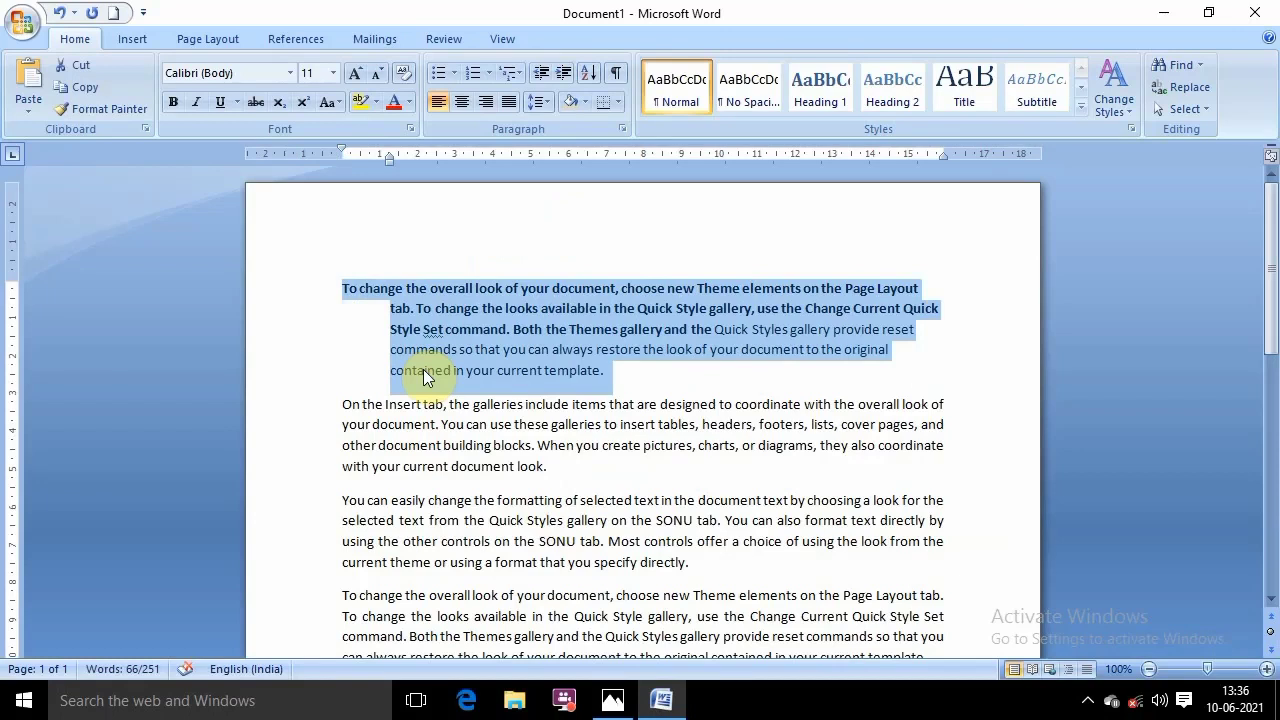
pyautogui.click(423, 375)
pyautogui.moveTo(343, 288); pyautogui.dragTo(951, 283)
pyautogui.click(392, 388)
pyautogui.moveTo(388, 308)
pyautogui.mouseDown()
pyautogui.moveTo(477, 347)
pyautogui.moveTo(612, 377)
pyautogui.mouseUp()
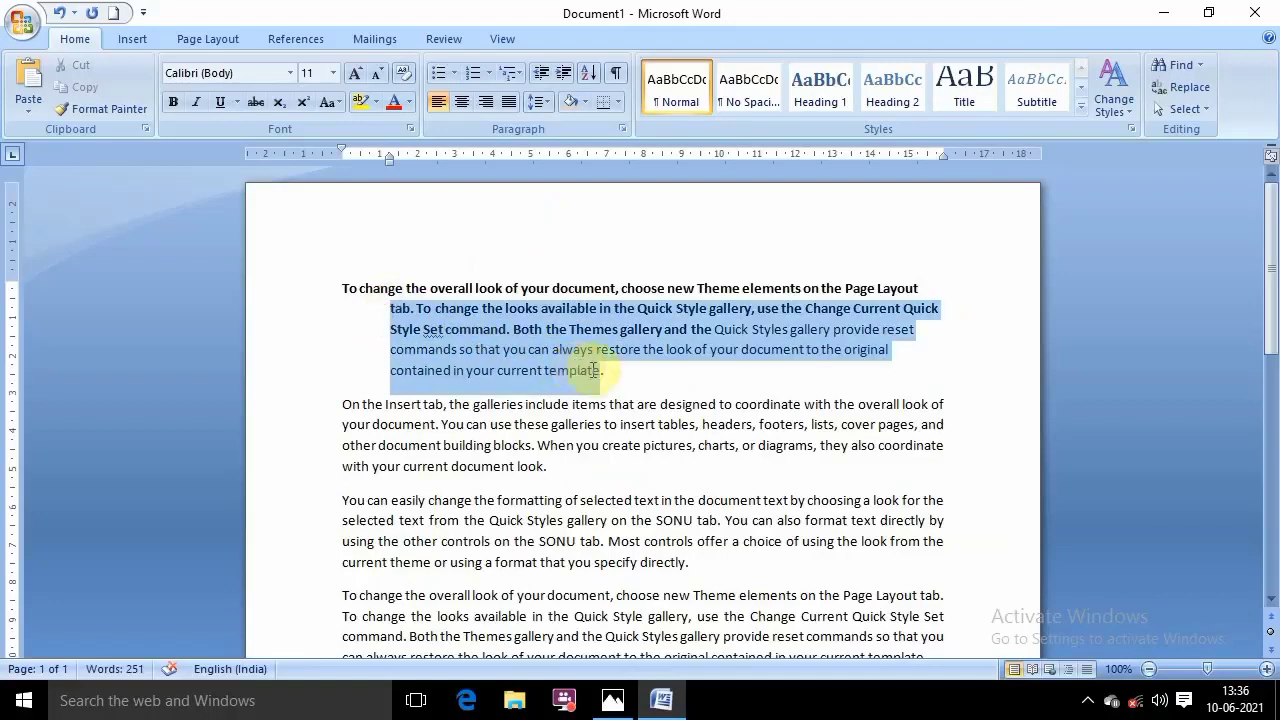
pyautogui.click(416, 333)
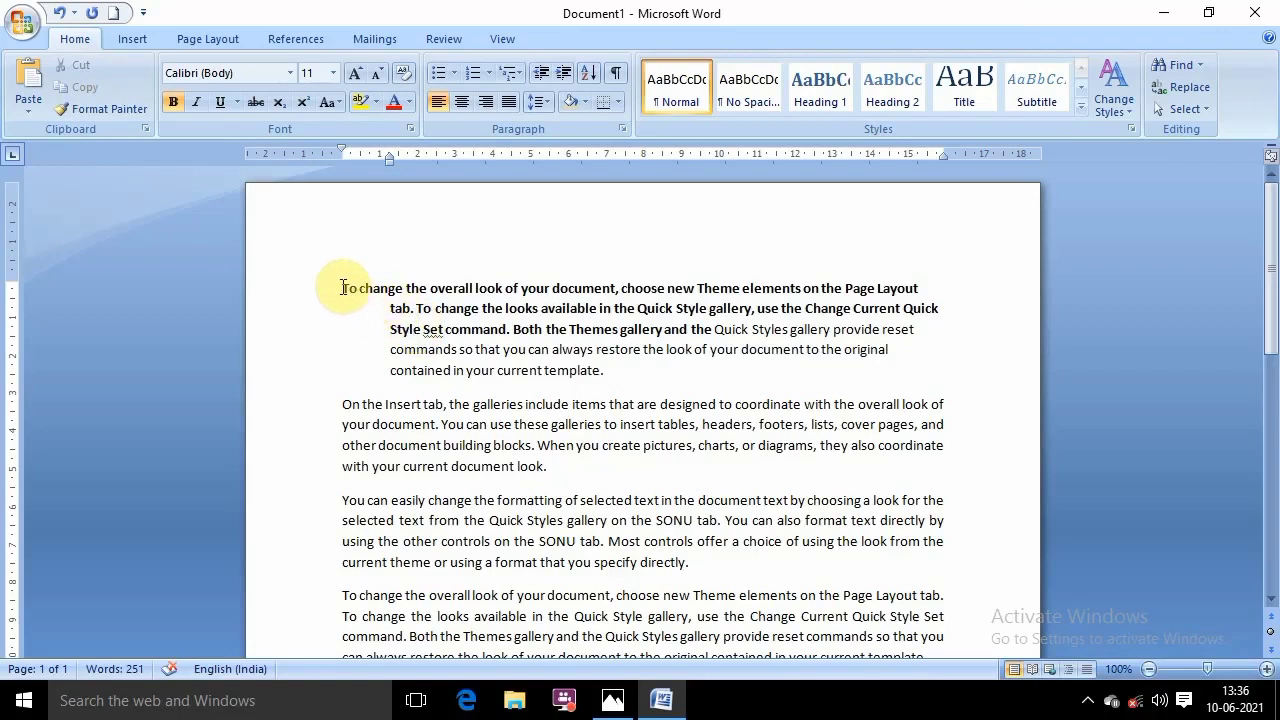
pyautogui.moveTo(340, 287)
pyautogui.mouseDown()
pyautogui.moveTo(429, 309)
pyautogui.moveTo(451, 337)
pyautogui.moveTo(657, 377)
pyautogui.moveTo(628, 376)
pyautogui.mouseUp()
pyautogui.click(625, 366)
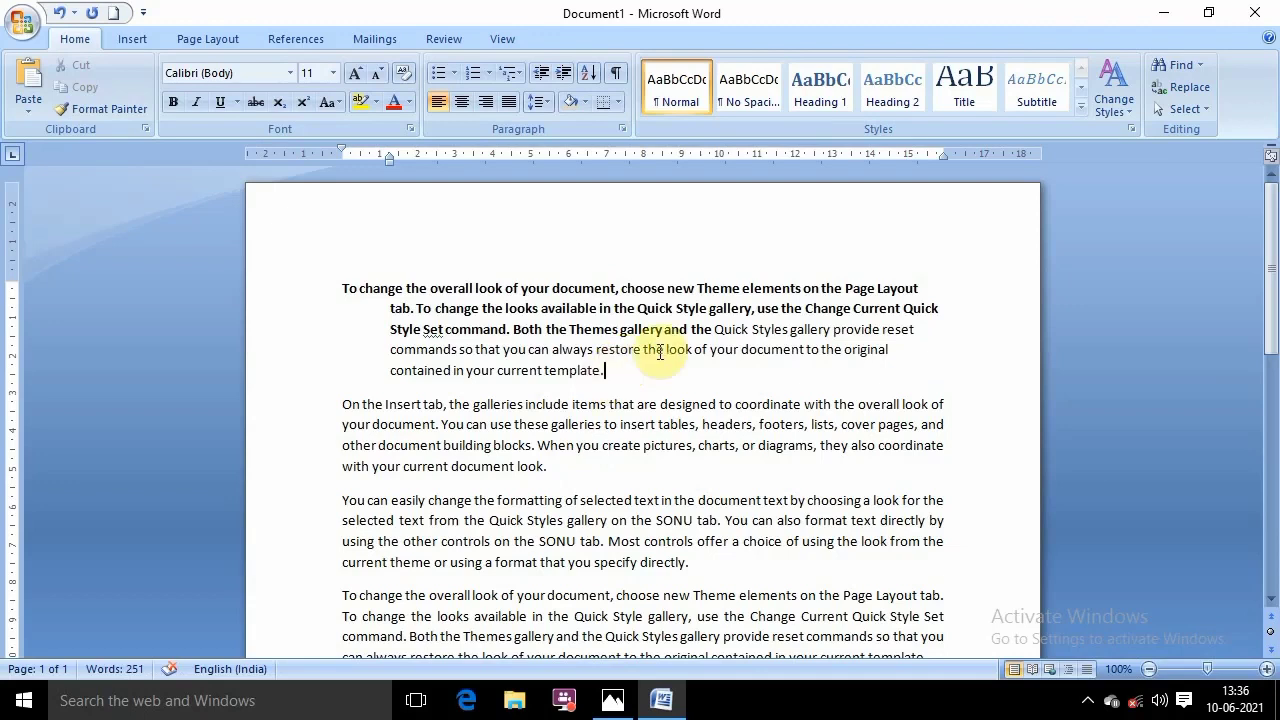
# Reselect the first paragraph's opening line and indented lines to check its hanging indent
pyautogui.click(341, 290)
pyautogui.moveTo(371, 292); pyautogui.dragTo(938, 298)
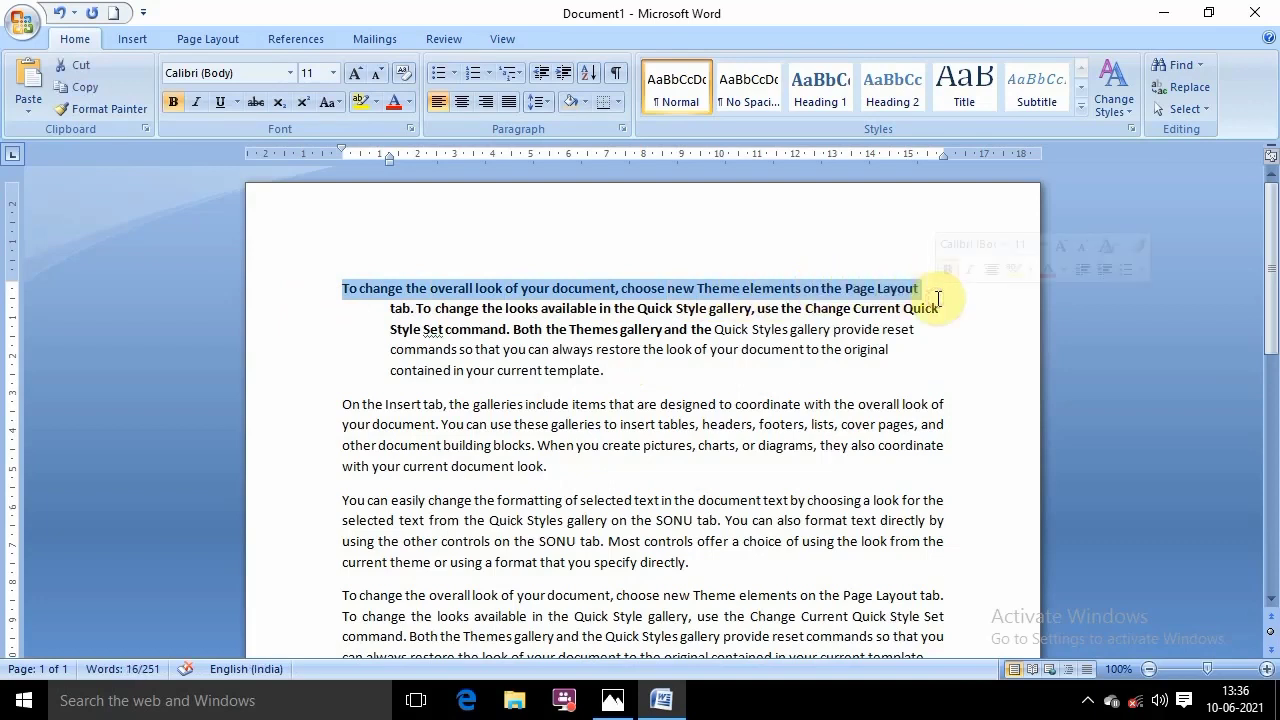
pyautogui.moveTo(388, 309); pyautogui.dragTo(628, 363)
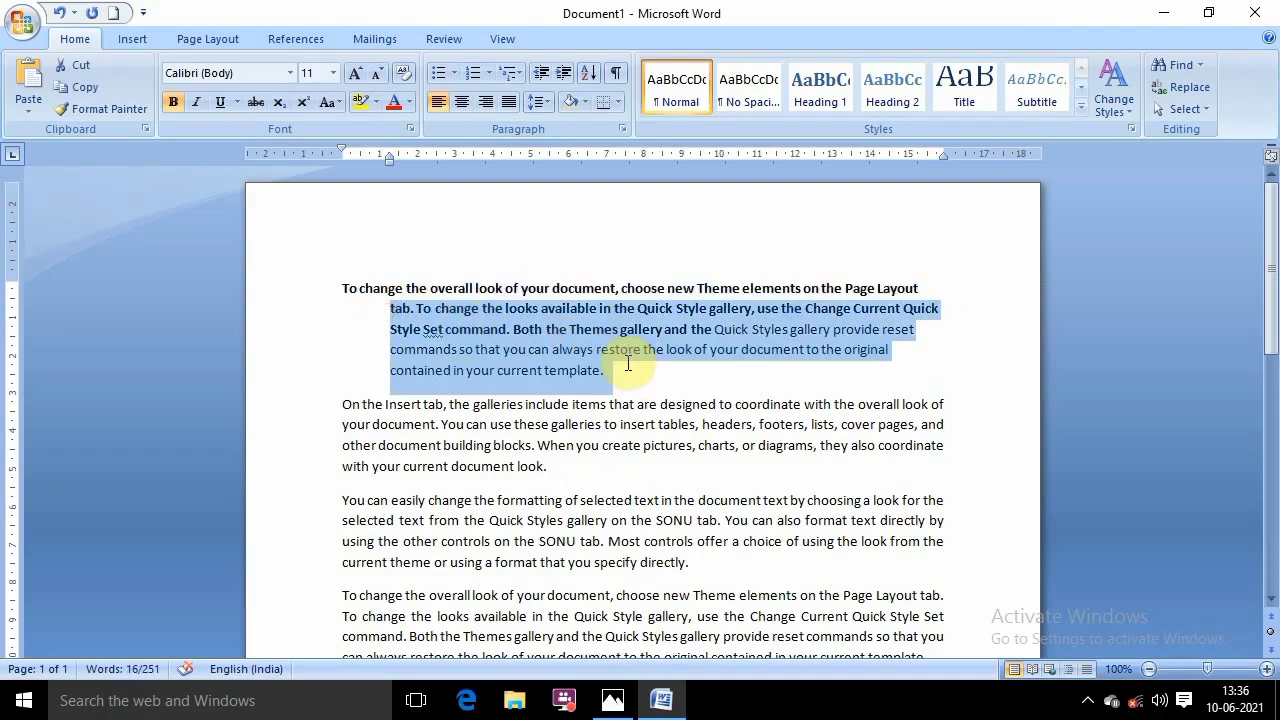
pyautogui.click(337, 287)
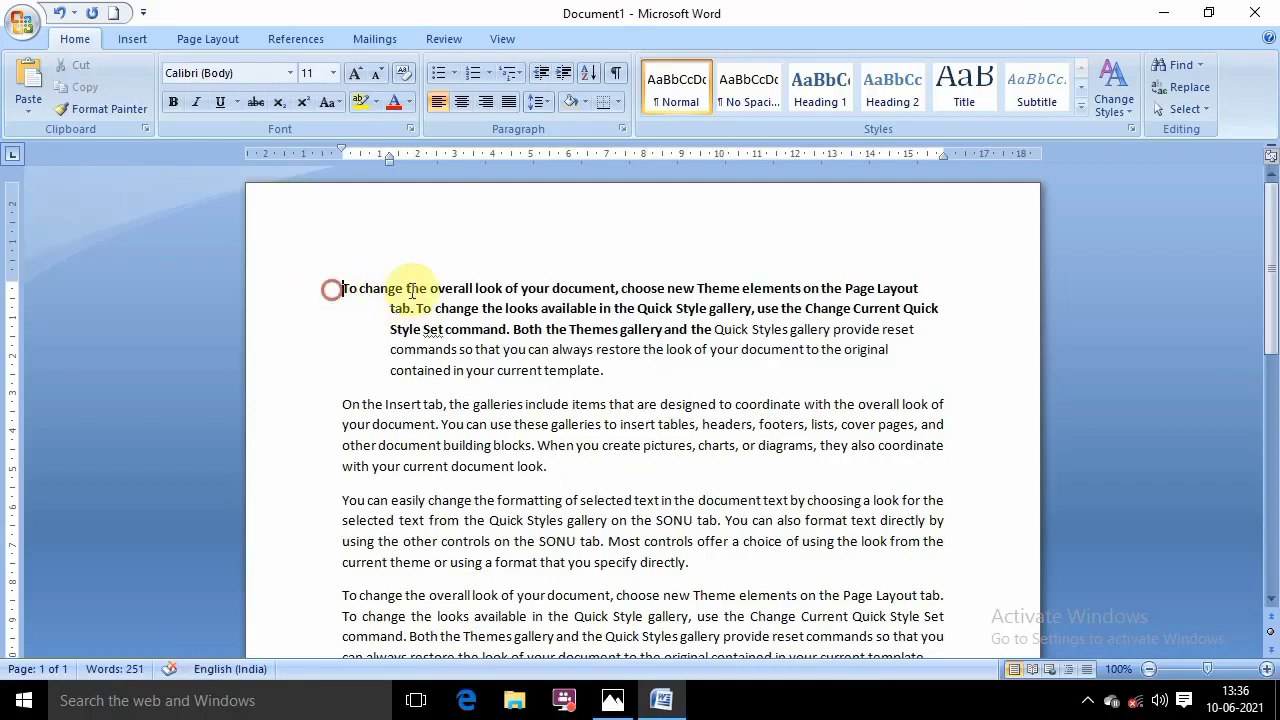
pyautogui.moveTo(341, 289); pyautogui.dragTo(905, 287)
pyautogui.click(450, 355)
pyautogui.moveTo(390, 309); pyautogui.dragTo(612, 372)
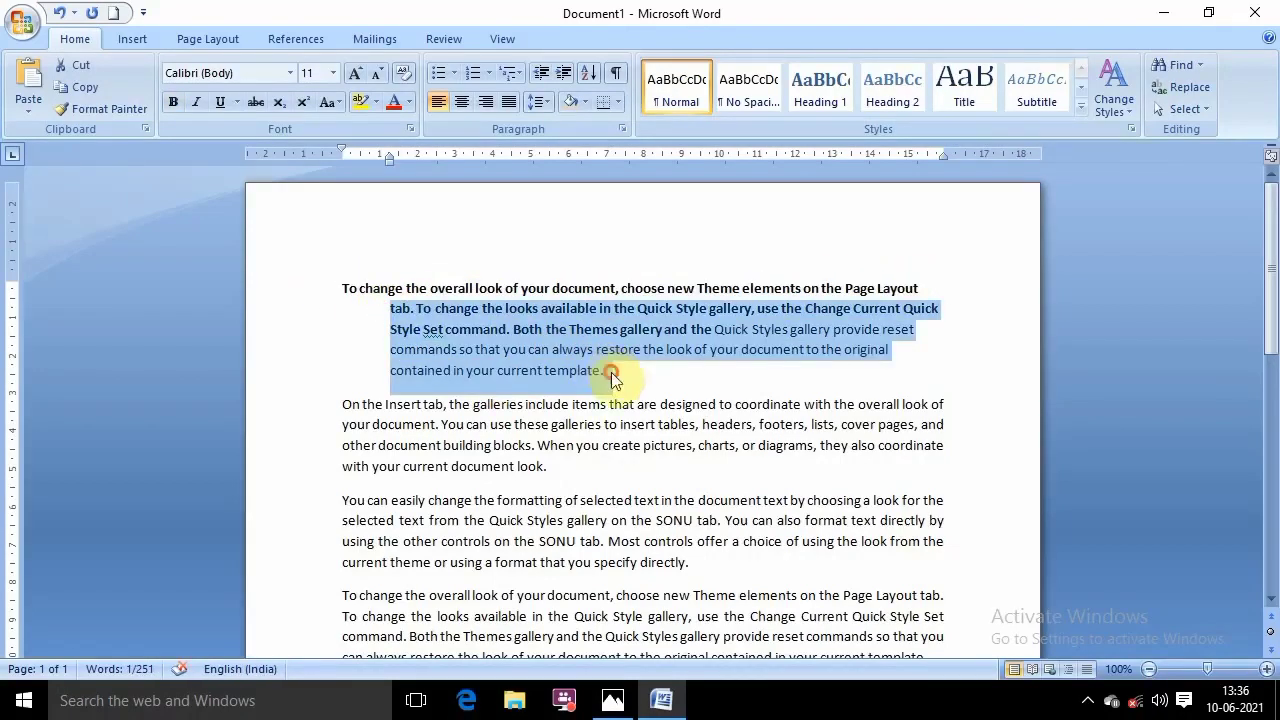
# Apply a Ctrl+T hanging indent to paragraphs two and three, then show the shortcut image in Photos
pyautogui.click(549, 404)
pyautogui.moveTo(342, 404); pyautogui.dragTo(701, 577)
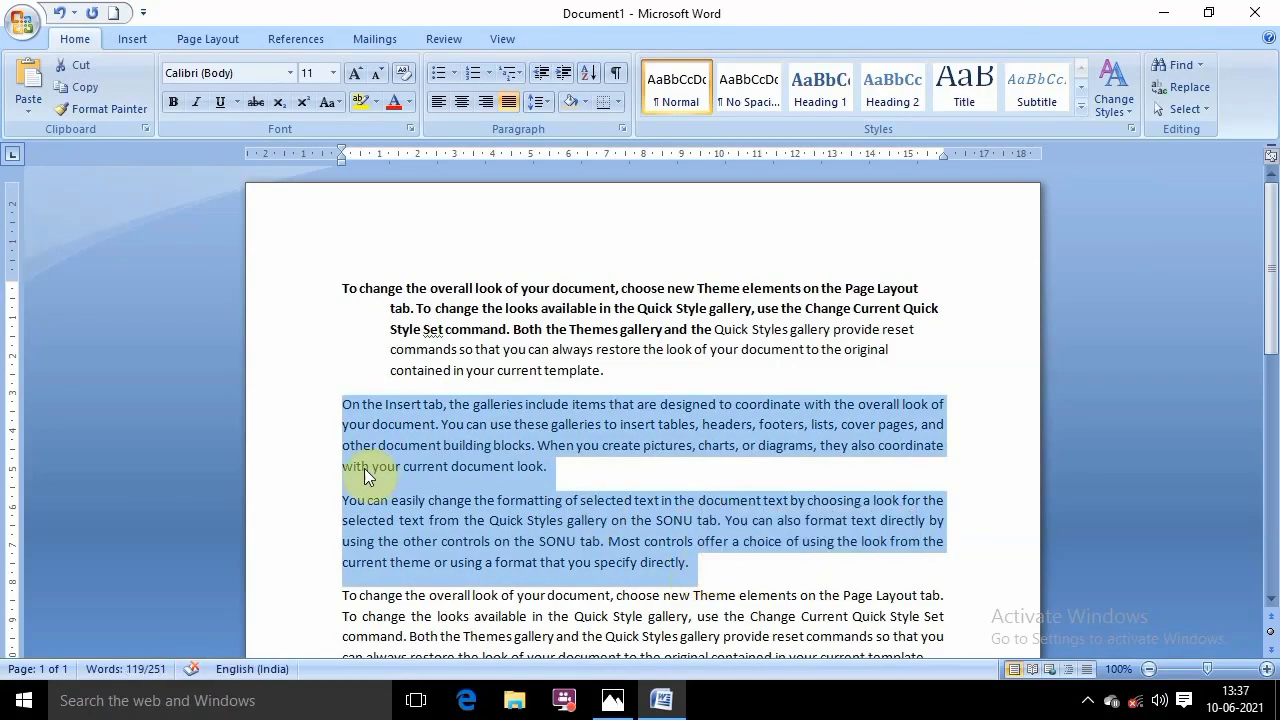
pyautogui.hotkey('ctrl', 't')
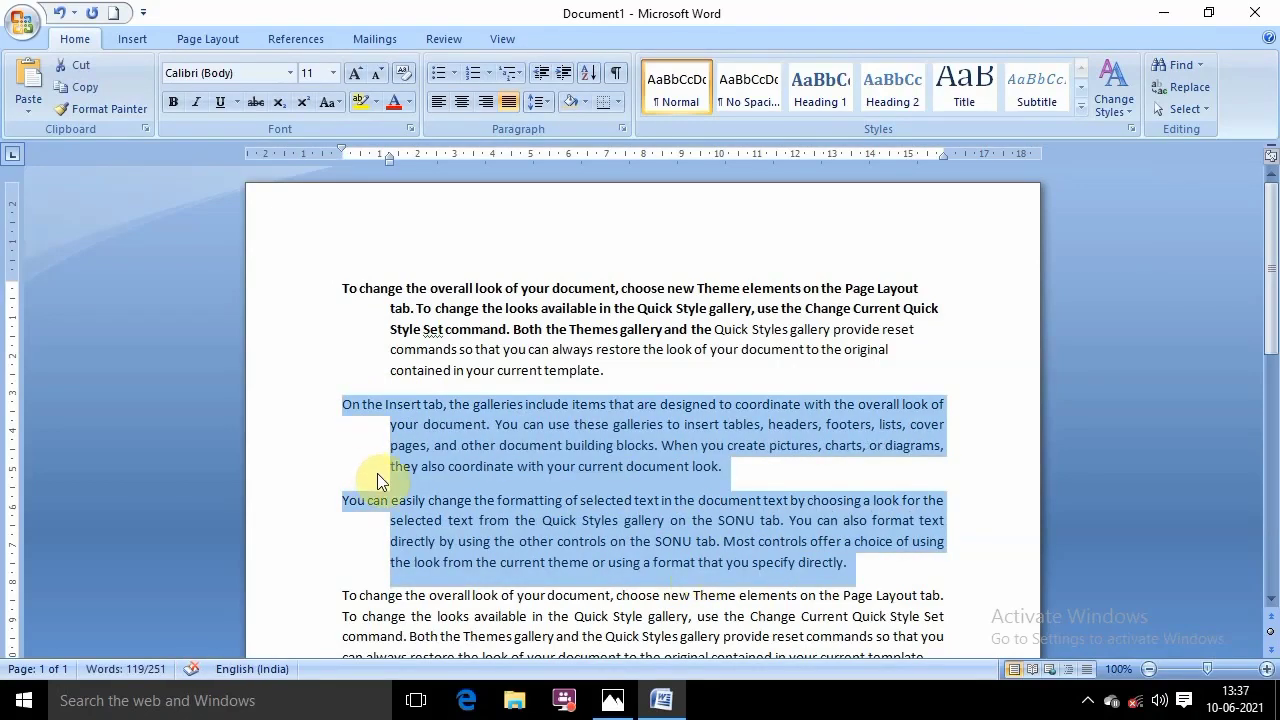
pyautogui.click(430, 468)
pyautogui.moveTo(340, 405); pyautogui.dragTo(643, 400)
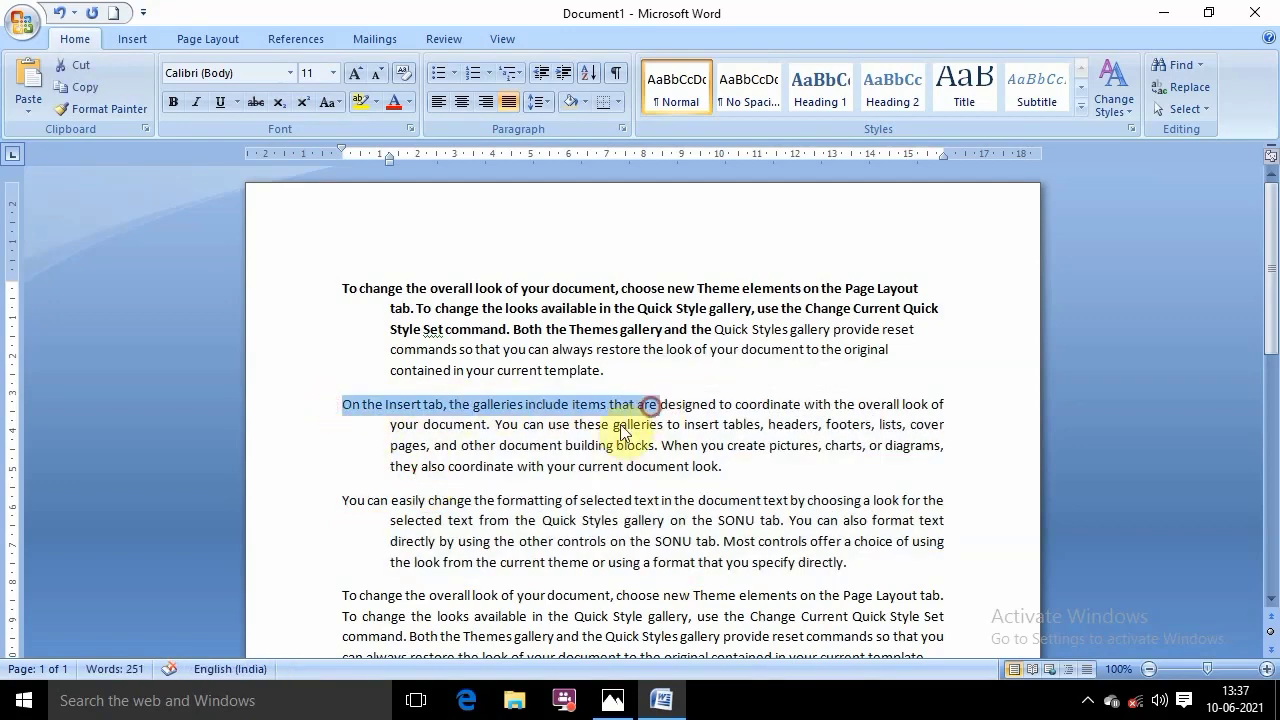
pyautogui.click(600, 420)
pyautogui.moveTo(381, 427); pyautogui.dragTo(729, 470)
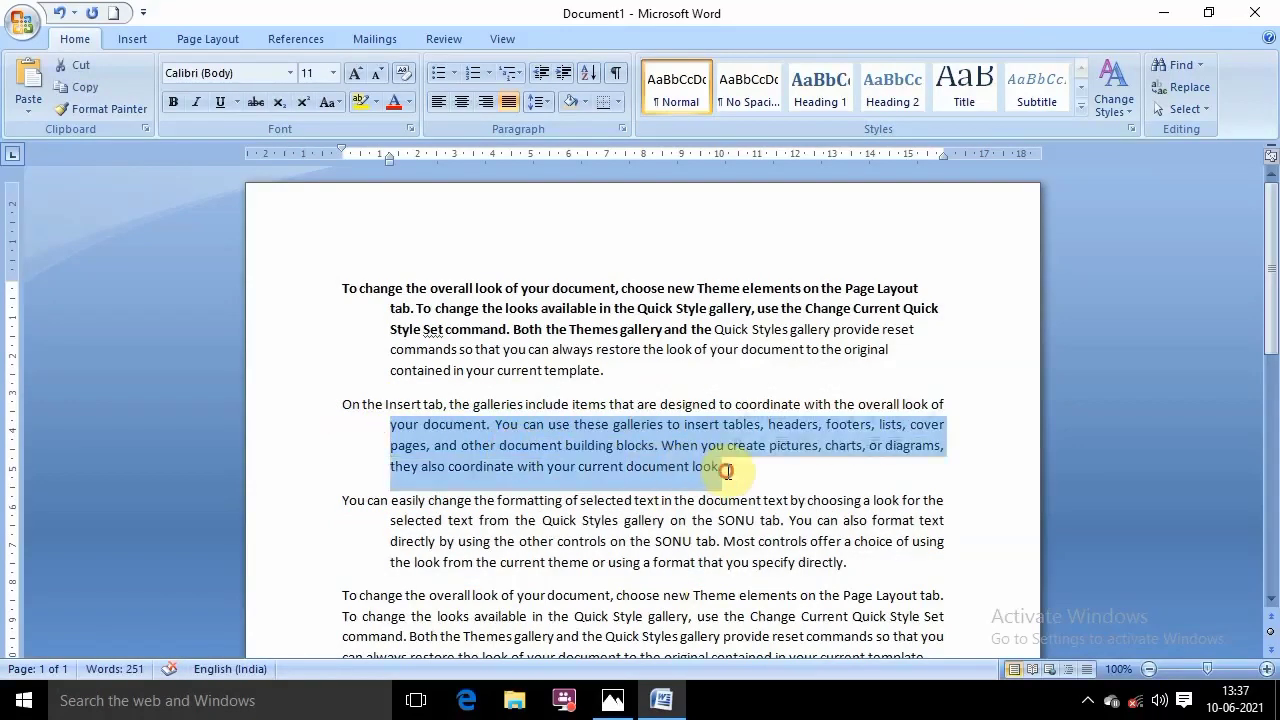
pyautogui.moveTo(391, 522); pyautogui.dragTo(630, 562)
pyautogui.click(630, 562)
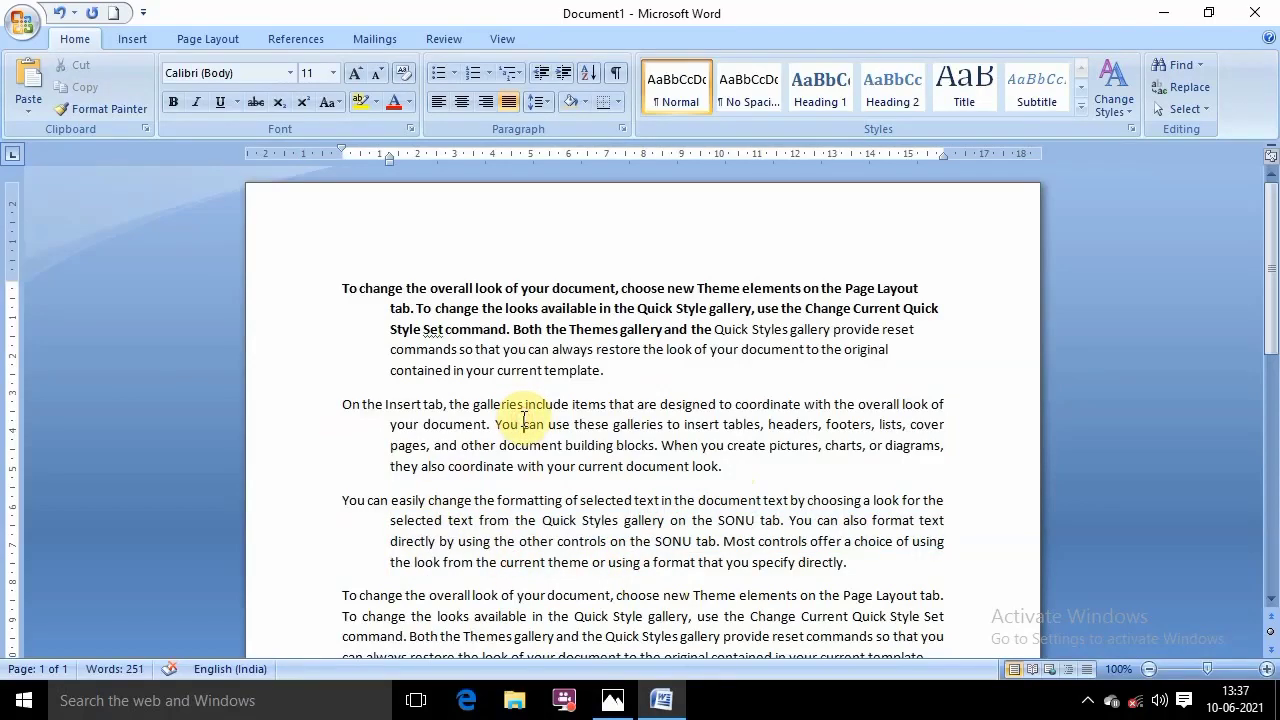
pyautogui.click(613, 698)
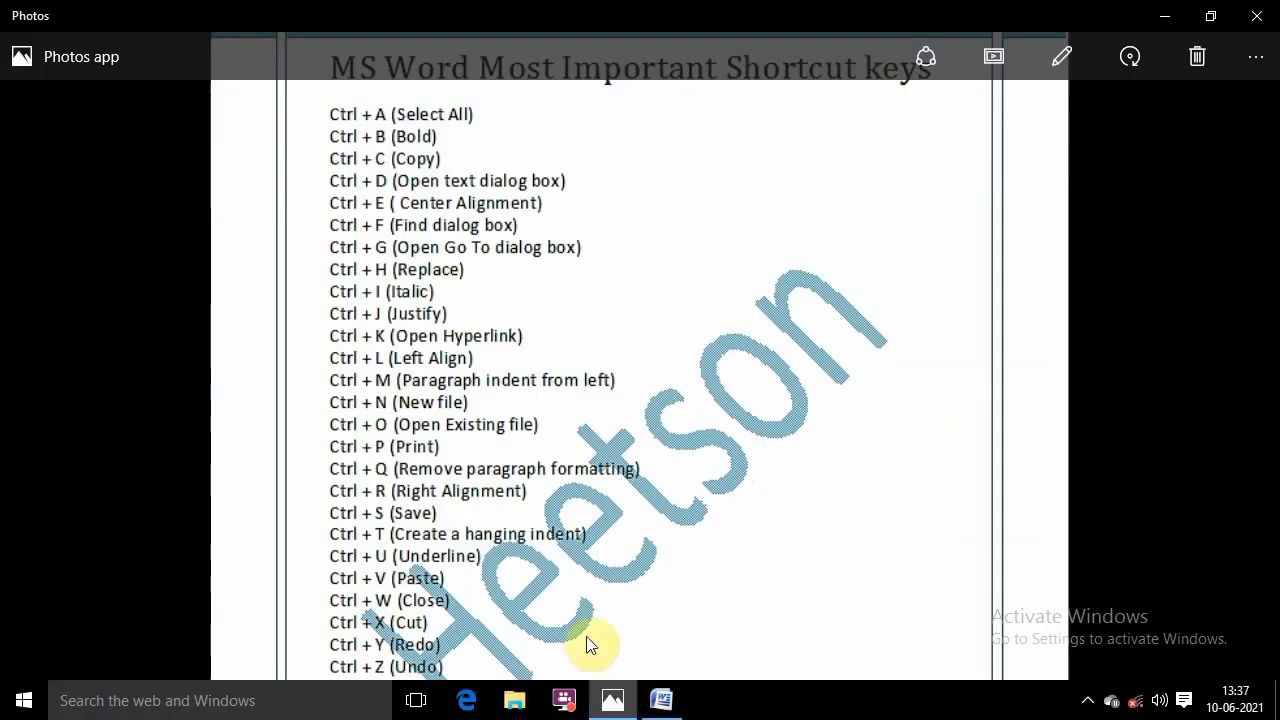
# Scroll the shortcut image down to the Shift + F7 Thesaurus line, then go back to Word
pyautogui.scroll(-1, 449, 500)
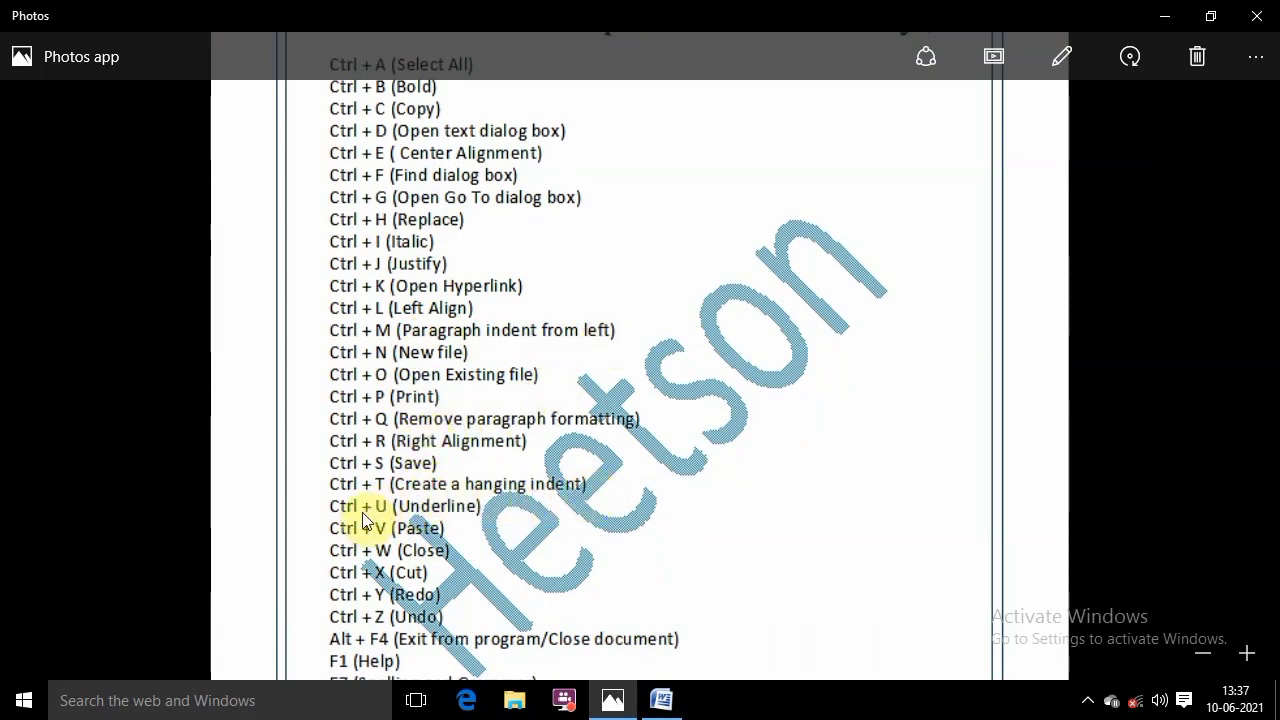
pyautogui.scroll(-3, 505, 505)
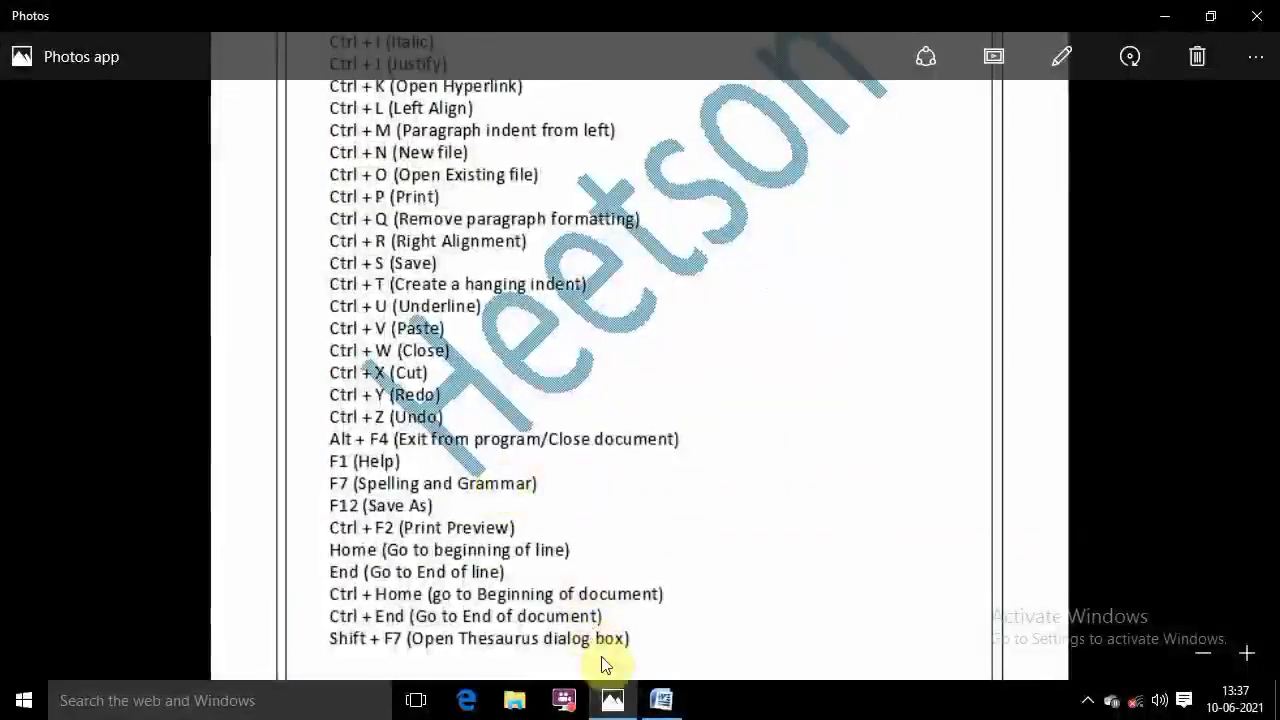
pyautogui.click(661, 700)
# Undo a stray change, underline the whole first paragraph with Ctrl+U, then switch to Photos
pyautogui.moveTo(343, 287); pyautogui.dragTo(603, 340)
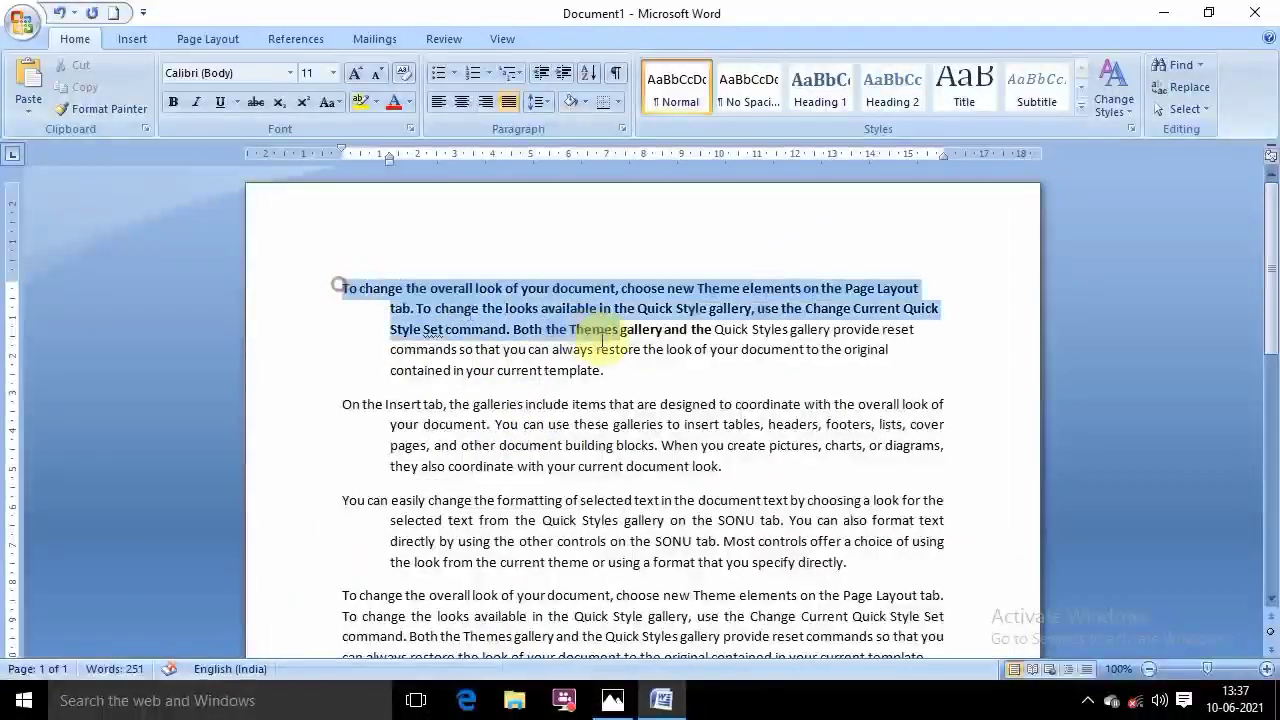
pyautogui.click(572, 425)
pyautogui.hotkey('ctrl', 'z')
pyautogui.hotkey('ctrl', 'z')
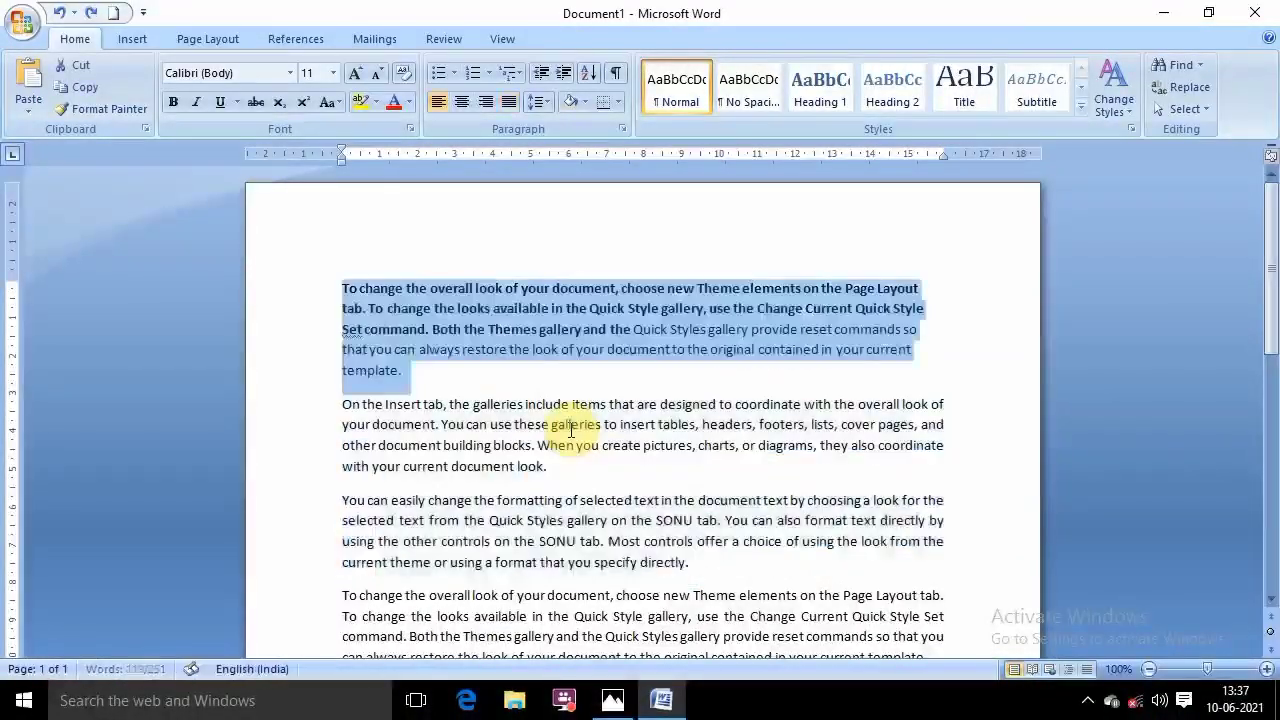
pyautogui.moveTo(342, 287); pyautogui.dragTo(405, 372)
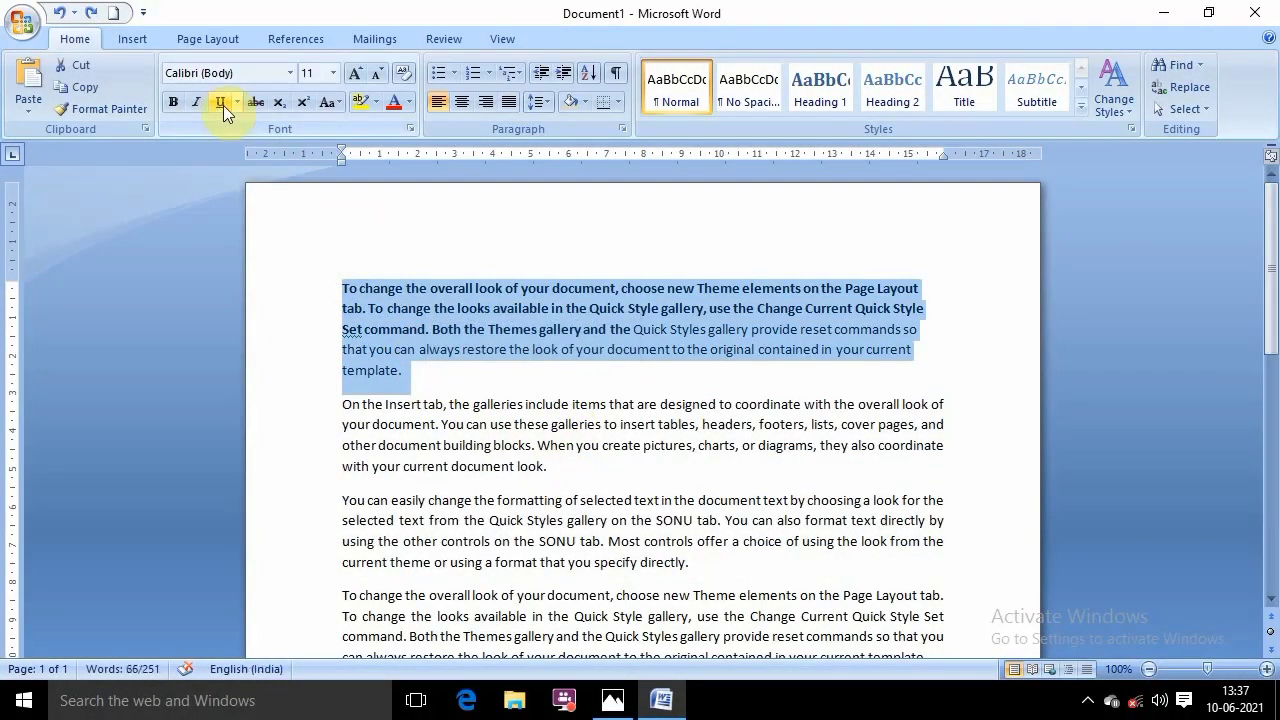
pyautogui.hotkey('ctrl', 'u')
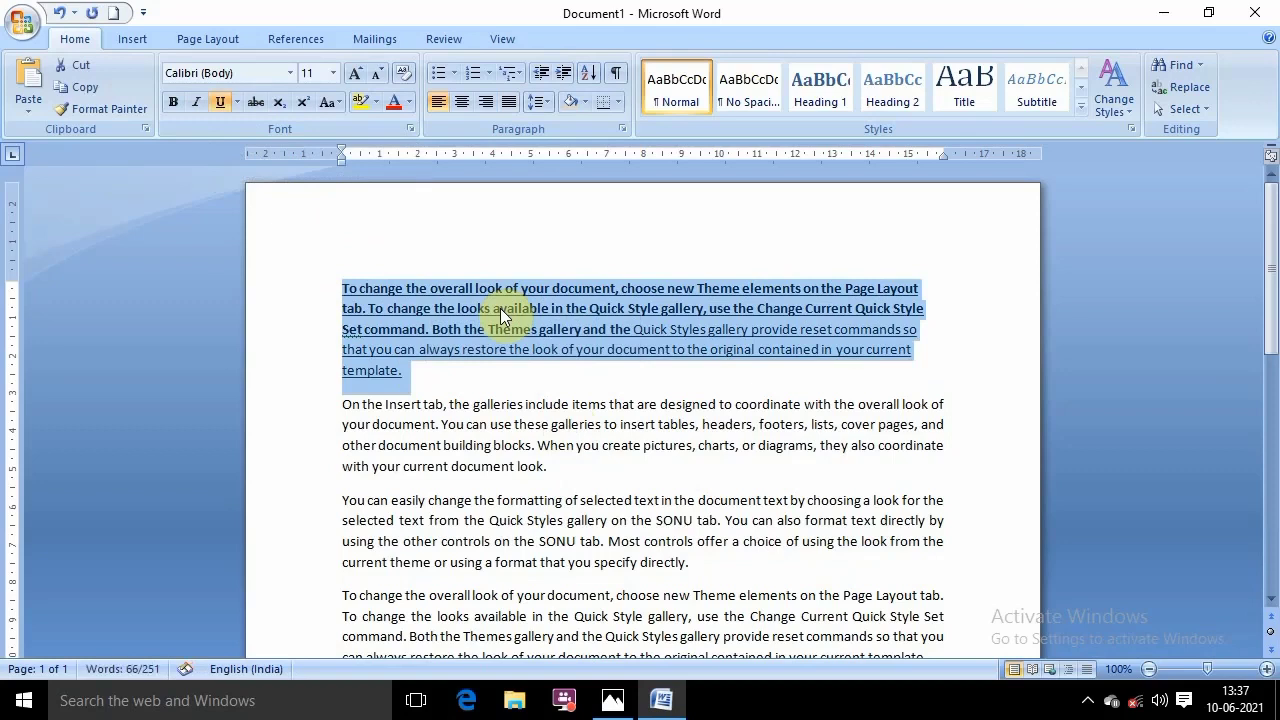
pyautogui.click(505, 360)
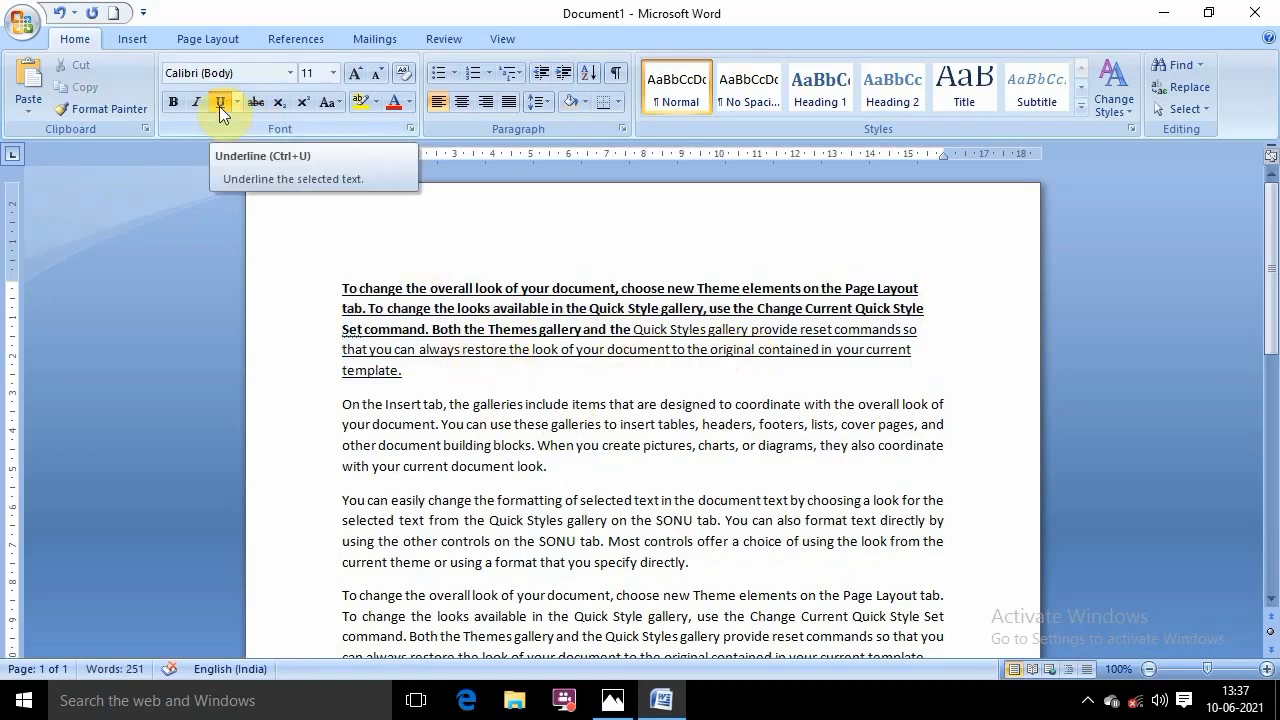
pyautogui.click(512, 329)
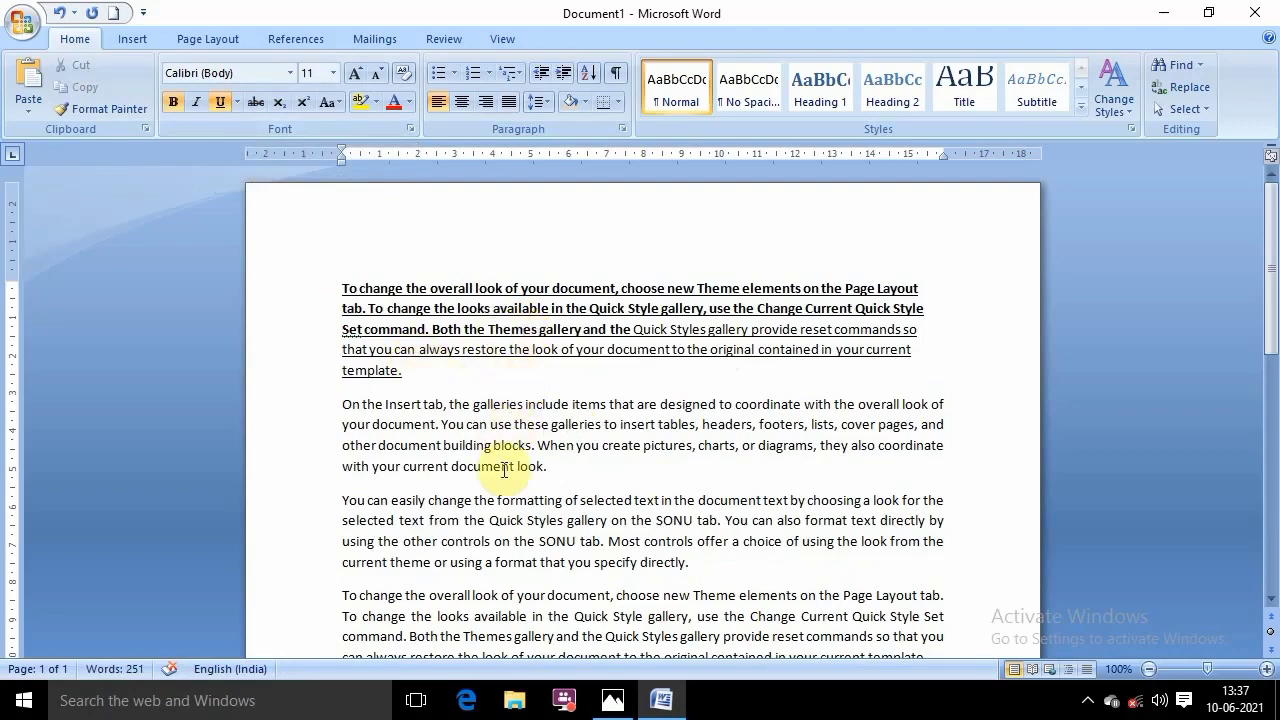
pyautogui.click(612, 700)
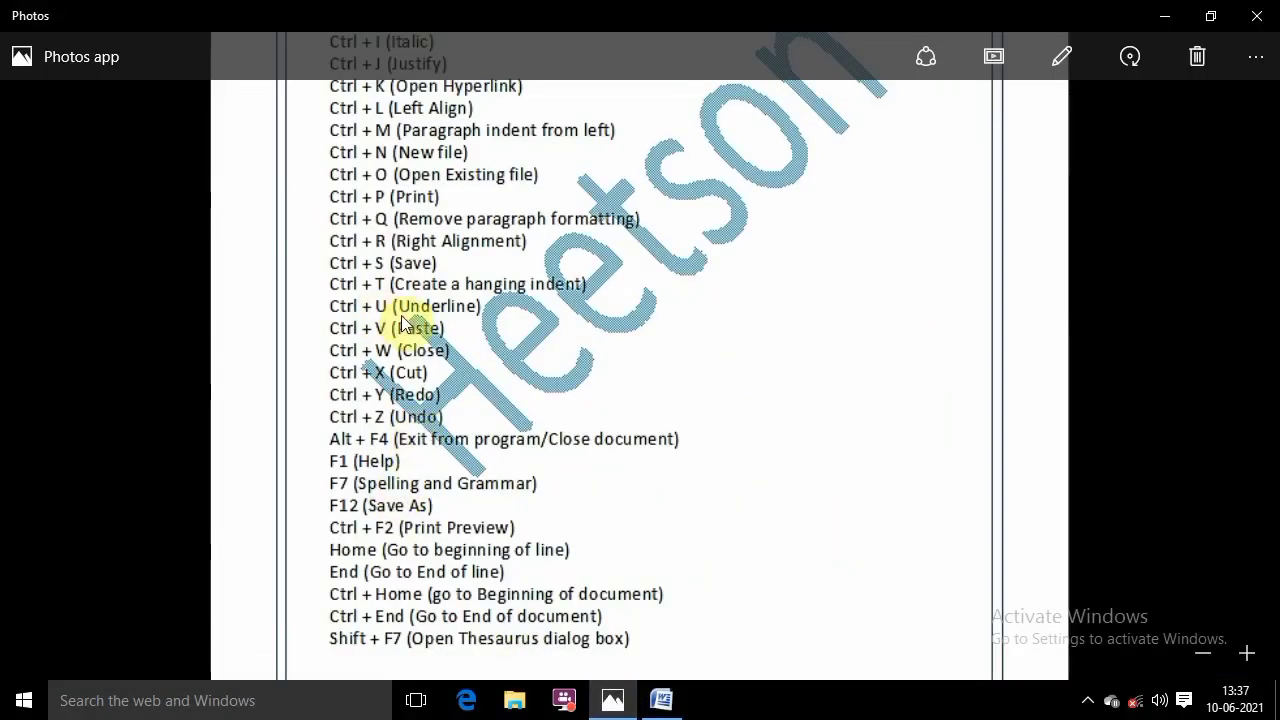
# Paste a copy of the first paragraph on a new line just below the original
pyautogui.click(661, 700)
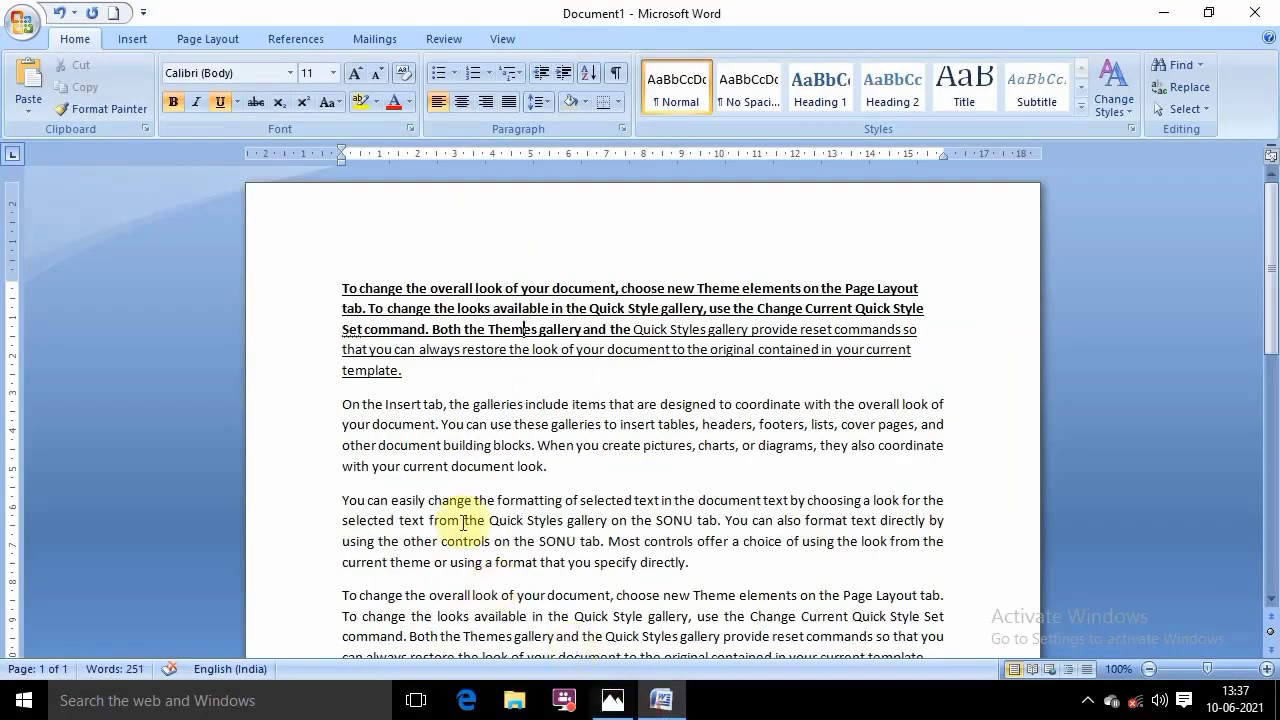
pyautogui.moveTo(340, 287); pyautogui.dragTo(430, 385)
pyautogui.hotkey('ctrl', 'c')
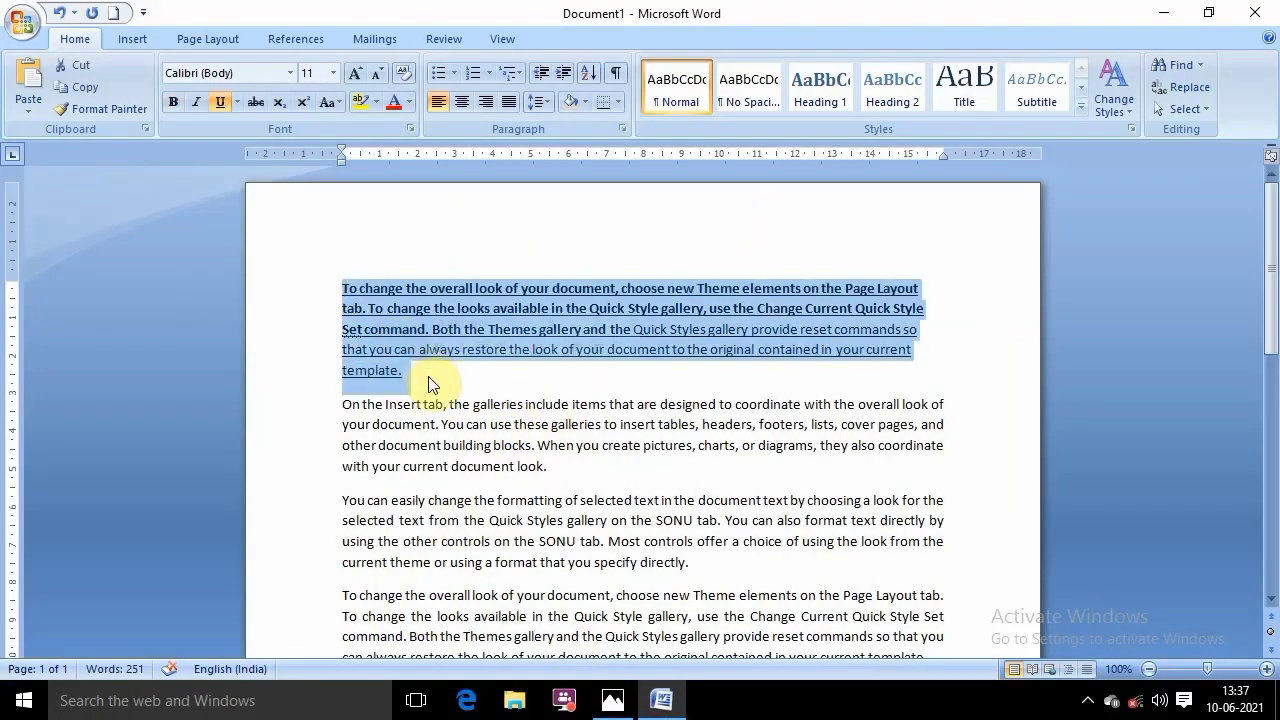
pyautogui.click(451, 377)
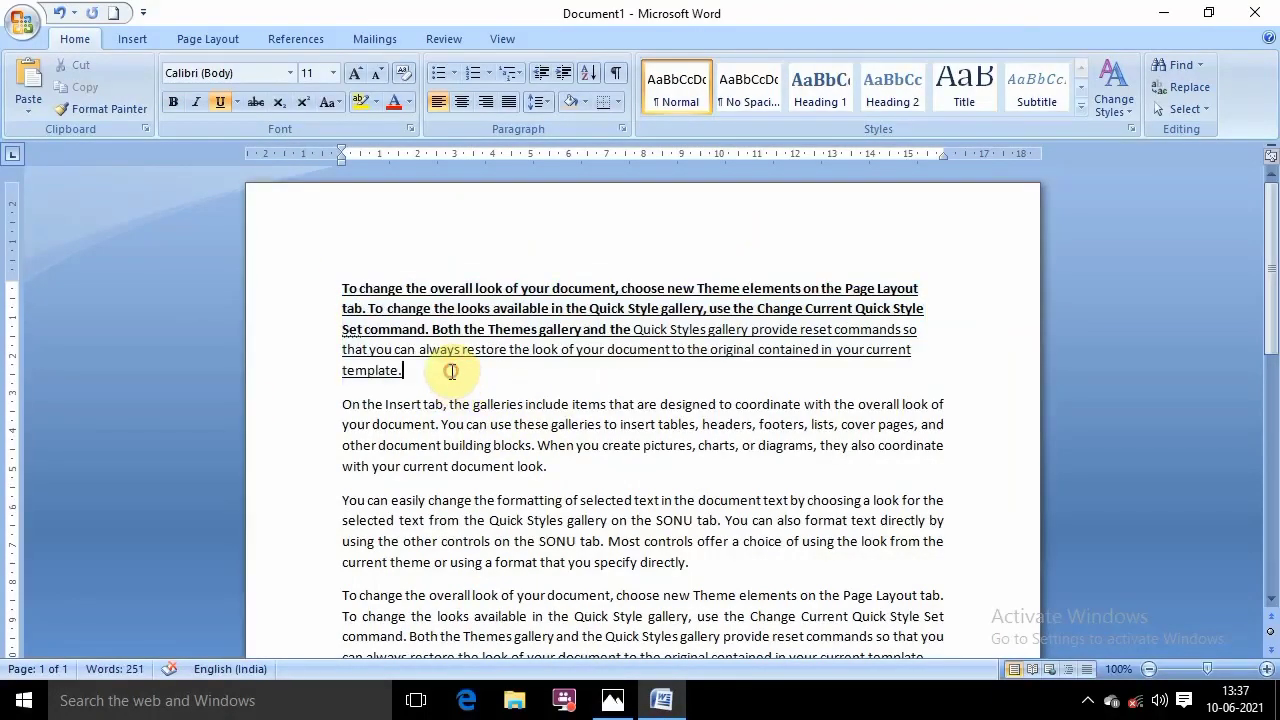
pyautogui.press('Return')
pyautogui.press('Return')
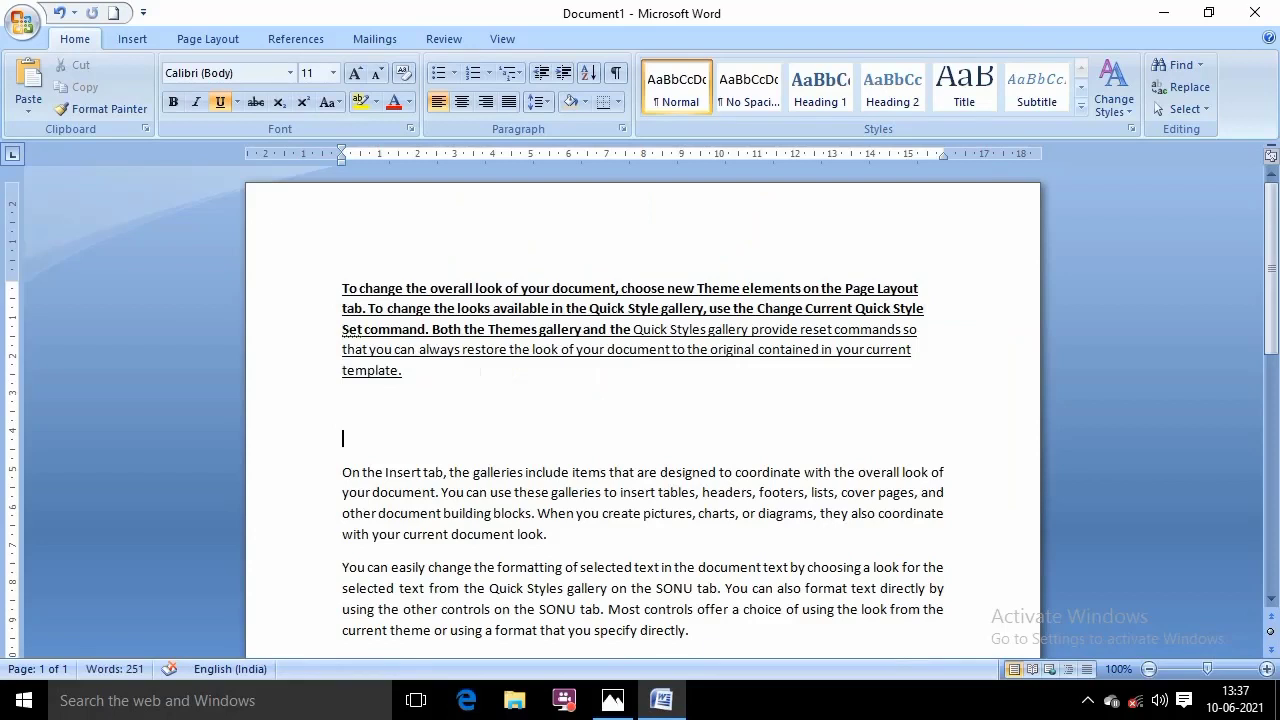
pyautogui.hotkey('ctrl', 'v')
# Type a 'Ctrl +v' note under the copy, delete a stray line, then switch to Photos
pyautogui.write('c')
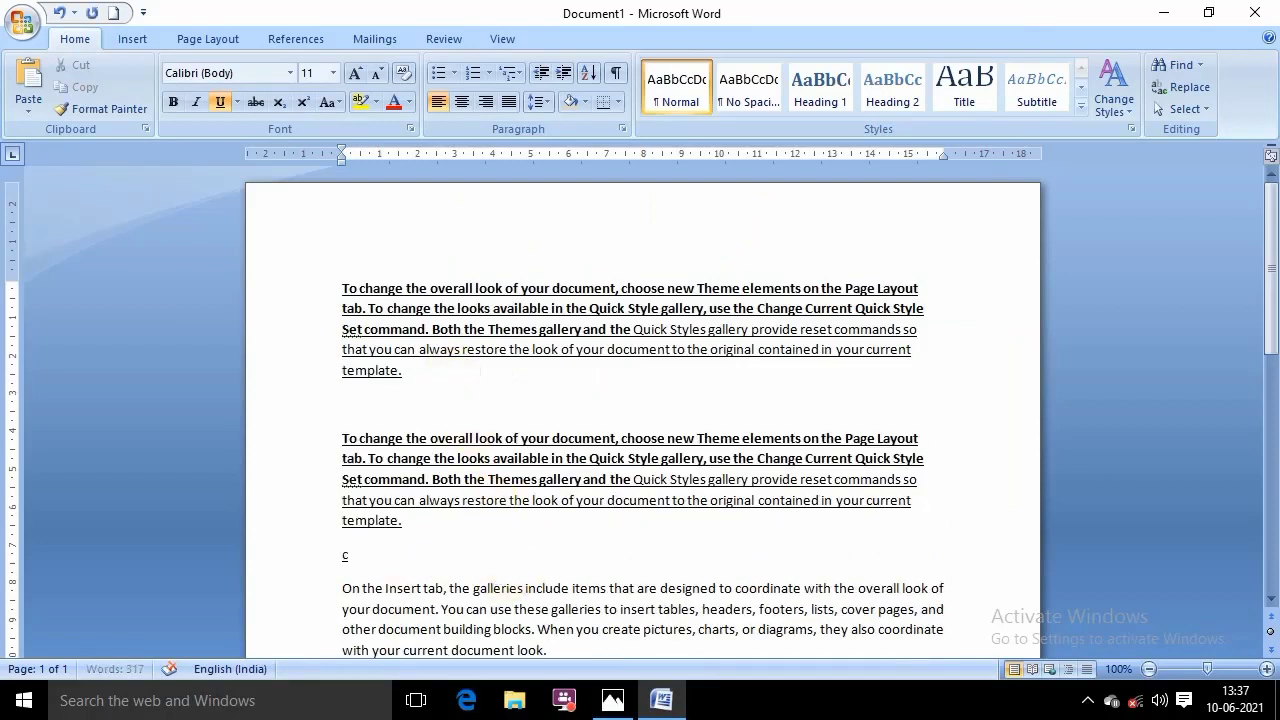
pyautogui.write('tyr')
pyautogui.press('BackSpace')
pyautogui.press('BackSpace')
pyautogui.write('+v')
pyautogui.moveTo(384, 555); pyautogui.dragTo(342, 555)
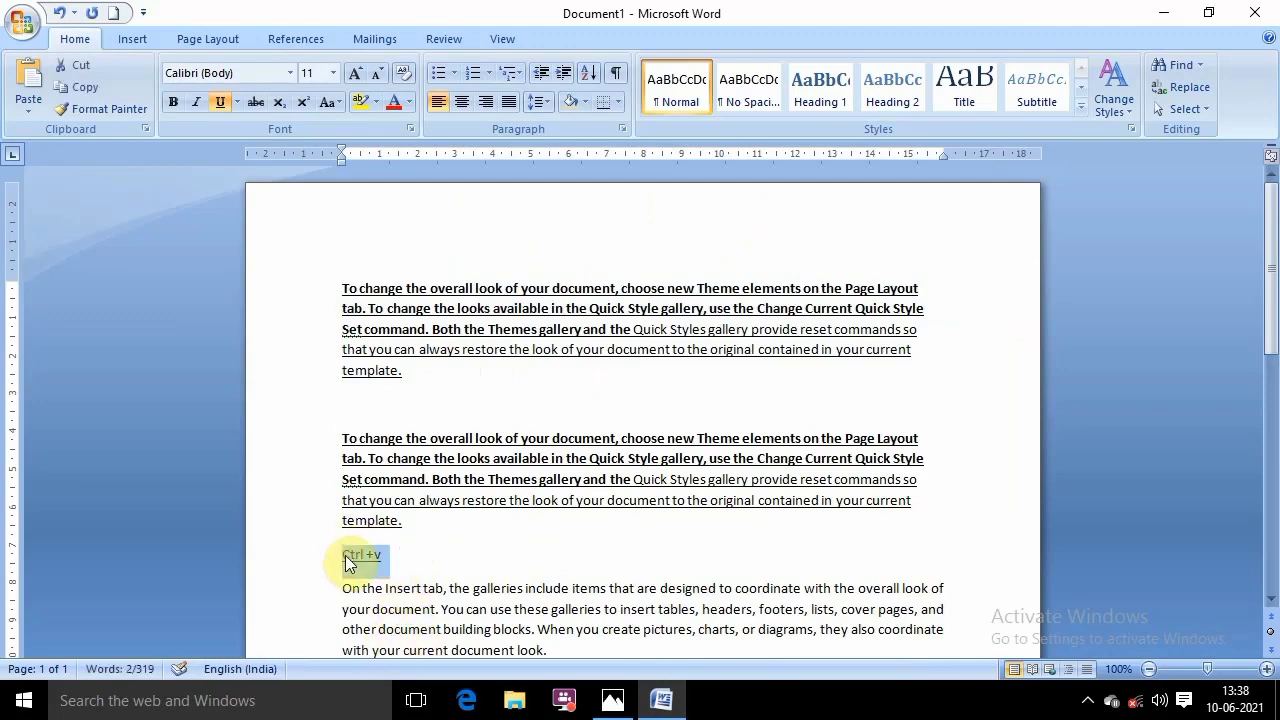
pyautogui.press('Delete')
pyautogui.click(613, 700)
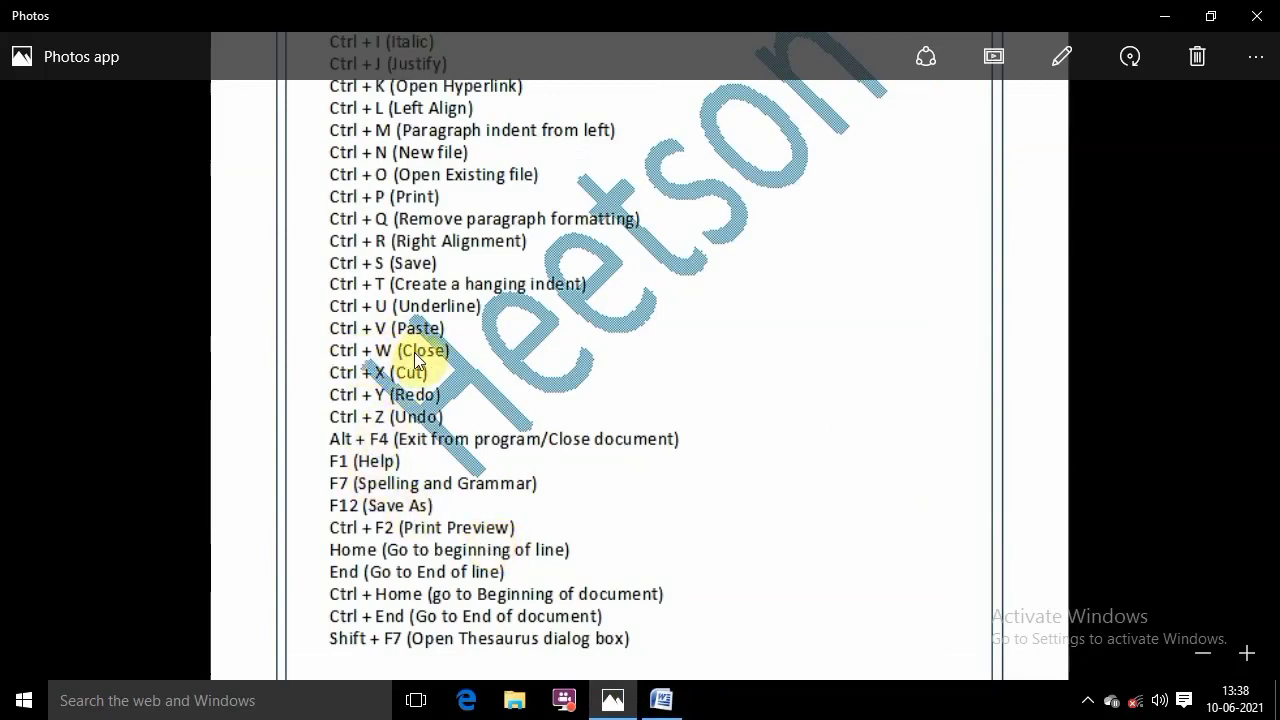
# Switch from Photos back to Word's Document1 with its two underlined paragraphs
pyautogui.click(661, 700)
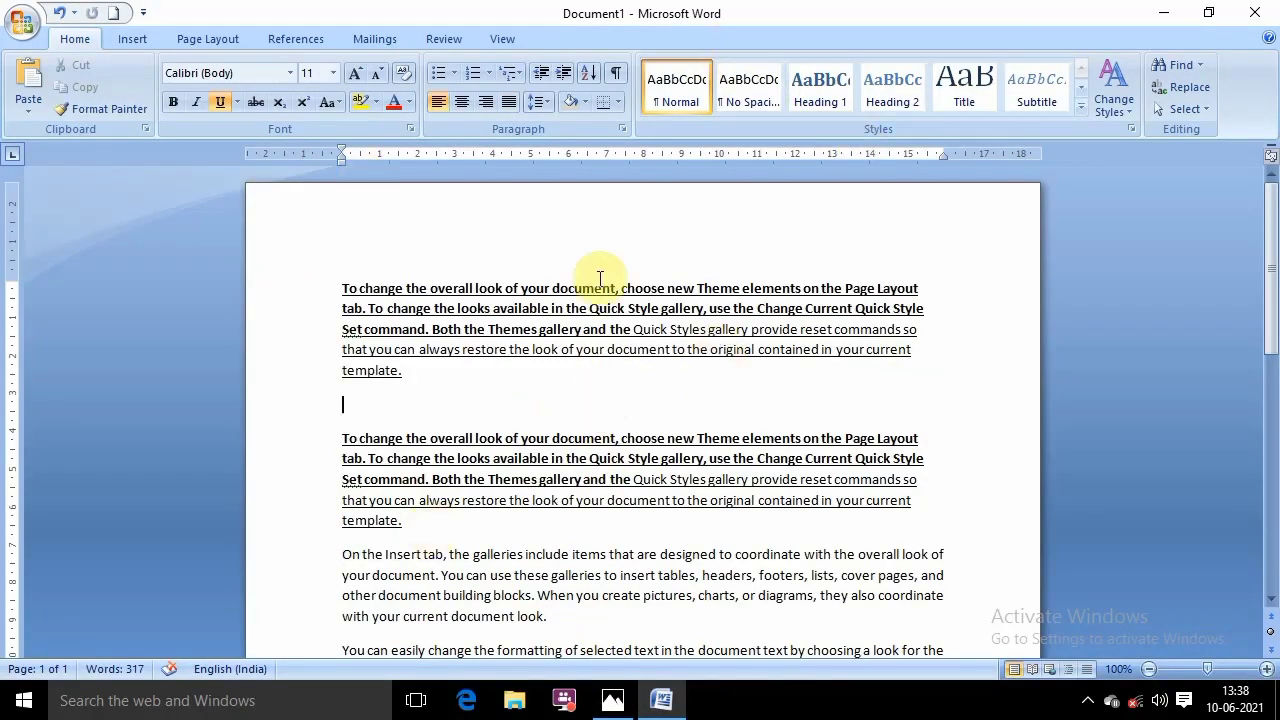
# Cancel two close attempts, then close Document1 choosing No to discard changes
pyautogui.click(1266, 22)
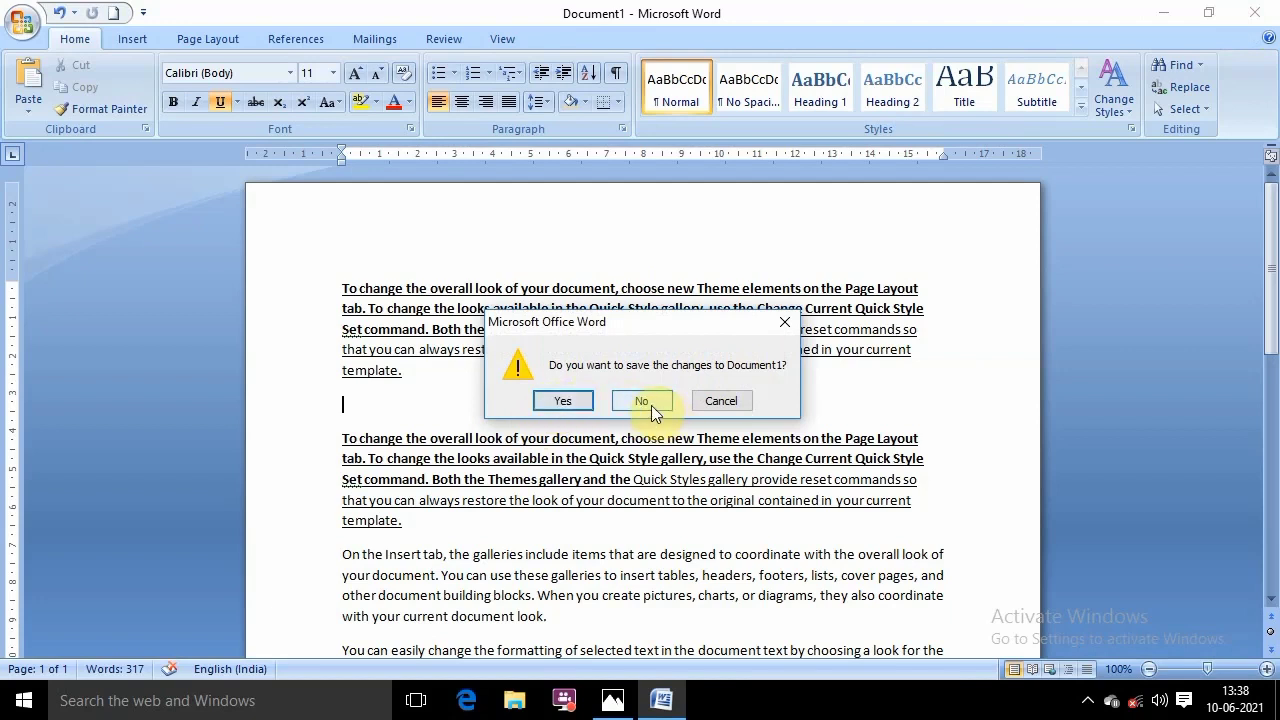
pyautogui.click(724, 405)
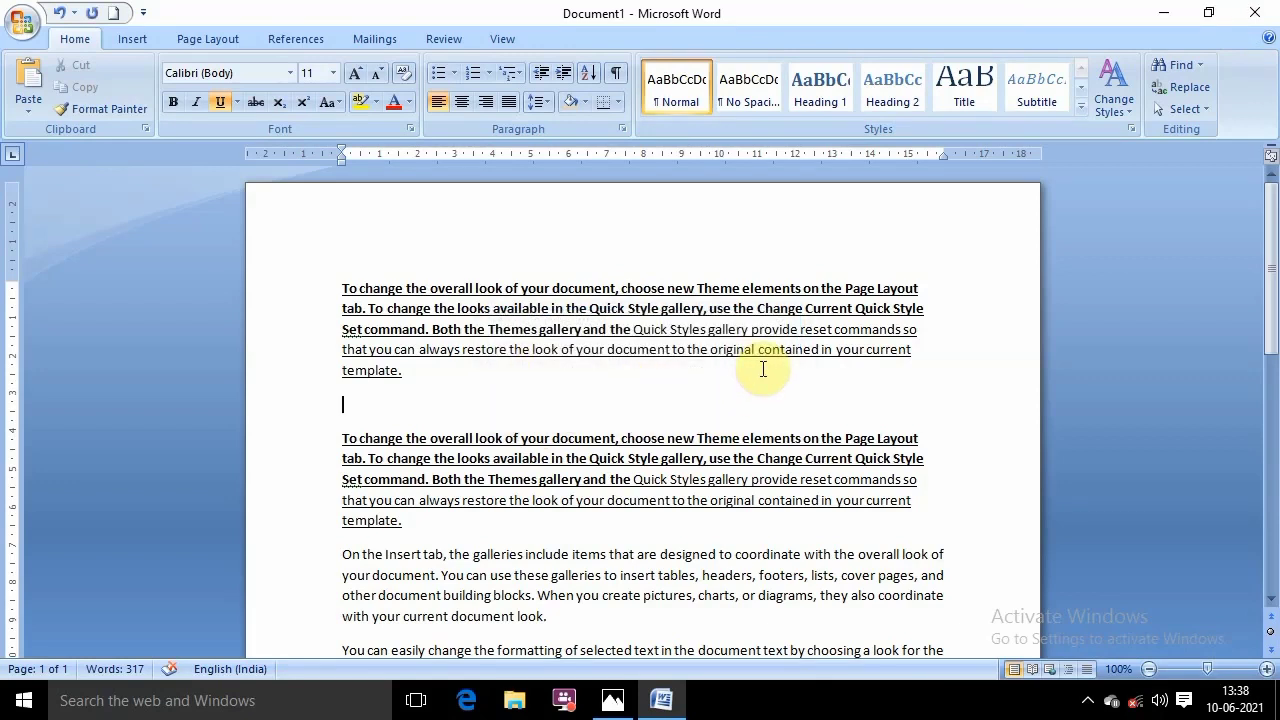
pyautogui.hotkey('alt', 'F4')
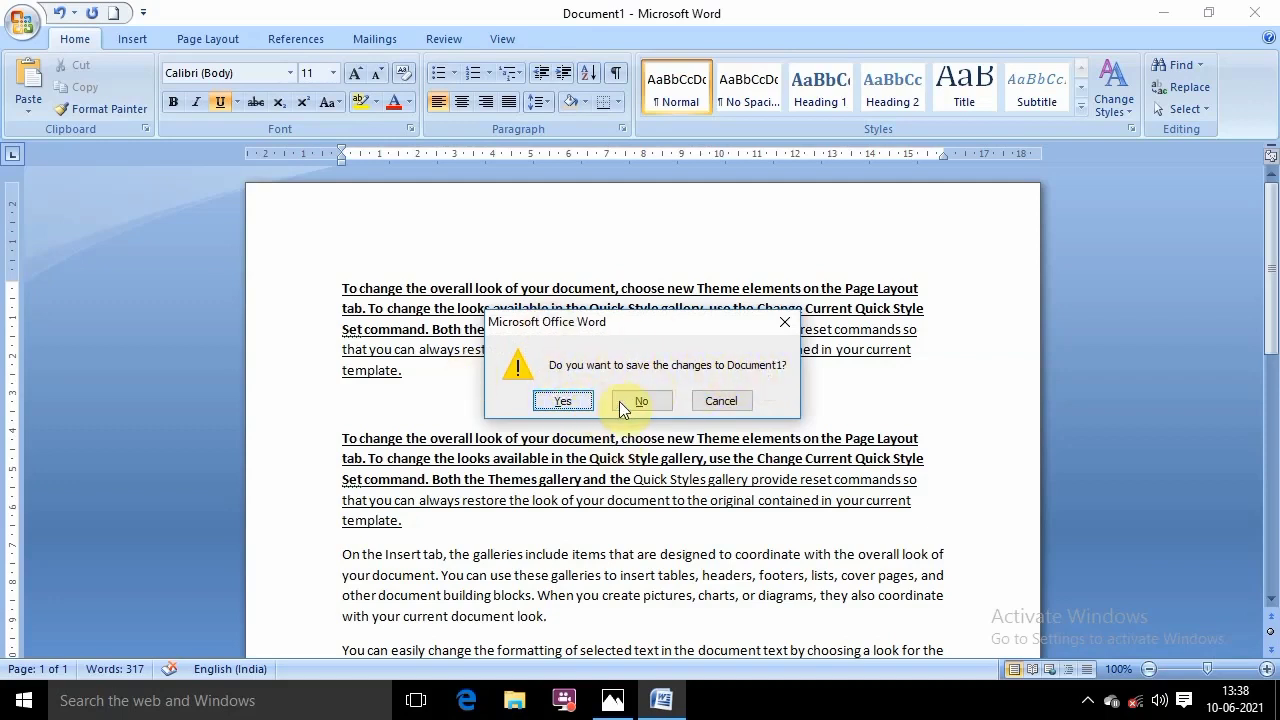
pyautogui.click(720, 402)
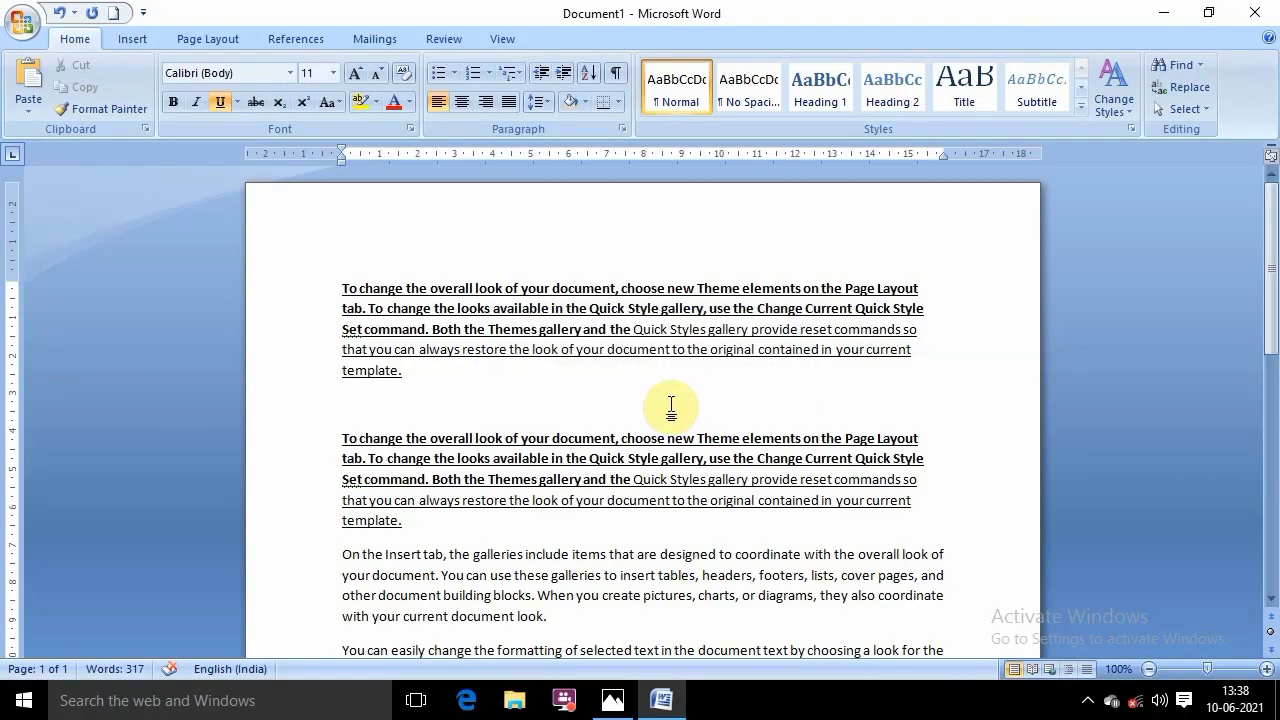
pyautogui.hotkey('alt', 'F4')
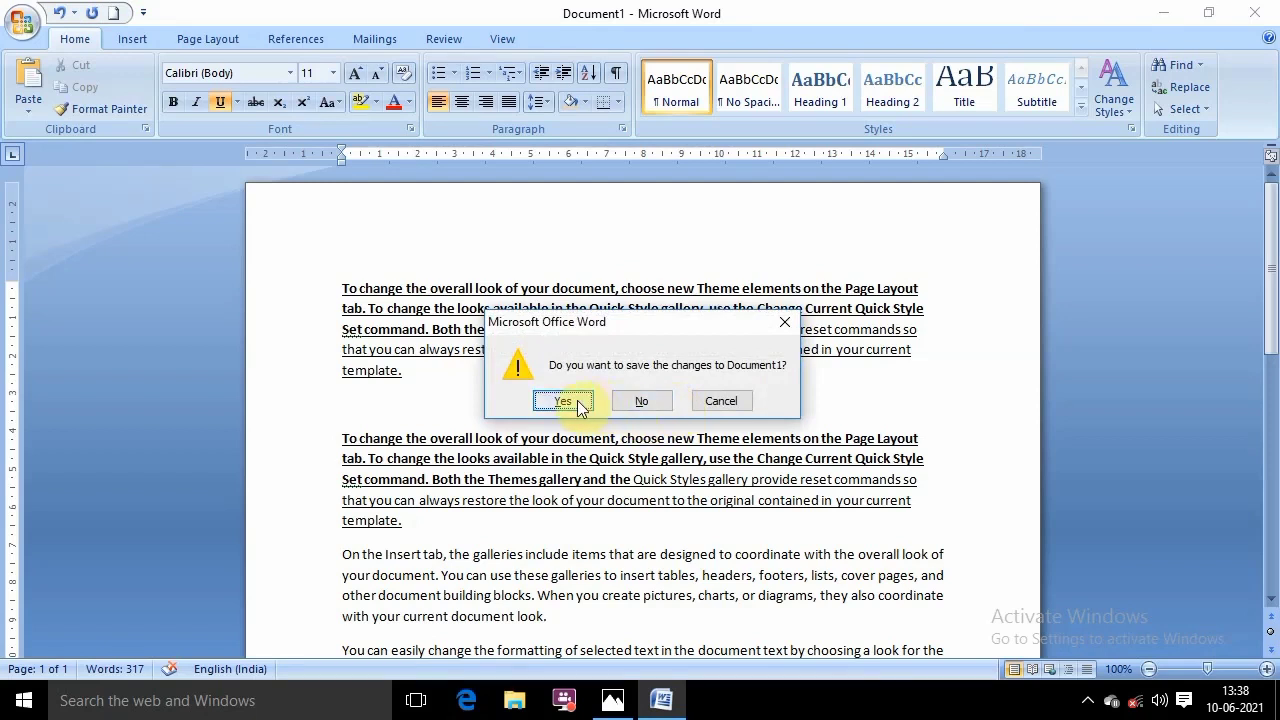
pyautogui.click(629, 400)
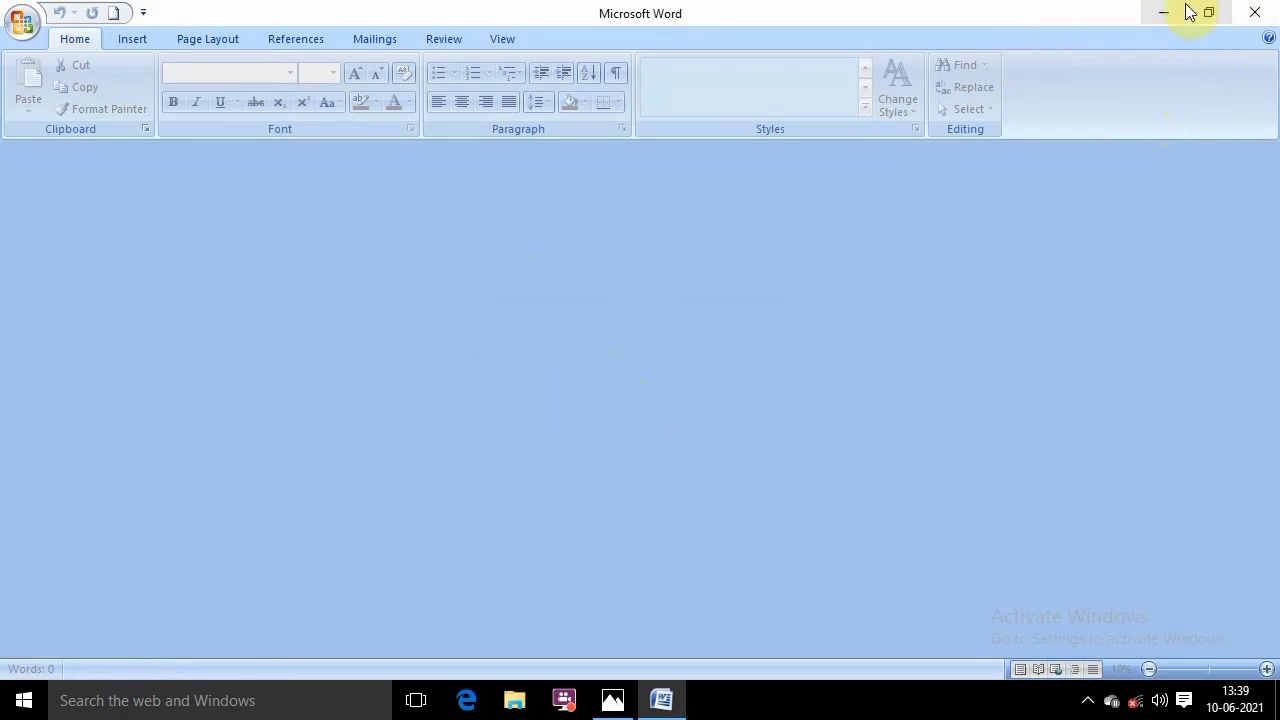
# Quit Word and relaunch it by searching 'winword' in Windows search
pyautogui.click(1254, 12)
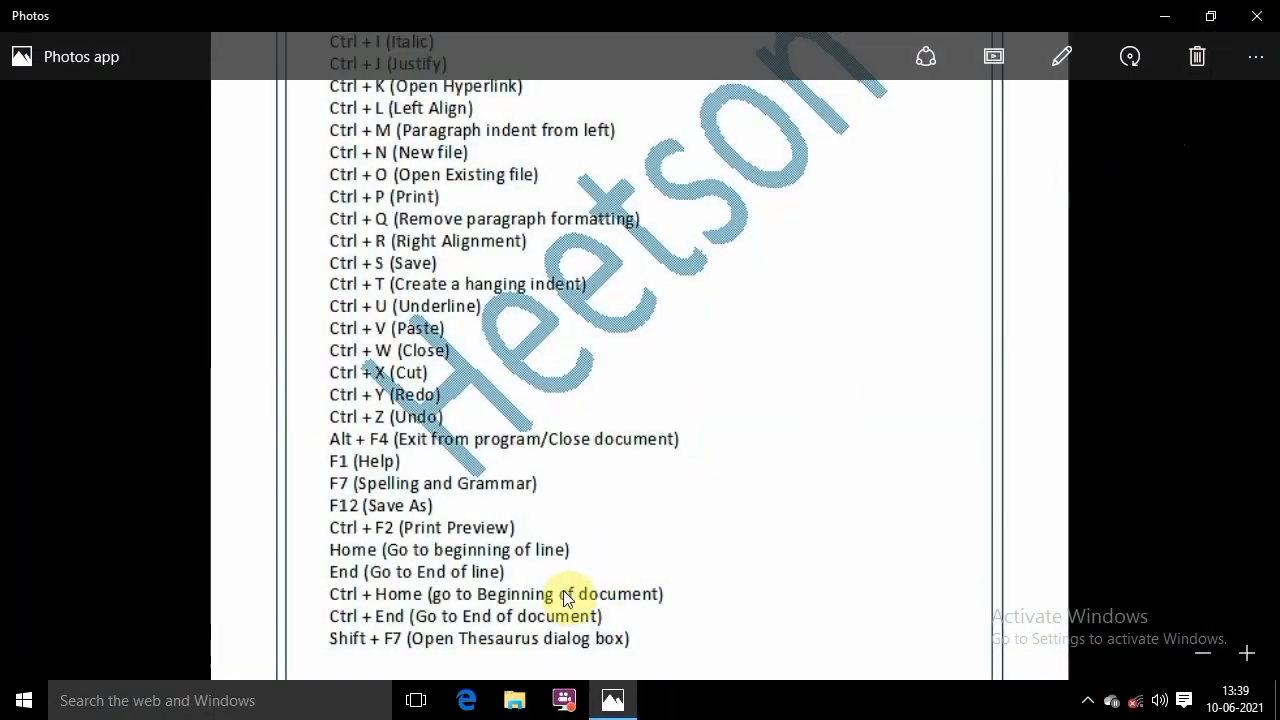
pyautogui.click(155, 702)
pyautogui.write('w')
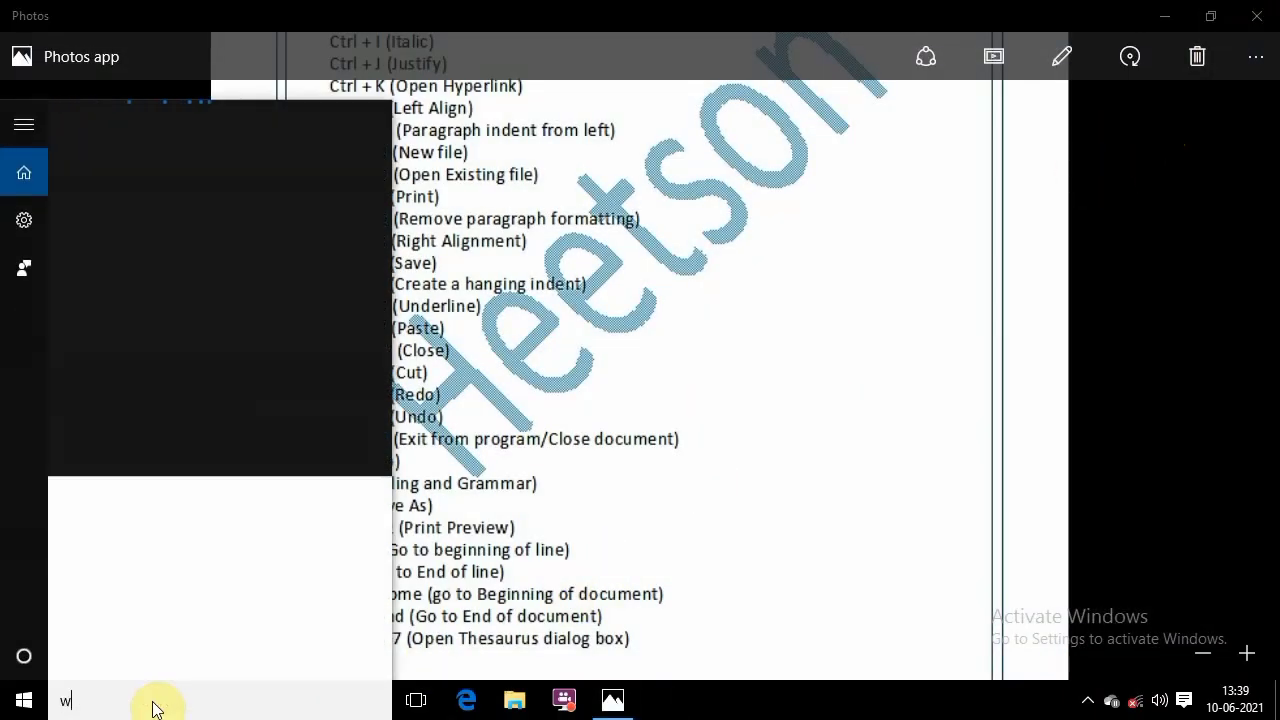
pyautogui.write('inwo')
pyautogui.press('Return')
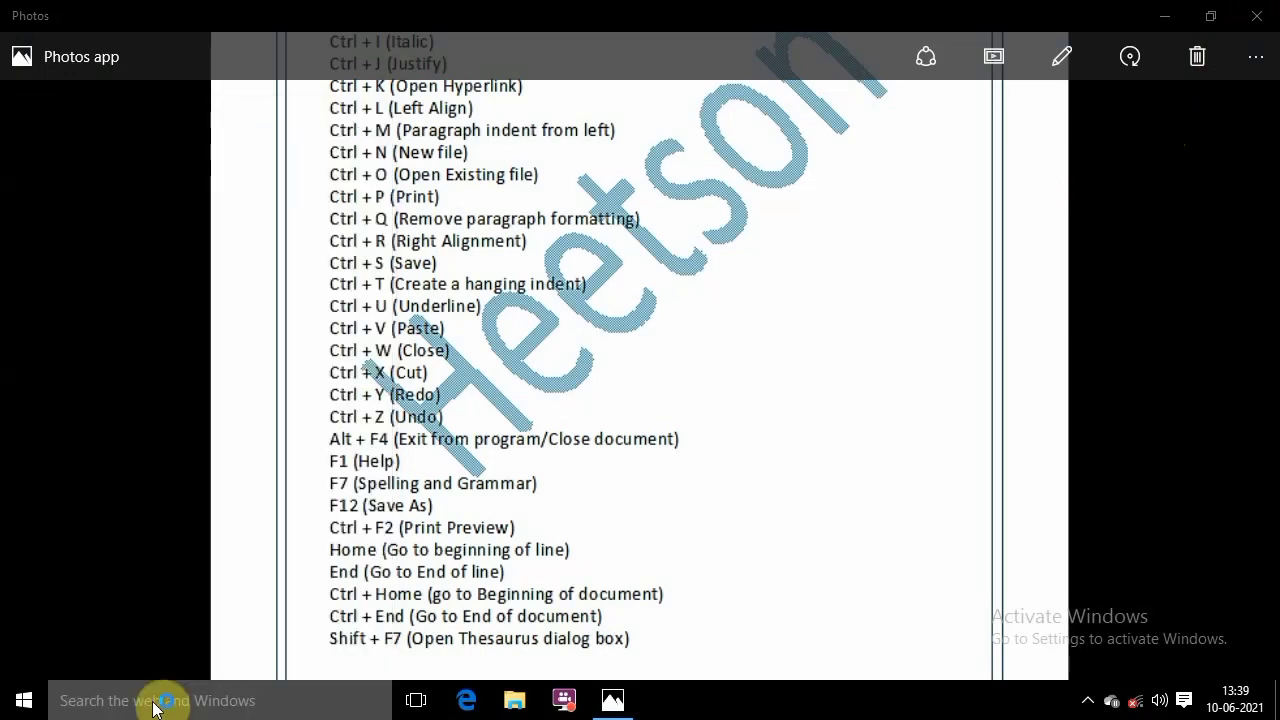
# Generate three sample paragraphs with =rand(), then switch to the shortcut list in Photos
pyautogui.write('=')
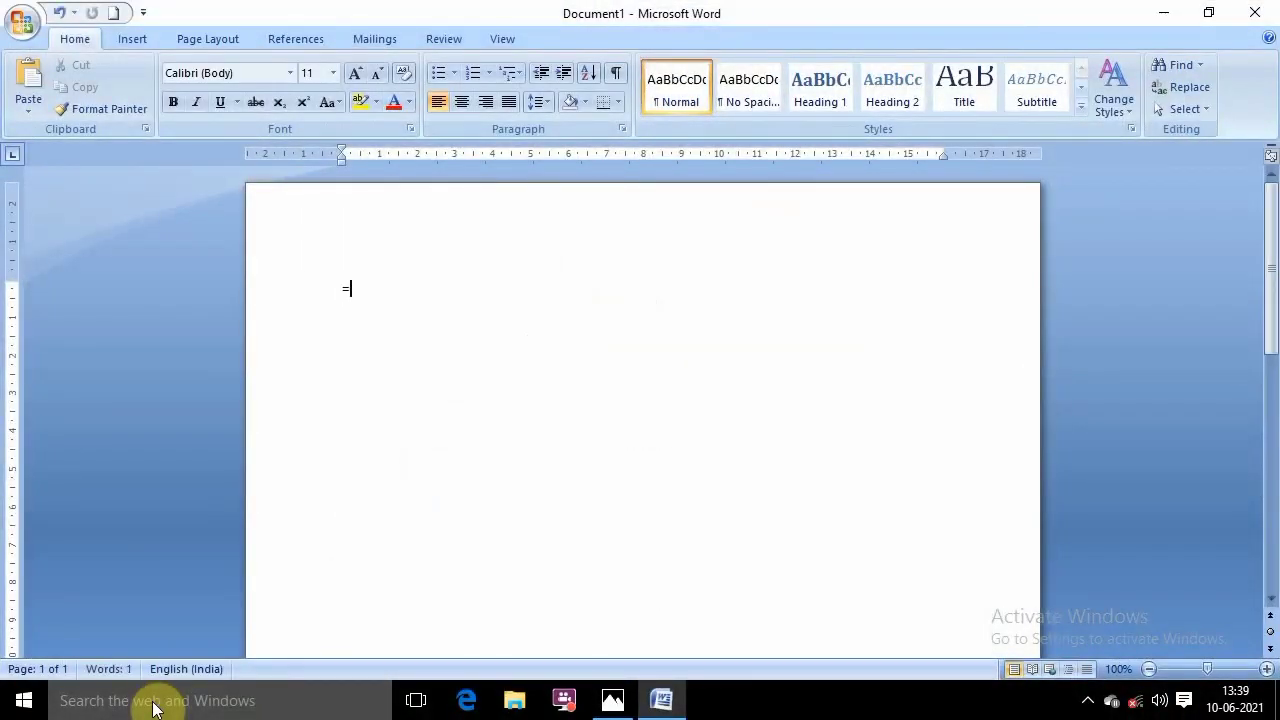
pyautogui.write('rand()')
pyautogui.press('Return')
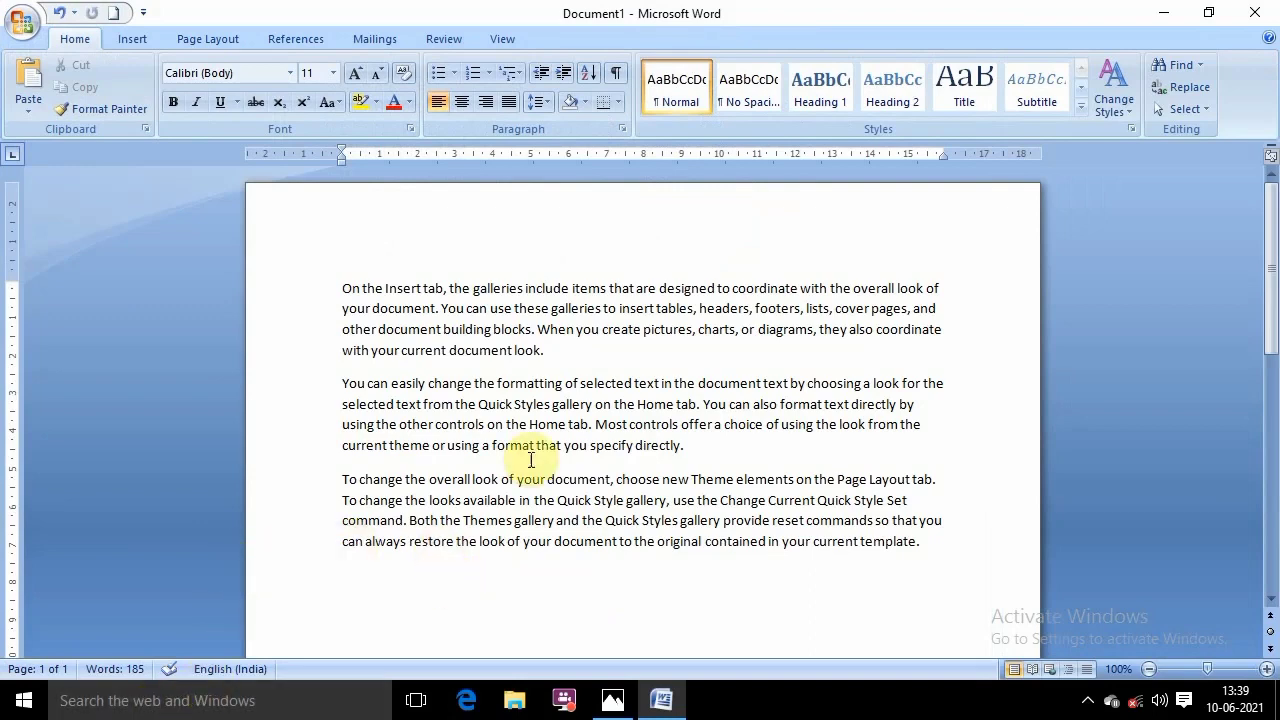
pyautogui.click(613, 703)
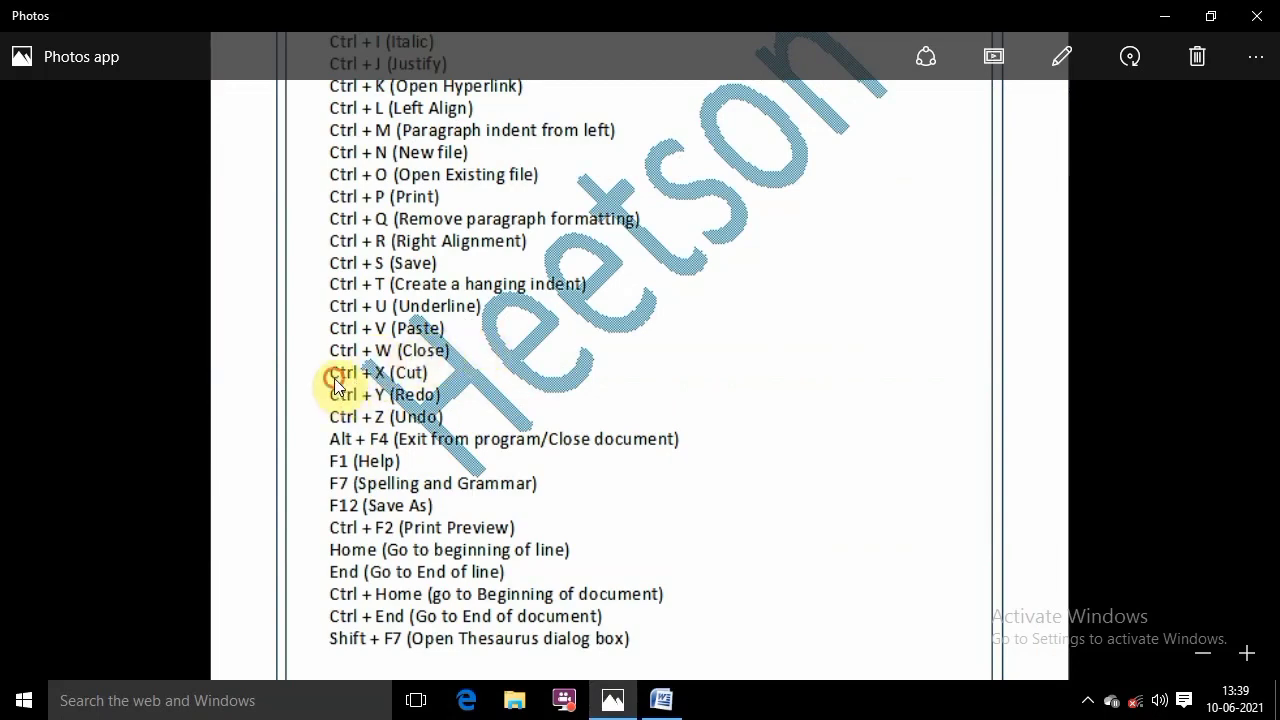
# Colour the first paragraph red, then delete it from the top of the document
pyautogui.click(661, 700)
pyautogui.moveTo(342, 288); pyautogui.dragTo(560, 350)
pyautogui.hotkey('ctrl', 'c')
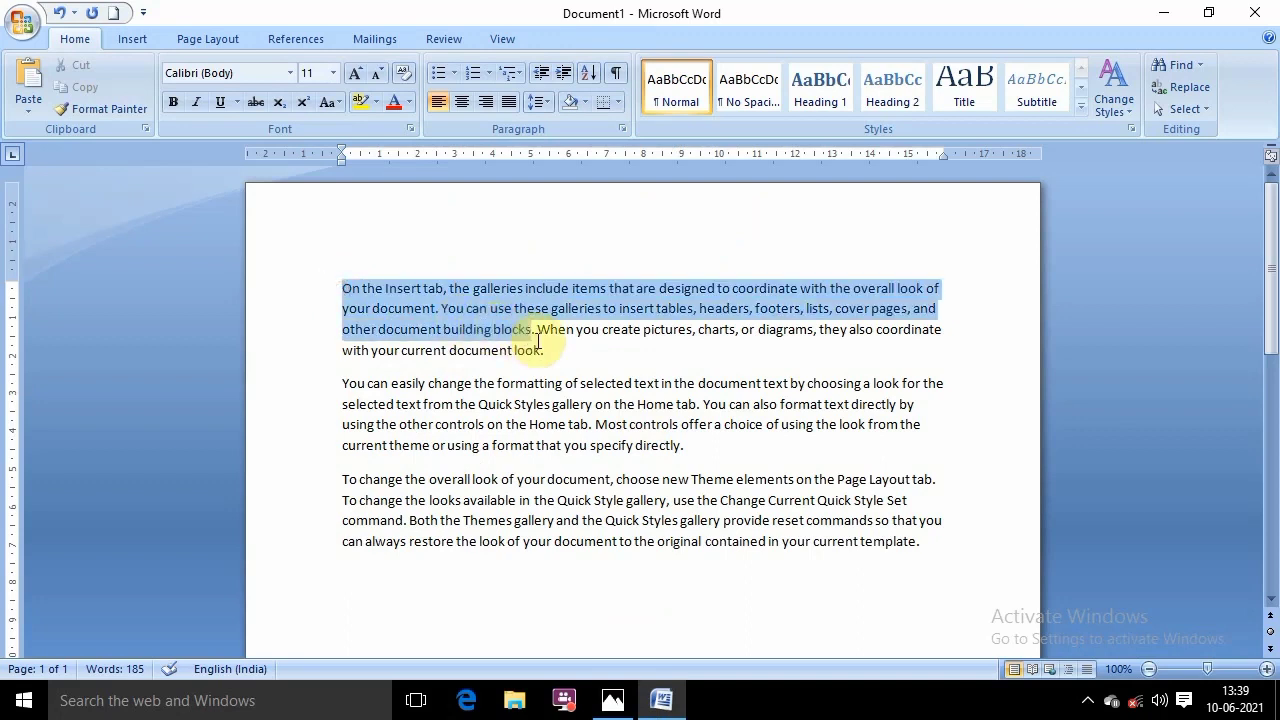
pyautogui.click(394, 102)
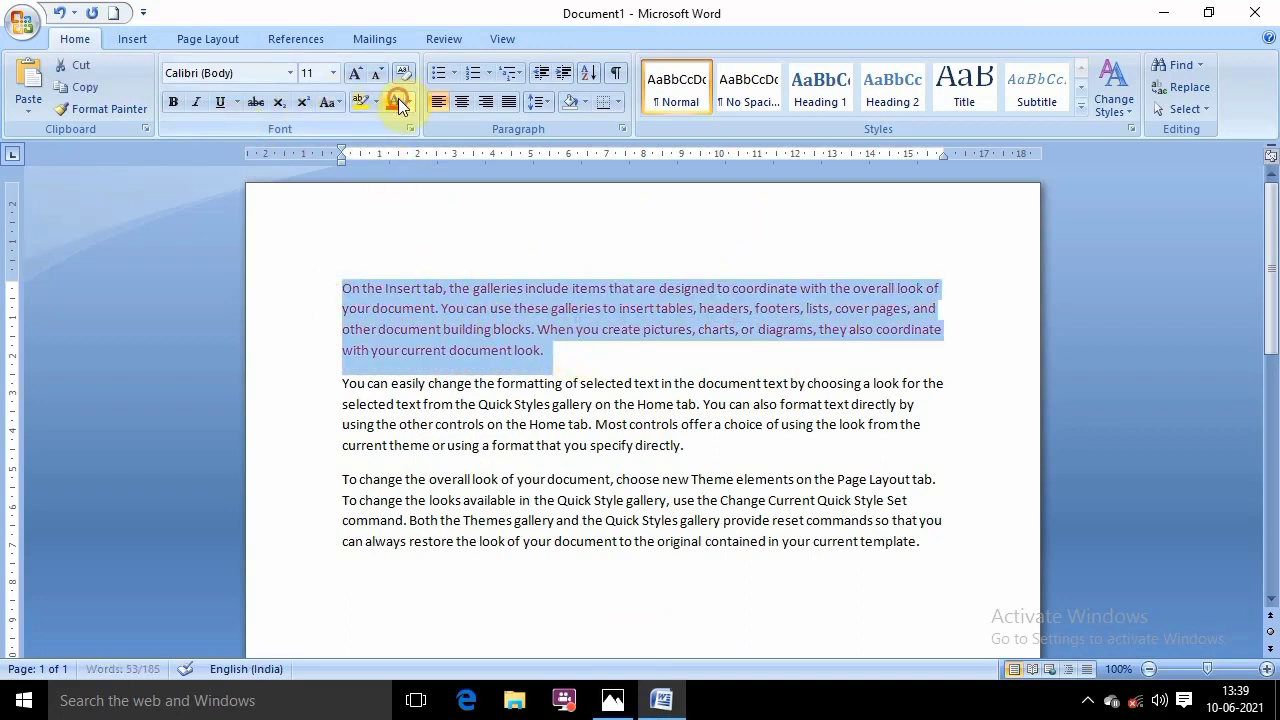
pyautogui.click(508, 350)
pyautogui.moveTo(558, 352); pyautogui.dragTo(340, 289)
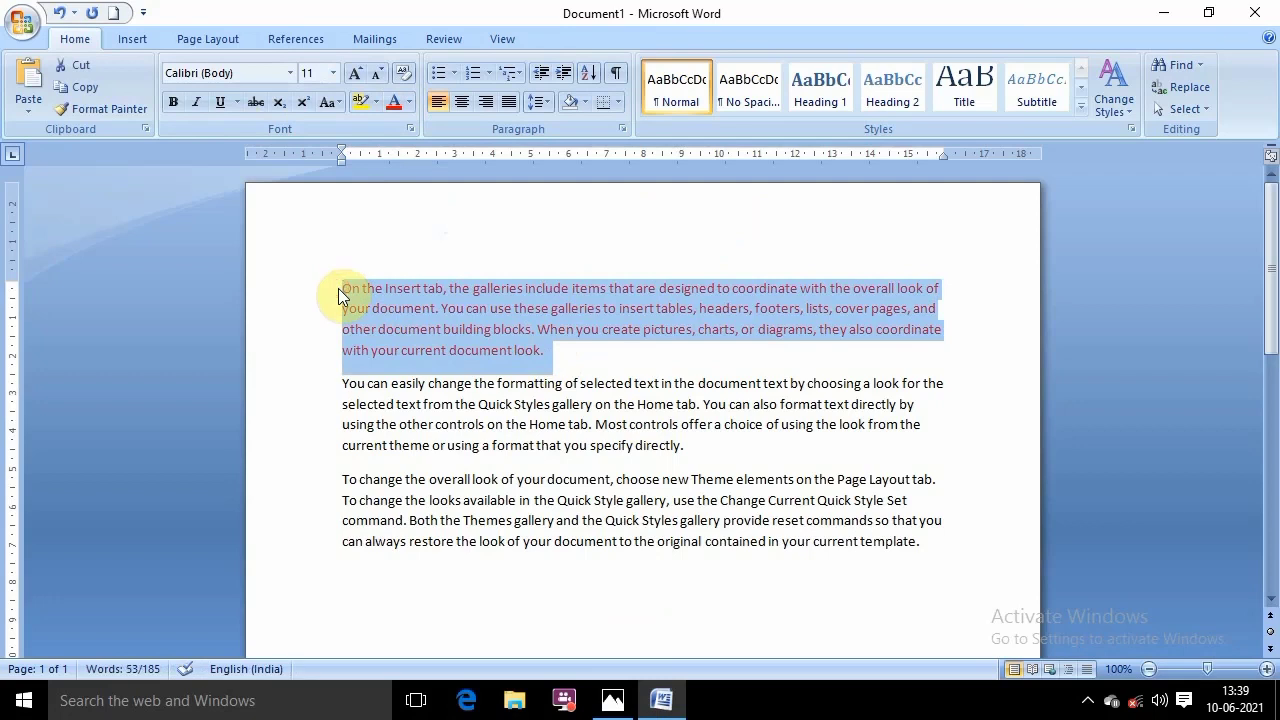
pyautogui.press('Delete')
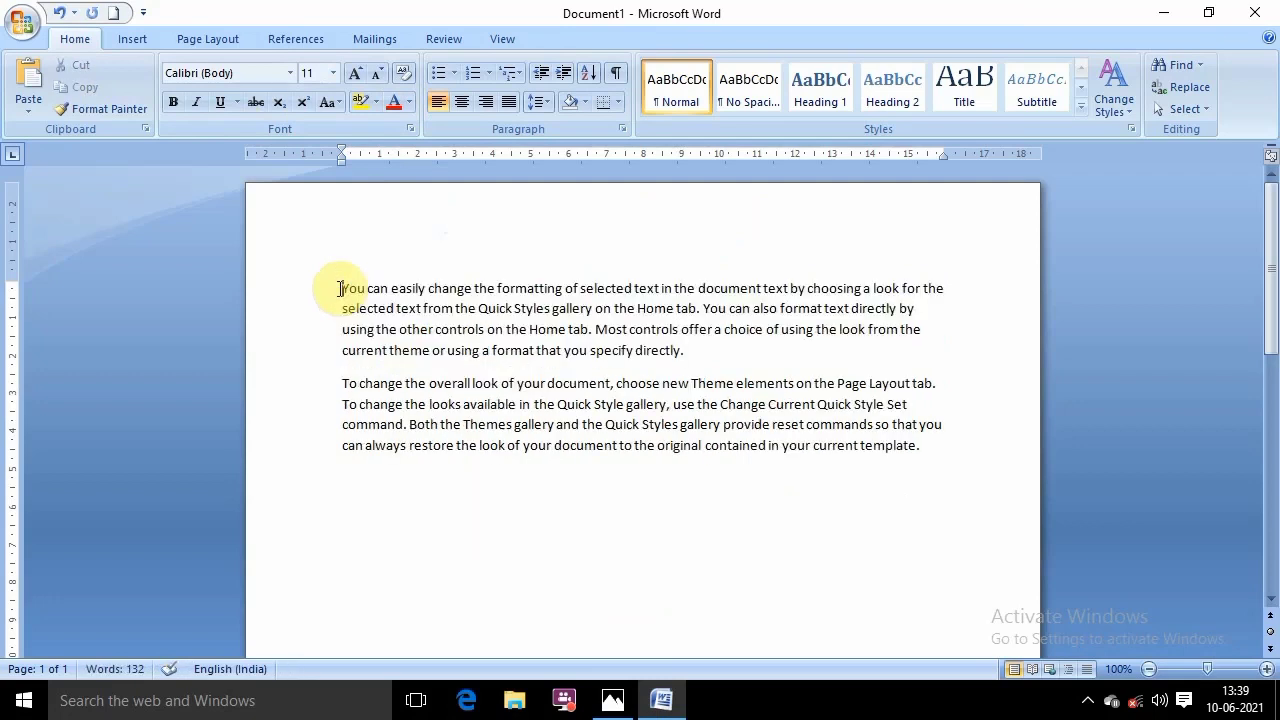
# Add an 'x' line after the last paragraph, paste the red paragraph below, then switch to Photos
pyautogui.click(940, 456)
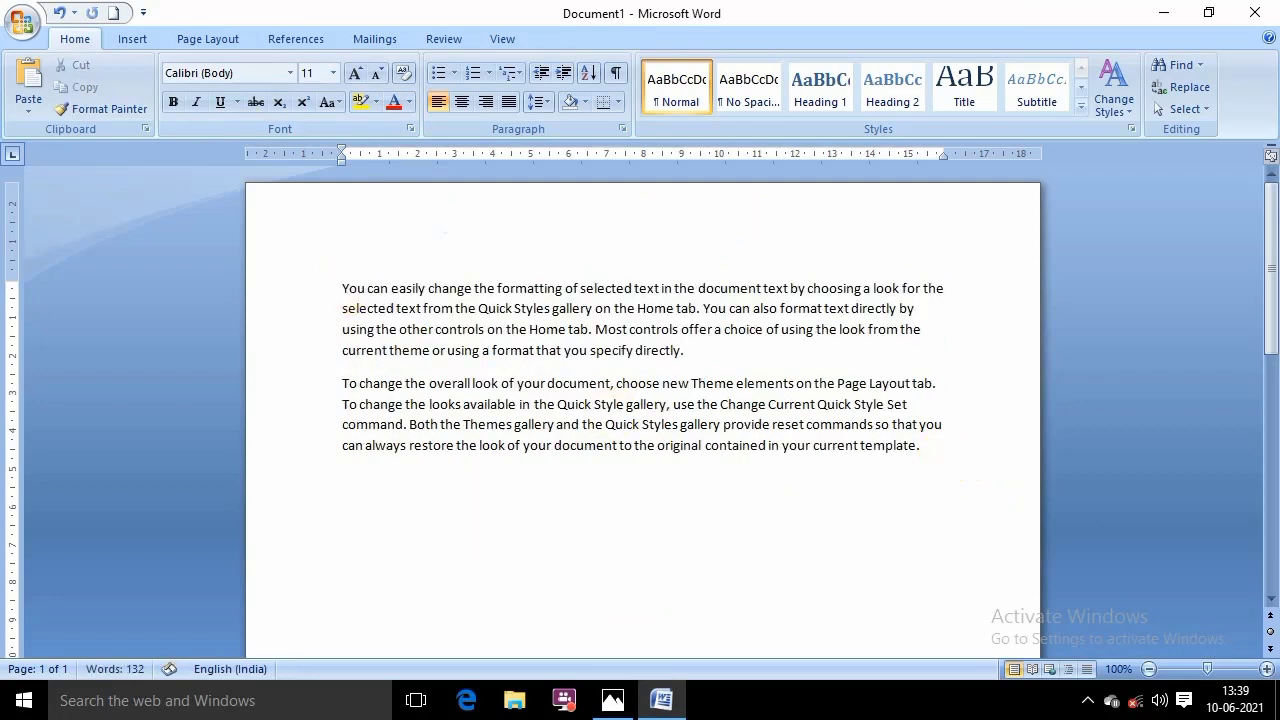
pyautogui.press('Return')
pyautogui.write('x')
pyautogui.hotkey('ctrl', 'v')
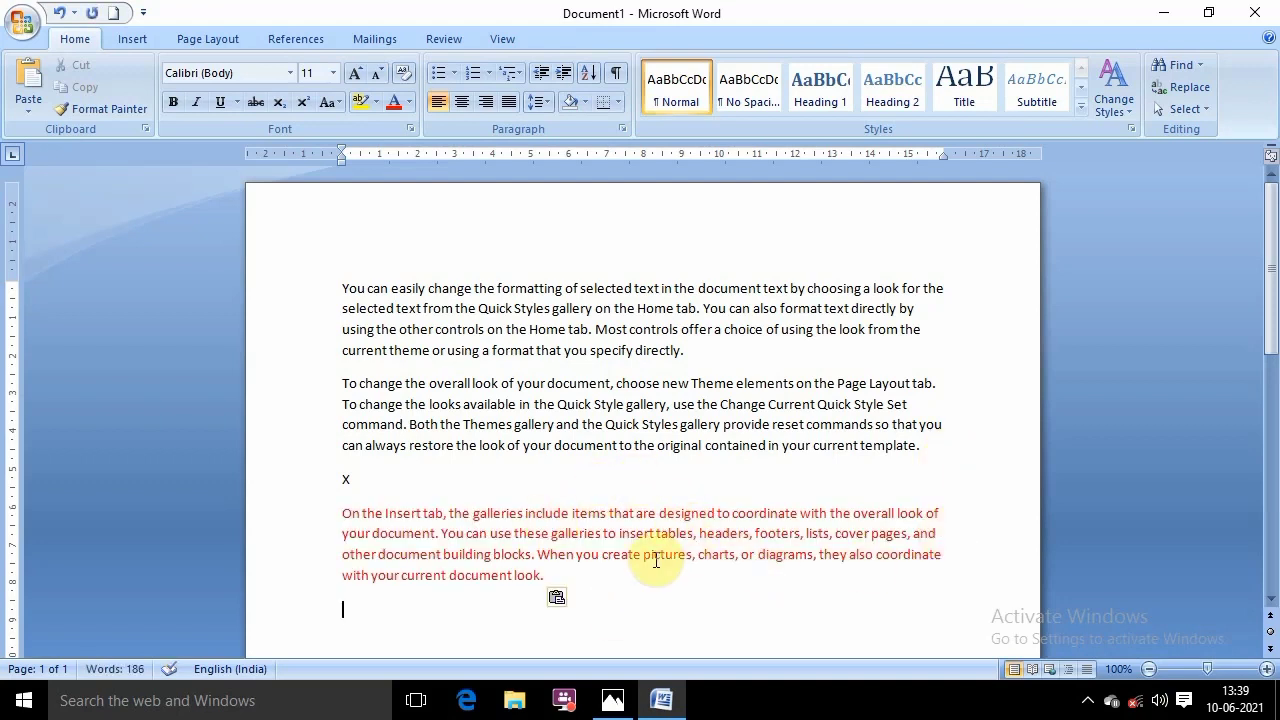
pyautogui.scroll(-1, 750, 448)
pyautogui.scroll(1, 668, 362)
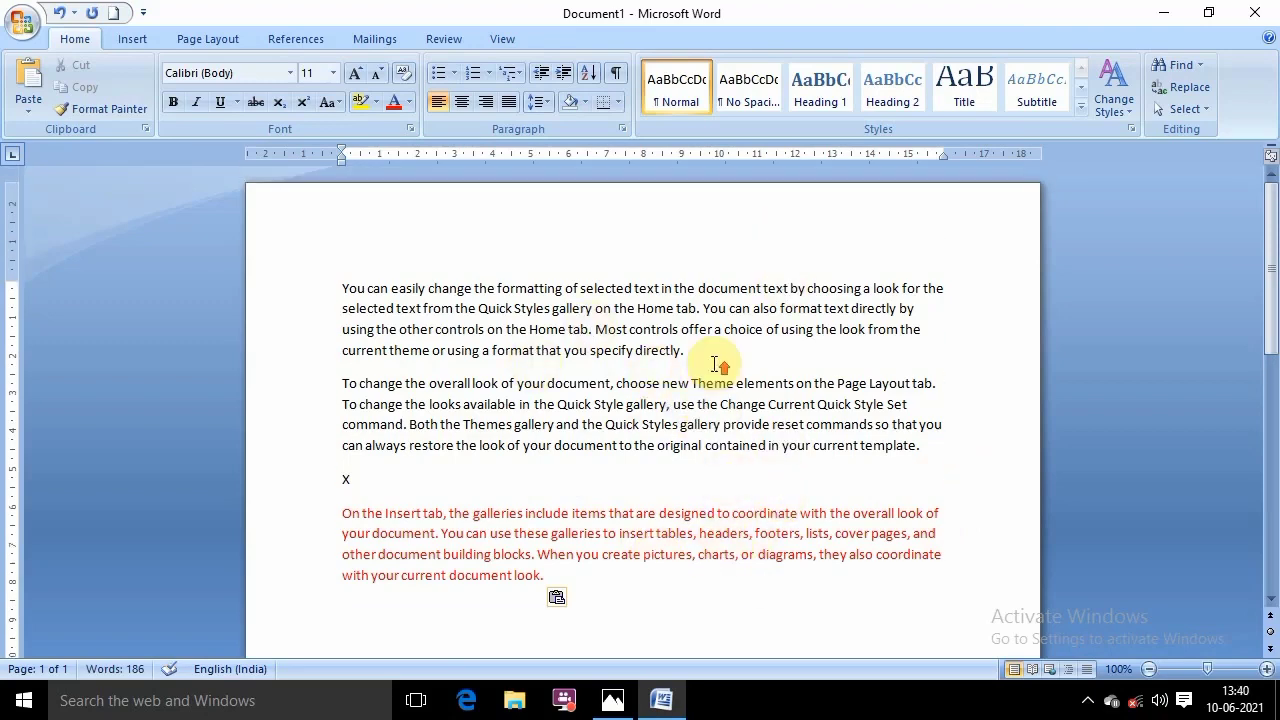
pyautogui.click(613, 700)
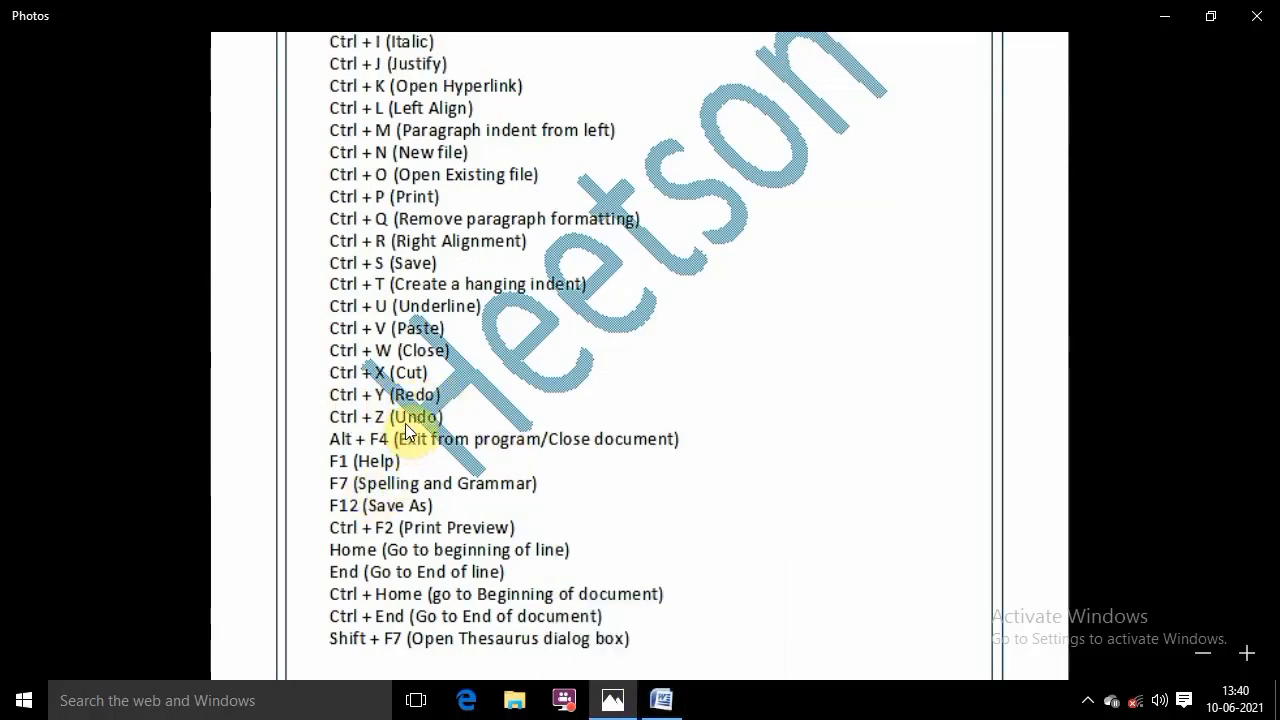
# Type SONU on a new line below the red paragraph, followed by an empty line
pyautogui.click(661, 700)
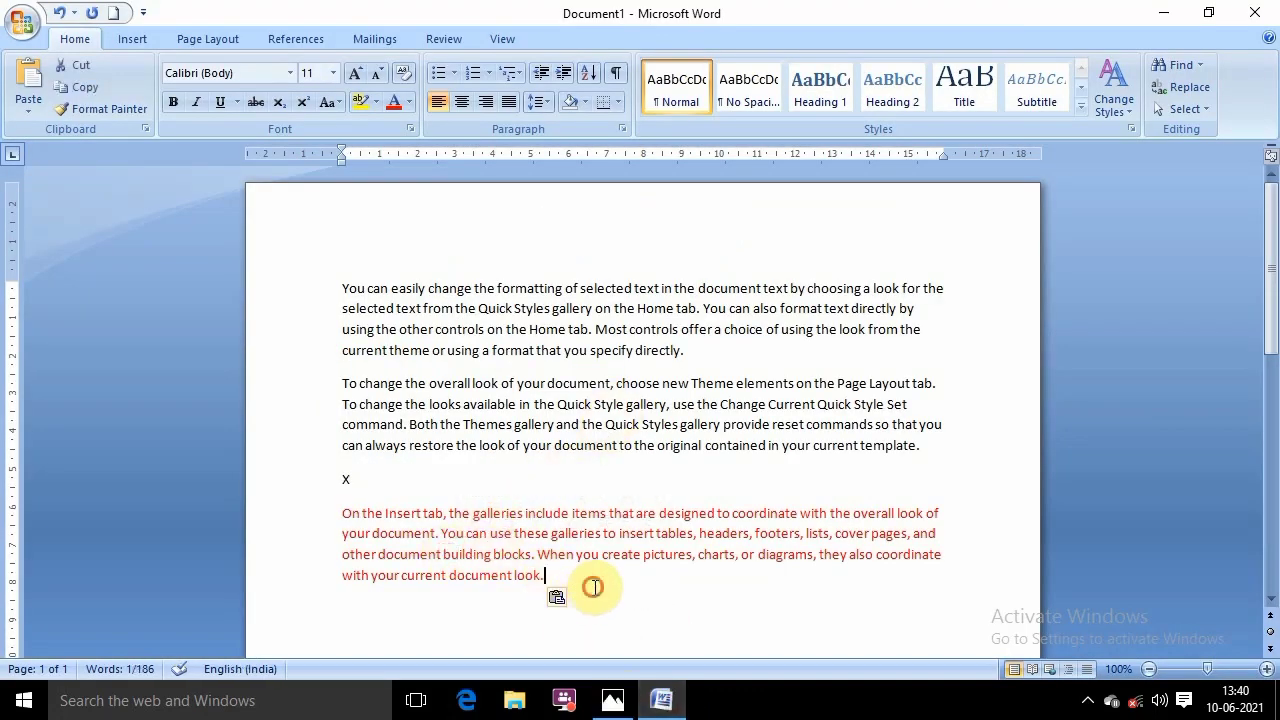
pyautogui.press('Right')
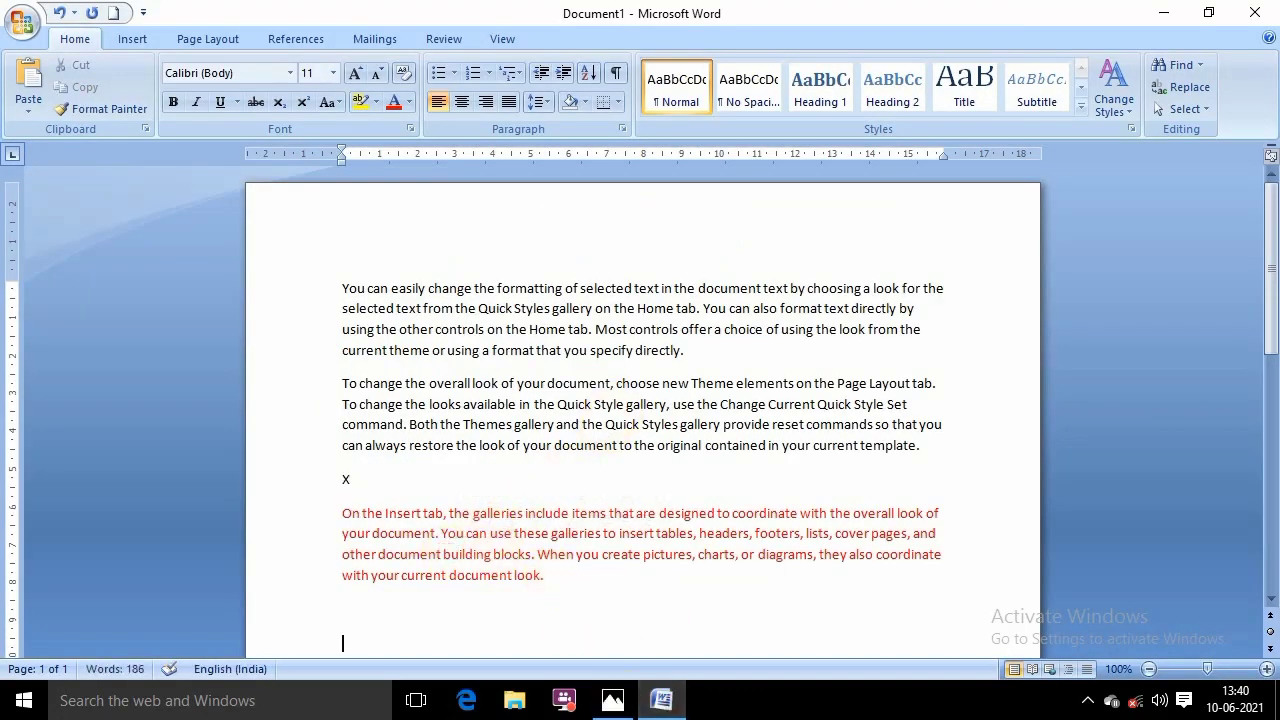
pyautogui.press('Return')
pyautogui.write('SON')
pyautogui.write('U')
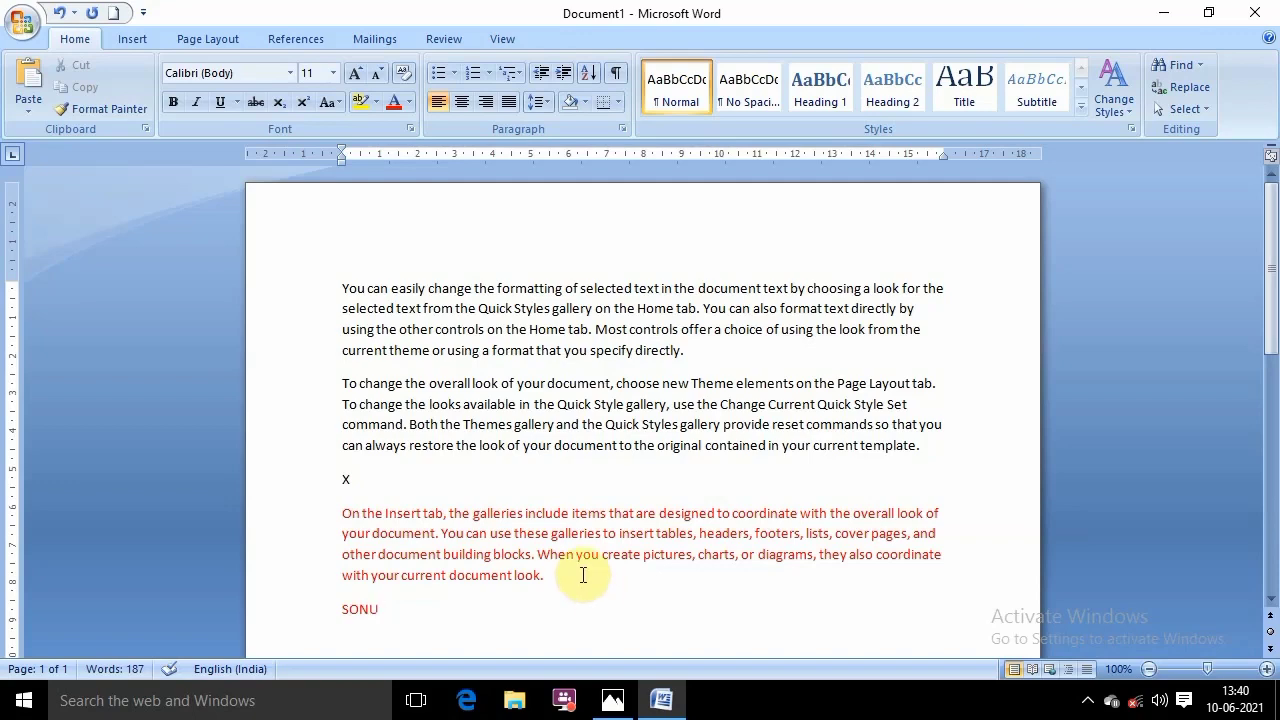
pyautogui.click(613, 700)
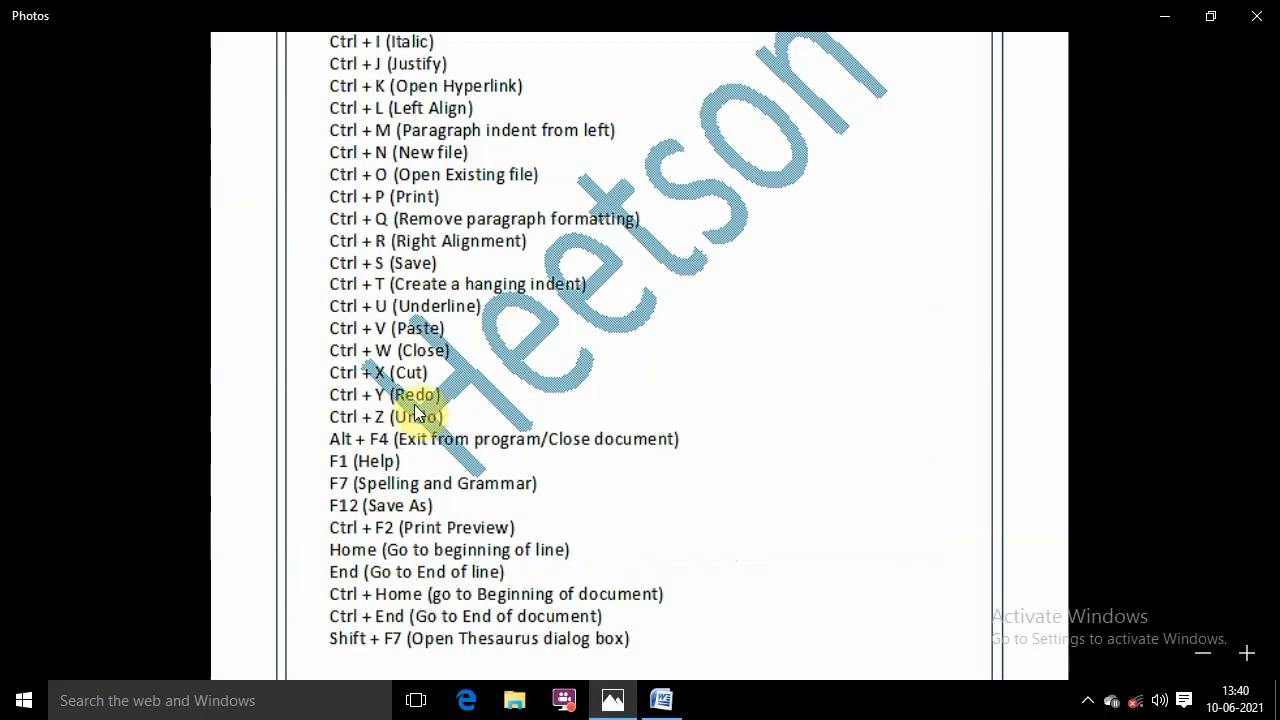
pyautogui.click(660, 700)
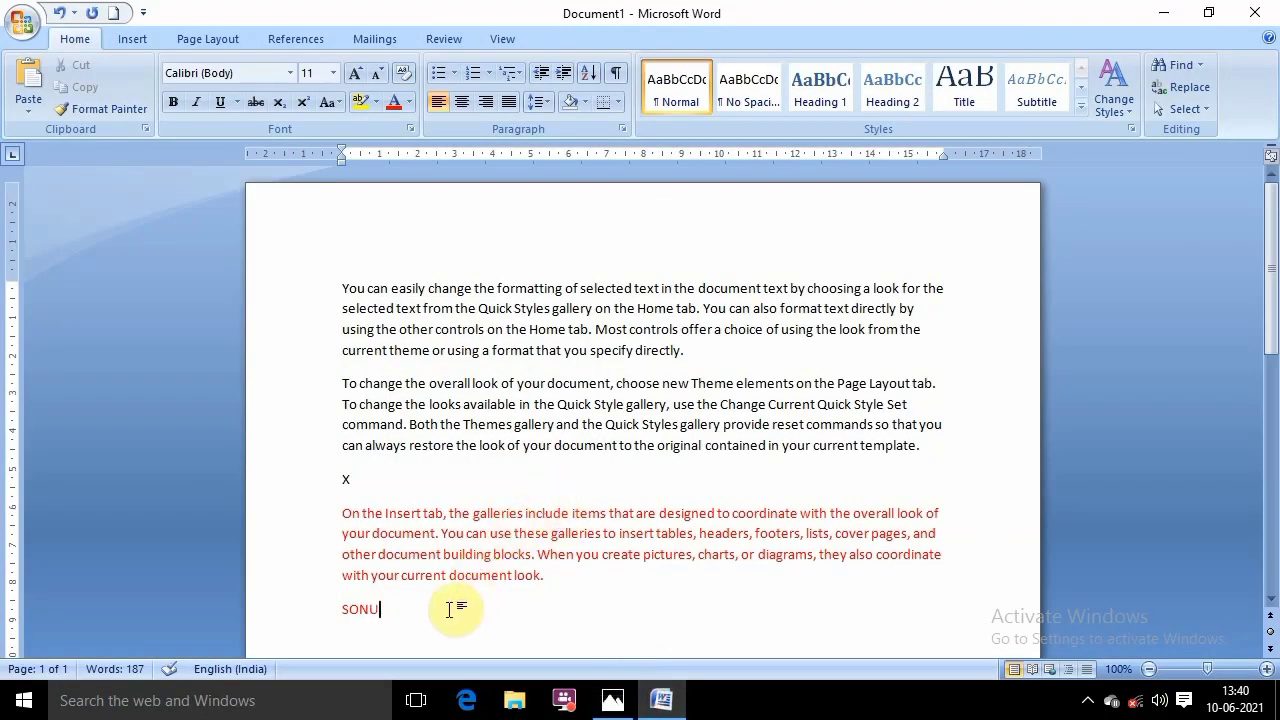
pyautogui.press('Return')
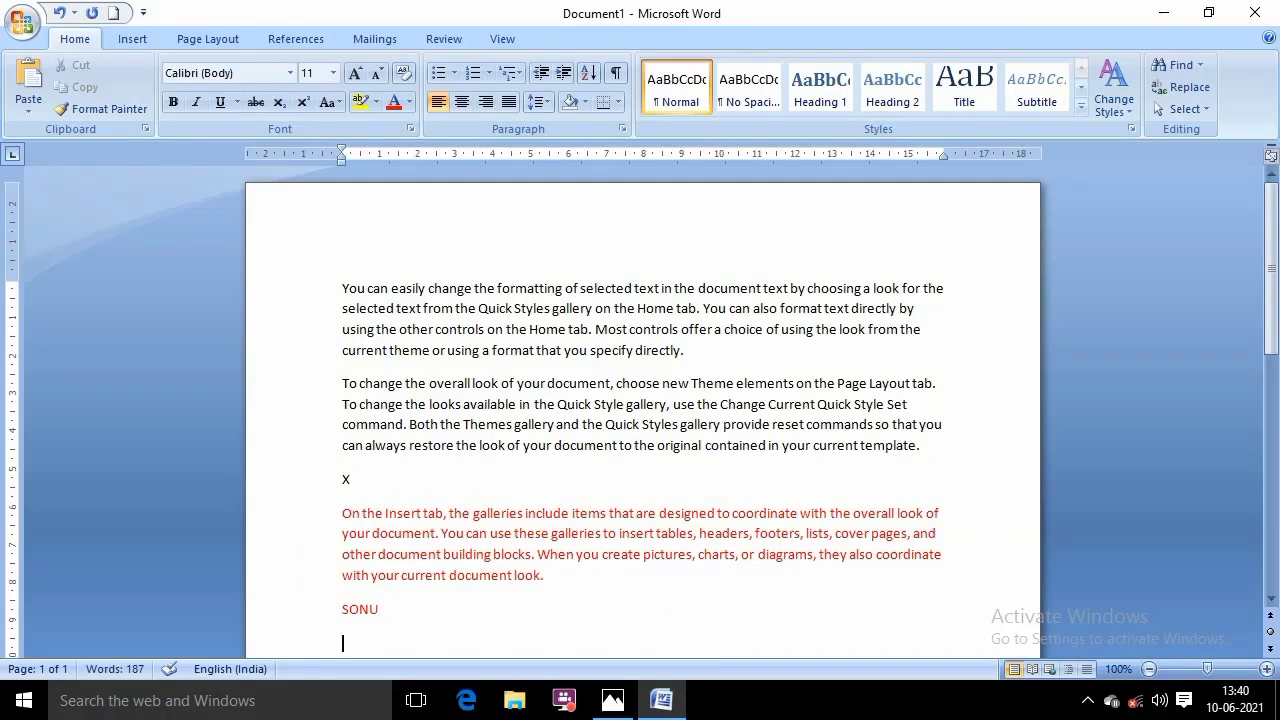
# Add blank lines, then retype and trim letters around SONU with Backspace and Delete
pyautogui.press('Return')
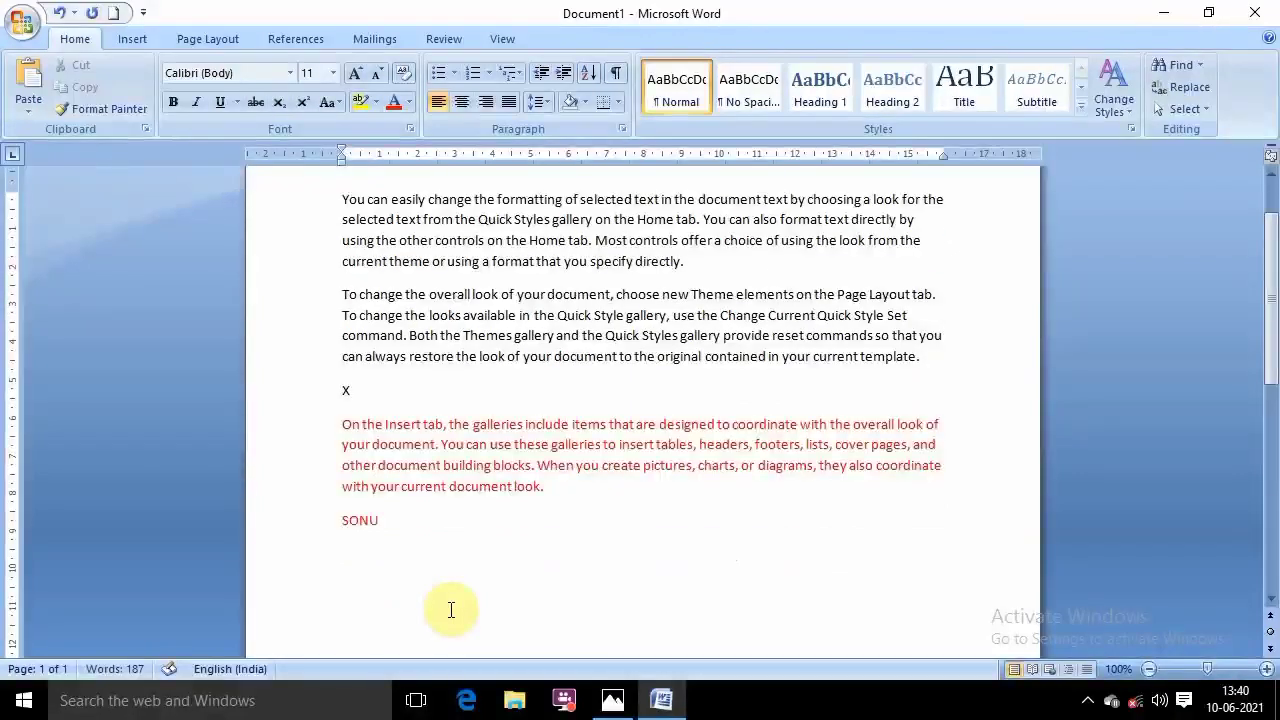
pyautogui.press('BackSpace')
pyautogui.press('BackSpace')
pyautogui.press('BackSpace')
pyautogui.press('BackSpace')
pyautogui.press('BackSpace')
pyautogui.press('BackSpace')
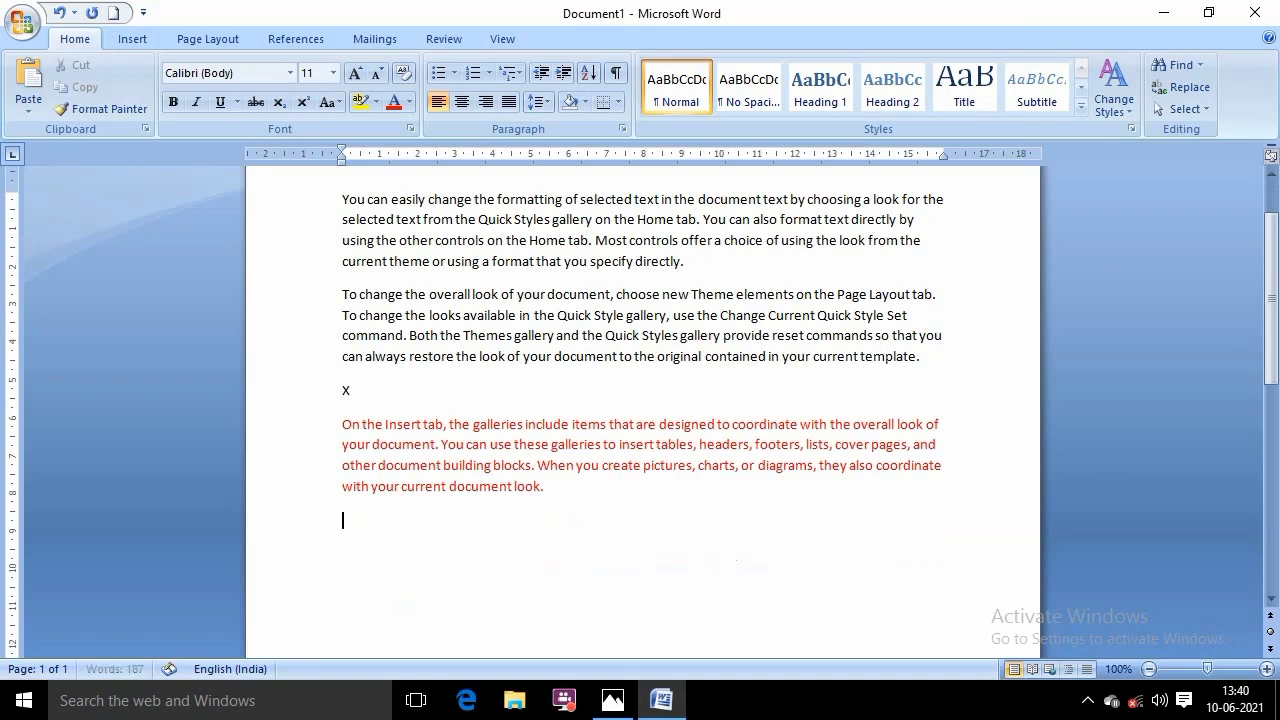
pyautogui.write('SONUI')
pyautogui.press('BackSpace')
pyautogui.press('BackSpace')
pyautogui.write('SONU')
pyautogui.press('Home')
pyautogui.press('BackSpace')
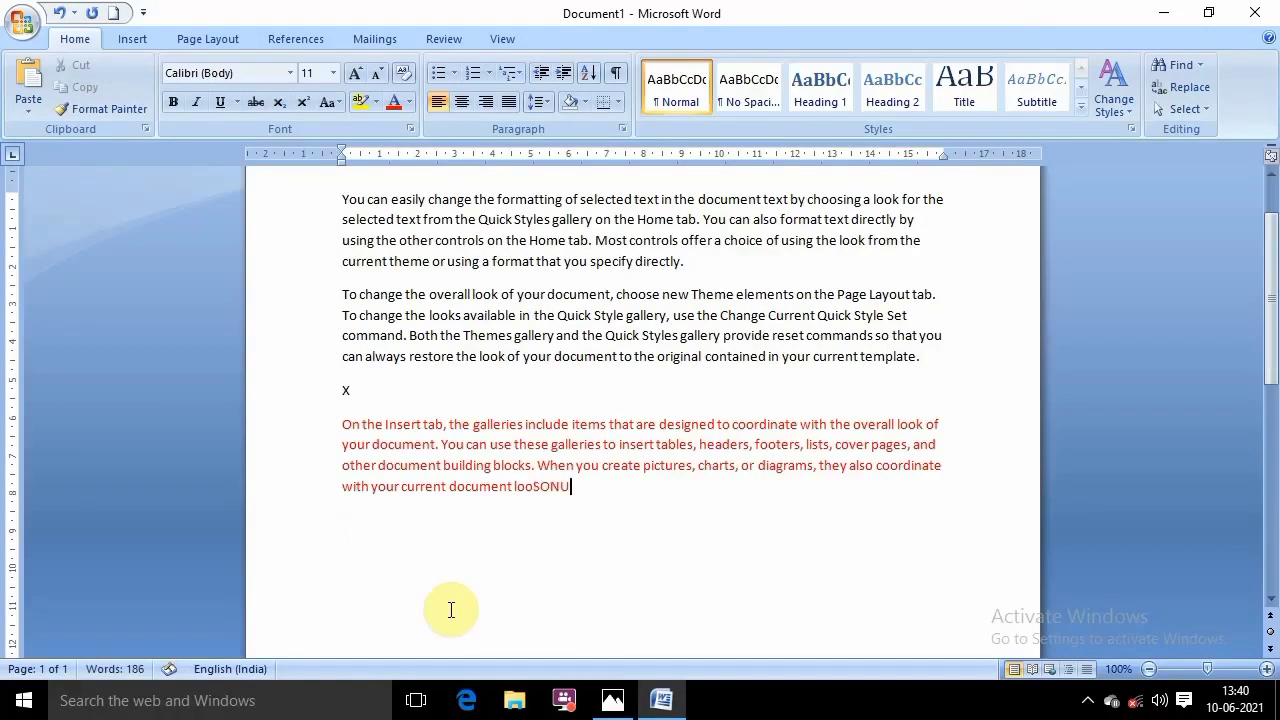
pyautogui.press('BackSpace')
pyautogui.press('BackSpace')
pyautogui.press('BackSpace')
pyautogui.press('BackSpace')
pyautogui.press('BackSpace')
pyautogui.press('BackSpace')
pyautogui.press('BackSpace')
pyautogui.press('BackSpace')
pyautogui.press('BackSpace')
pyautogui.press('BackSpace')
pyautogui.press('BackSpace')
pyautogui.press('BackSpace')
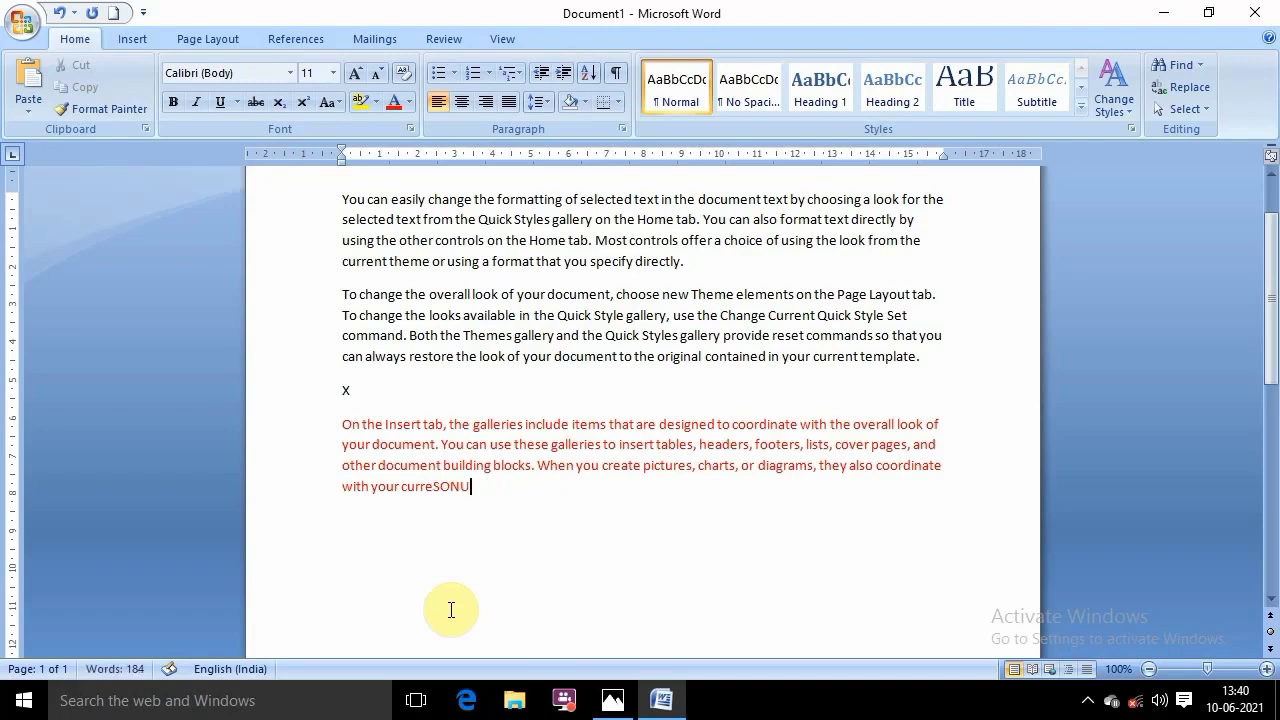
pyautogui.press('Delete')
pyautogui.press('Delete')
pyautogui.press('Delete')
pyautogui.press('Delete')
pyautogui.press('BackSpace')
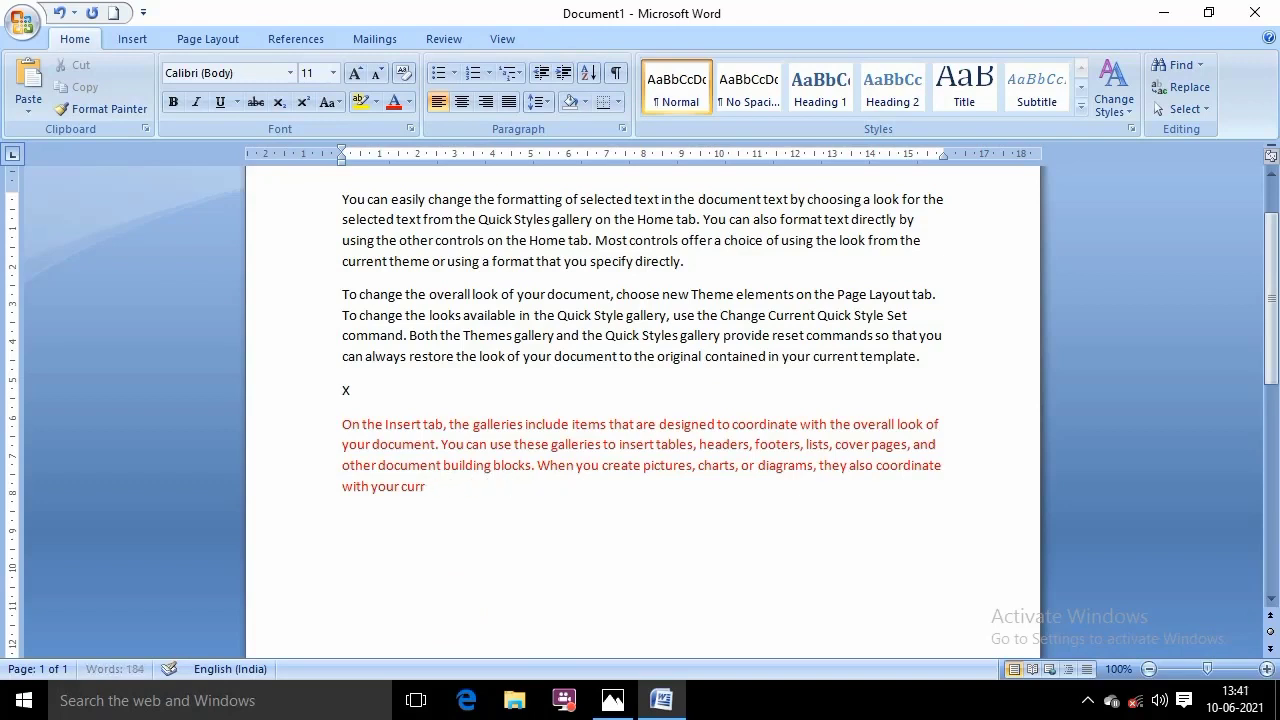
pyautogui.press('BackSpace')
# Undo the last deletions with Ctrl+Z, then erase the SONU word
pyautogui.hotkey('ctrl', 'z')
pyautogui.hotkey('ctrl', 'z')
pyautogui.hotkey('ctrl', 'z')
pyautogui.hotkey('ctrl', 'z')
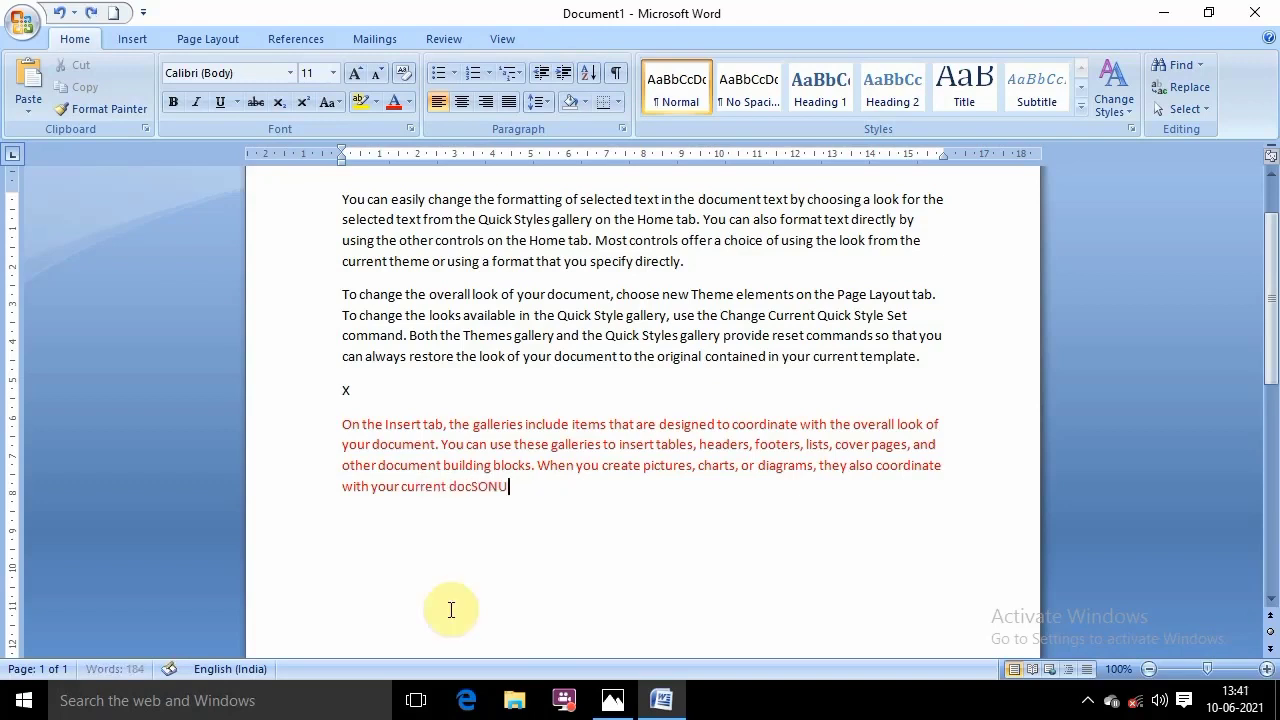
pyautogui.hotkey('ctrl', 'z')
pyautogui.hotkey('ctrl', 'z')
pyautogui.hotkey('ctrl', 'z')
pyautogui.hotkey('ctrl', 'z')
pyautogui.press('BackSpace')
pyautogui.press('BackSpace')
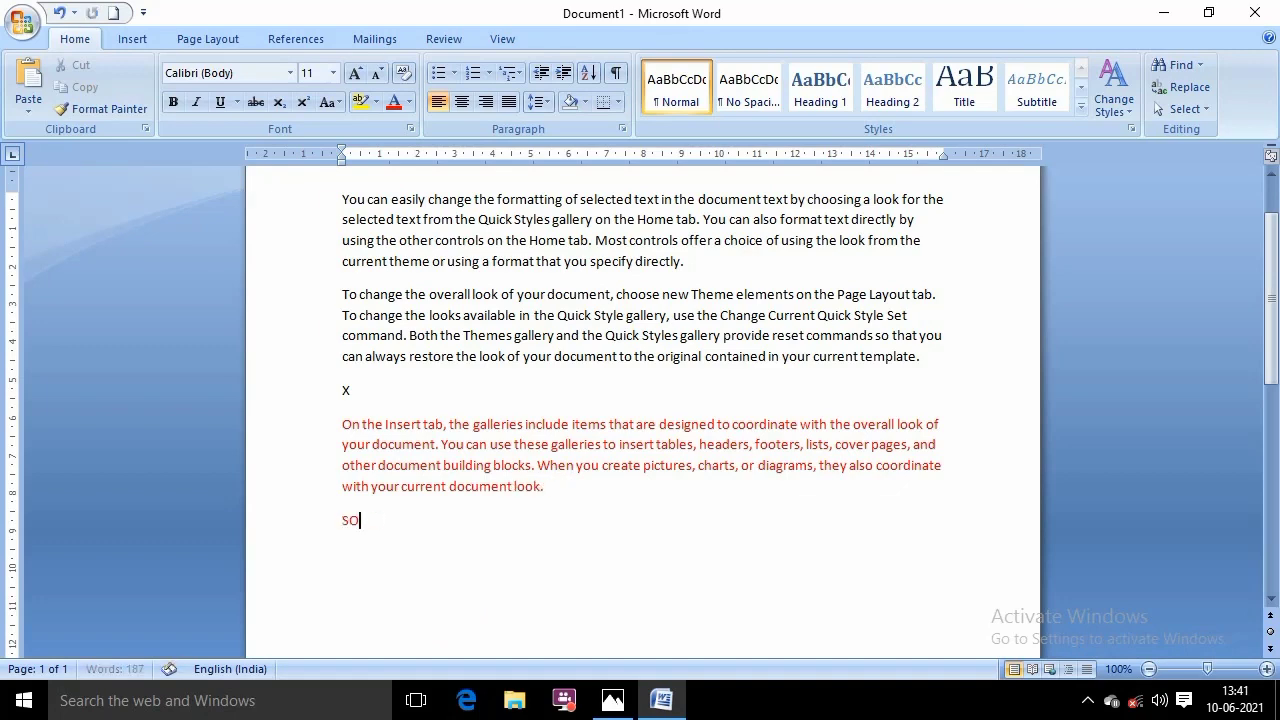
pyautogui.press('BackSpace')
pyautogui.press('BackSpace')
# Save the document under the file name sonu
pyautogui.hotkey('ctrl', 's')
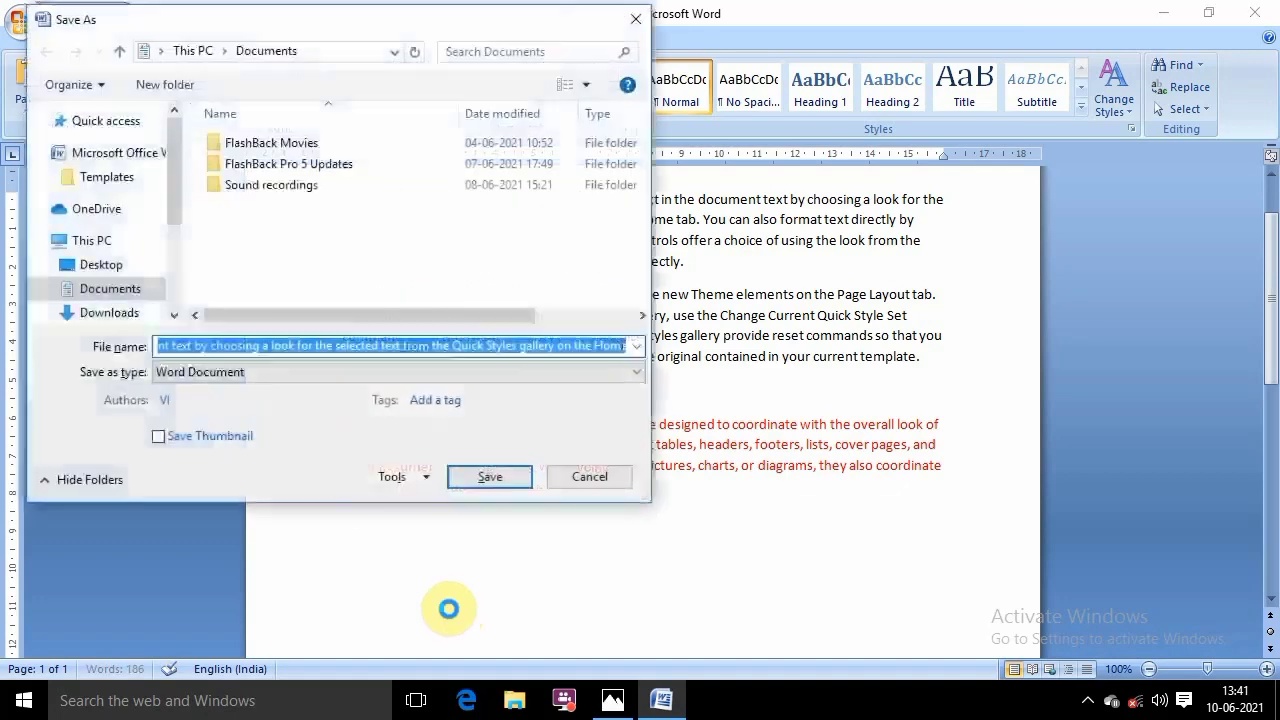
pyautogui.write('so')
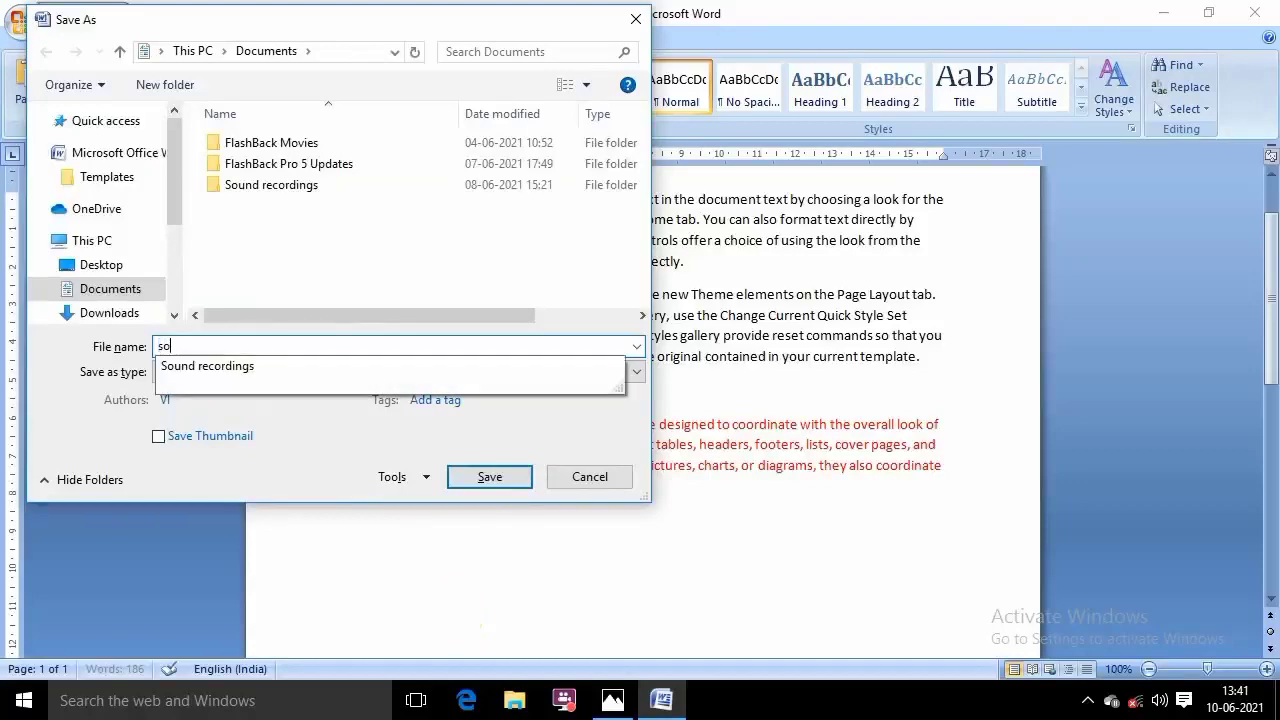
pyautogui.write('nu')
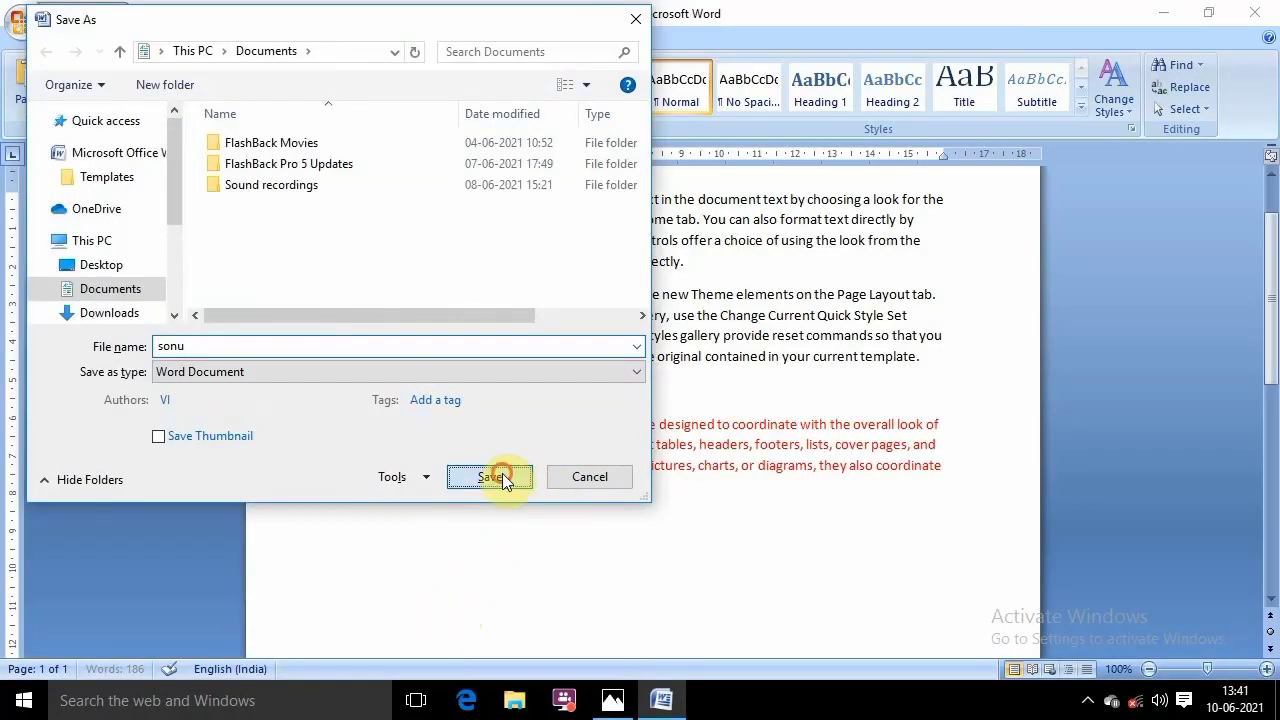
pyautogui.click(500, 475)
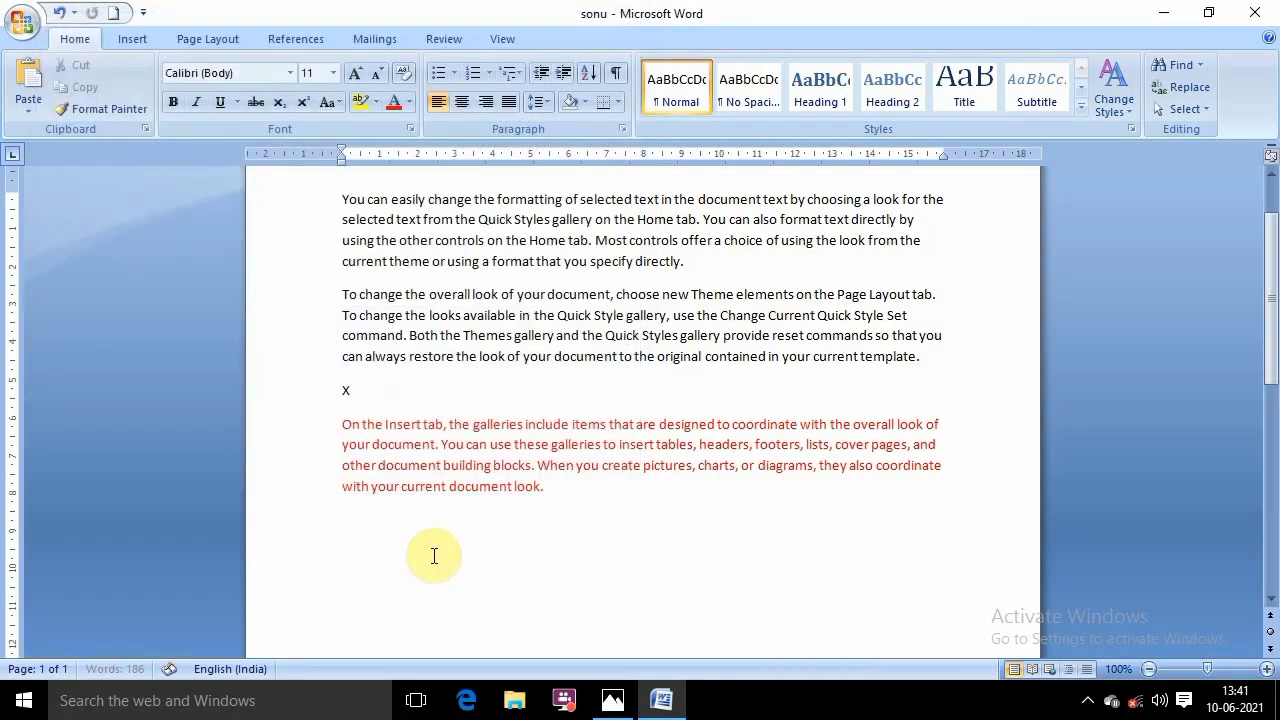
# Type sonu, repeat it into a run-together 'sonusonu…' line, then start a new line
pyautogui.write('sonu')
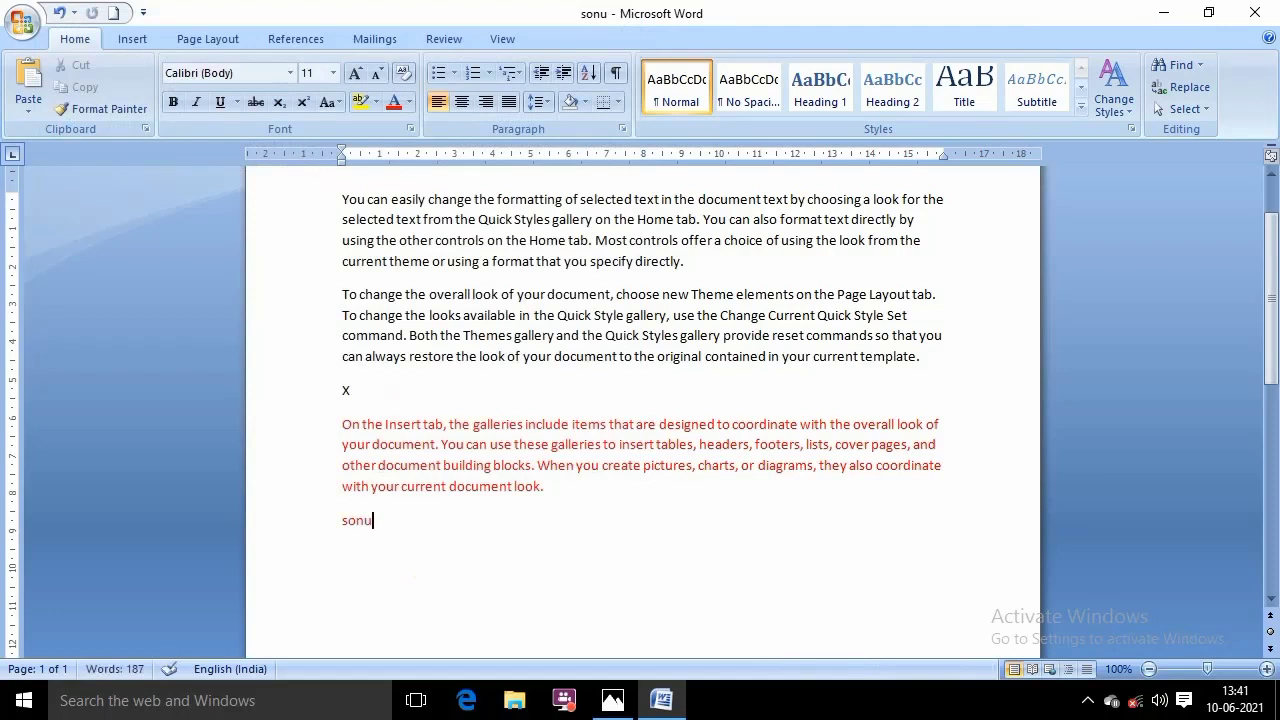
pyautogui.write('sonu')
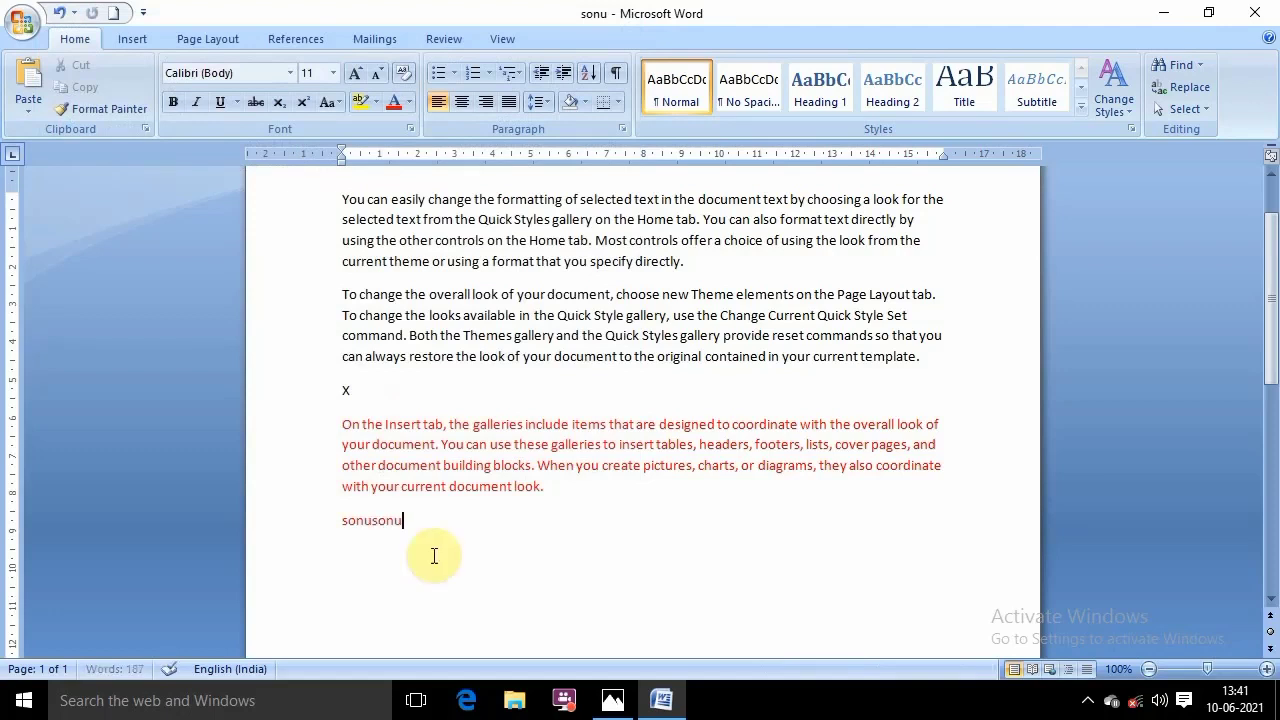
pyautogui.write('sonu')
pyautogui.hotkey('ctrl', 'v')
pyautogui.hotkey('ctrl', 'v')
pyautogui.hotkey('ctrl', 'v')
pyautogui.hotkey('ctrl', 'v')
pyautogui.hotkey('ctrl', 'v')
pyautogui.write('sonu')
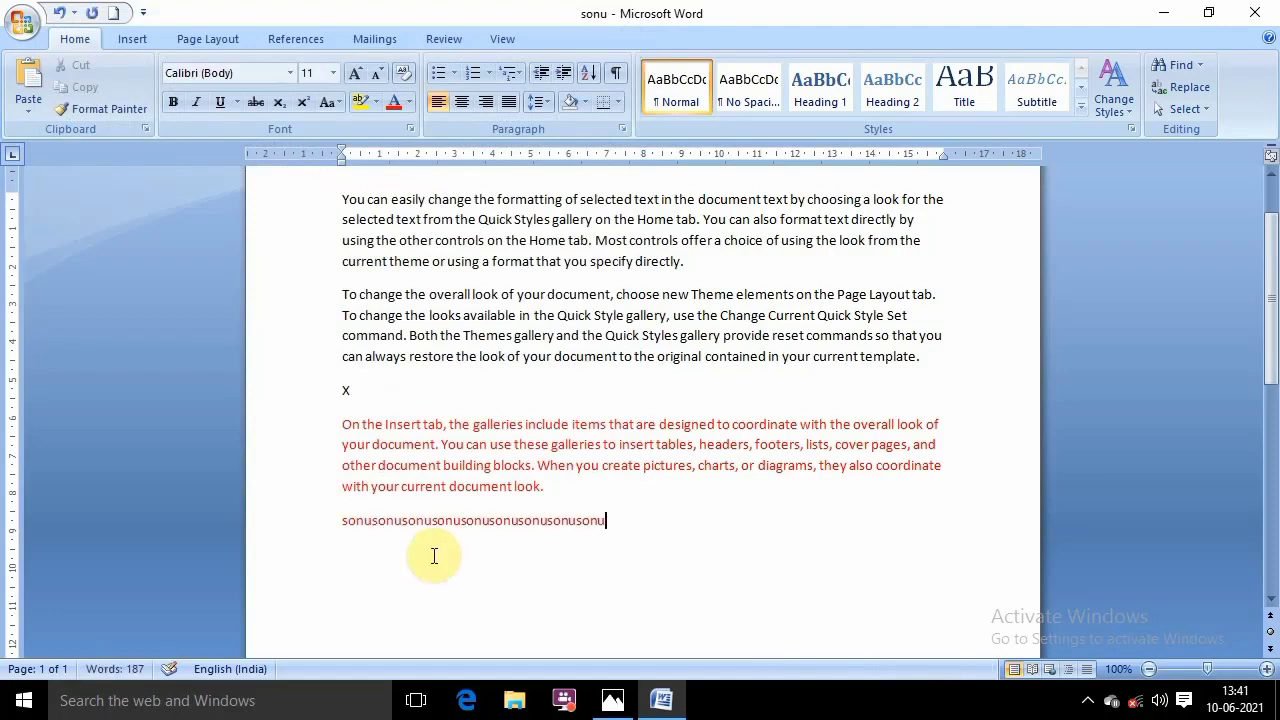
pyautogui.press('Return')
# Type Sonu and repeat it with Ctrl+Y until ten Sonu lines are stacked
pyautogui.write('sonu')
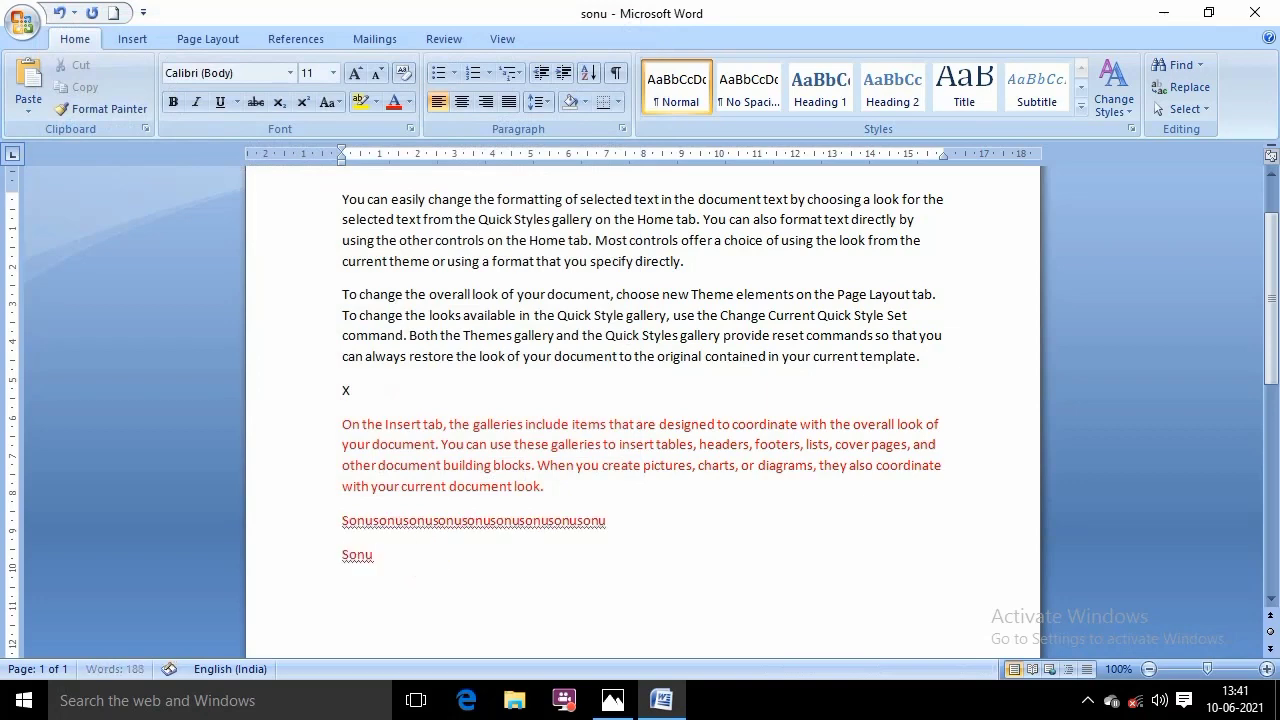
pyautogui.hotkey('ctrl', 'y')
pyautogui.hotkey('ctrl', 'y')
pyautogui.hotkey('ctrl', 'y')
pyautogui.hotkey('ctrl', 'y')
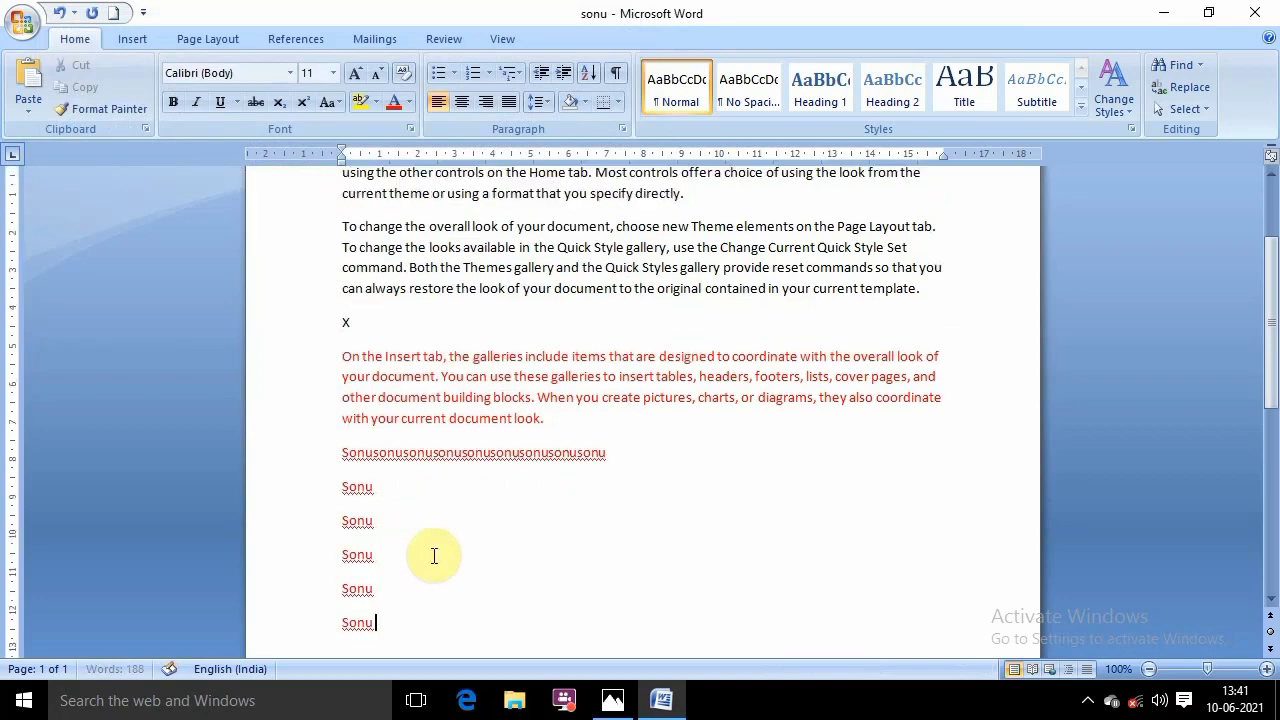
pyautogui.hotkey('ctrl', 'y')
pyautogui.hotkey('ctrl', 'y')
pyautogui.hotkey('ctrl', 'y')
pyautogui.hotkey('ctrl', 'y')
pyautogui.hotkey('ctrl', 'y')
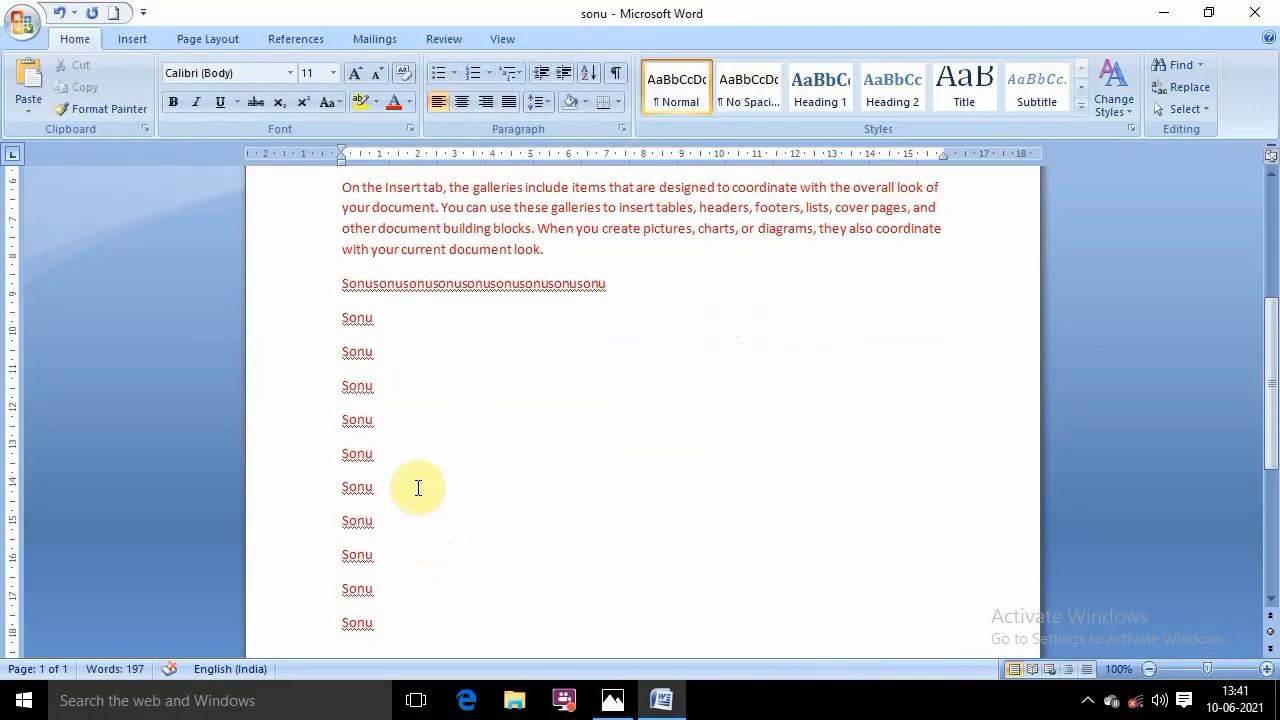
pyautogui.scroll(2, 470, 400)
pyautogui.scroll(-3, 560, 400)
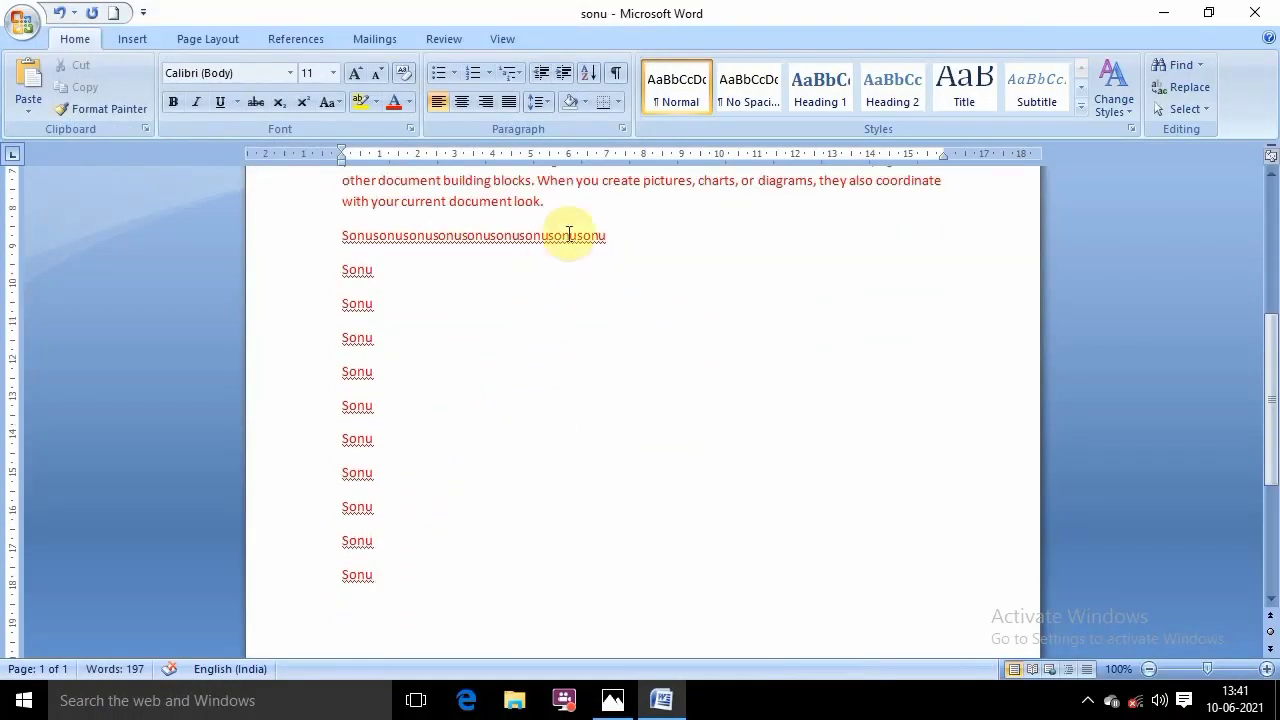
pyautogui.scroll(3, 580, 250)
# Select the red 'On the Insert tab' paragraph and paste many copies after the last Sonu line
pyautogui.moveTo(555, 347); pyautogui.dragTo(342, 283)
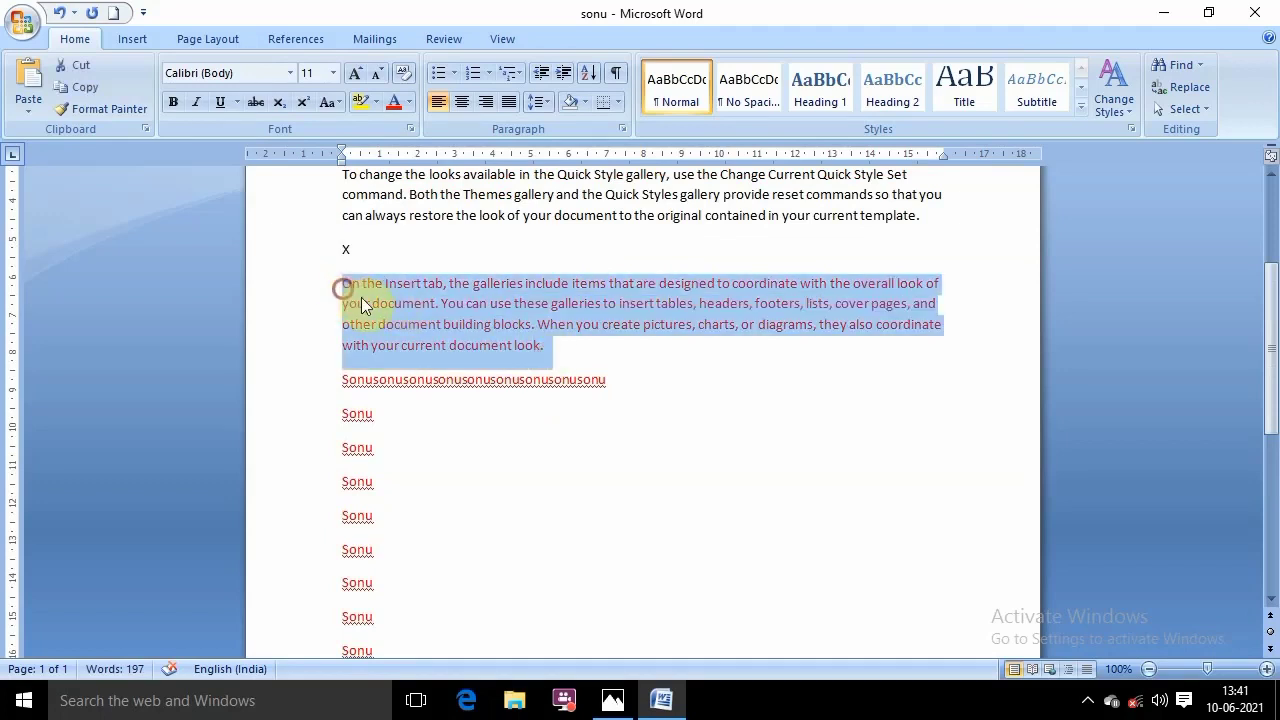
pyautogui.scroll(-5, 480, 400)
pyautogui.click(378, 523)
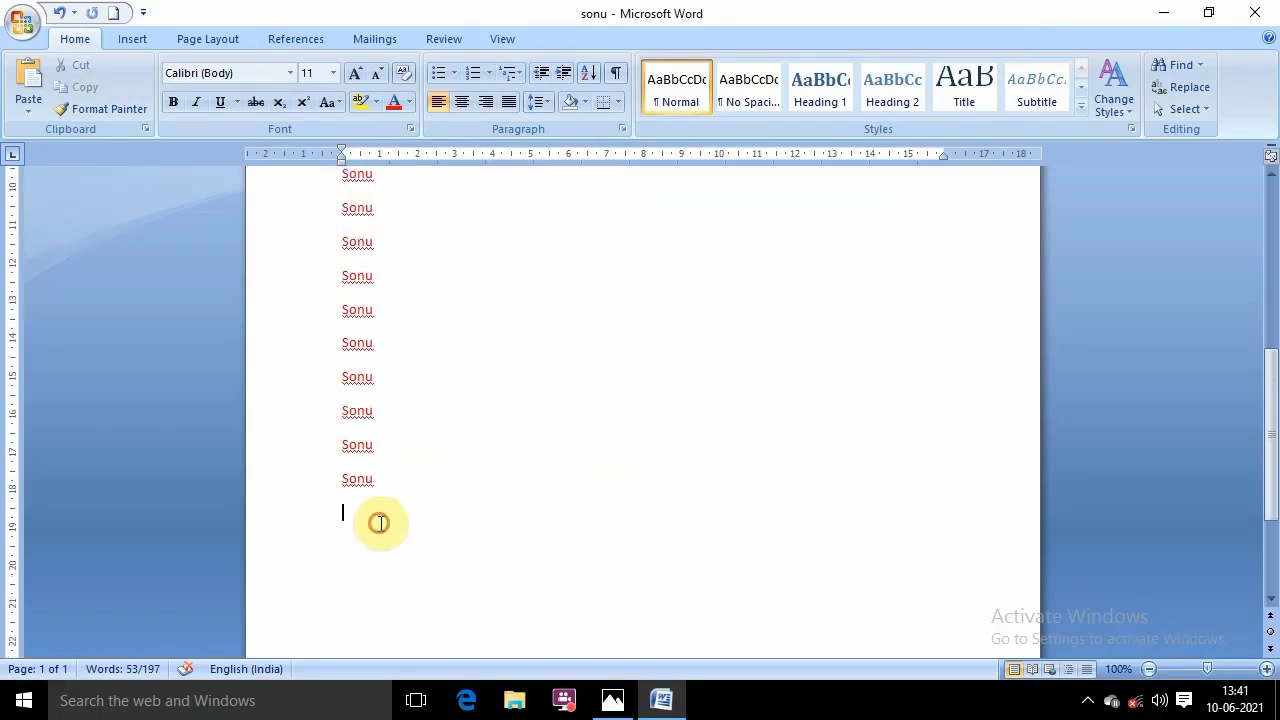
pyautogui.write('On the Insert tab, the galleries include items that are designed to coordinate with the overall look of your document. You can use these galleries to insert tables, headers, footers, lists, cover pages, and other document building blocks. When you create pictures, charts, or diagrams, they also coordinate with your current document look.')
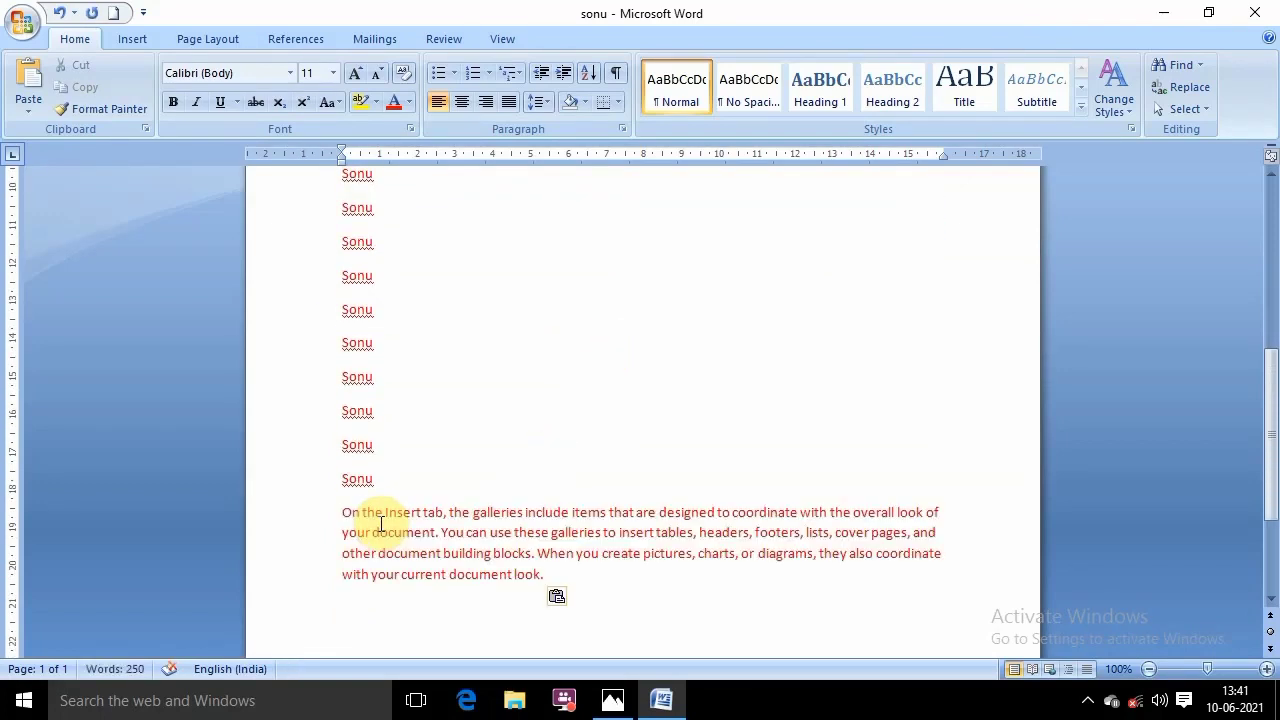
pyautogui.write('On the Insert tab, the galleries include items that are designed to coordinate with the overall look of your document. You can use these galleries to insert tables, headers, footers, lists, cover pages, and other document building blocks. When you create pictures, charts, or diagrams, they also coordinate with your current document look.')
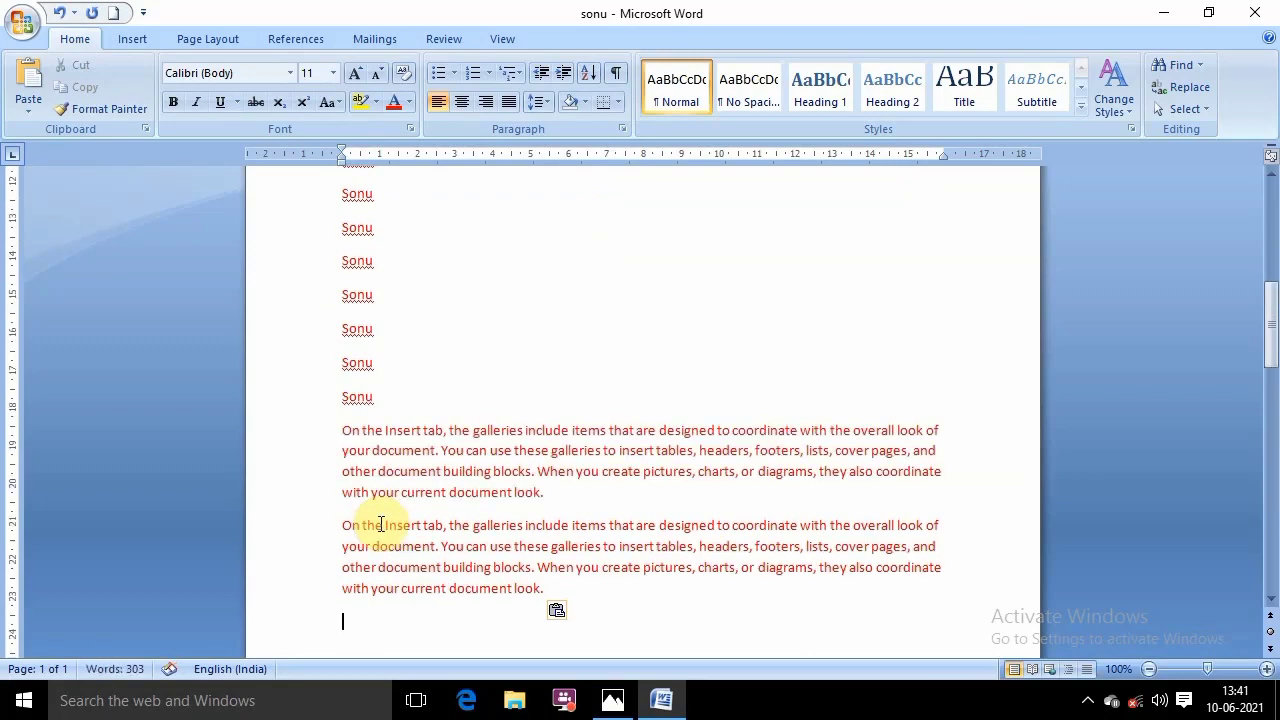
pyautogui.write('On the Insert tab, the galleries include items that are designed to coordinate with the overall look of your document. You can use these galleries to insert tables, headers, footers, lists, cover pages, and other document building blocks. When you create pictures, charts, or diagrams, they also coordinate with your current document look.')
pyautogui.write('On the Insert tab, the galleries include items that are designed to coordinate with the overall look of your document. You can use these galleries to insert tables, headers, footers, lists, cover pages, and other document building blocks. When you create pictures, charts, or diagrams, they also coordinate with your current document look.')
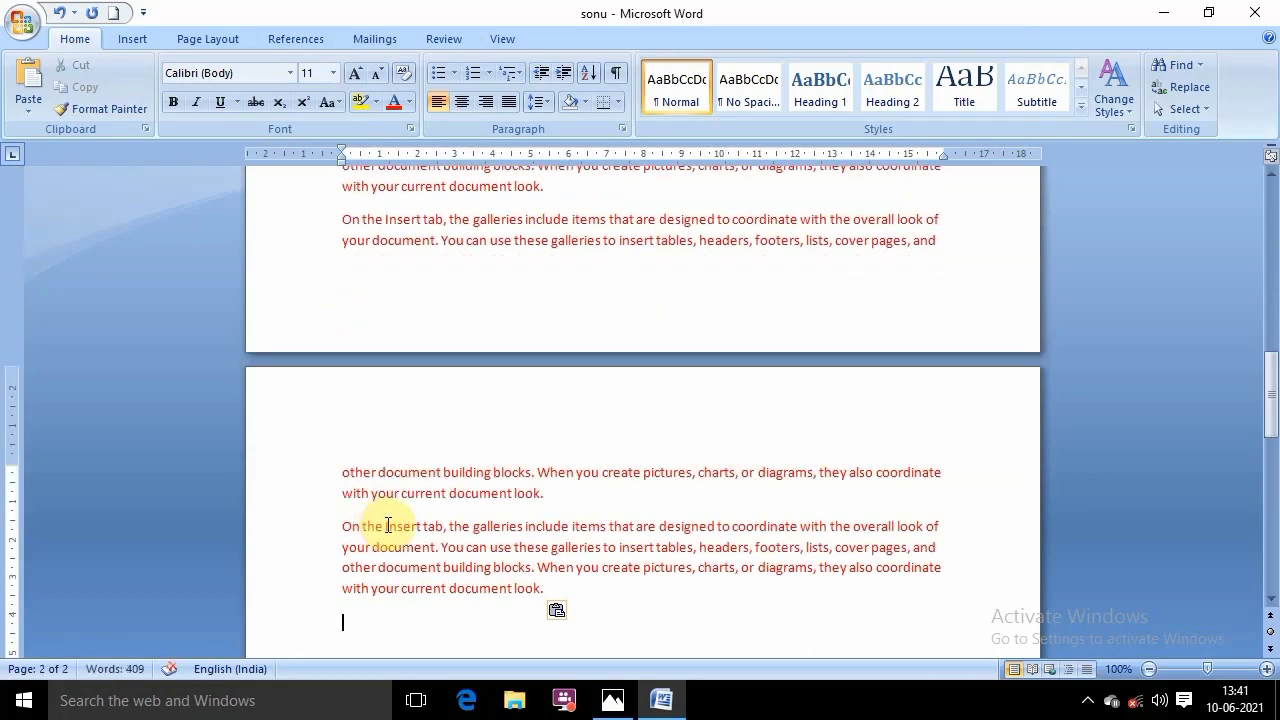
pyautogui.write('On the Insert tab, the galleries include items that are designed to coordinate with the overall look of your document. You can use these galleries to insert tables, headers, footers, lists, cover pages, and other document building blocks. When you create pictures, charts, or diagrams, they also coordinate with your current document look.')
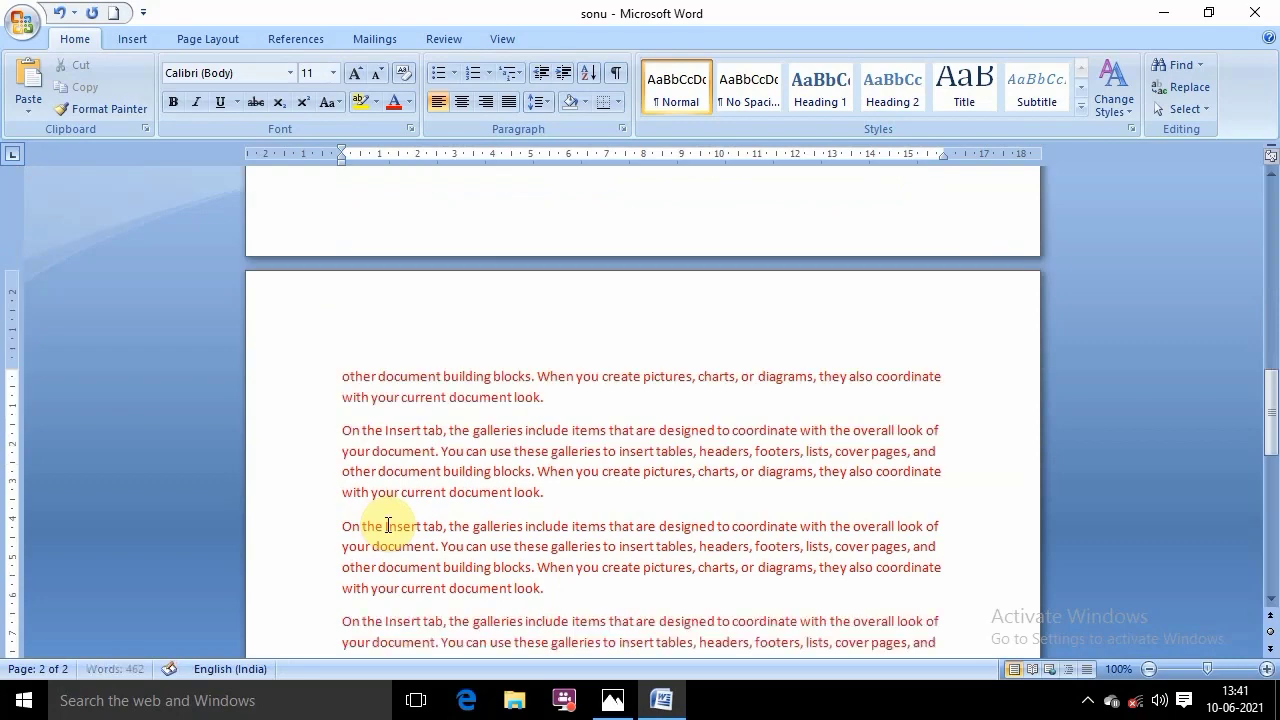
pyautogui.scroll(-4, 388, 525)
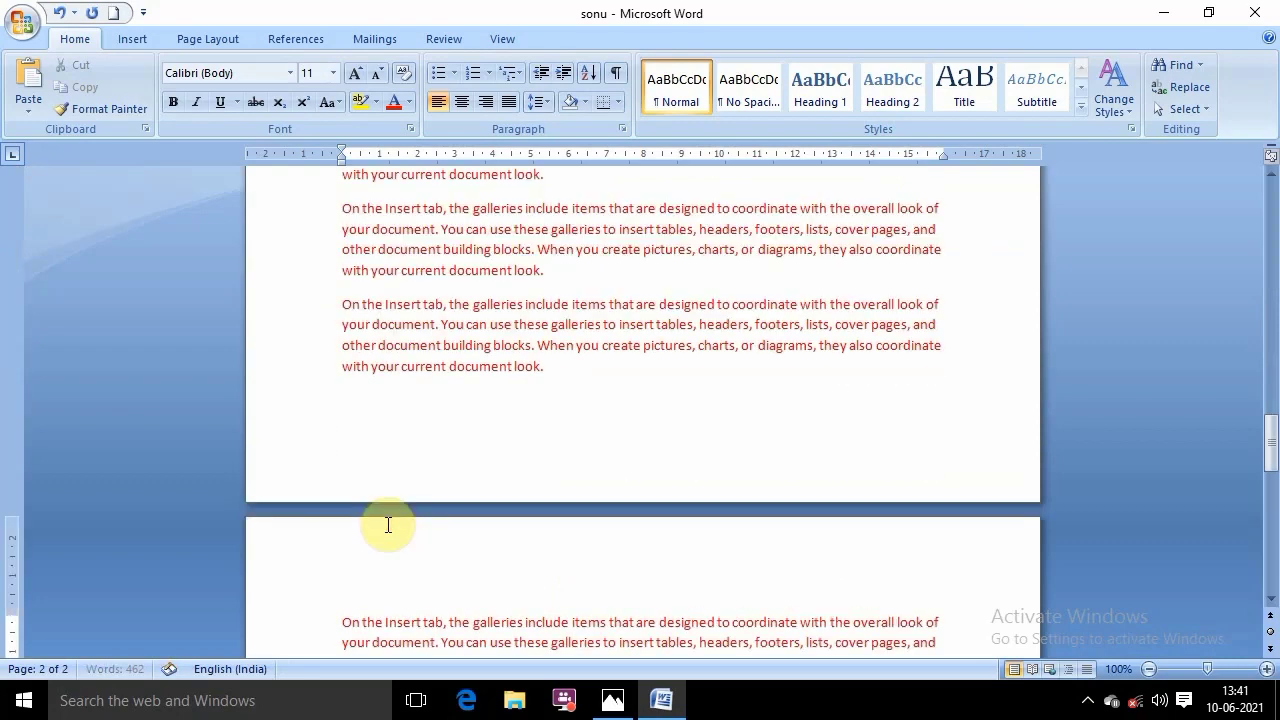
pyautogui.hotkey('ctrl', 'v')
pyautogui.hotkey('ctrl', 'v')
pyautogui.hotkey('ctrl', 'v')
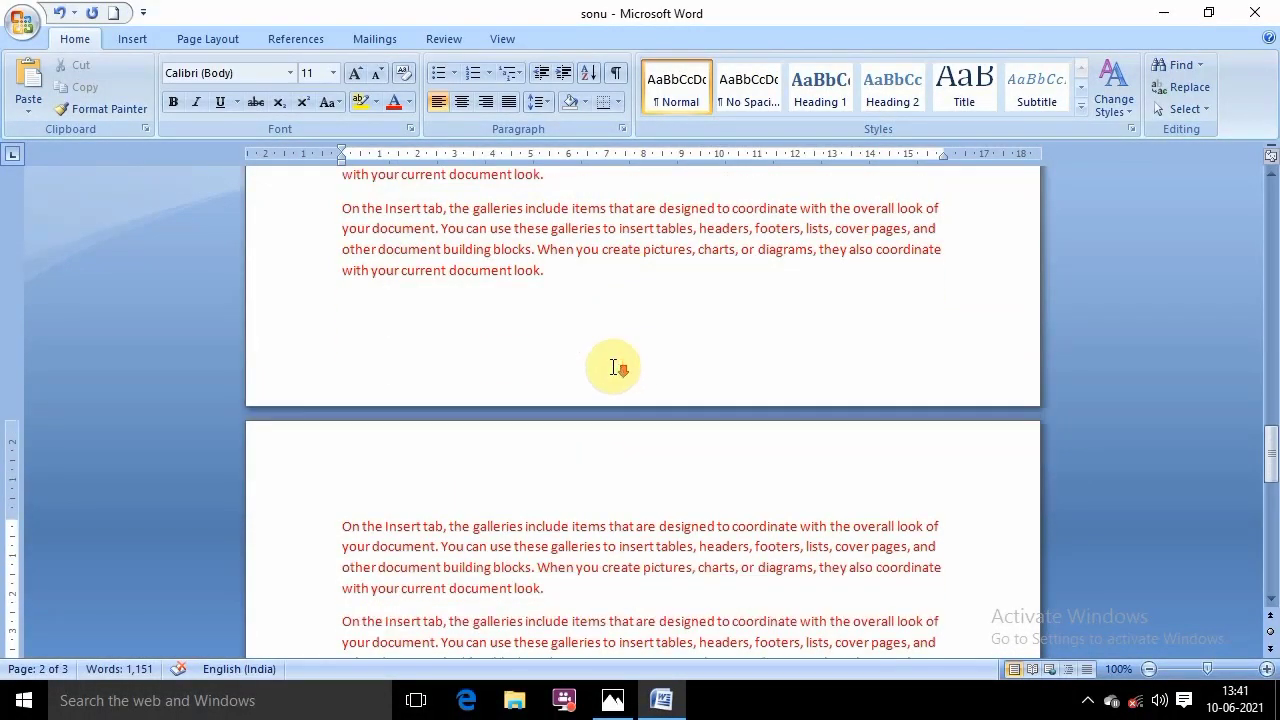
# Select and delete the last Sonu line
pyautogui.scroll(3, 600, 364)
pyautogui.scroll(3, 500, 334)
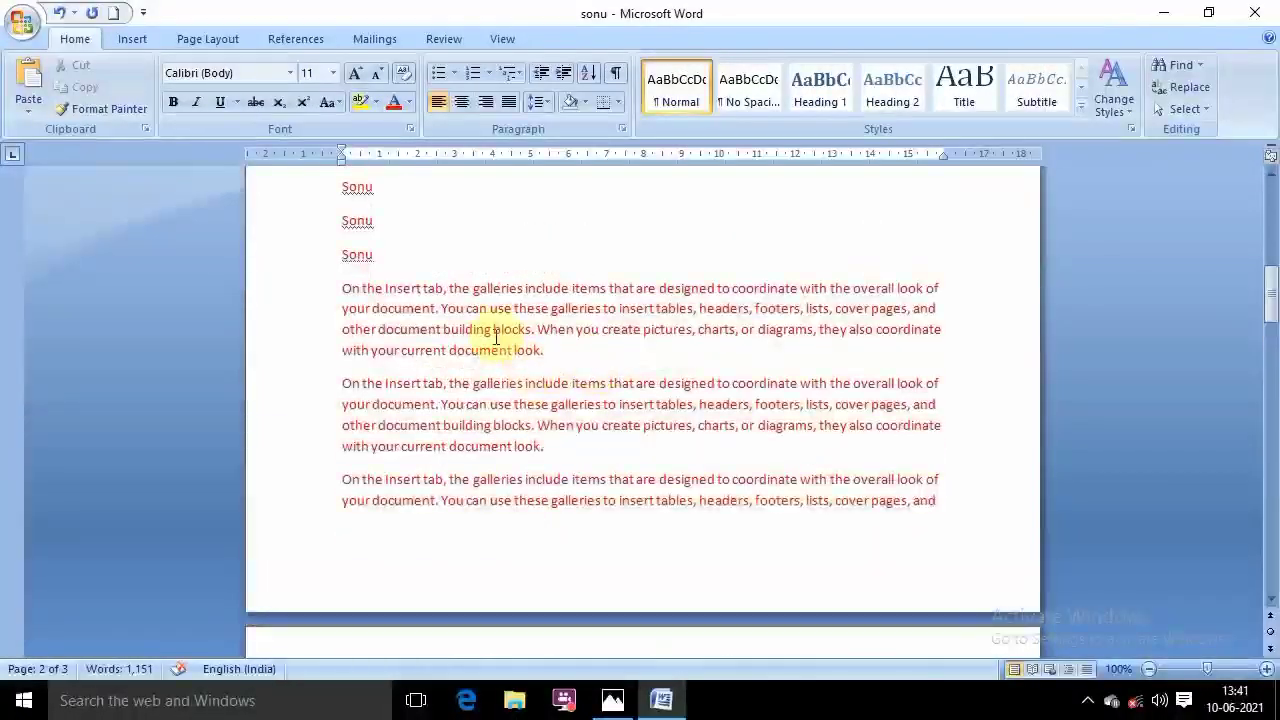
pyautogui.scroll(3, 434, 323)
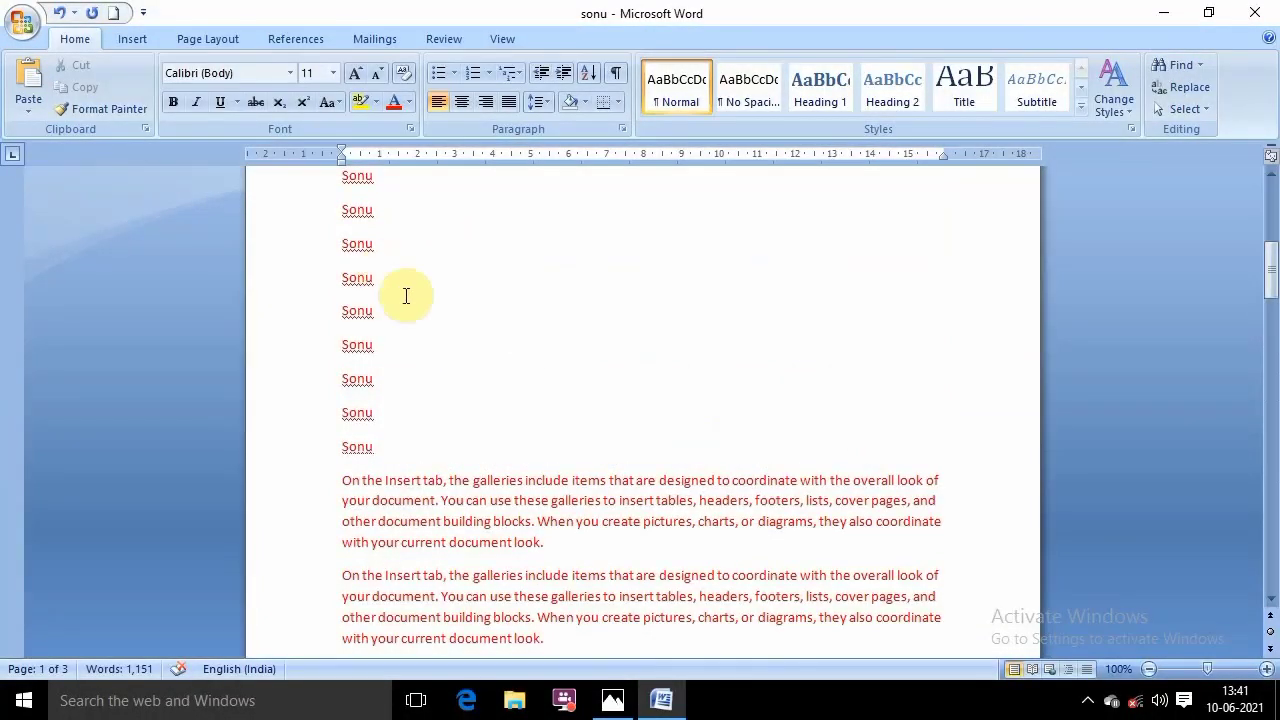
pyautogui.moveTo(389, 449); pyautogui.dragTo(337, 451)
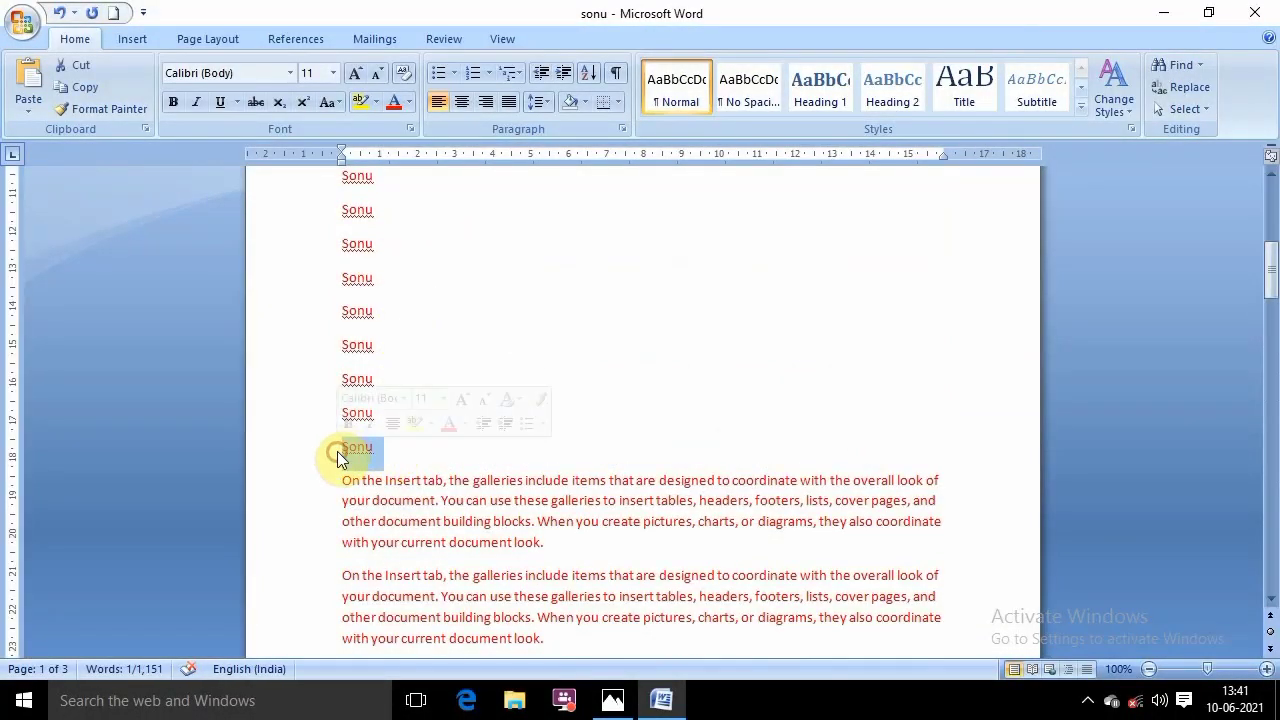
pyautogui.press('Delete')
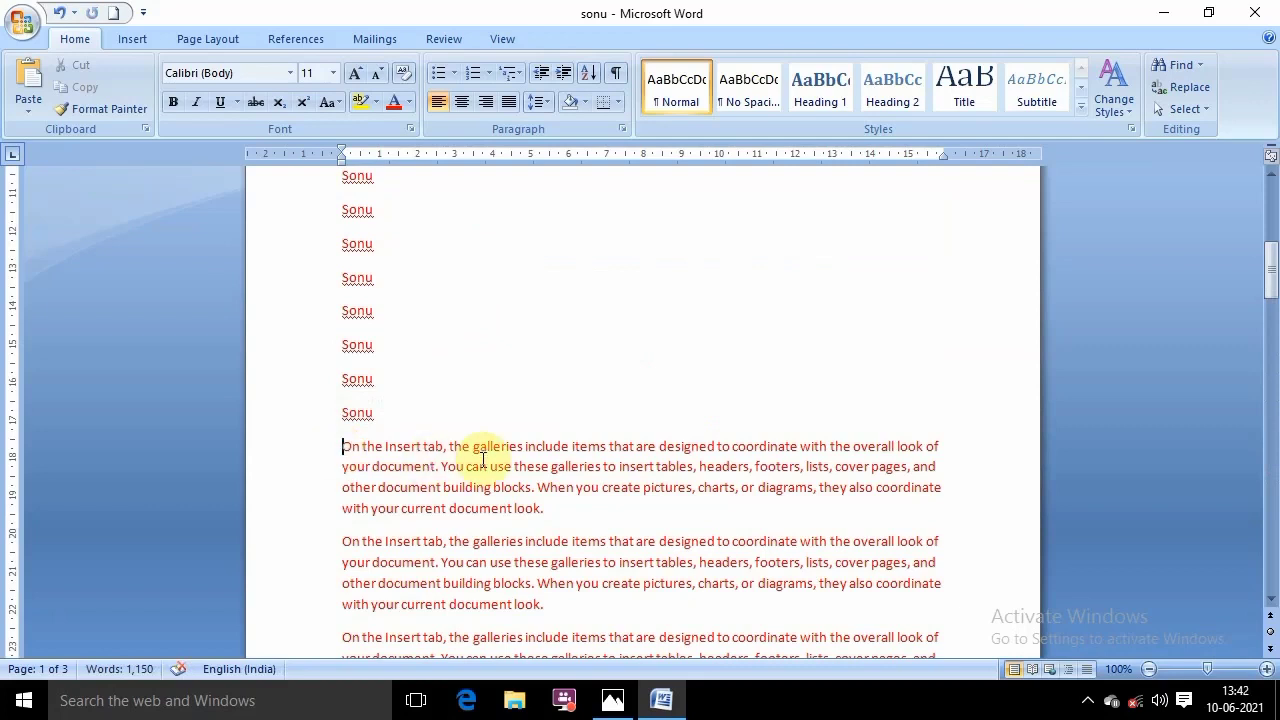
# Erase the remaining Sonu lines and text backwards into the red paragraph, leaving 1,137 words
pyautogui.click(406, 414)
pyautogui.press('BackSpace')
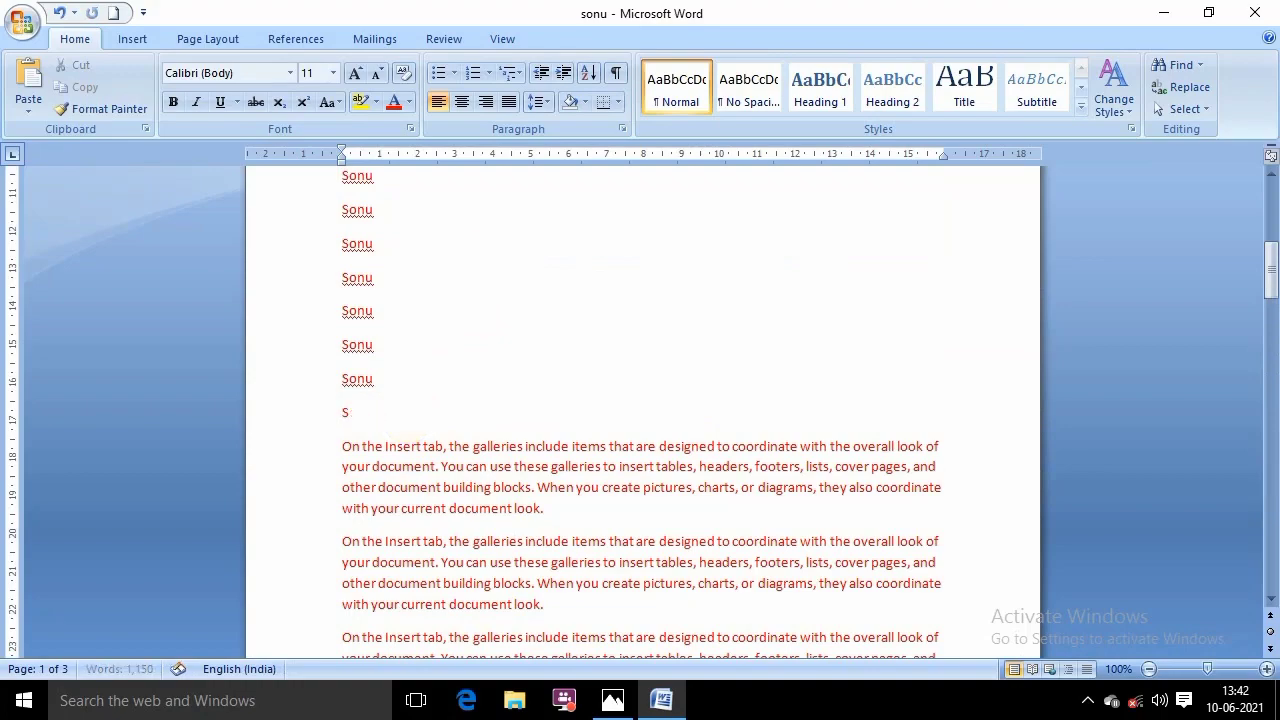
pyautogui.press('BackSpace')
pyautogui.press('BackSpace')
pyautogui.press('BackSpace')
pyautogui.press('BackSpace')
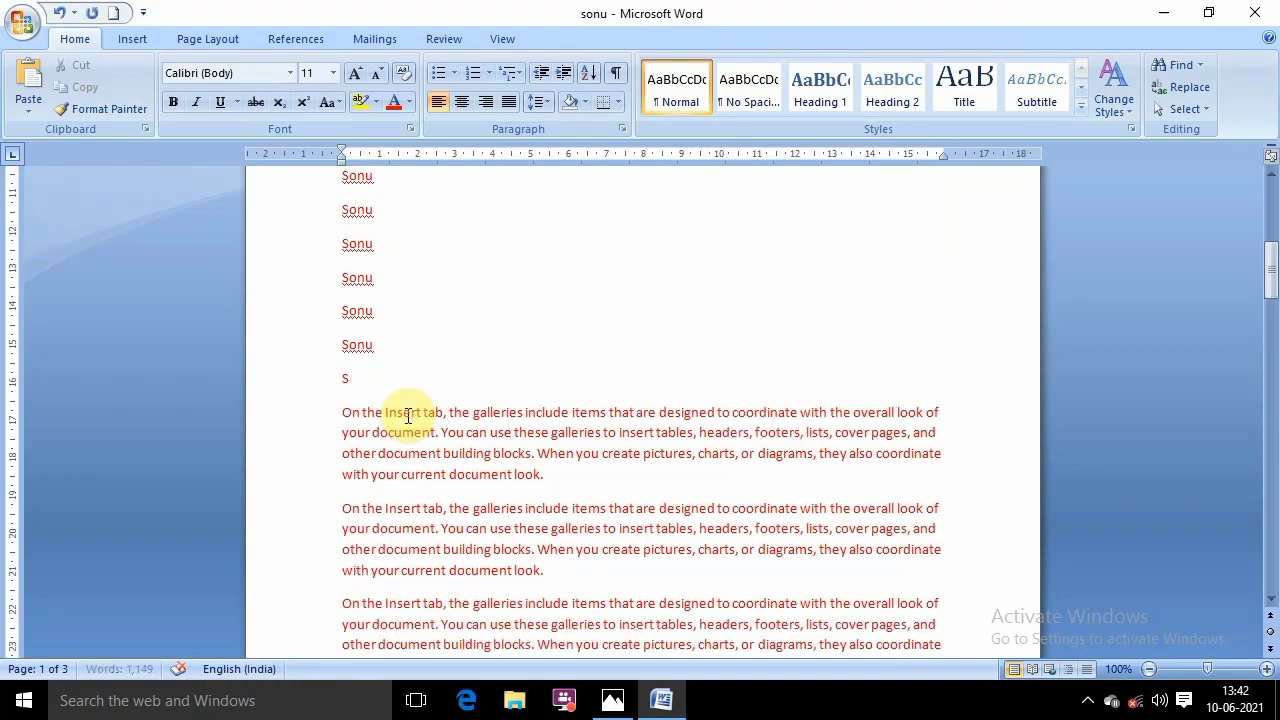
pyautogui.press('BackSpace')
pyautogui.press('BackSpace')
pyautogui.press('BackSpace')
pyautogui.press('BackSpace')
pyautogui.press('BackSpace')
pyautogui.press('BackSpace')
pyautogui.press('BackSpace')
pyautogui.press('BackSpace')
pyautogui.press('BackSpace')
pyautogui.press('BackSpace')
pyautogui.press('BackSpace')
pyautogui.press('BackSpace')
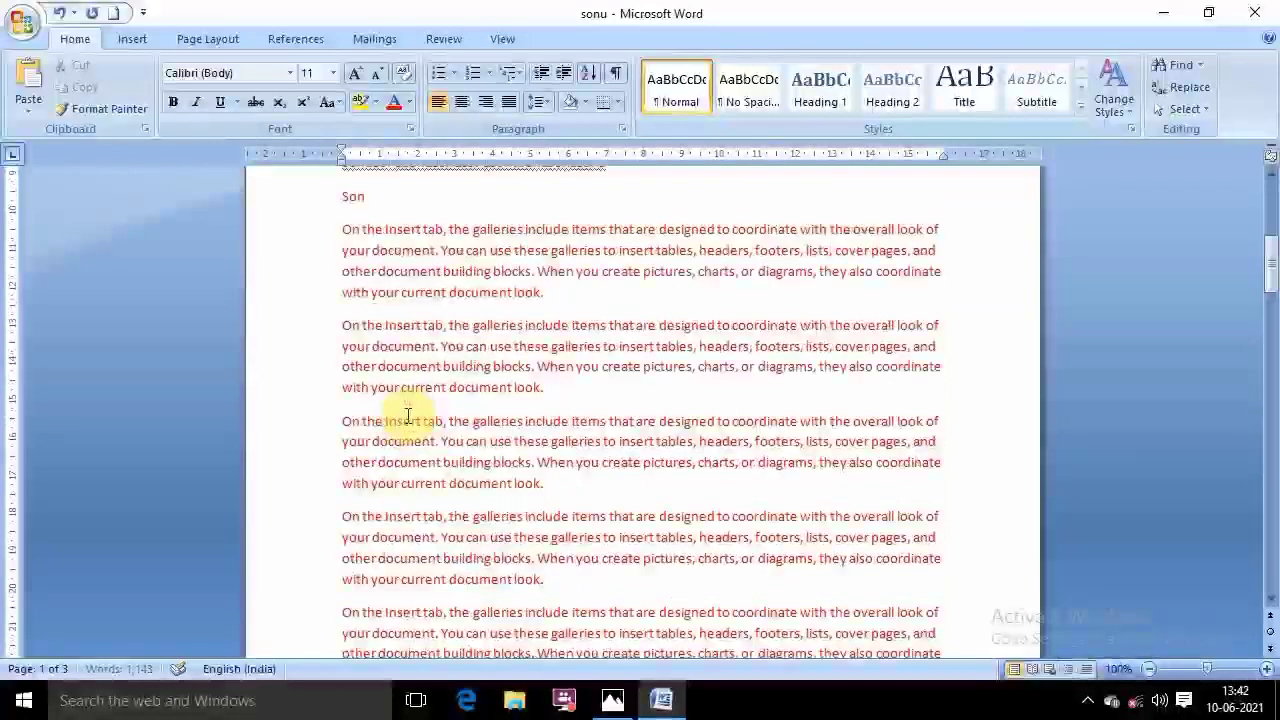
pyautogui.press('BackSpace')
pyautogui.press('BackSpace')
pyautogui.press('BackSpace')
pyautogui.press('BackSpace')
pyautogui.press('BackSpace')
pyautogui.press('BackSpace')
pyautogui.press('BackSpace')
pyautogui.press('BackSpace')
pyautogui.press('BackSpace')
pyautogui.press('BackSpace')
pyautogui.press('BackSpace')
pyautogui.press('BackSpace')
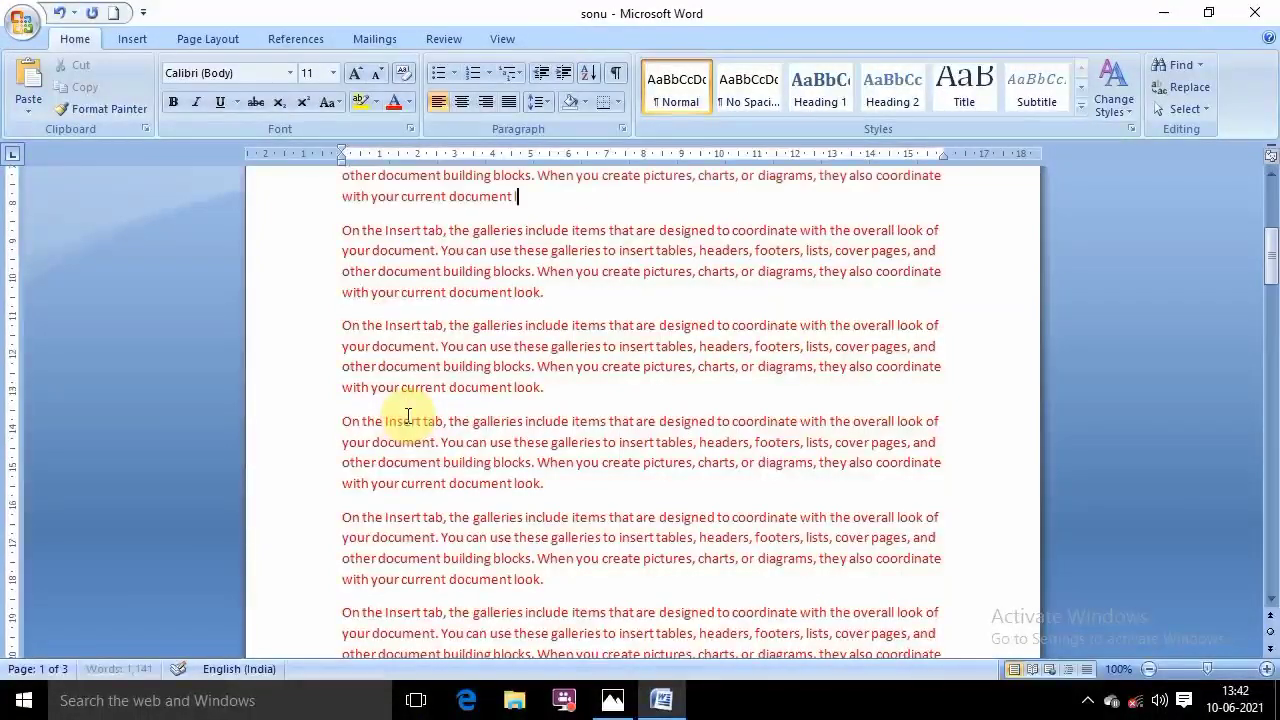
pyautogui.press('BackSpace')
pyautogui.press('BackSpace')
pyautogui.press('BackSpace')
pyautogui.press('BackSpace')
pyautogui.press('BackSpace')
pyautogui.press('BackSpace')
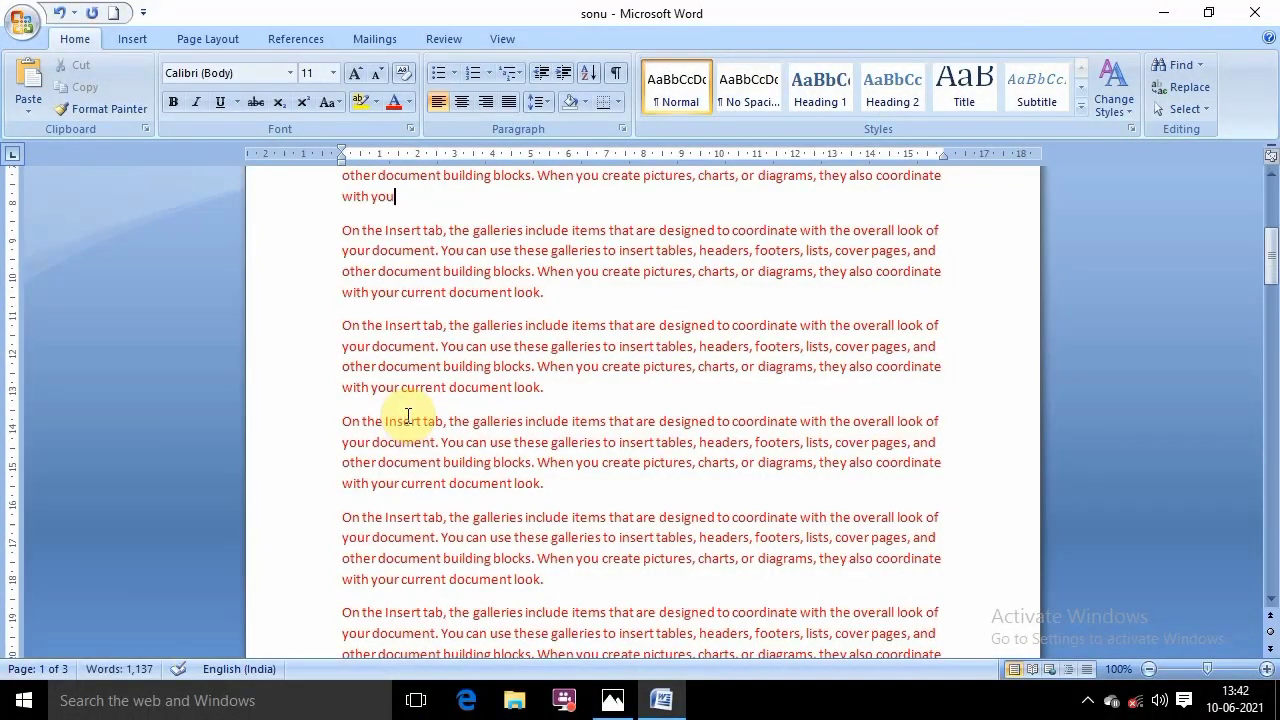
pyautogui.scroll(3, 408, 416)
pyautogui.scroll(2, 663, 423)
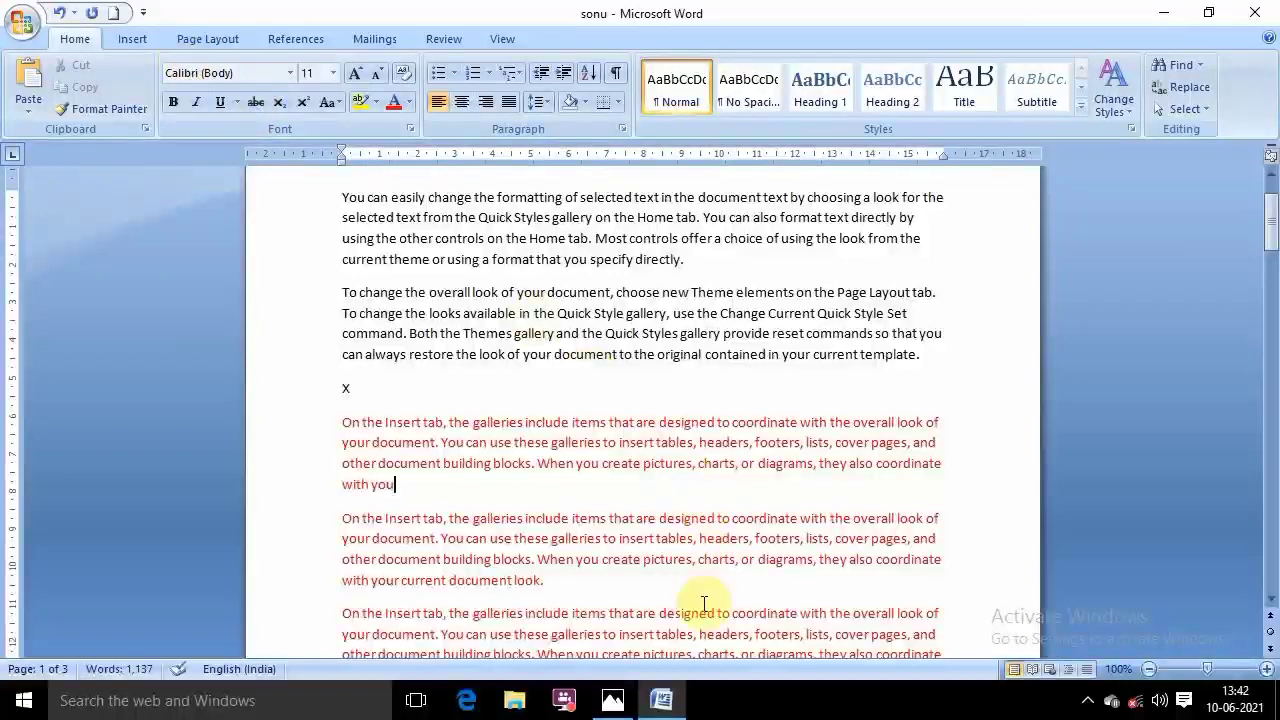
pyautogui.click(613, 700)
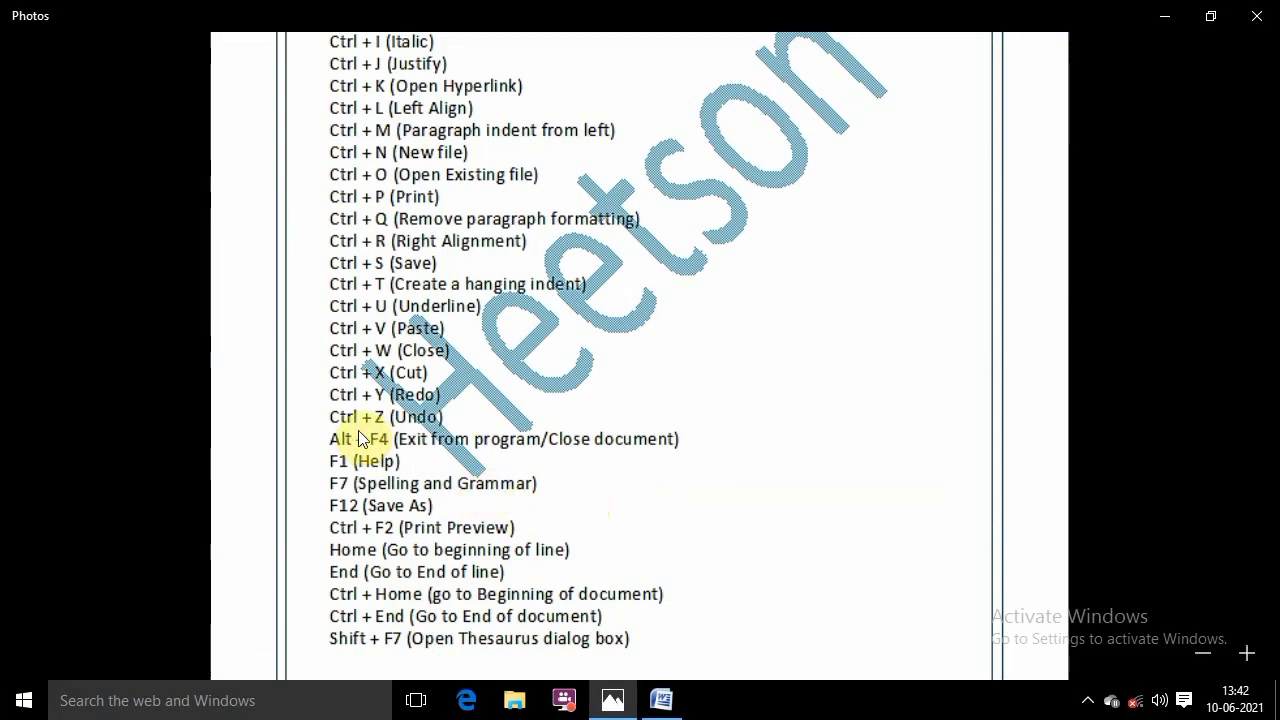
# Switch from the shortcut list image back to the sonu document in Word
pyautogui.click(661, 700)
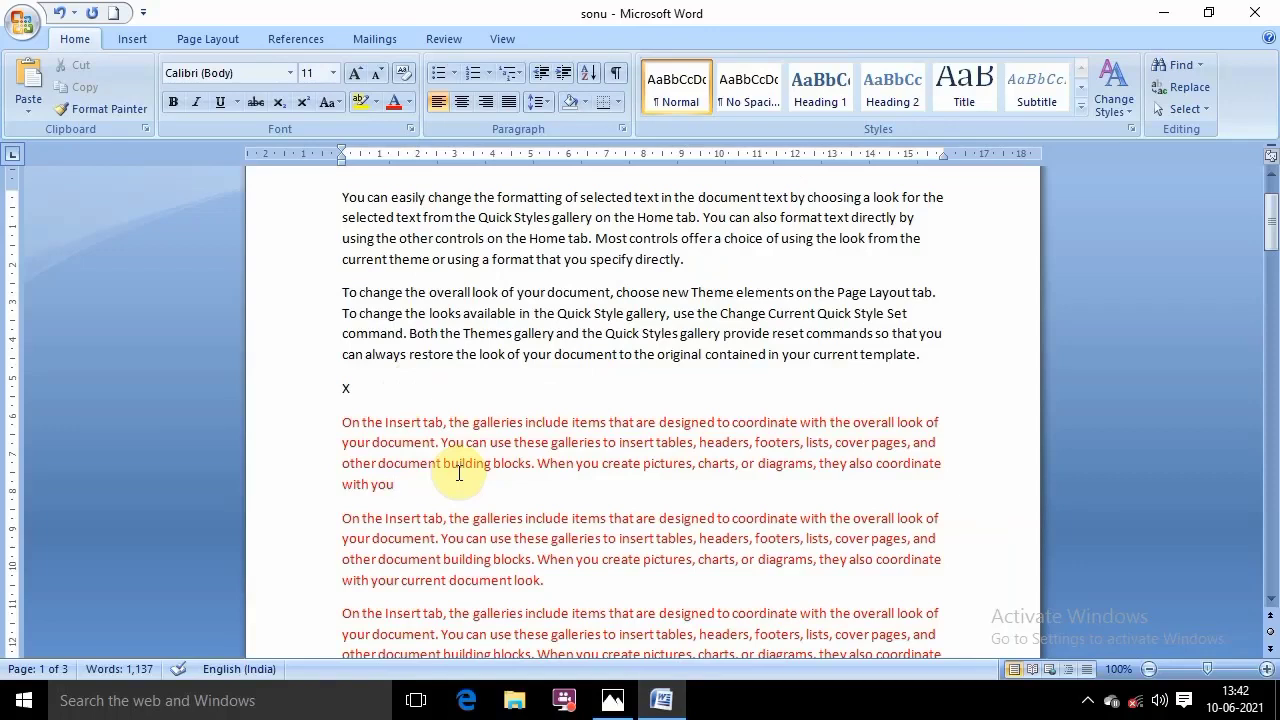
# End the sentence with 'r current document look.' and add a 'Sonusonu…' line plus short Sonu lines
pyautogui.write('r current document look.')
pyautogui.press('Return')
pyautogui.write('Sonusonuso')
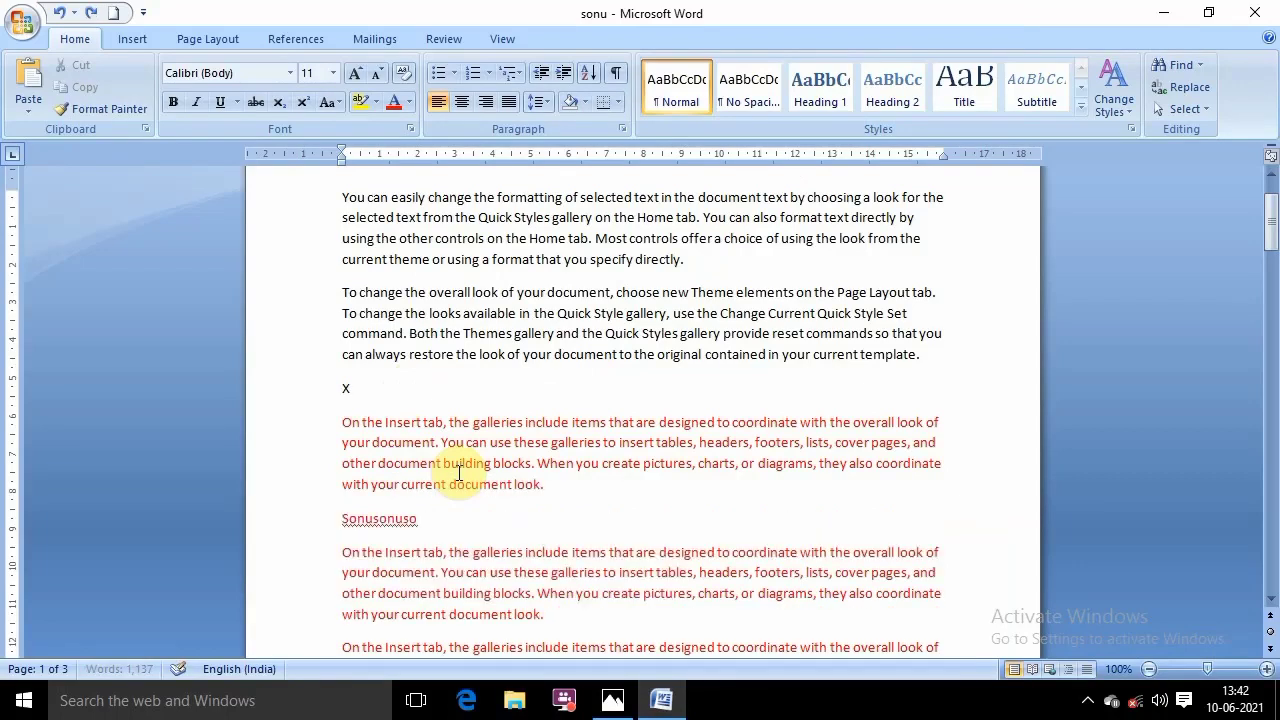
pyautogui.write('nusonusonusonusonusonu Sonu Sonu S')
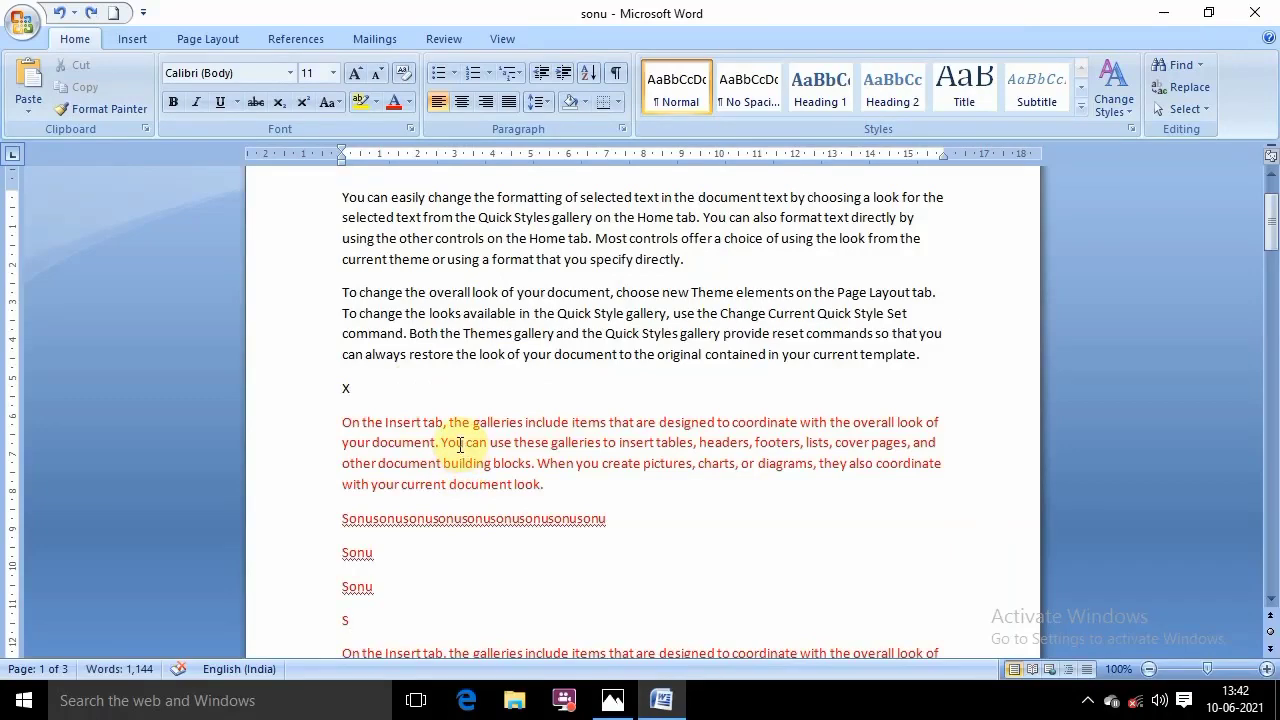
pyautogui.click(619, 706)
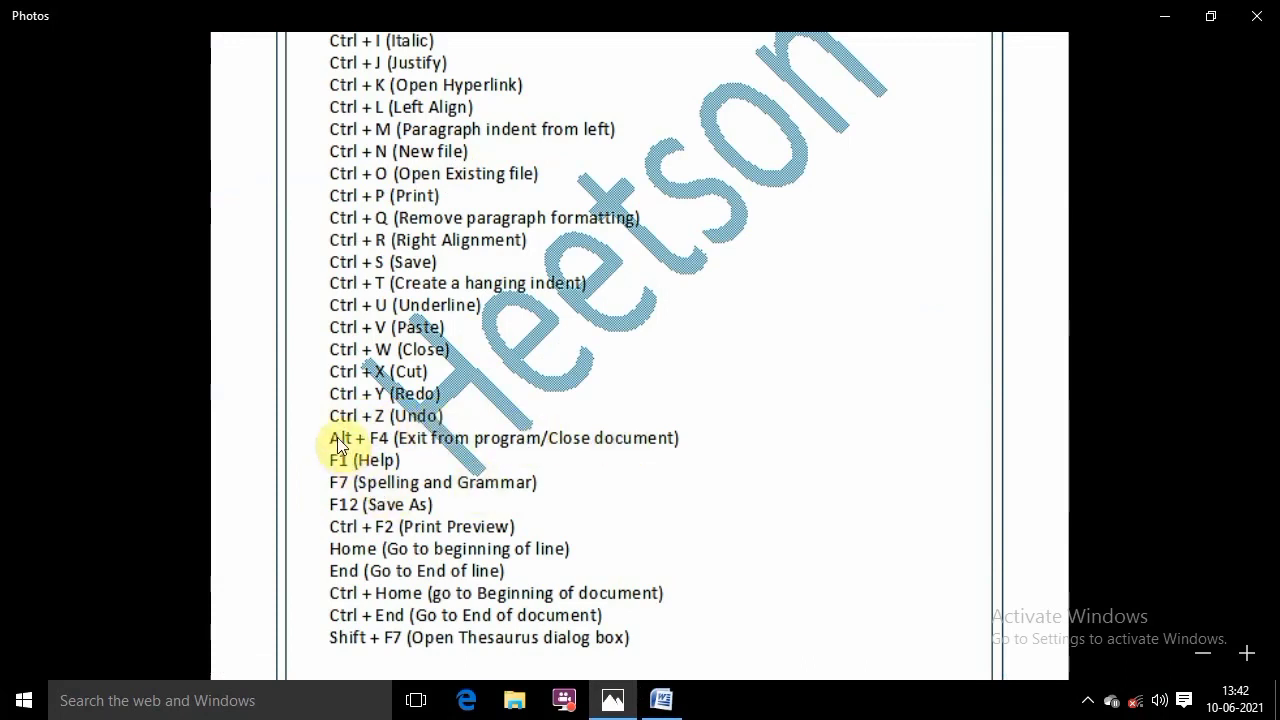
# Scroll further down the shortcut list image, then return to the sonu document
pyautogui.scroll(-1, 440, 455)
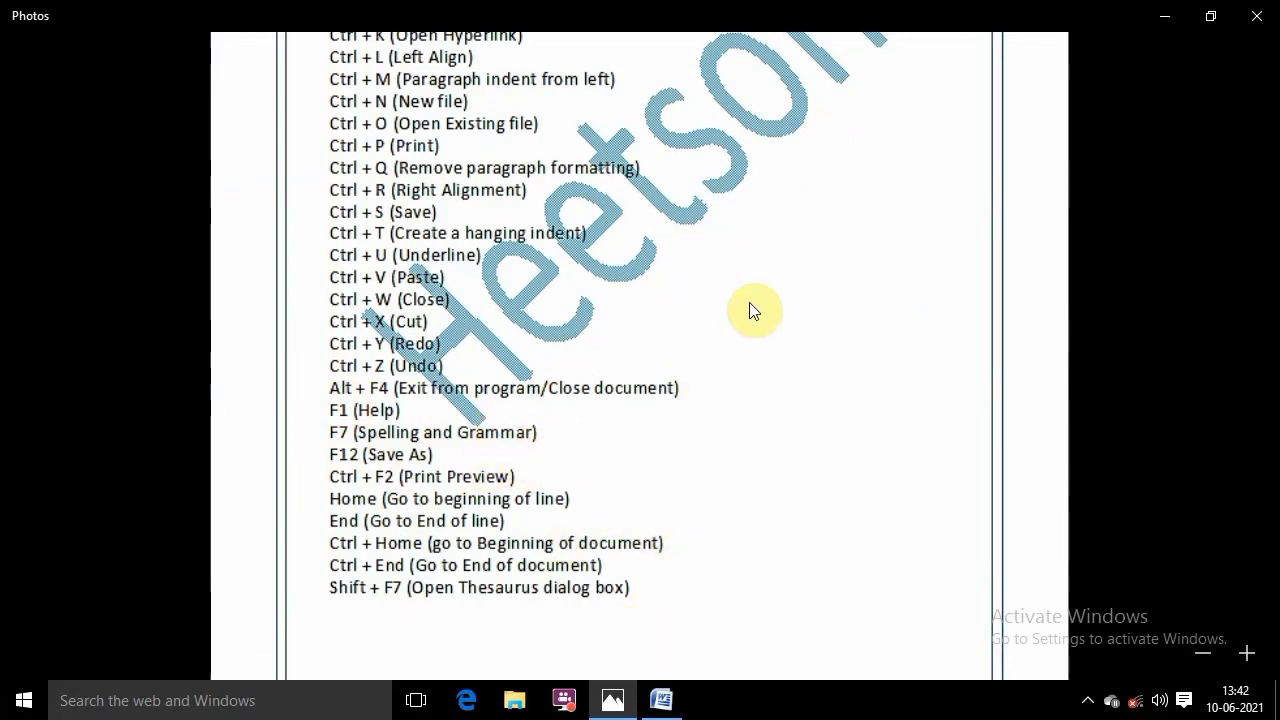
pyautogui.click(661, 700)
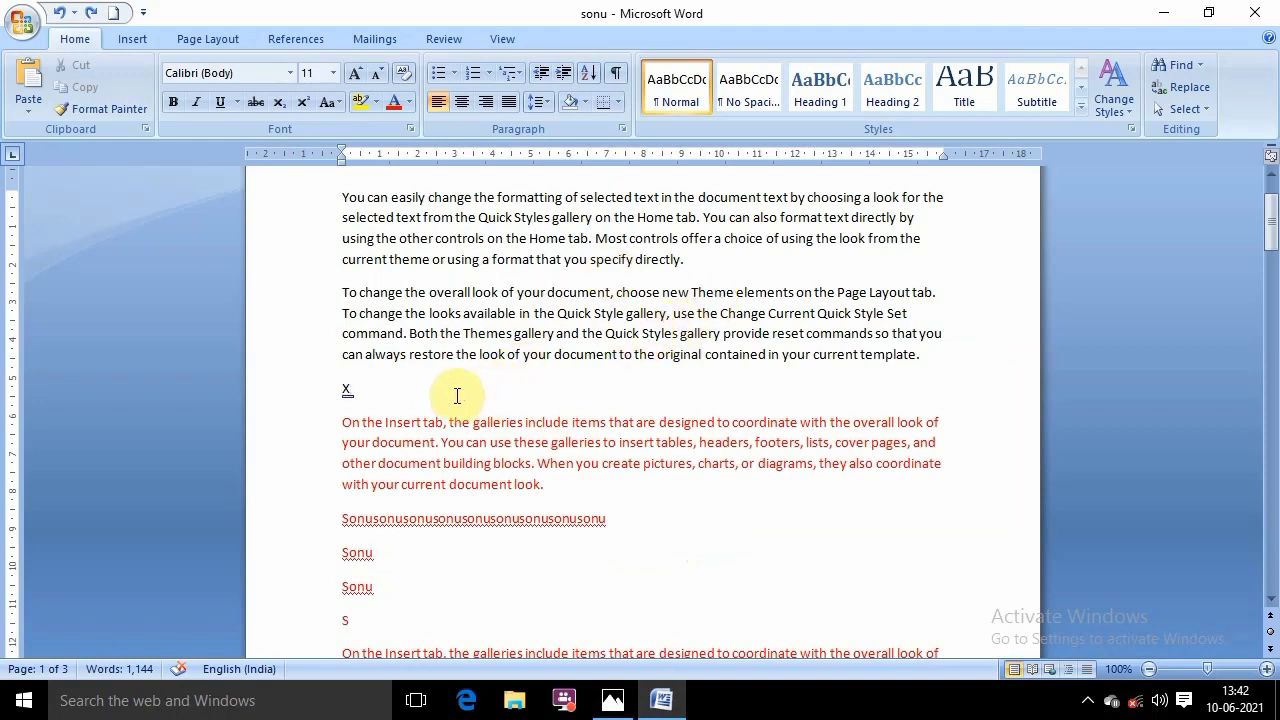
# Close sonu with Alt+F4 saving changes, then reopen it from the Documents folder
pyautogui.hotkey('alt', 'F4')
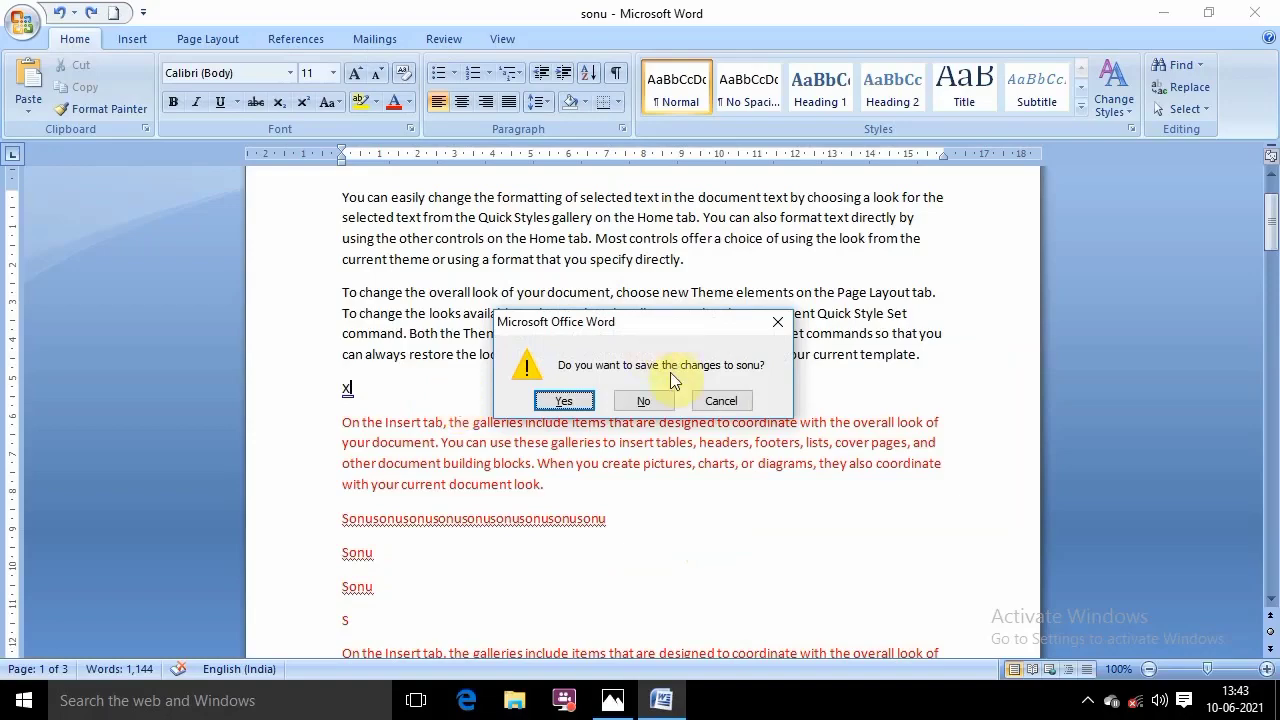
pyautogui.click(564, 400)
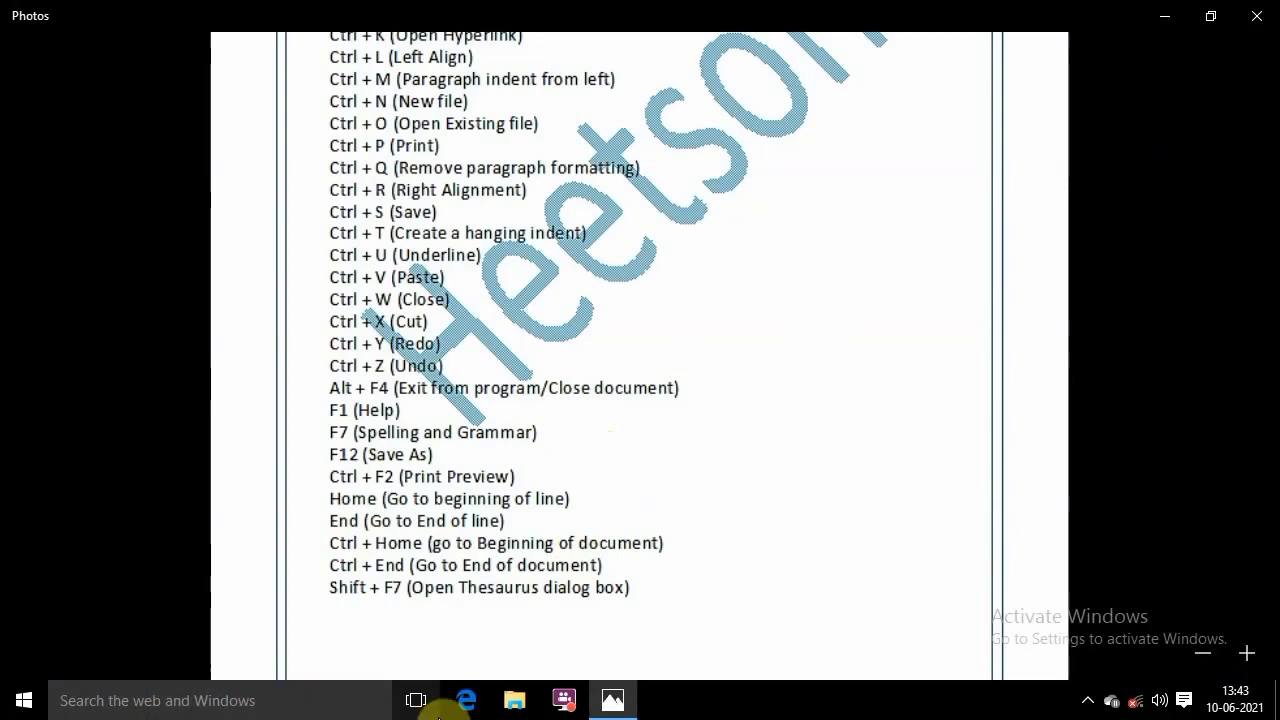
pyautogui.click(514, 700)
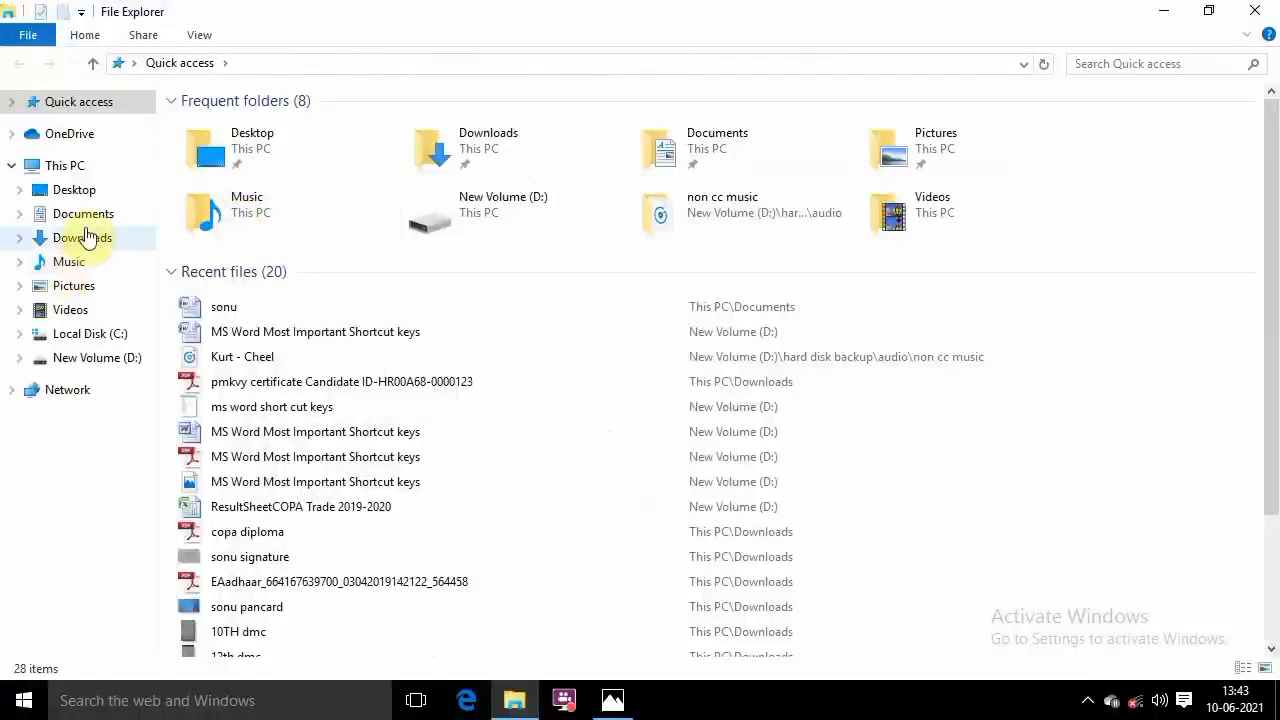
pyautogui.click(83, 213)
pyautogui.doubleClick(238, 188)
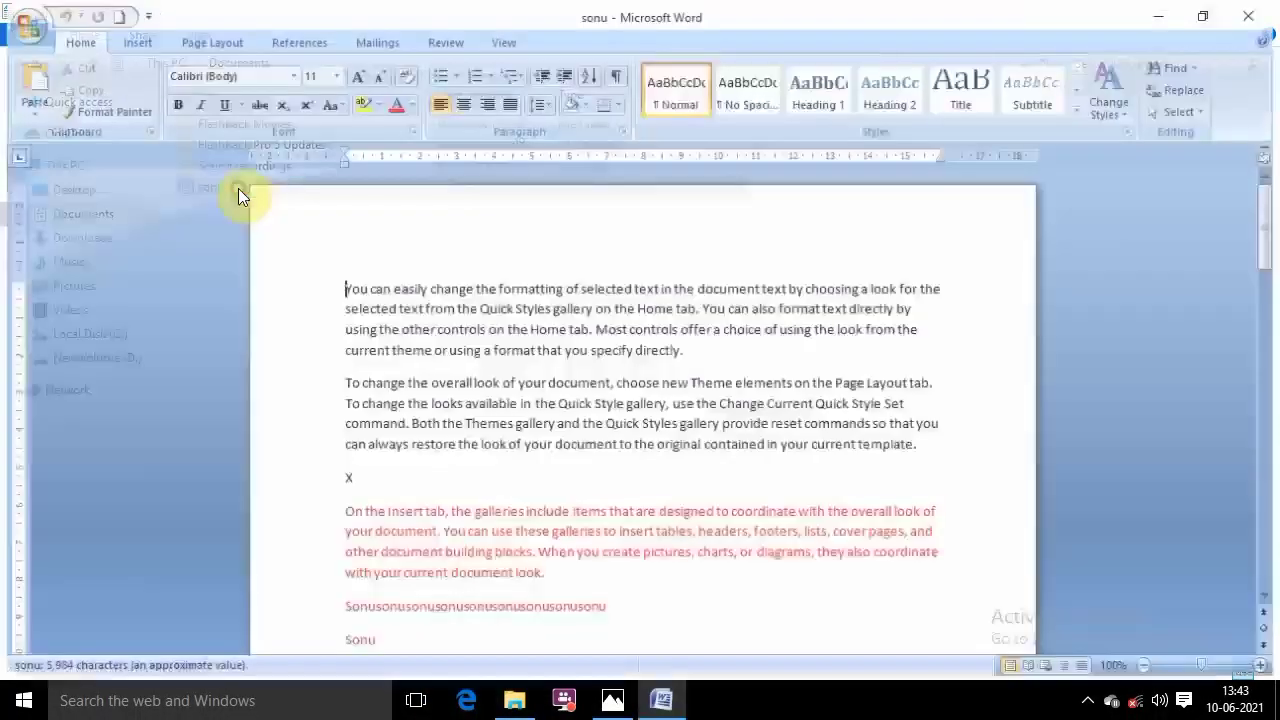
pyautogui.scroll(-2, 651, 380)
pyautogui.scroll(-1, 657, 380)
# Add an 'Alt + F4' line beneath the X line in the sonu document
pyautogui.scroll(3, 665, 380)
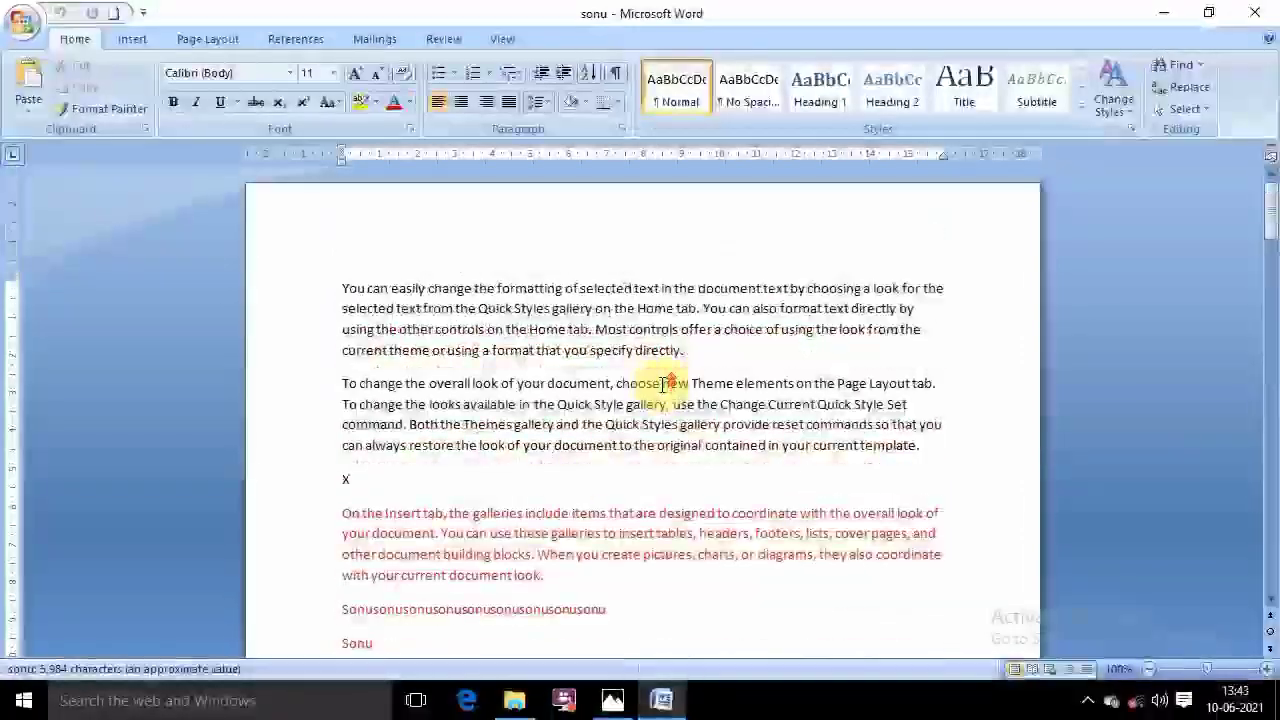
pyautogui.click(463, 483)
pyautogui.press('Return')
pyautogui.write('c')
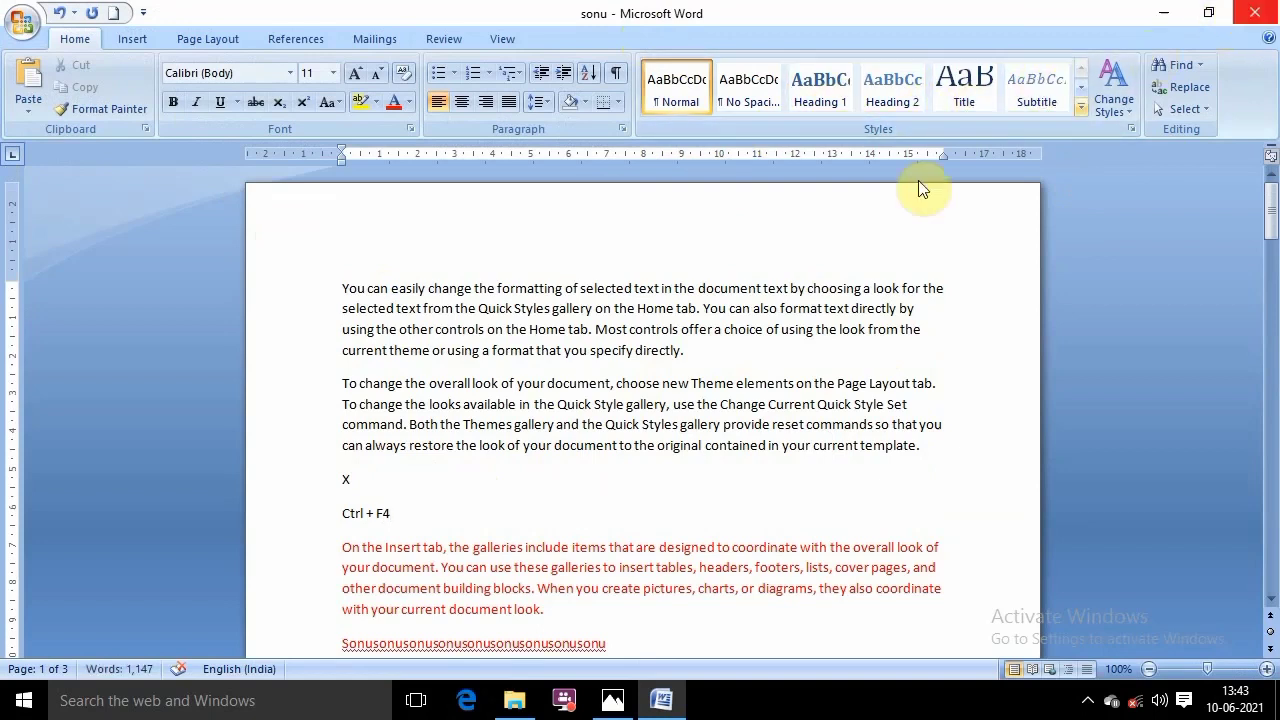
pyautogui.moveTo(405, 521); pyautogui.dragTo(341, 522)
pyautogui.write('Alt')
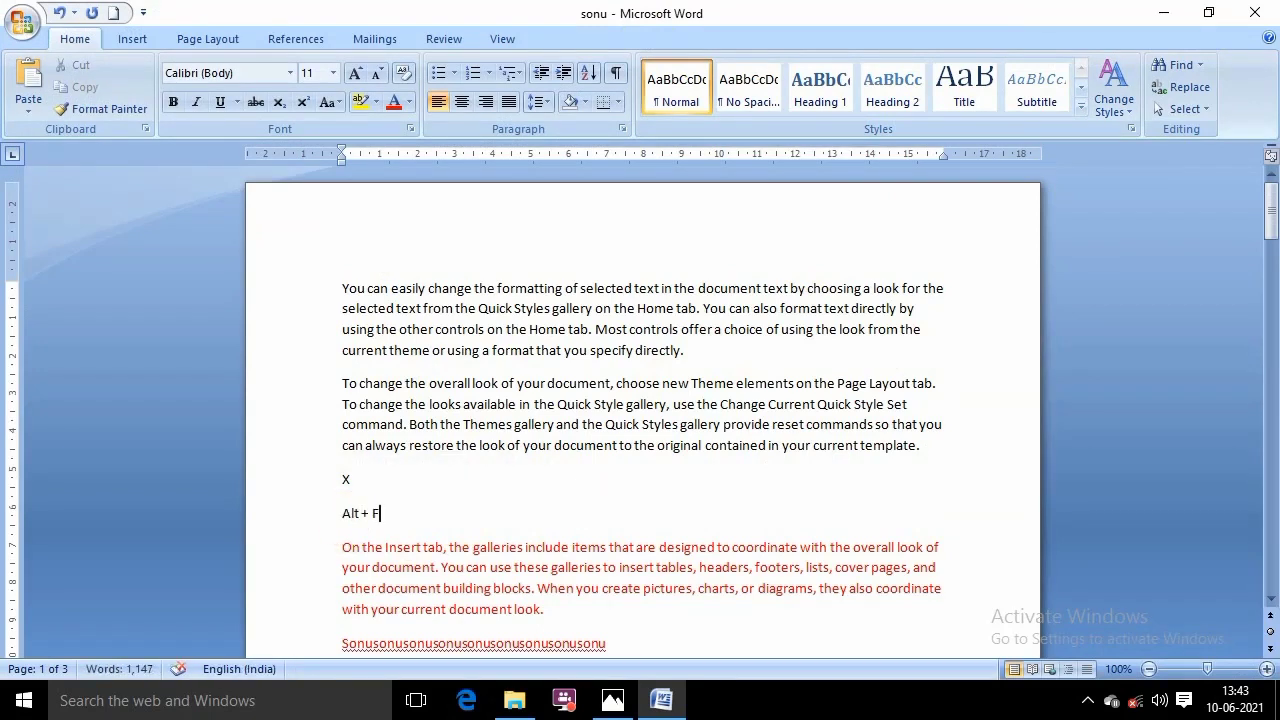
pyautogui.moveTo(405, 513); pyautogui.dragTo(298, 523)
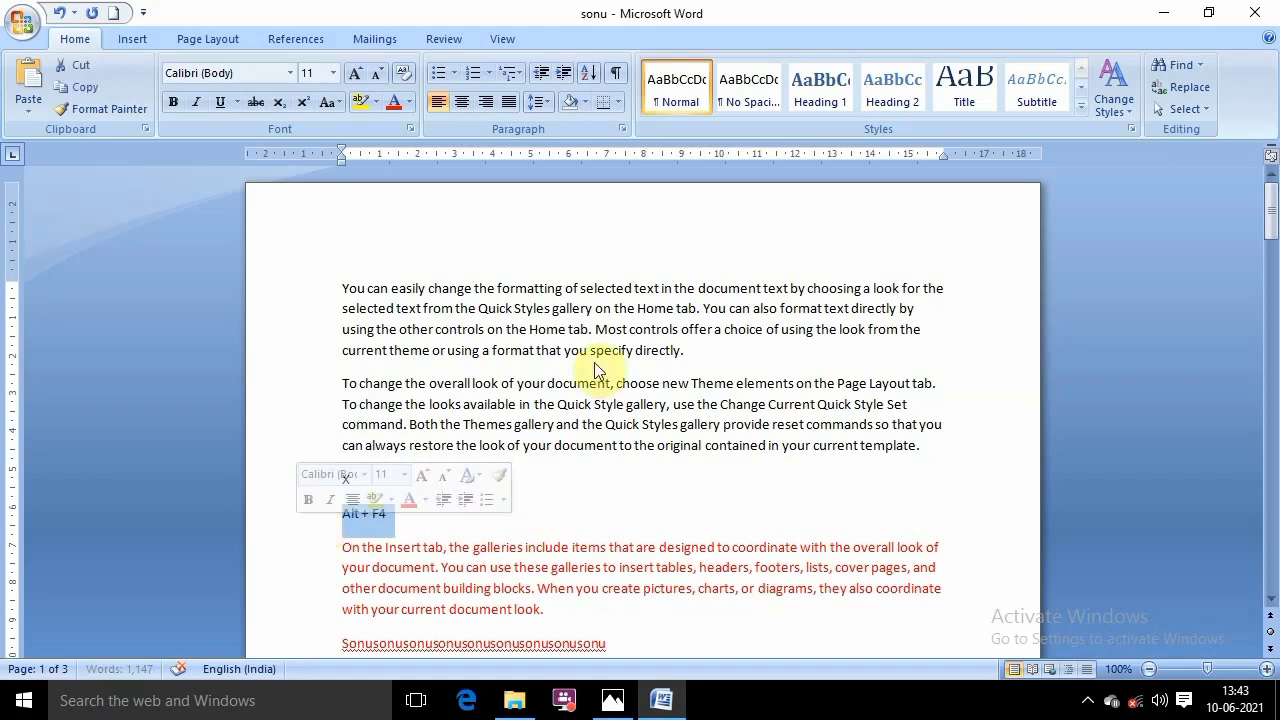
# Check the shortcut image, close Word and the Documents folder with Alt+F4, and refresh the desktop
pyautogui.click(613, 700)
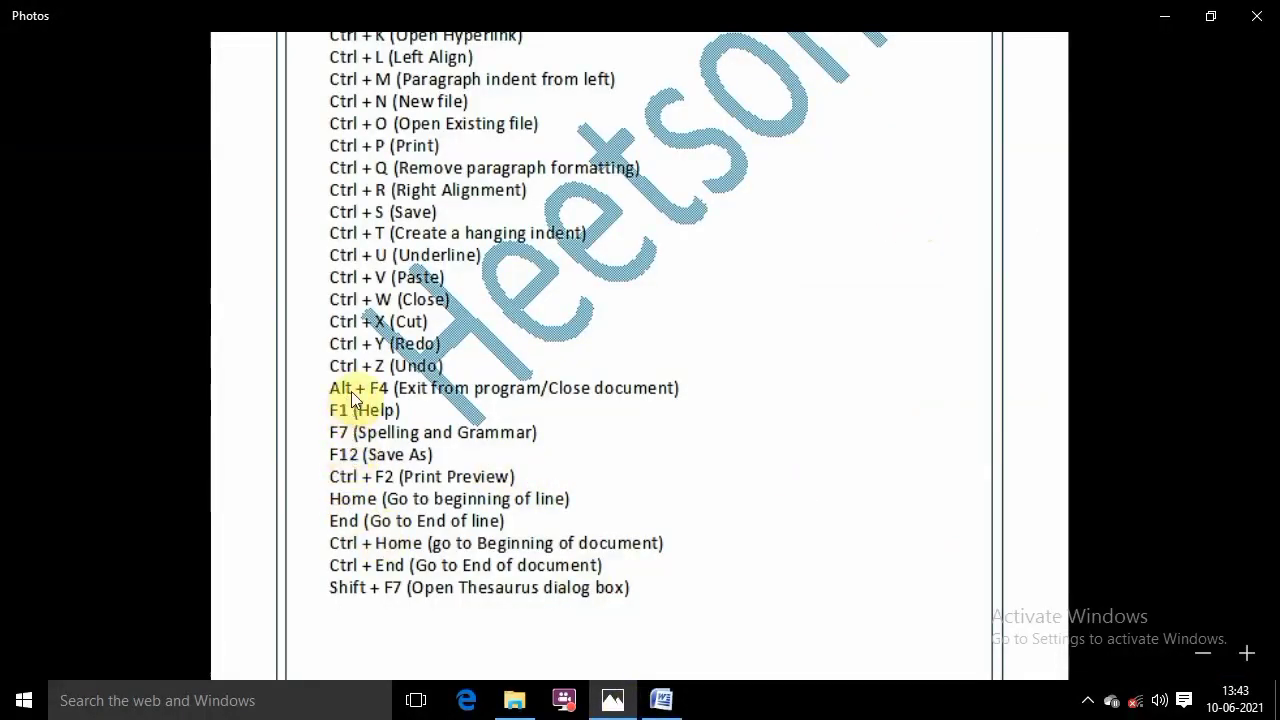
pyautogui.click(1172, 18)
pyautogui.hotkey('alt', 'F4')
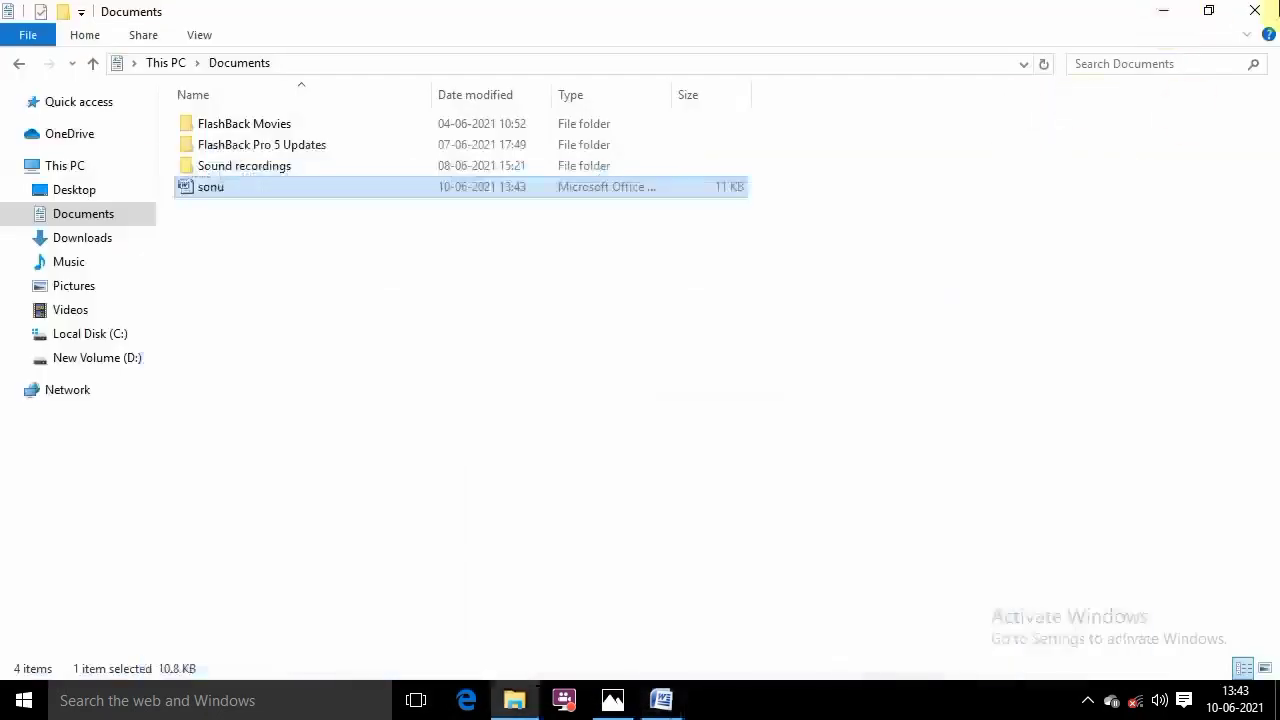
pyautogui.hotkey('alt', 'F4')
pyautogui.rightClick(910, 118)
pyautogui.click(954, 177)
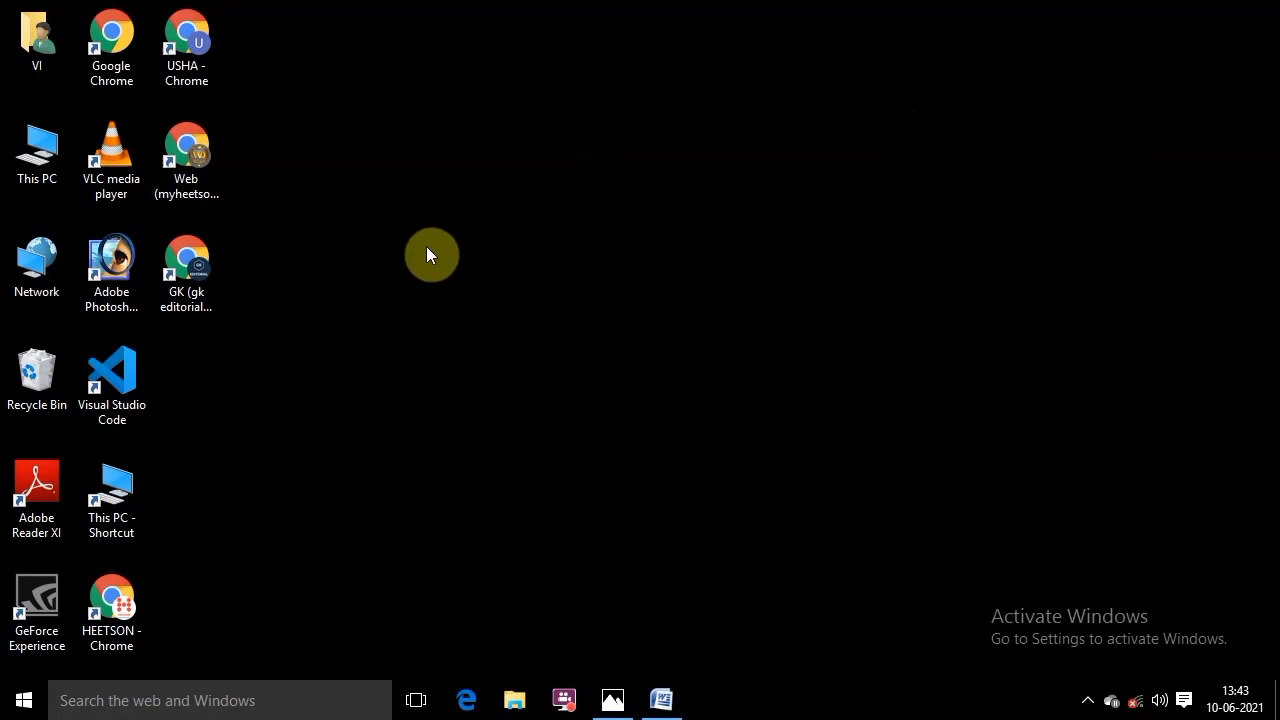
pyautogui.hotkey('alt', 'F4')
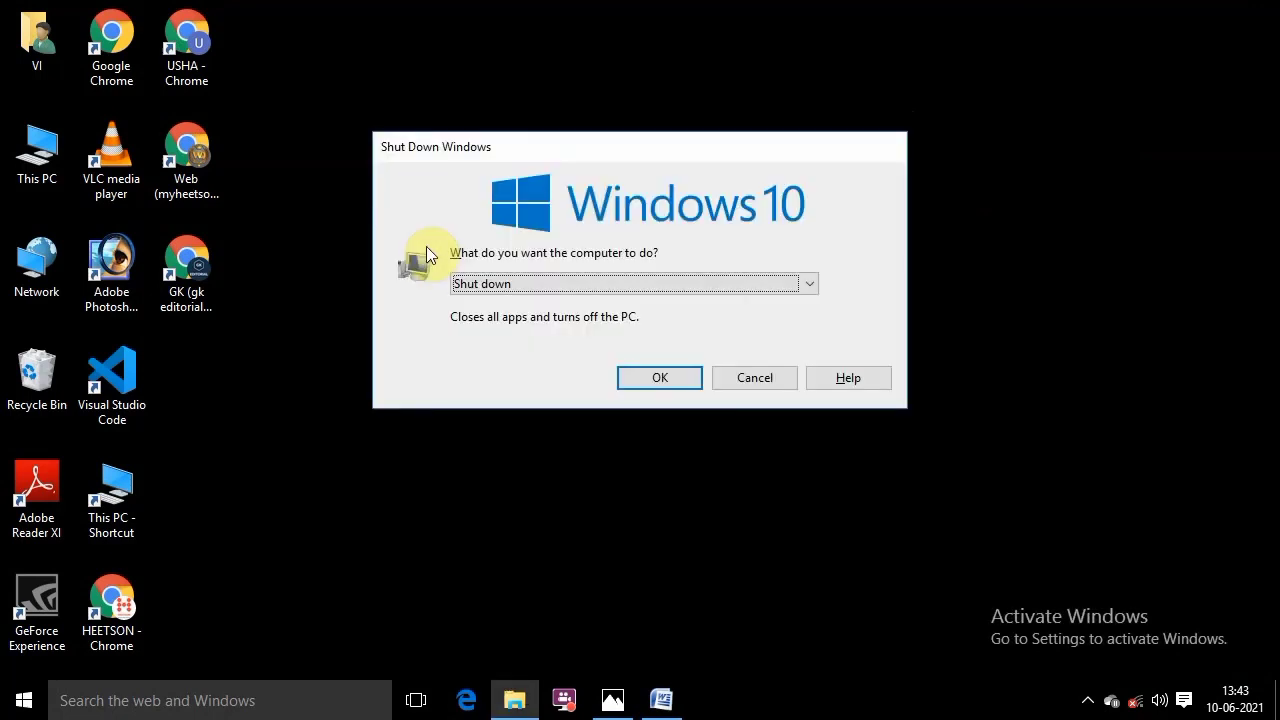
pyautogui.click(809, 283)
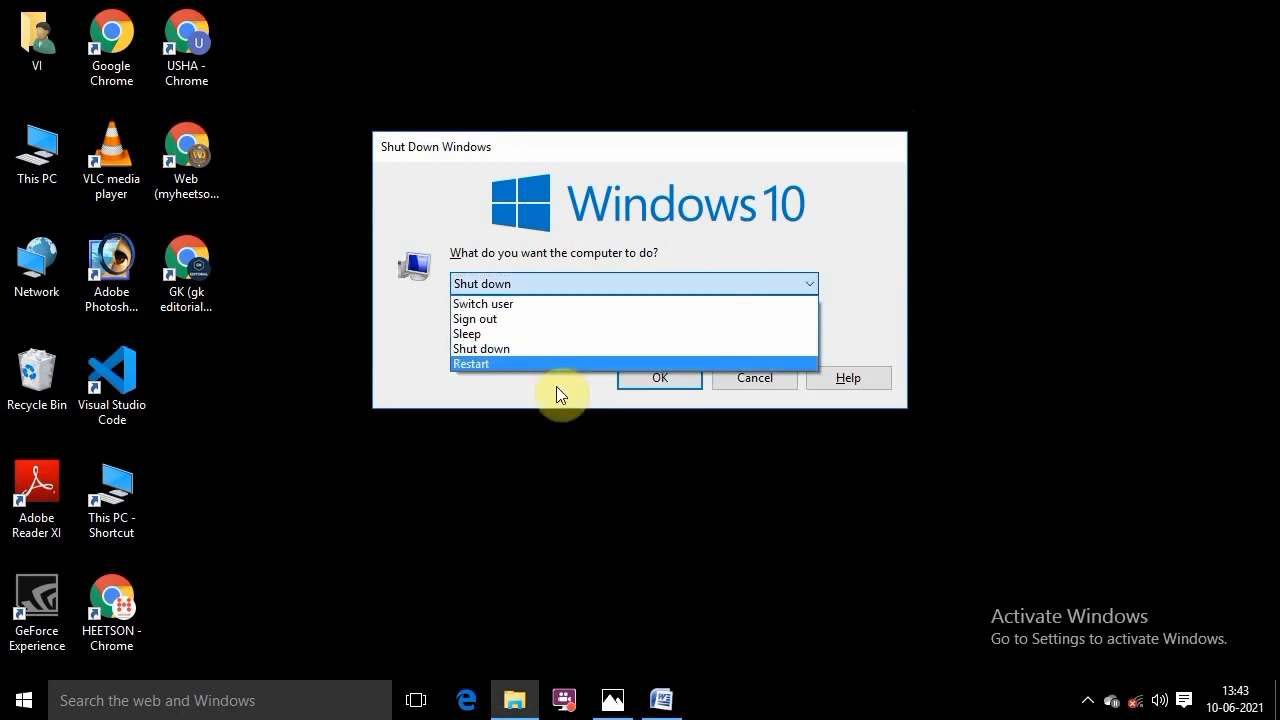
pyautogui.press('Escape')
pyautogui.press('Escape')
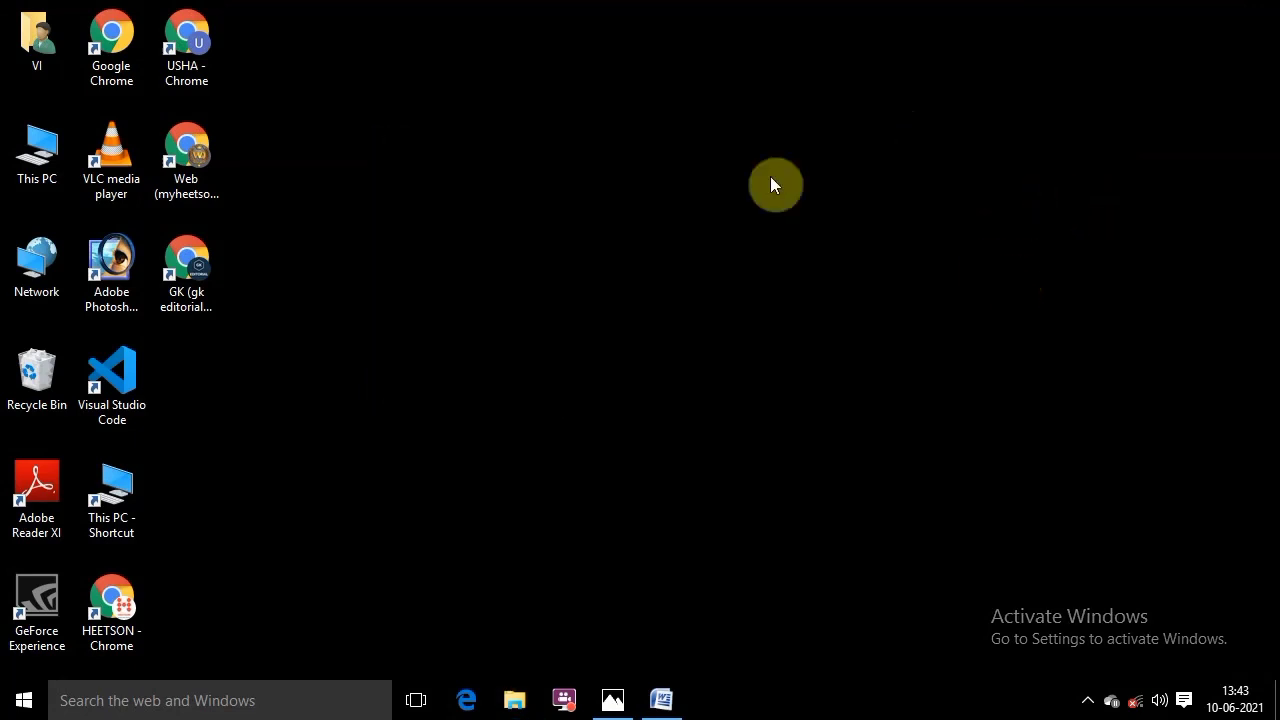
# Refresh the desktop, view the shortcut-key image in Photos, and return to the sonu document
pyautogui.rightClick(720, 140)
pyautogui.click(757, 198)
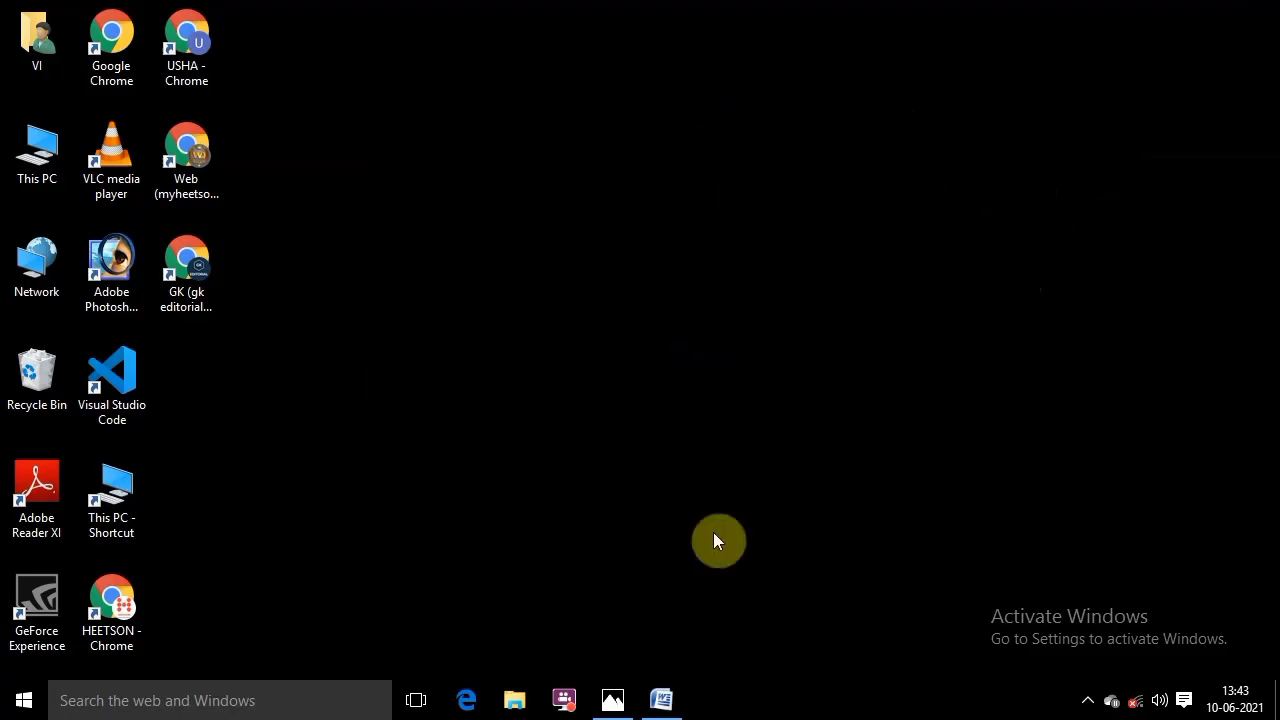
pyautogui.click(662, 705)
pyautogui.click(612, 700)
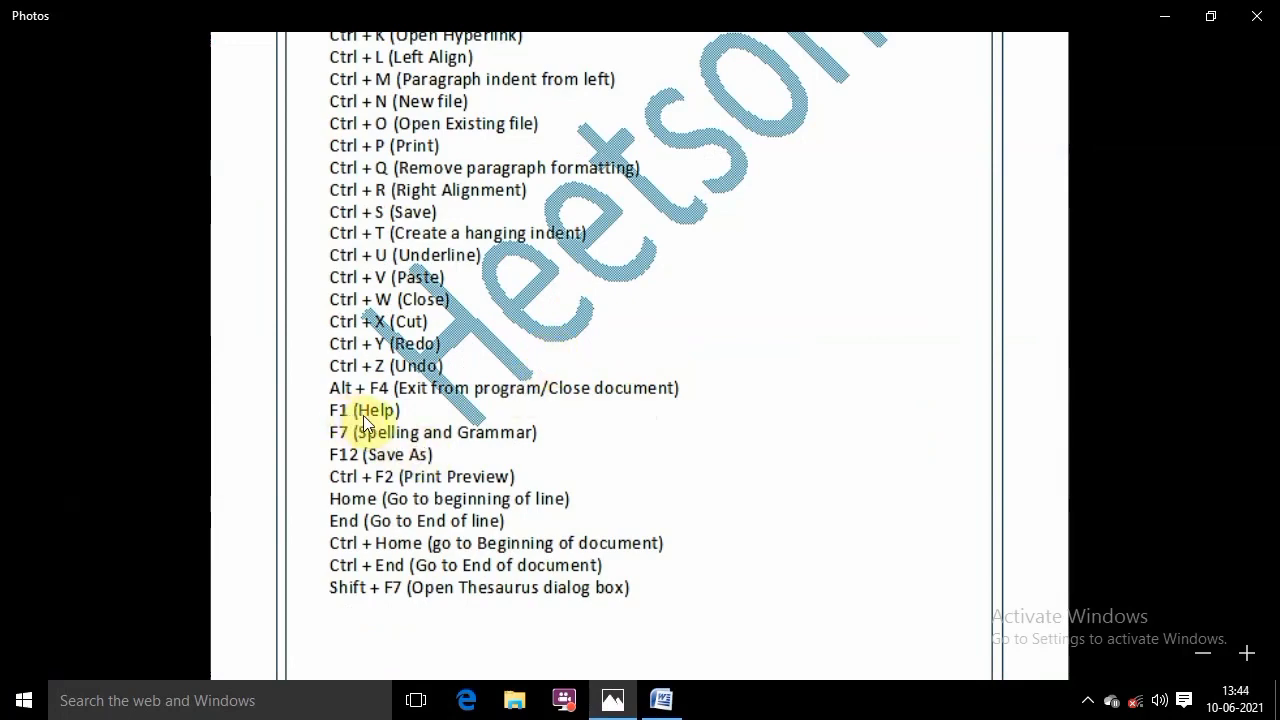
pyautogui.click(660, 703)
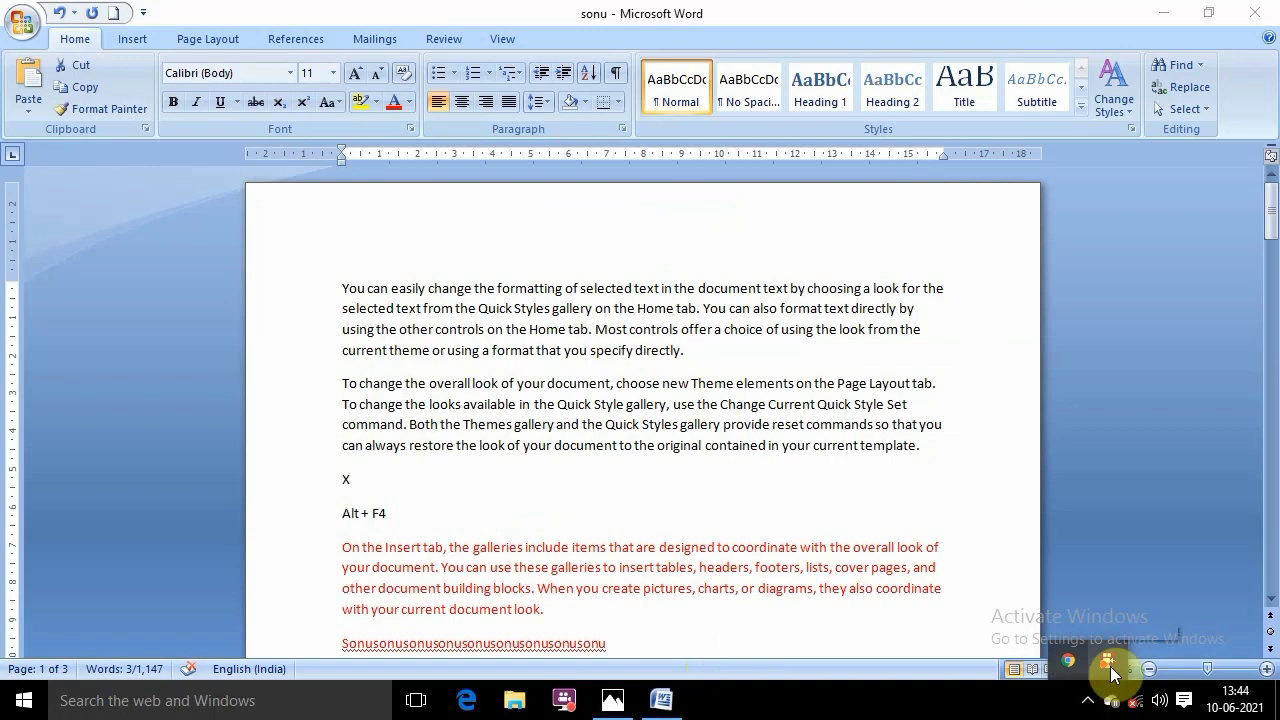
# Open Word Help with F1, view the Mail merge topic, and close Help
pyautogui.hotkey('shift', 'Down')
pyautogui.click(423, 481)
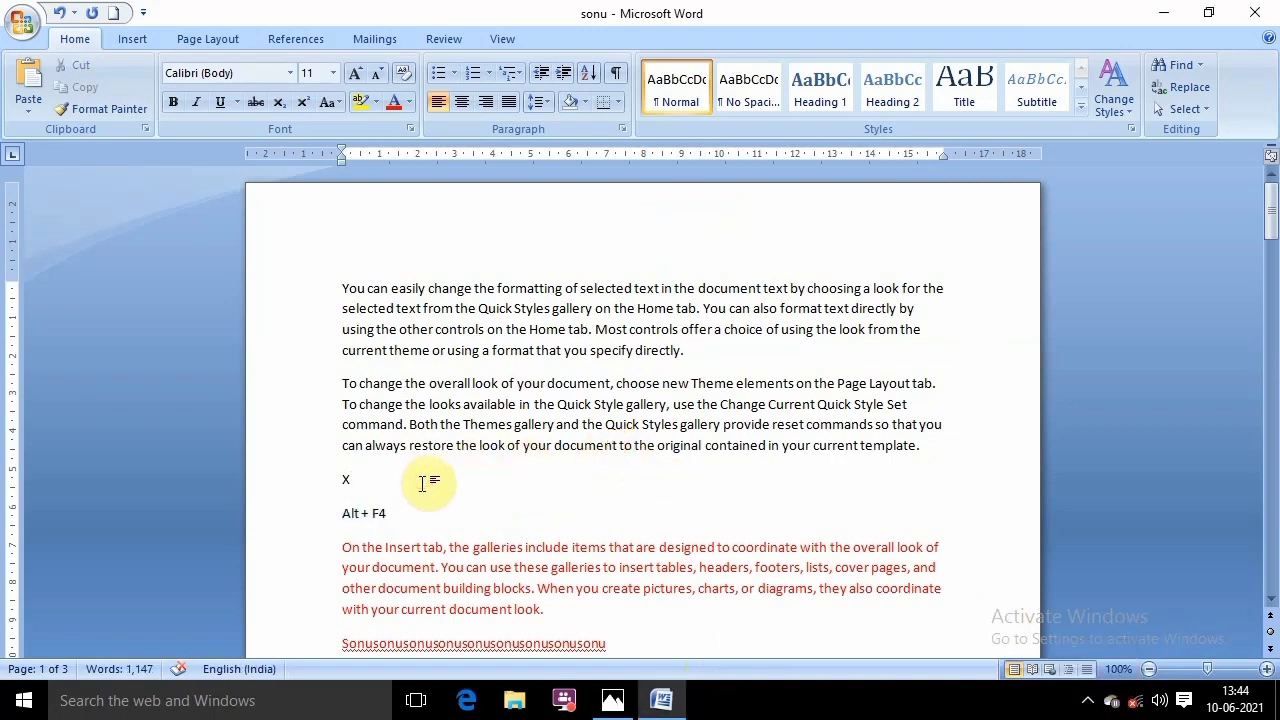
pyautogui.press('F1')
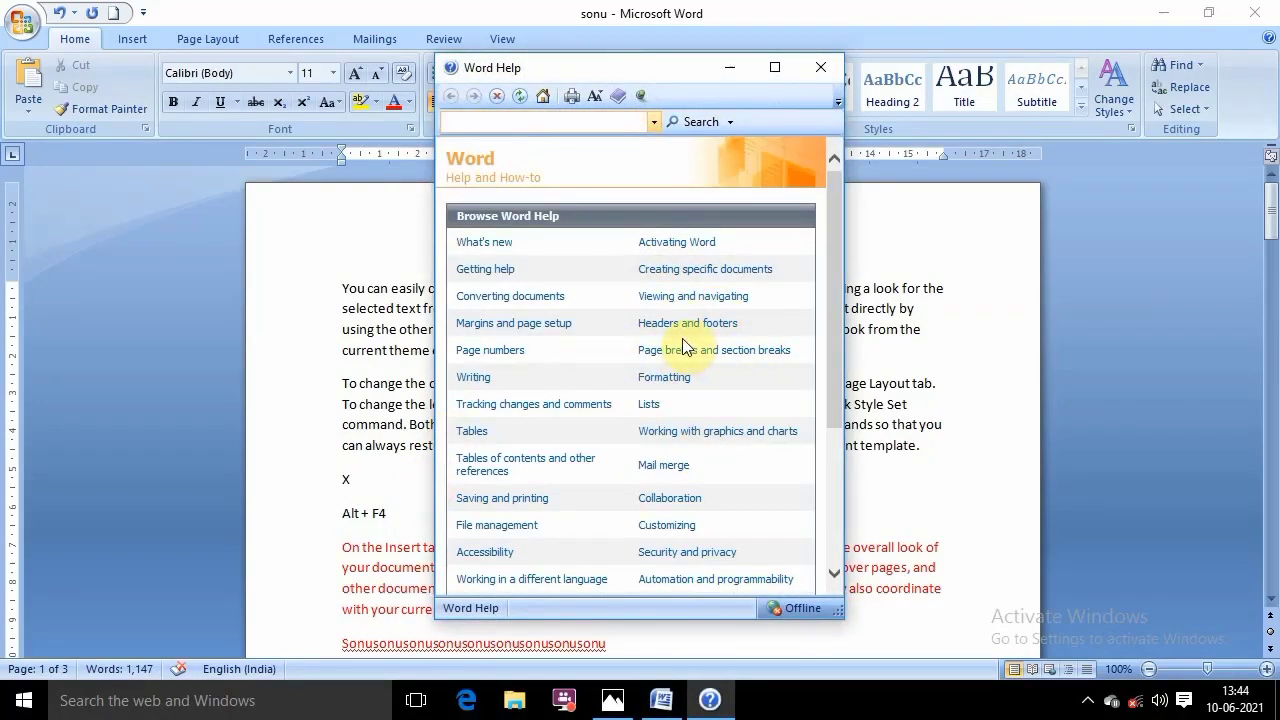
pyautogui.click(668, 466)
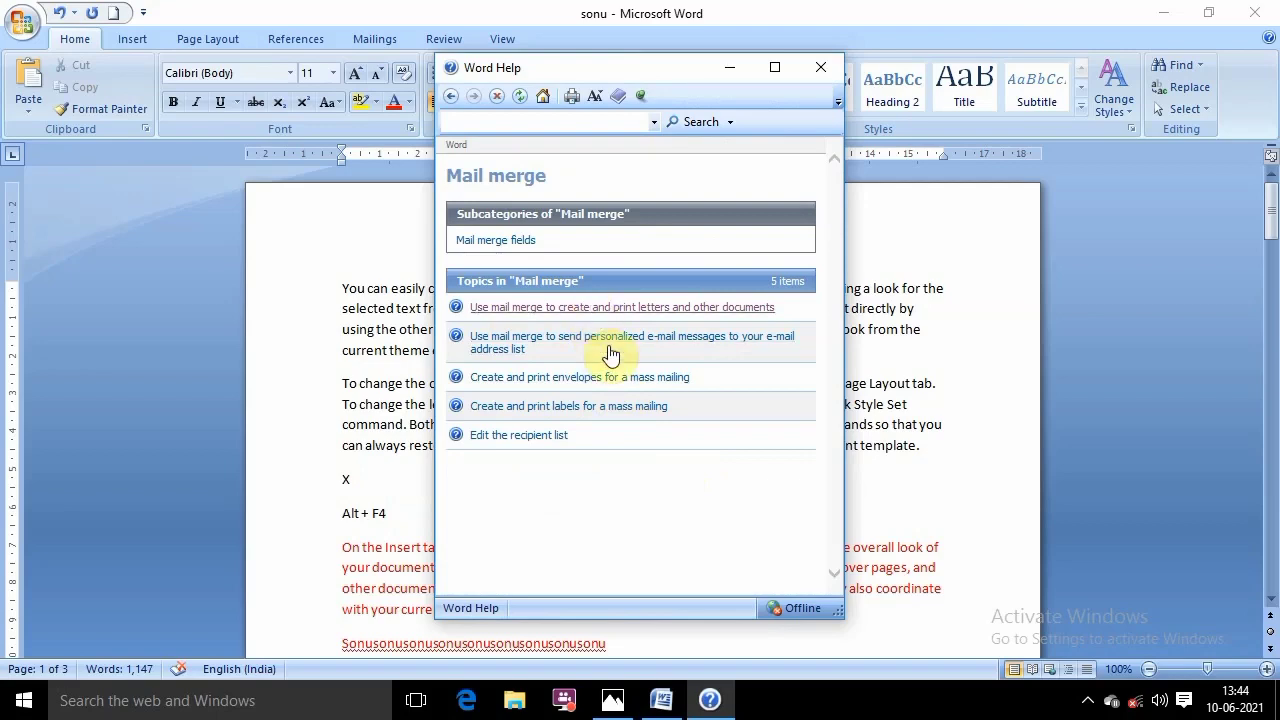
pyautogui.click(822, 70)
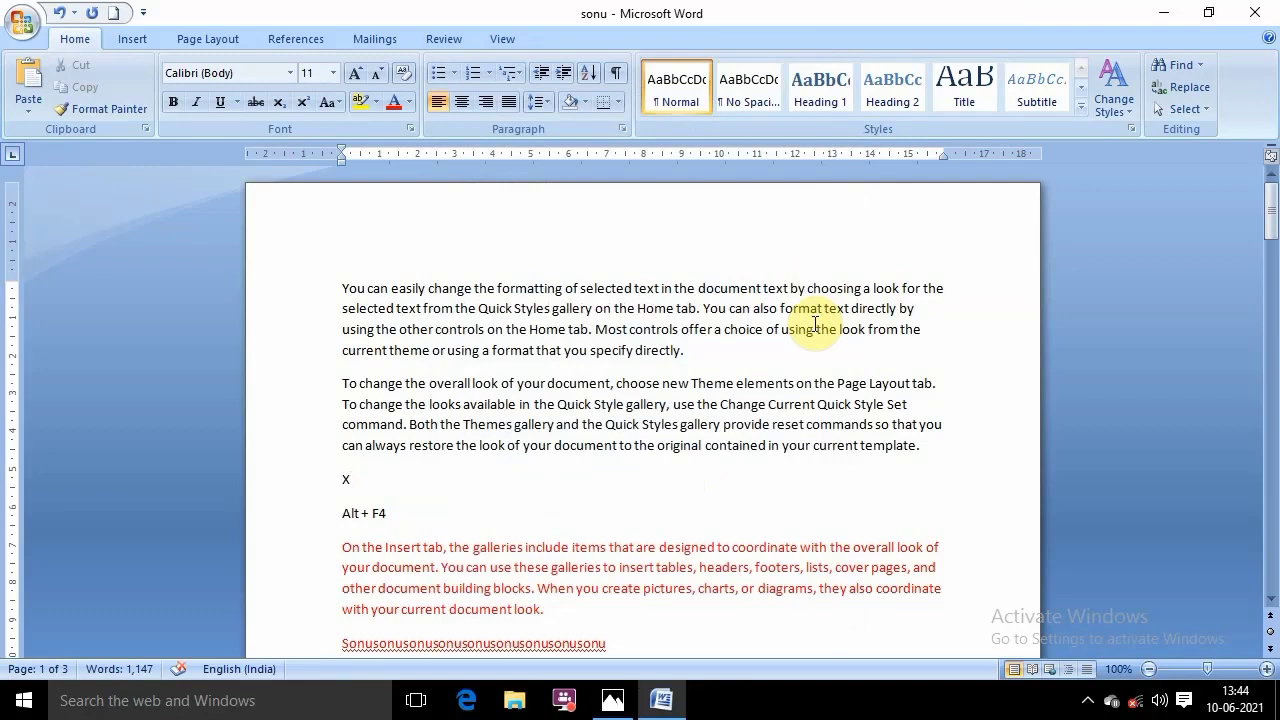
# Reopen Word Help from the ribbon Help button, close it, and show the shortcut image
pyautogui.click(1270, 40)
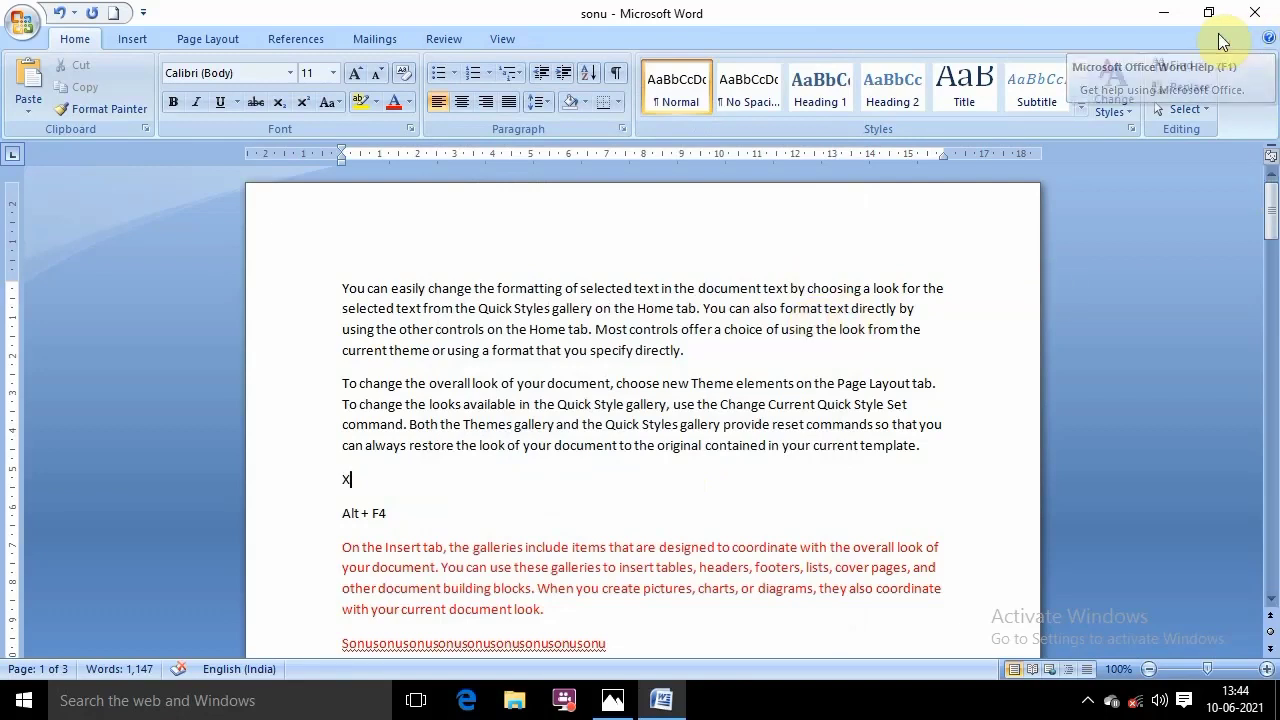
pyautogui.click(1270, 40)
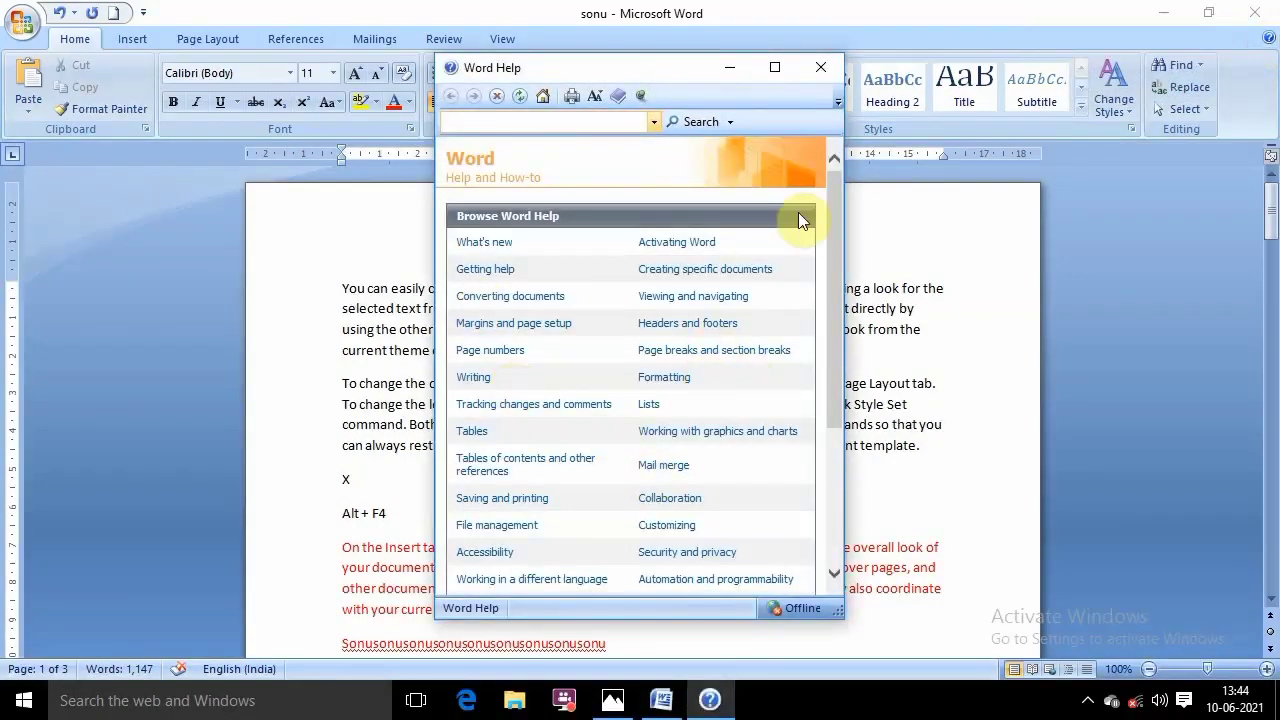
pyautogui.click(823, 70)
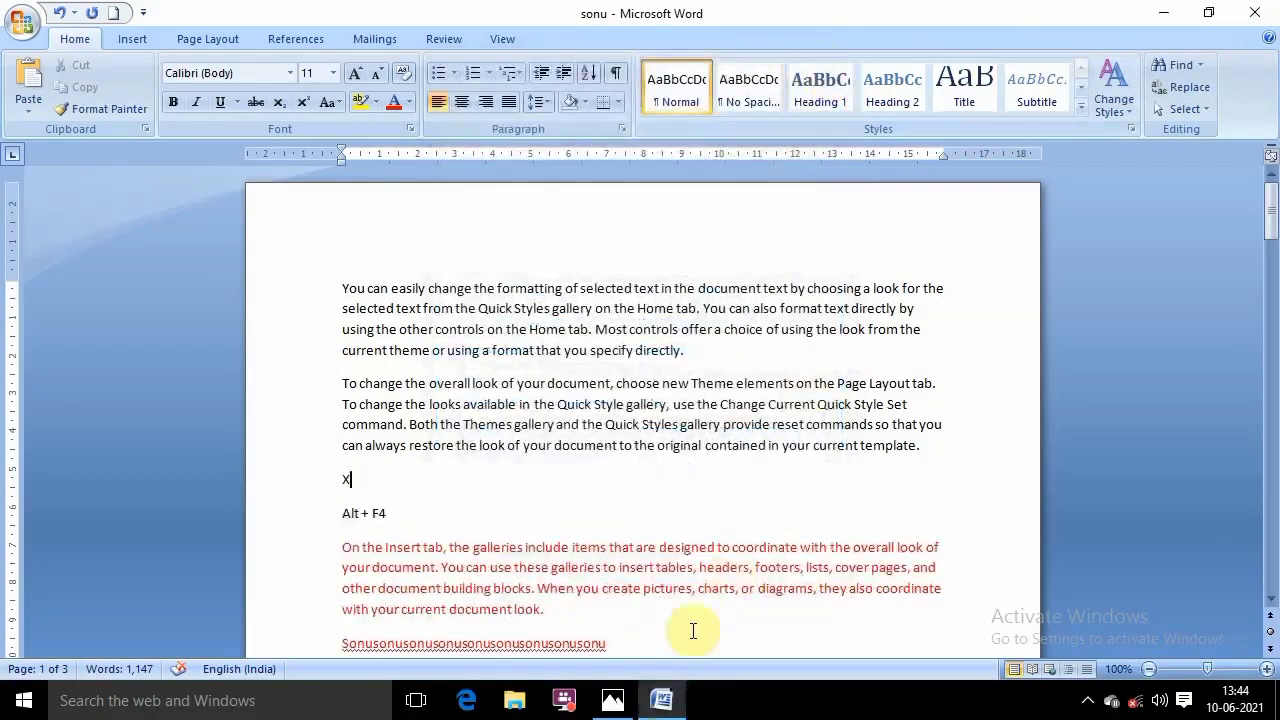
pyautogui.click(612, 700)
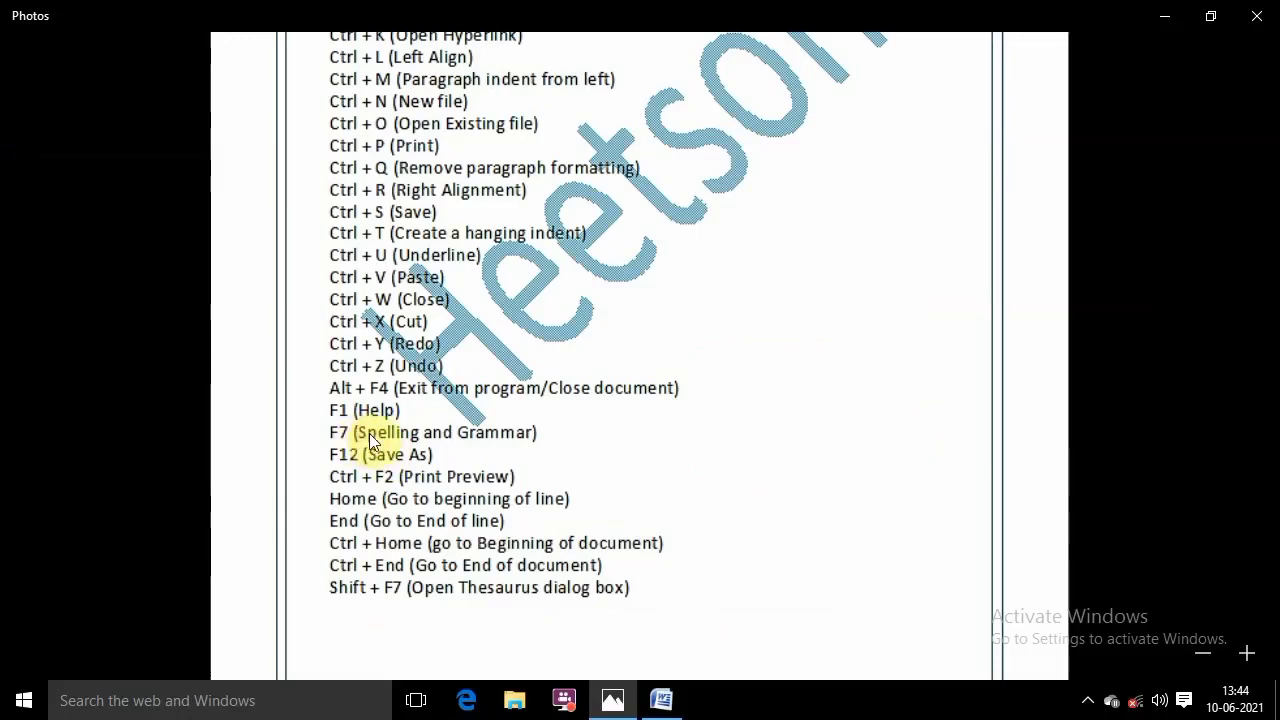
# Delete the text from 'can always restore' through 'Alt + F4' and add a misspelled 'Aple' line
pyautogui.click(661, 700)
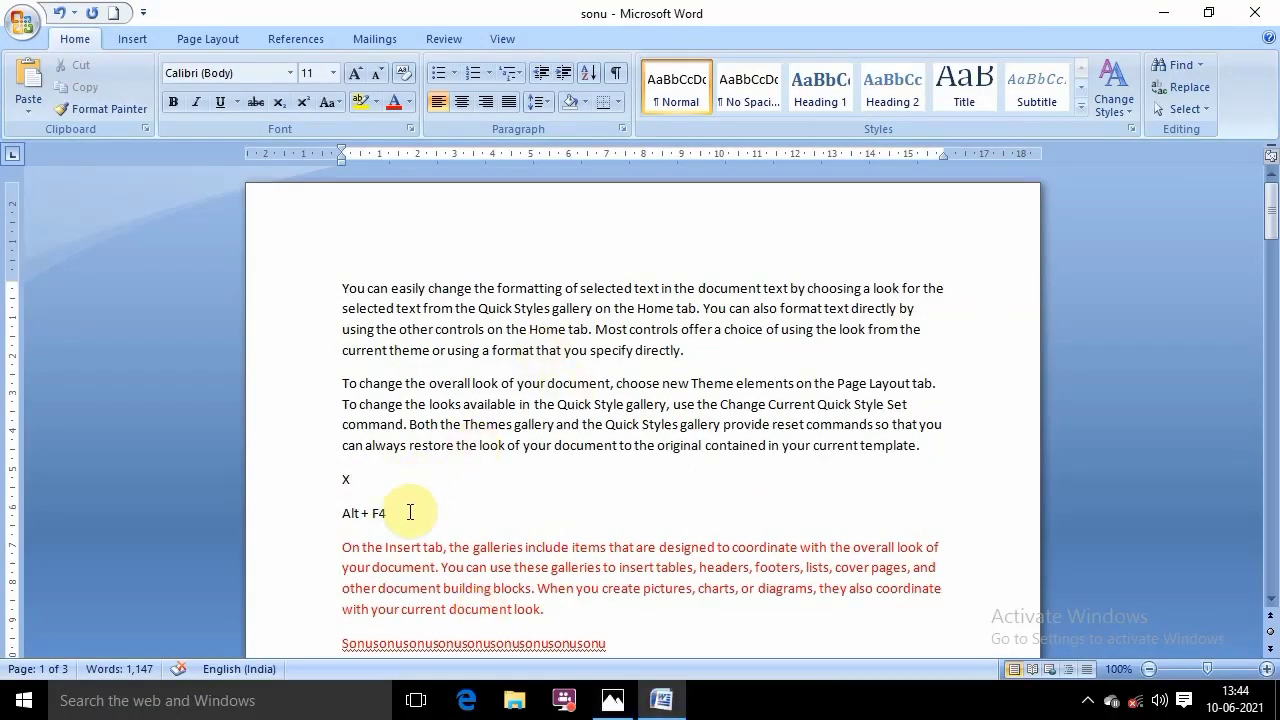
pyautogui.moveTo(405, 513); pyautogui.dragTo(332, 468)
pyautogui.press('Delete')
pyautogui.press('Return')
pyautogui.write('Aple')
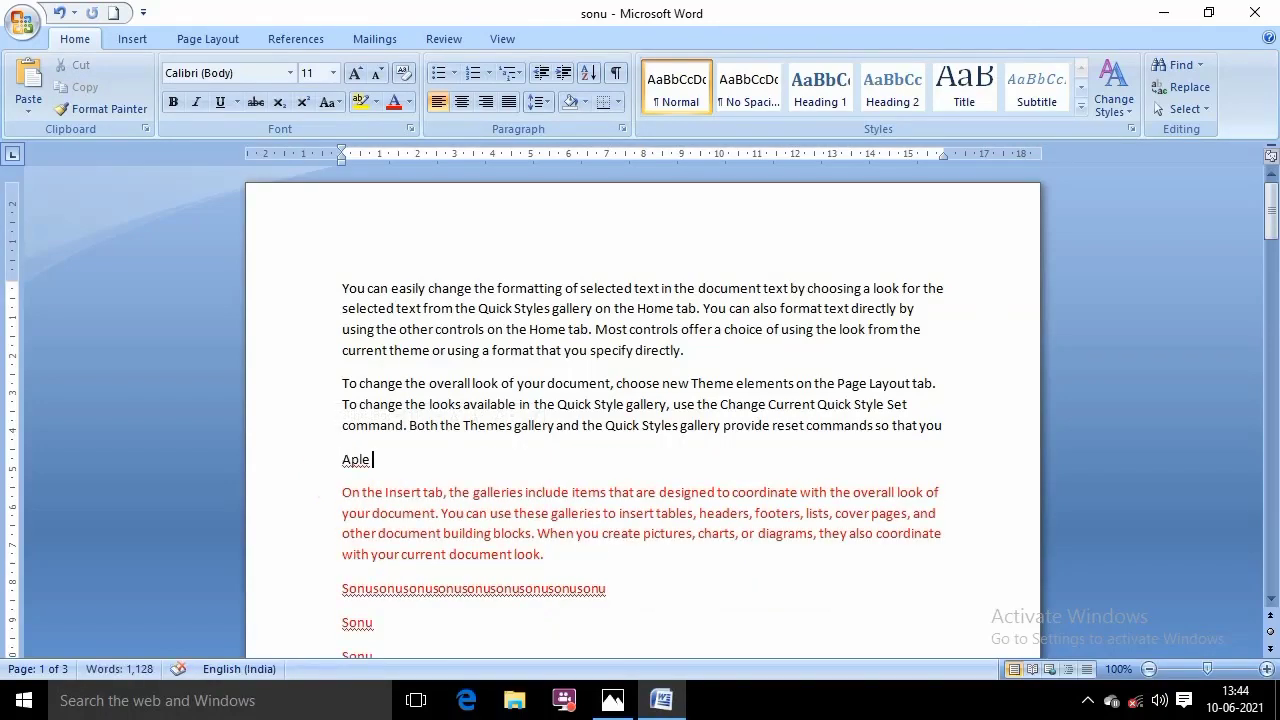
pyautogui.click(373, 459)
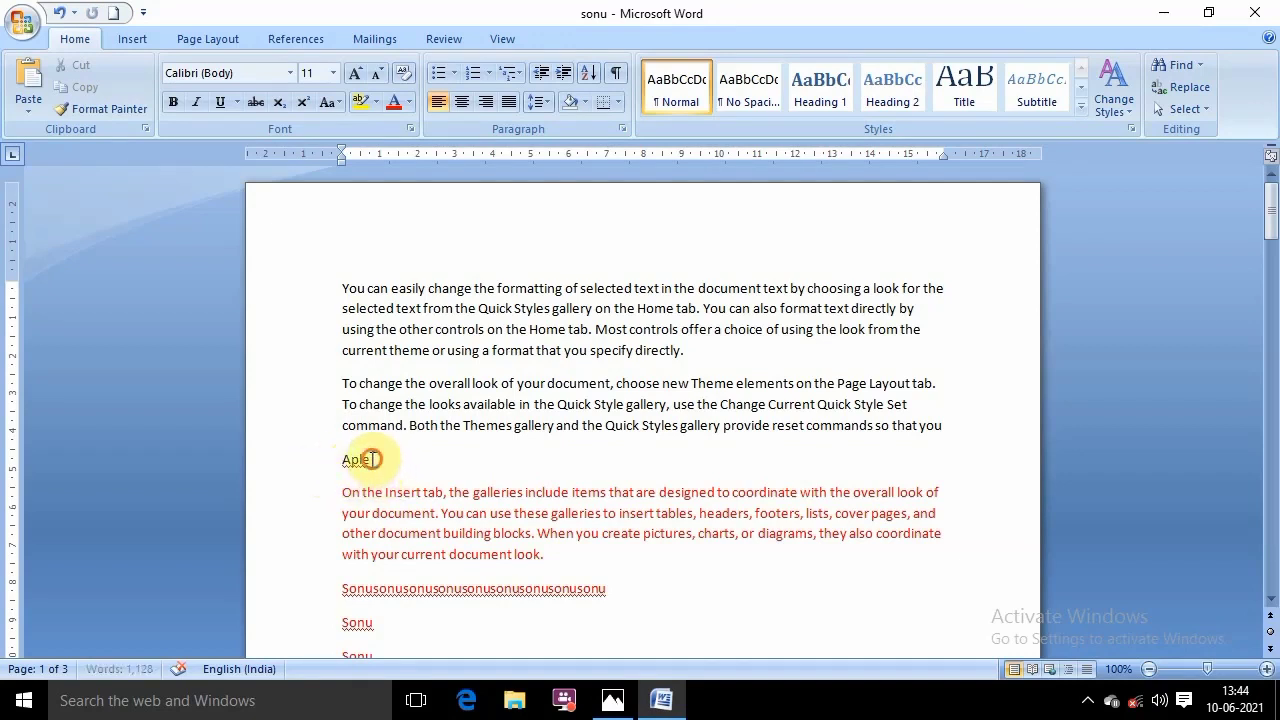
pyautogui.moveTo(373, 459); pyautogui.dragTo(342, 462)
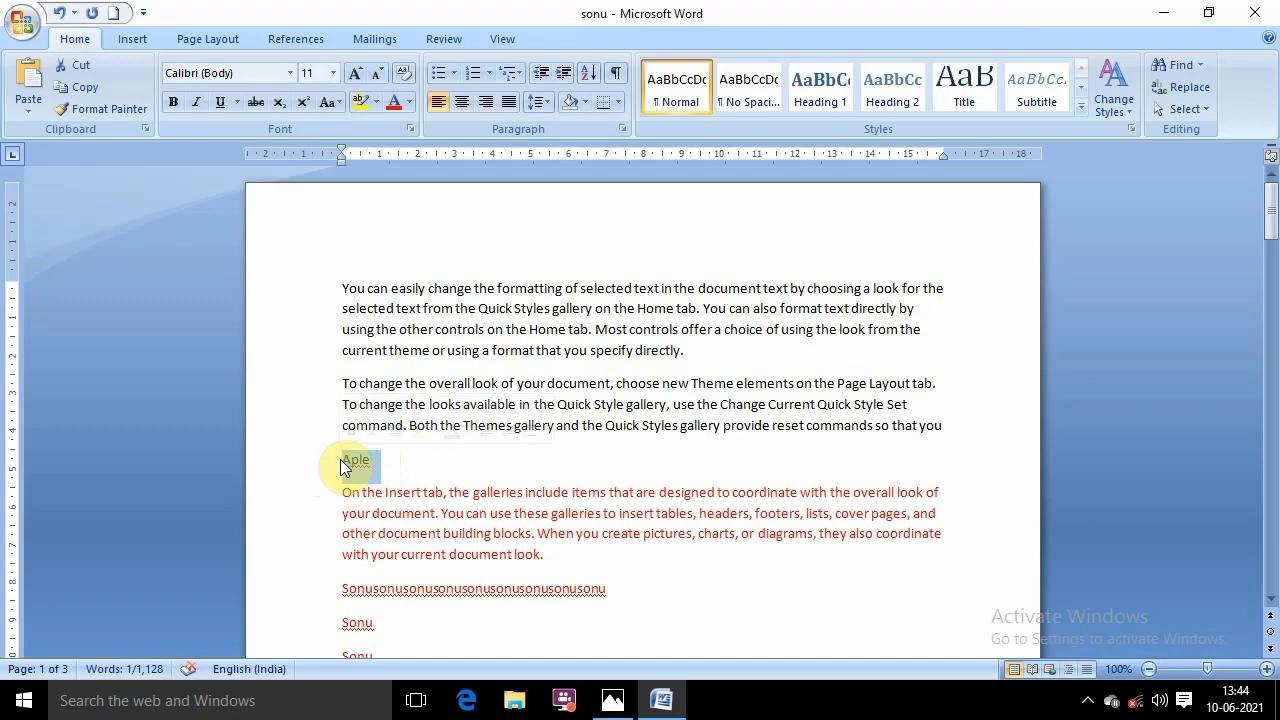
# Run the F7 spelling check and change 'Aple' to the suggested 'Apple'
pyautogui.press('F7')
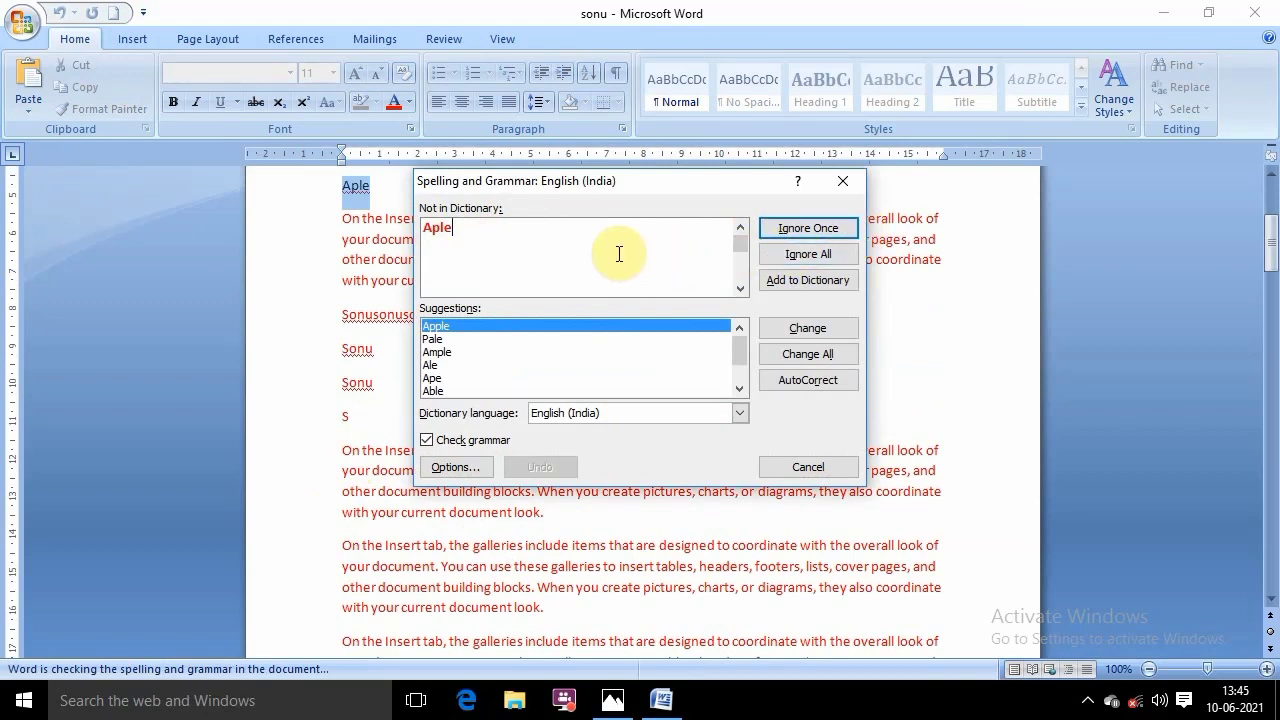
pyautogui.click(482, 240)
pyautogui.click(797, 331)
pyautogui.click(611, 397)
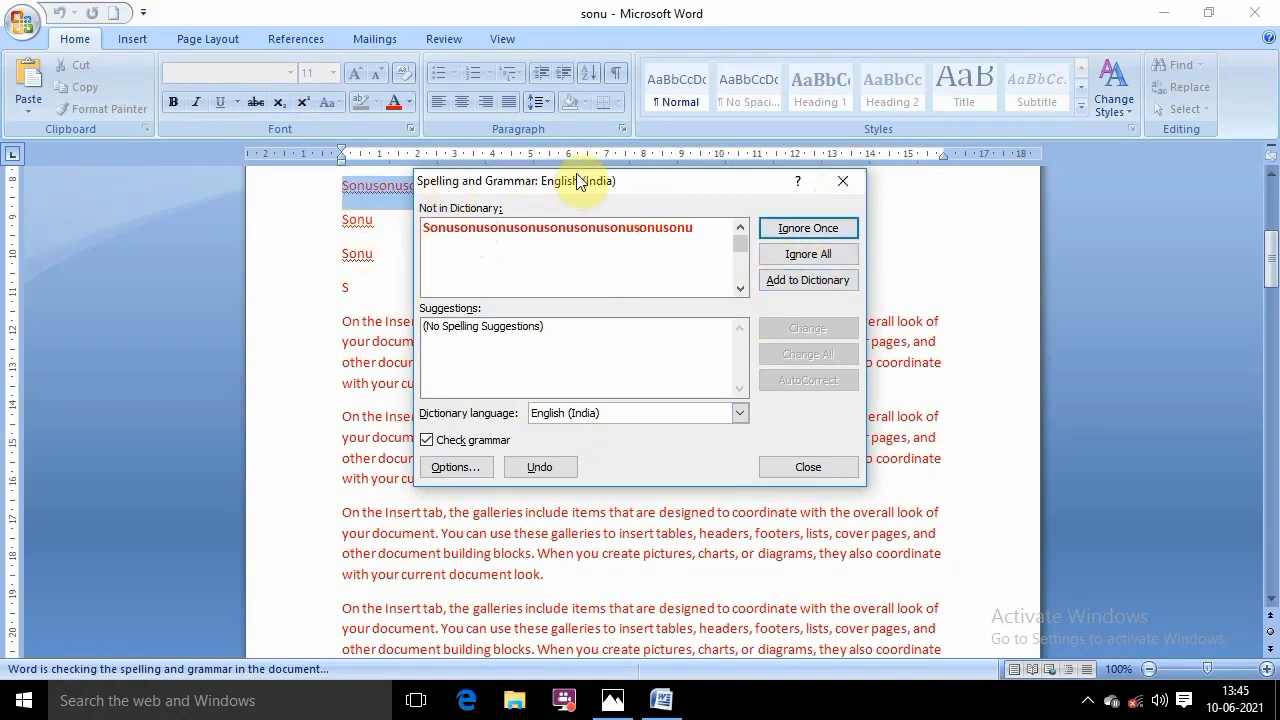
# Ignore each flagged Sonu word, including 'Sonusonu', and dismiss the check-complete message
pyautogui.moveTo(586, 178); pyautogui.dragTo(780, 220)
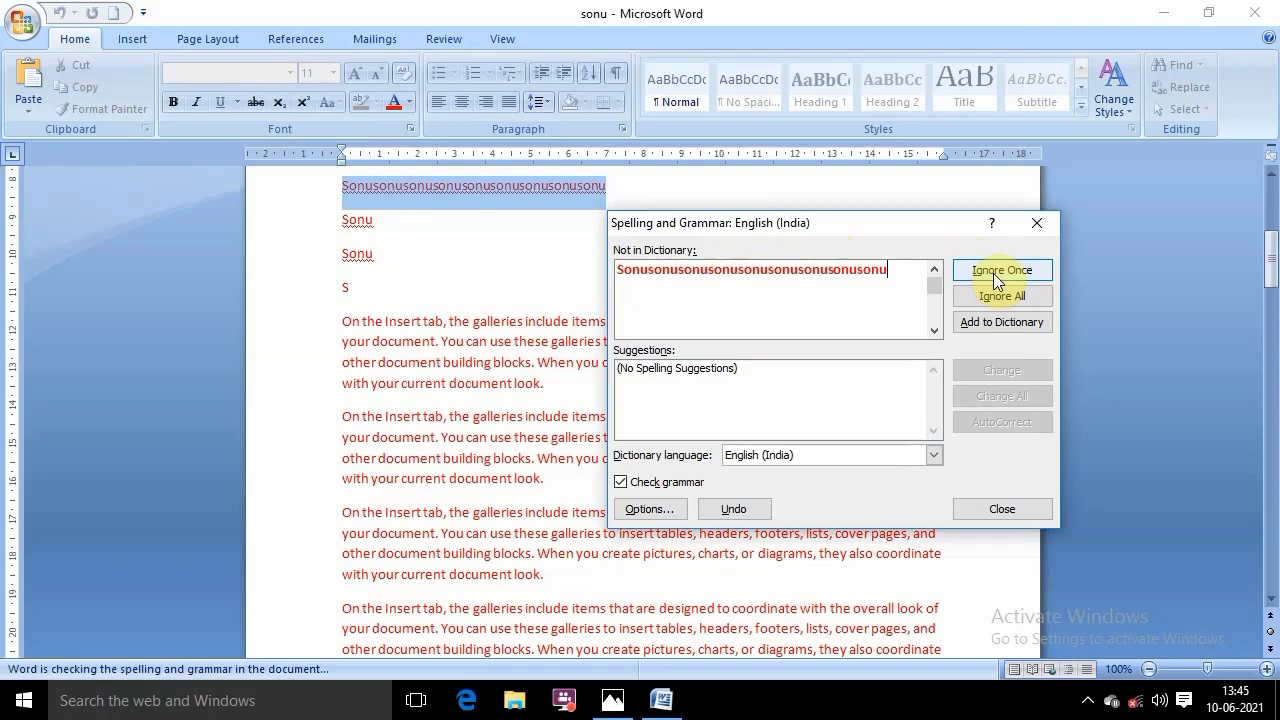
pyautogui.click(657, 370)
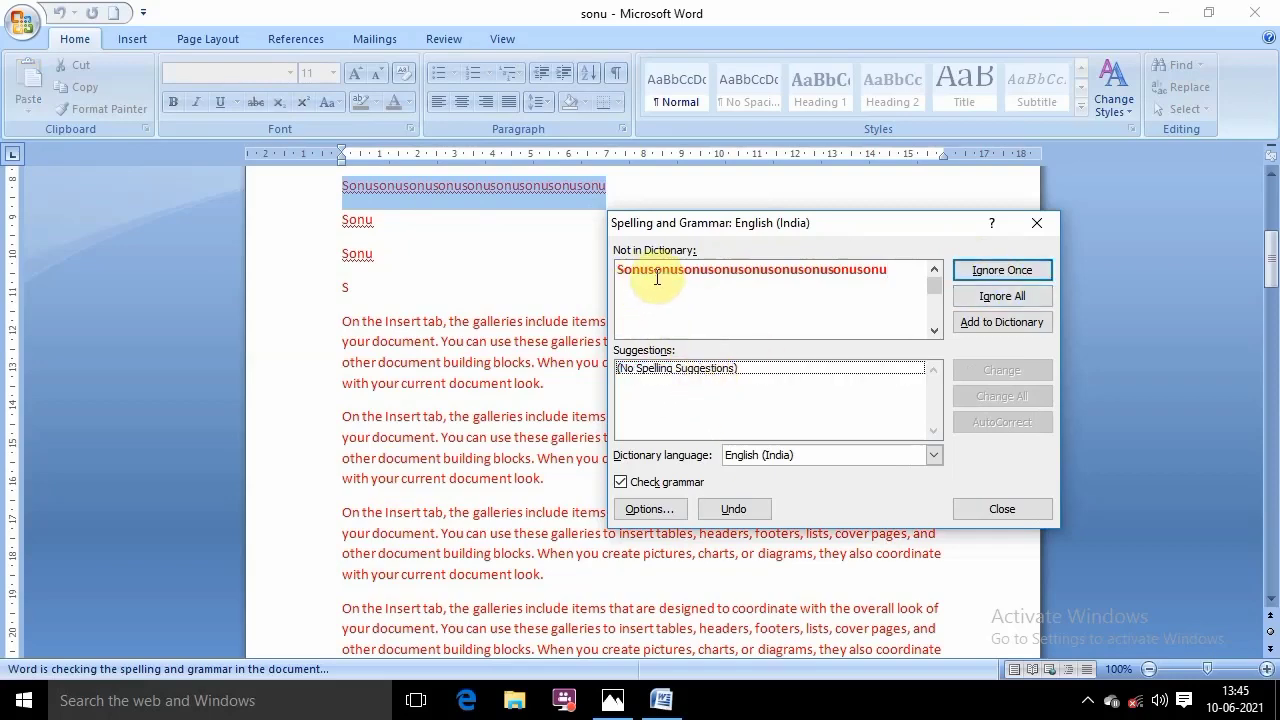
pyautogui.moveTo(645, 270); pyautogui.dragTo(786, 270)
pyautogui.click(757, 271)
pyautogui.click(1003, 276)
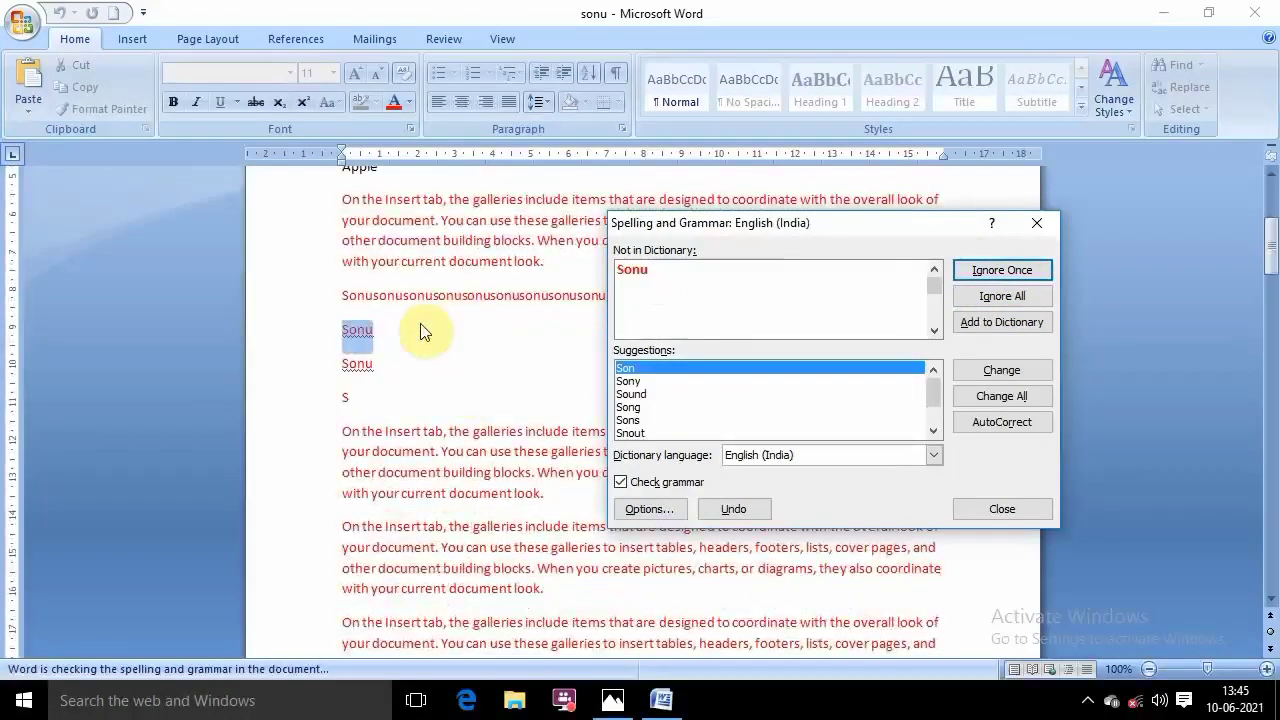
pyautogui.click(1002, 270)
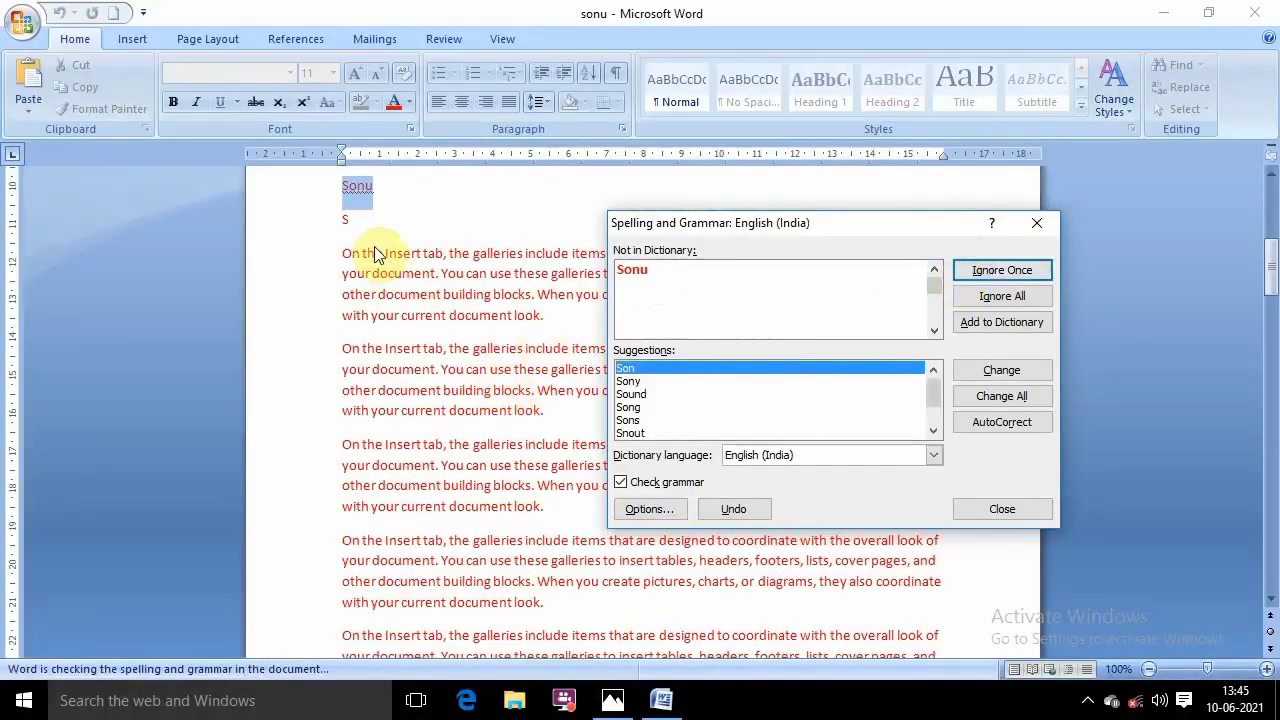
pyautogui.scroll(2, 470, 285)
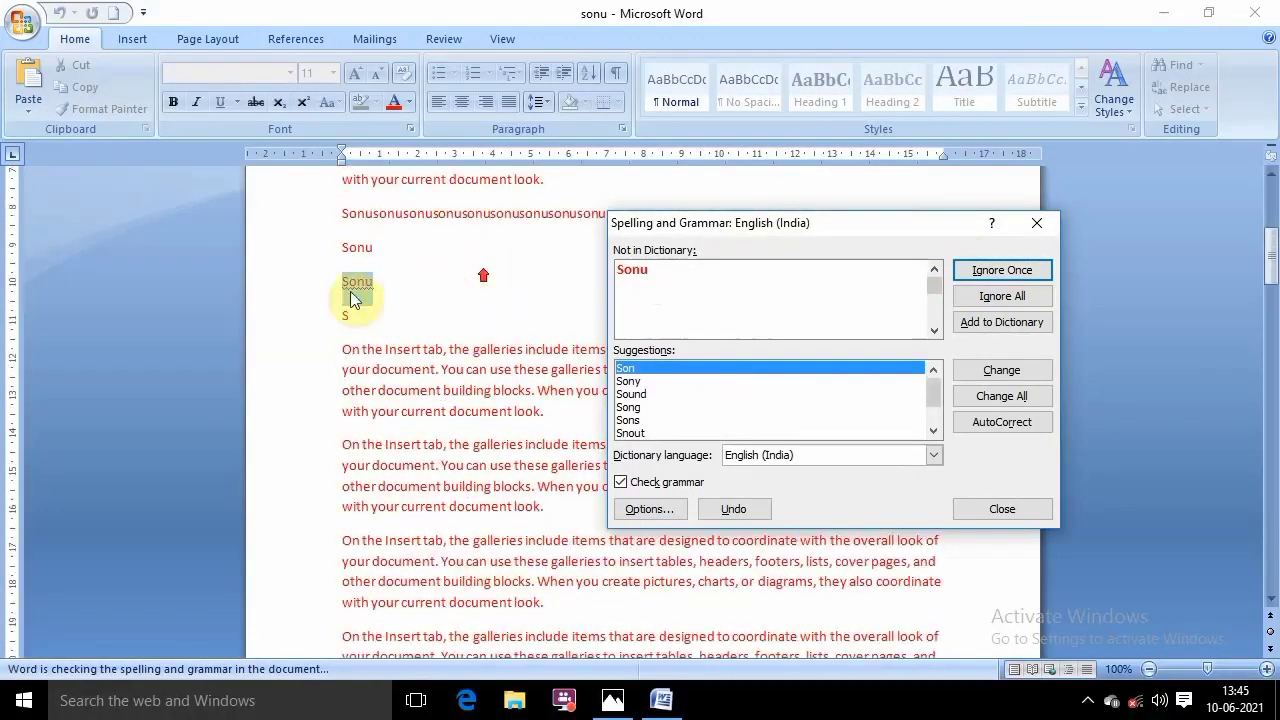
pyautogui.click(996, 272)
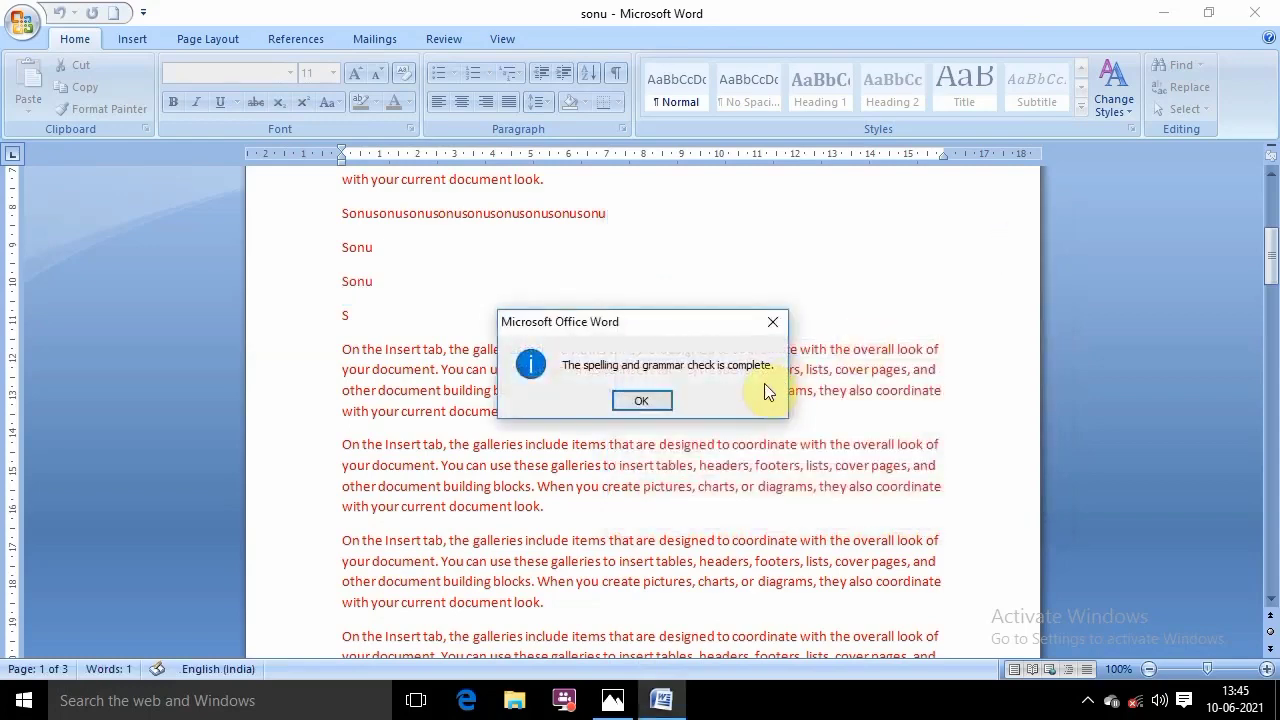
pyautogui.click(641, 400)
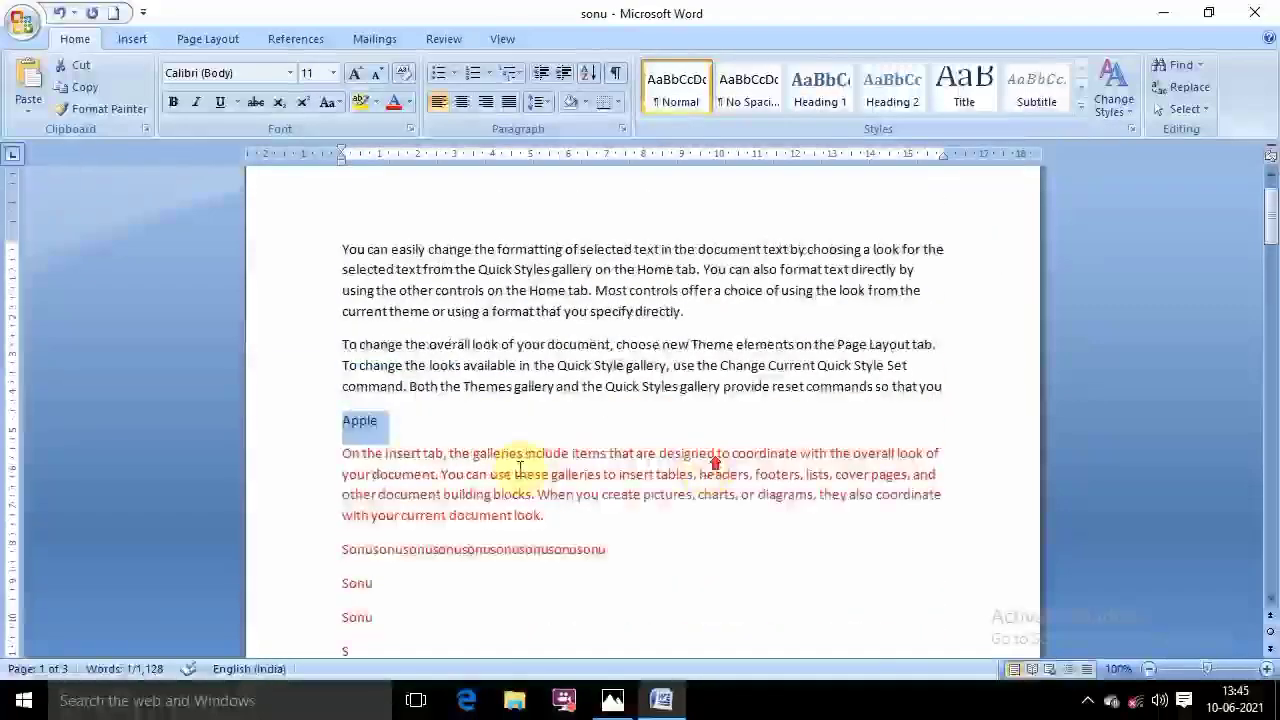
# Type 'F7' after Apple, glance at the shortcut image, and save the sonu document with Ctrl+S
pyautogui.click(380, 430)
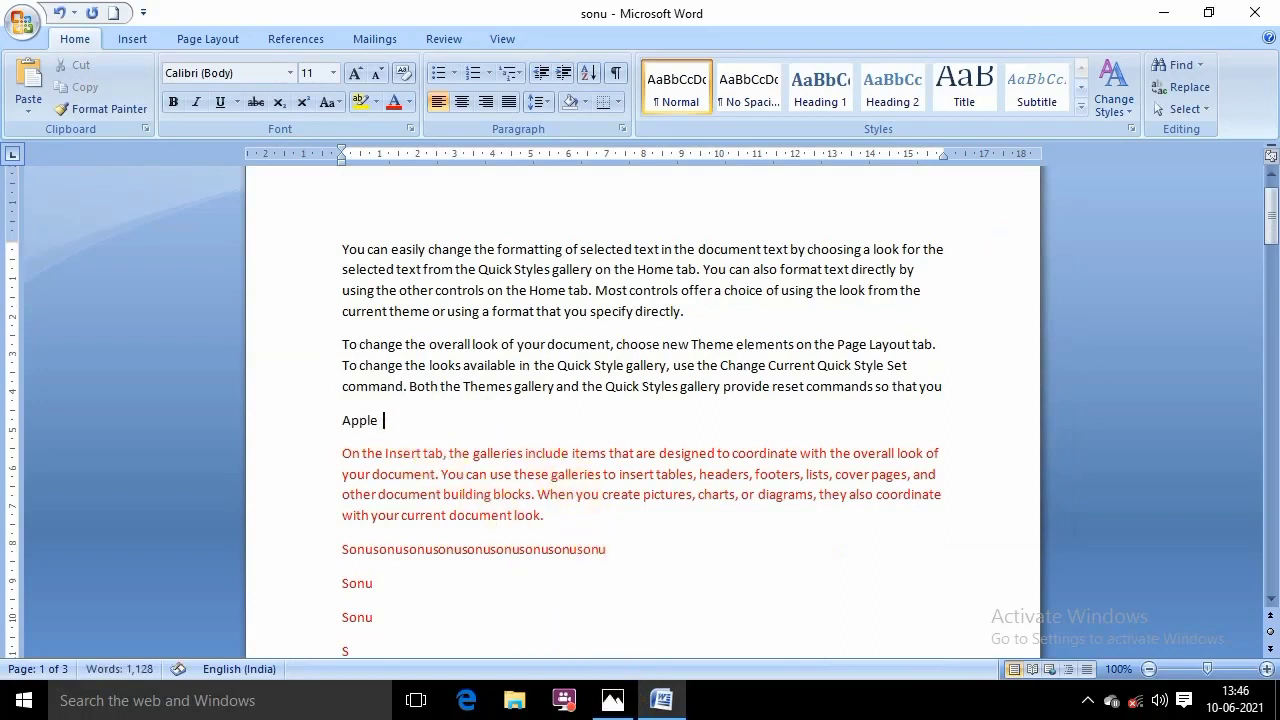
pyautogui.write('F7')
pyautogui.click(612, 700)
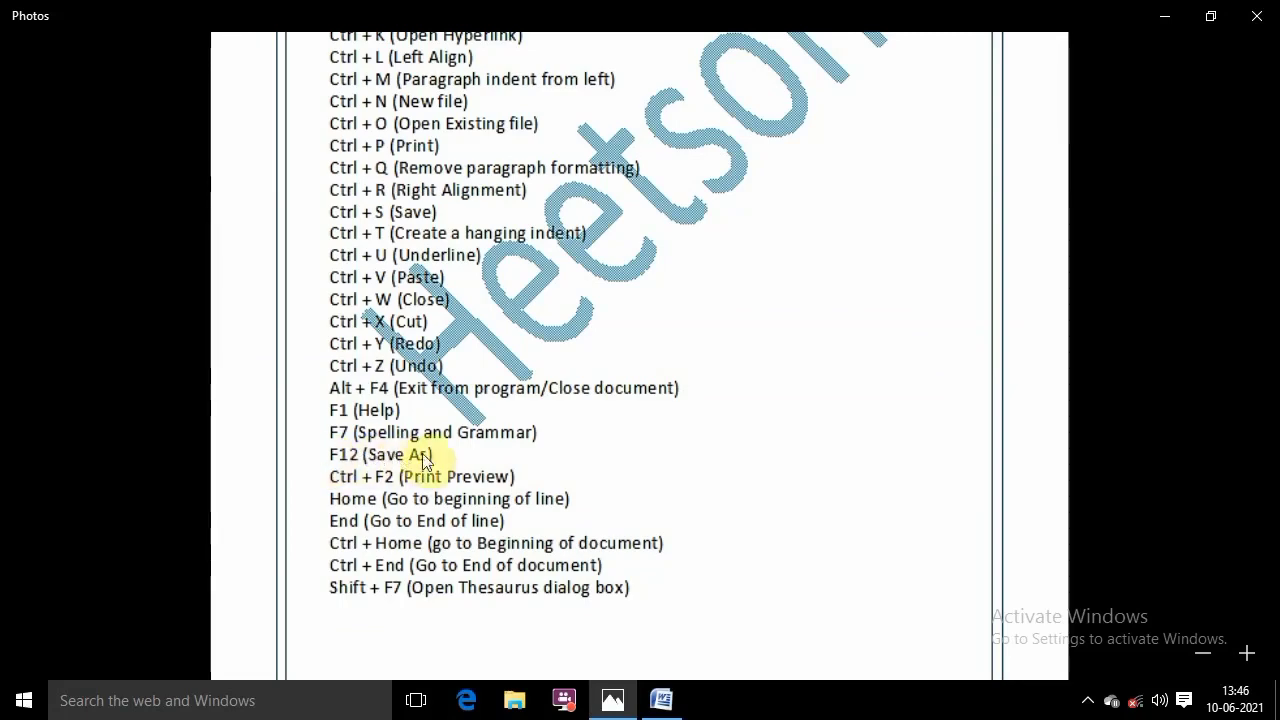
pyautogui.click(660, 700)
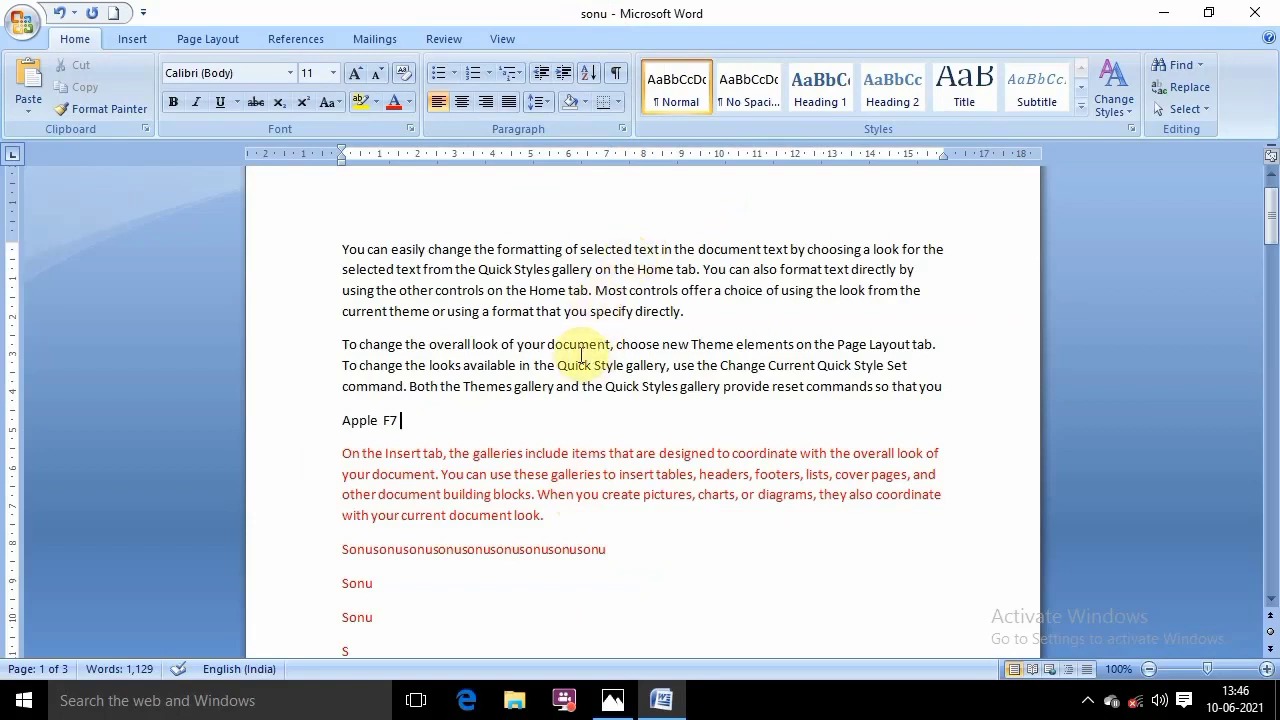
pyautogui.hotkey('ctrl', 's')
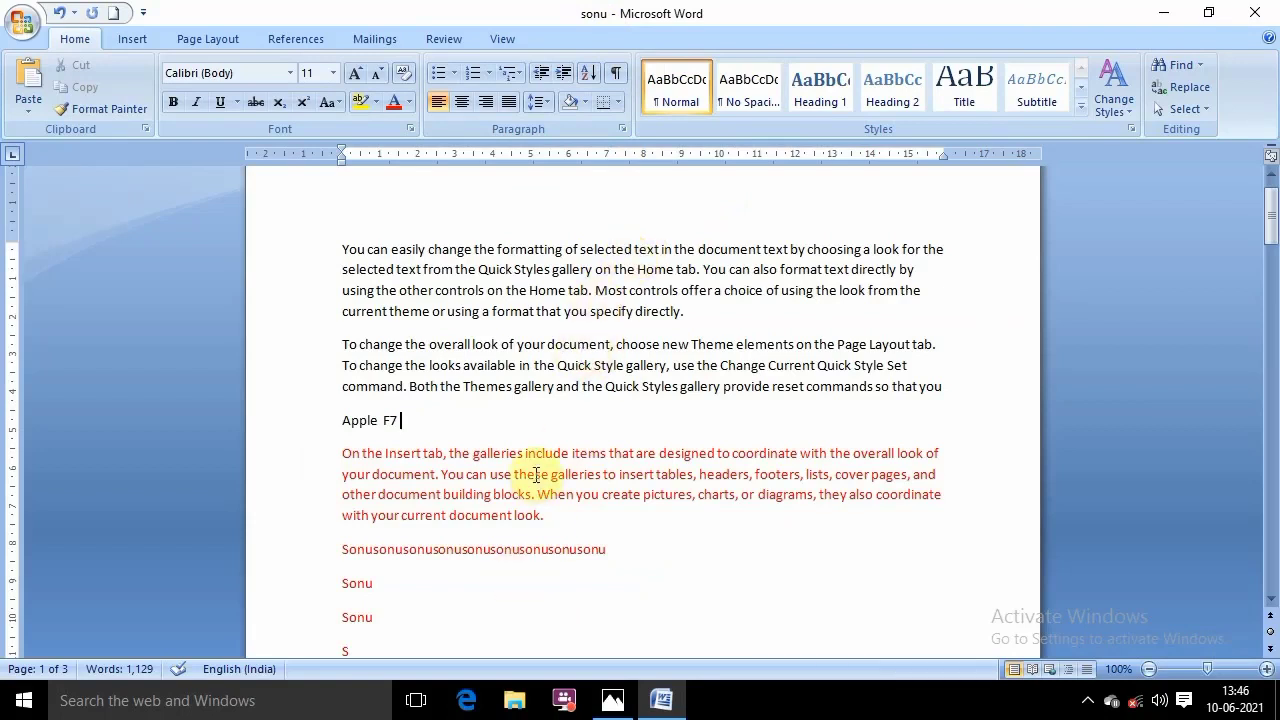
pyautogui.press('F12')
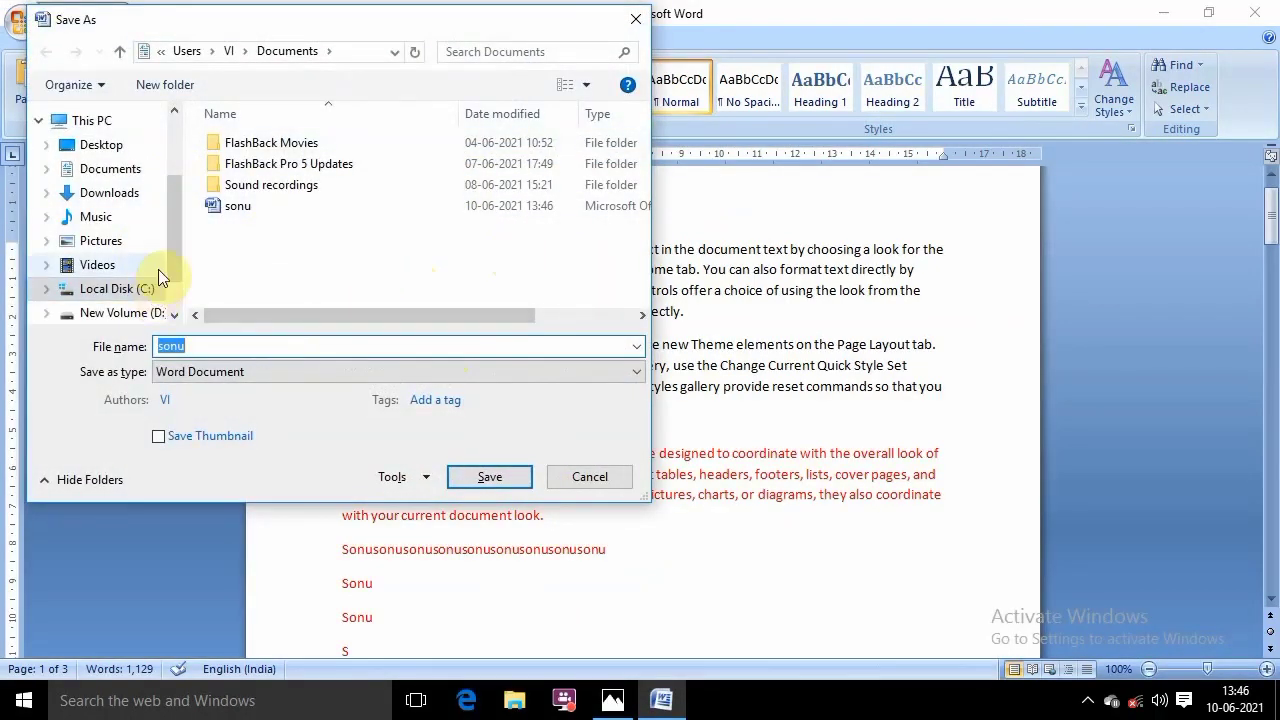
pyautogui.scroll(-1, 176, 234)
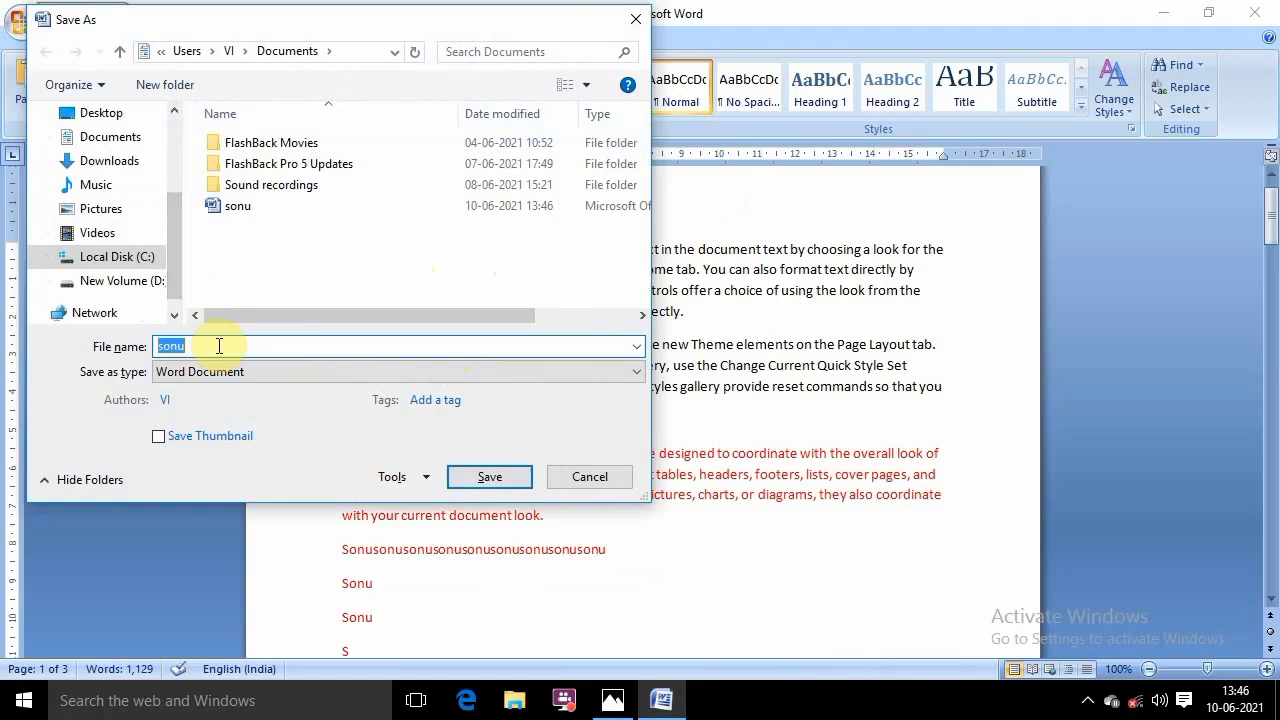
pyautogui.write('apple')
pyautogui.click(606, 478)
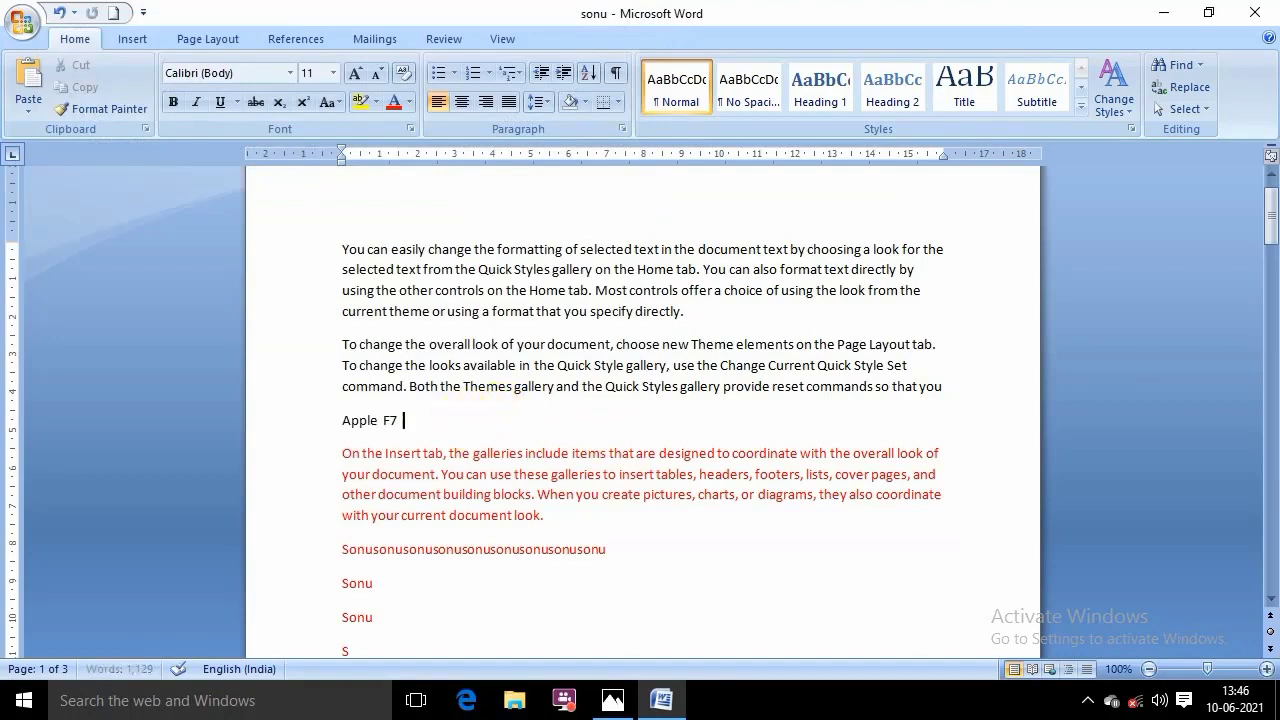
# Append 'F12' to the Apple line, briefly showing F1 Help, so it reads 'Apple F7 F12'
pyautogui.write('F')
pyautogui.press('F1')
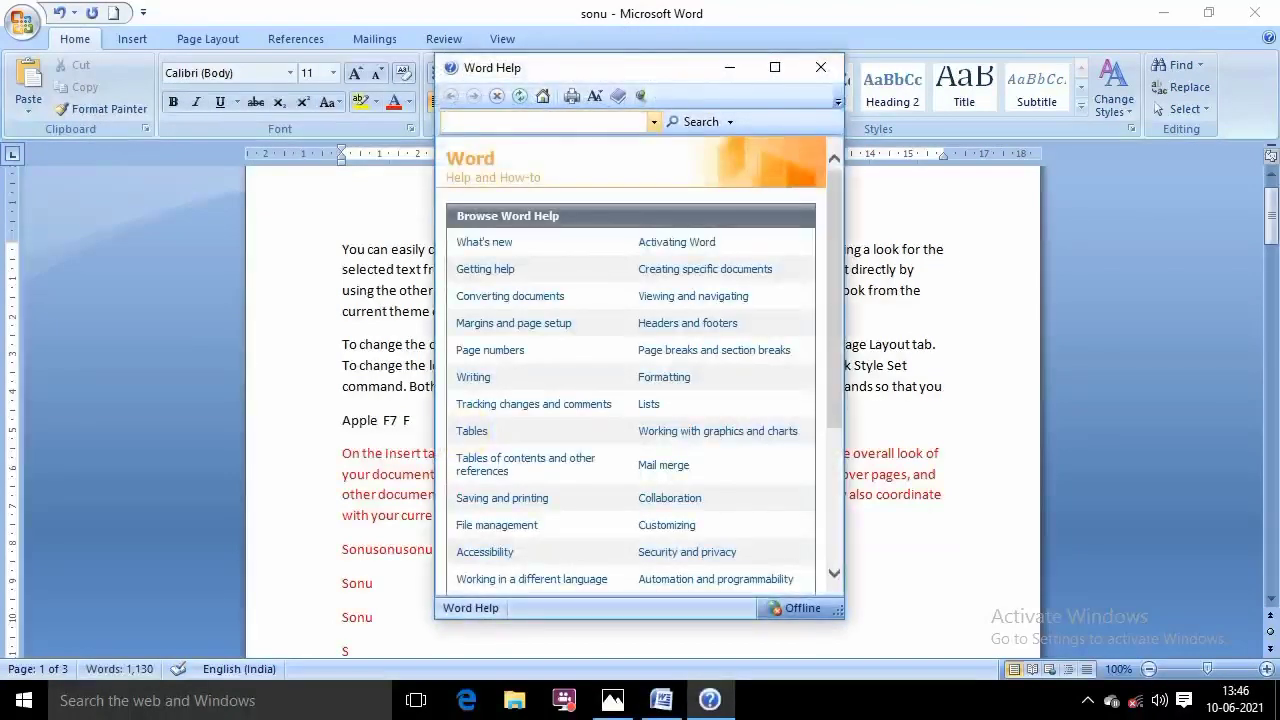
pyautogui.click(820, 67)
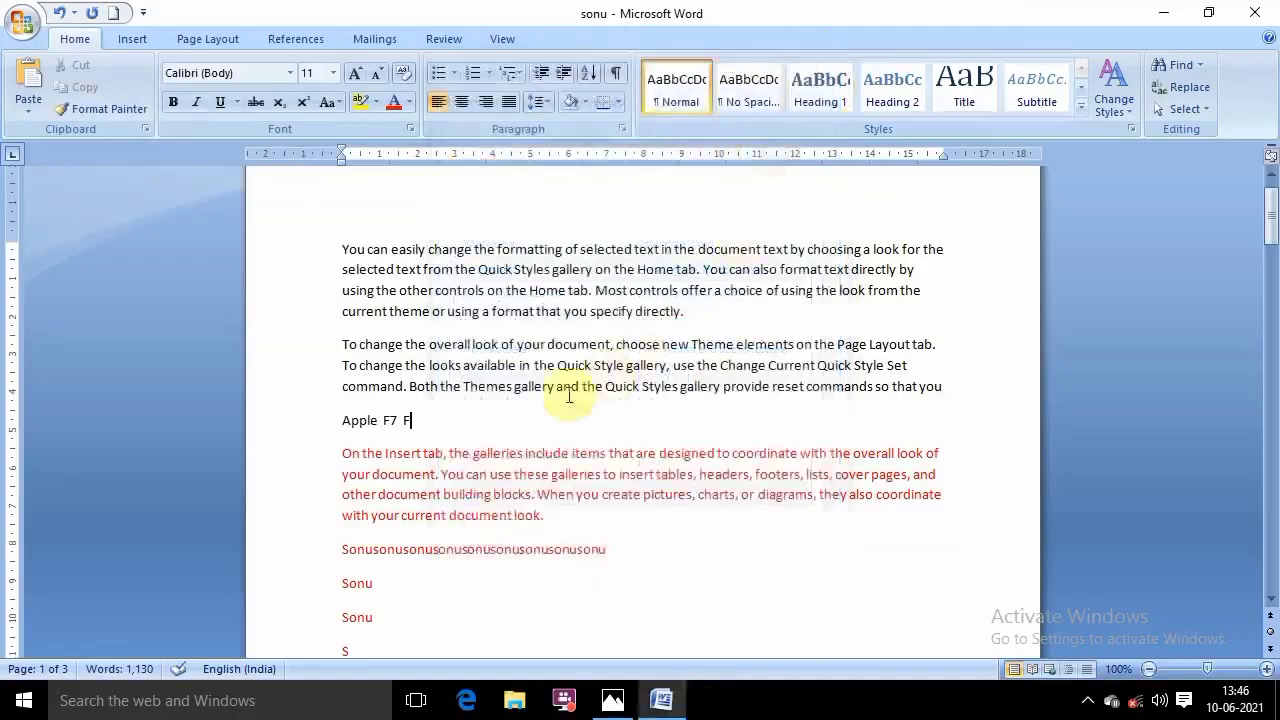
pyautogui.write('12')
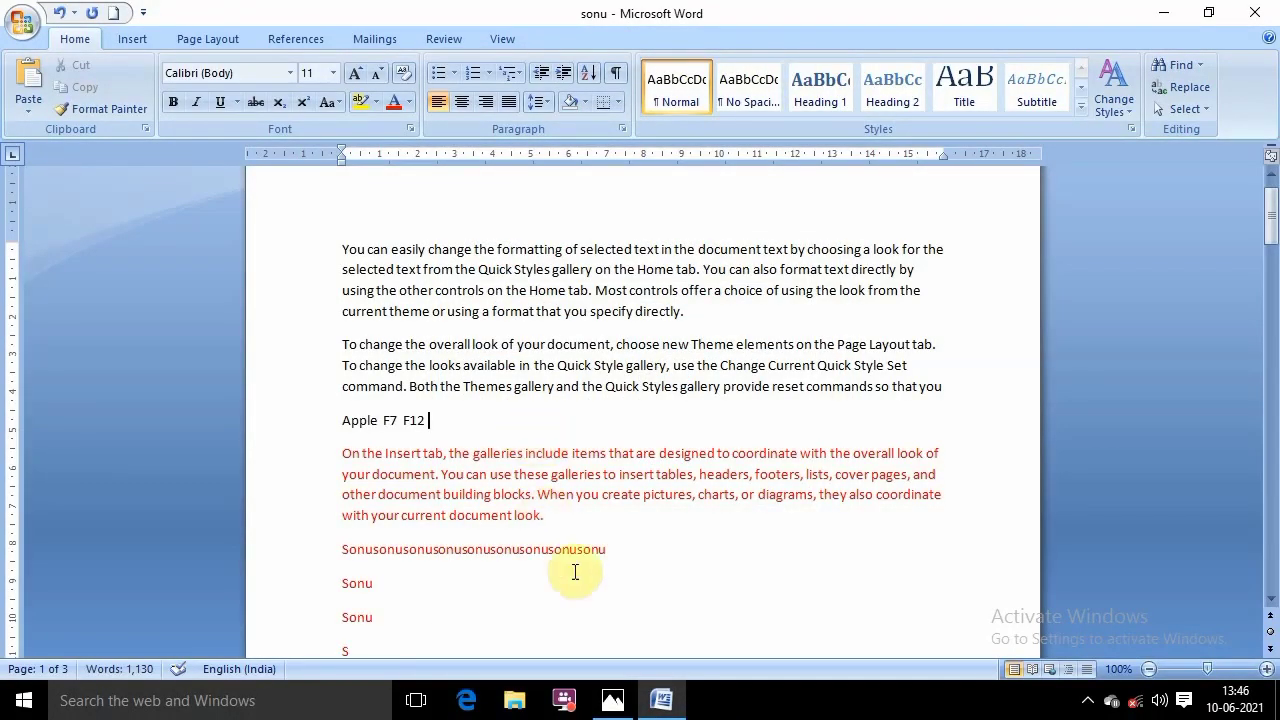
pyautogui.click(608, 705)
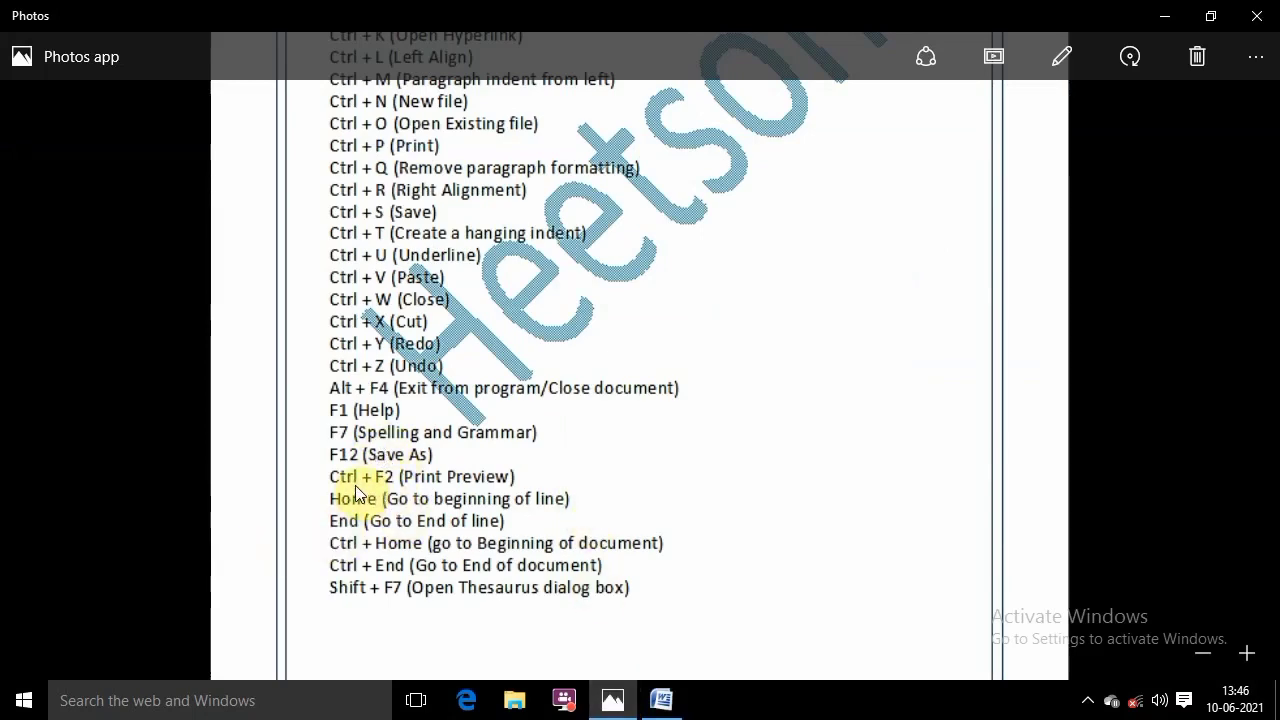
pyautogui.click(660, 698)
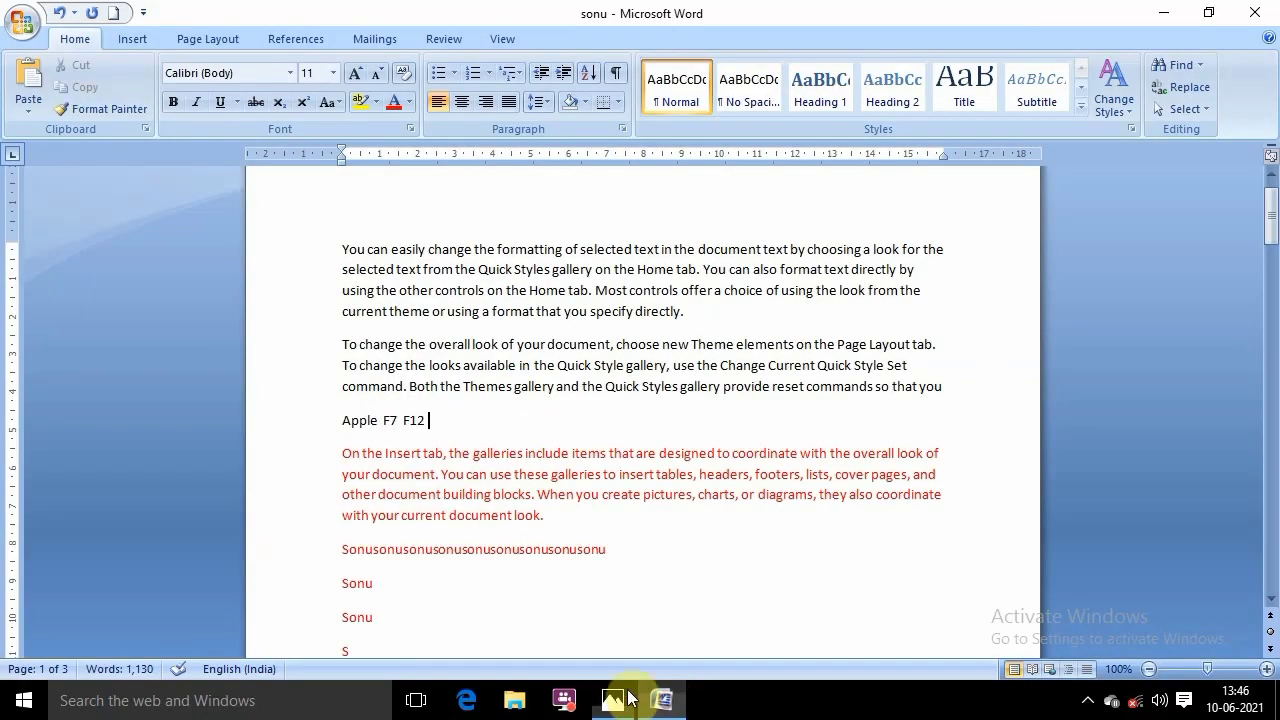
pyautogui.scroll(-1, 549, 465)
pyautogui.scroll(2, 549, 465)
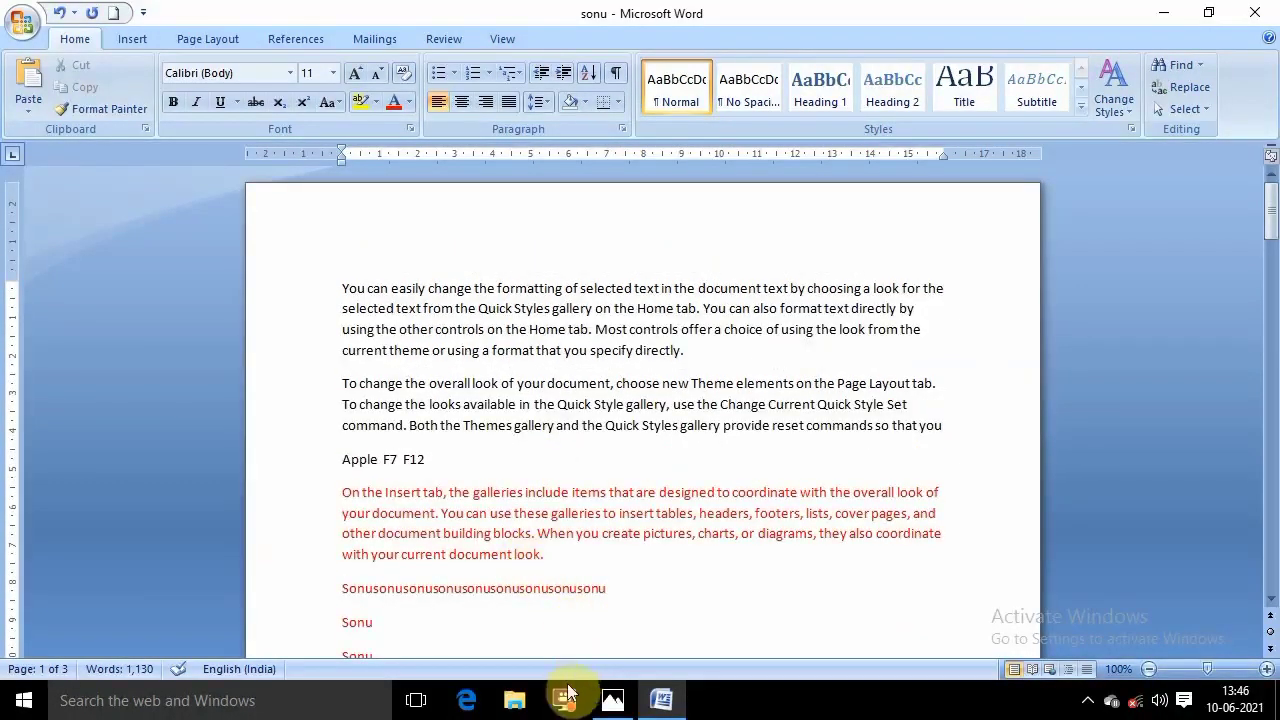
# Open 'MS Word Most Important Shortcut keys' from File Explorer's Recent files
pyautogui.click(514, 698)
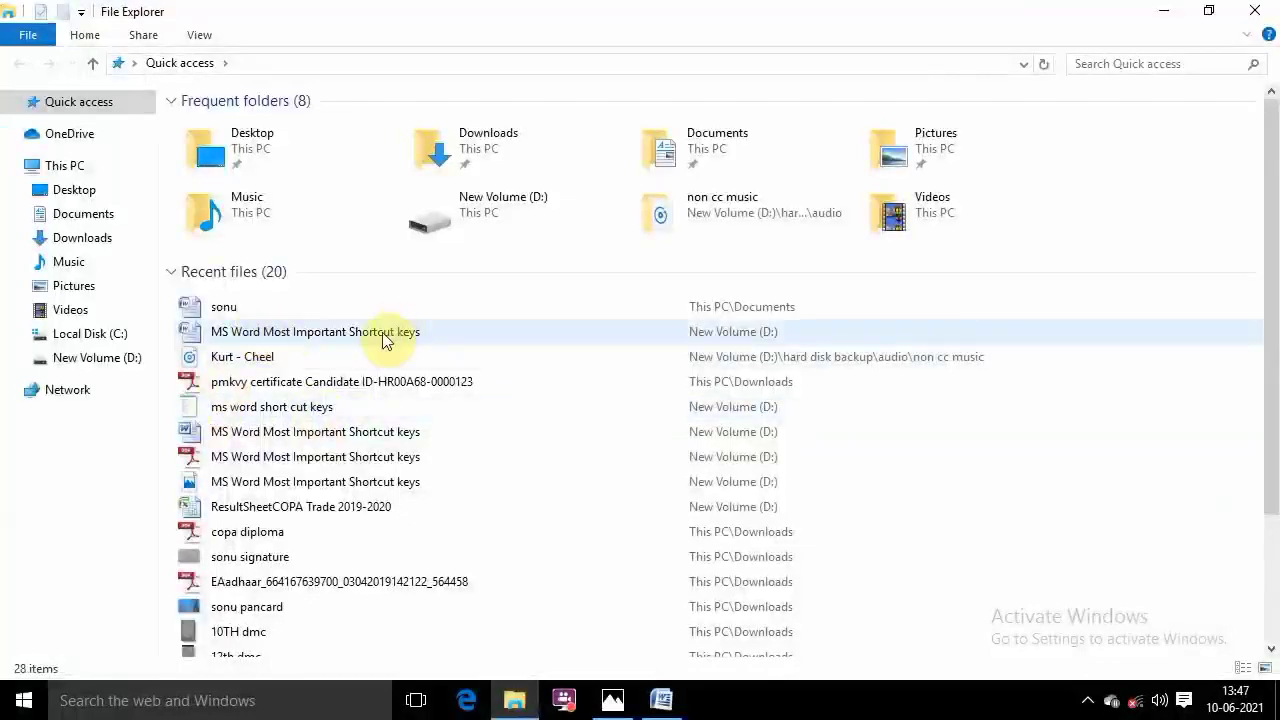
pyautogui.doubleClick(335, 341)
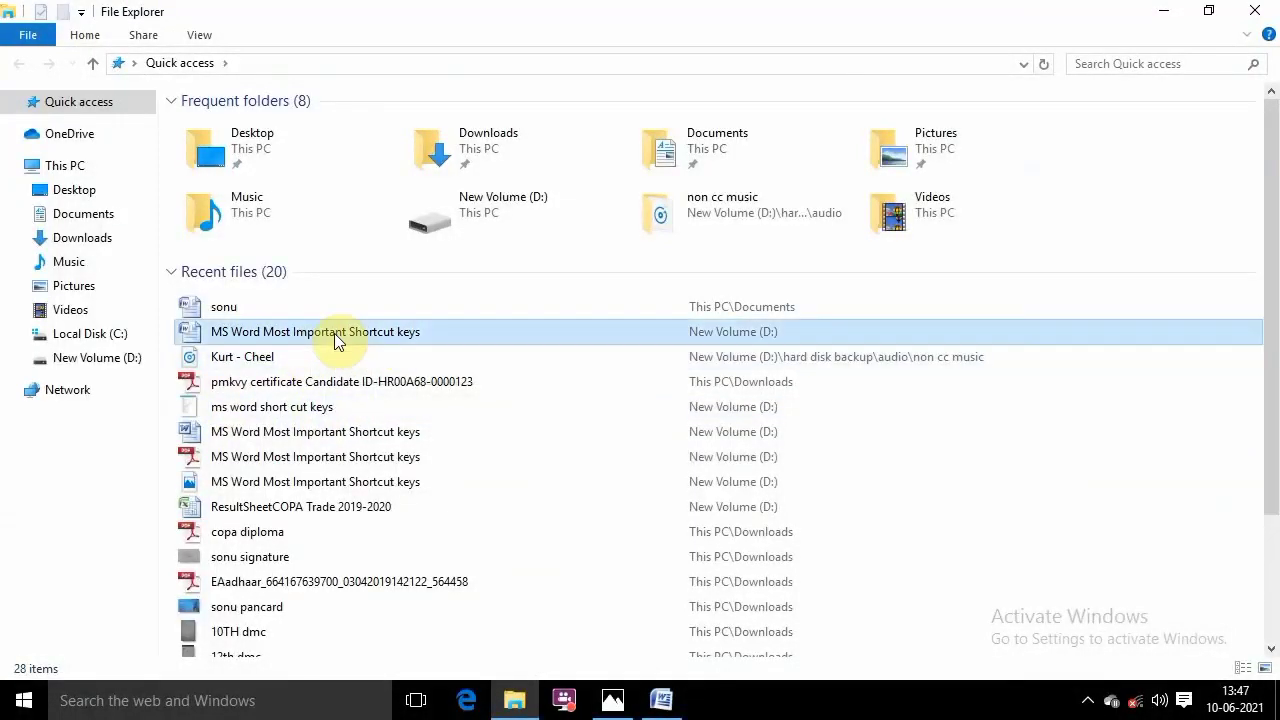
pyautogui.scroll(-10, 720, 370)
pyautogui.scroll(10, 720, 373)
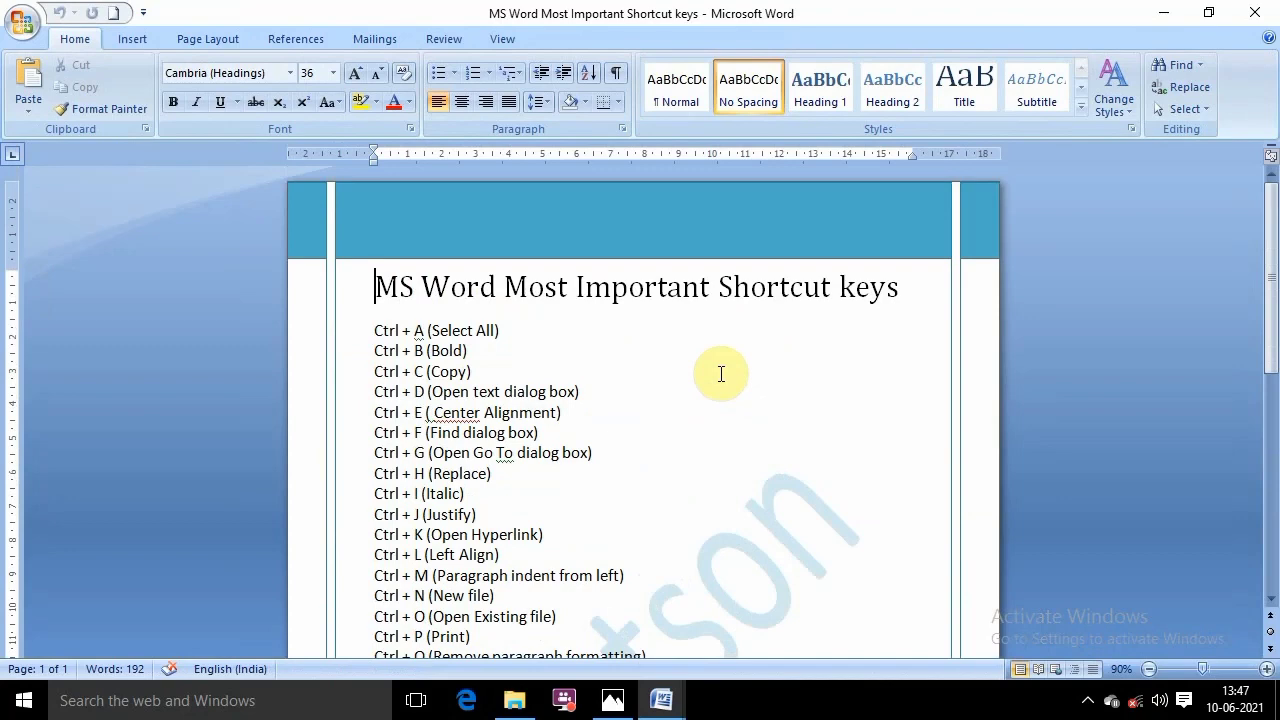
pyautogui.hotkey('ctrl', 'F2')
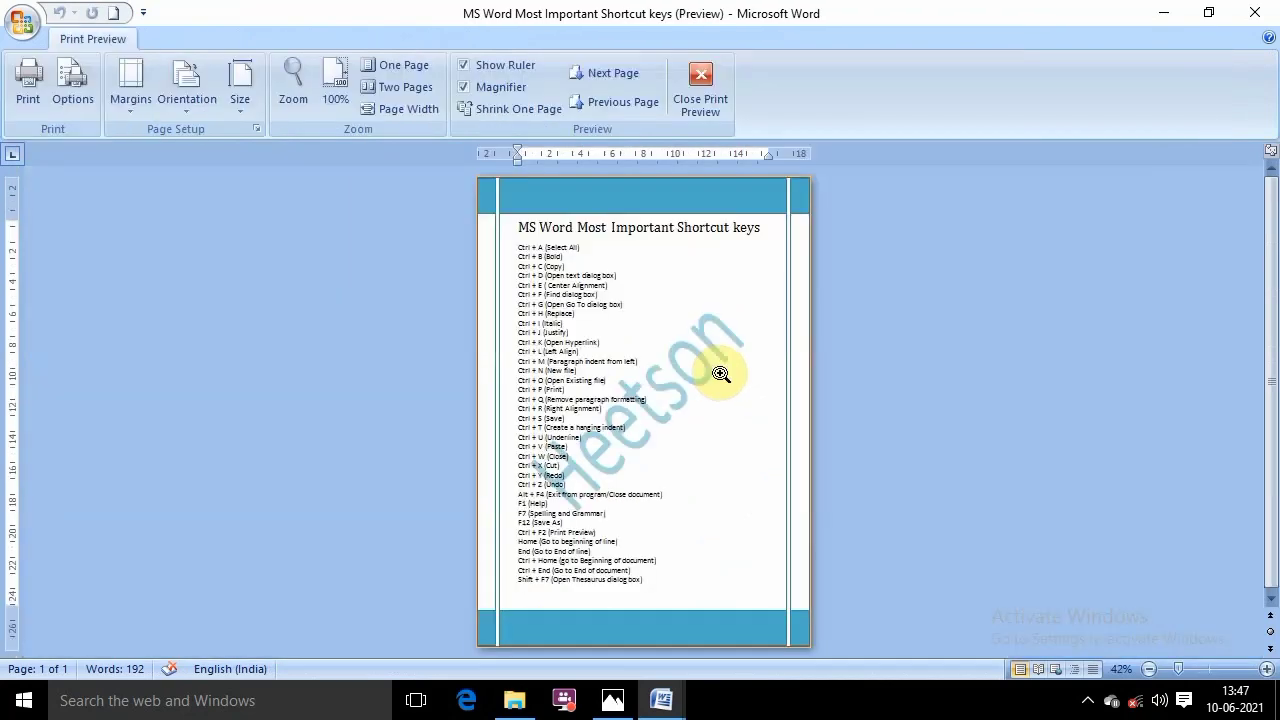
pyautogui.click(722, 374)
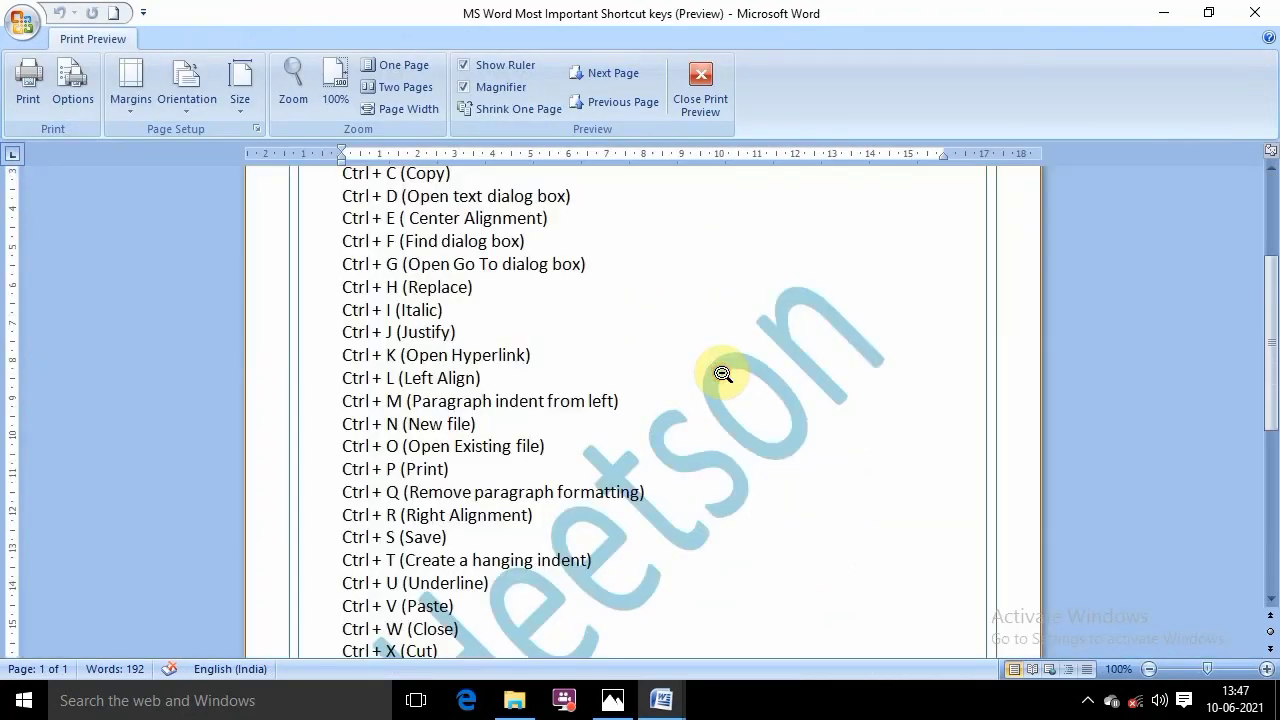
pyautogui.scroll(-5, 748, 375)
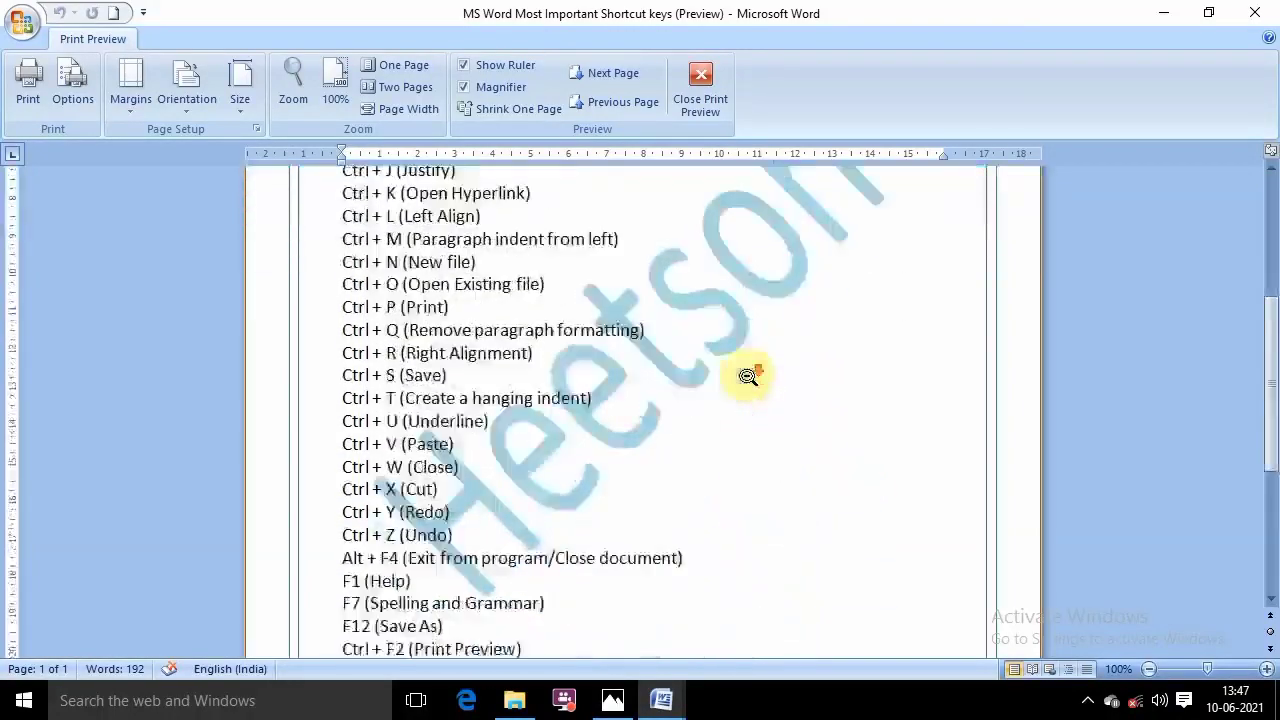
pyautogui.scroll(-3, 748, 375)
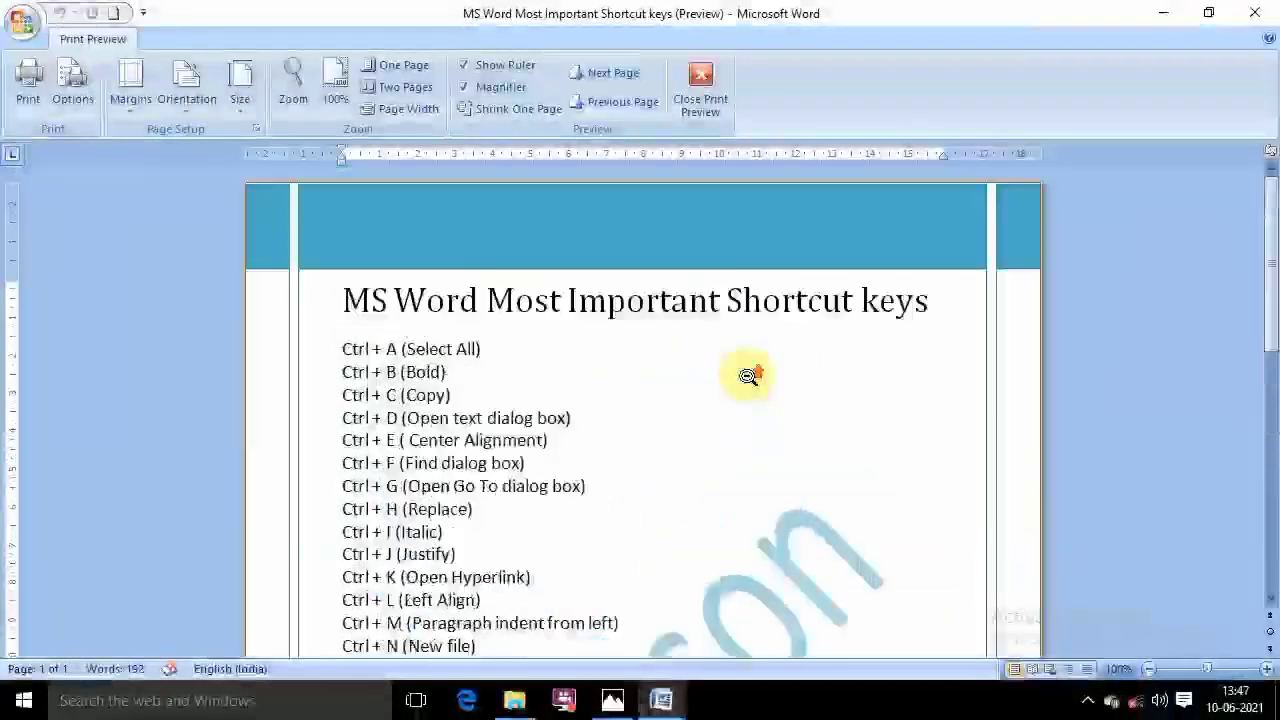
pyautogui.scroll(-5, 666, 480)
pyautogui.scroll(-4, 808, 522)
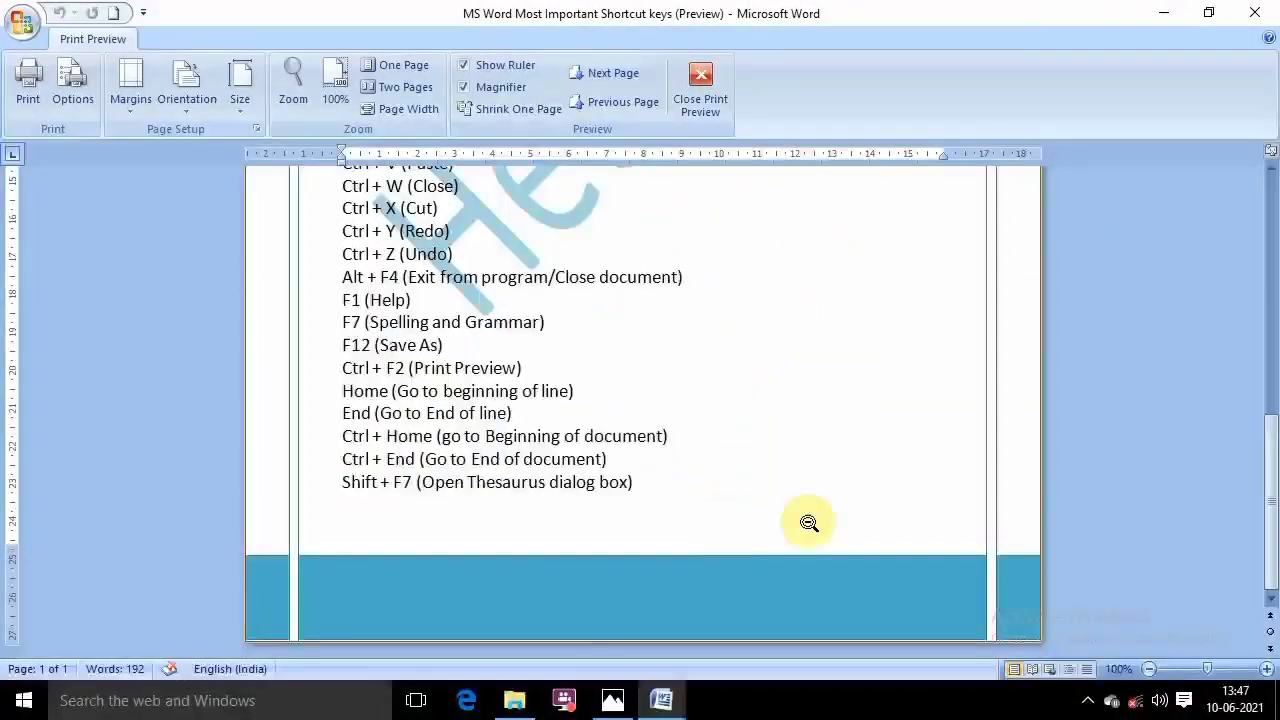
pyautogui.click(1149, 669)
pyautogui.click(1149, 669)
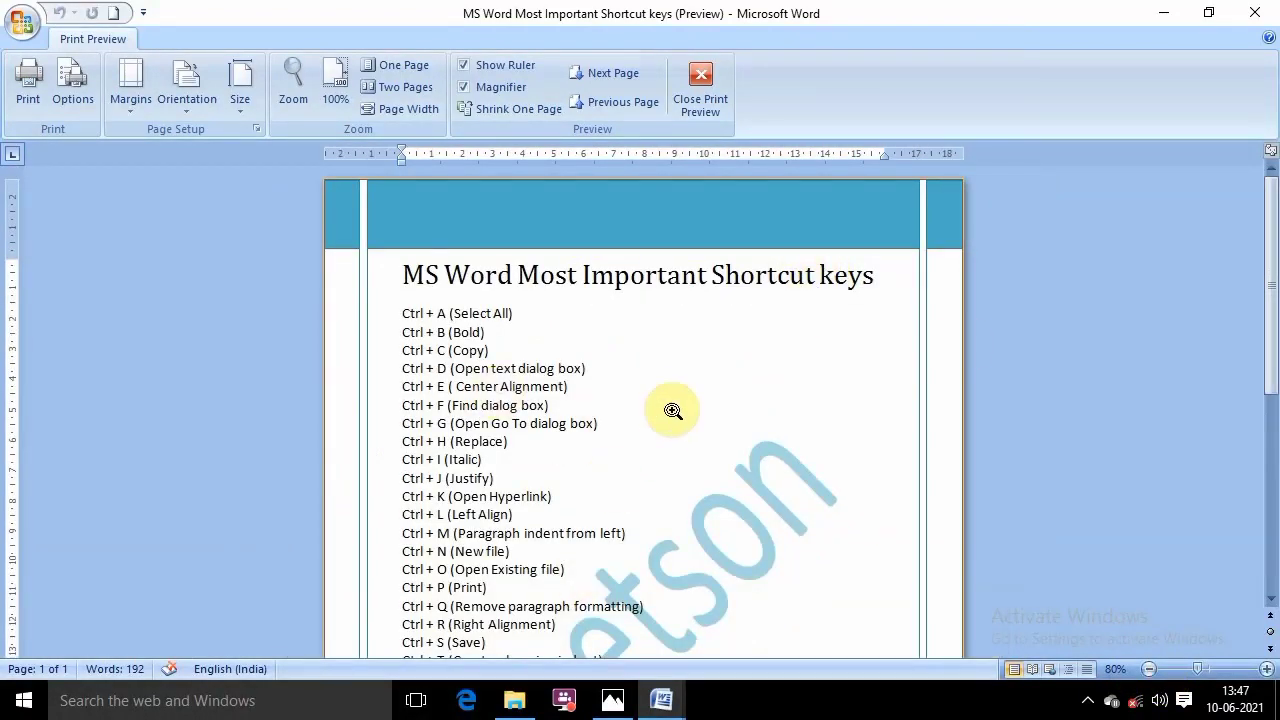
pyautogui.scroll(-3, 672, 408)
pyautogui.scroll(3, 674, 406)
pyautogui.scroll(-1, 706, 404)
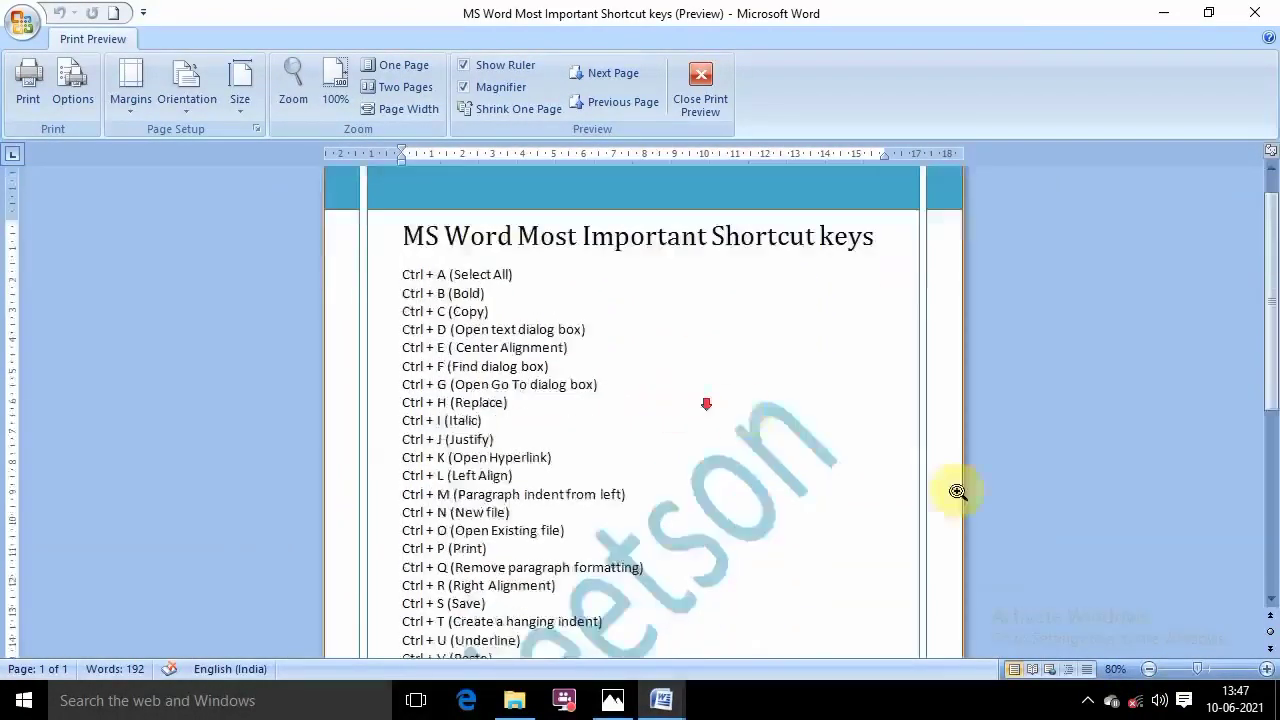
pyautogui.click(1149, 669)
pyautogui.click(1149, 669)
pyautogui.click(1149, 669)
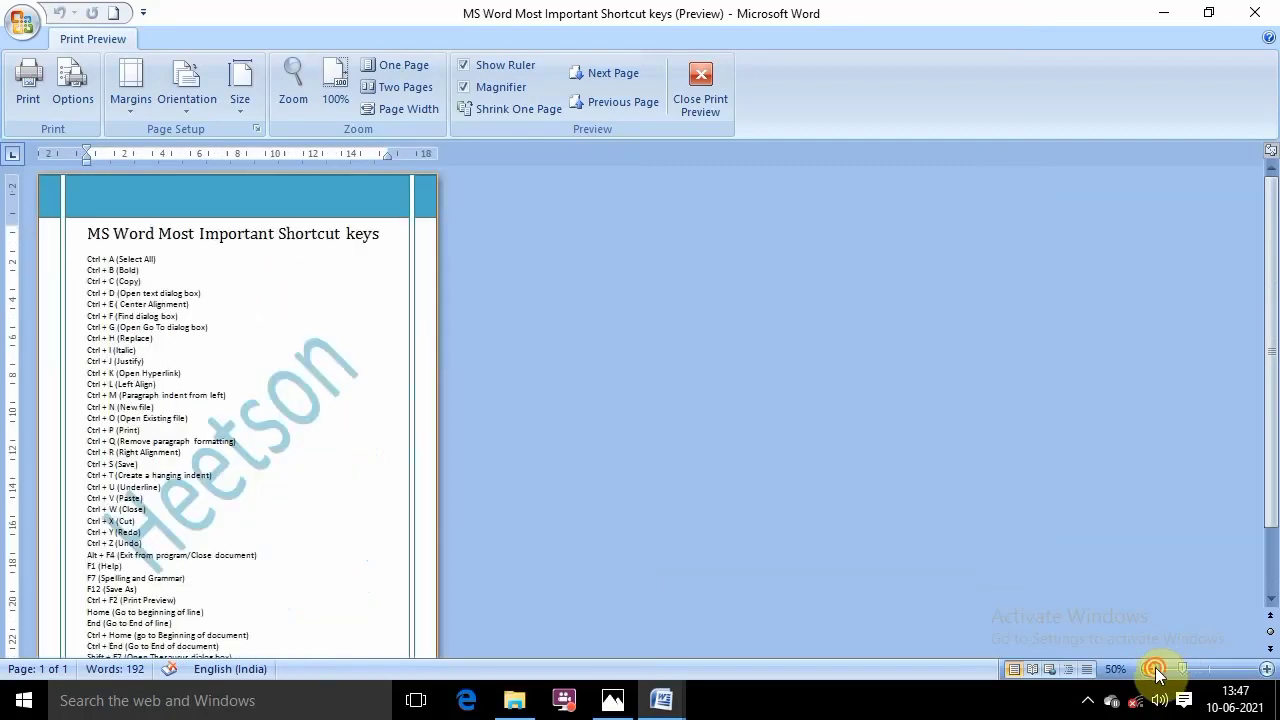
pyautogui.click(1149, 669)
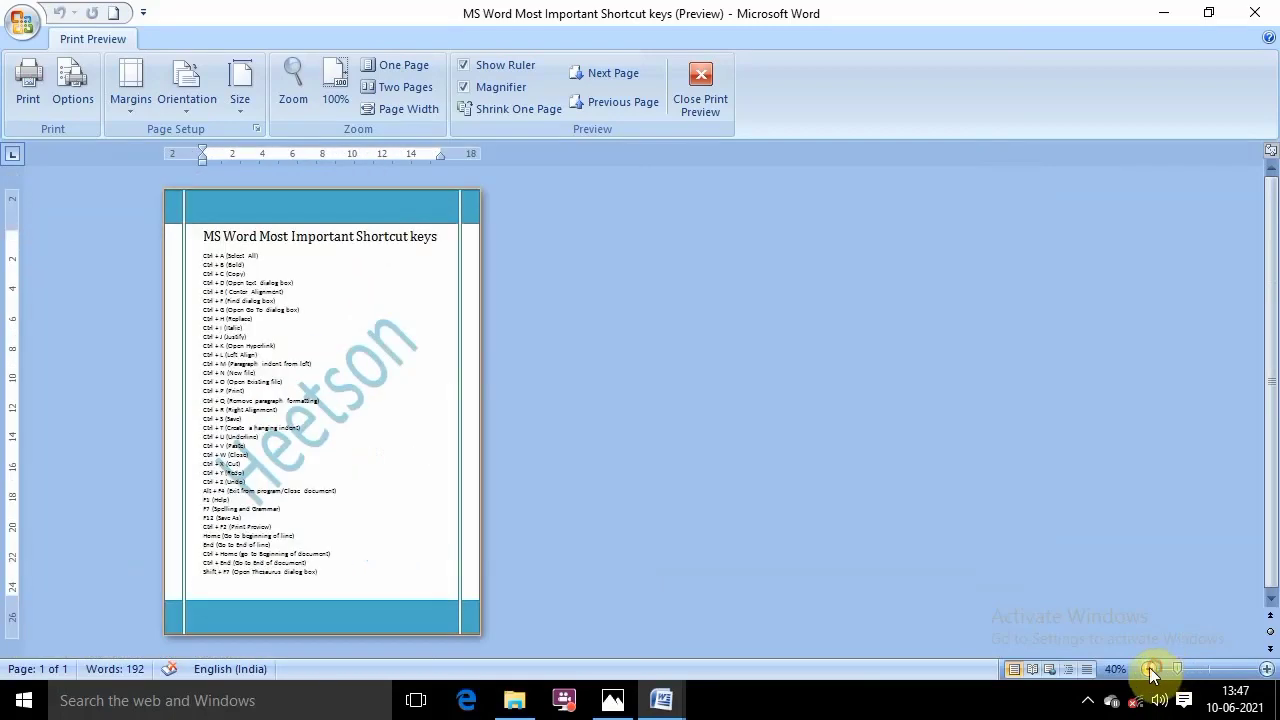
# Exit print preview, check the shortcut image in Photos, then switch back to the sonu window
pyautogui.click(708, 94)
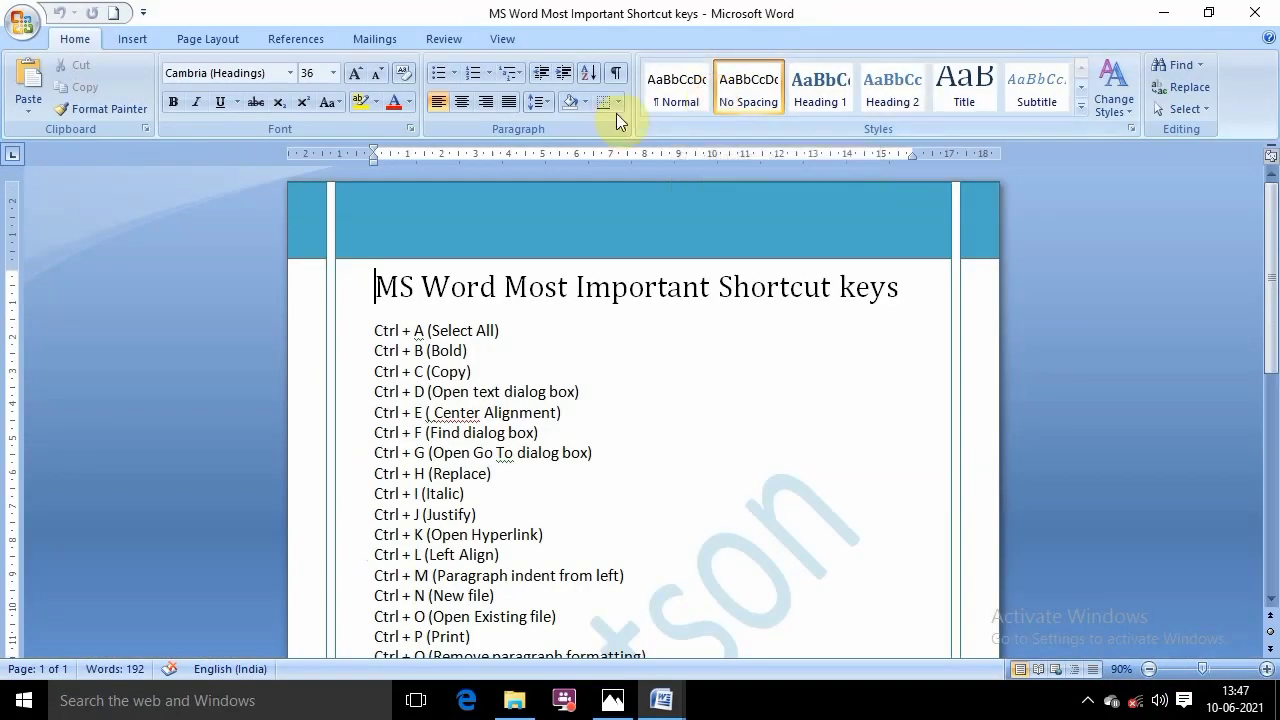
pyautogui.click(612, 700)
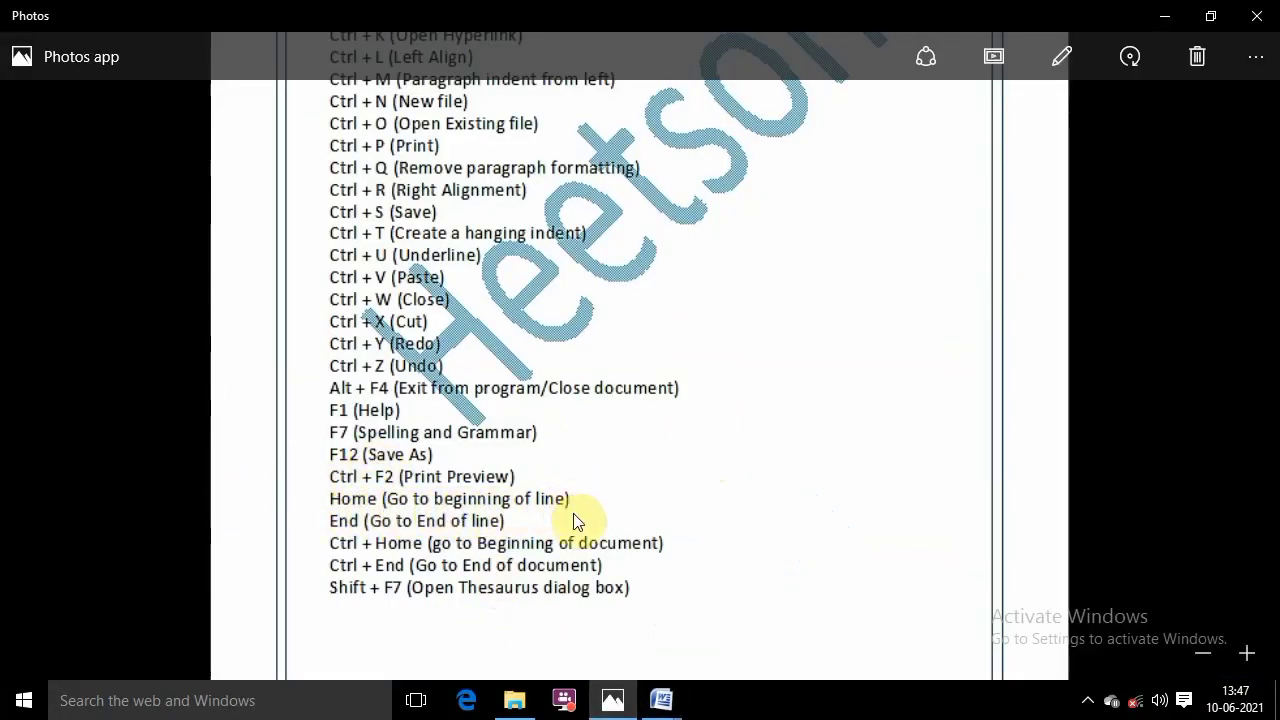
pyautogui.click(670, 695)
pyautogui.click(585, 622)
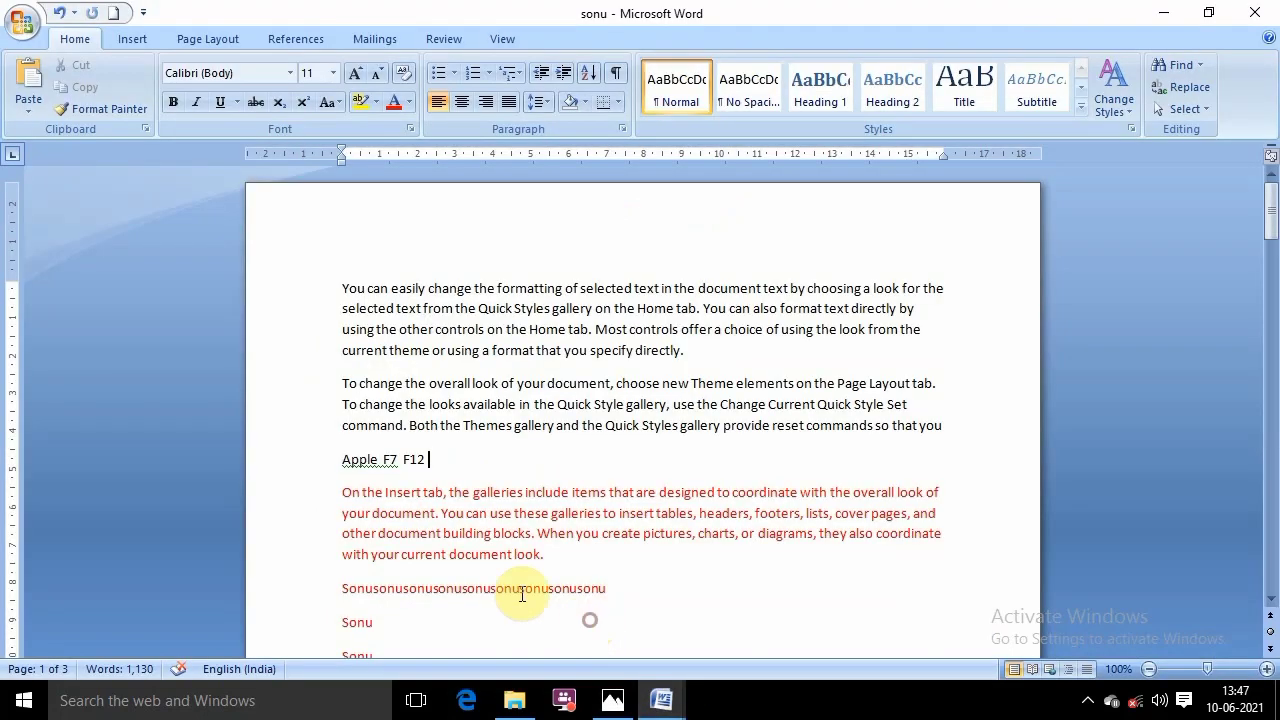
pyautogui.click(948, 287)
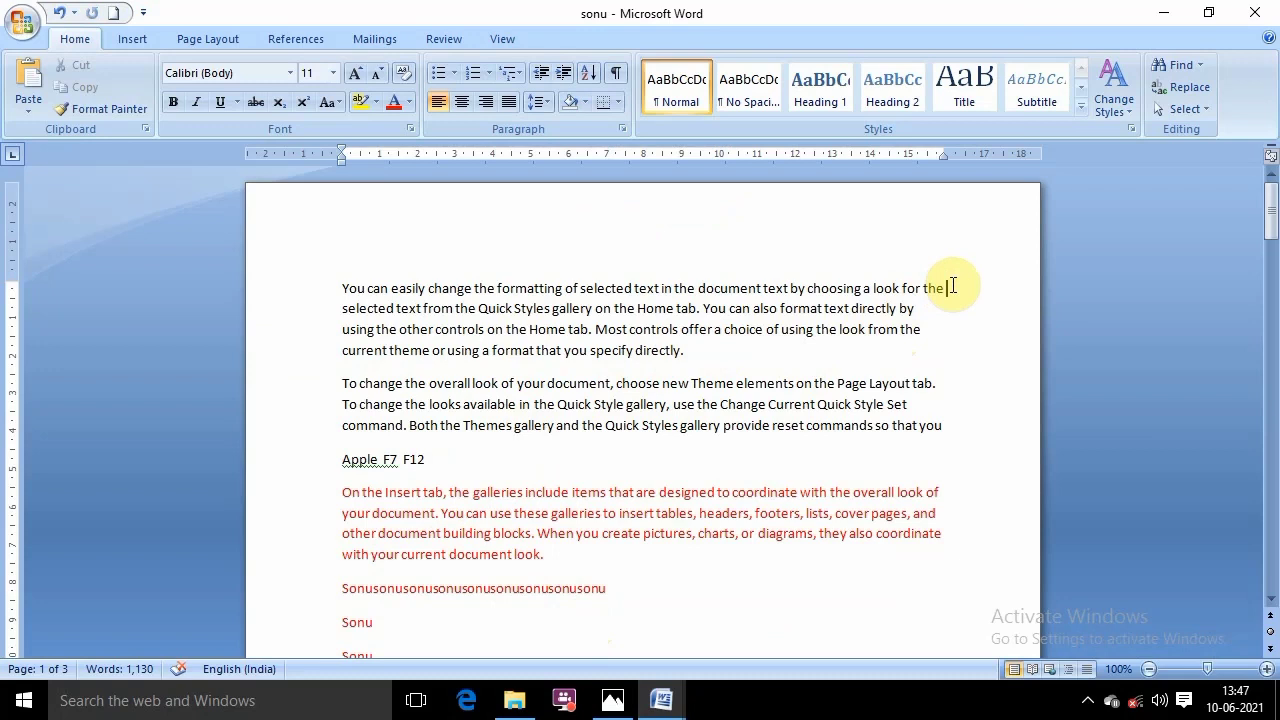
pyautogui.click(340, 288)
pyautogui.click(971, 291)
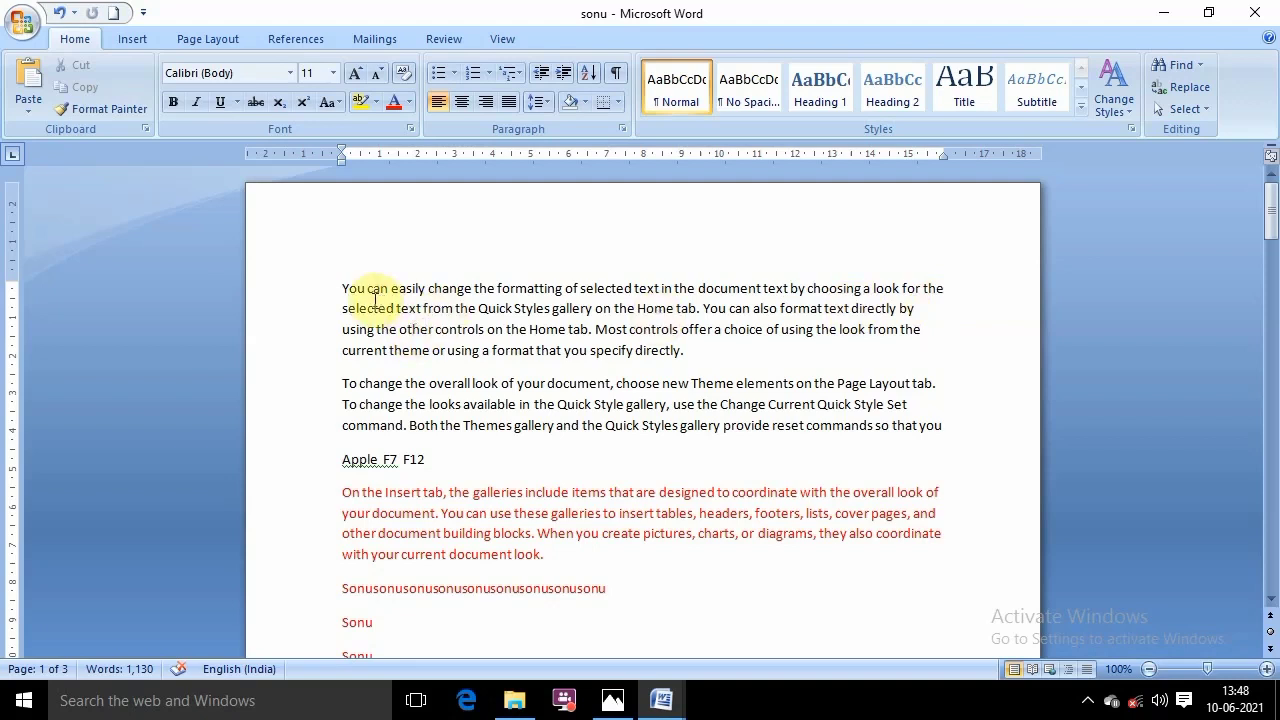
pyautogui.click(340, 289)
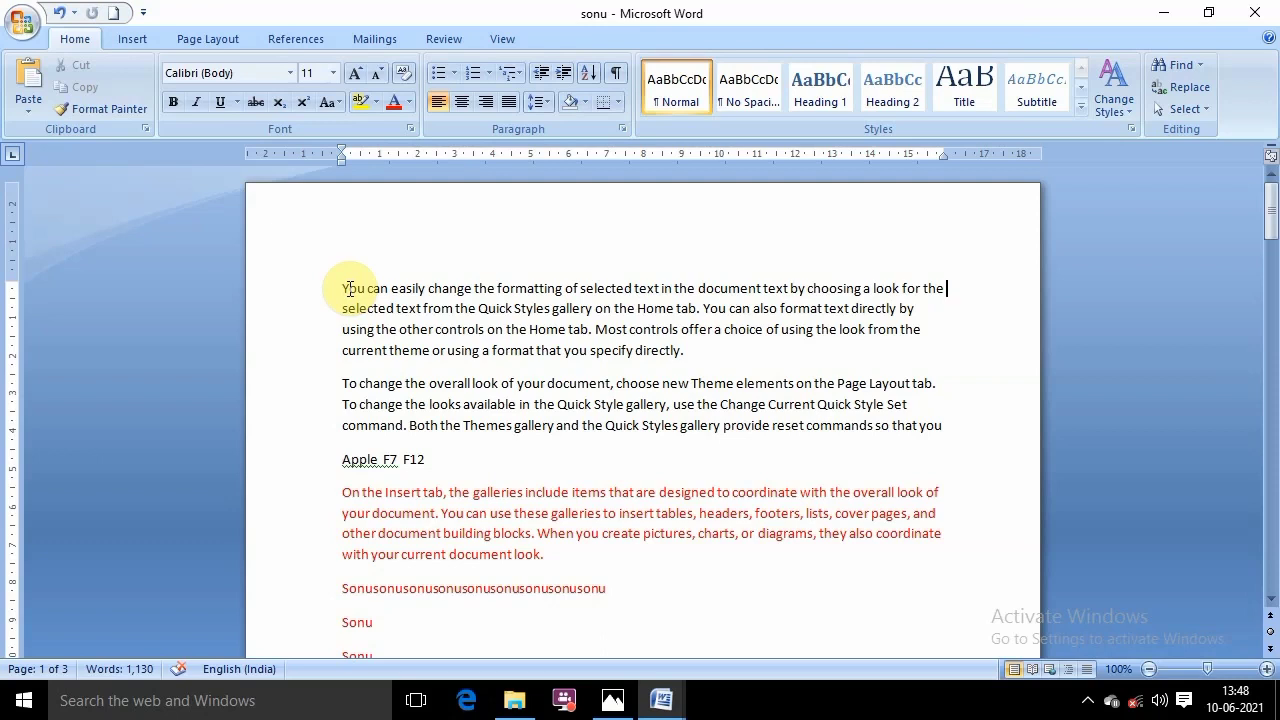
pyautogui.doubleClick(588, 308)
pyautogui.click(594, 331)
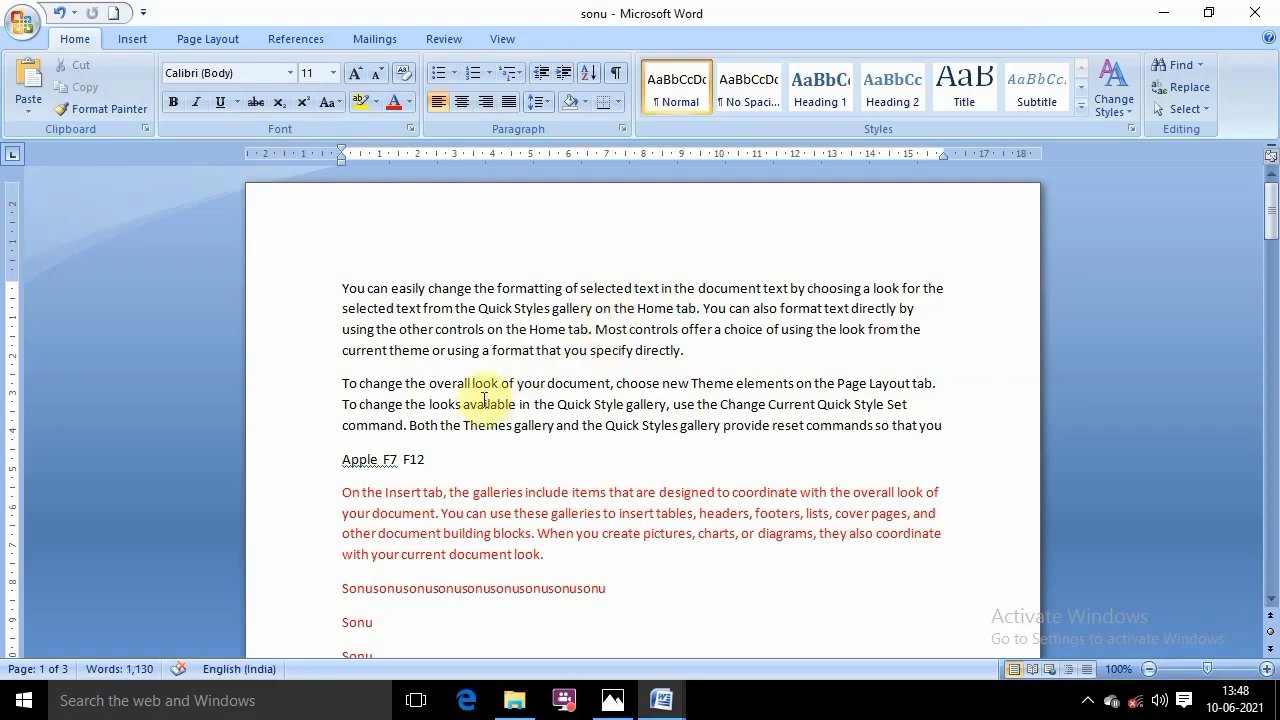
pyautogui.click(341, 288)
pyautogui.scroll(-5, 562, 561)
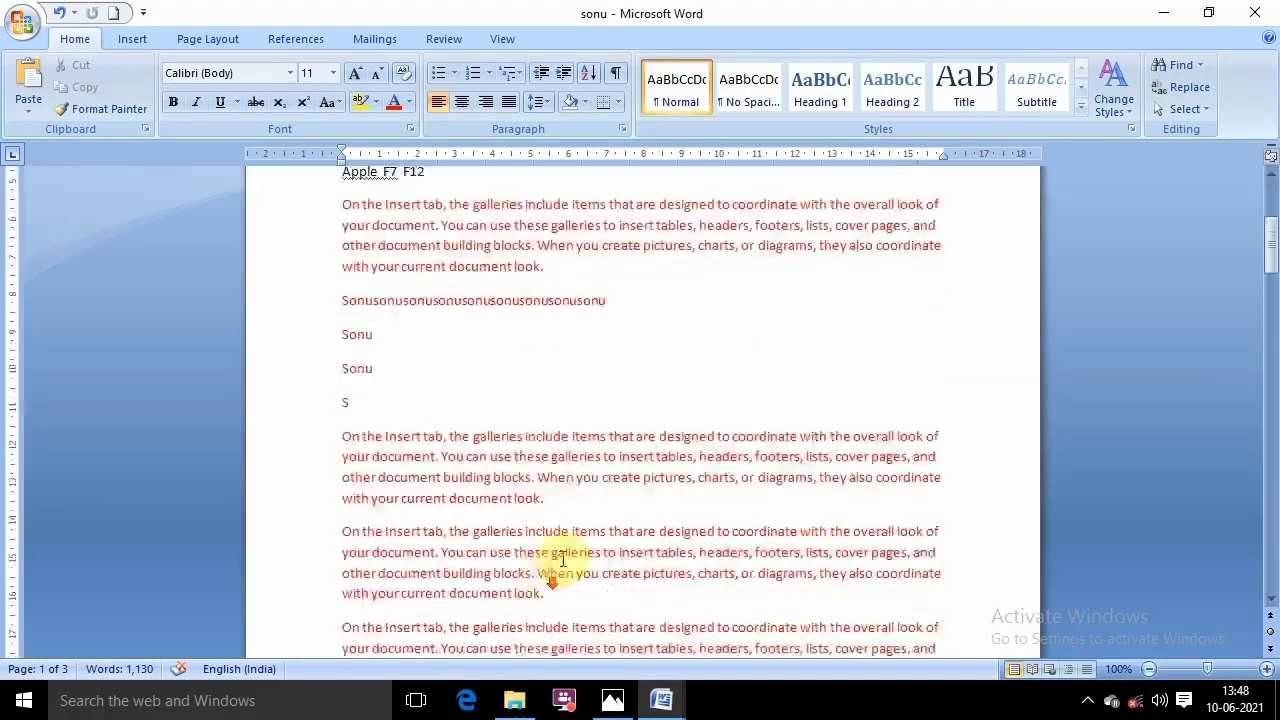
pyautogui.scroll(1, 562, 561)
pyautogui.scroll(4, 543, 500)
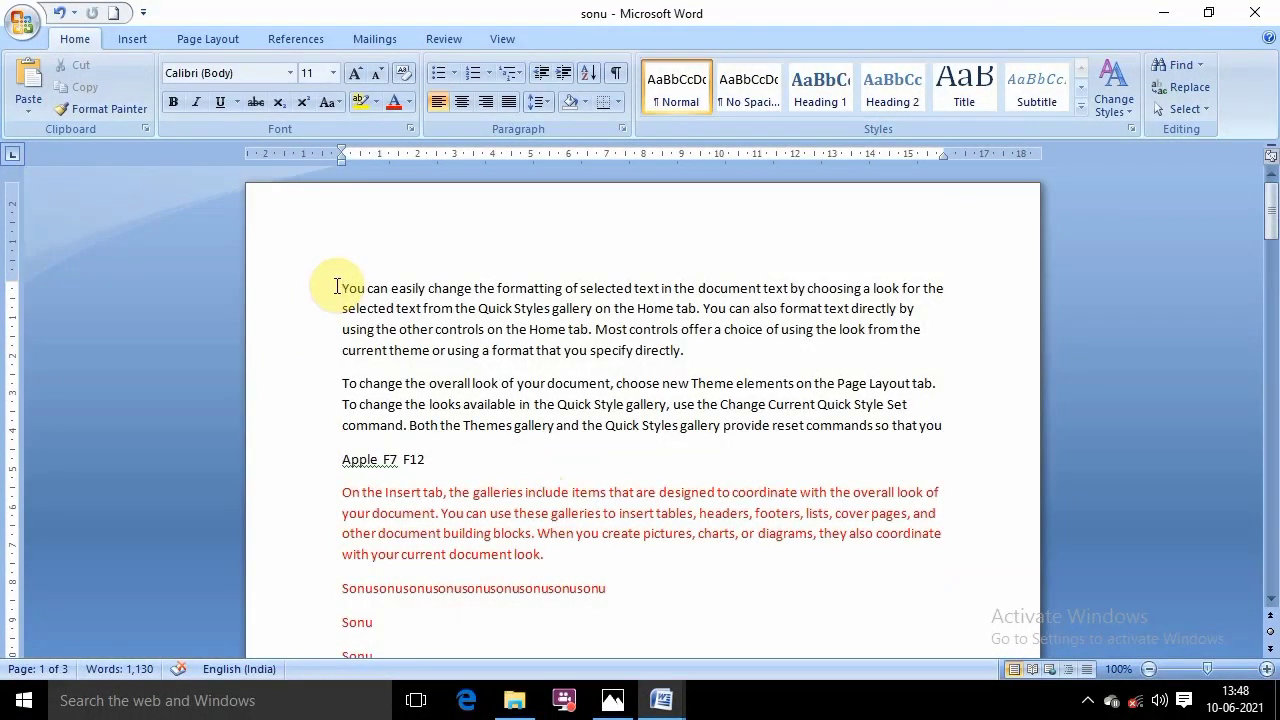
pyautogui.scroll(-5, 337, 287)
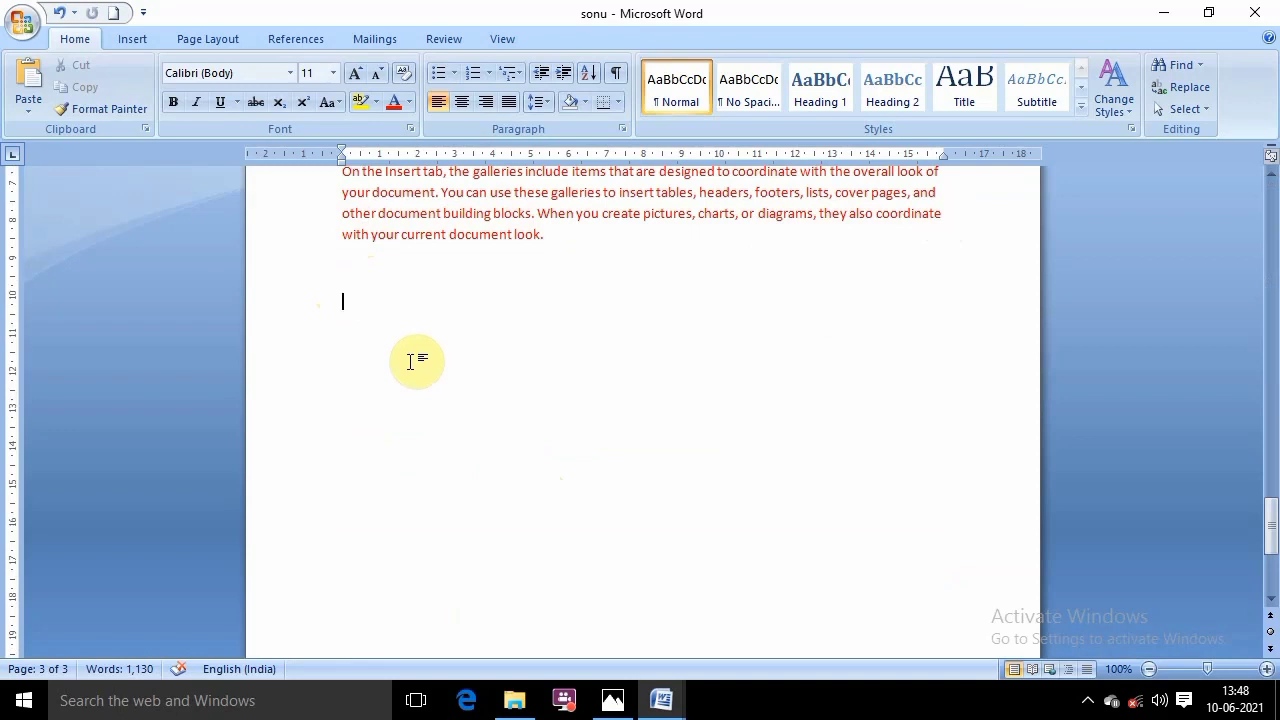
pyautogui.hotkey('ctrl', 'Home')
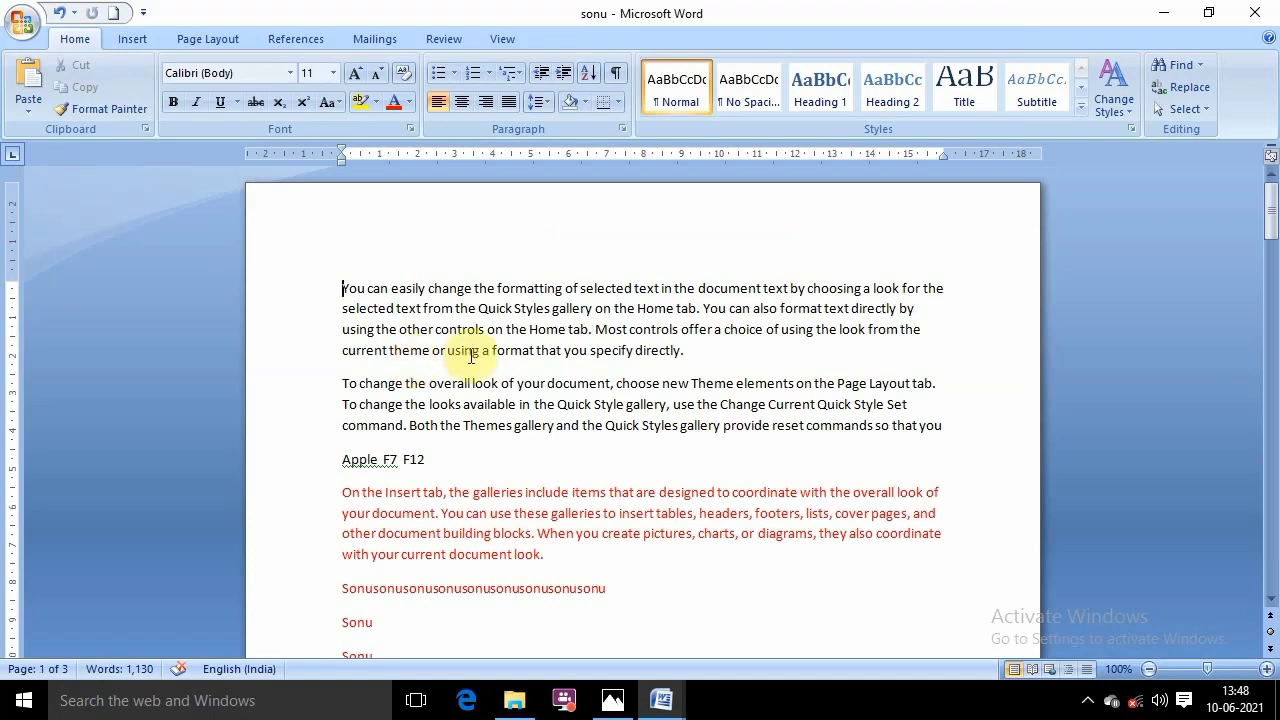
pyautogui.click(613, 700)
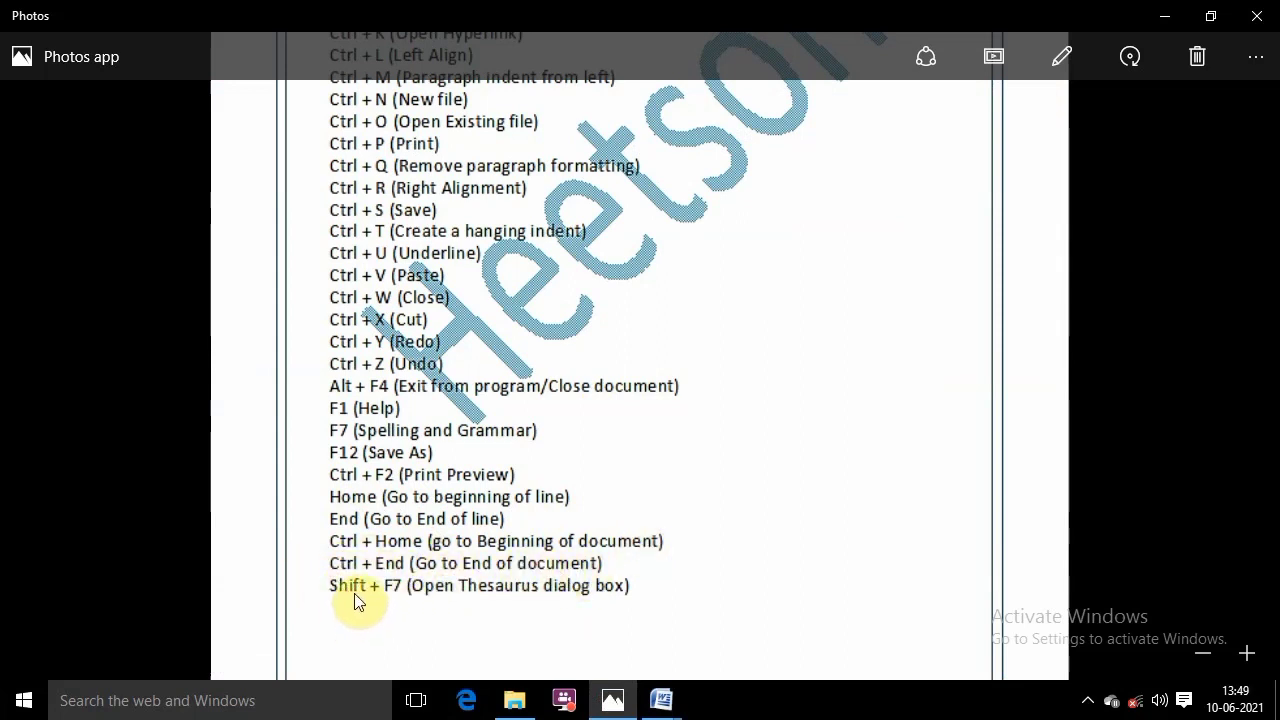
pyautogui.scroll(-1, 649, 540)
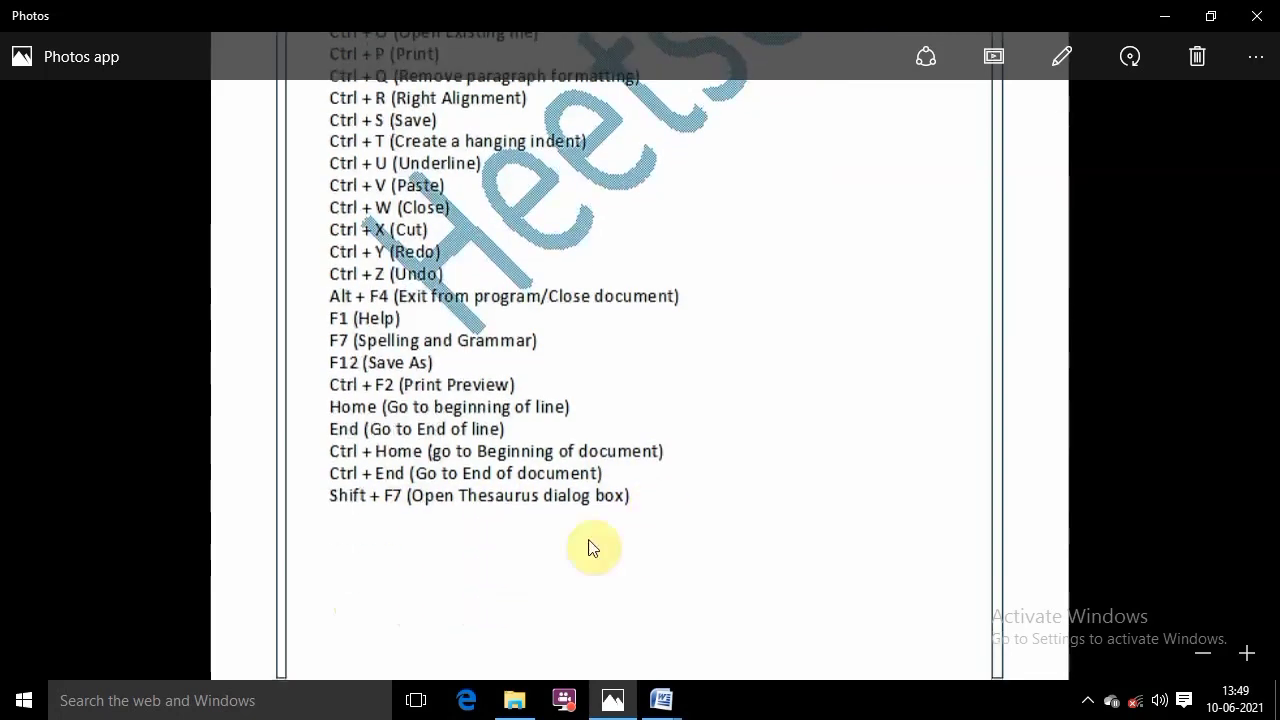
# Replace the 'Apple F7 F12' line with the word 'love' and select it
pyautogui.click(589, 597)
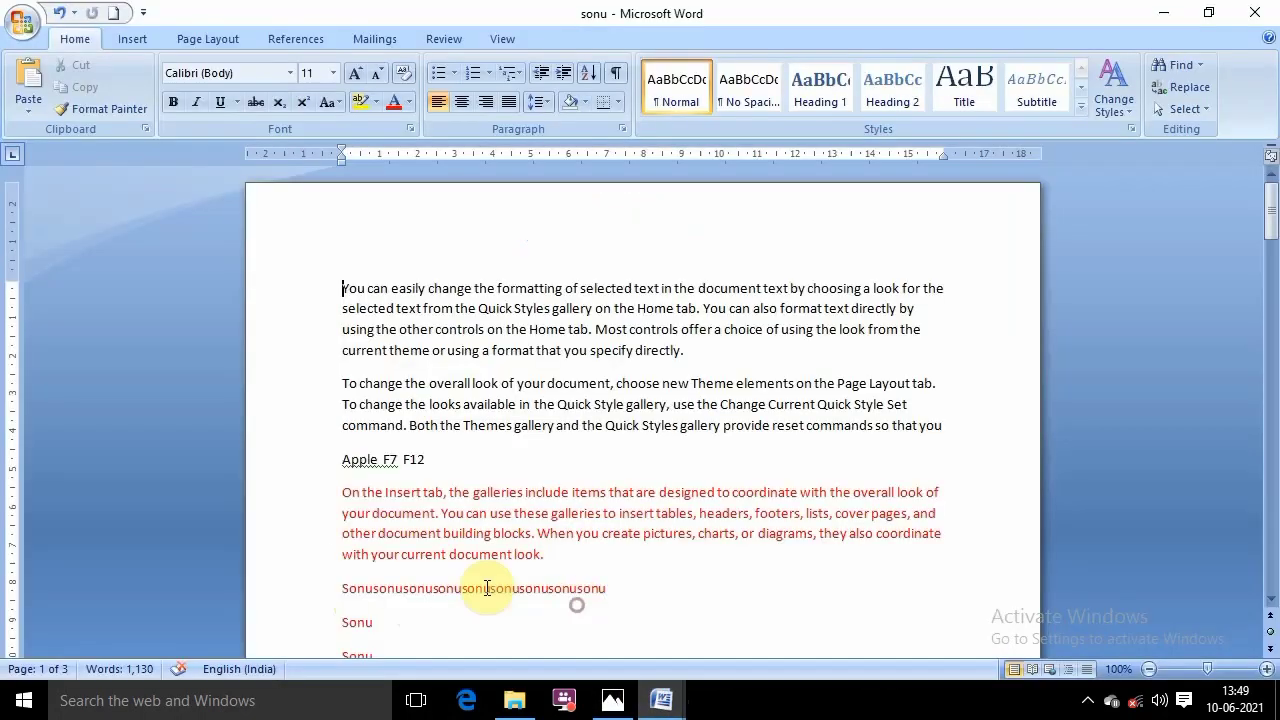
pyautogui.moveTo(390, 460); pyautogui.dragTo(368, 465)
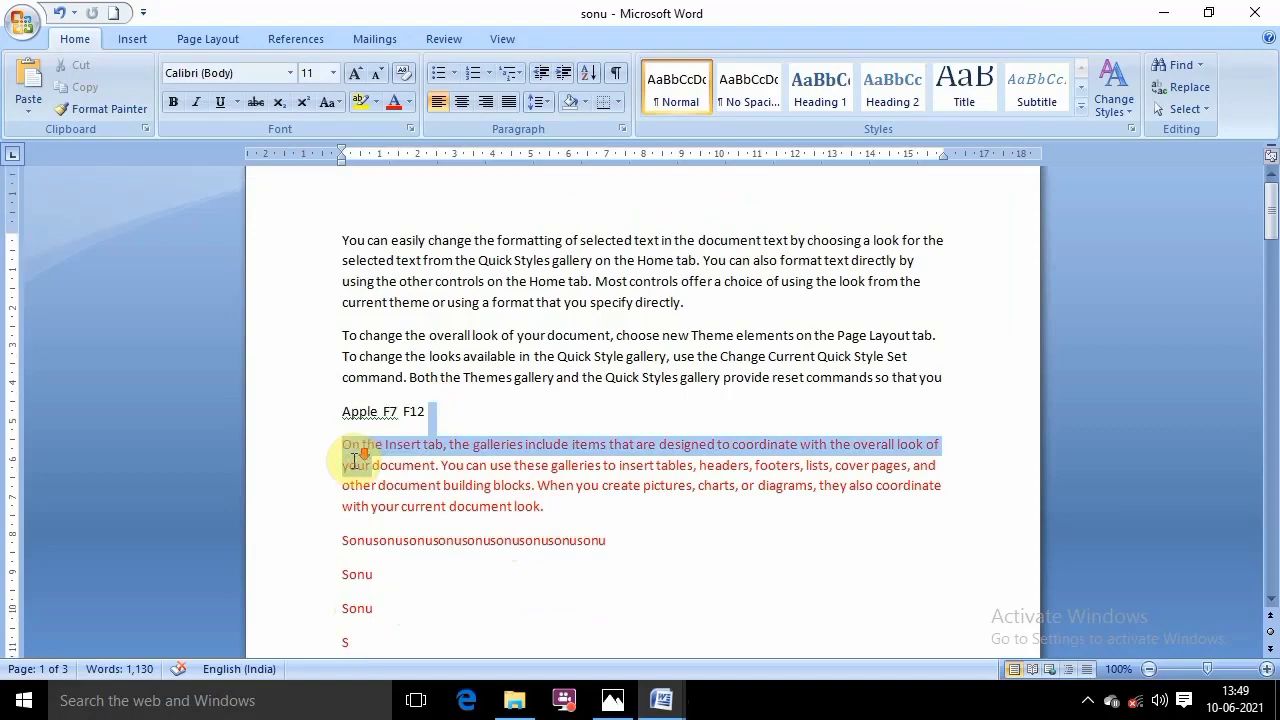
pyautogui.click(531, 599)
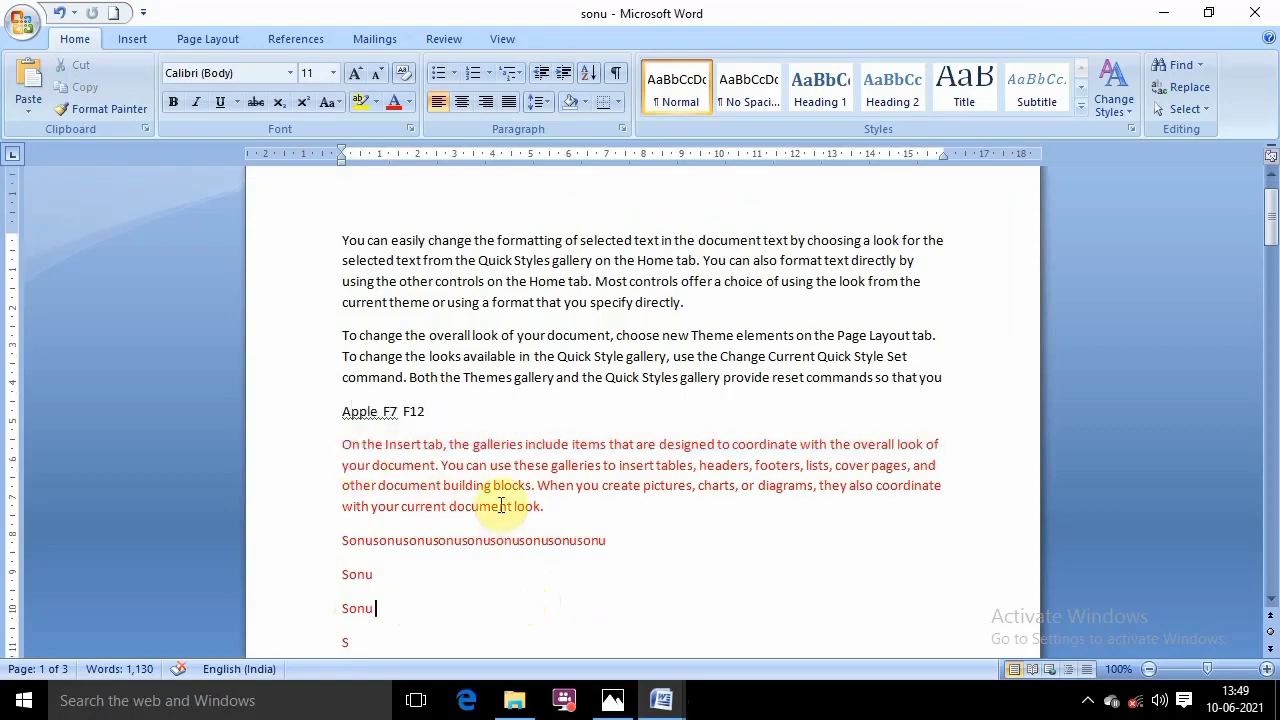
pyautogui.moveTo(470, 414); pyautogui.dragTo(348, 419)
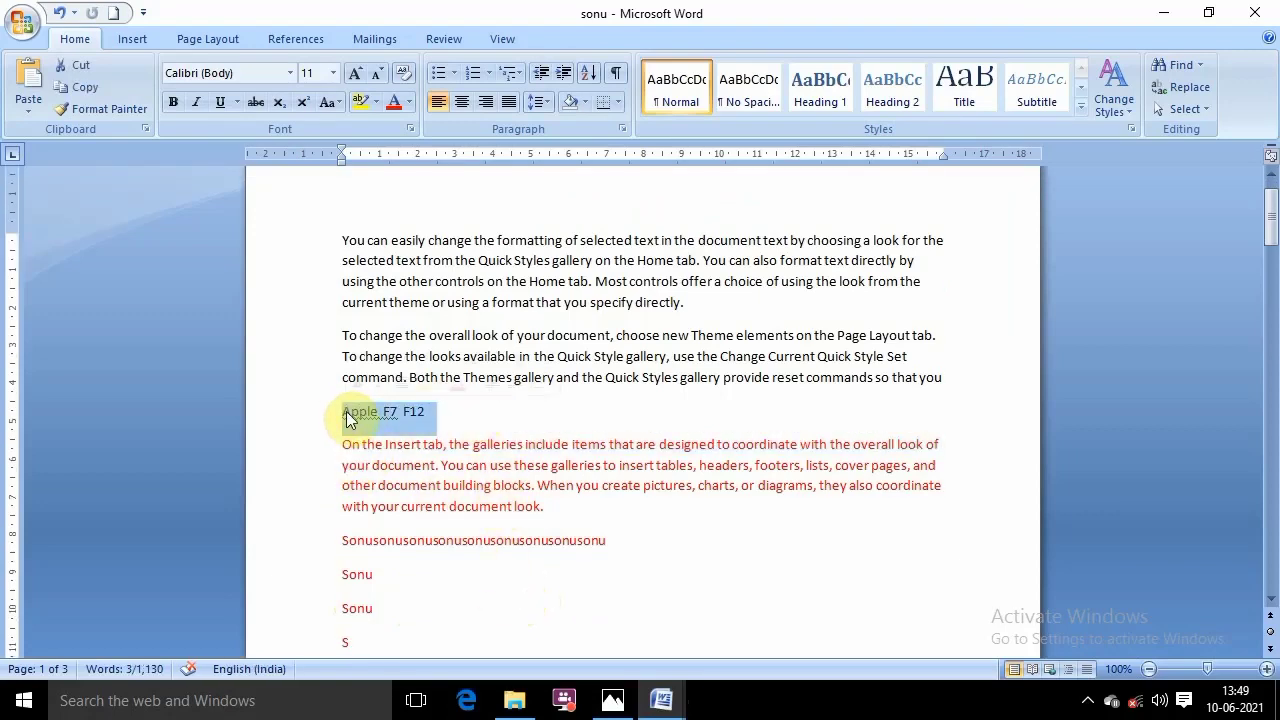
pyautogui.write('love')
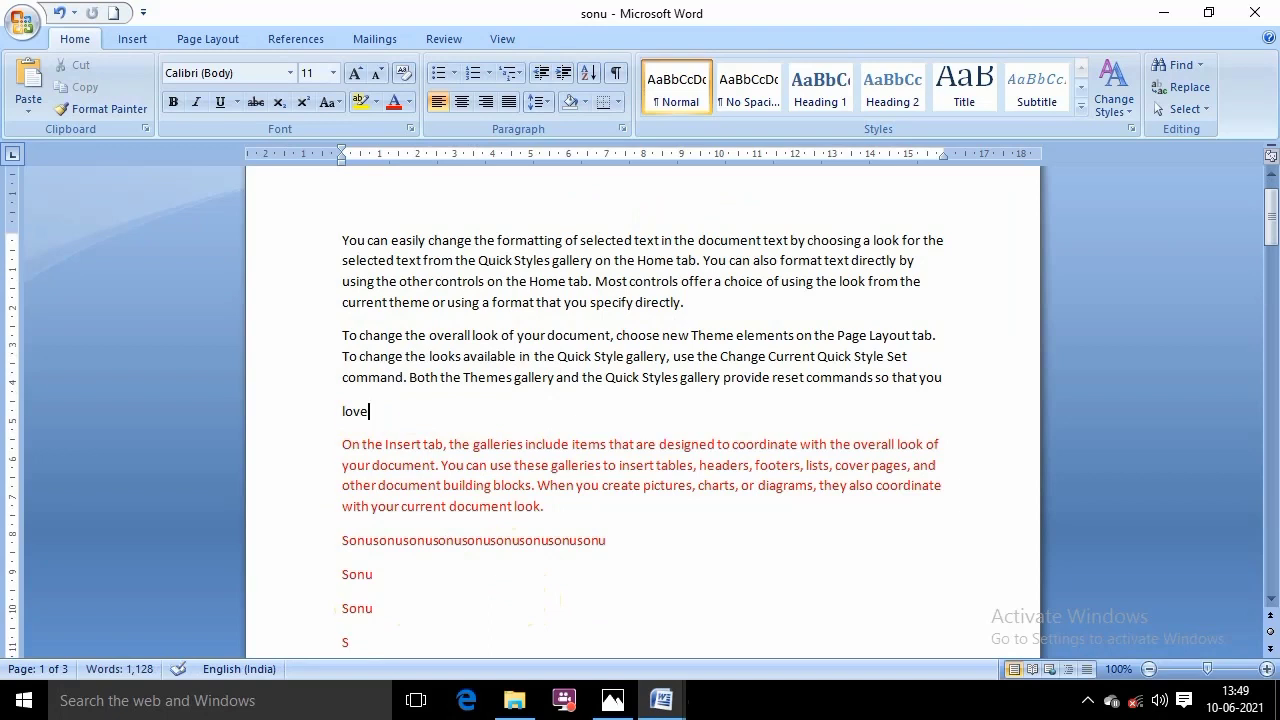
pyautogui.doubleClick(352, 414)
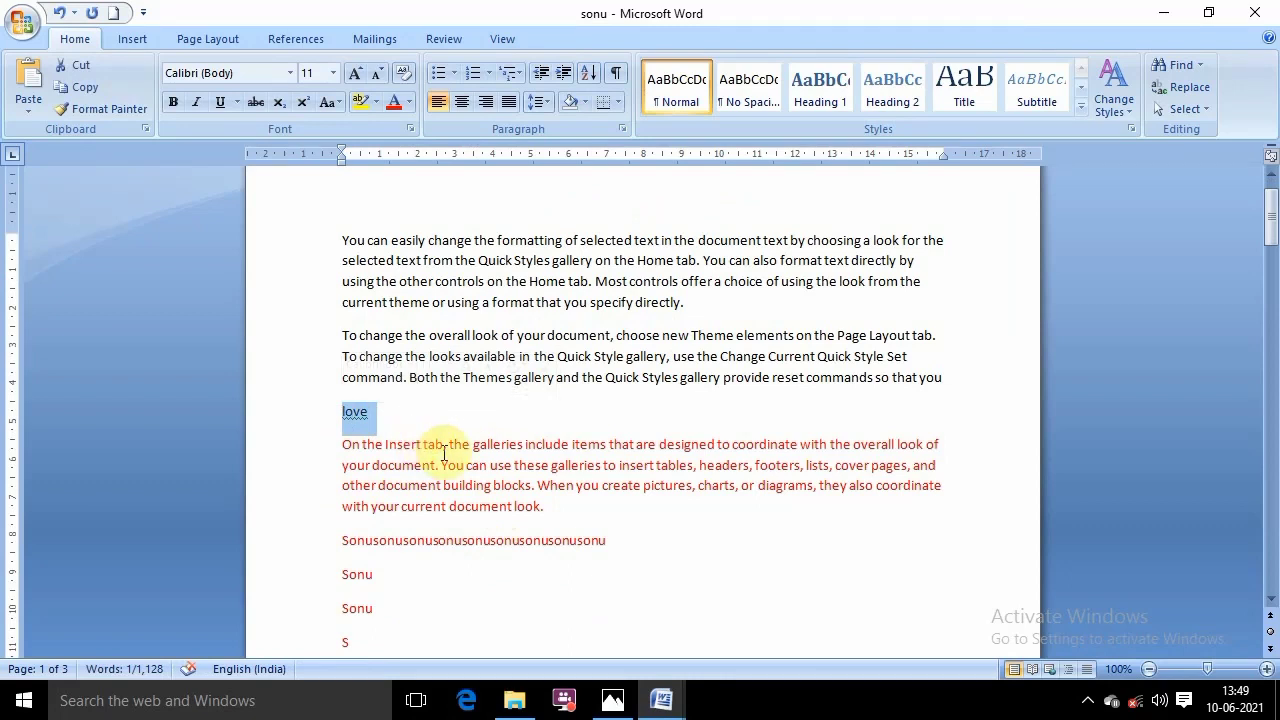
pyautogui.hotkey('shift', 'F7')
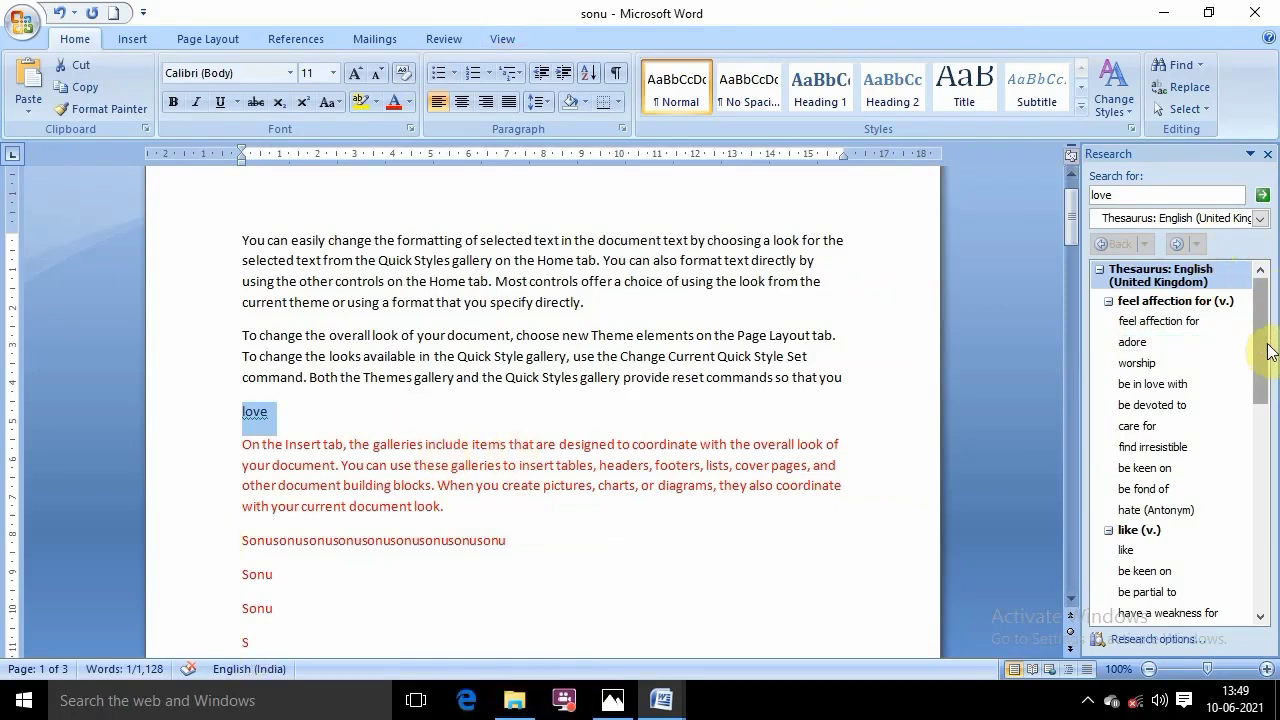
pyautogui.moveTo(1268, 350); pyautogui.dragTo(1265, 316)
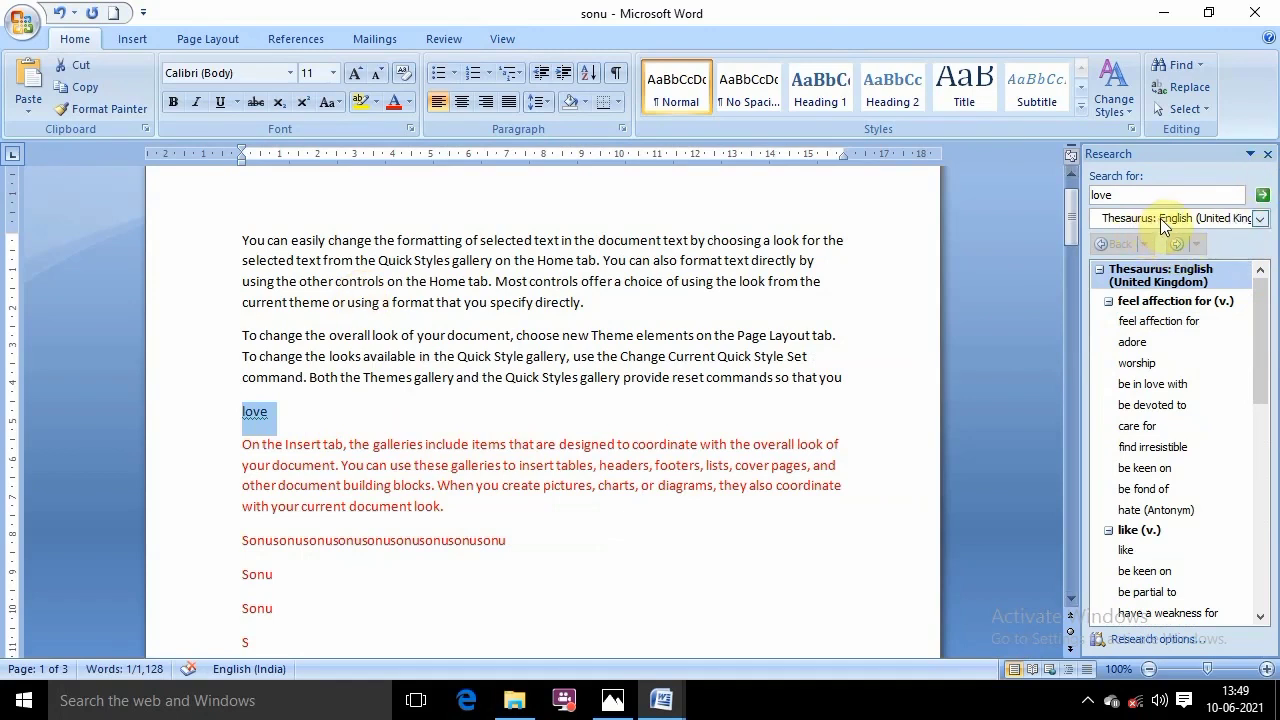
pyautogui.click(275, 413)
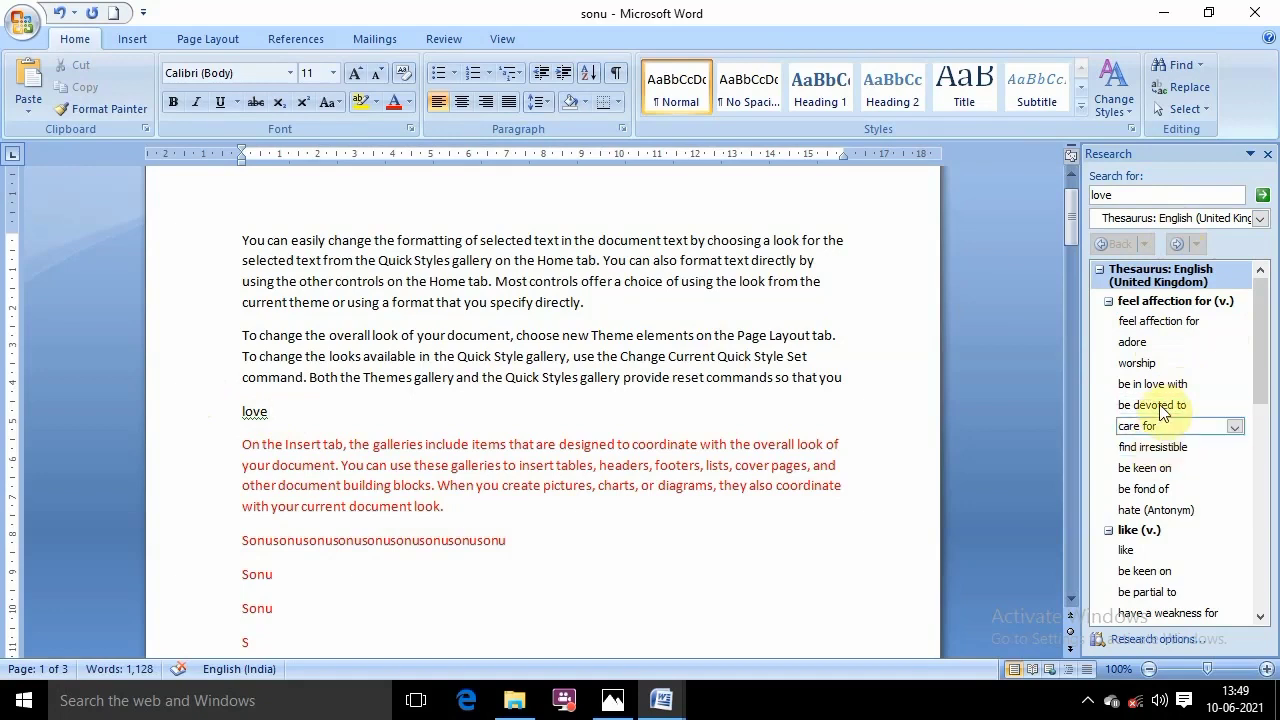
pyautogui.click(284, 418)
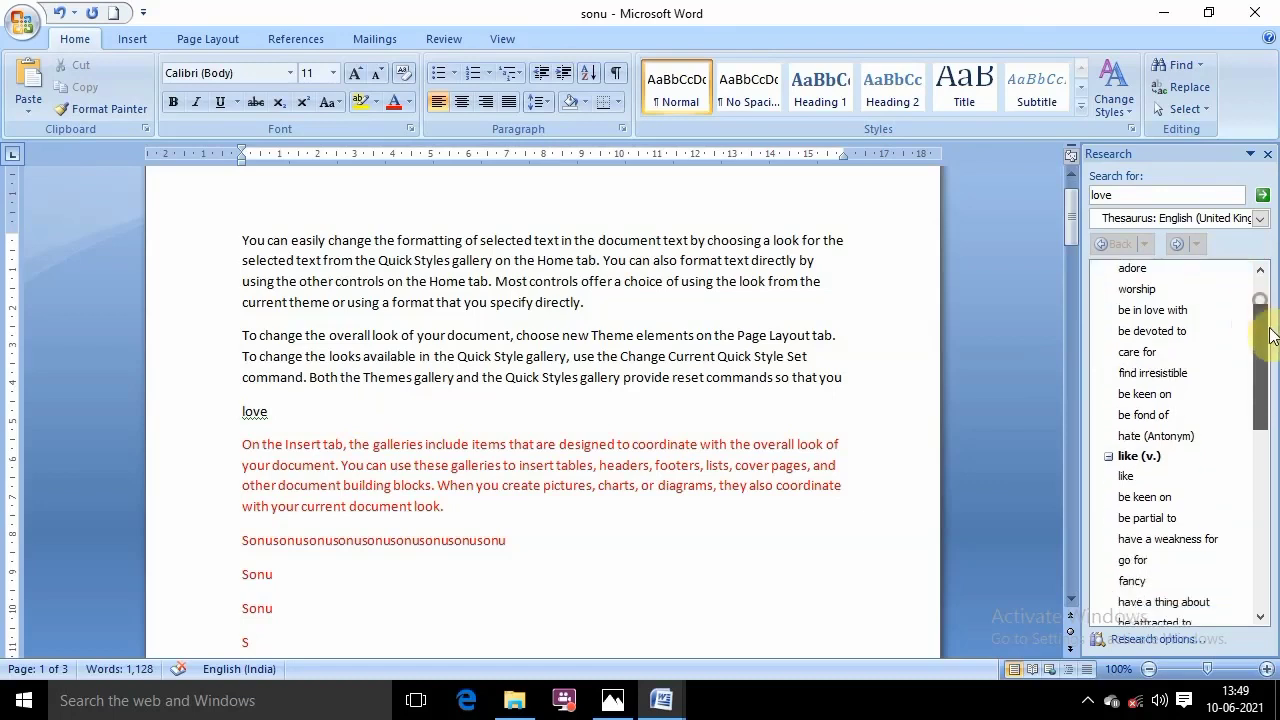
pyautogui.moveTo(1257, 300); pyautogui.dragTo(1245, 367)
pyautogui.click(1126, 367)
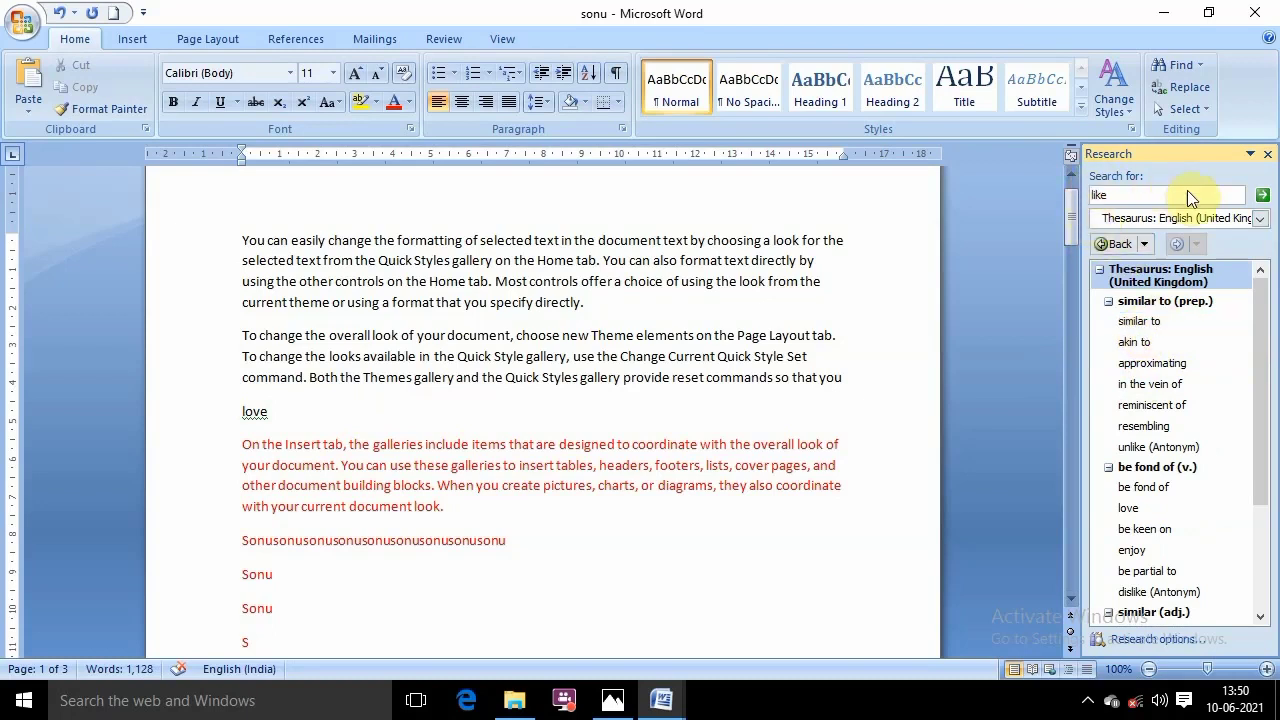
pyautogui.click(1269, 155)
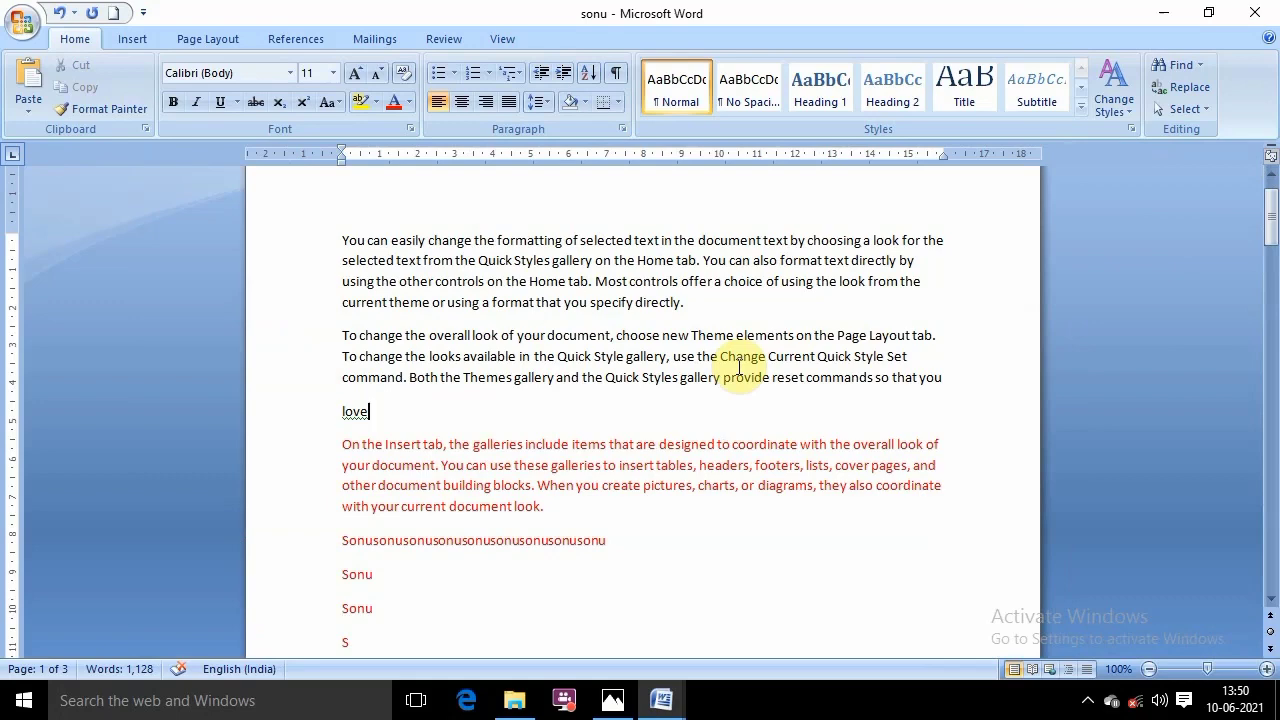
# Bring Photos to the front and scroll the 'MS Word Most Important Shortcut keys' image up to its title
pyautogui.click(613, 700)
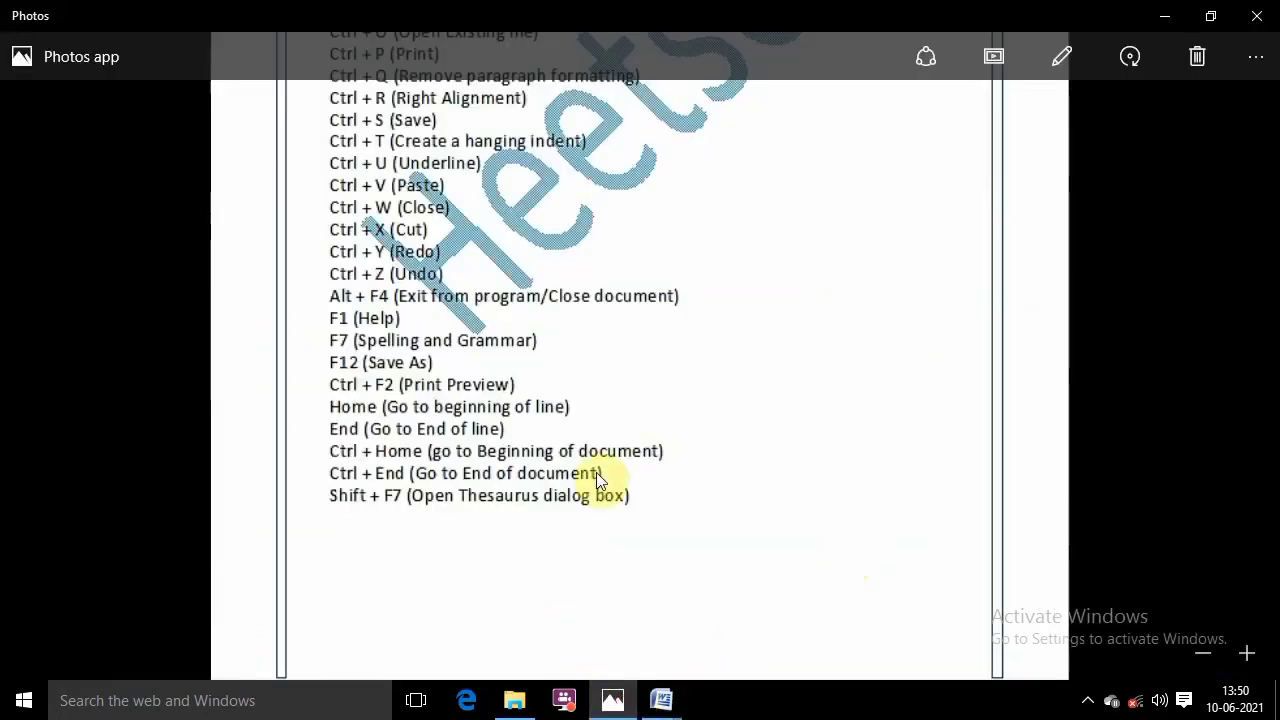
pyautogui.scroll(5, 586, 483)
pyautogui.scroll(-5, 514, 243)
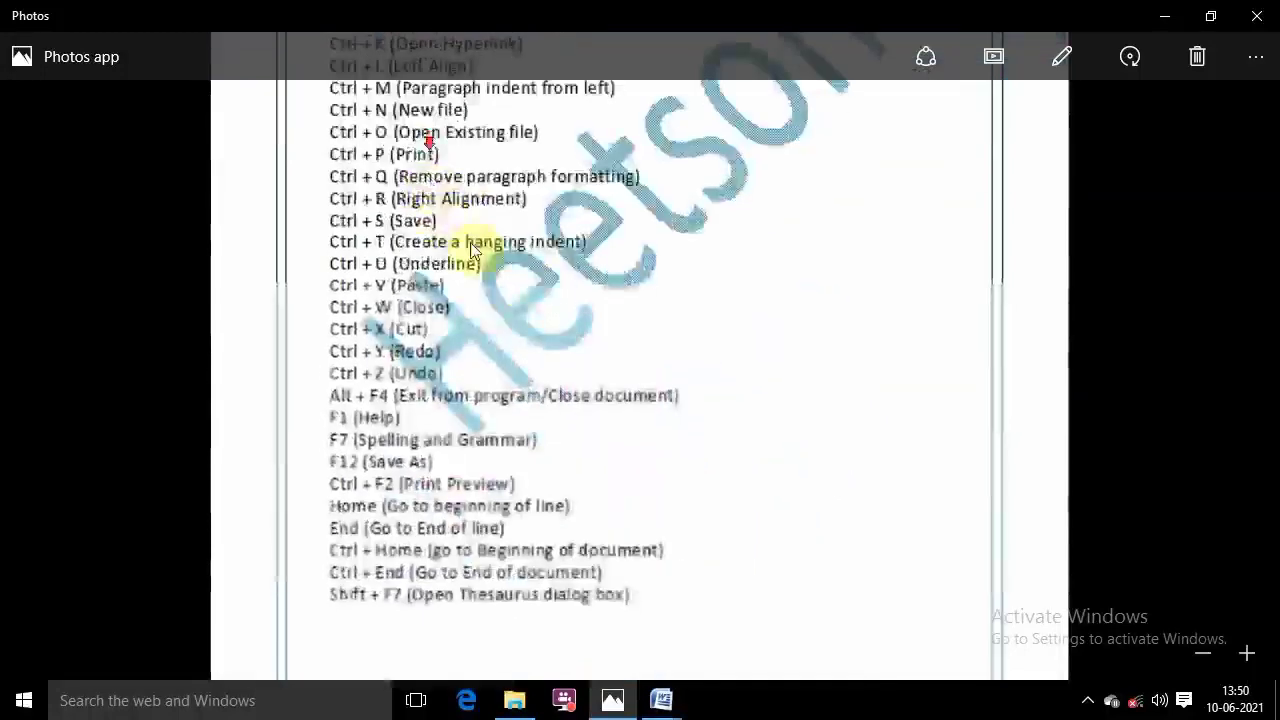
pyautogui.scroll(5, 573, 318)
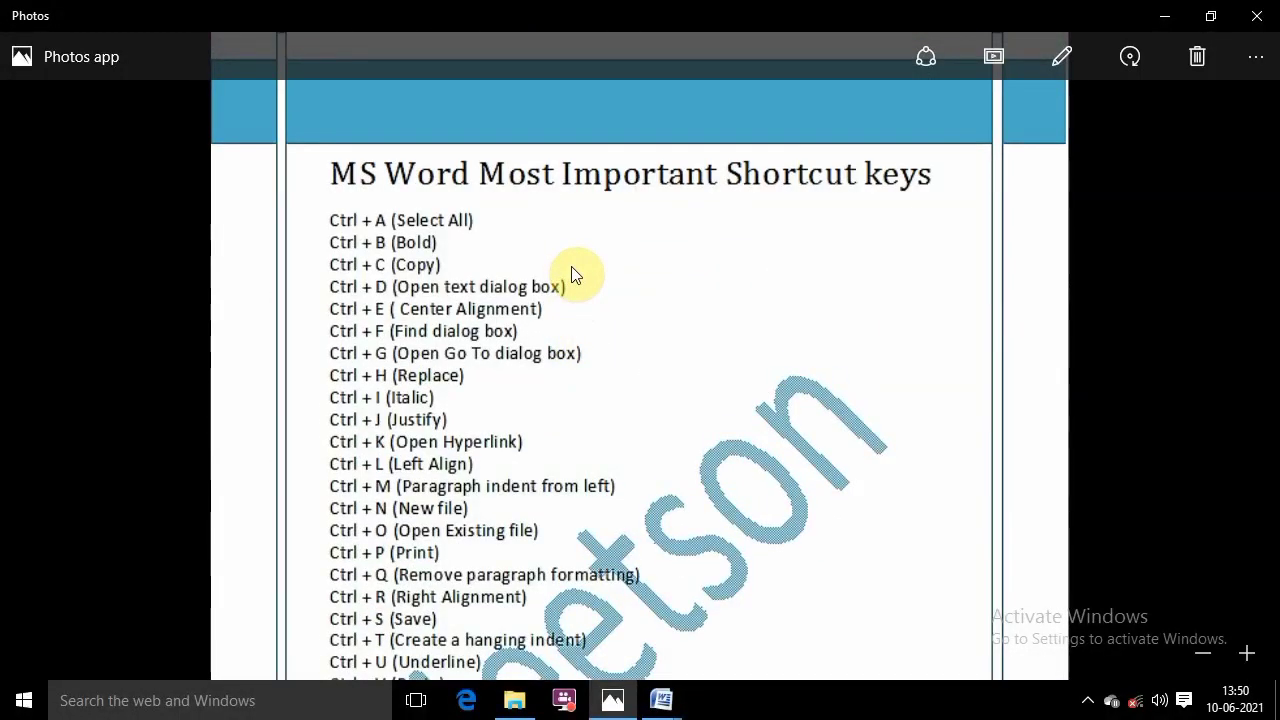